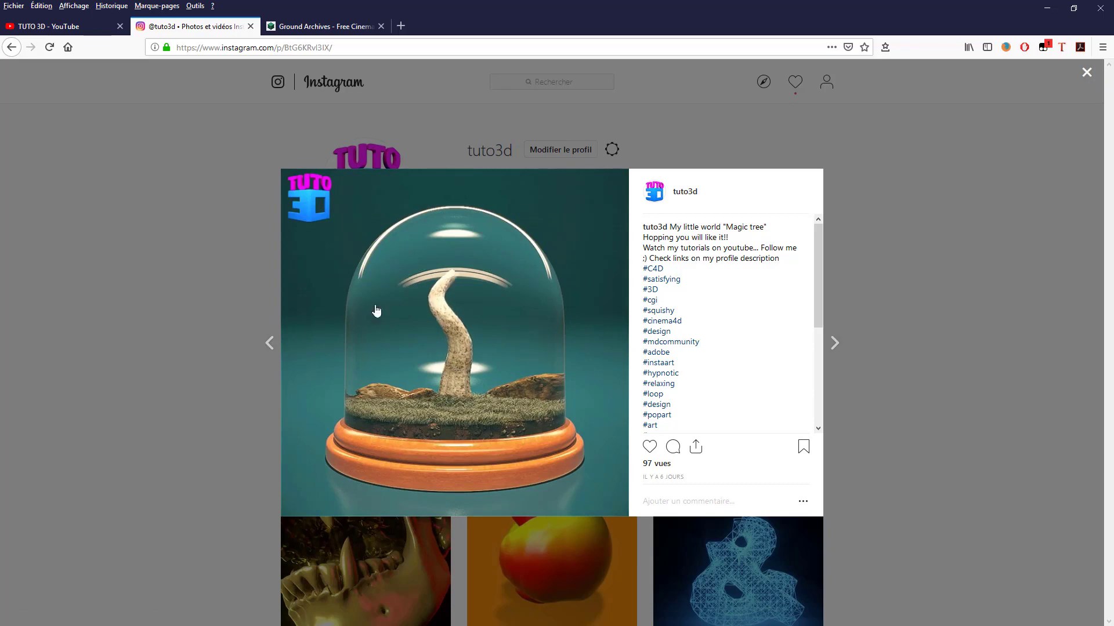
- View the TUTO 3D YouTube channel page and return to the Instagram post of the magic tree
left_click(64, 26)
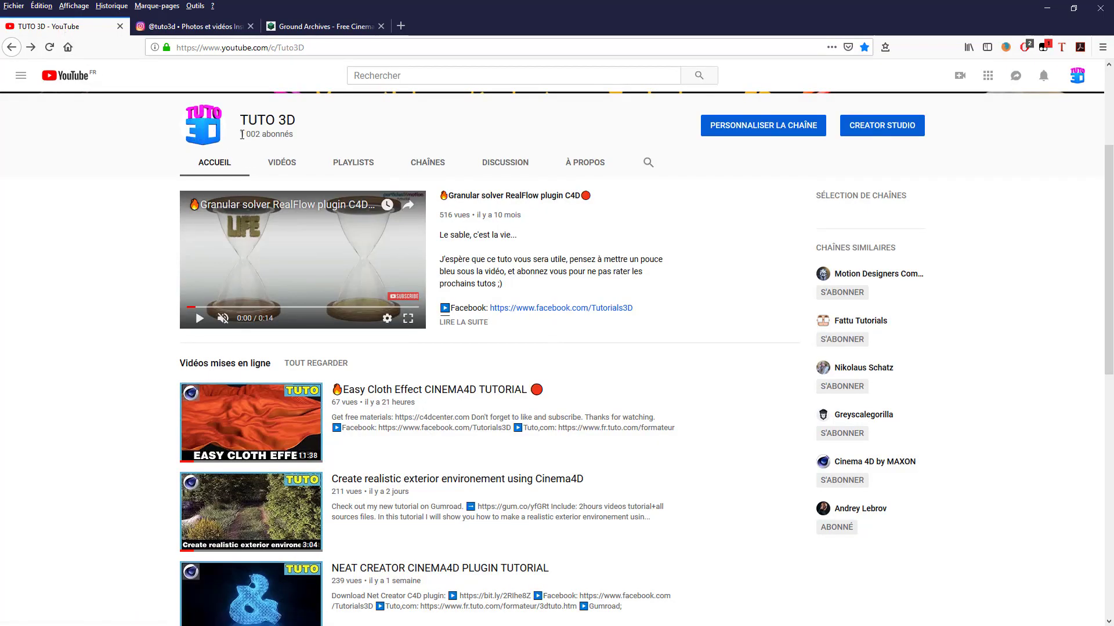
left_click_drag(242, 135, 289, 136)
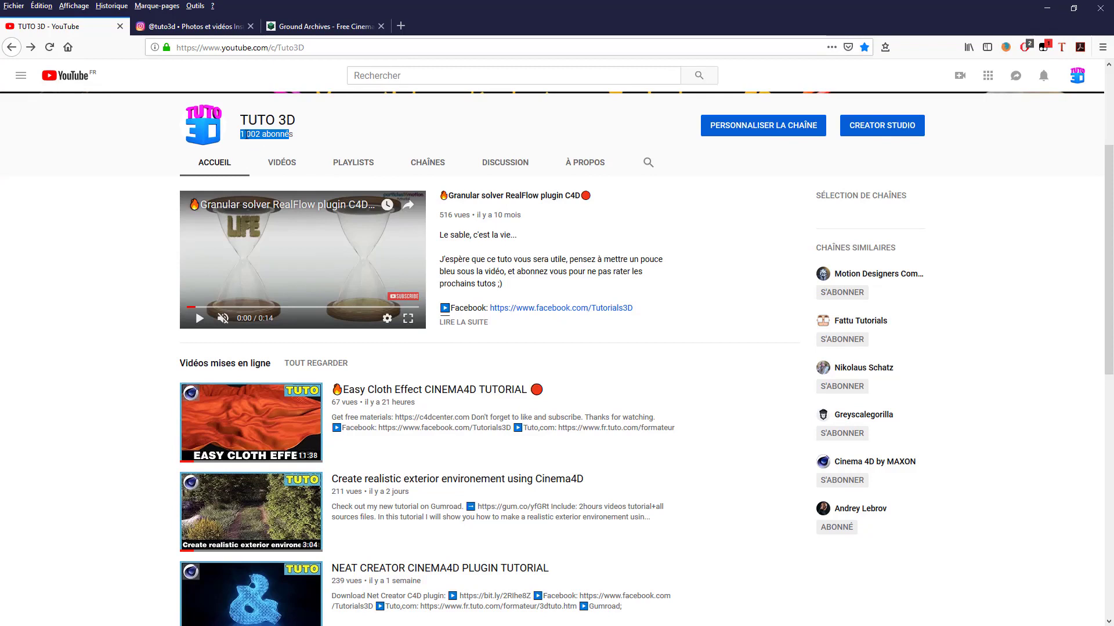
left_click(247, 135)
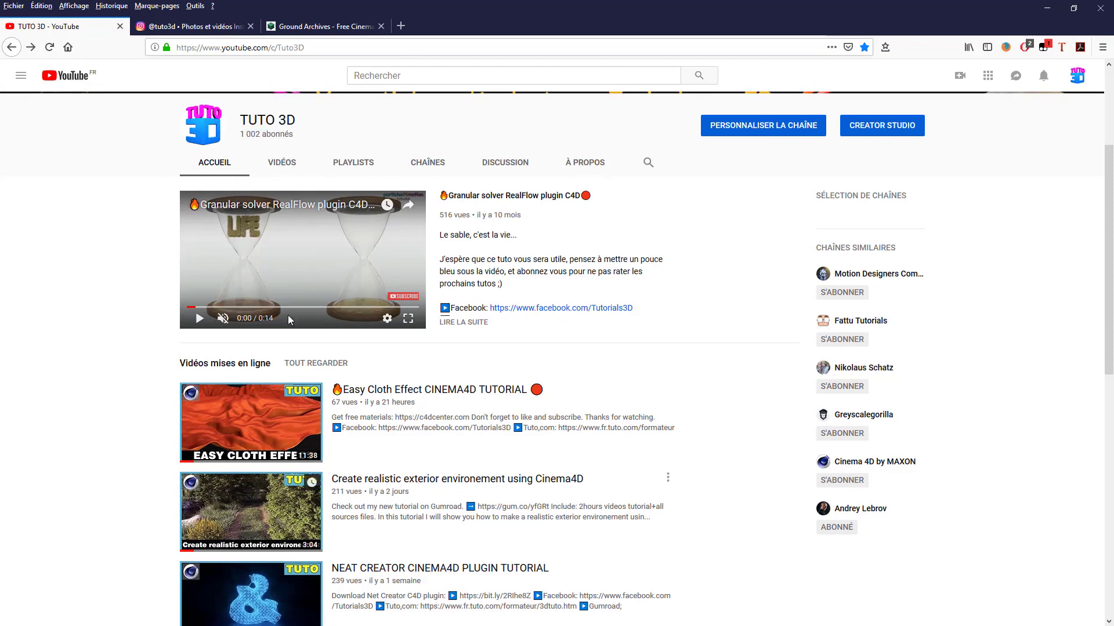
left_click(208, 32)
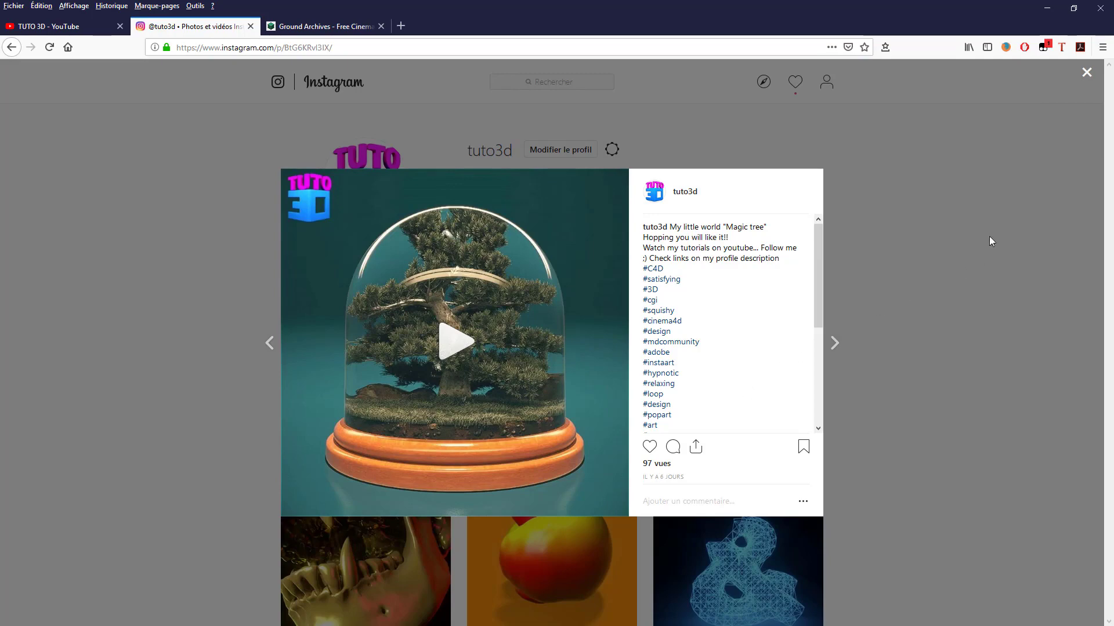
- Switch to Cinema 4D and search the Content Browser presets for "tree"
left_click(1047, 12)
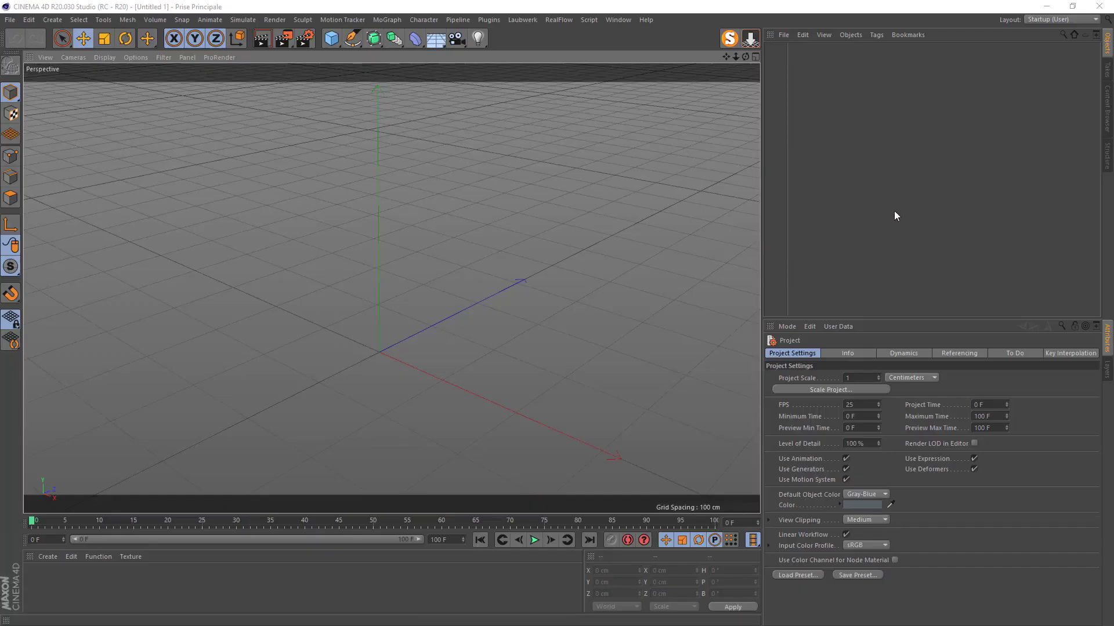
left_click(1108, 108)
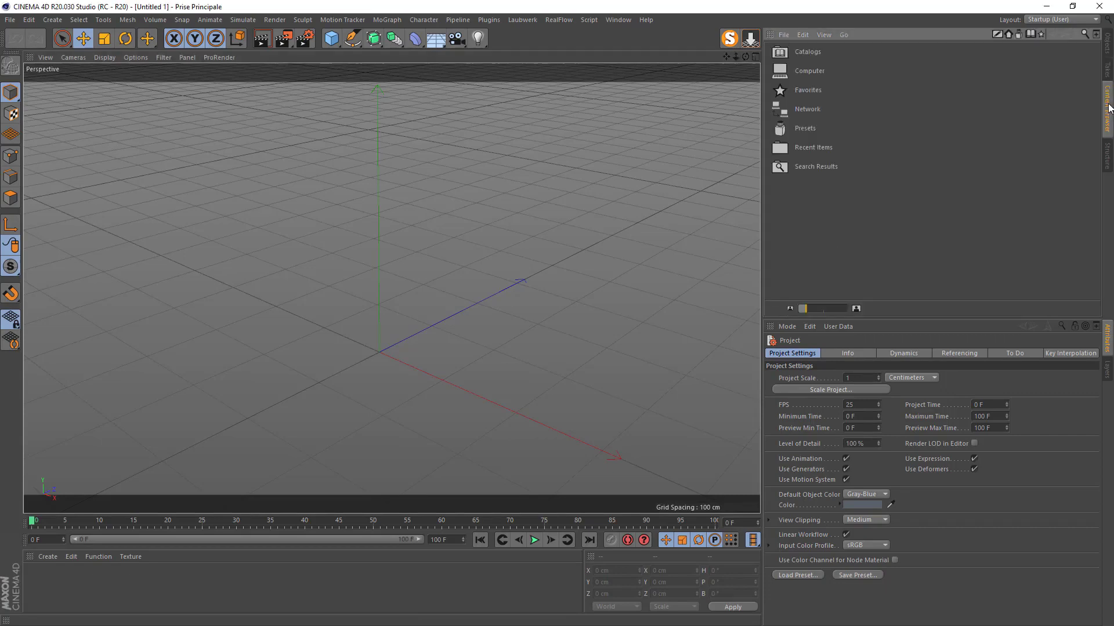
left_click(1084, 33)
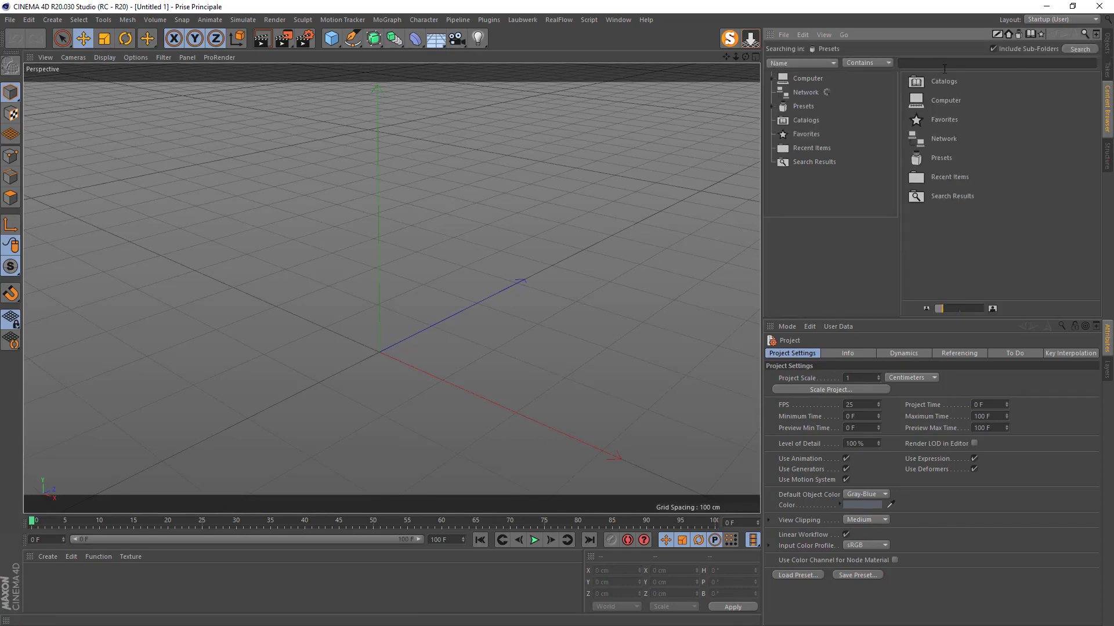
type("tree")
key("Return")
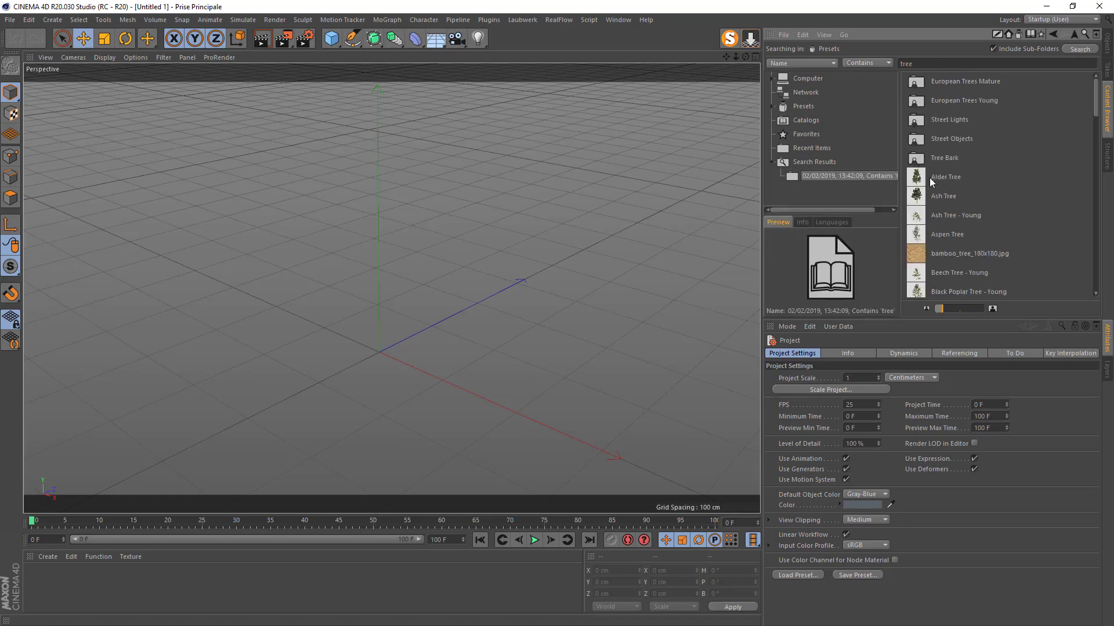
- Enlarge the preset thumbnails, load the Chestnut Tree into the scene and expand its object hierarchy
left_click_drag(949, 311, 973, 310)
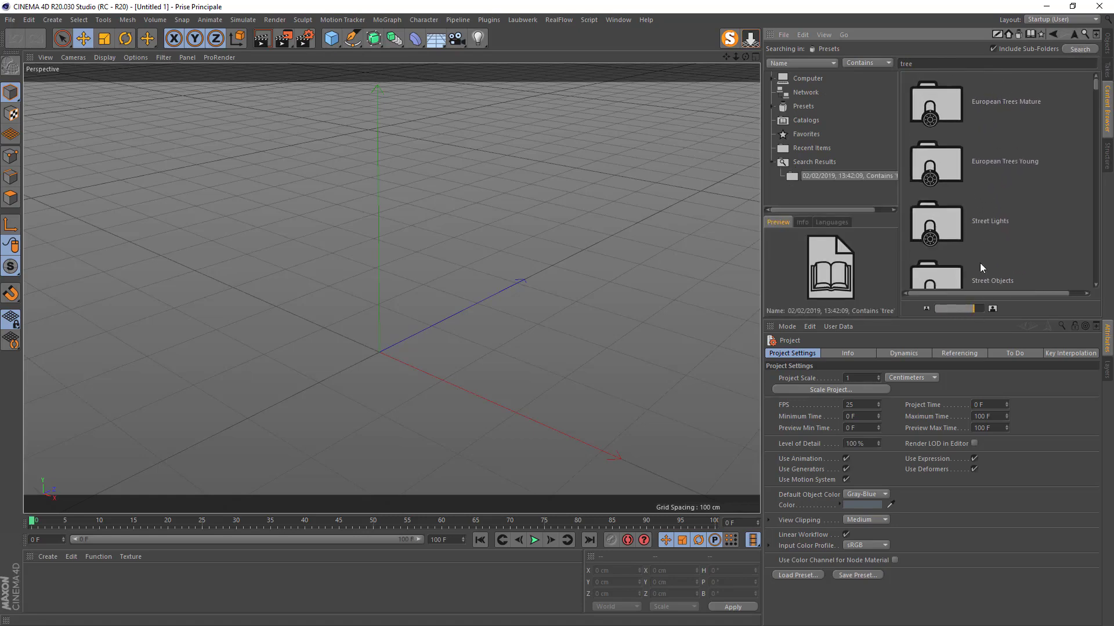
scroll(973, 207, "down", 2)
scroll(973, 202, "up", 2)
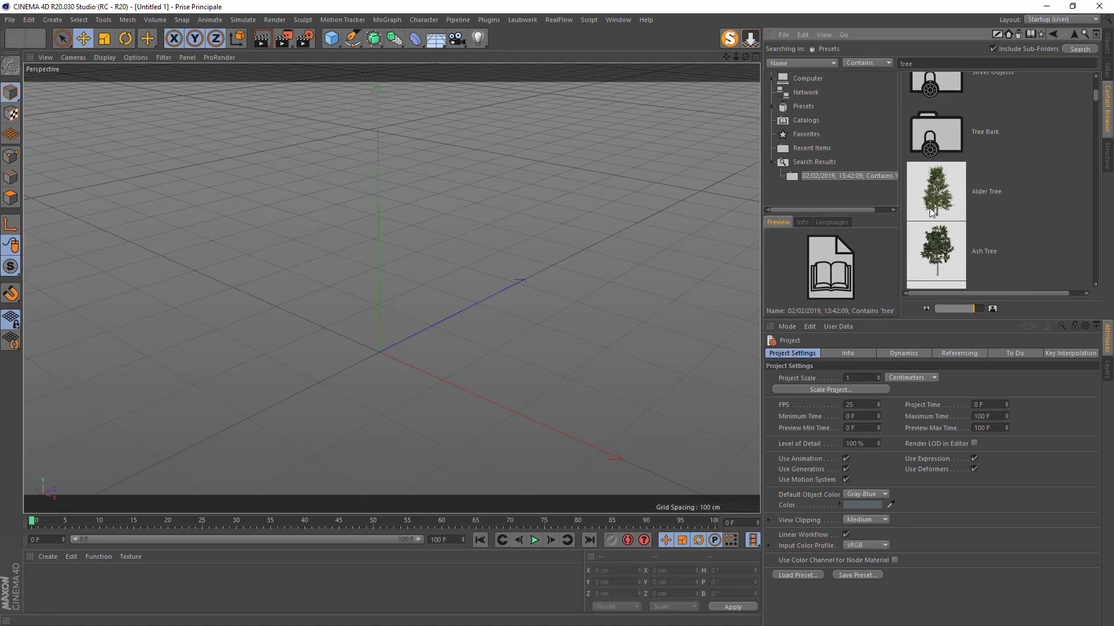
scroll(934, 235, "down", 5)
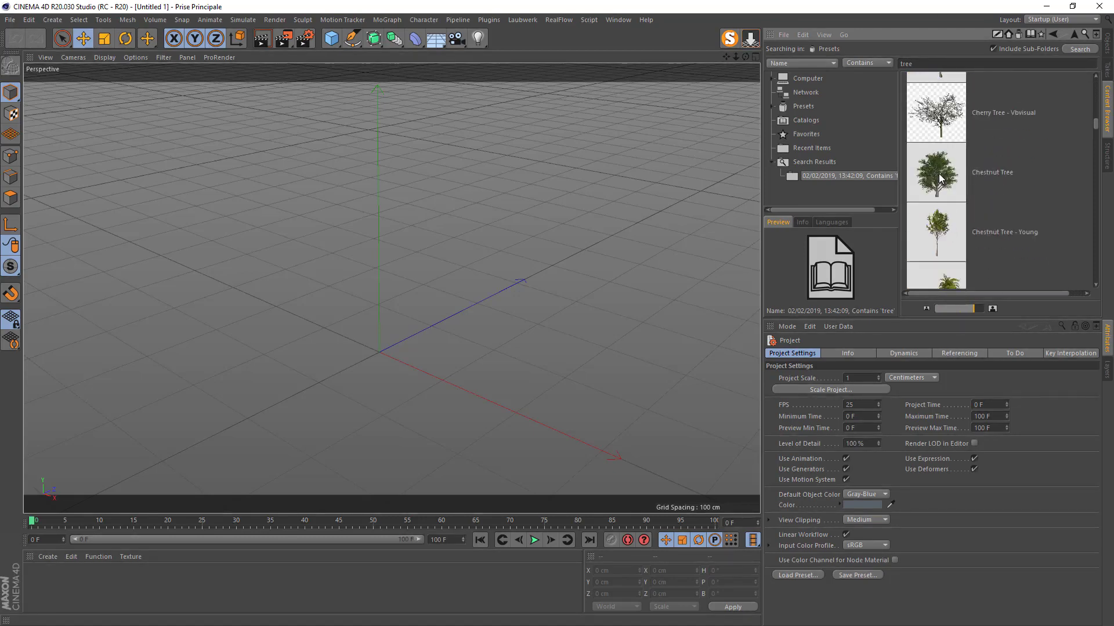
double_click(932, 185)
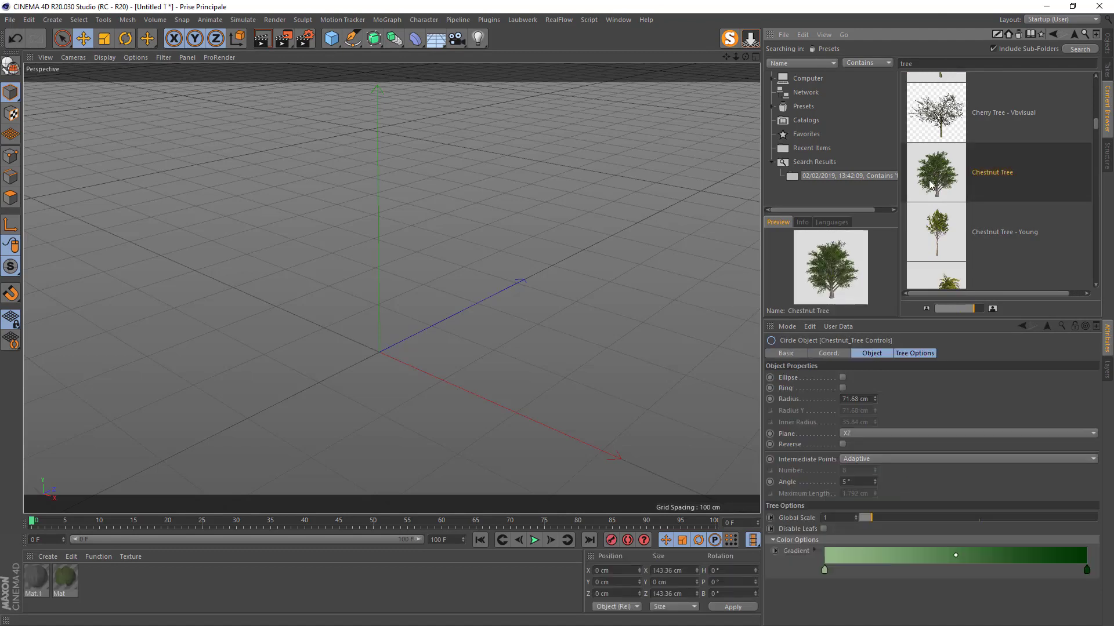
left_click(1108, 45)
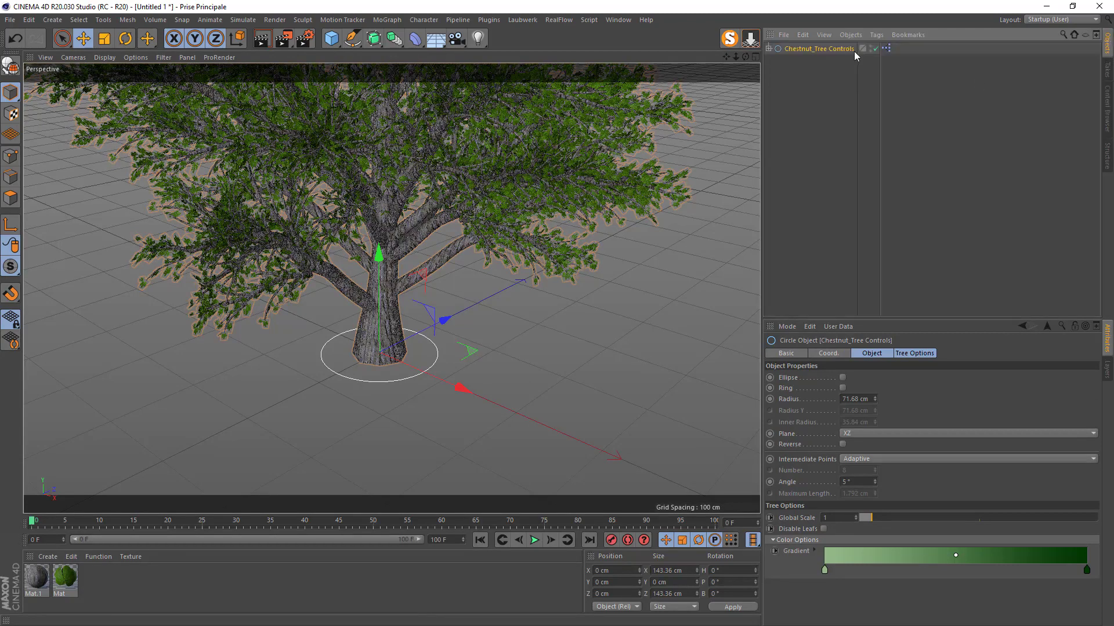
left_click(768, 48)
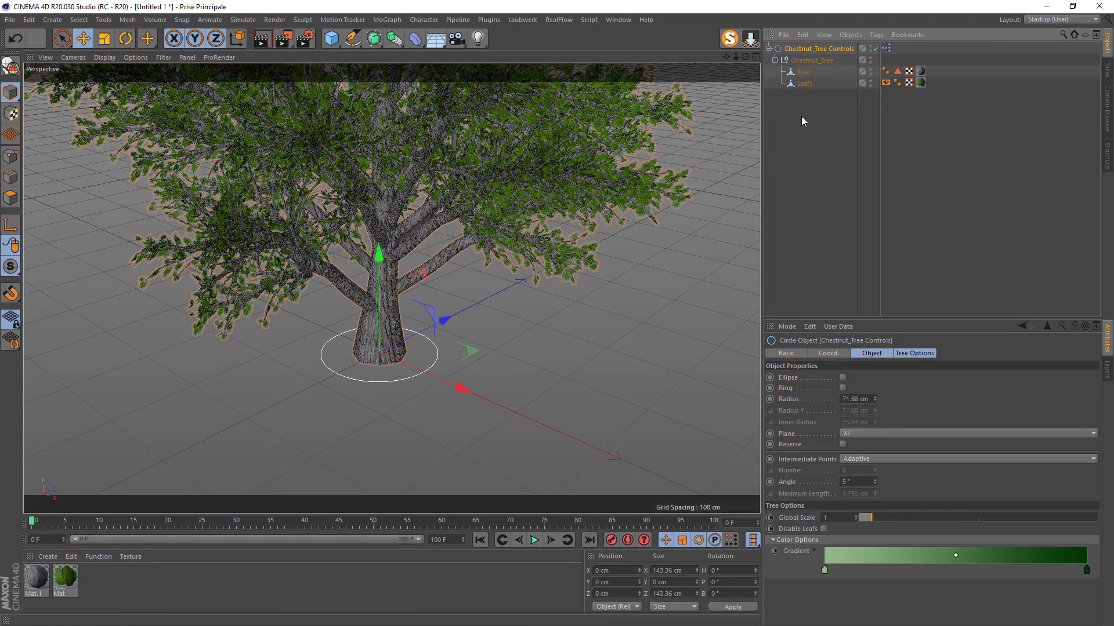
- Try a Global Scale of 4 in the chestnut tree's options and set it back to 1
left_click(907, 354)
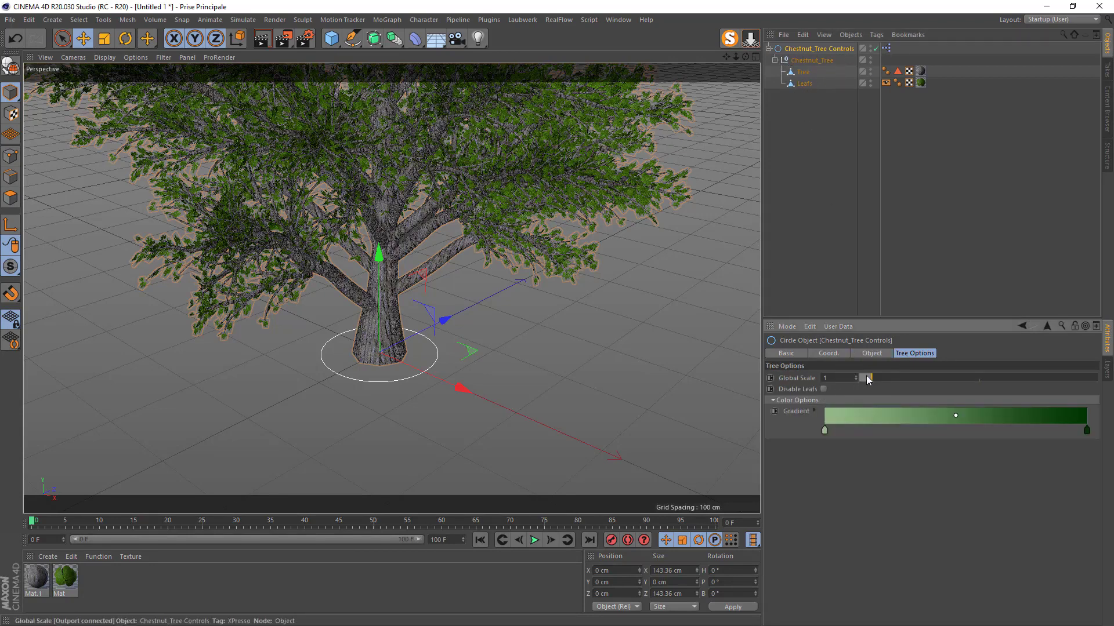
left_click_drag(865, 378, 907, 378)
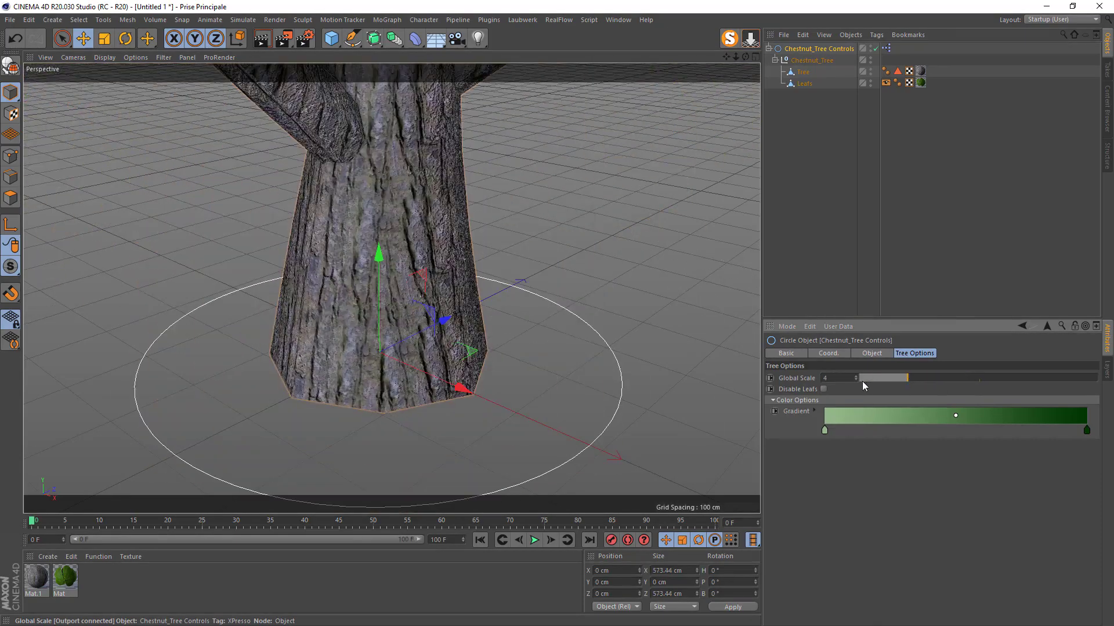
left_click_drag(833, 379, 801, 379)
type("1")
key("Return")
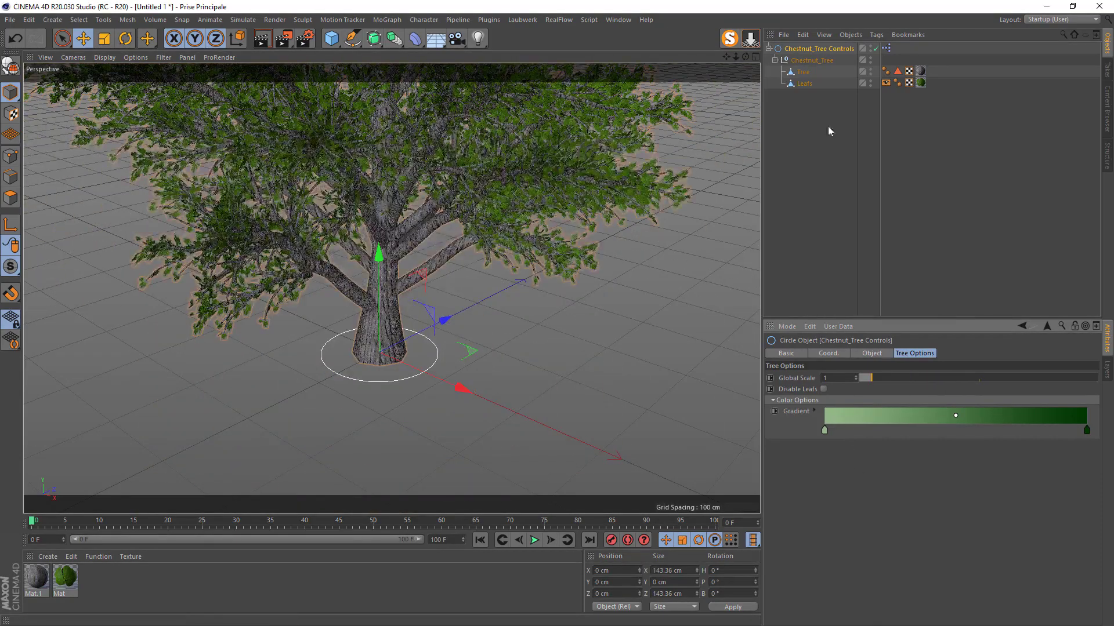
- Take the Tree and Leafs objects out of the Chestnut_Tree Controls hierarchy and delete the controls object
left_click_drag(827, 126, 790, 149)
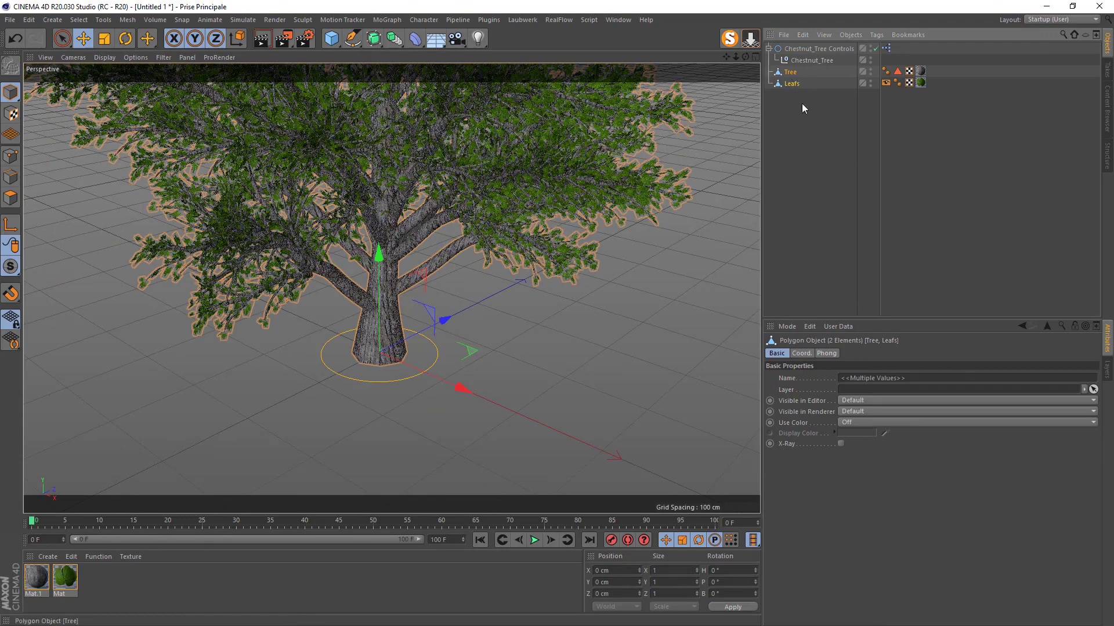
left_click(802, 50)
key("Delete")
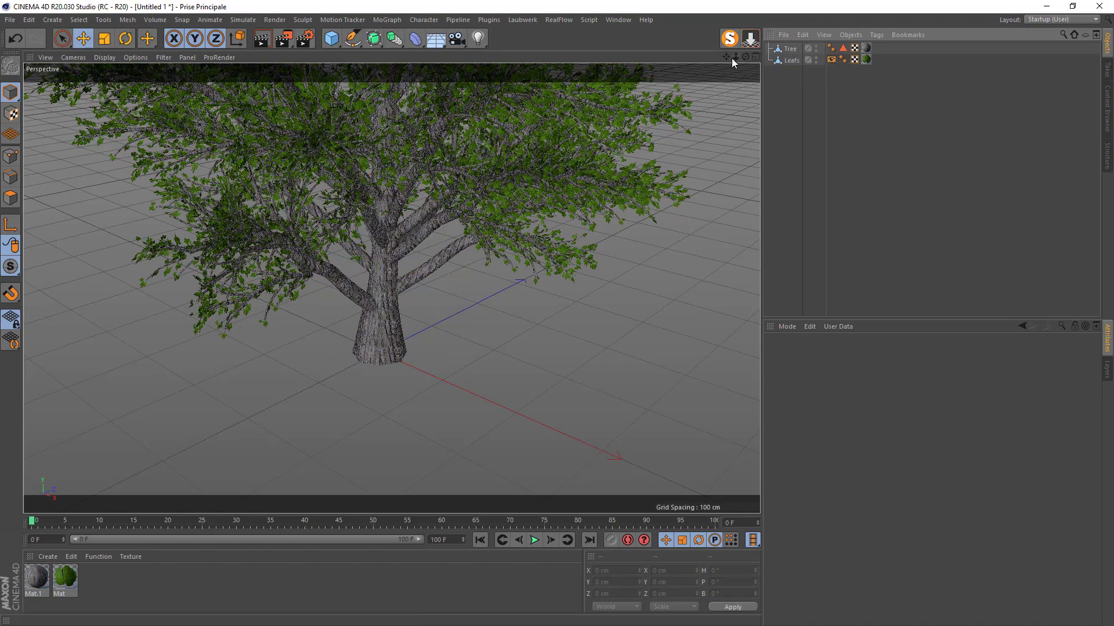
- Frame the whole tree in the perspective view and hide the Leafs object in editor and renderer
left_click_drag(726, 57, 720, 162)
left_click_drag(736, 57, 667, 57)
left_click_drag(745, 57, 796, 31)
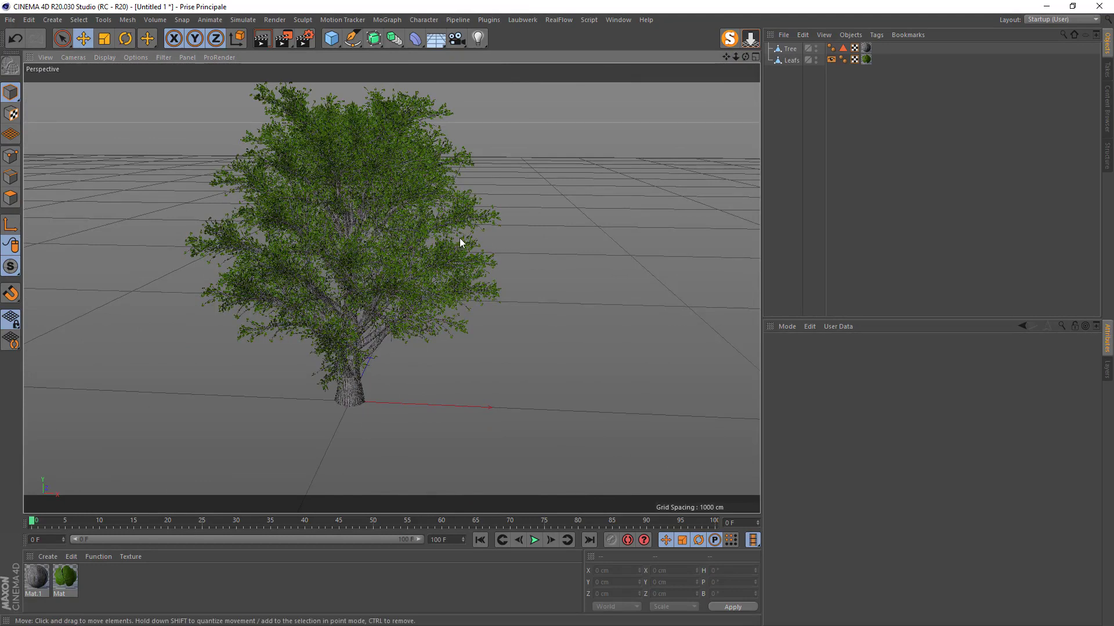
left_click(815, 60)
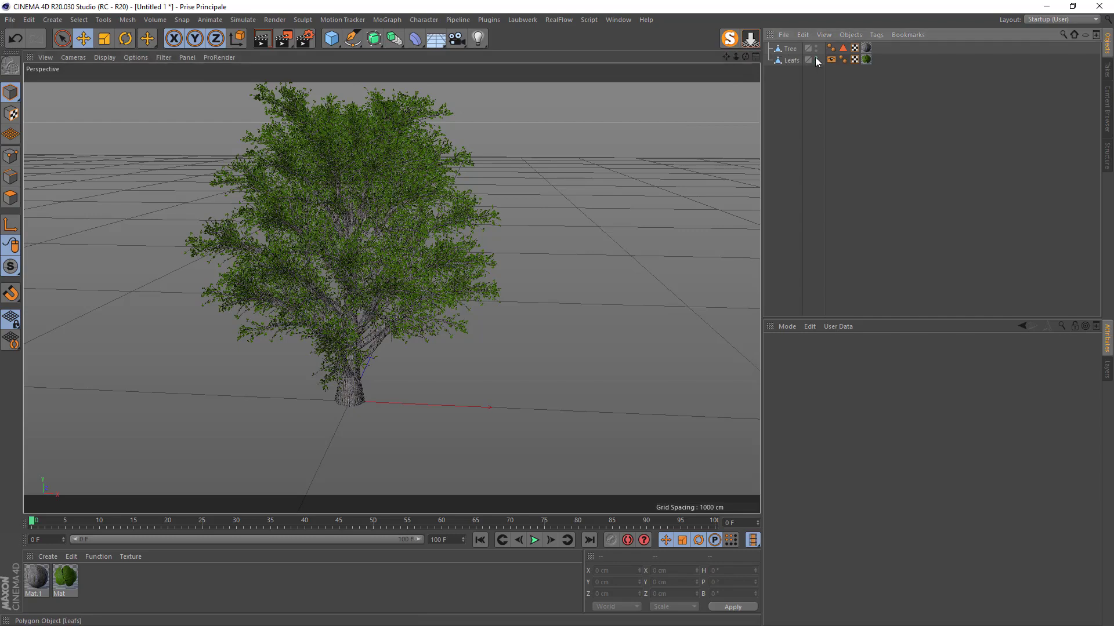
- Add a MoGraph PolyFX object as a child of the Tree object
left_click(781, 49)
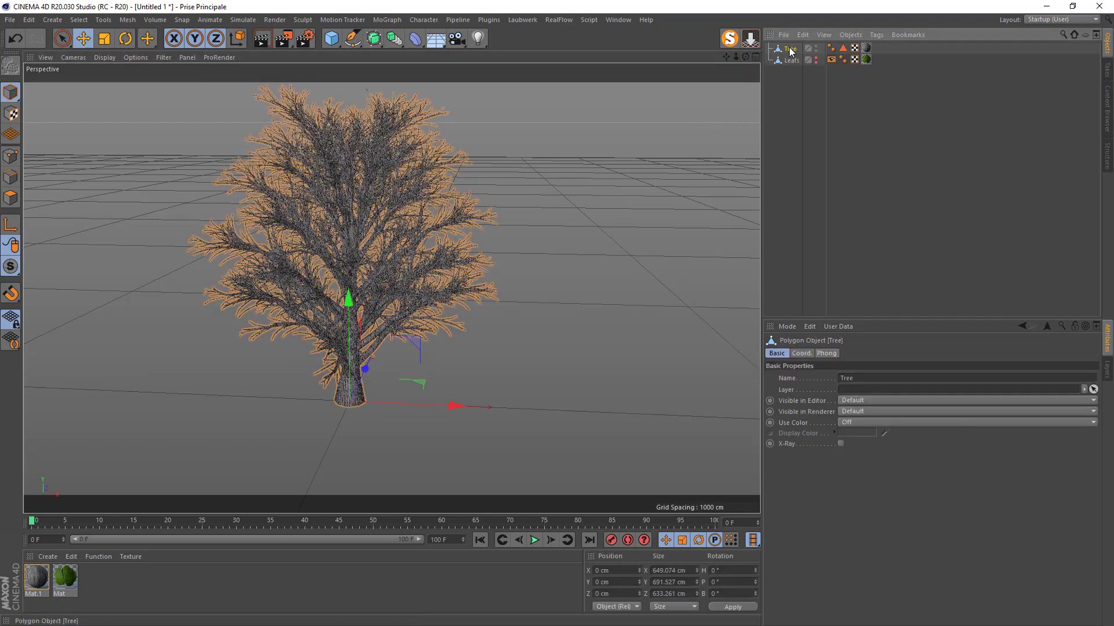
left_click(391, 22)
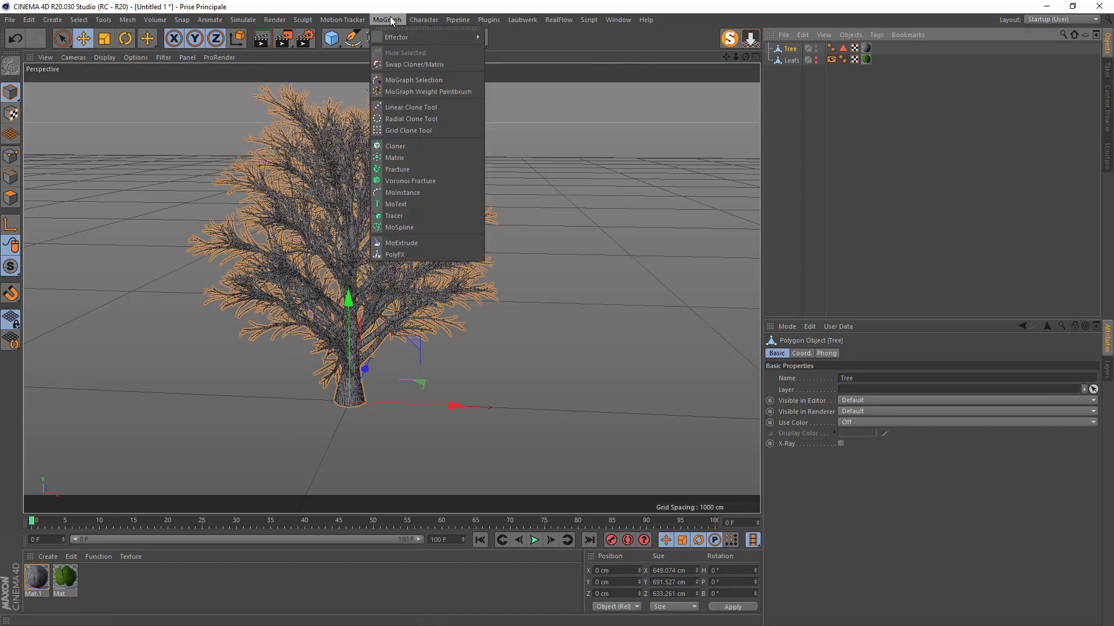
left_click(397, 256)
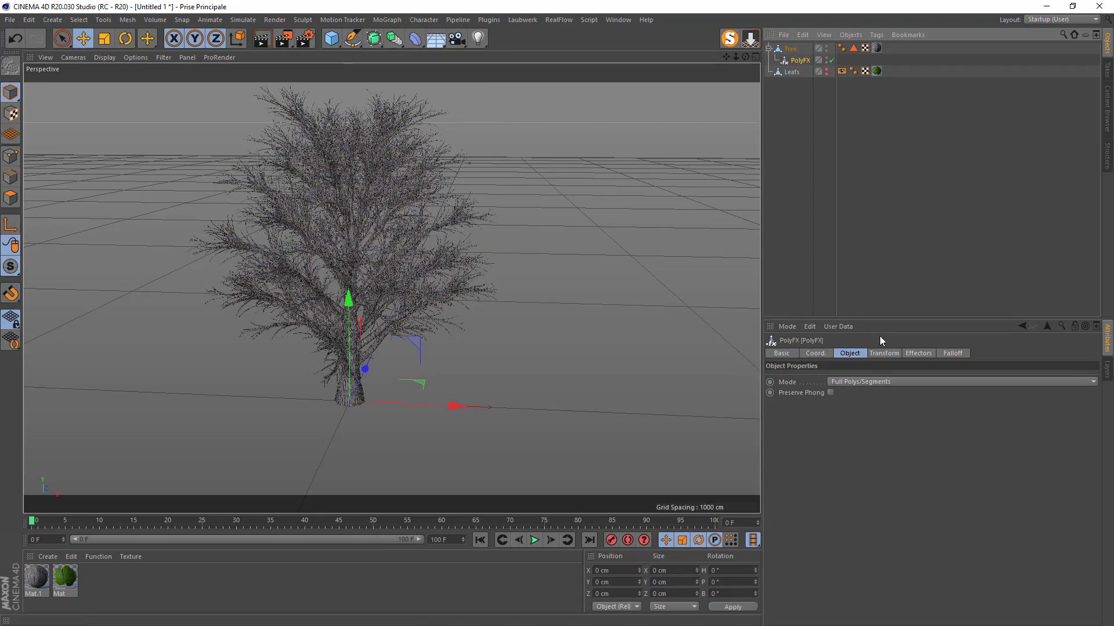
- Add a Plain effector to the Tree's PolyFX object
left_click(917, 354)
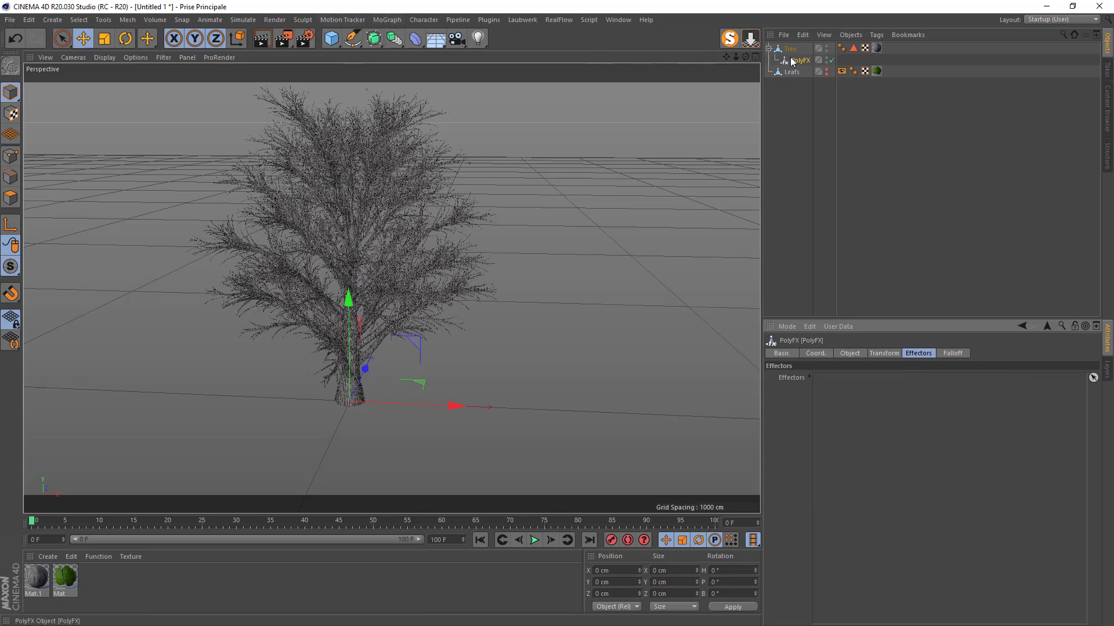
left_click(386, 19)
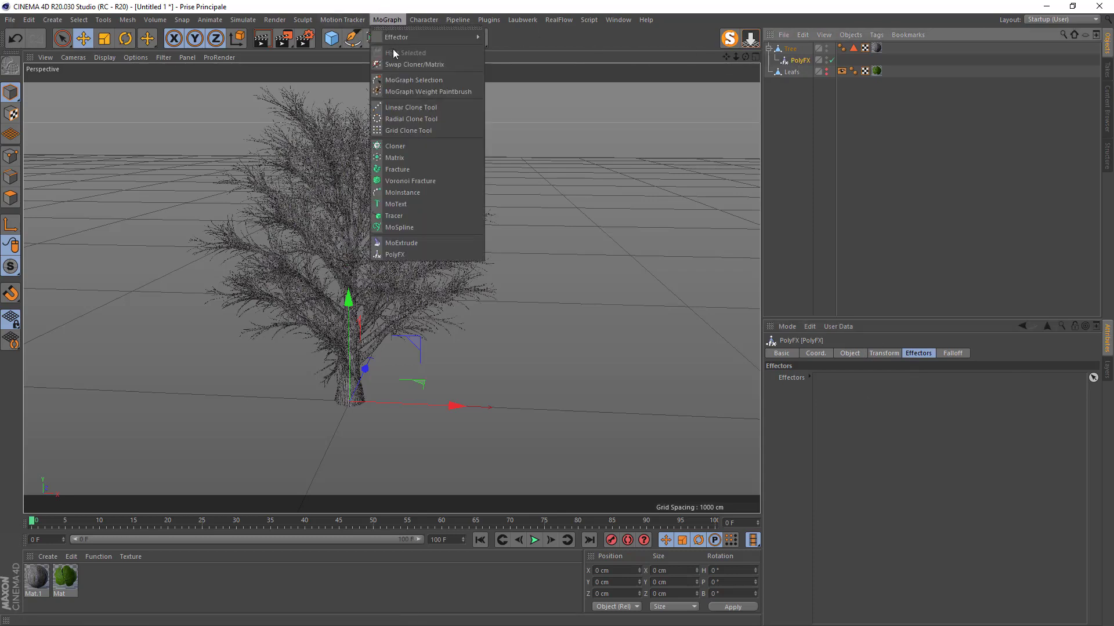
mouse_move(410, 36)
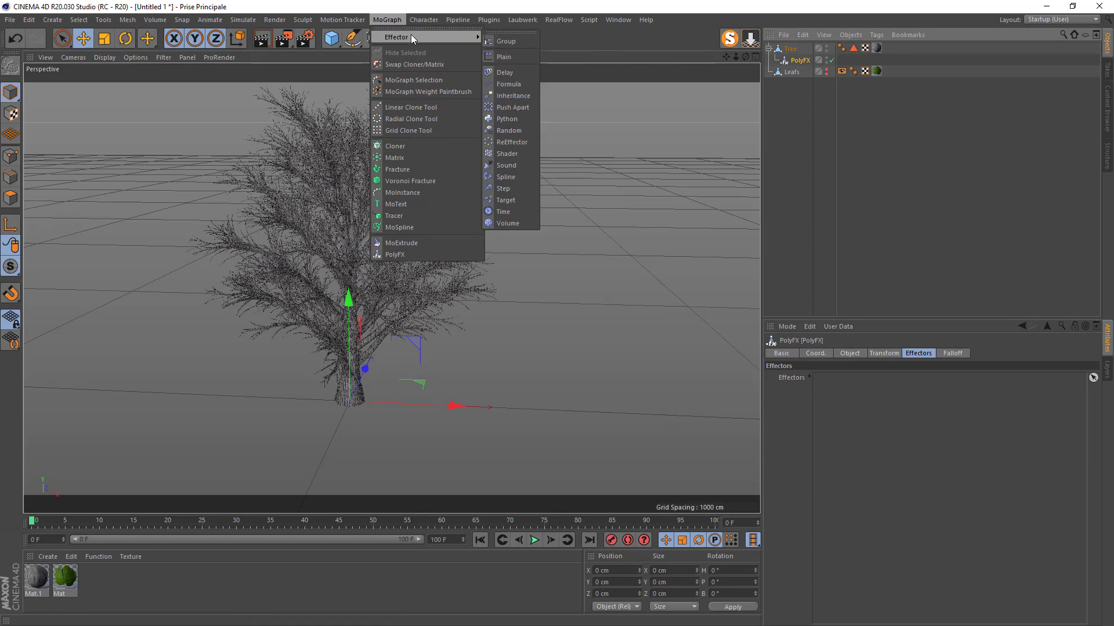
left_click(506, 56)
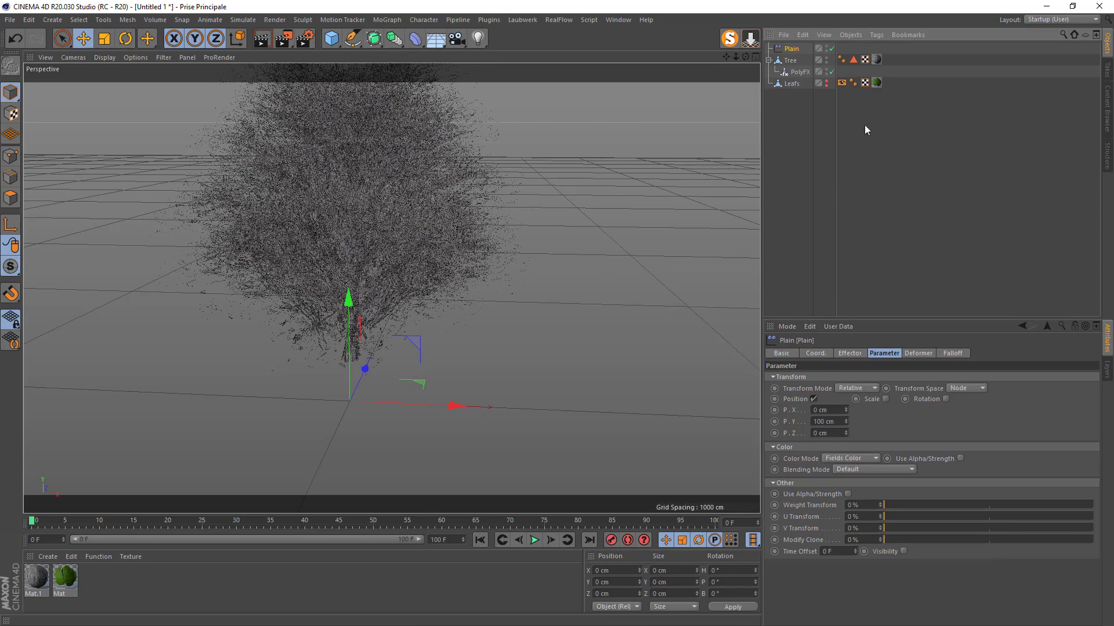
- Rename the Plain effector as "Plain tree"
double_click(791, 50)
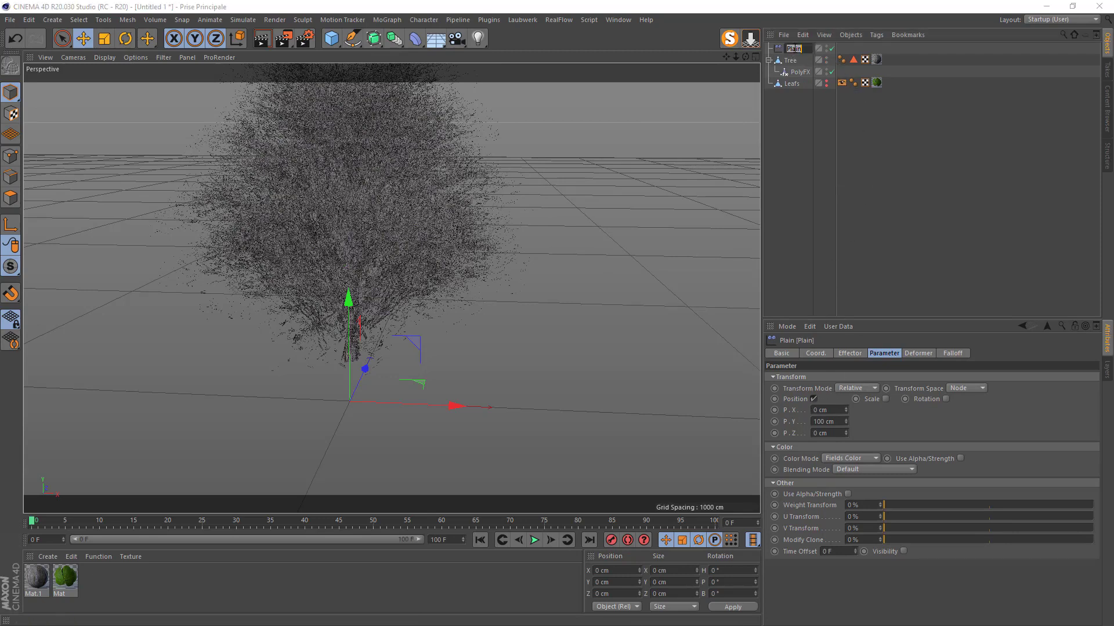
key("Return")
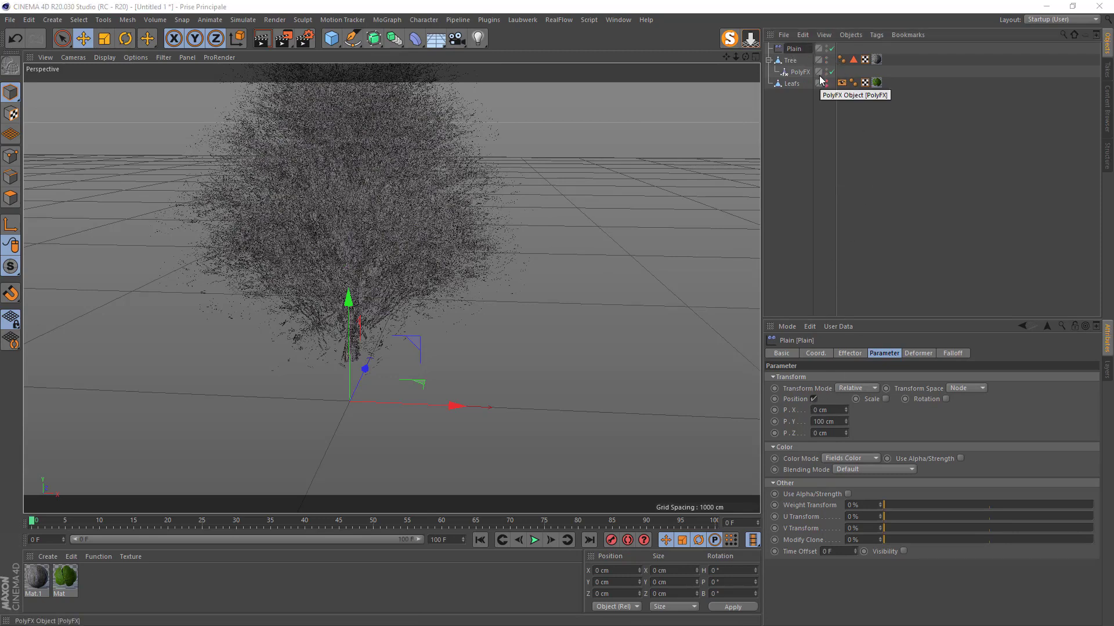
type("tree")
key("Return")
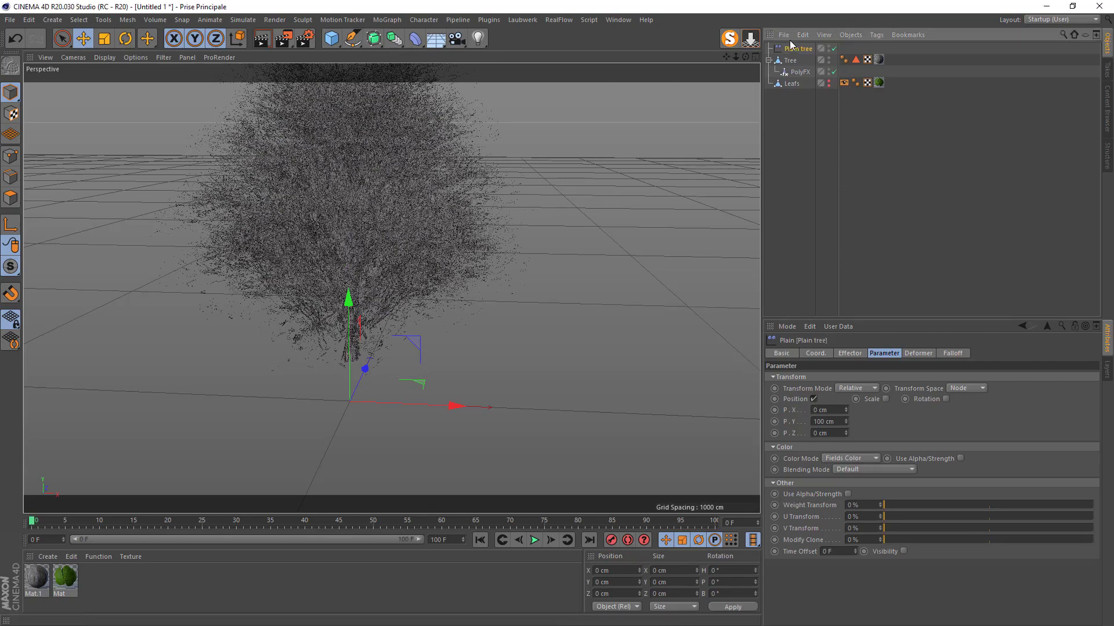
- Disable the Plain tree effector's position influence and give it a uniform scale of -1
left_click(814, 399)
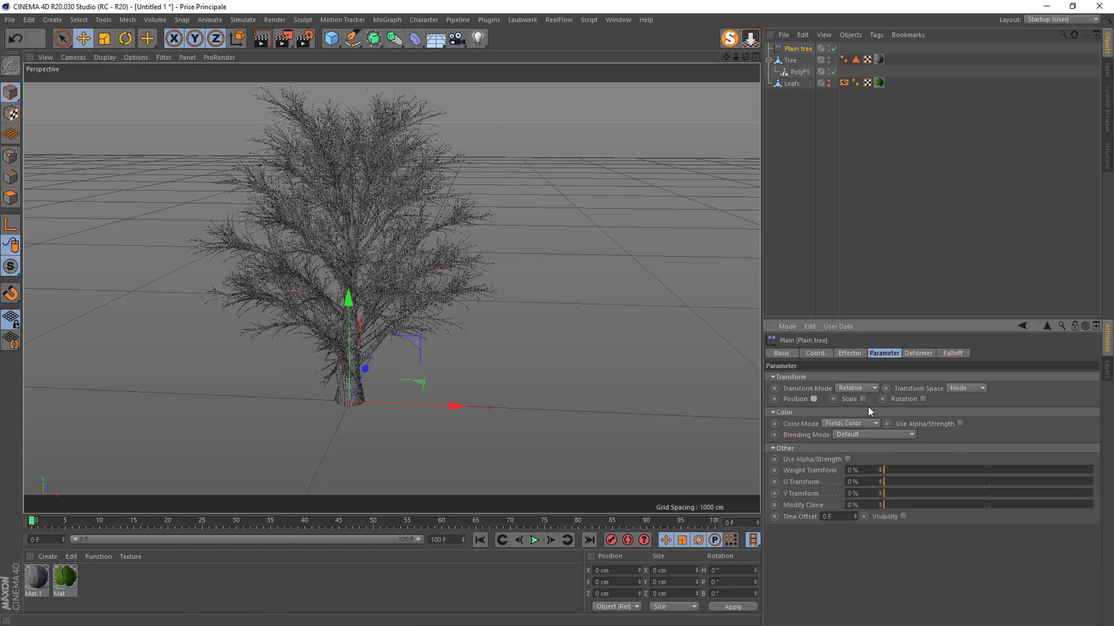
left_click(864, 400)
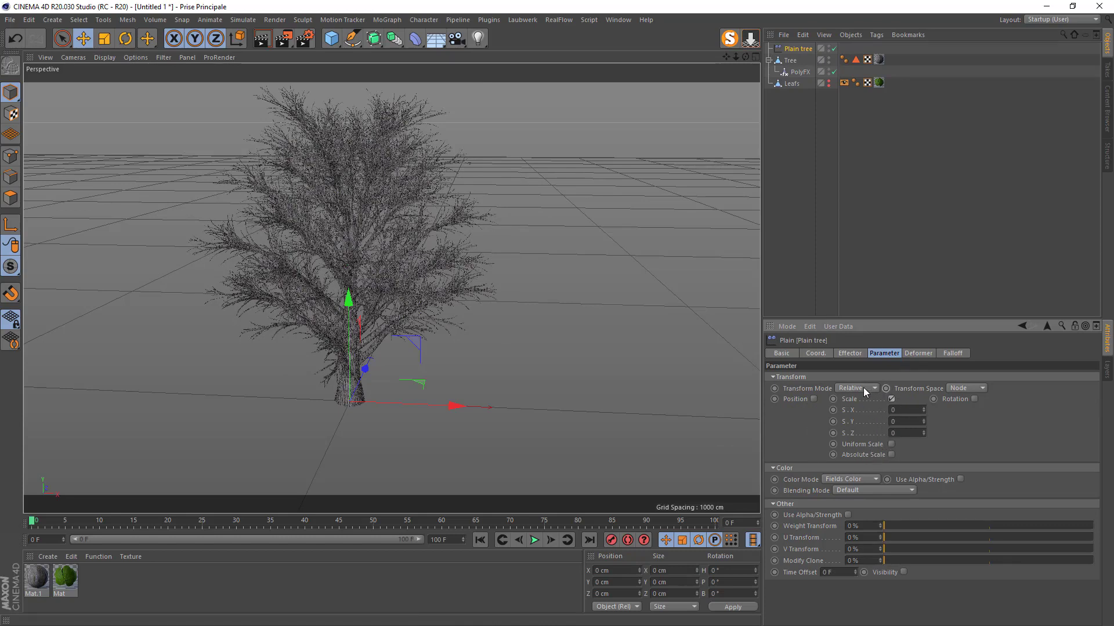
left_click(891, 445)
double_click(898, 410)
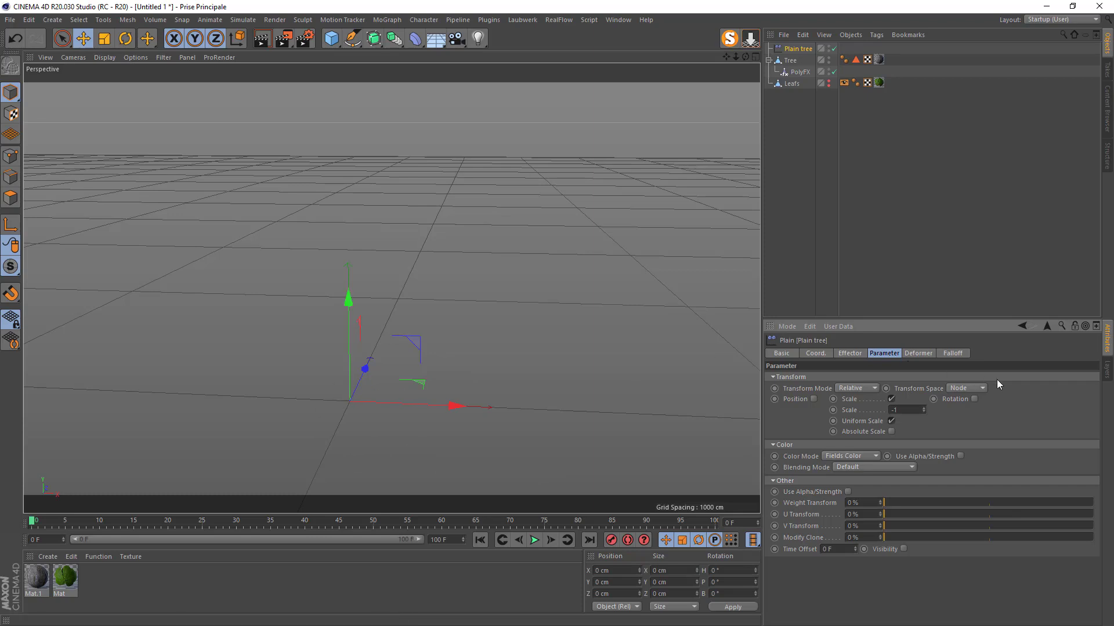
- Add a Cylinder Field to the Plain tree effector's falloff
left_click(953, 354)
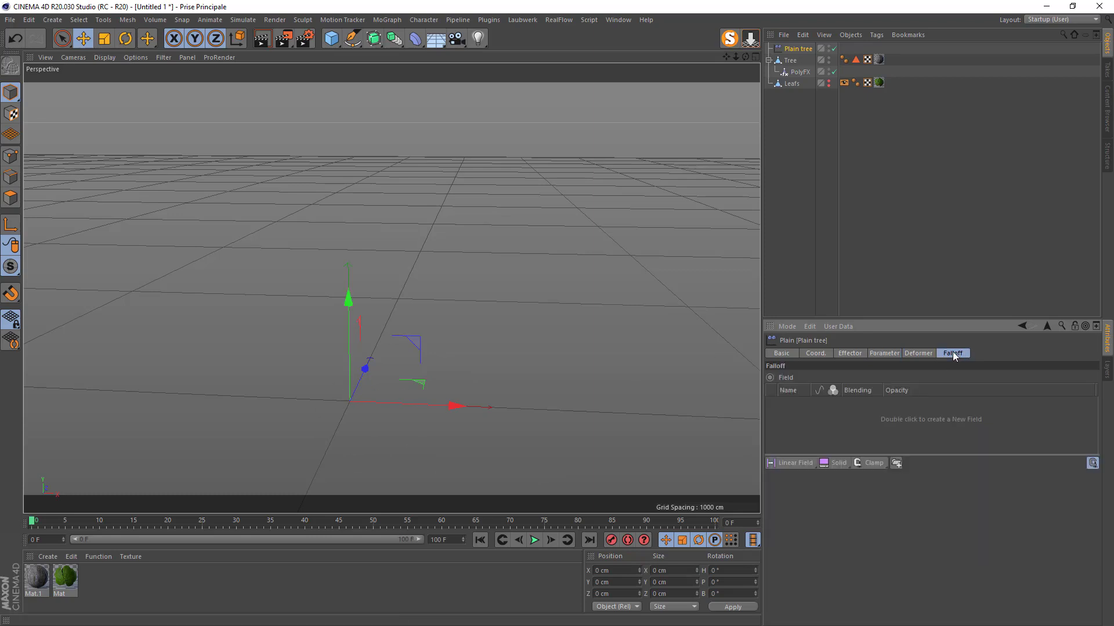
left_click(782, 464)
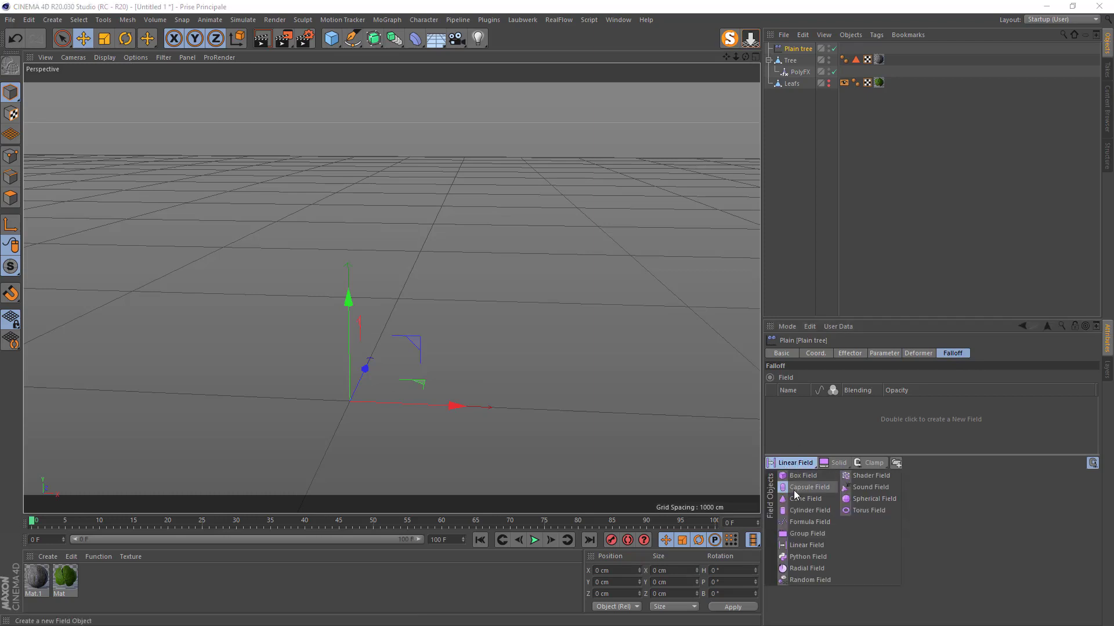
left_click(798, 510)
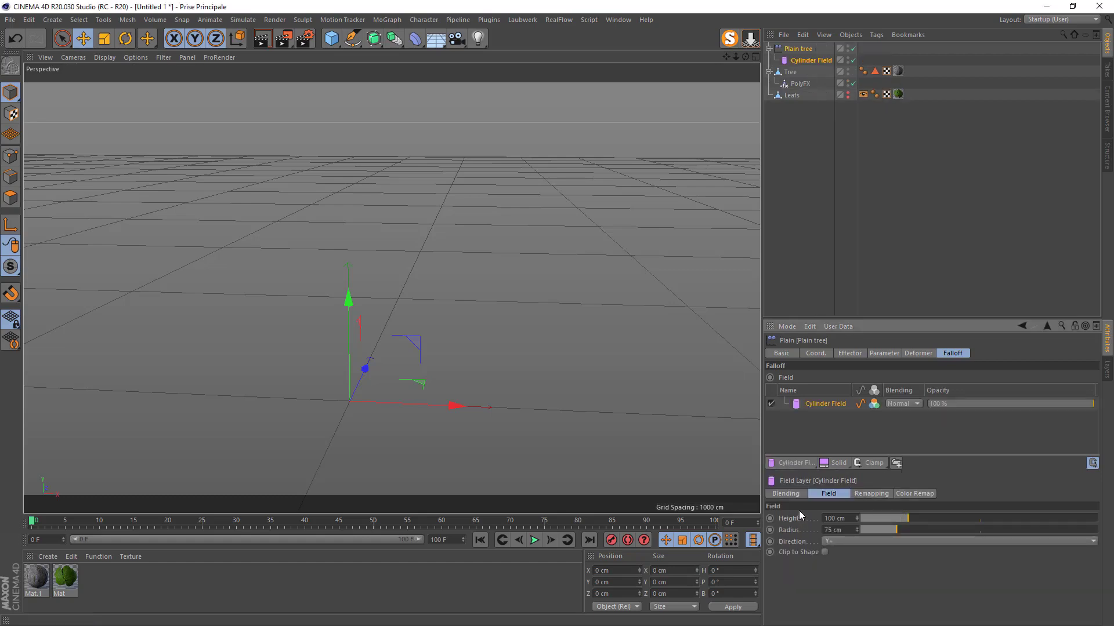
- Try raising the Plain tree effector with its cylinder field along the Y axis, and undo the move
scroll(349, 395, "up", 10)
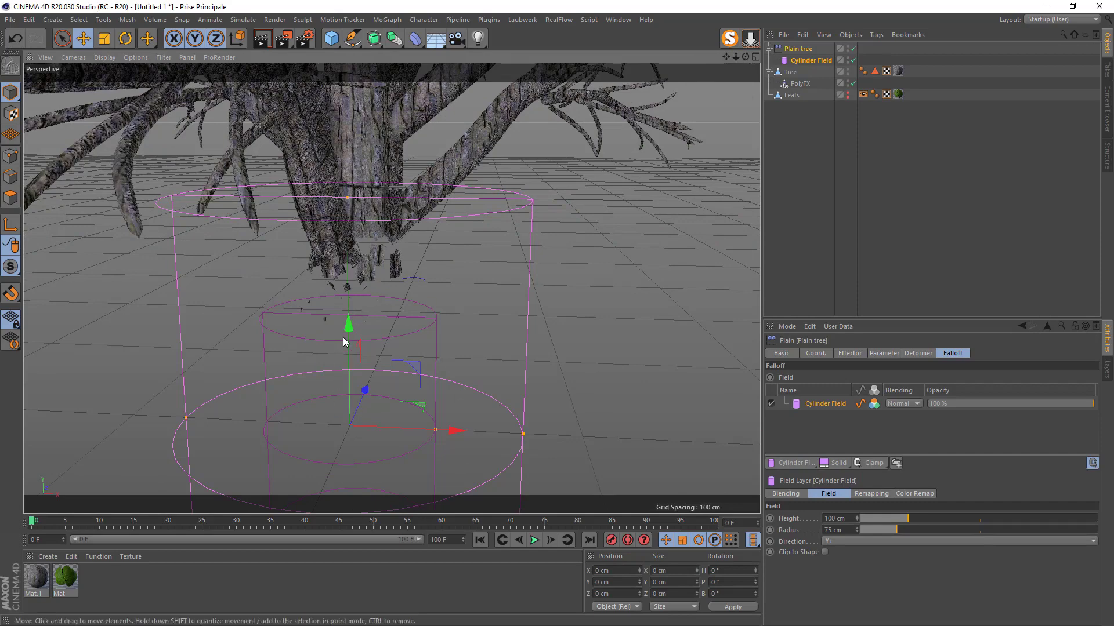
left_click_drag(348, 343, 341, 281)
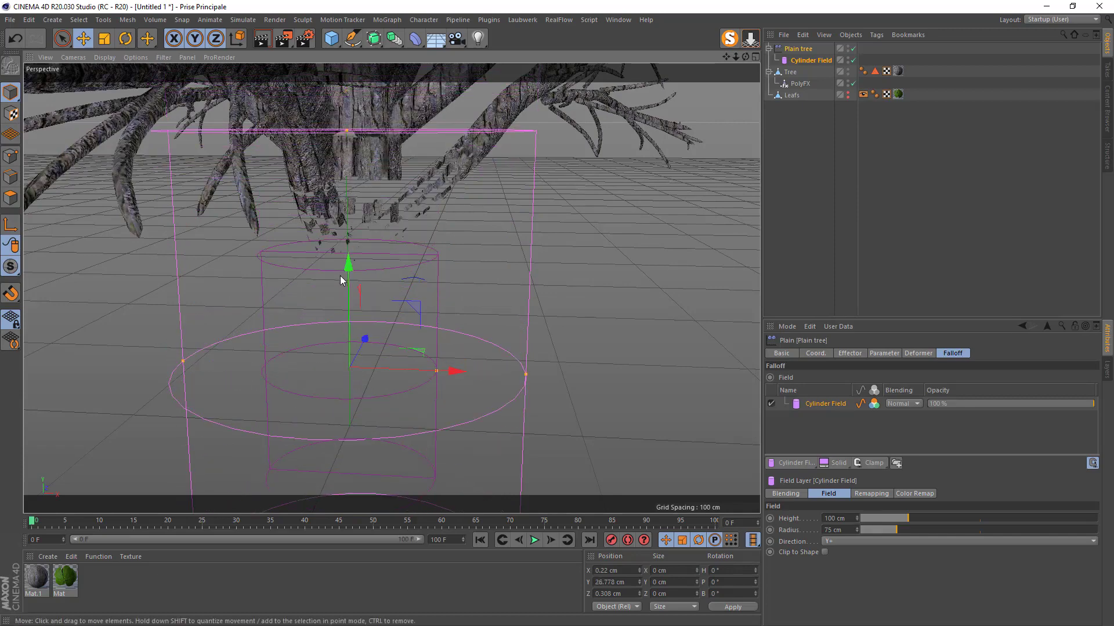
key("ctrl+z")
key("ctrl+z")
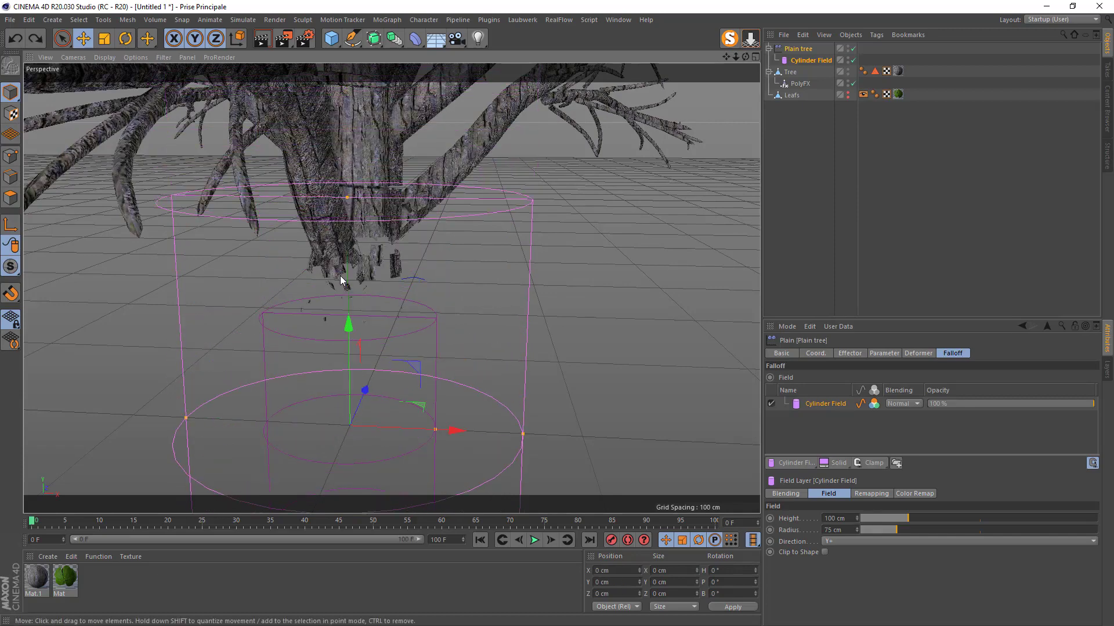
- Add an Invert modifier layer to the Plain tree effector's falloff and lower the effector about 11 cm along Y
scroll(579, 371, "down", 6)
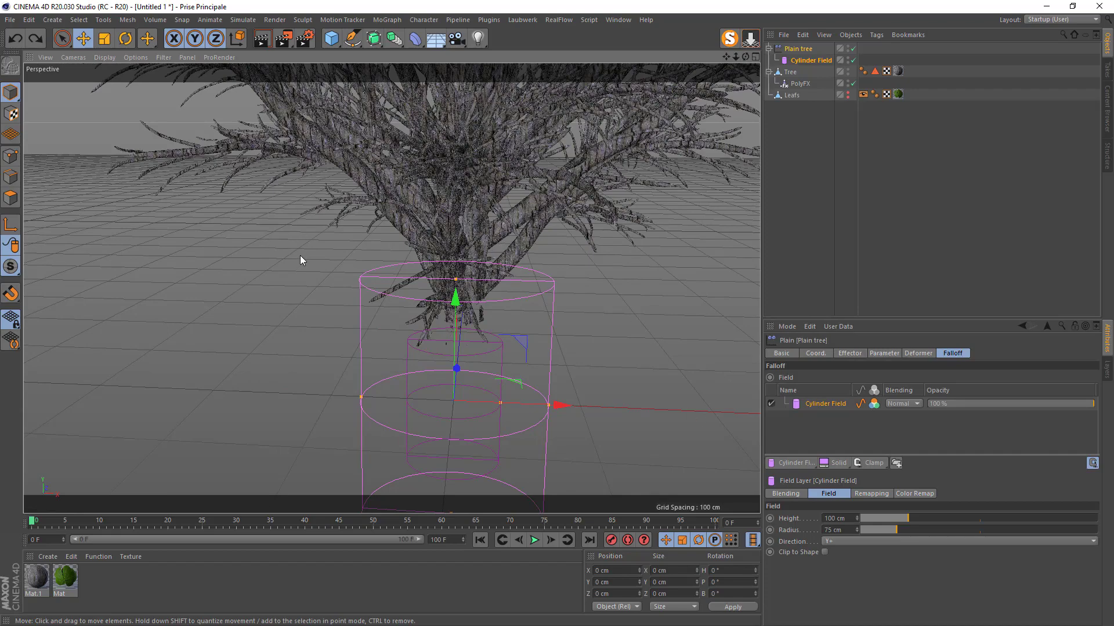
scroll(557, 333, "down", 5)
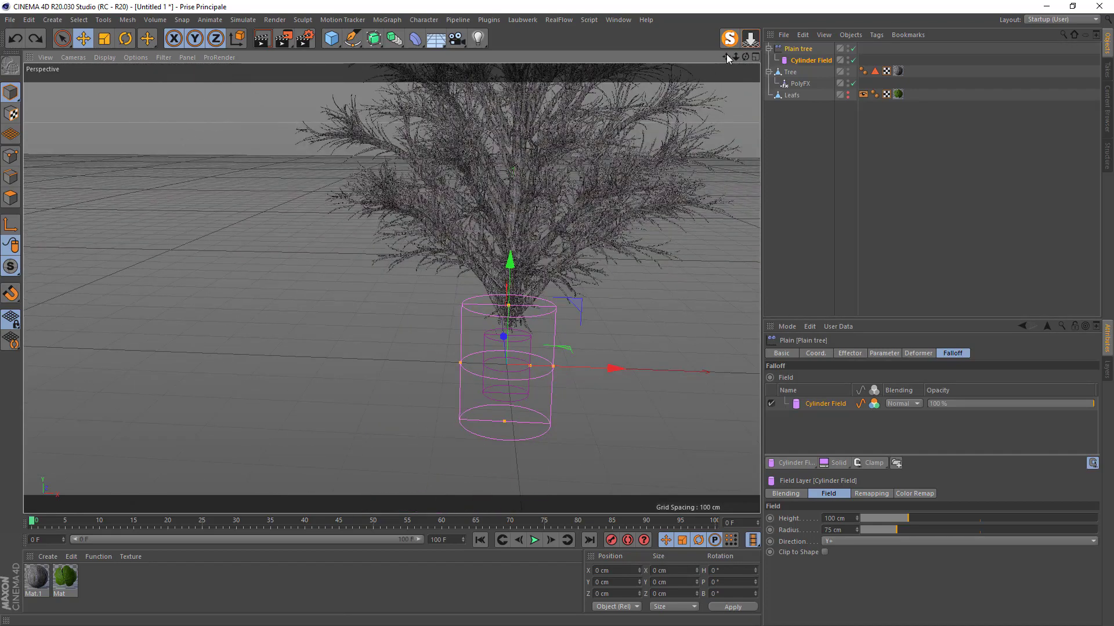
left_click_drag(727, 58, 594, 127)
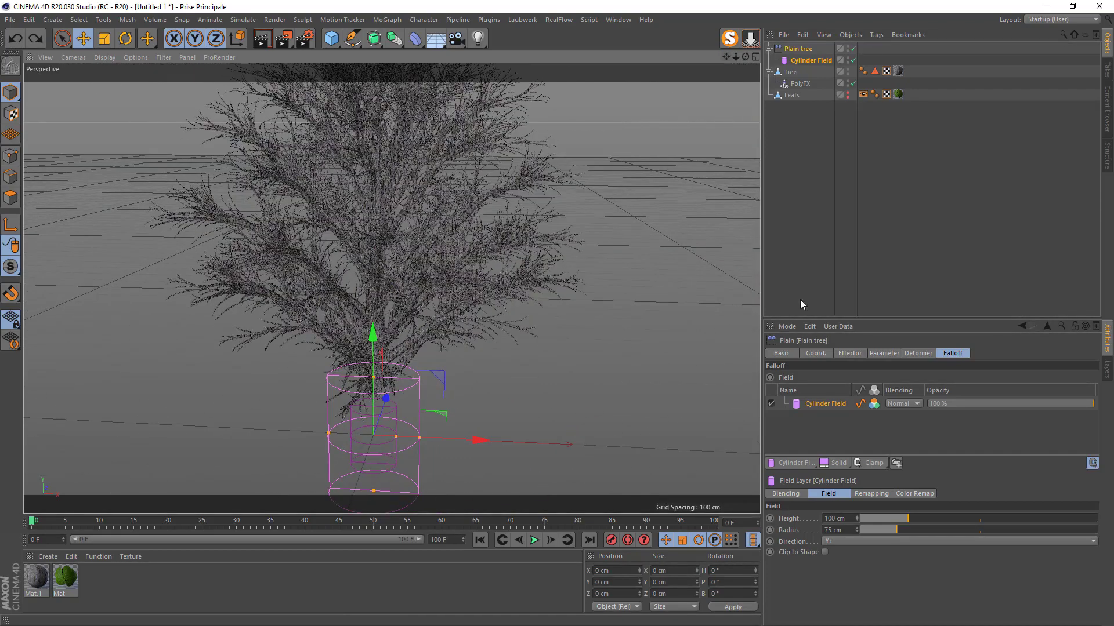
left_click(871, 464)
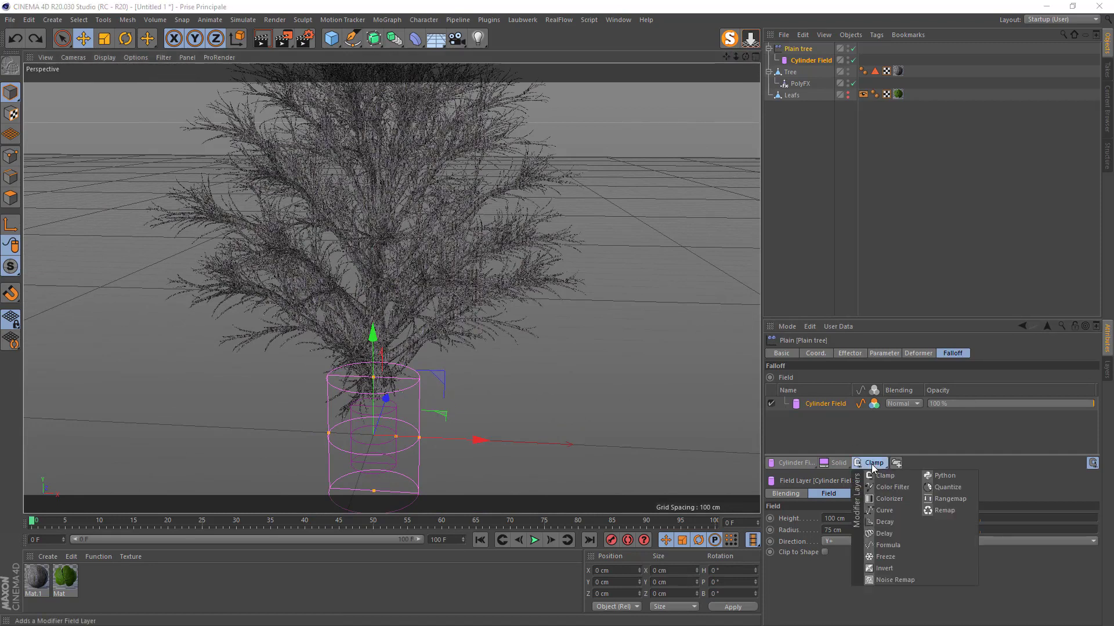
left_click(889, 568)
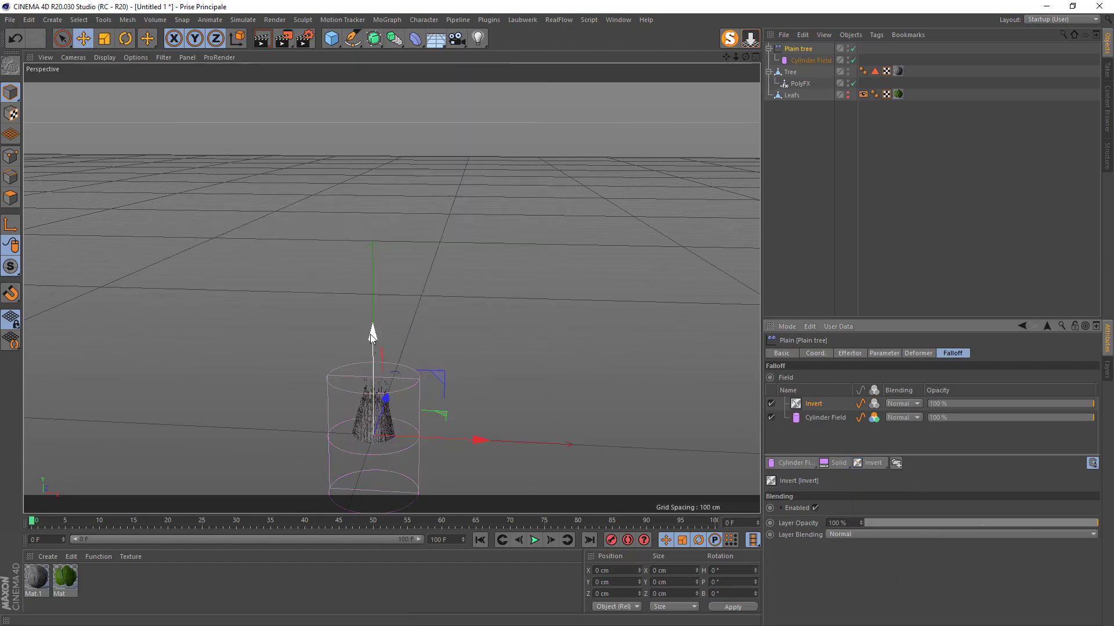
left_click_drag(372, 343, 396, 334)
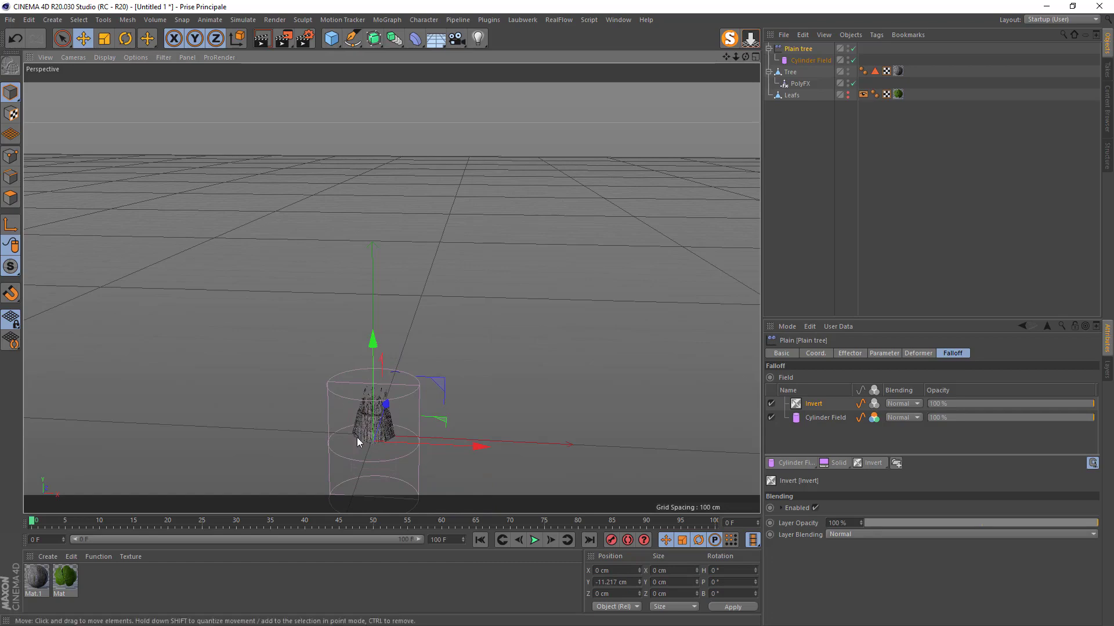
- Select the Cylinder Field and examine up close how its falloff affects the polygons of the tree trunk
left_click_drag(735, 57, 369, 372)
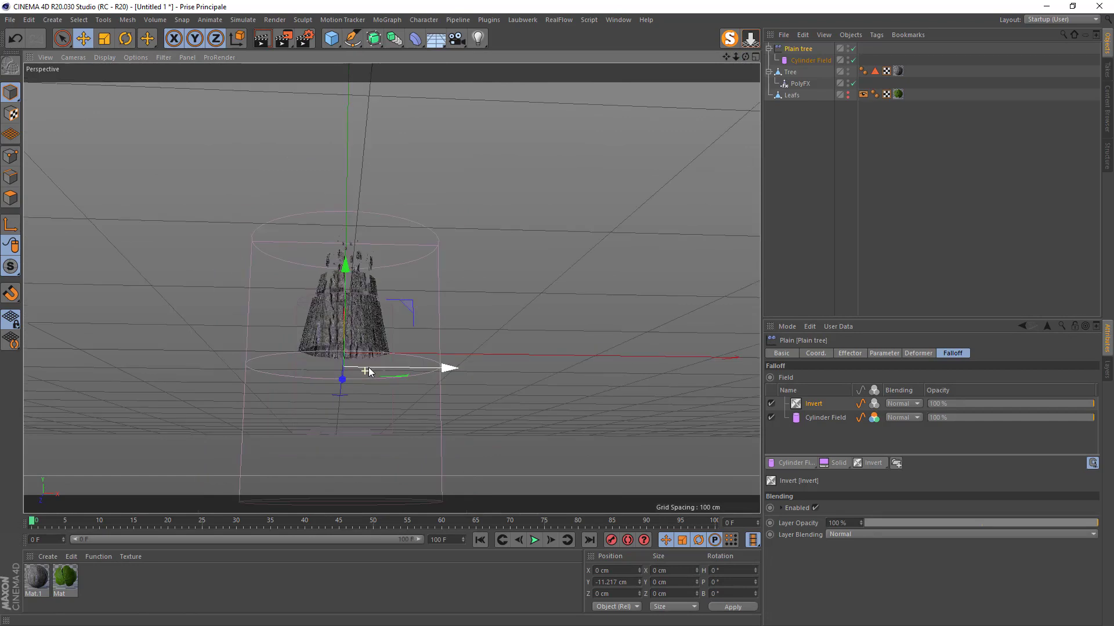
left_click(807, 60)
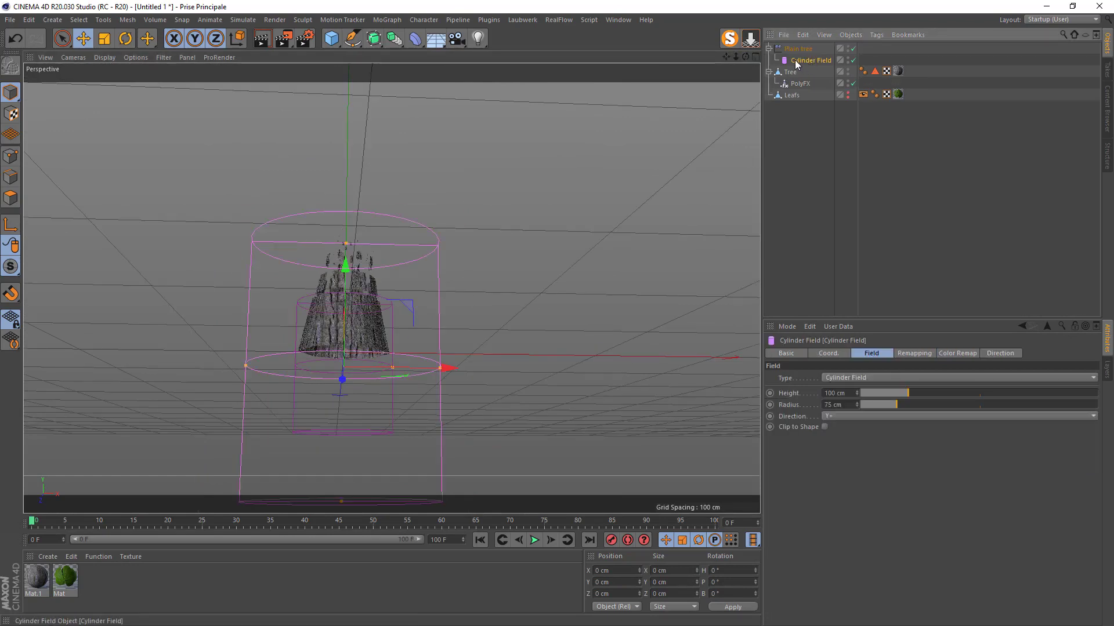
left_click(838, 404)
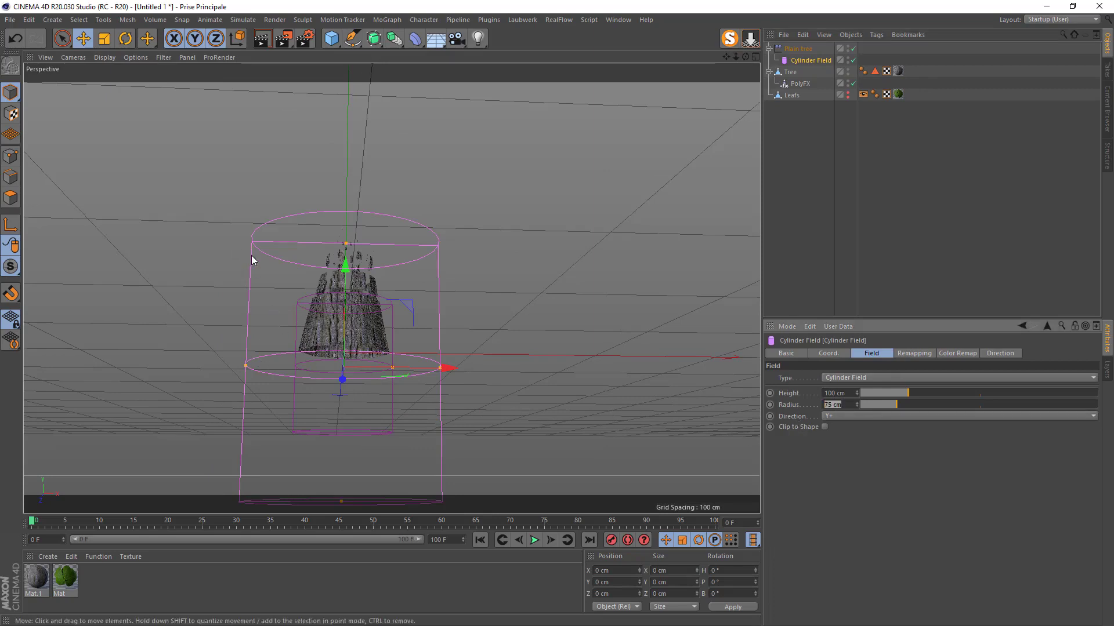
scroll(297, 334, "up", 5)
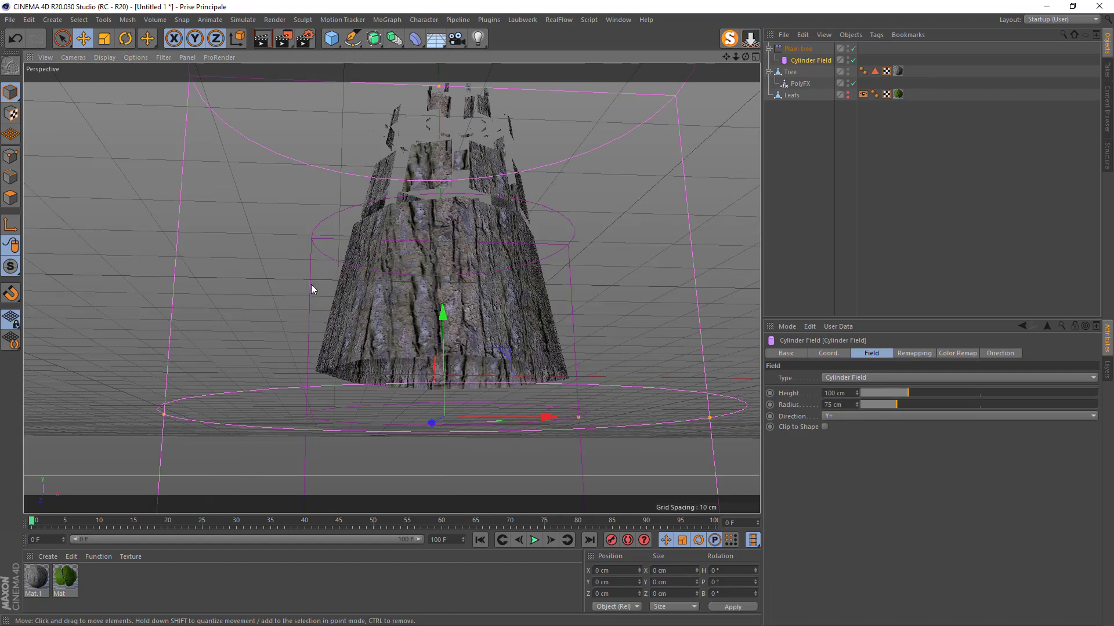
scroll(316, 270, "down", 5)
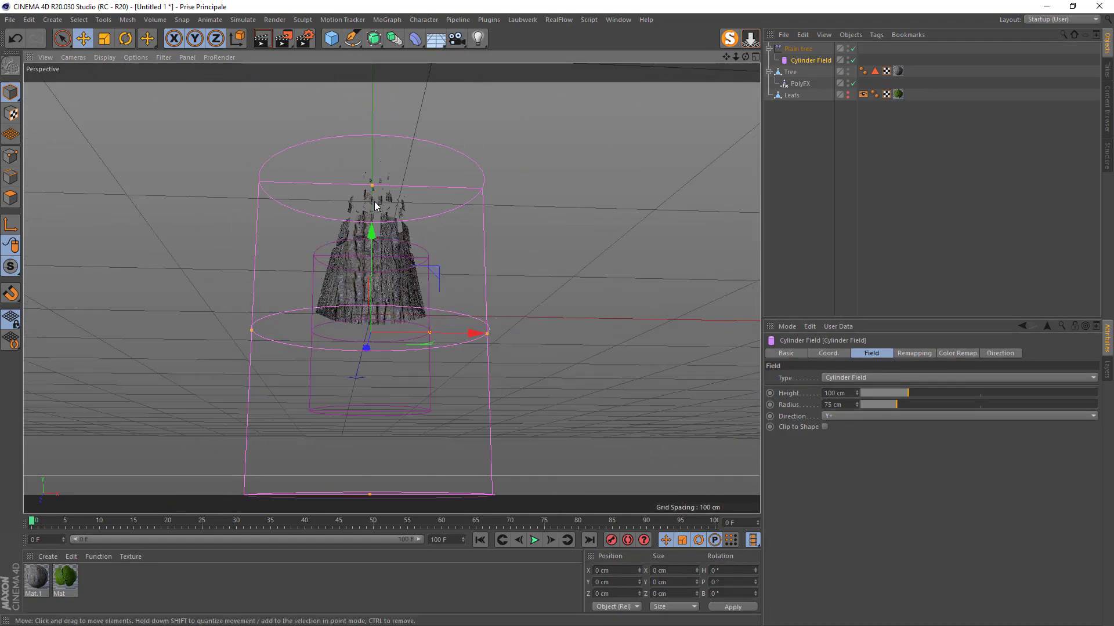
scroll(374, 203, "up", 3)
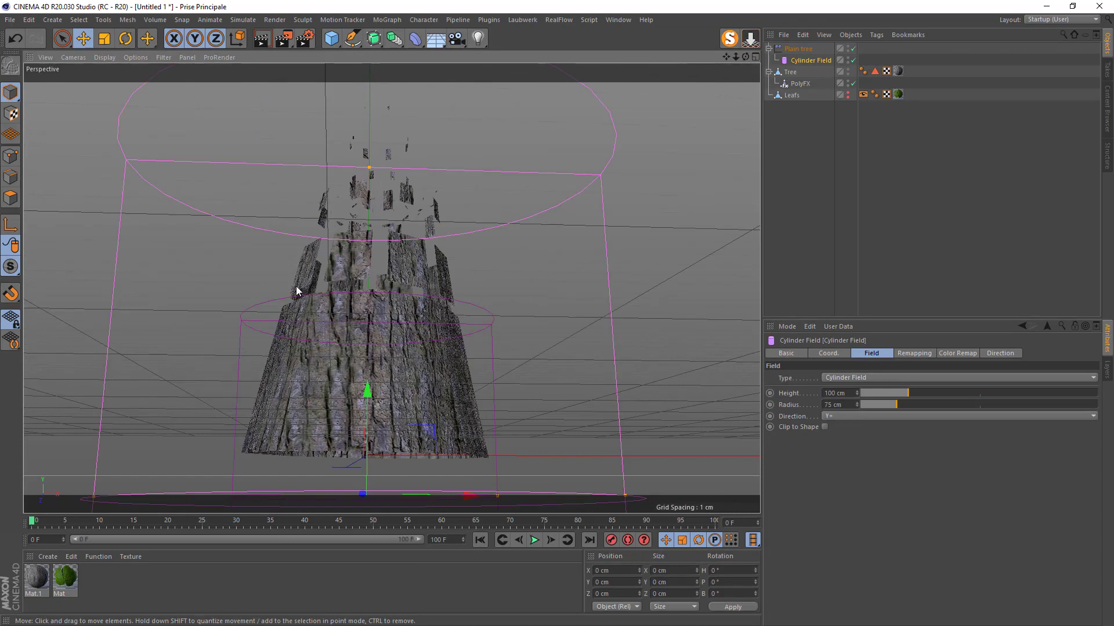
scroll(323, 271, "up", 3)
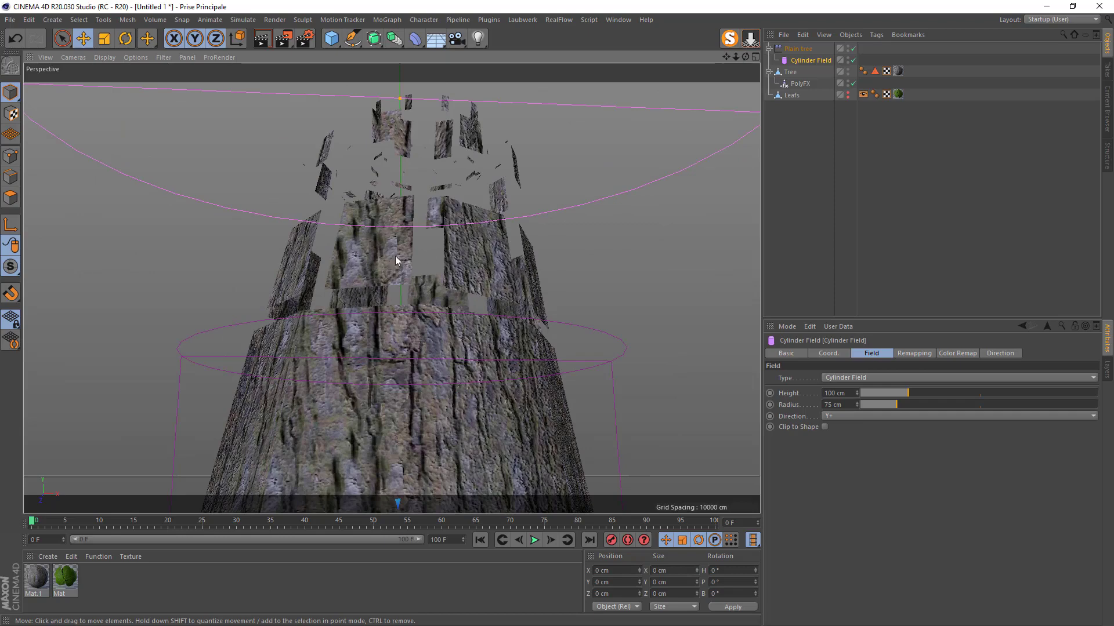
scroll(338, 217, "down", 6)
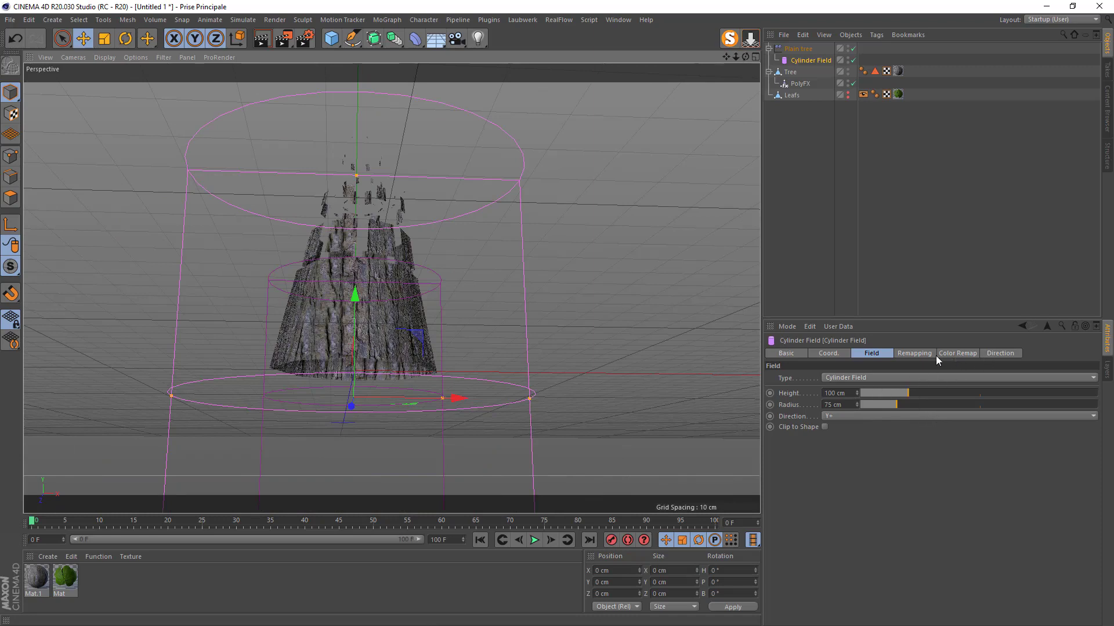
- Set the Cylinder Field's remapping inner offset to 100% and test the falloff by moving the field along Y
left_click(914, 354)
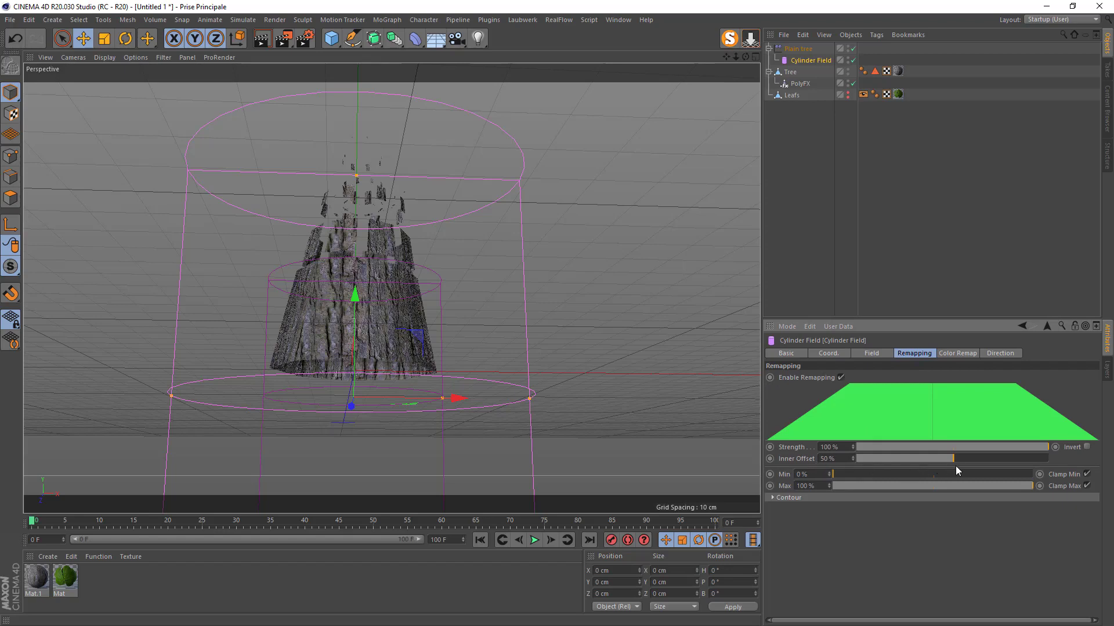
left_click_drag(955, 461, 1063, 460)
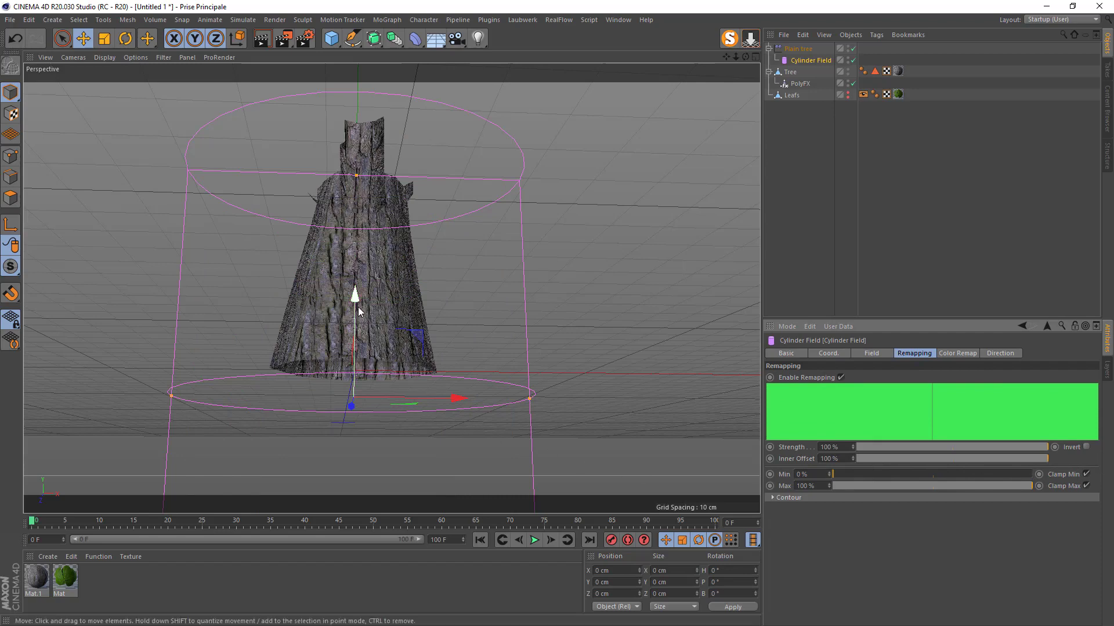
left_click_drag(355, 320, 341, 430)
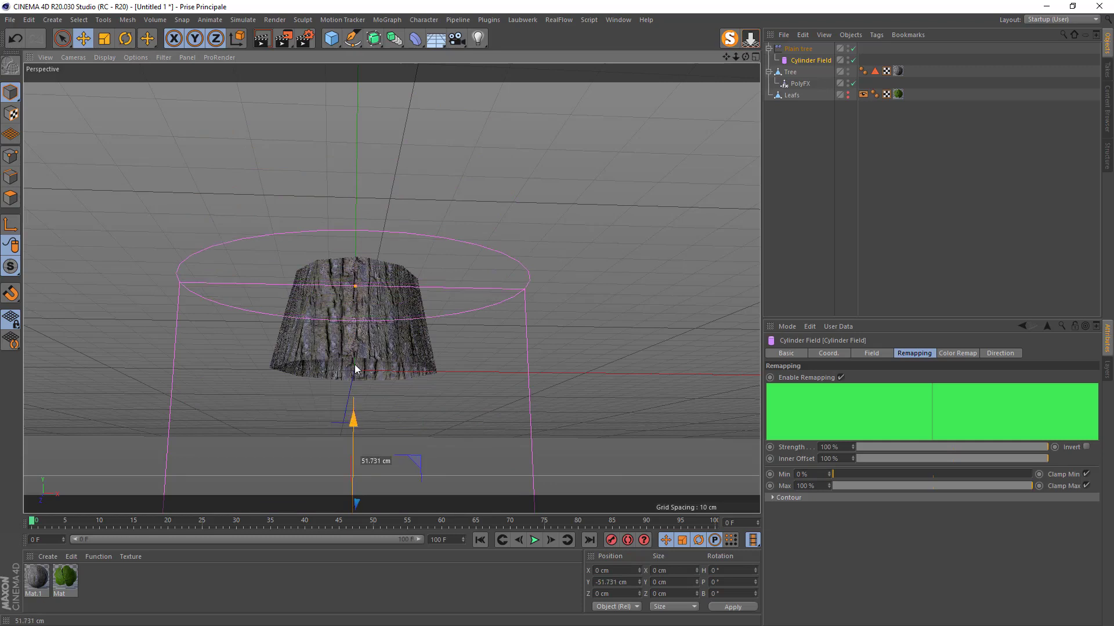
key("ctrl+z")
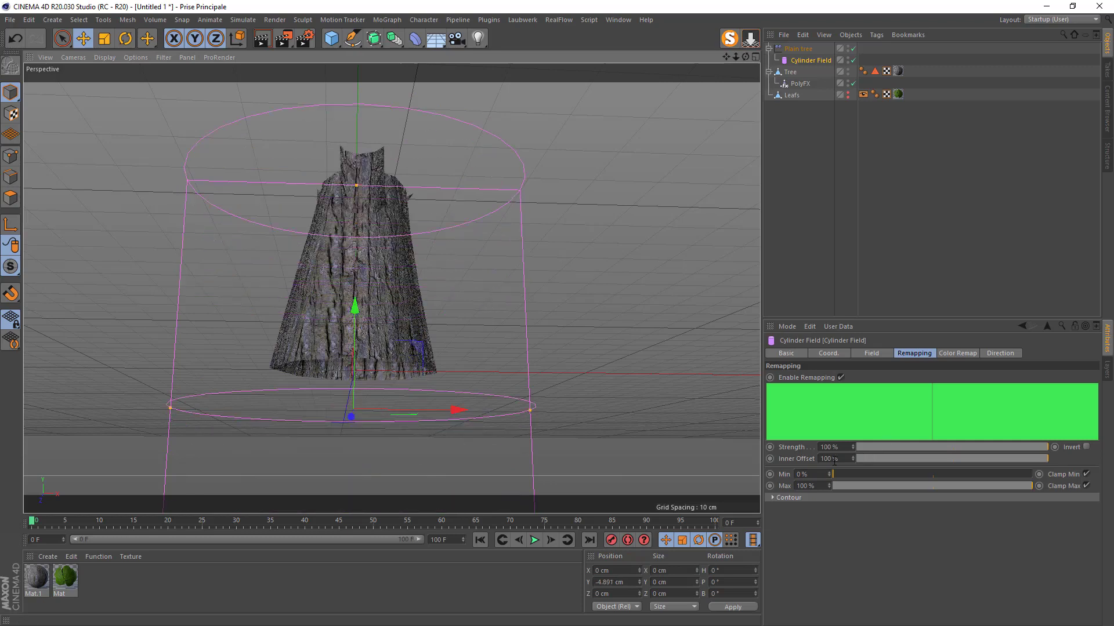
- Set the Cylinder Field's inner offset to 90% and lower the field to about -32 cm on Y
left_click_drag(842, 457, 802, 496)
type("90")
key("Return")
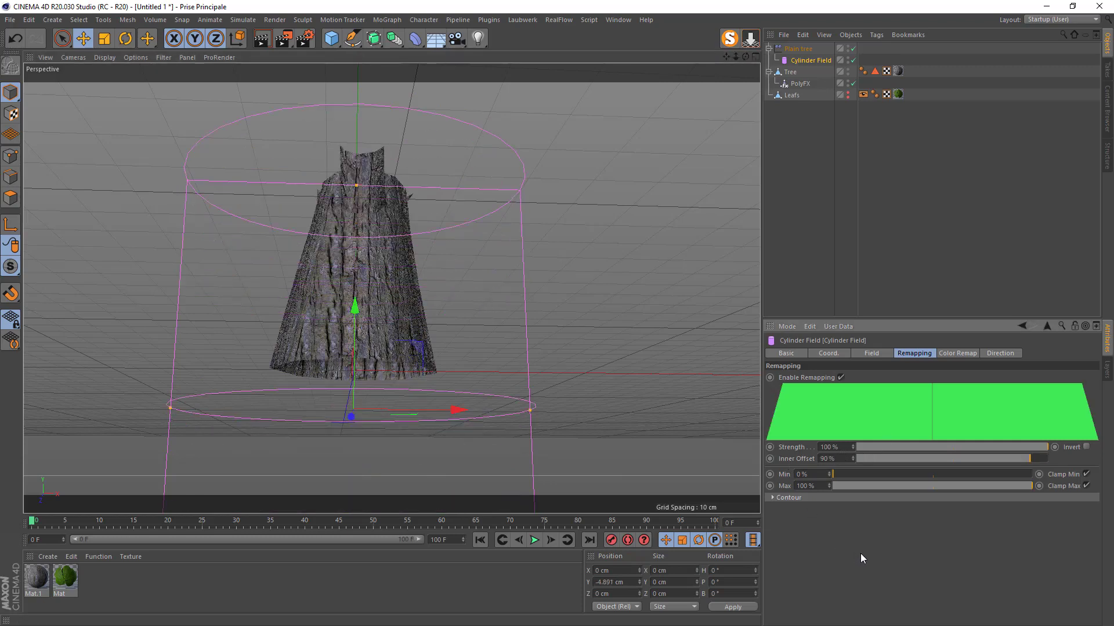
double_click(832, 459)
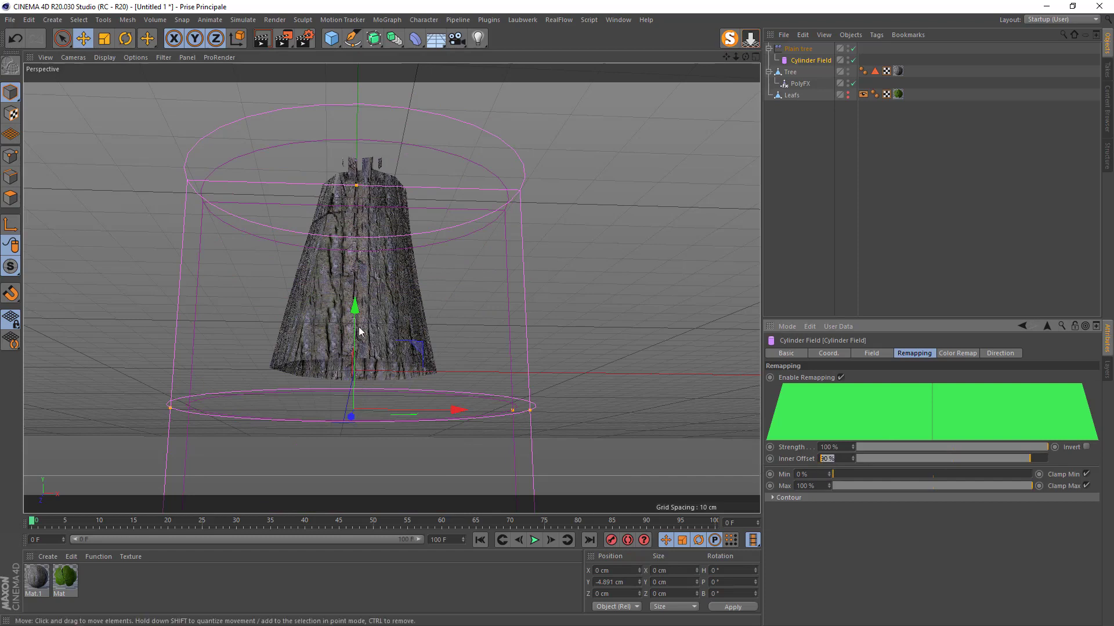
left_click_drag(354, 301, 356, 430)
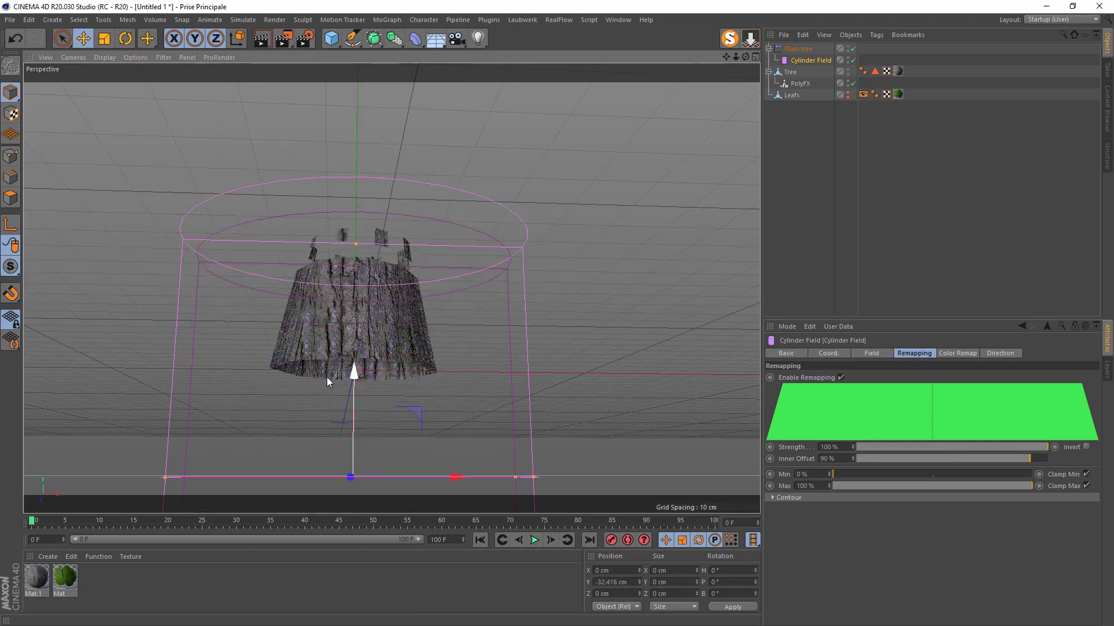
scroll(195, 367, "up", 3)
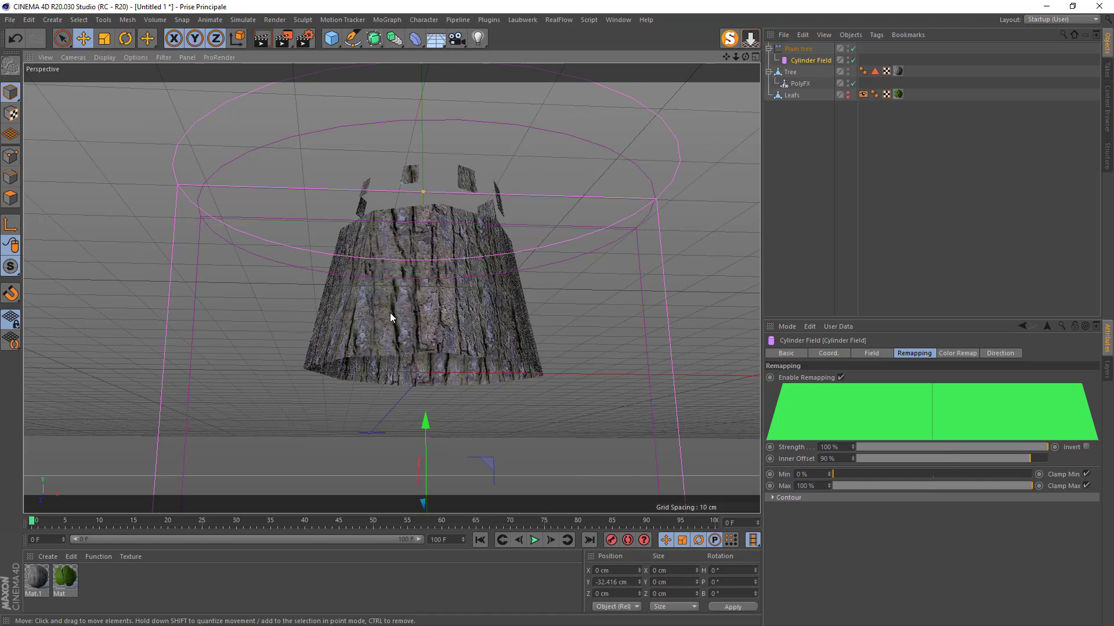
- Reduce the Cylinder Field's radius in stages to 50 cm, 45 cm and finally 40 cm
left_click(864, 354)
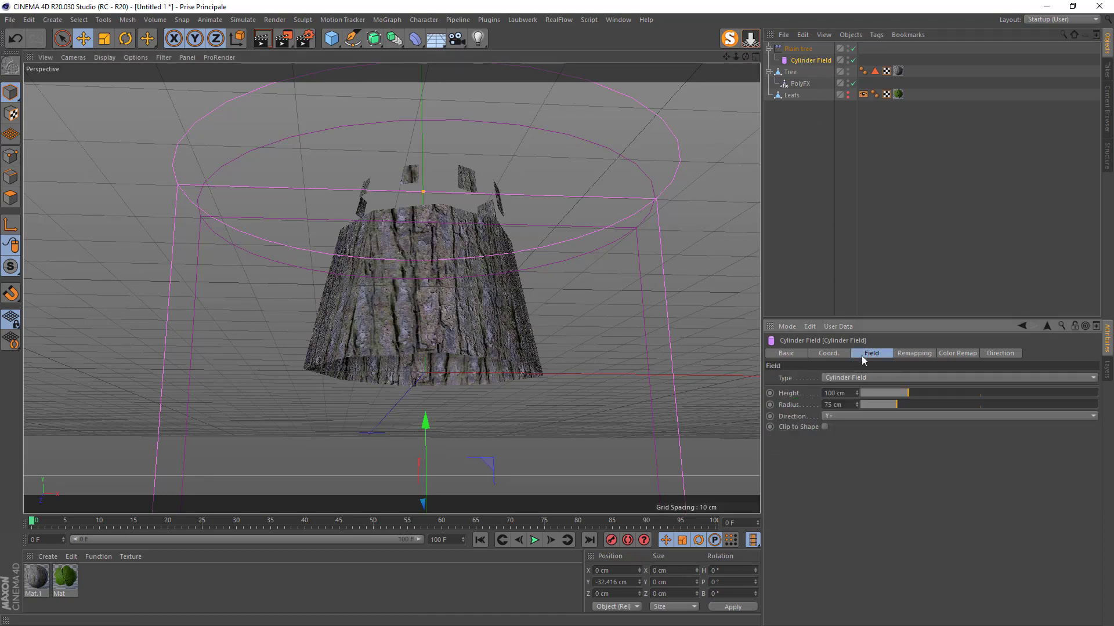
double_click(844, 404)
type("50")
key("Return")
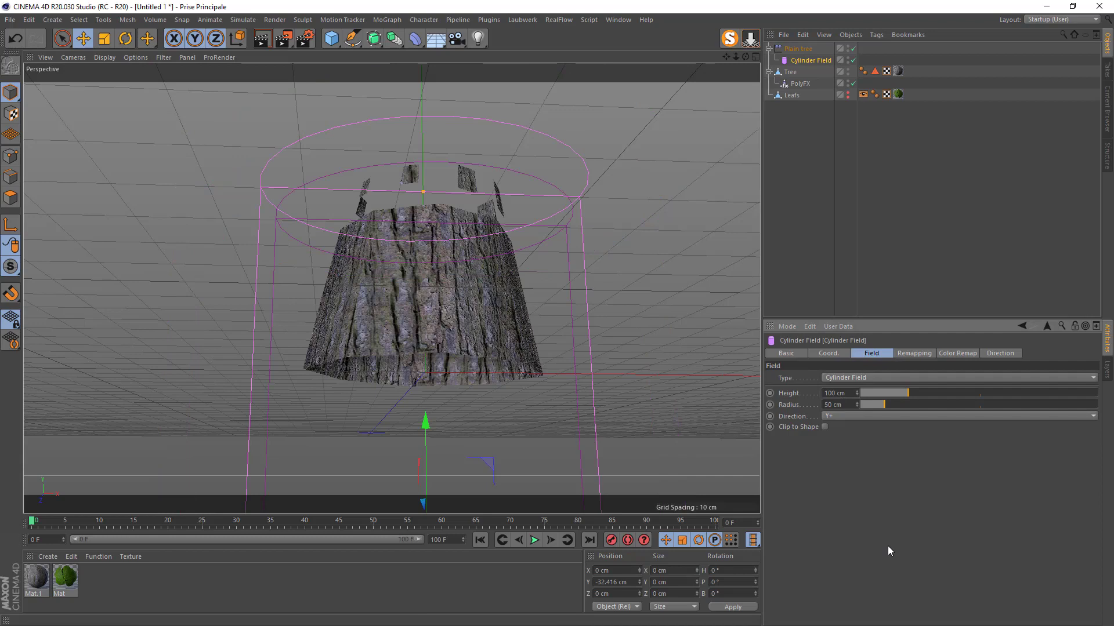
double_click(844, 404)
type("45")
key("Return")
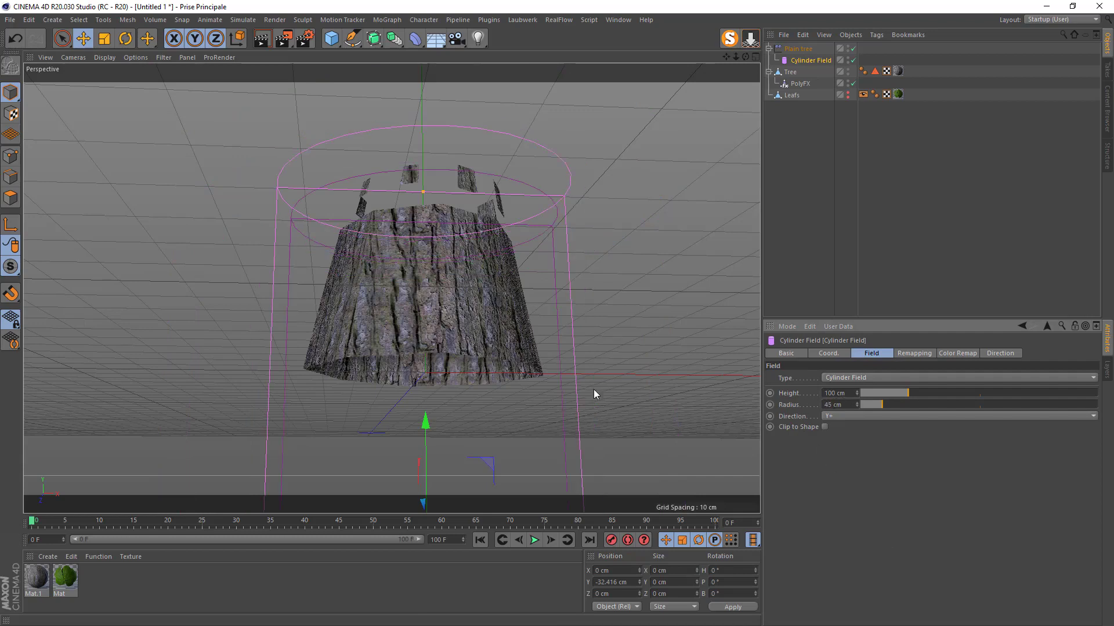
double_click(835, 405)
type("40")
key("Return")
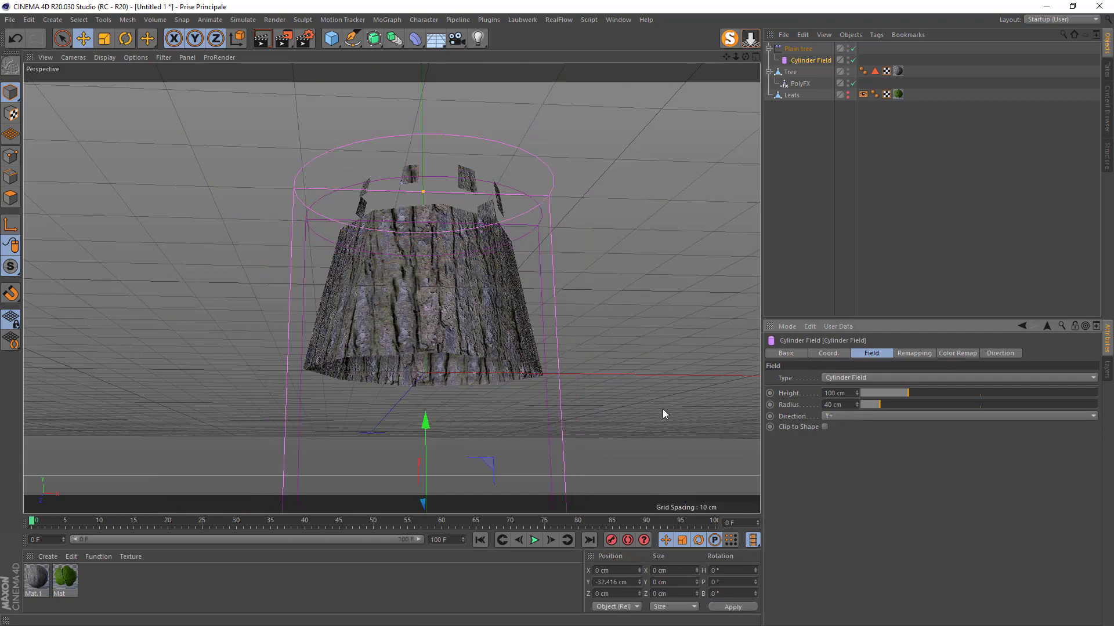
- Lower the Cylinder Field below the trunk's base to about -80 cm on Y
scroll(455, 331, "down", 5)
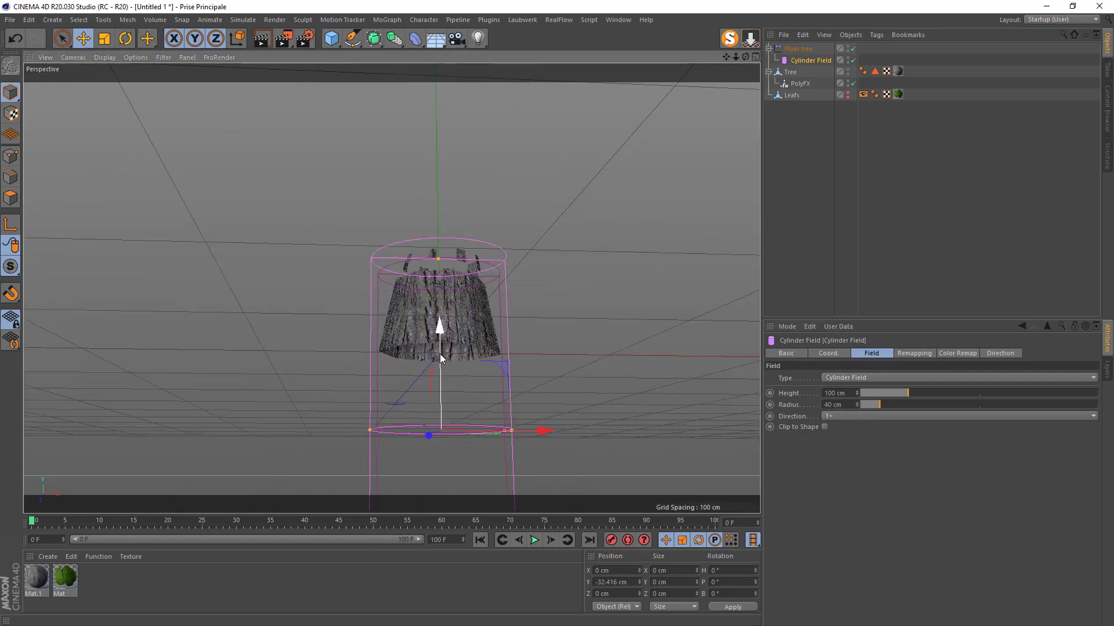
left_click_drag(439, 354, 449, 437)
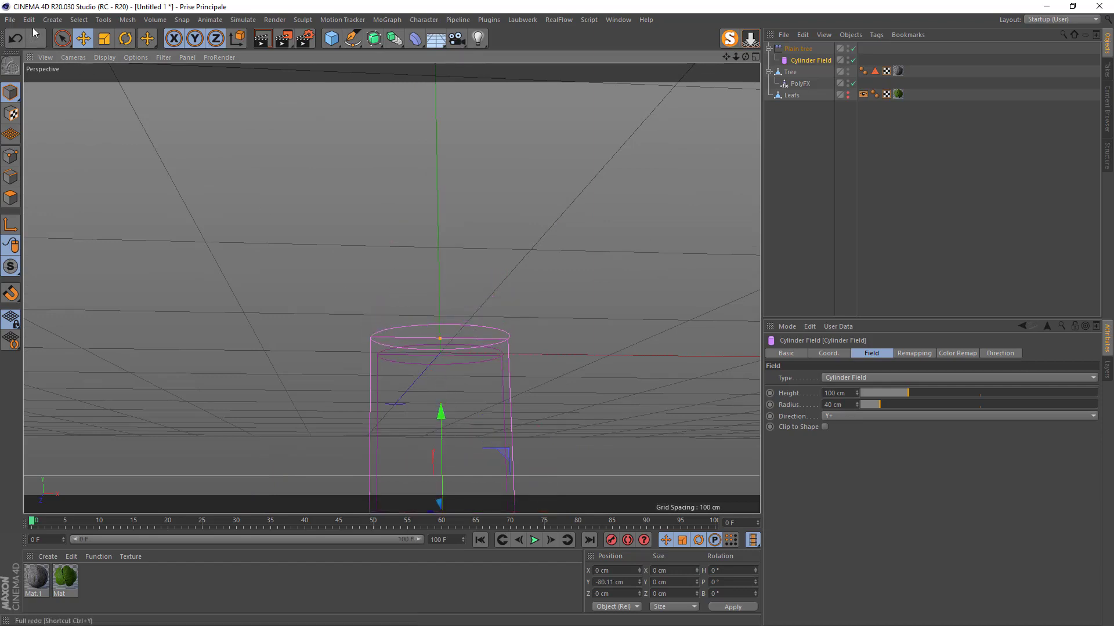
- Switch to the front view and lower the Cylinder Field just below ground level, to about -93 cm on Y
left_click(73, 57)
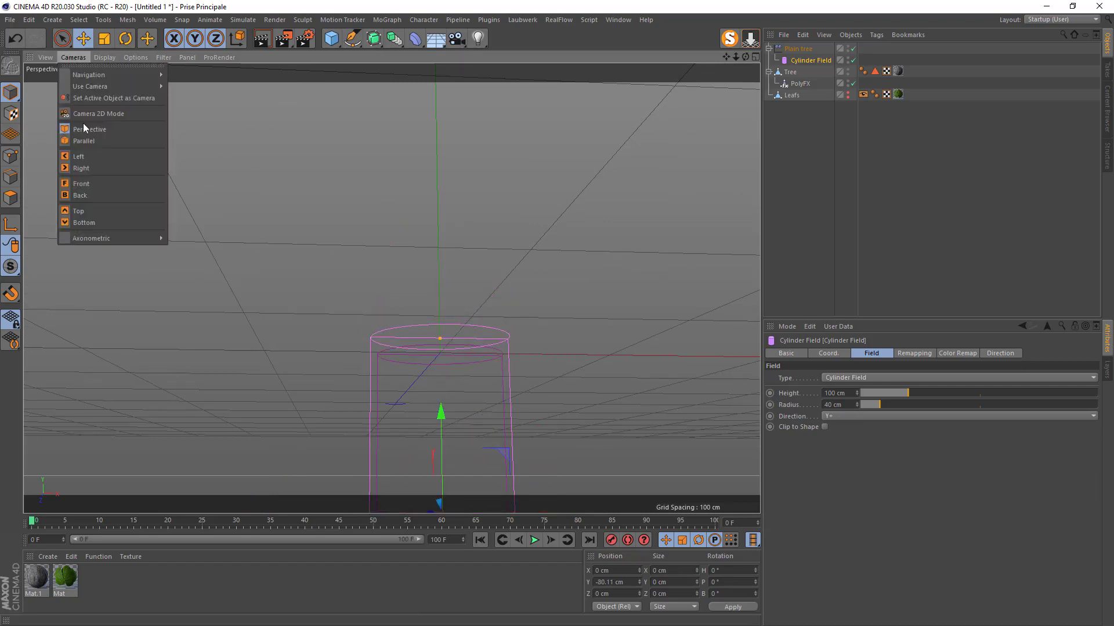
left_click(80, 183)
scroll(376, 308, "up", 5)
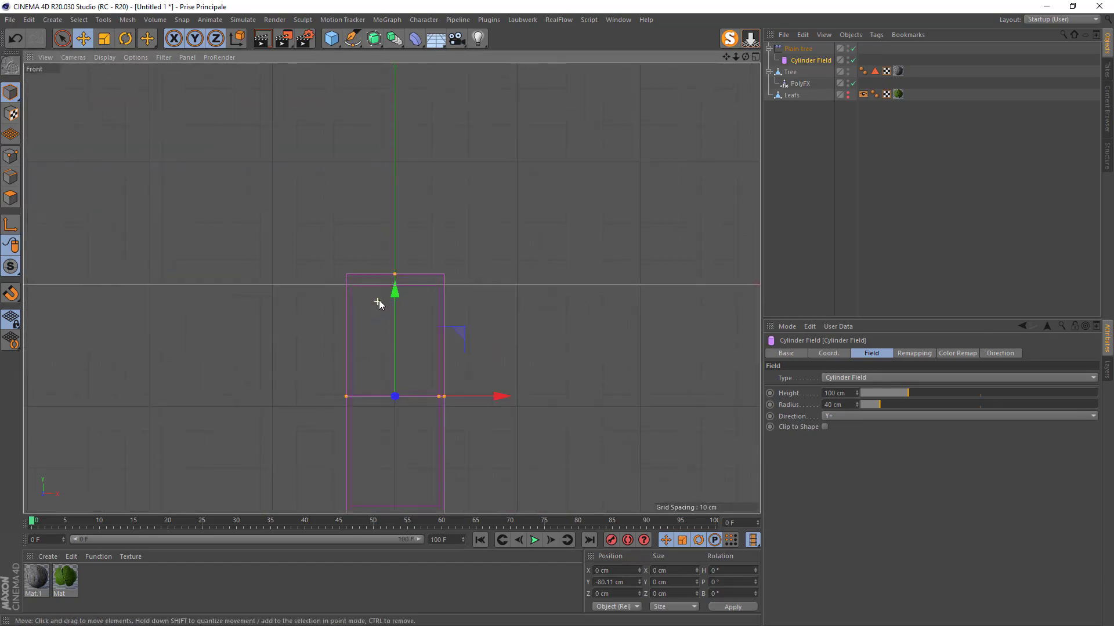
left_click_drag(401, 341, 399, 357)
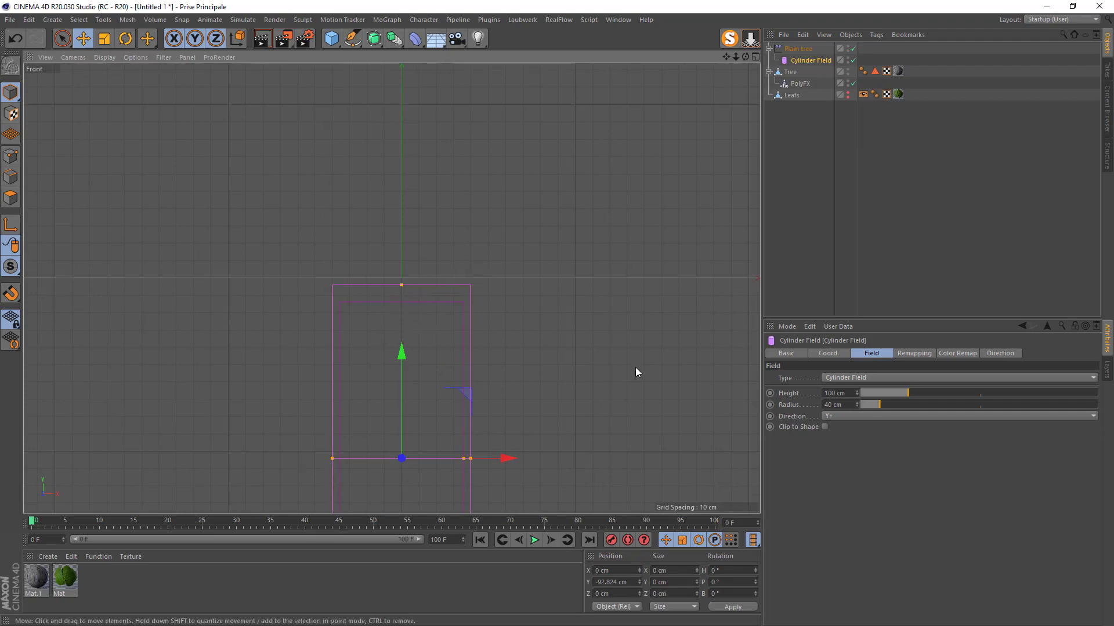
scroll(607, 357, "up", 1)
scroll(607, 357, "down", 2)
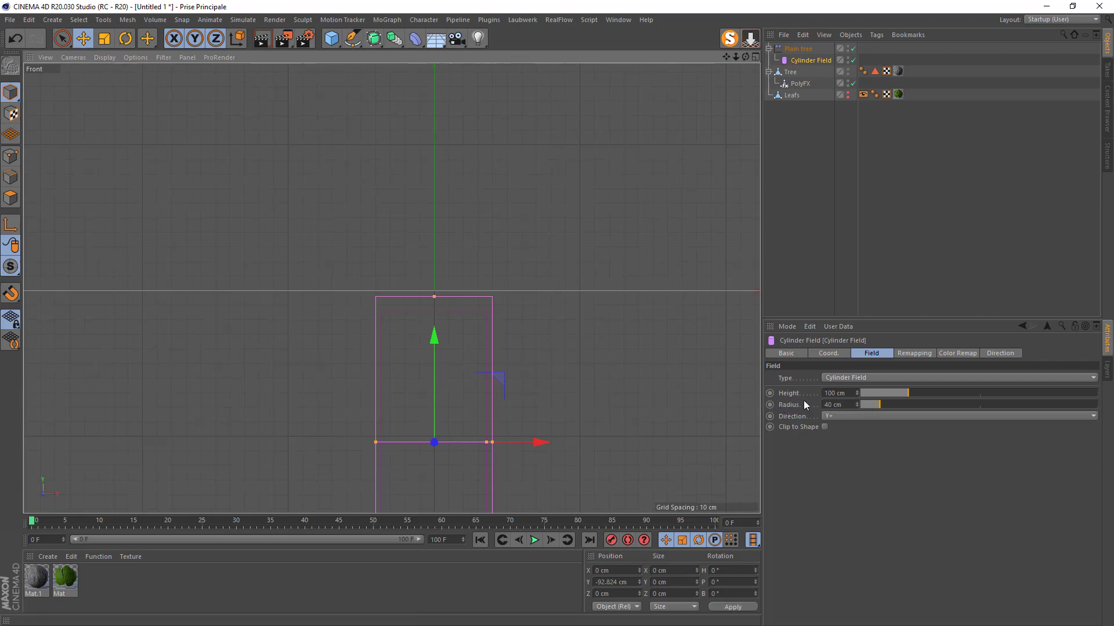
- Keyframe the Cylinder Field's 100 cm height at frame 0, and set the height to 700 cm at frame 50
left_click(770, 393)
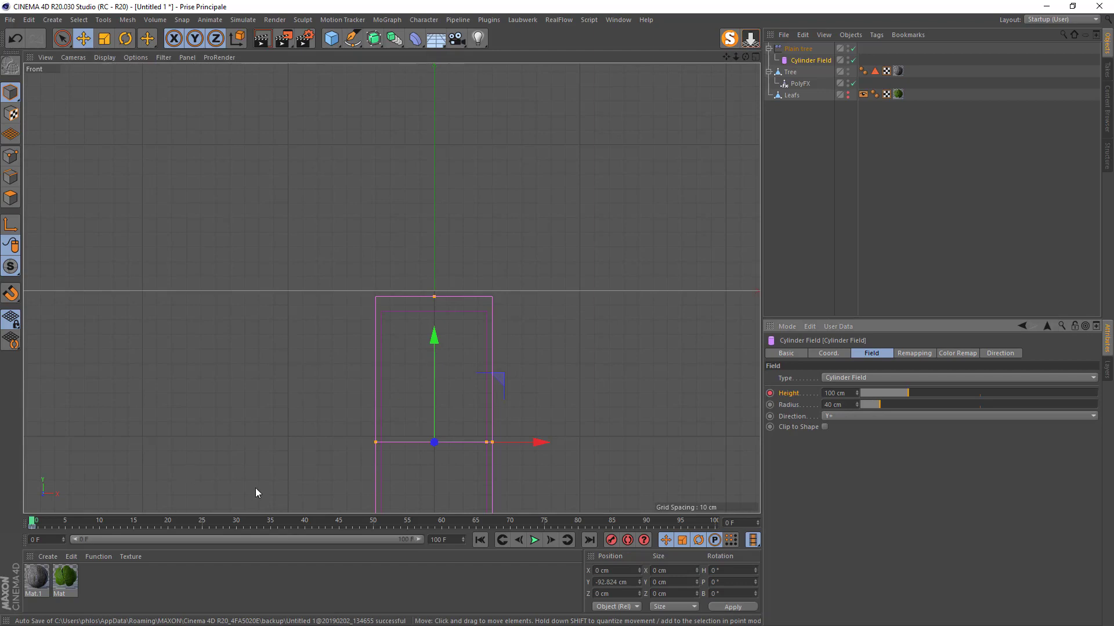
left_click(374, 526)
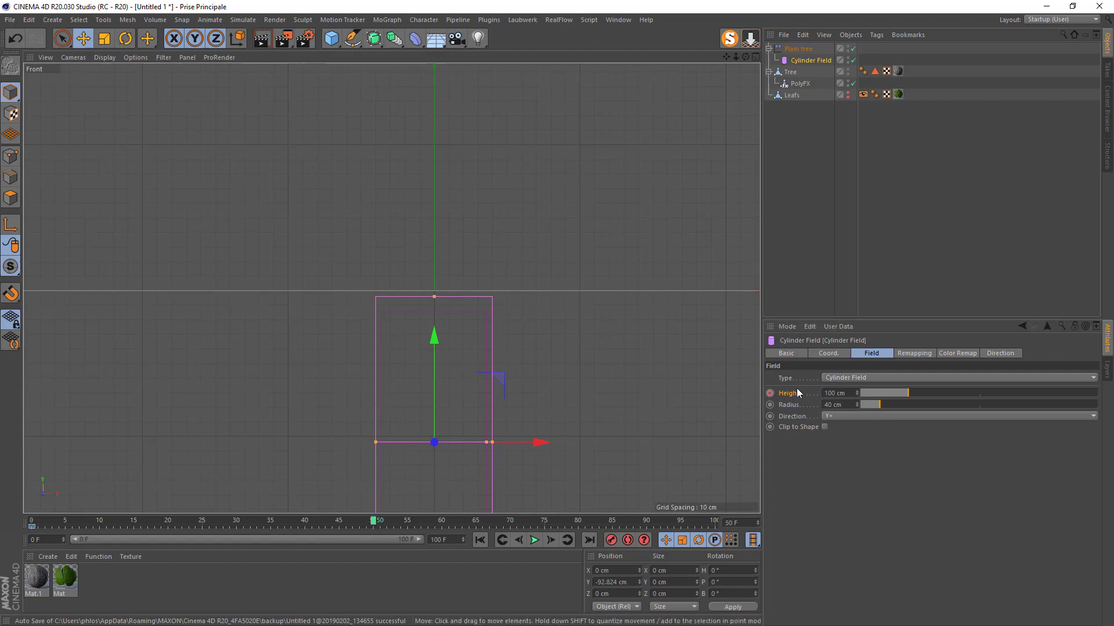
left_click(829, 393)
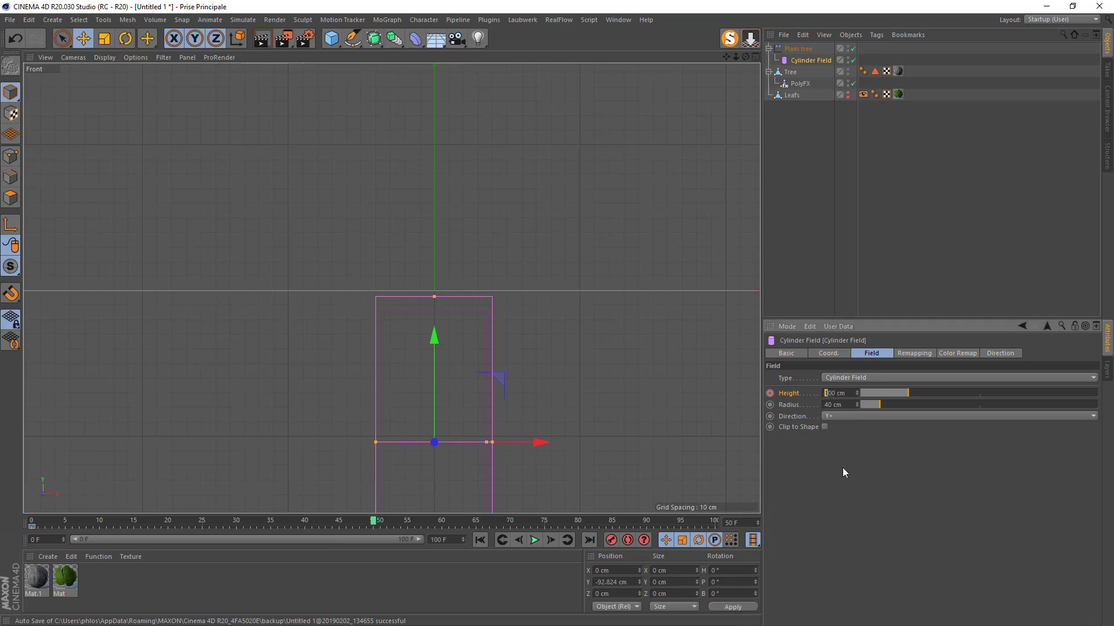
key("BackSpace")
type("7")
key("Return")
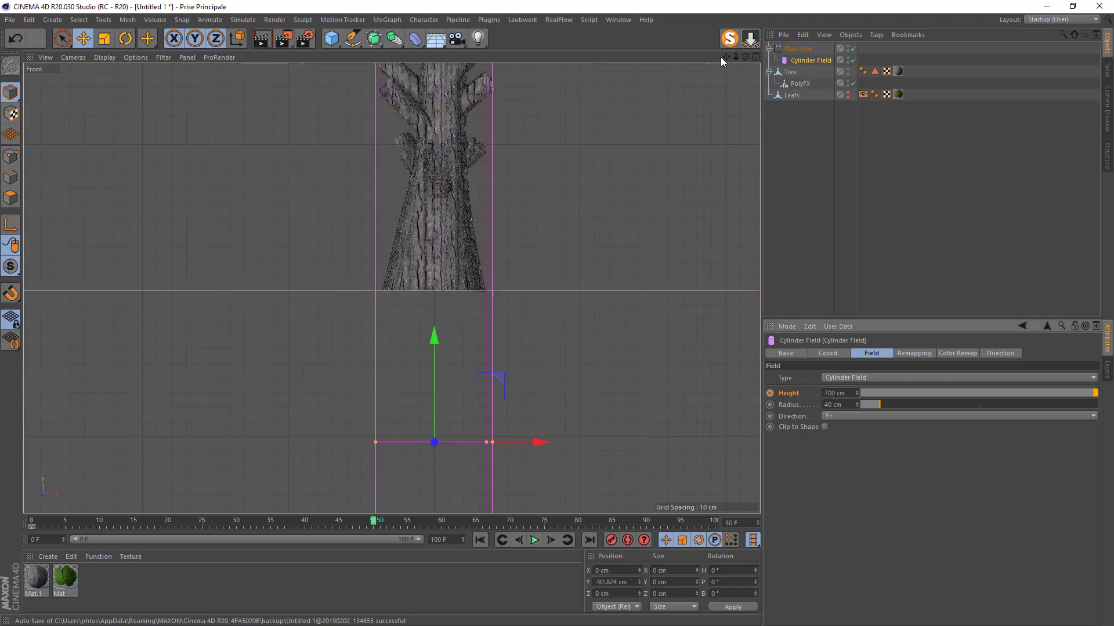
- Check the upper branches' coverage and increase the Cylinder Field's height to 800 cm at frame 50
left_click_drag(725, 58, 625, 235)
scroll(599, 252, "down", 6)
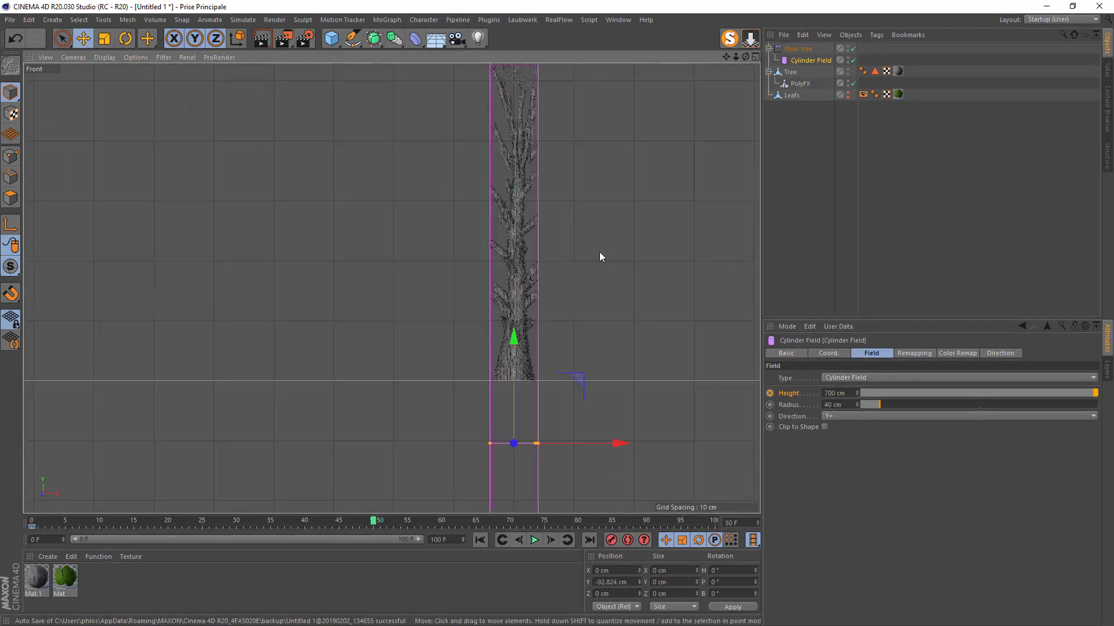
left_click_drag(725, 57, 392, 288)
scroll(529, 218, "up", 5)
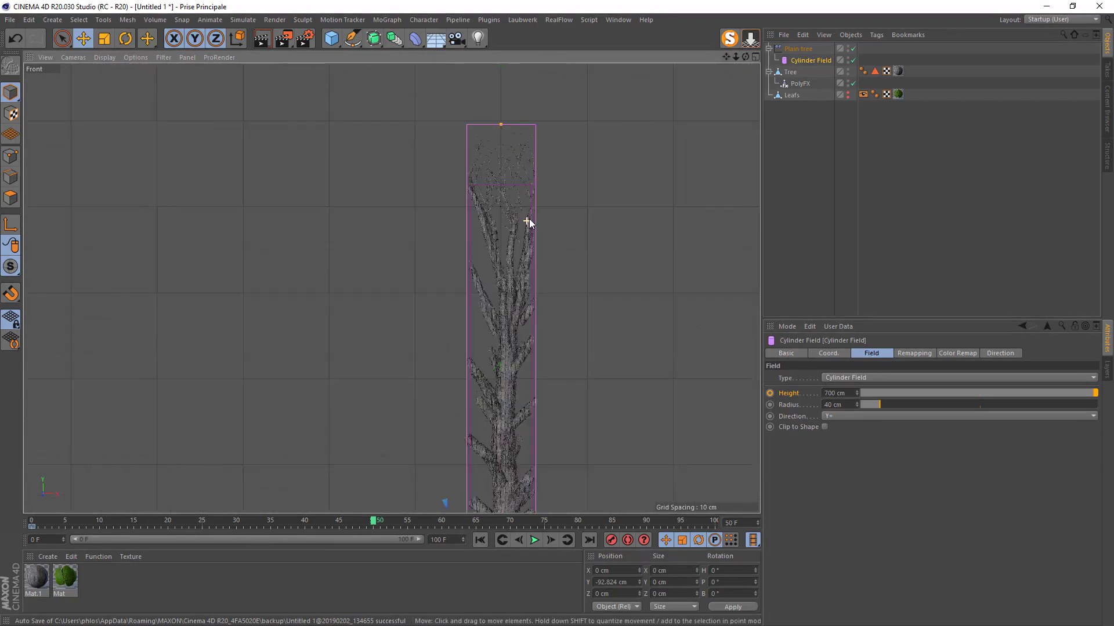
scroll(486, 151, "up", 5)
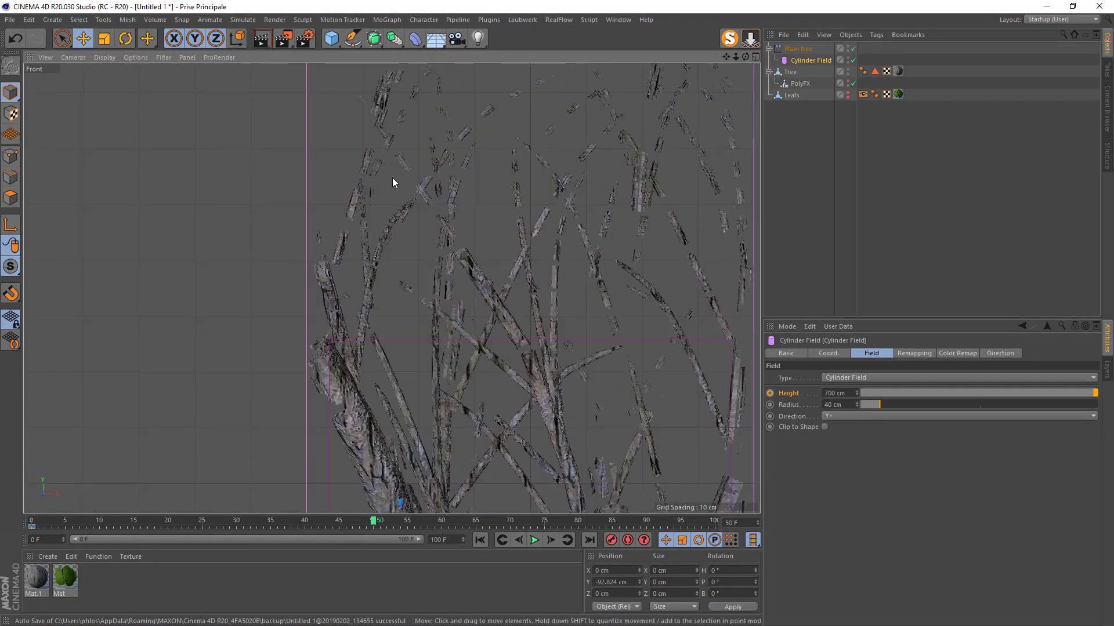
scroll(431, 185, "down", 5)
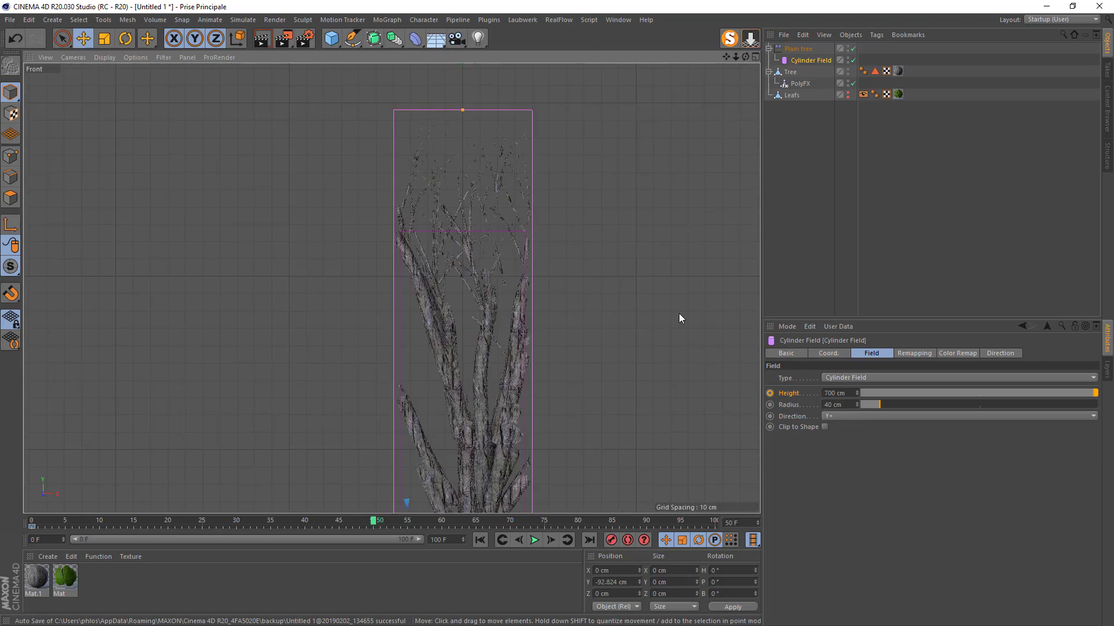
left_click(826, 394)
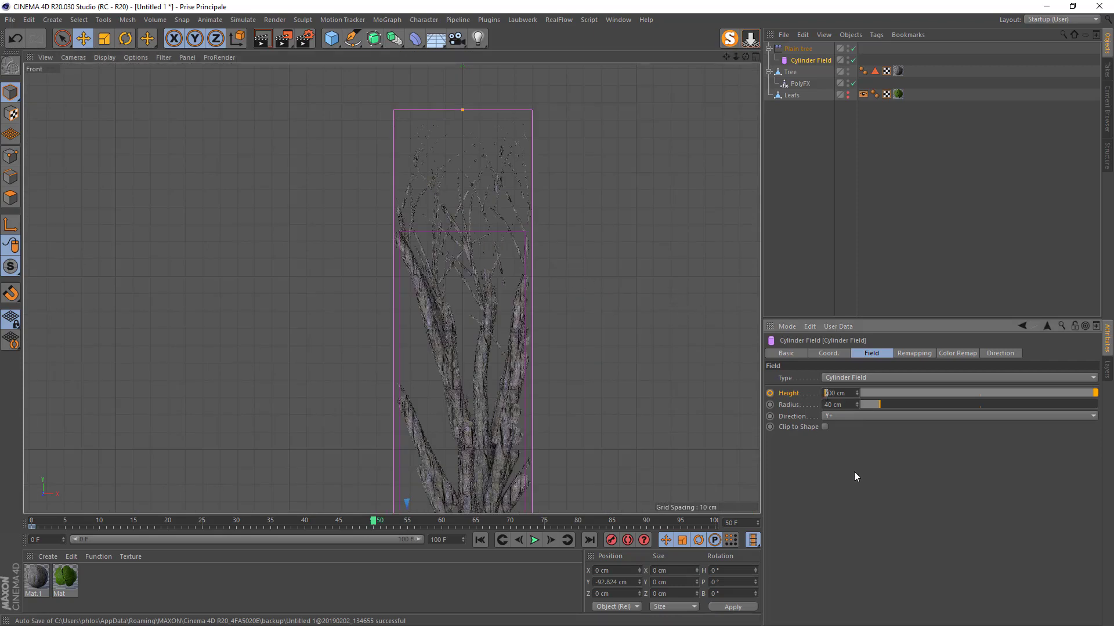
key("Return")
- Set the Cylinder Field's height to 1000 cm at frame 50 and check the coverage of the topmost branch tips
scroll(586, 322, "down", 4)
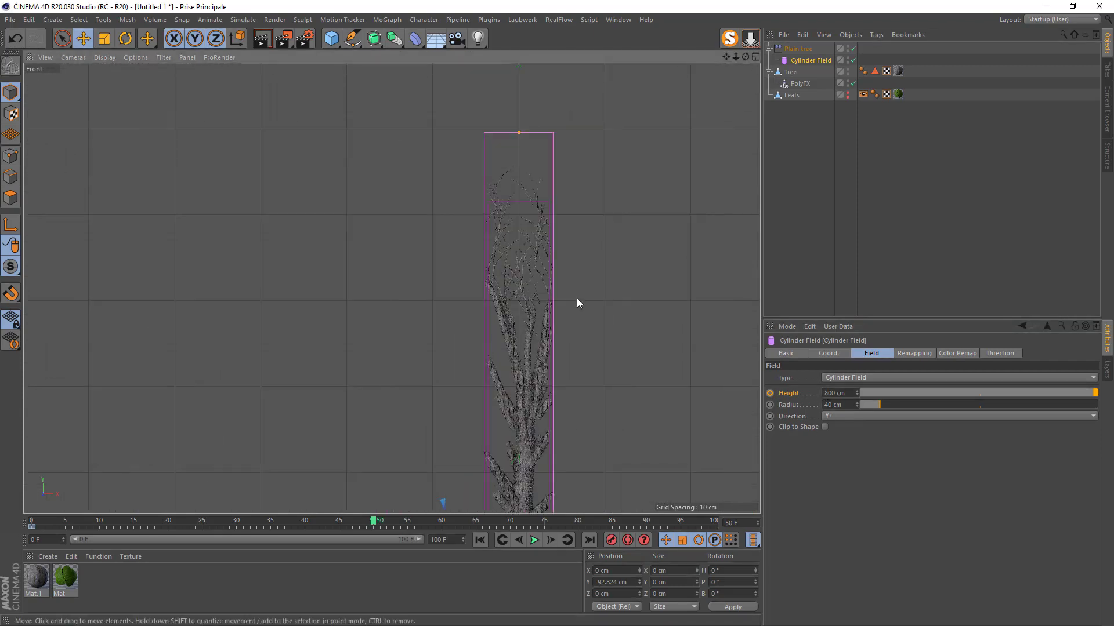
scroll(516, 149, "up", 4)
scroll(517, 148, "up", 6)
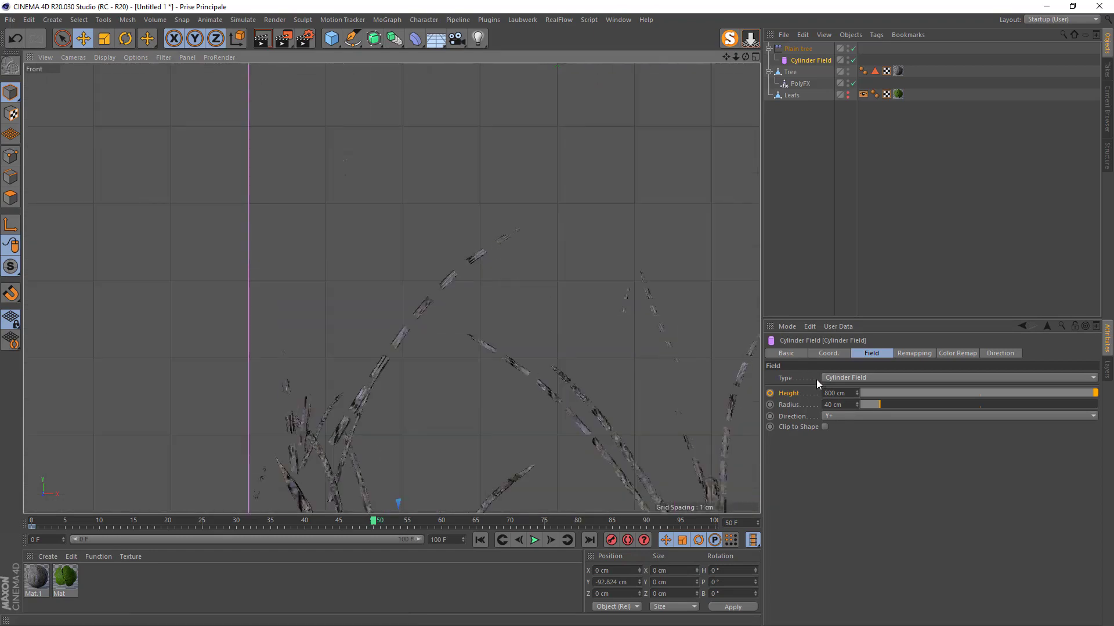
double_click(840, 394)
type("100")
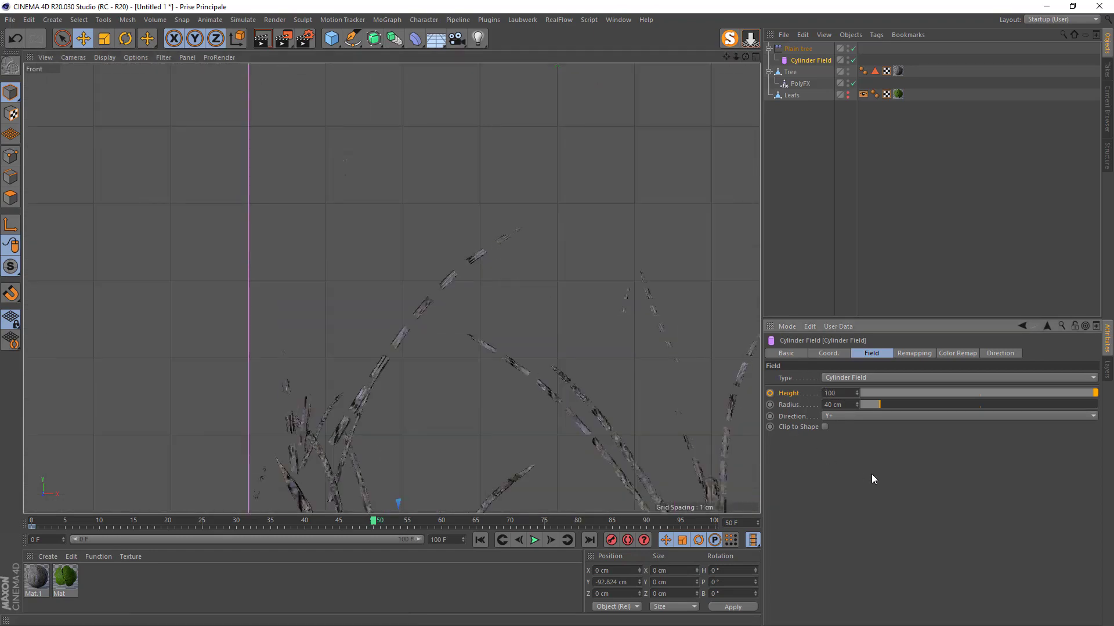
type("0")
key("Return")
scroll(581, 395, "down", 5)
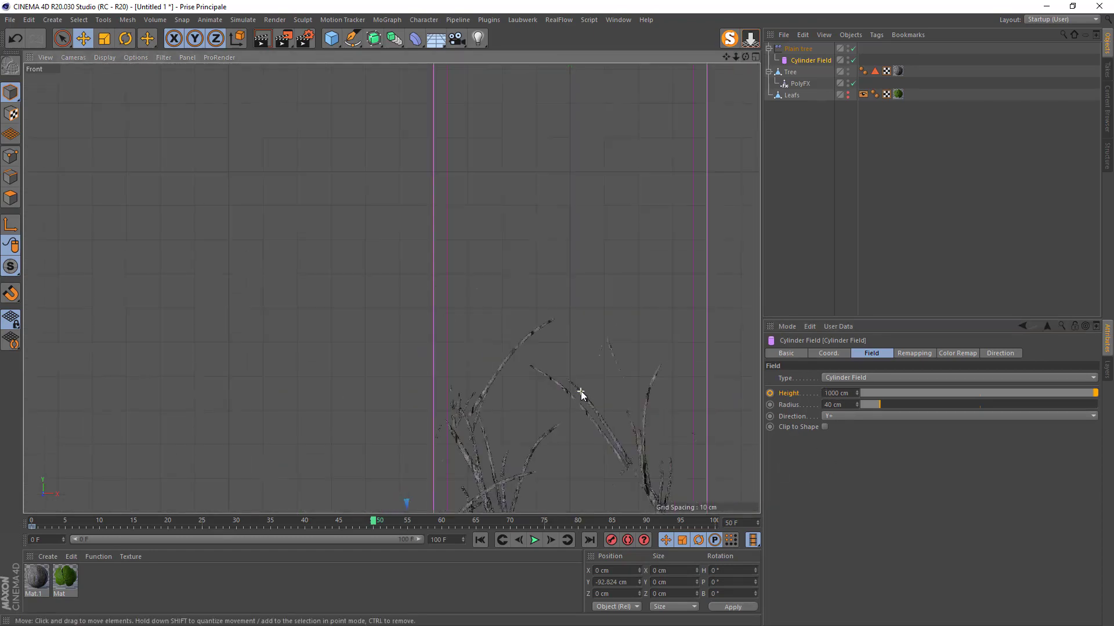
scroll(604, 388, "up", 6)
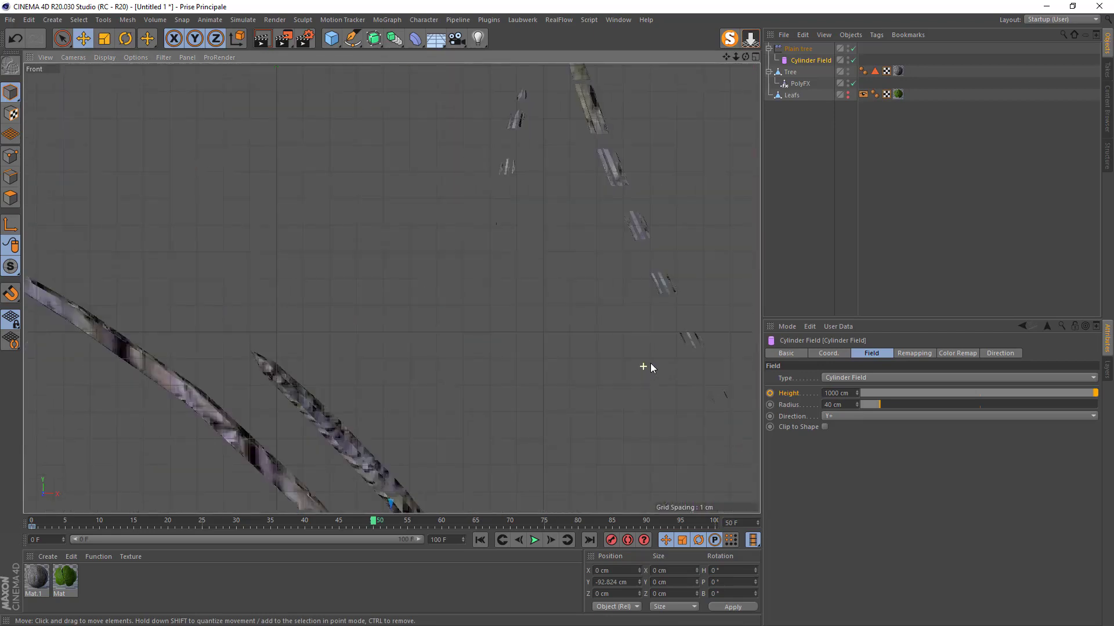
scroll(660, 359, "down", 6)
scroll(660, 359, "up", 6)
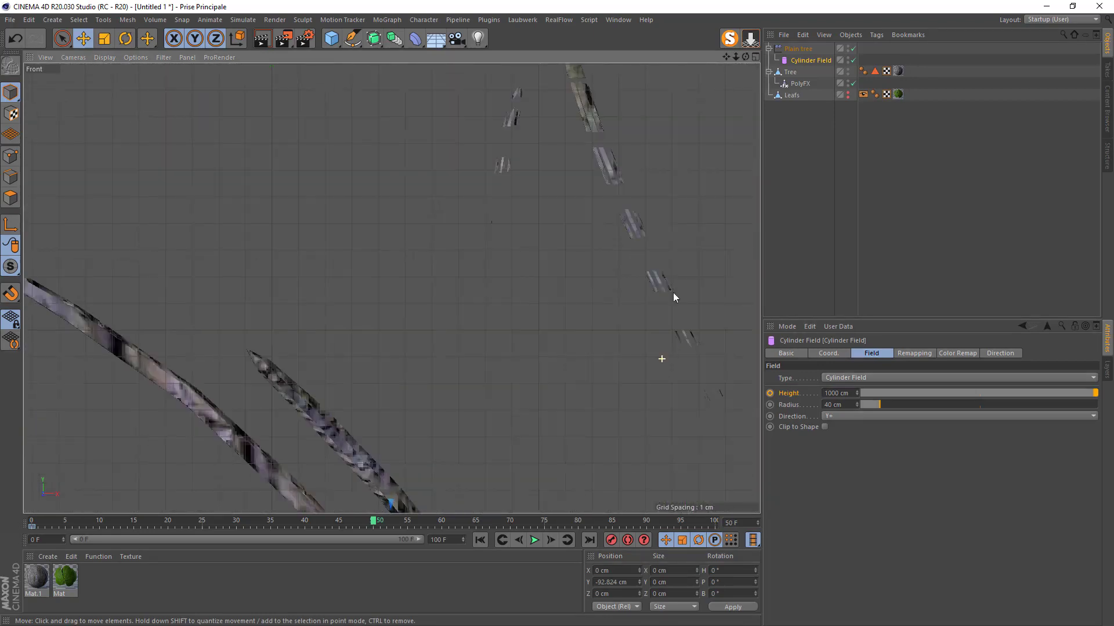
scroll(513, 215, "down", 7)
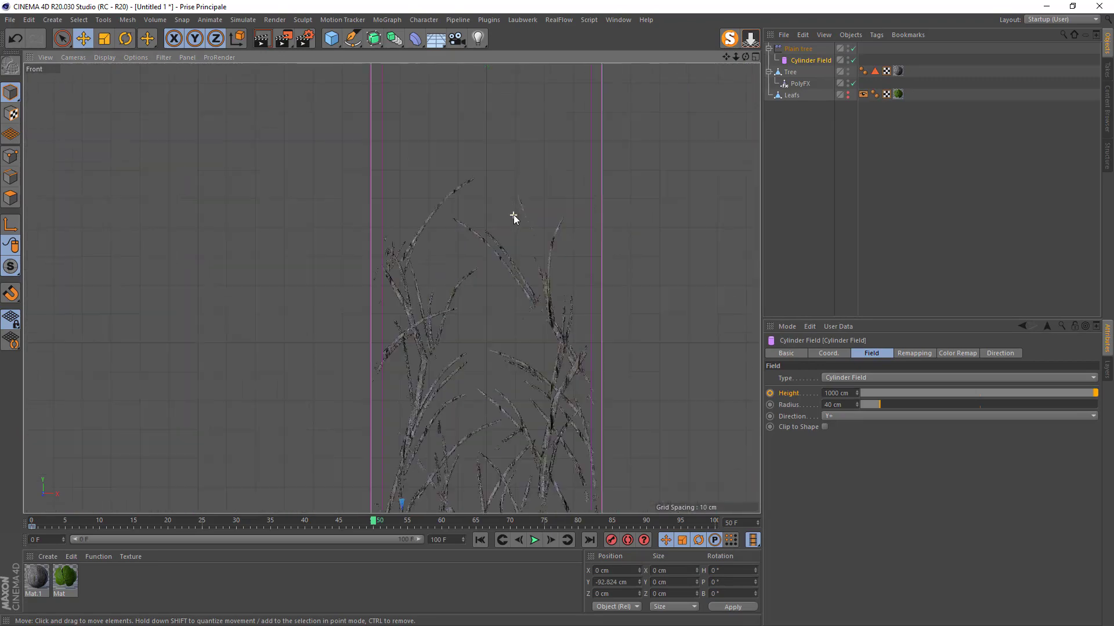
- Return to the perspective view and keyframe the Cylinder Field's 1000 cm height at frame 50
left_click(73, 57)
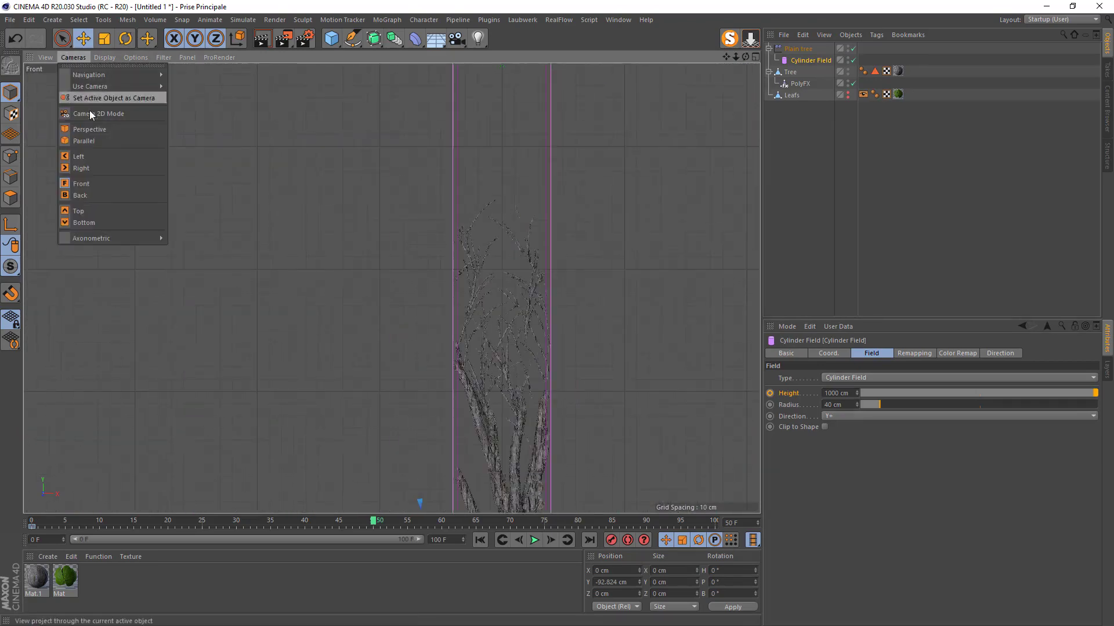
left_click(88, 129)
scroll(356, 197, "down", 5)
scroll(414, 110, "up", 5)
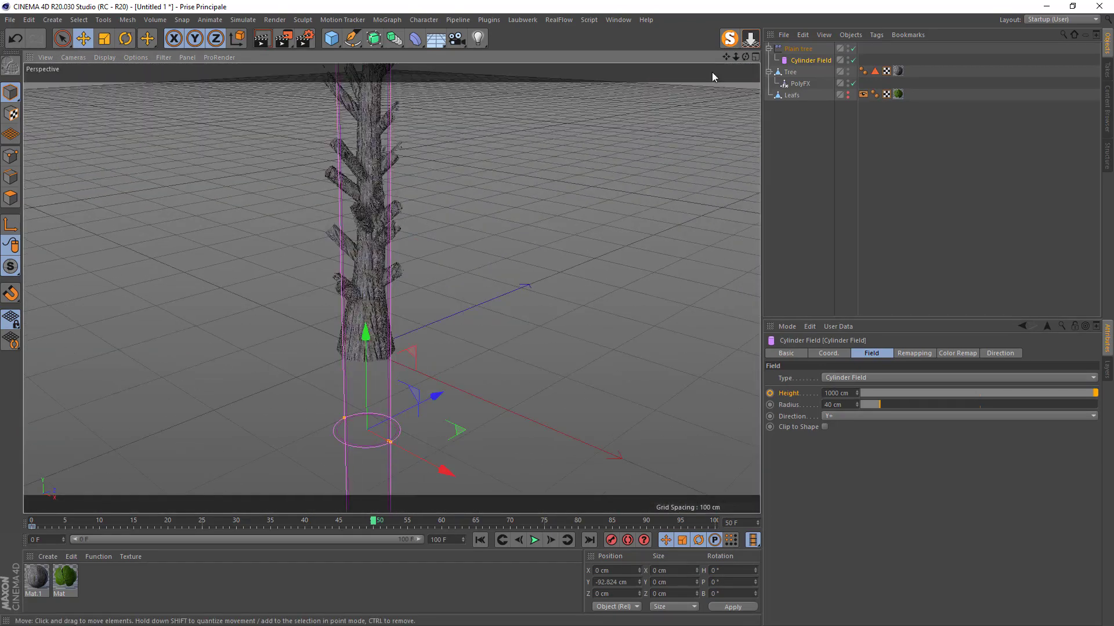
left_click_drag(725, 57, 600, 453)
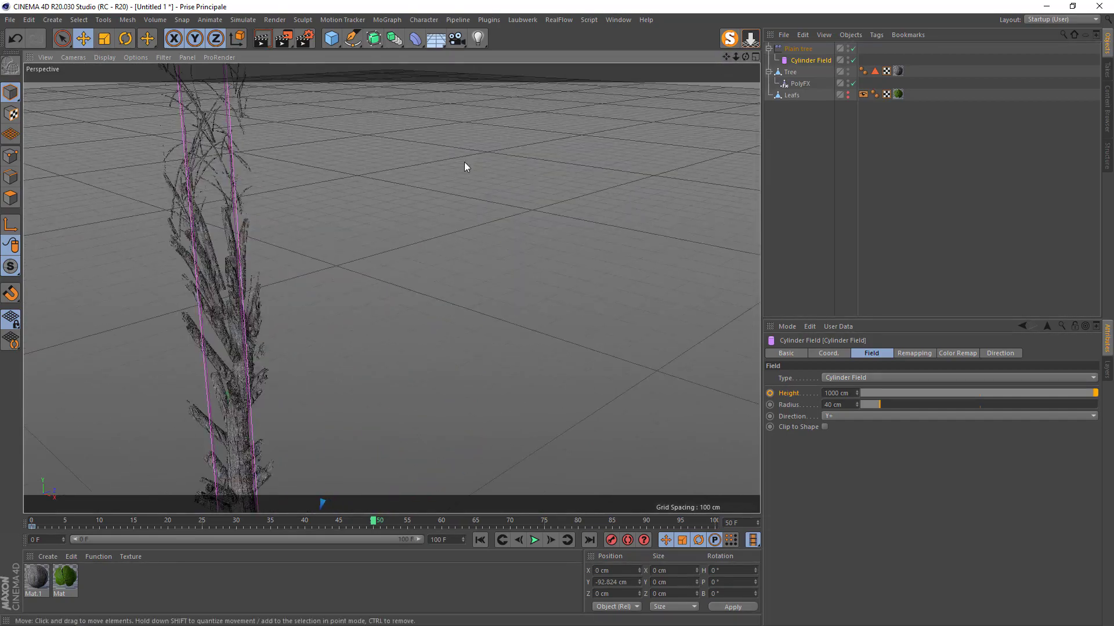
scroll(276, 173, "up", 4)
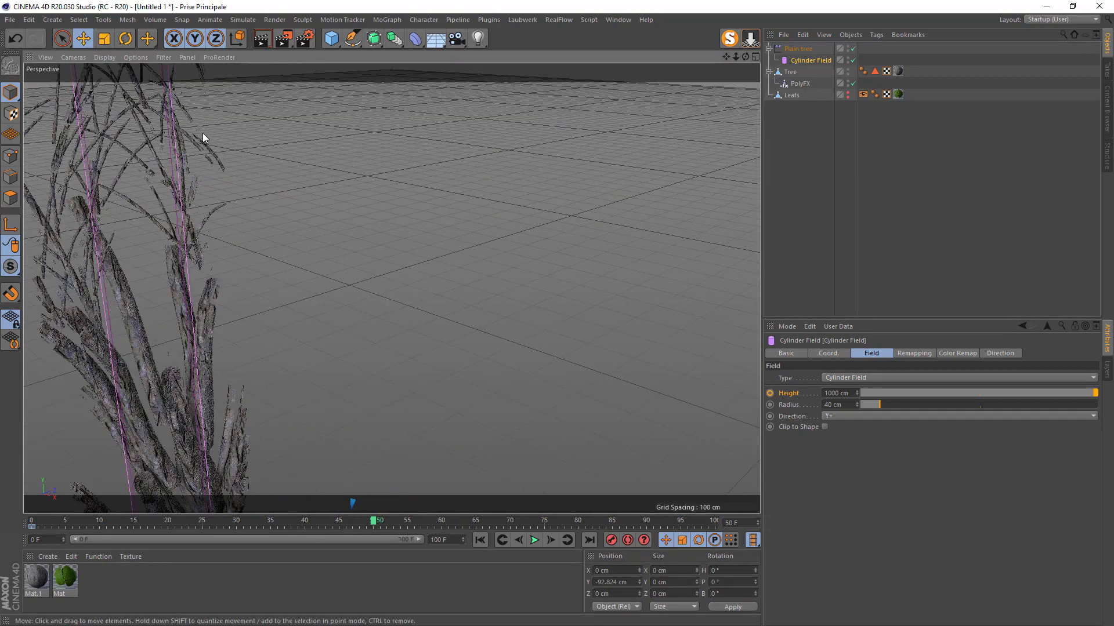
scroll(203, 137, "down", 6)
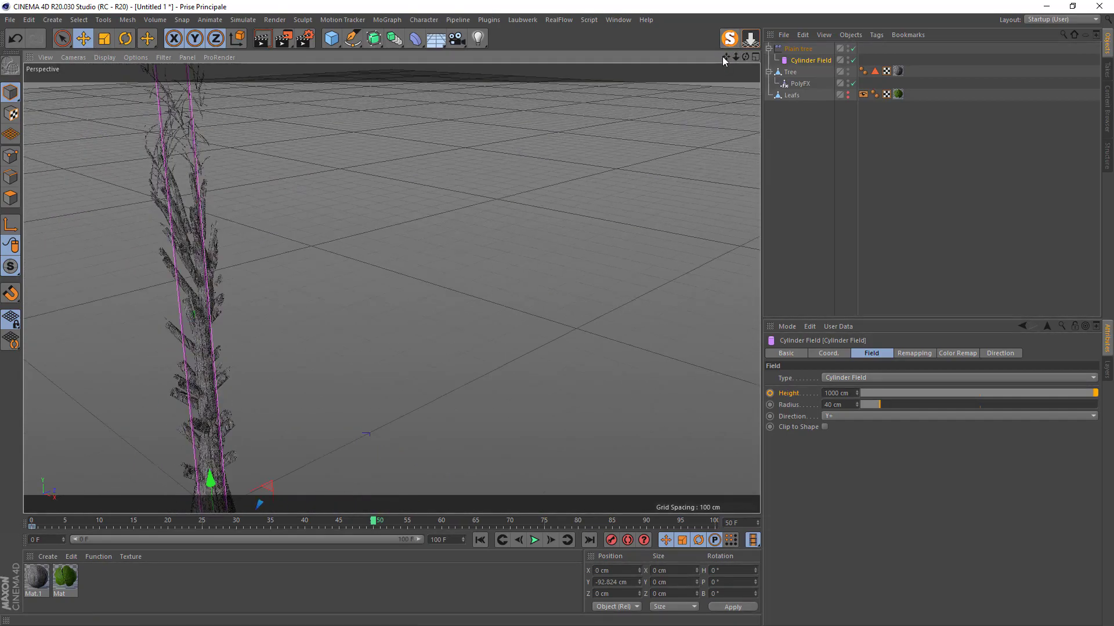
left_click_drag(726, 56, 636, 212)
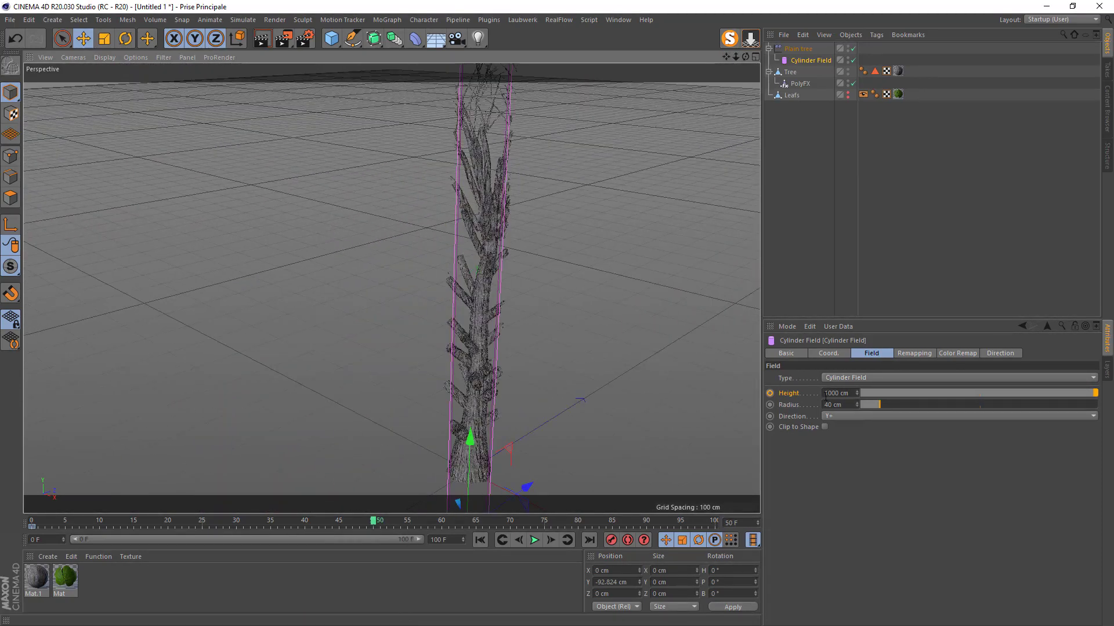
left_click(770, 393)
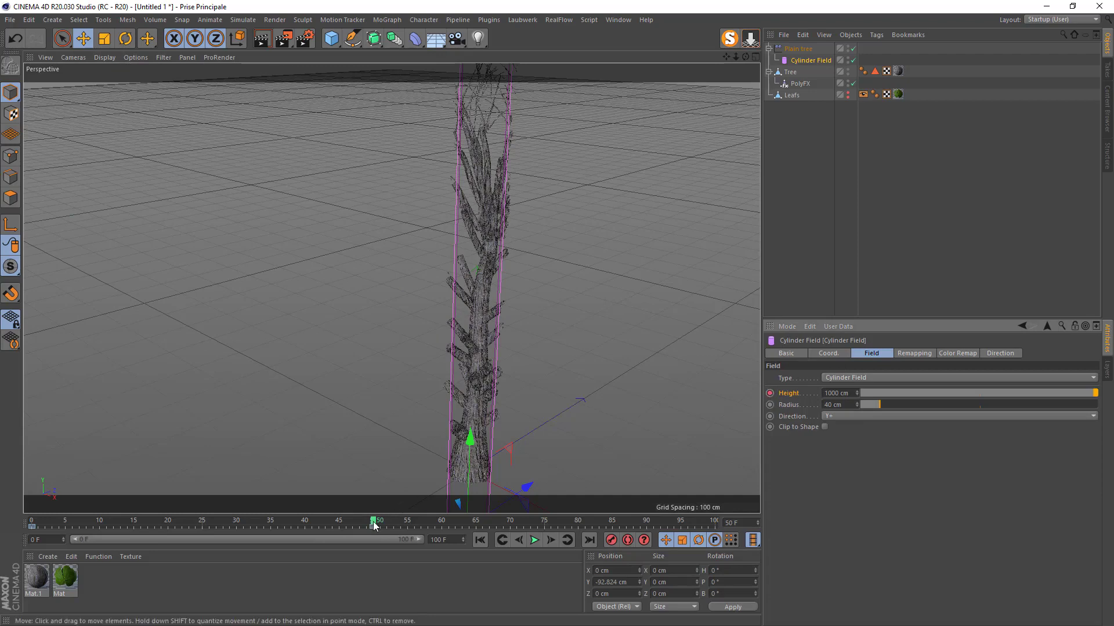
- Scrub the timeline to examine how the Cylinder Field's height animation reveals the trunk and reaches the treetop
left_click_drag(373, 522, 25, 524)
left_click_drag(99, 526, 297, 520)
scroll(496, 367, "down", 3)
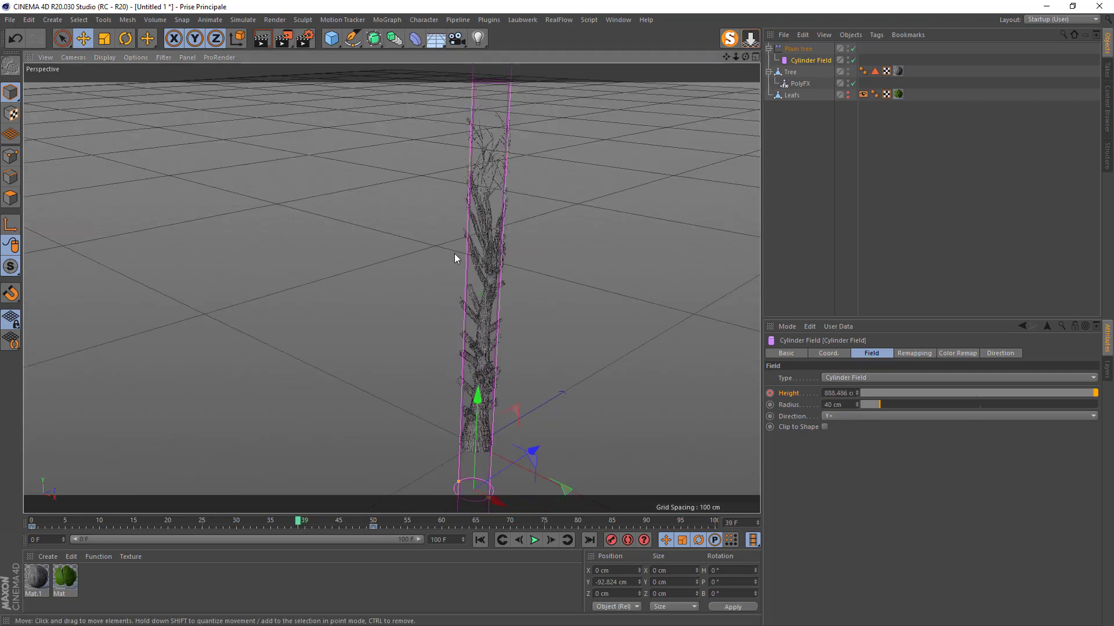
scroll(463, 207, "down", 2)
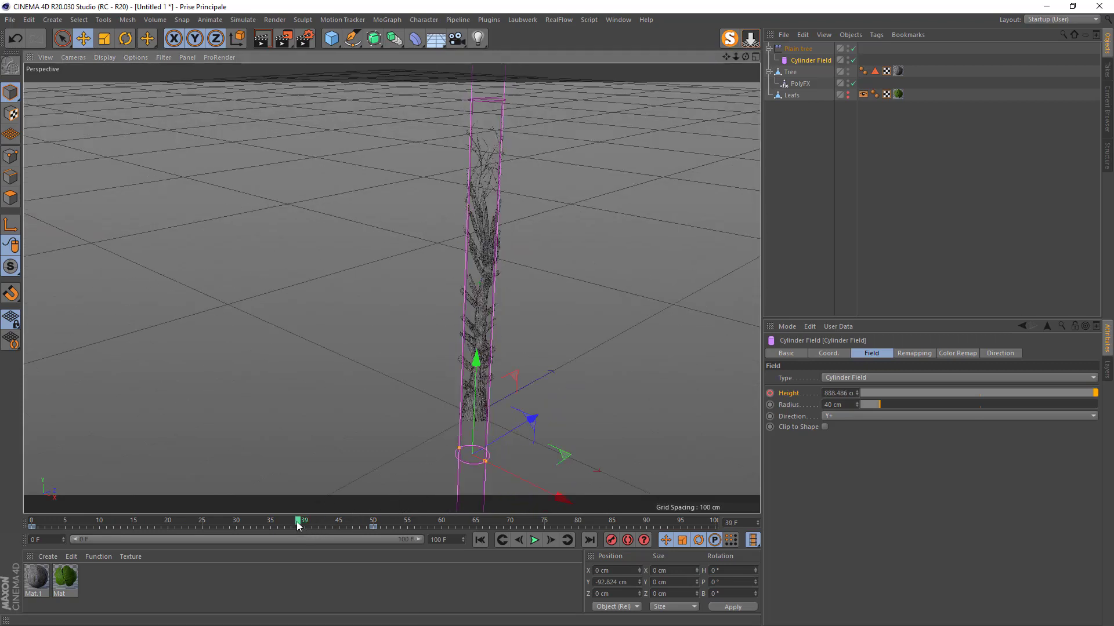
left_click_drag(298, 524, 282, 524)
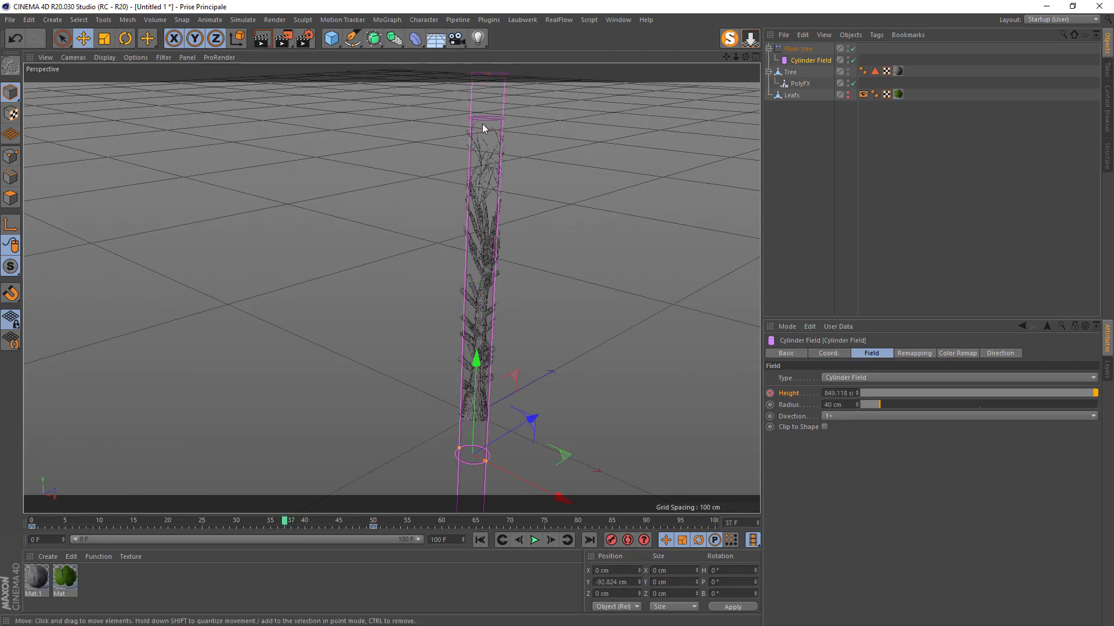
scroll(483, 121, "up", 5)
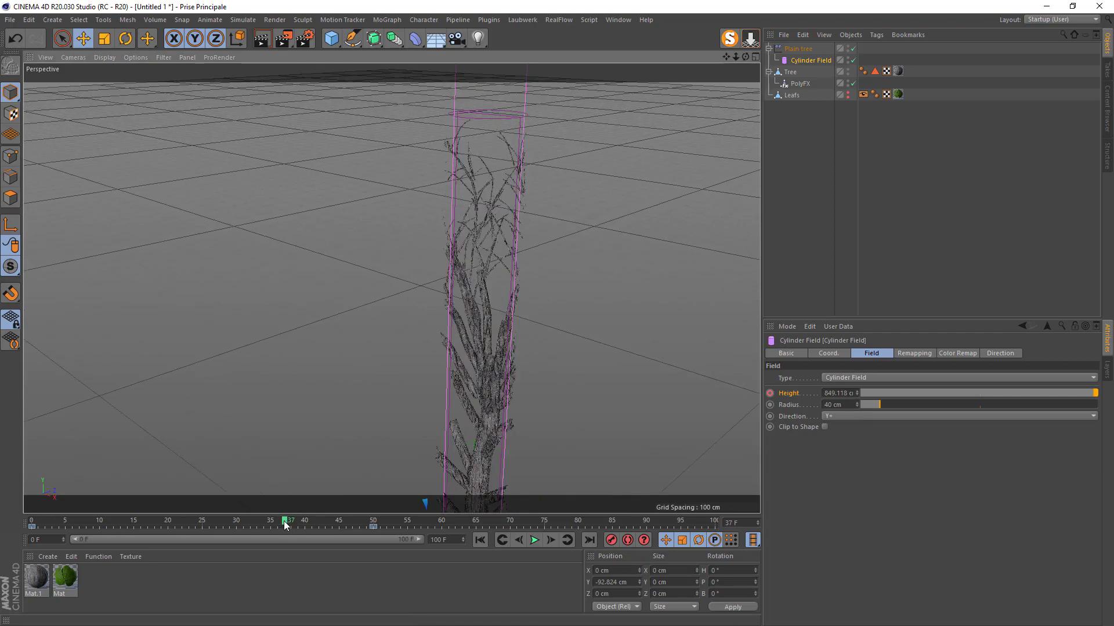
- Go to frame 35 and keyframe the Cylinder Field's radius at 40 cm
left_click_drag(285, 525, 270, 525)
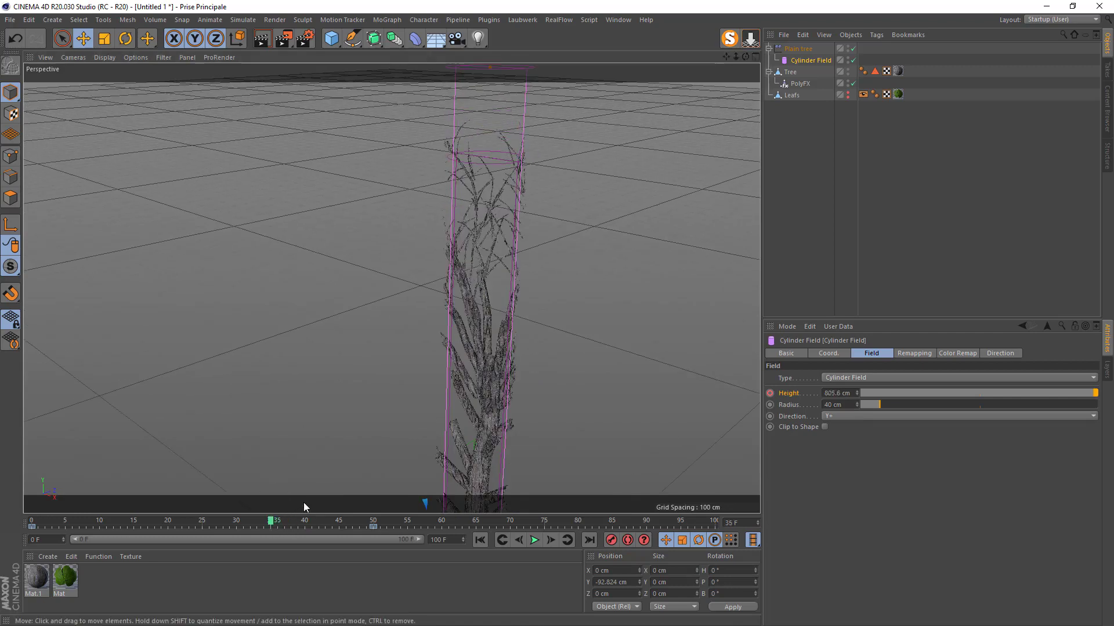
scroll(304, 507, "down", 5)
scroll(424, 249, "down", 3)
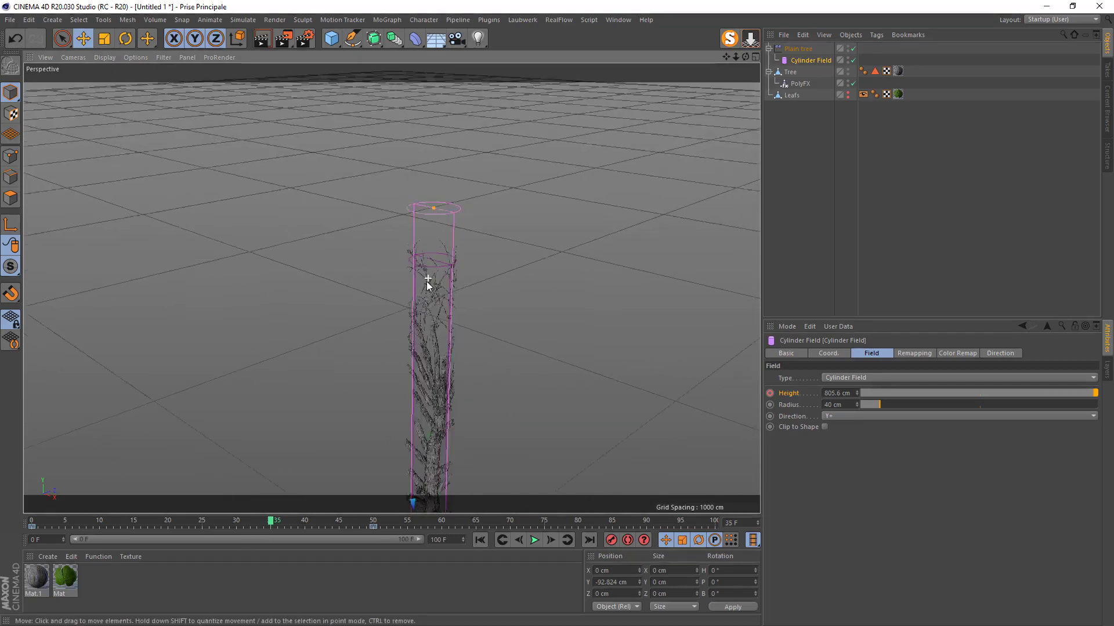
left_click(769, 405)
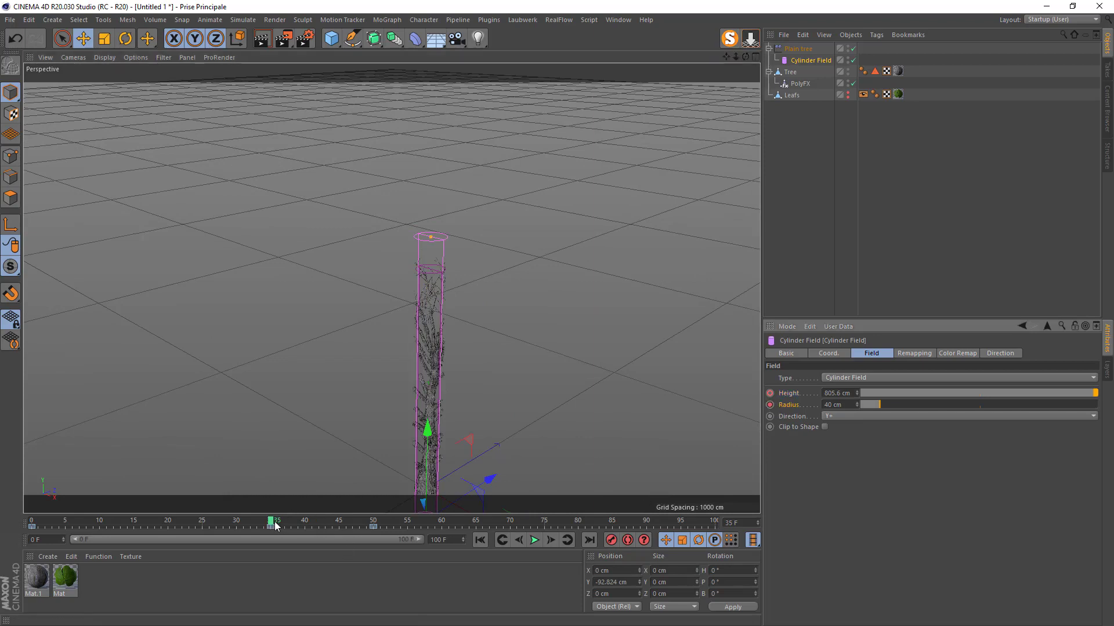
- Move to frame 80 and enlarge the Cylinder Field's radius to 100 cm and on to 500 cm
left_click_drag(410, 522, 579, 525)
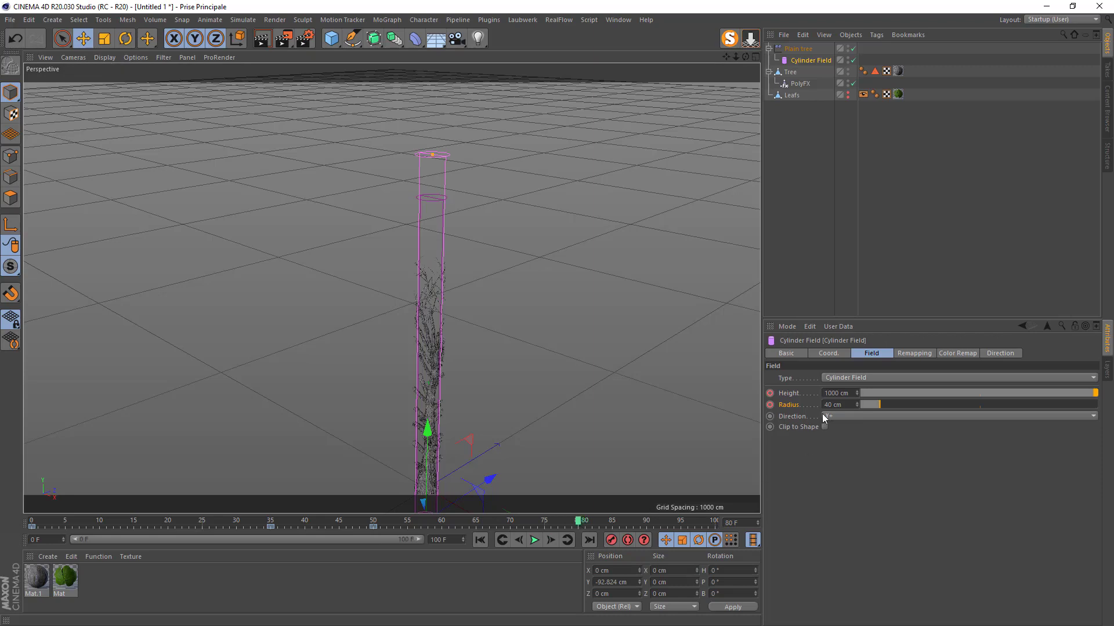
double_click(843, 405)
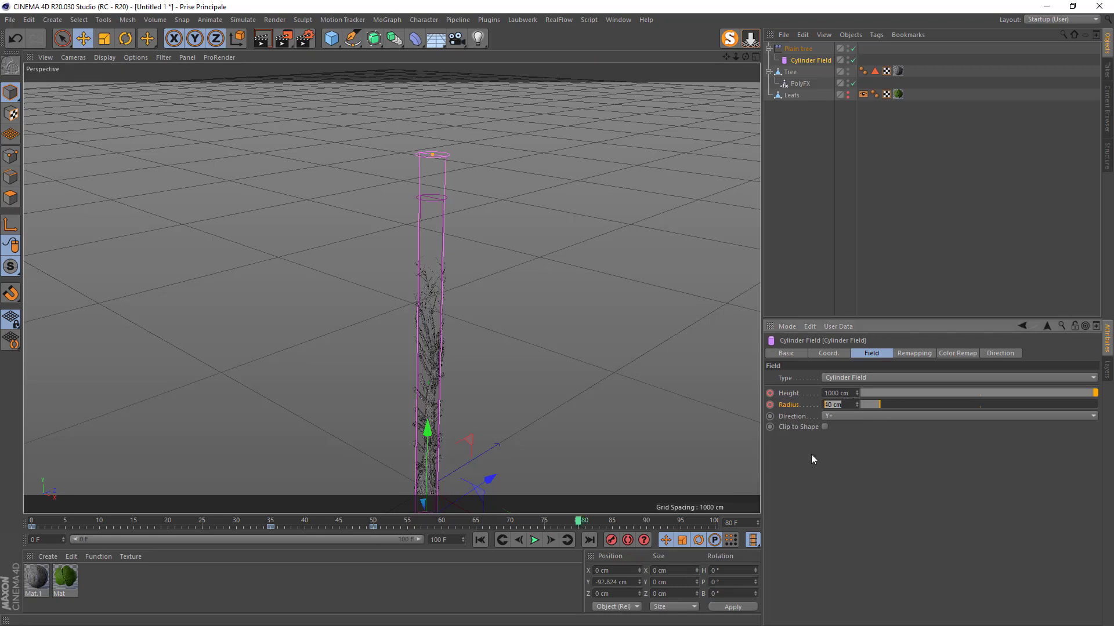
type("100")
key("Return")
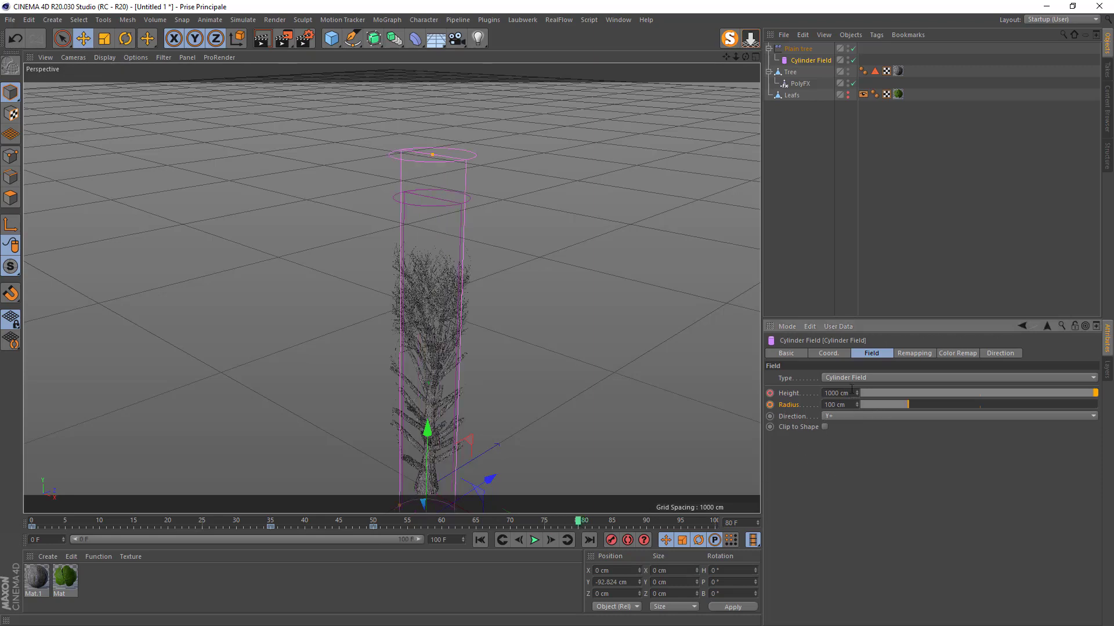
type("500")
key("Return")
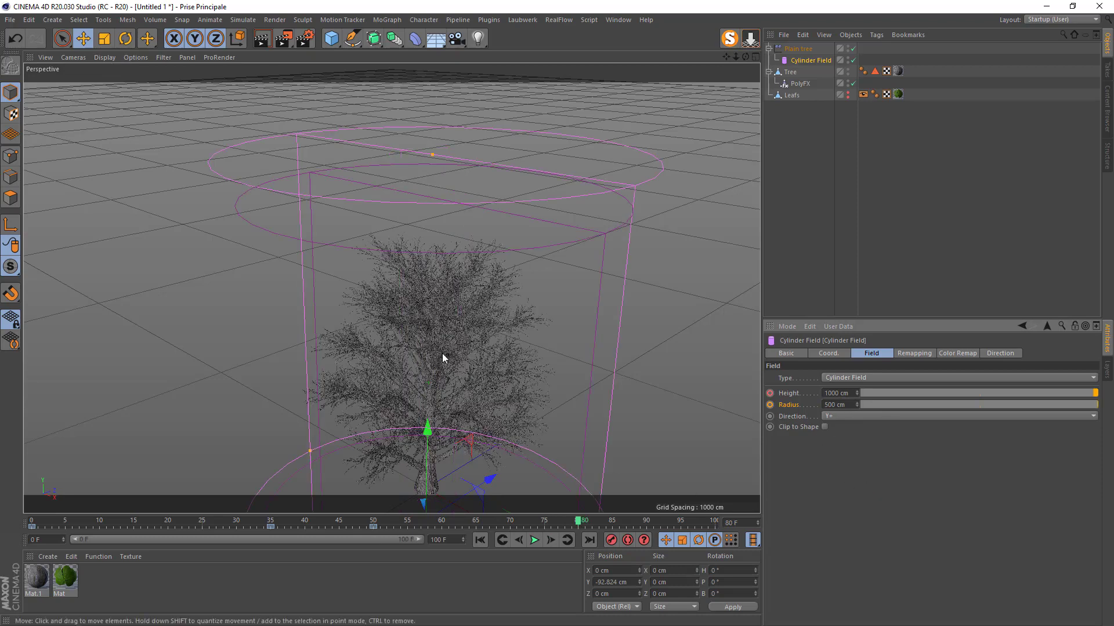
- Reduce the Cylinder Field's radius at frame 80 to 450 cm and on to 400 cm, and keyframe it
scroll(442, 354, "down", 3)
left_click_drag(745, 56, 761, 38)
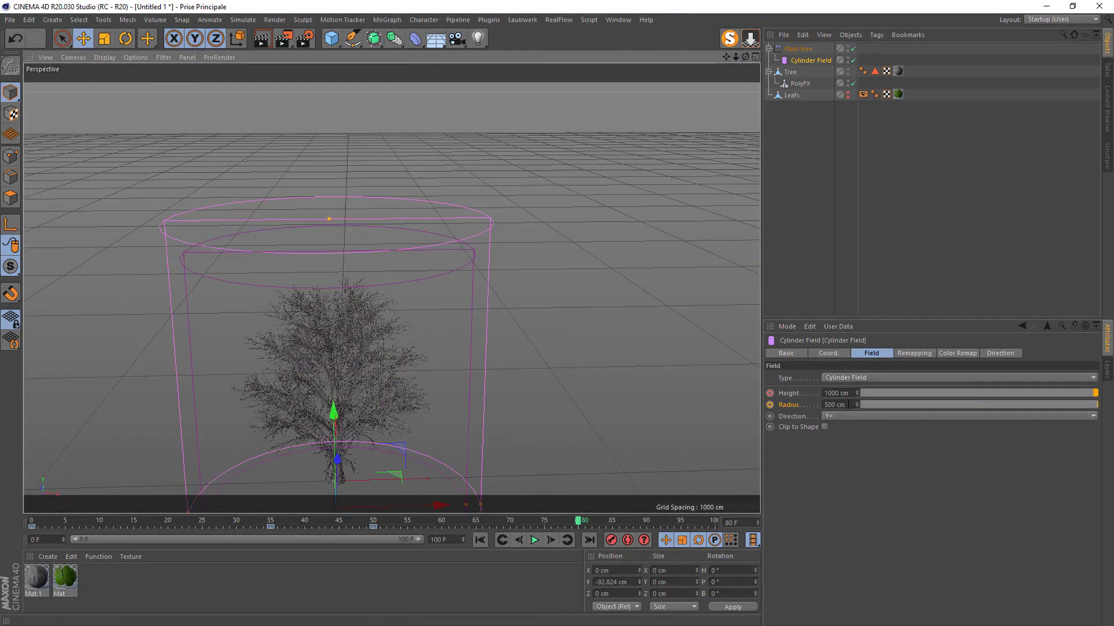
left_click_drag(854, 405, 814, 406)
type("450")
key("Return")
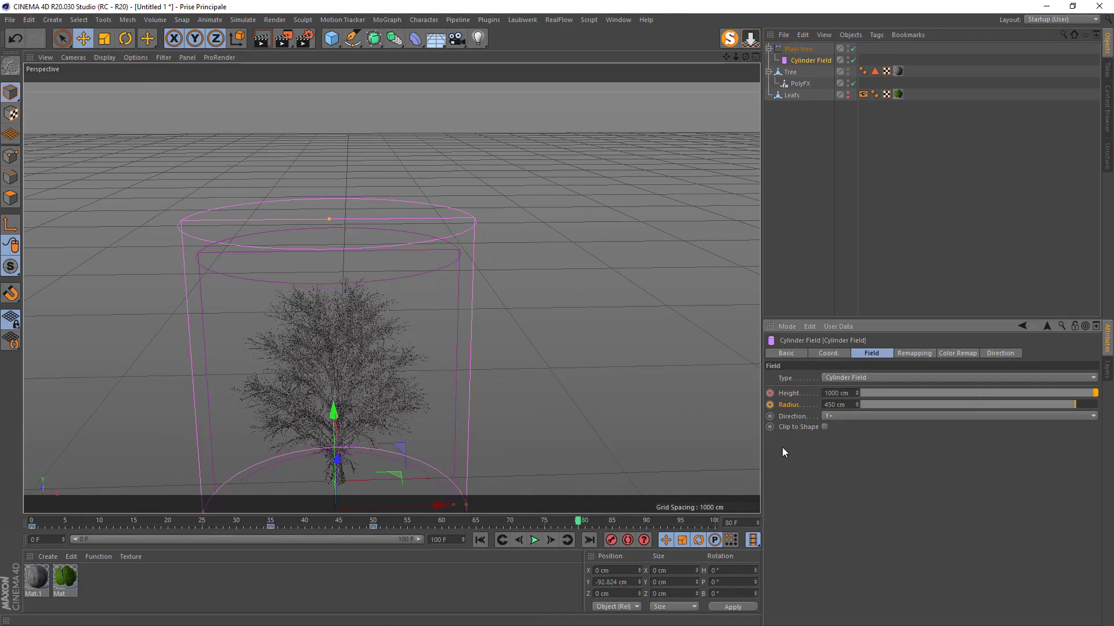
double_click(845, 405)
type("400")
key("Return")
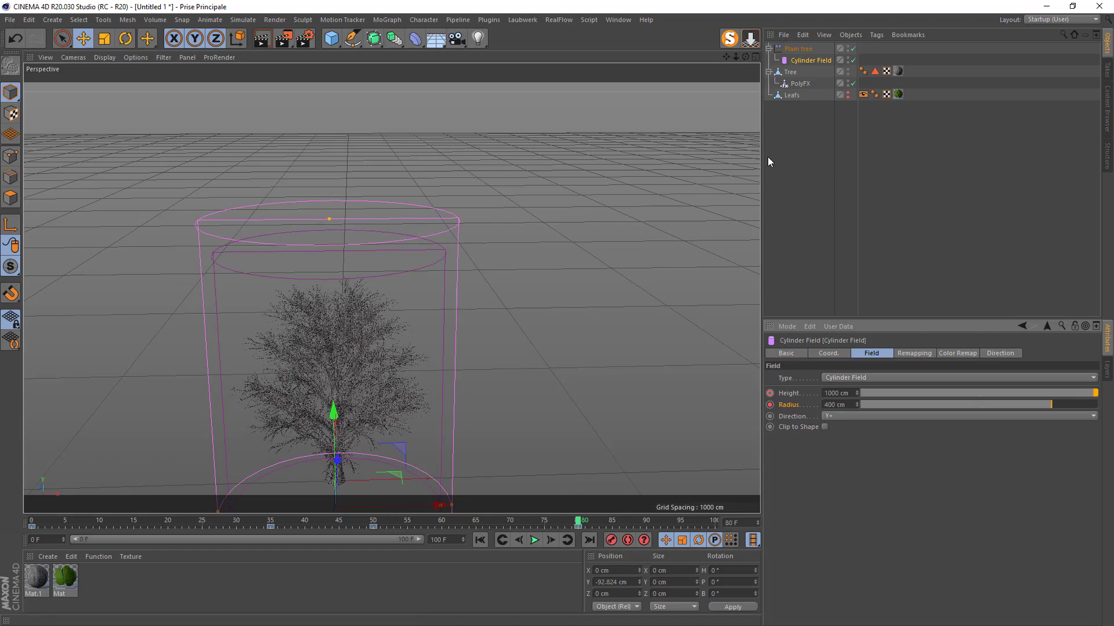
- Make the Leafs object visible in the editor and copy the Tree's PolyFX into it as a child
left_click(790, 95)
left_click(848, 92)
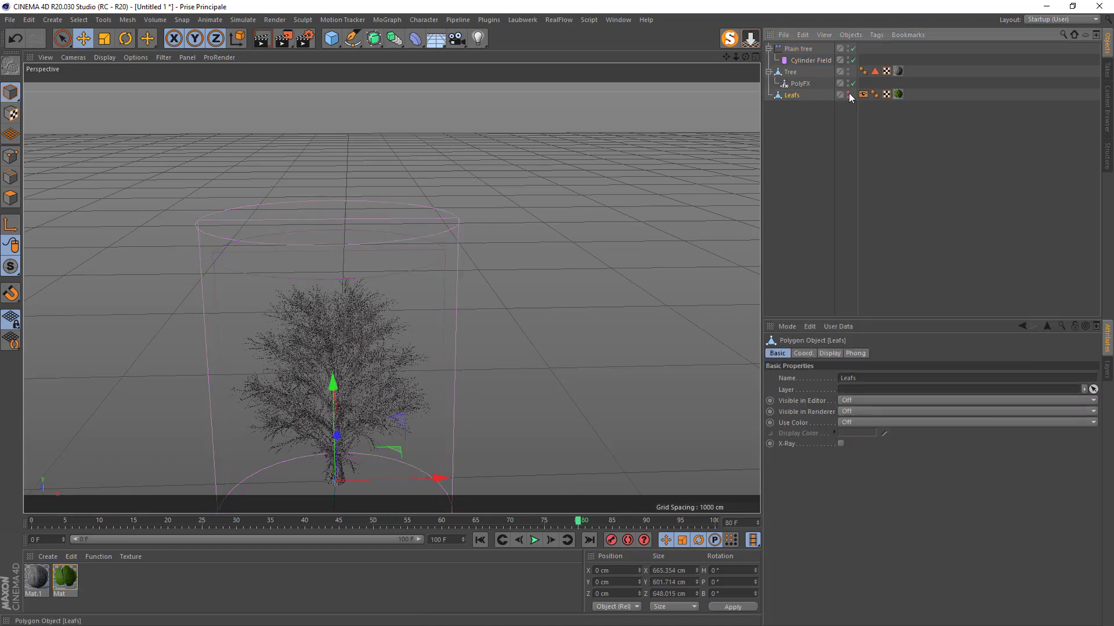
left_click(801, 84)
left_click_drag(803, 89, 792, 99, "ctrl")
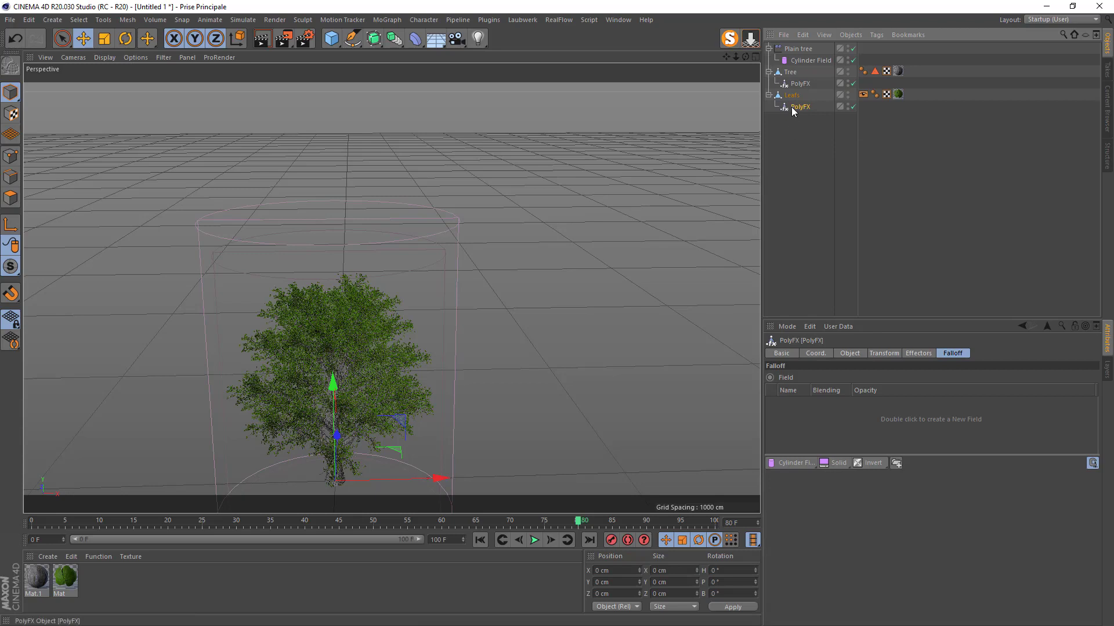
- Add a second Plain effector with the leaves' PolyFX selected and rename it "Plain leafs"
left_click(769, 49)
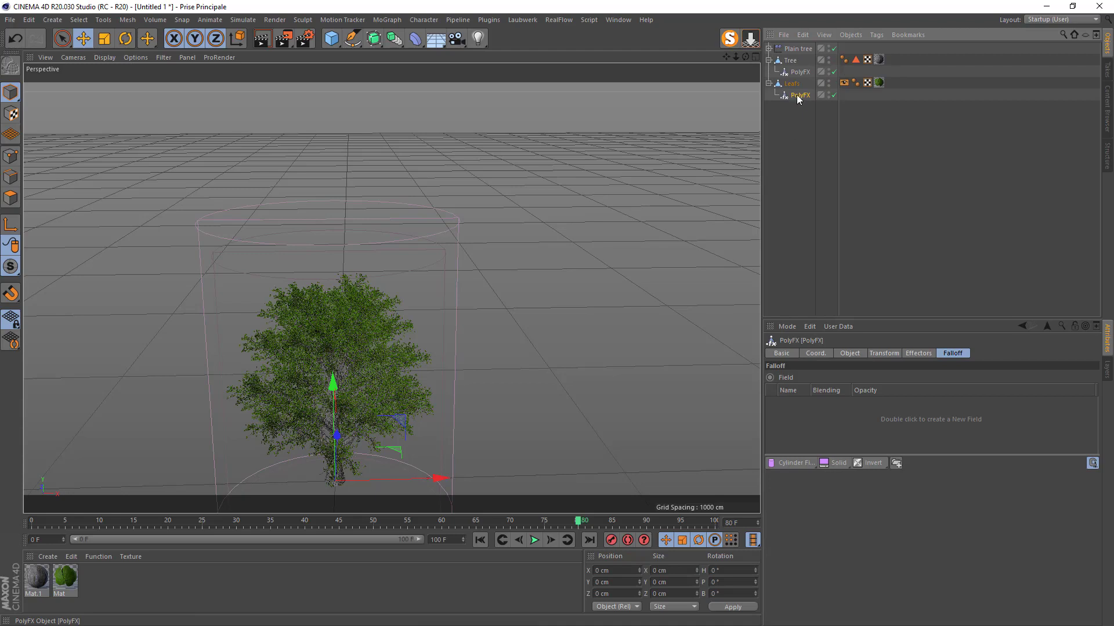
left_click(385, 20)
mouse_move(390, 38)
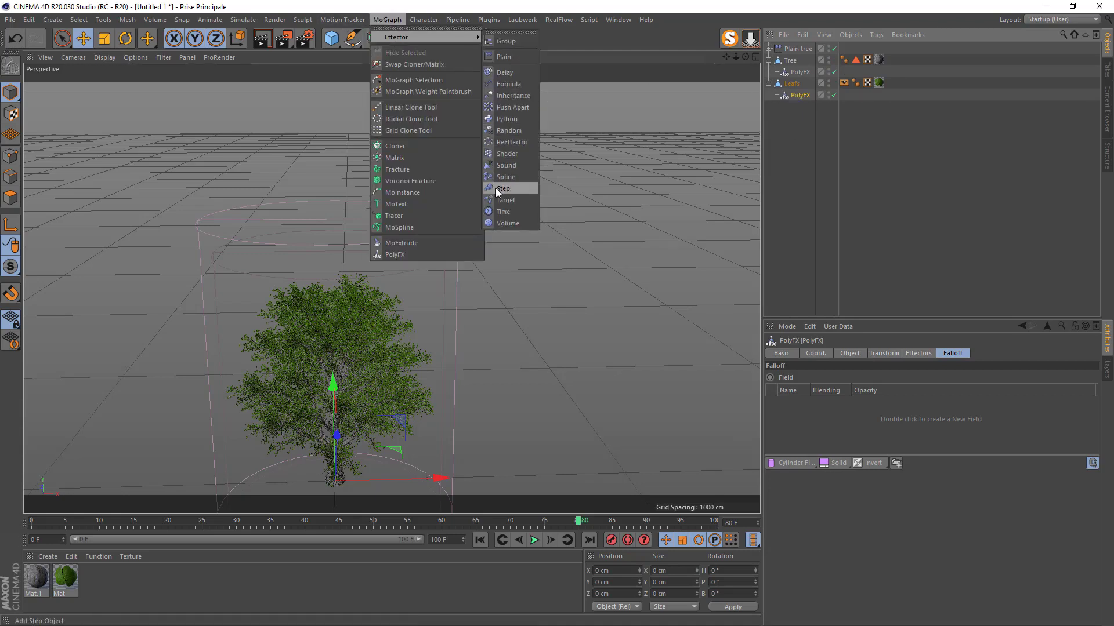
left_click(500, 57)
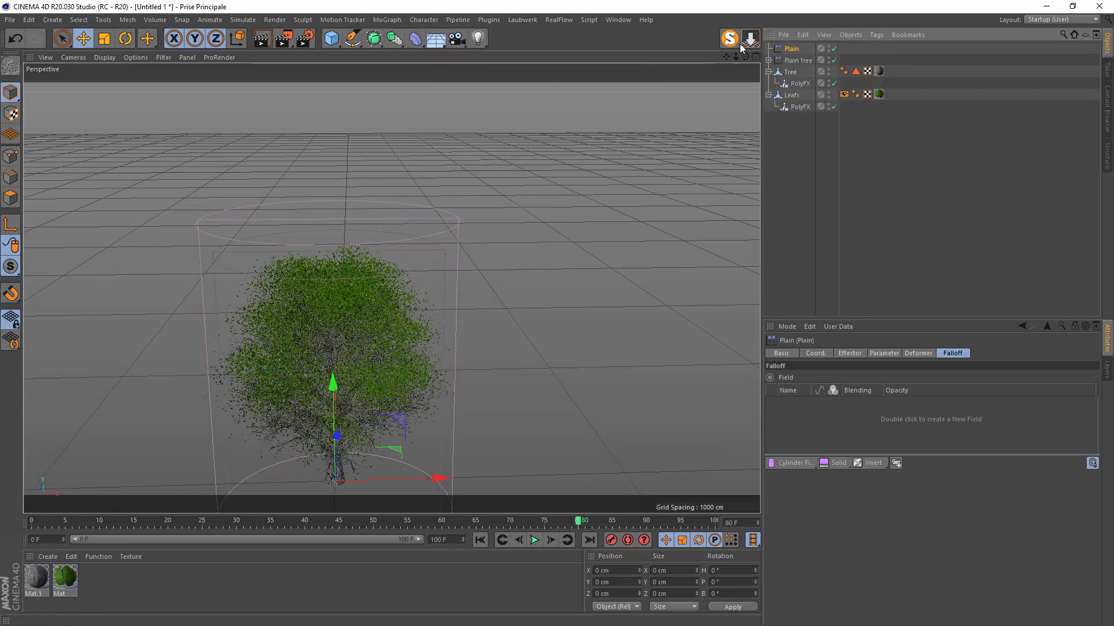
double_click(792, 50)
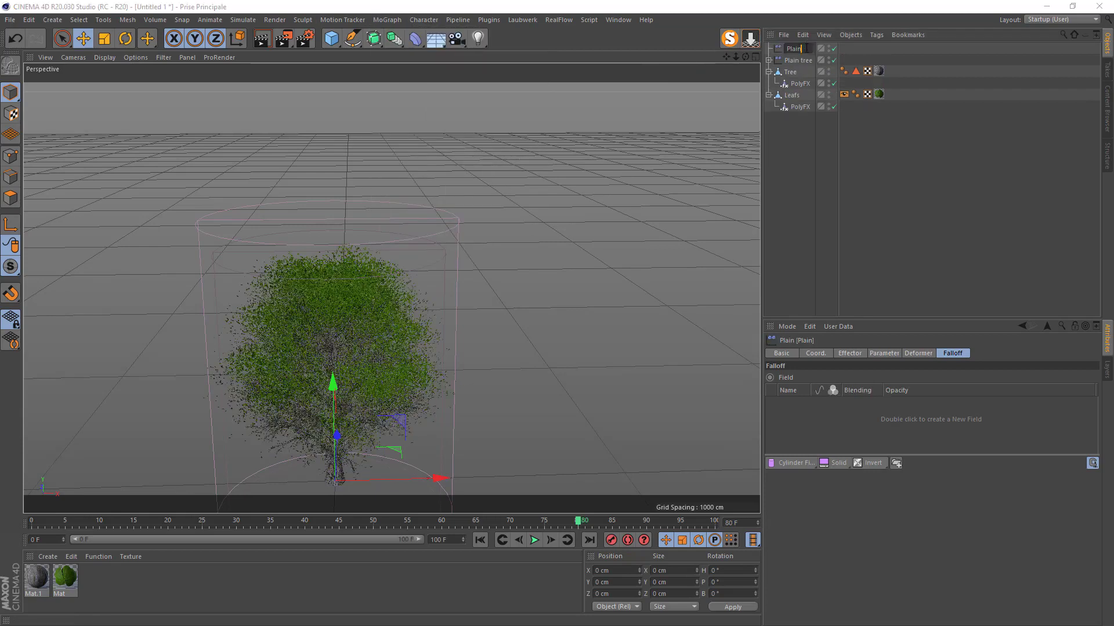
type("l")
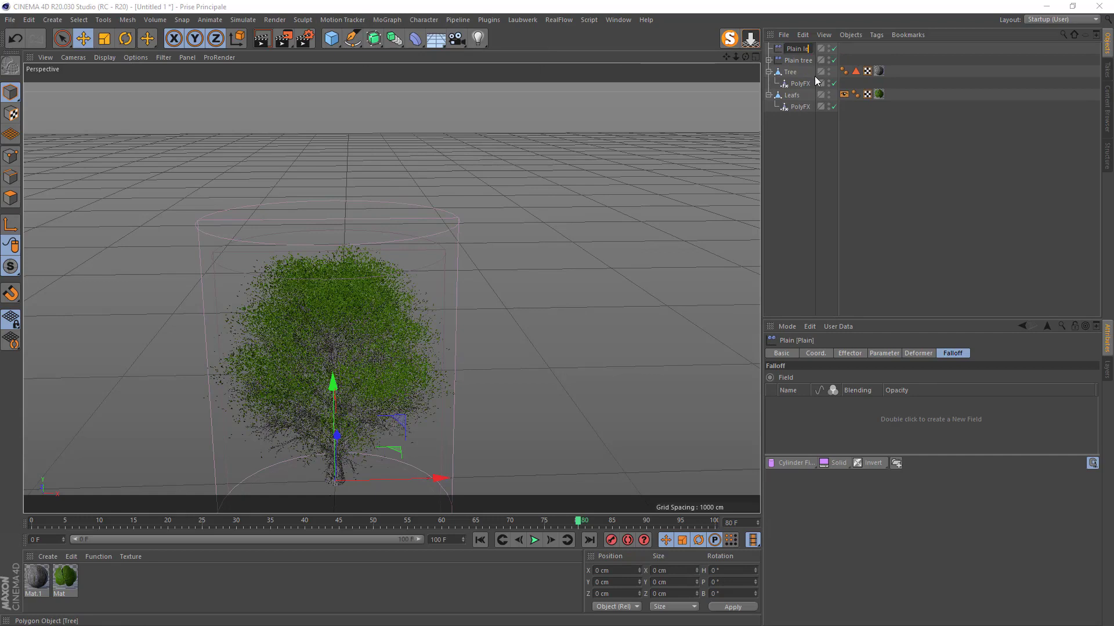
type("eafs")
key("Return")
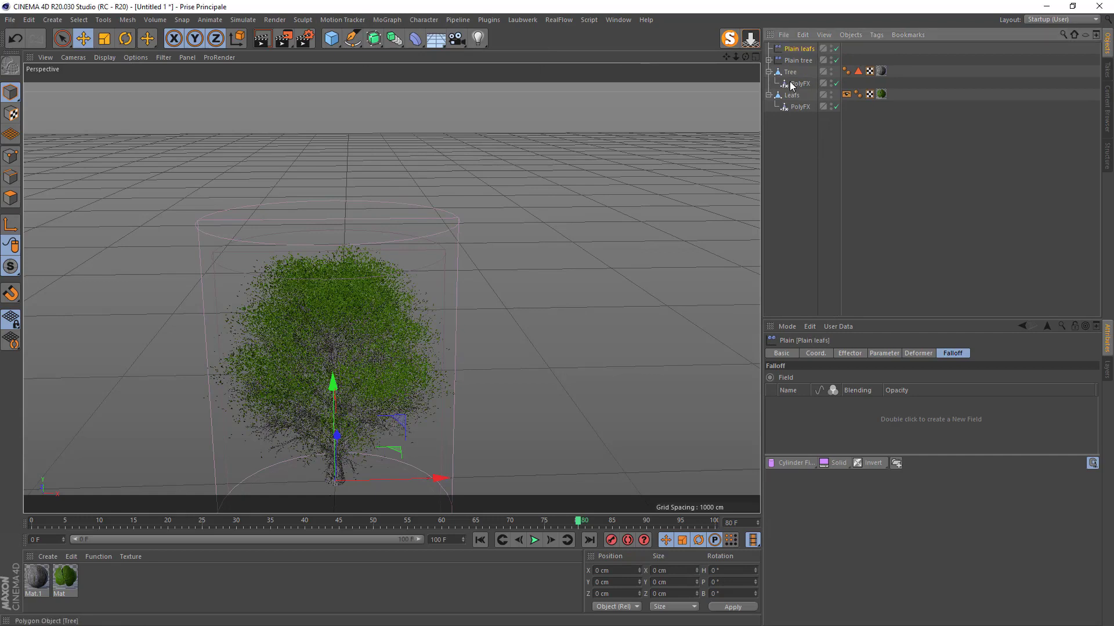
- Remove the Plain tree effector from the Leafs PolyFX's effector list, keeping only Plain leafs
left_click(795, 108)
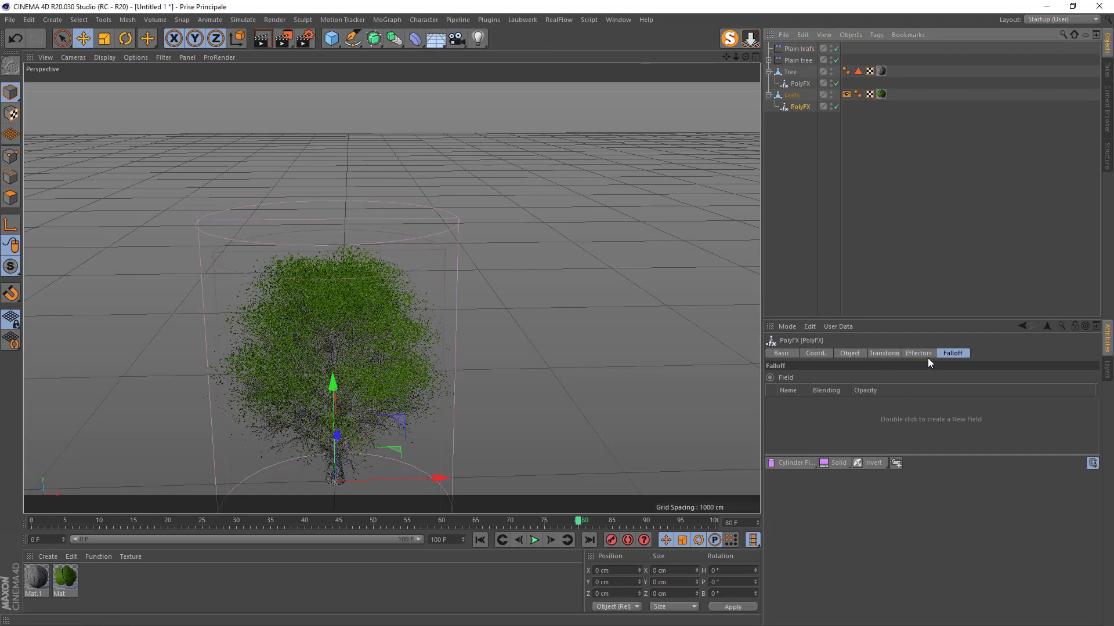
left_click(910, 353)
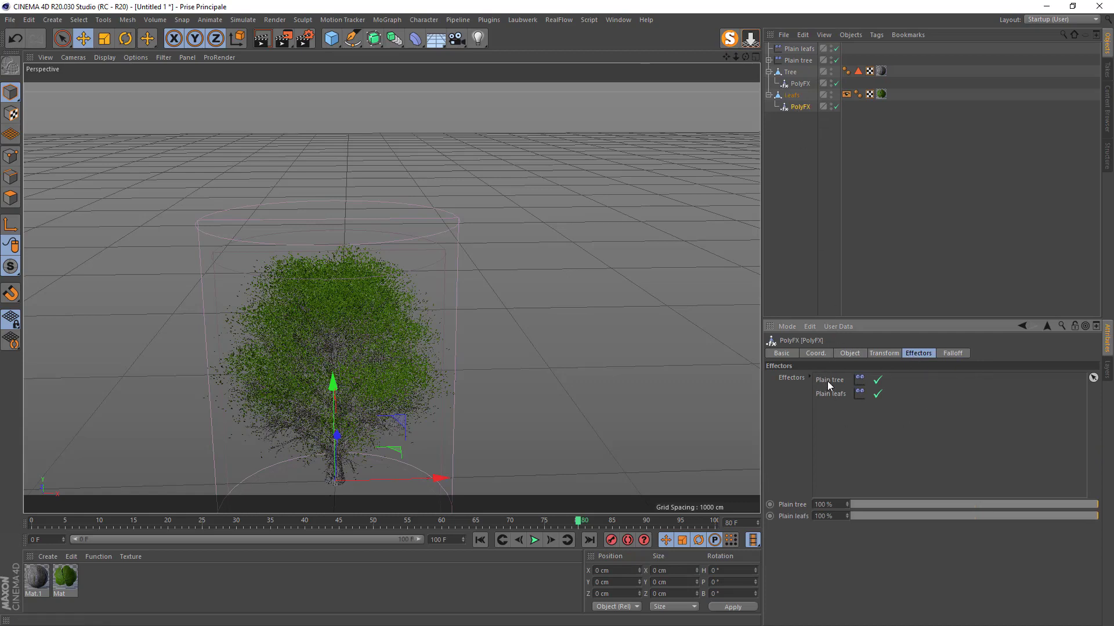
key("Delete")
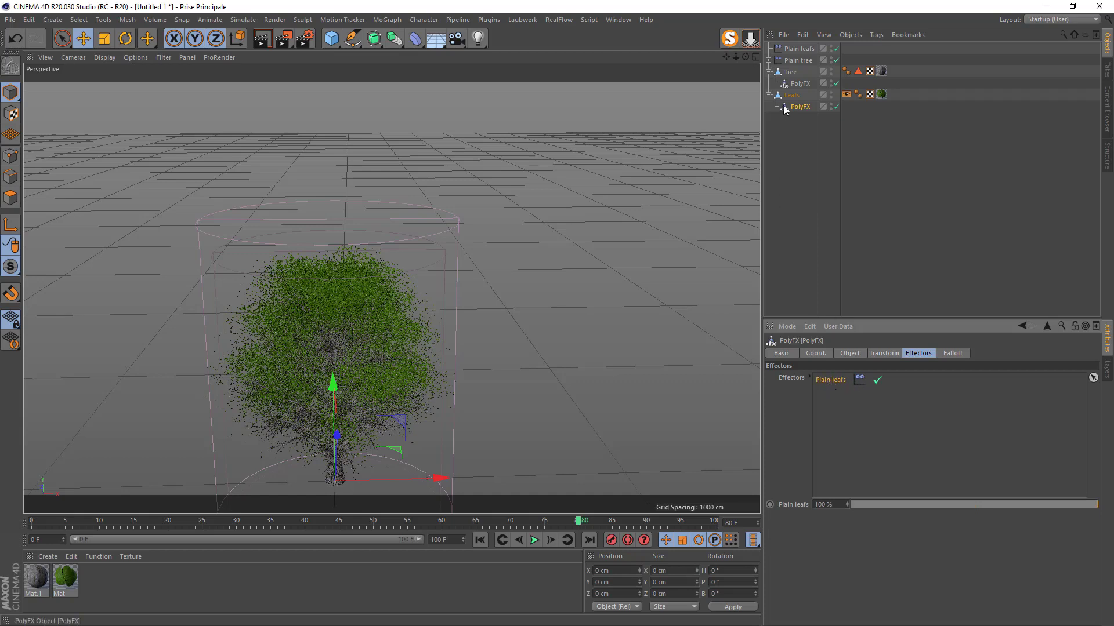
- Configure the Plain leafs effector to affect scale instead of position, with a uniform scale of -1
left_click(792, 49)
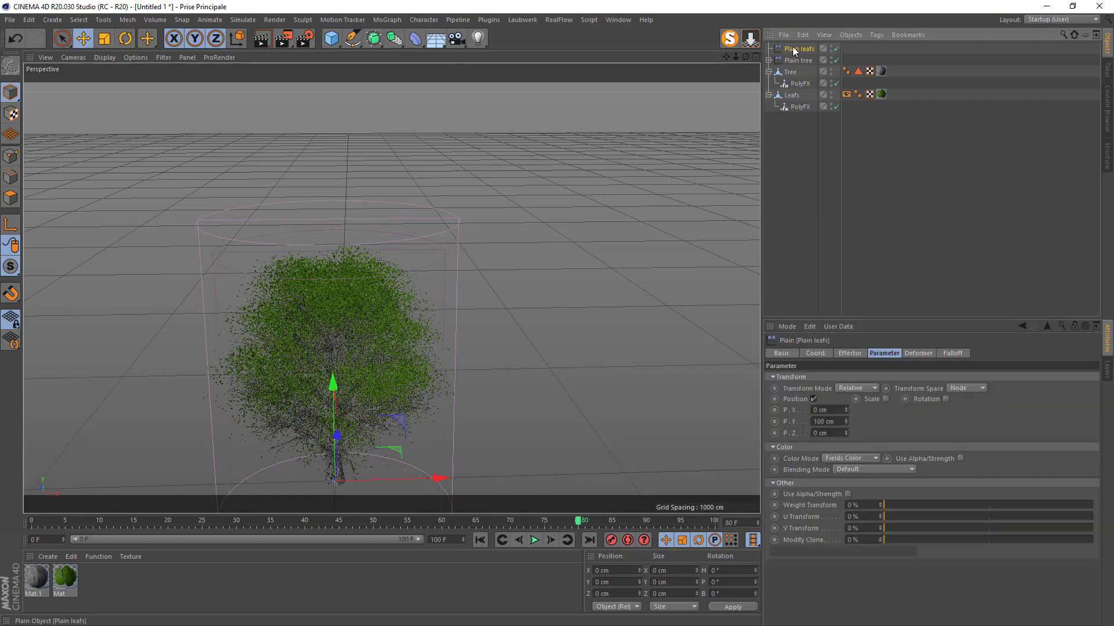
left_click(813, 399)
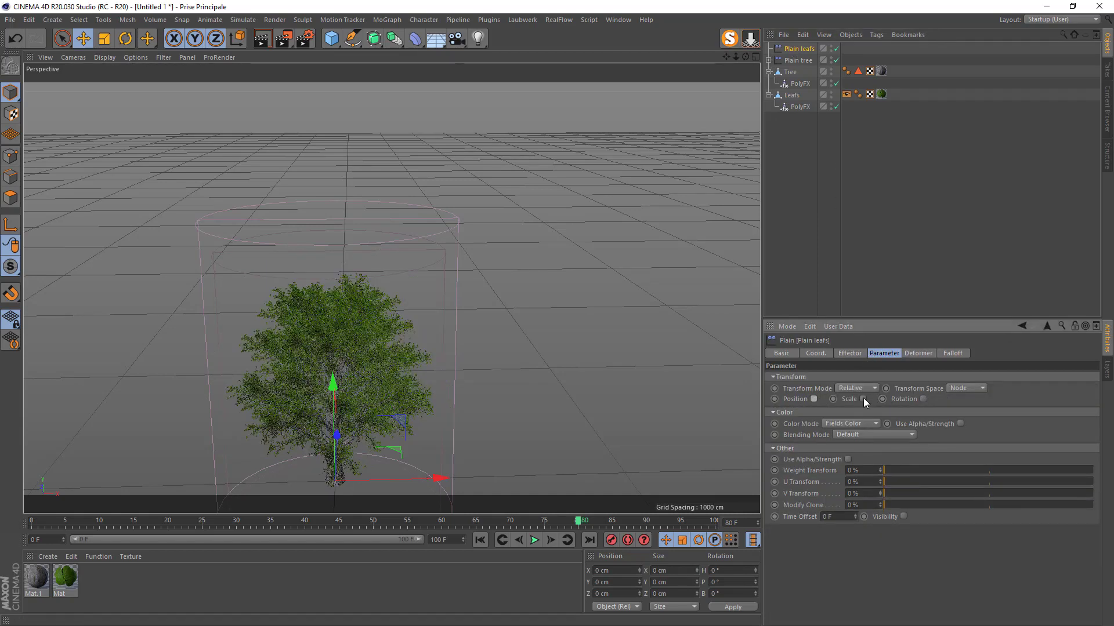
left_click(862, 400)
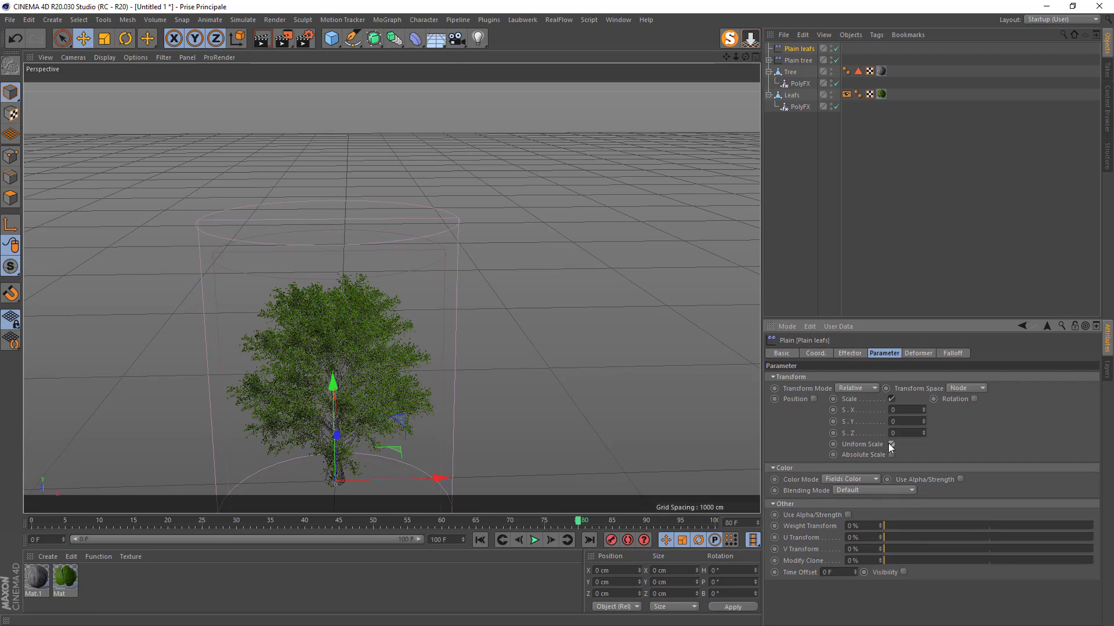
left_click(890, 444)
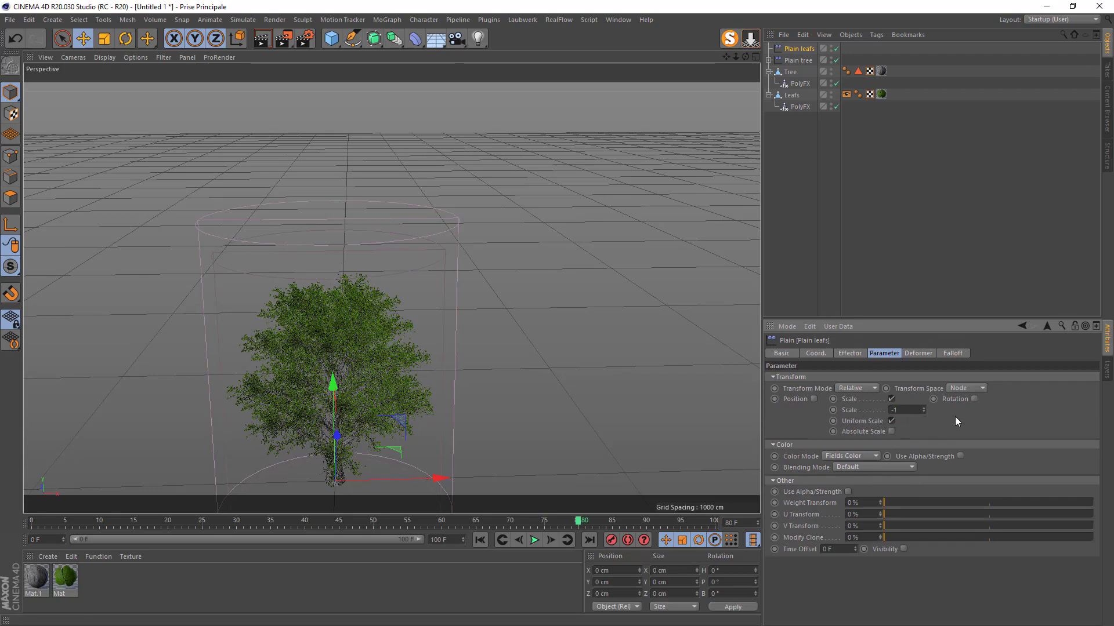
- Add a Spherical Field to the Plain leafs effector's falloff and place an Invert layer above it
left_click(950, 353)
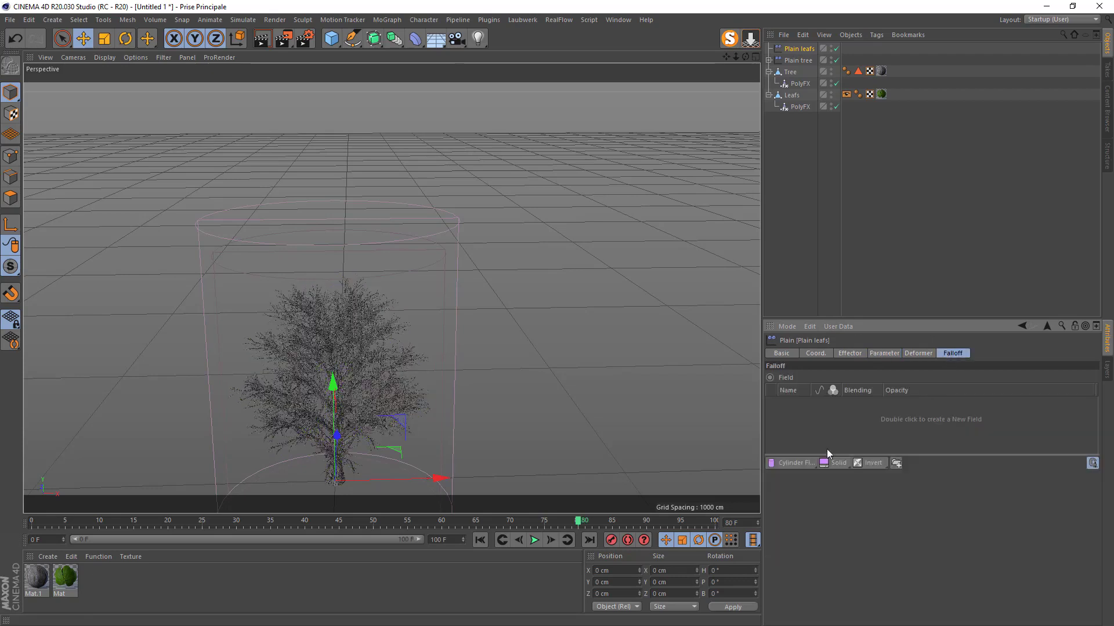
left_click(784, 468)
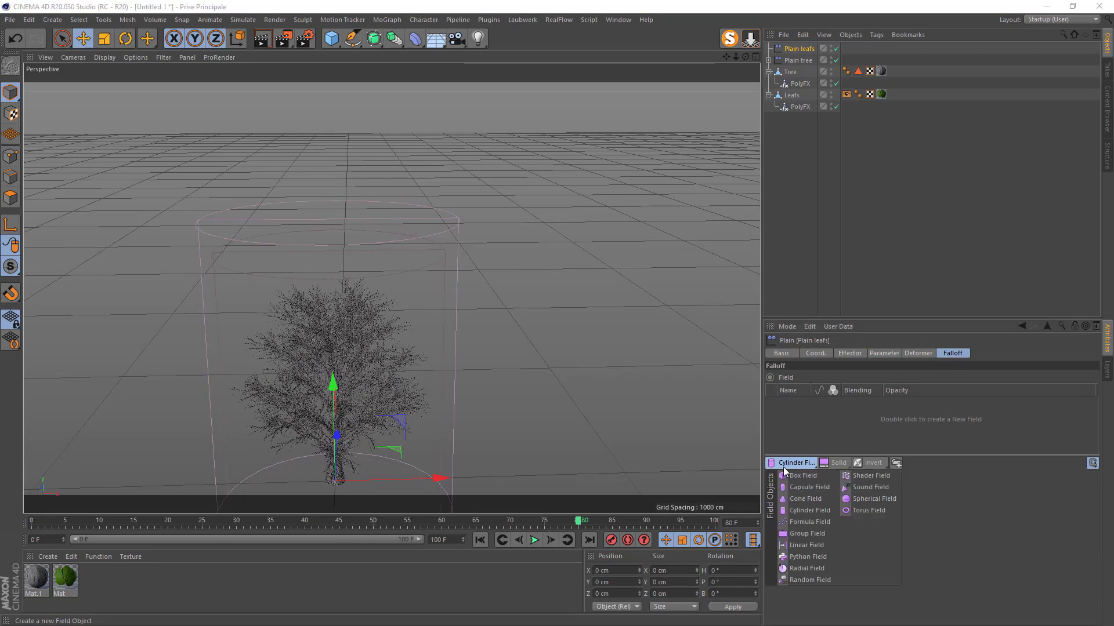
left_click(867, 500)
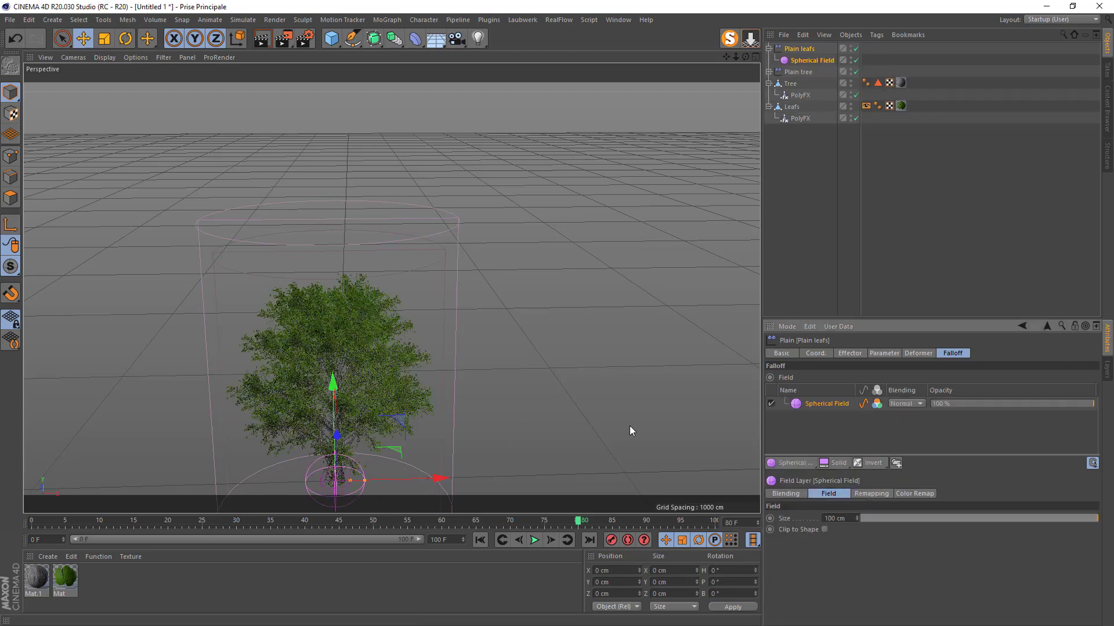
left_click(872, 462)
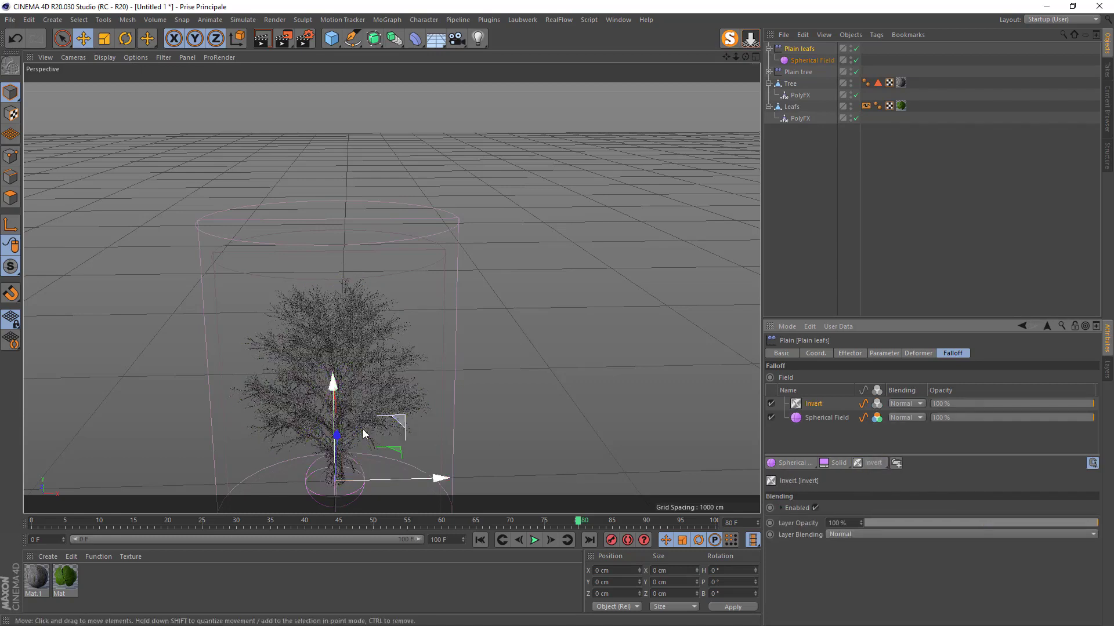
- In the front view, raise the Spherical Field into the middle of the tree's crown, to Y about 365 cm
left_click(73, 57)
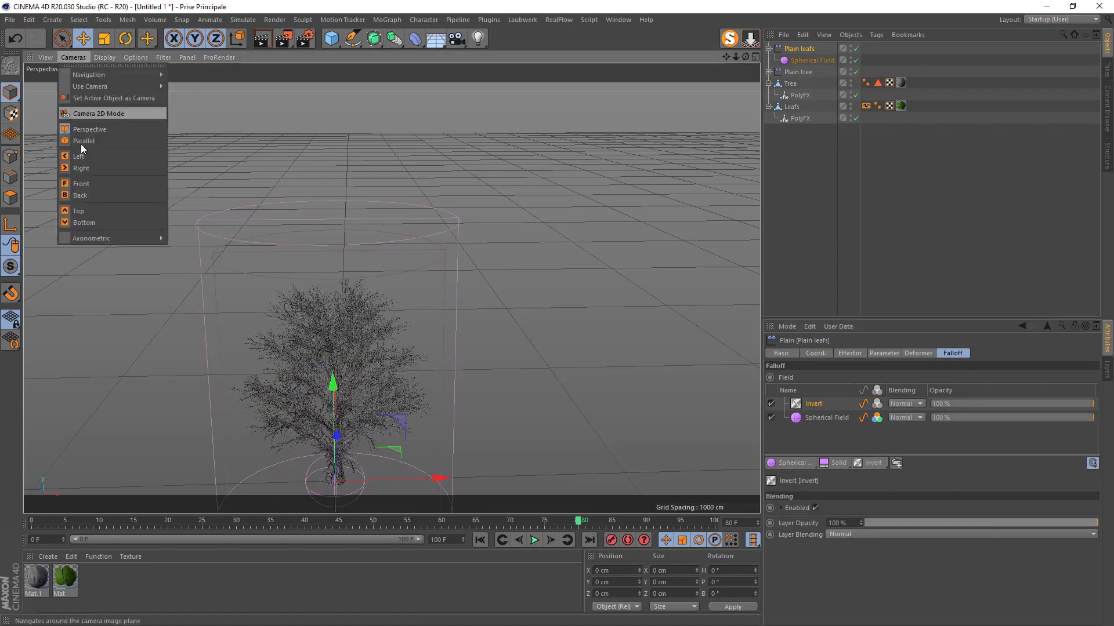
left_click(79, 185)
scroll(351, 270, "down", 5)
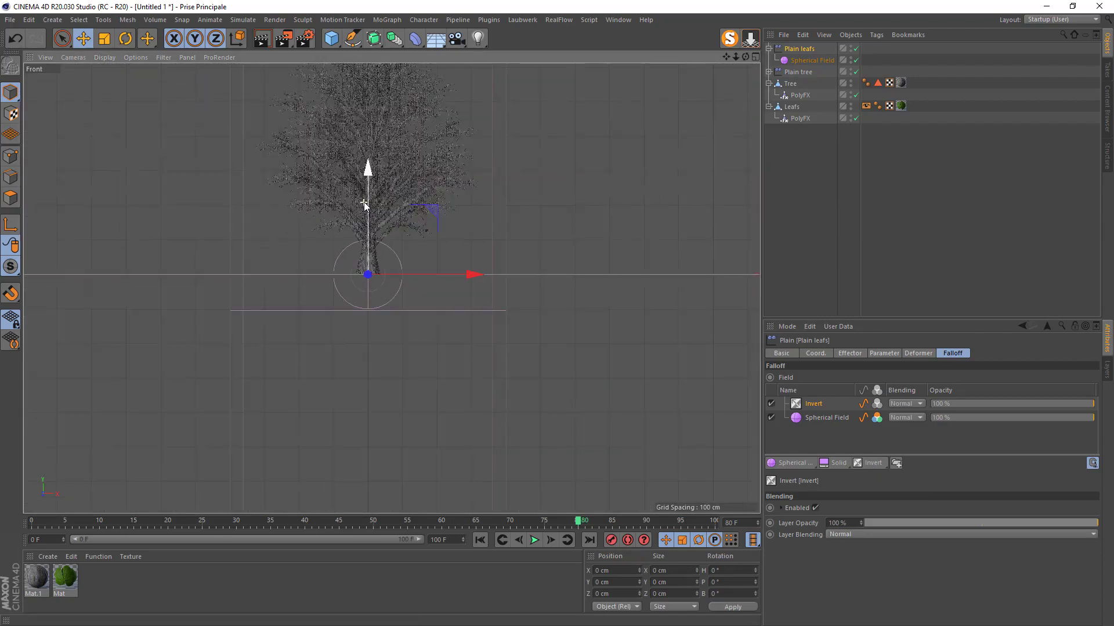
left_click_drag(368, 188, 371, 171)
key("ctrl+z")
left_click(812, 61)
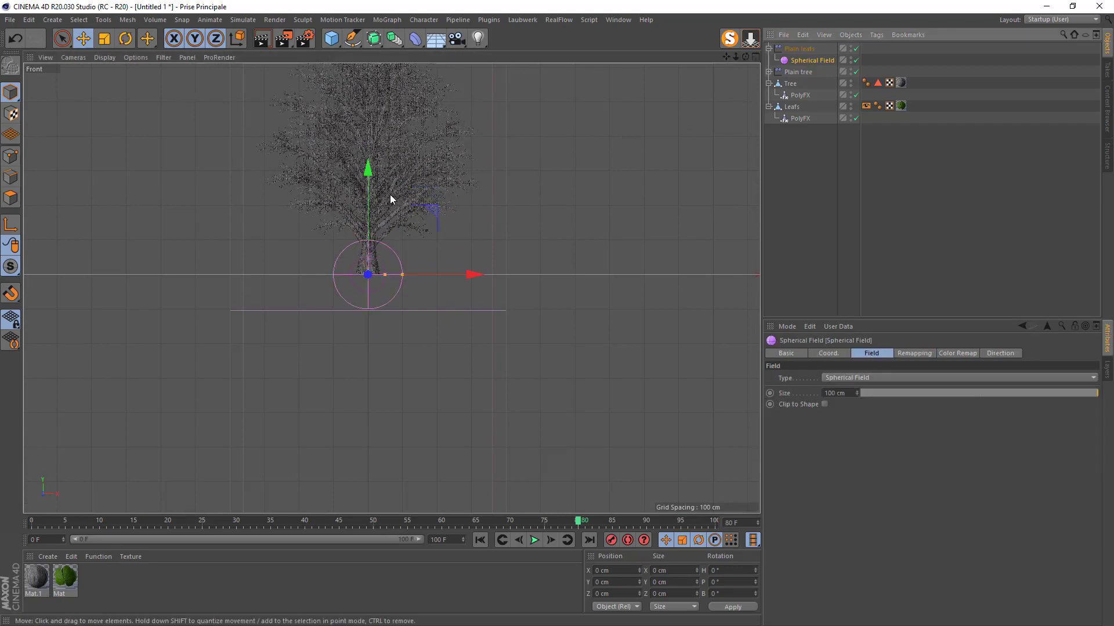
left_click_drag(368, 169, 406, 73)
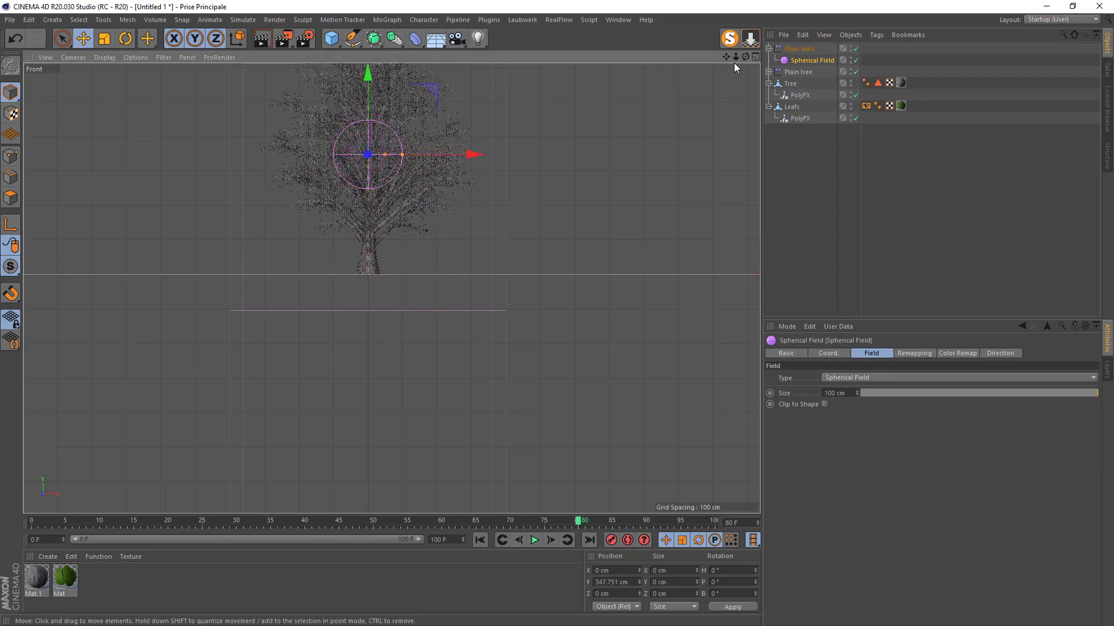
middle_click_drag(377, 229, 402, 335, "alt")
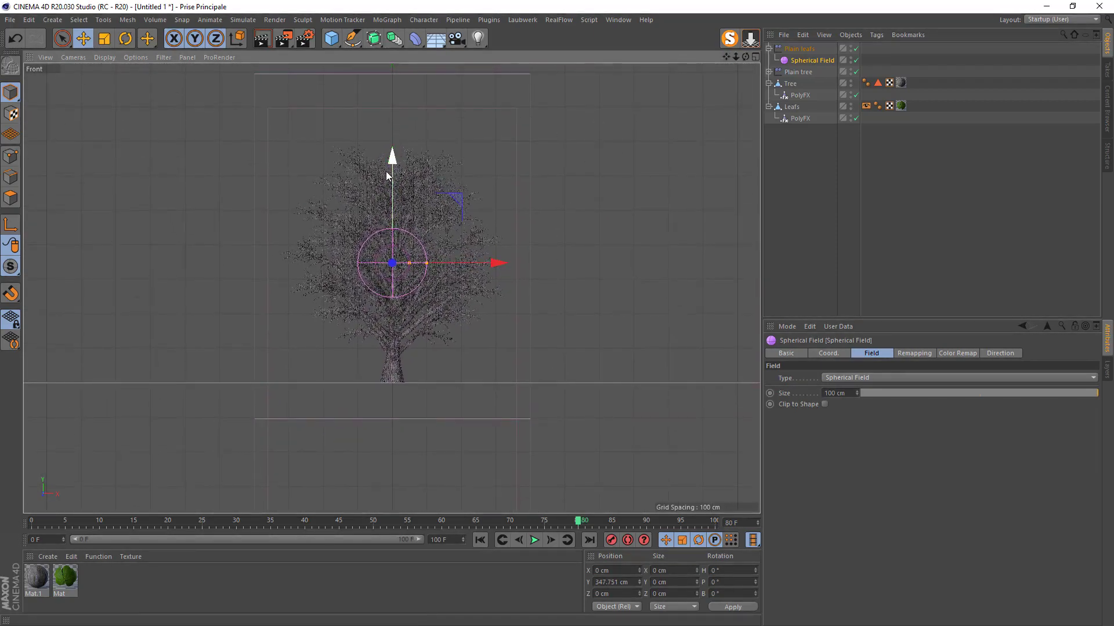
left_click_drag(396, 173, 395, 165)
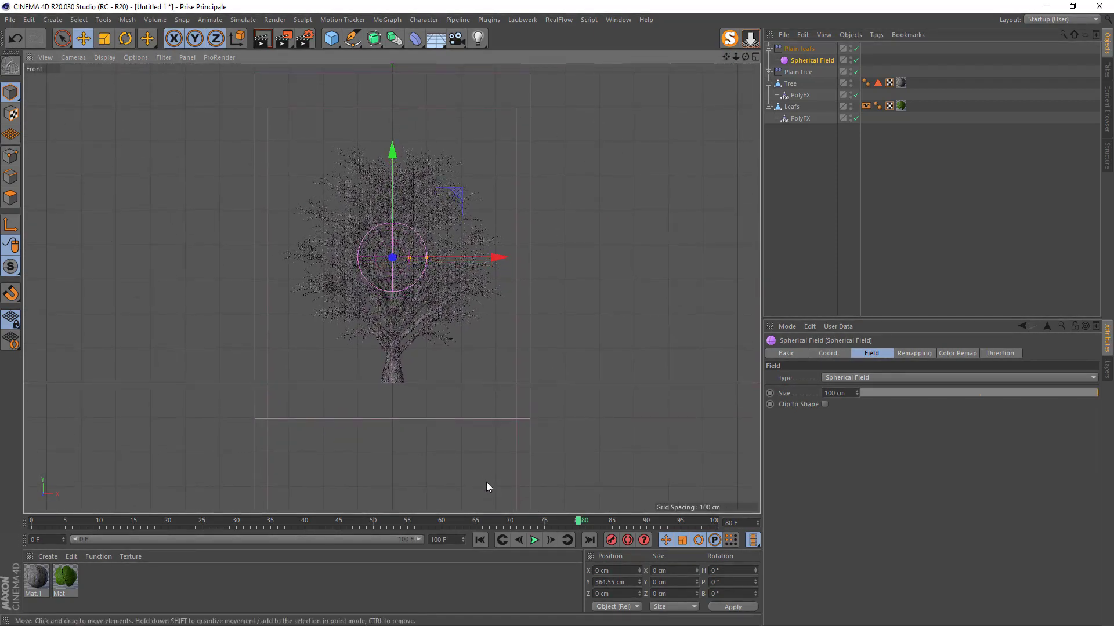
- Go to frame 60 and set the Spherical Field's remapping inner offset to 90%
left_click(374, 526)
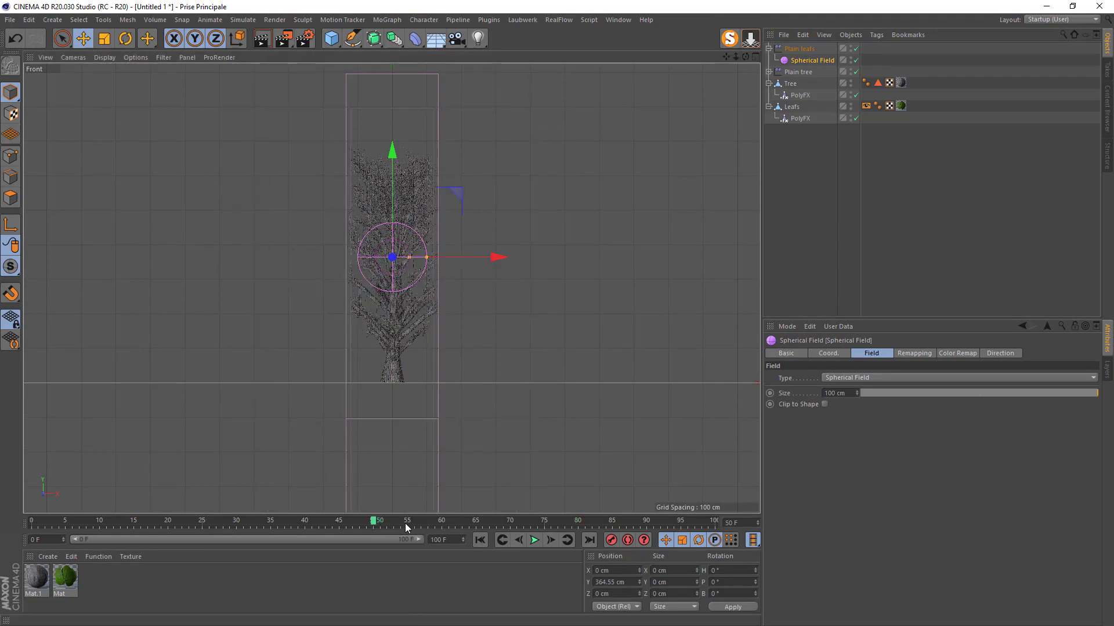
left_click(442, 524)
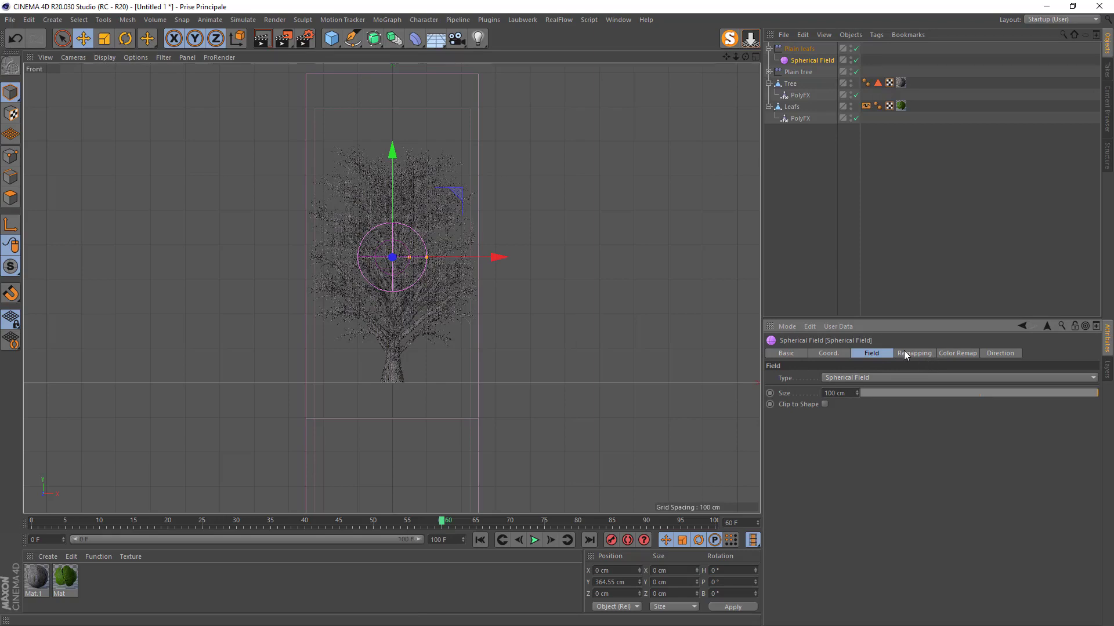
scroll(409, 274, "up", 5)
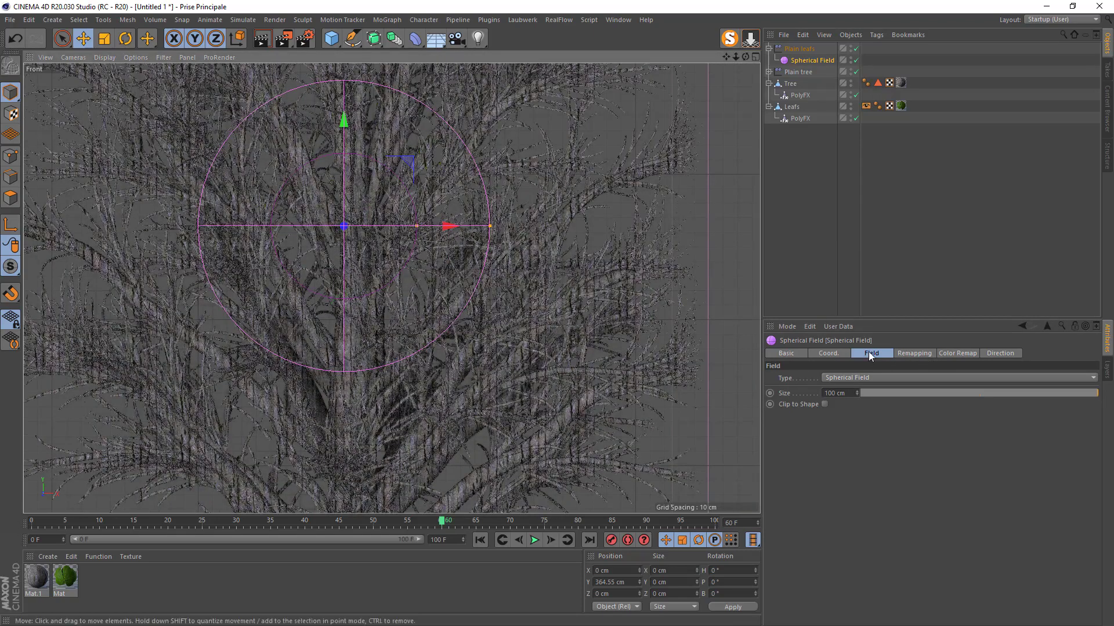
left_click(921, 353)
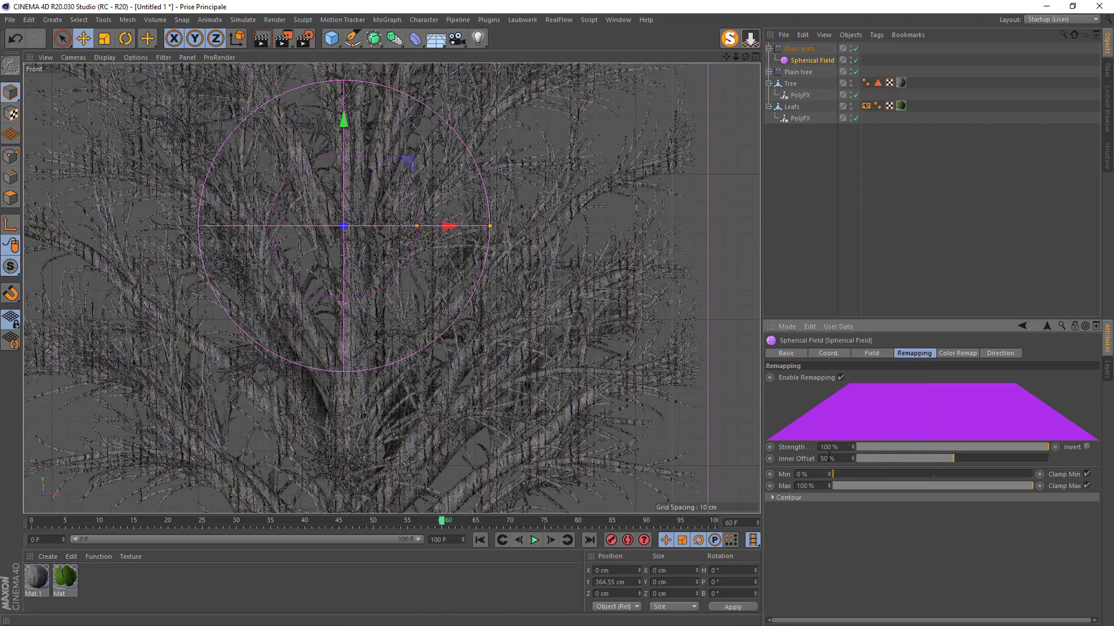
left_click_drag(841, 459, 776, 463)
type("90")
key("Return")
scroll(473, 393, "down", 10)
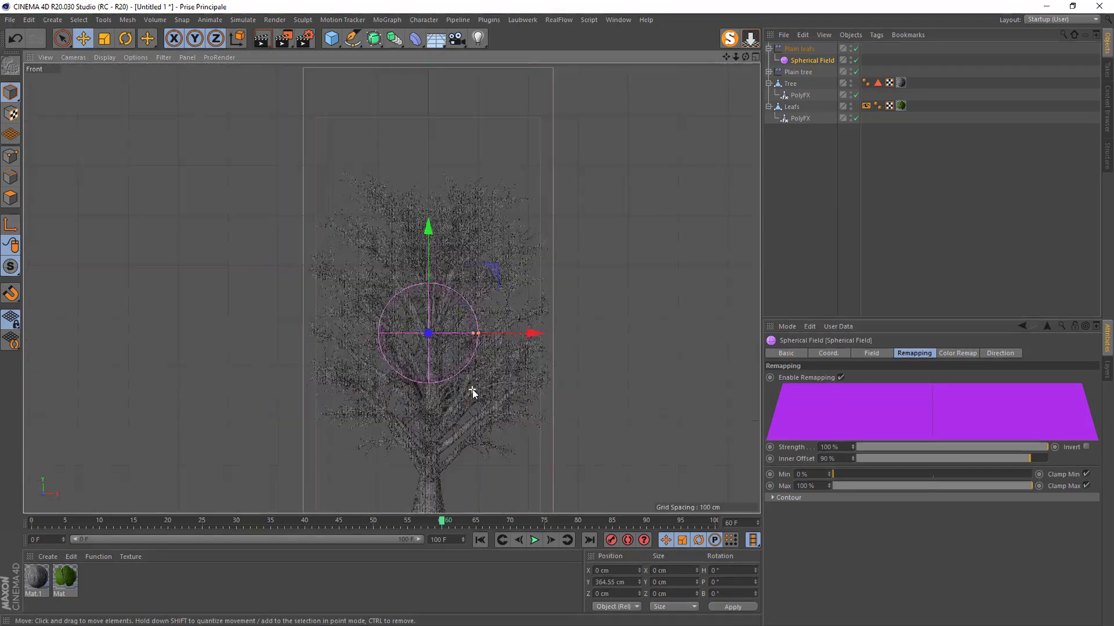
- Set the Spherical Field's size to 0 cm and keyframe it at frame 60
scroll(473, 393, "up", 5)
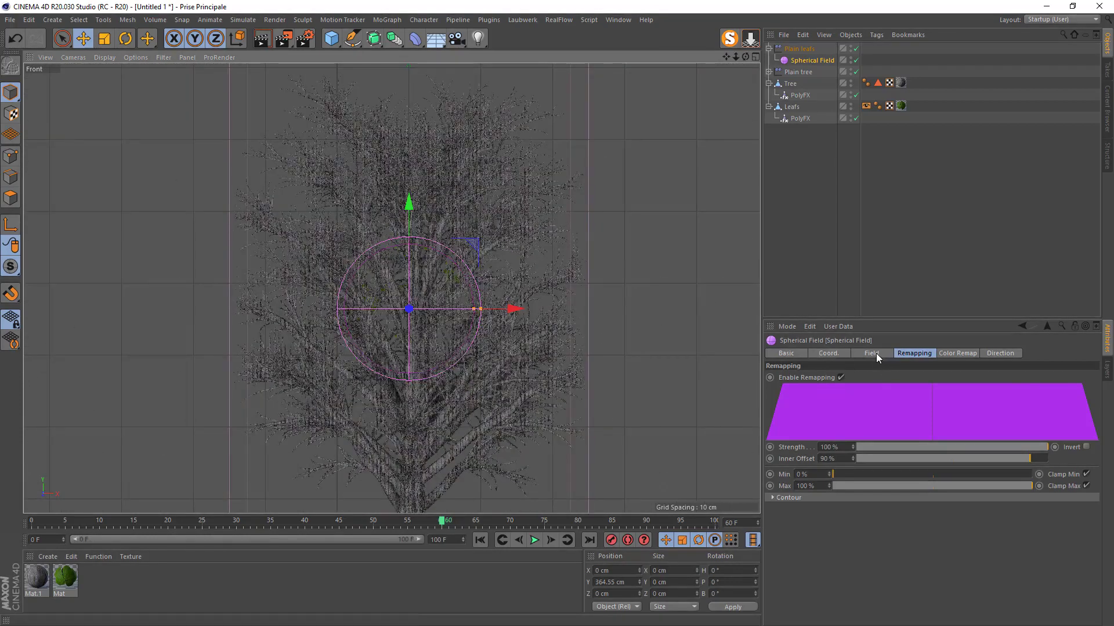
left_click(873, 354)
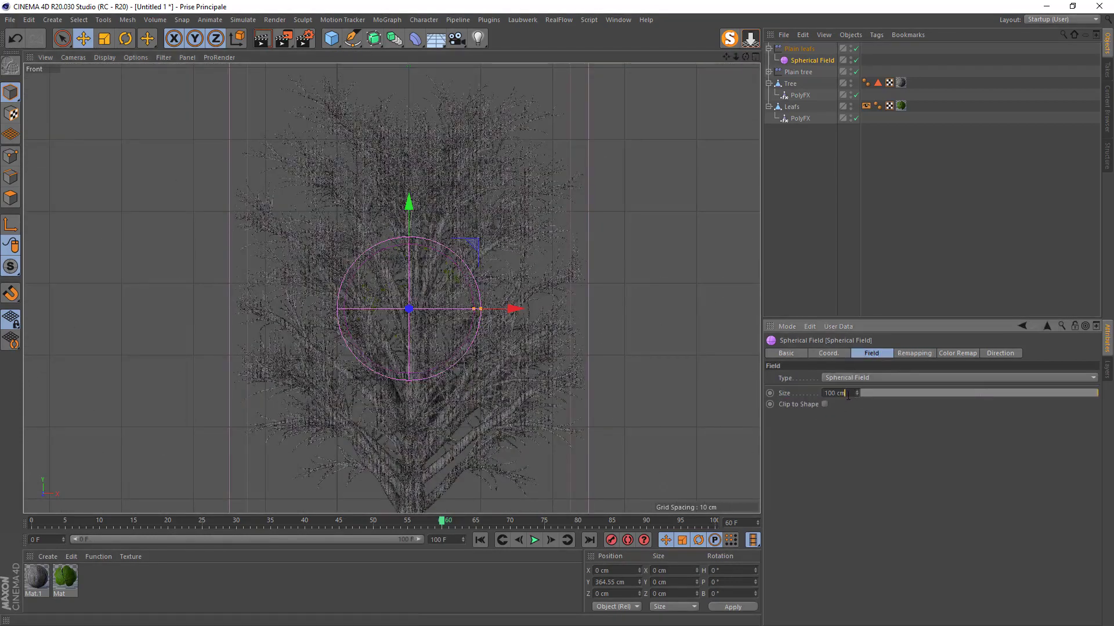
double_click(853, 394)
type("0")
left_click(771, 393)
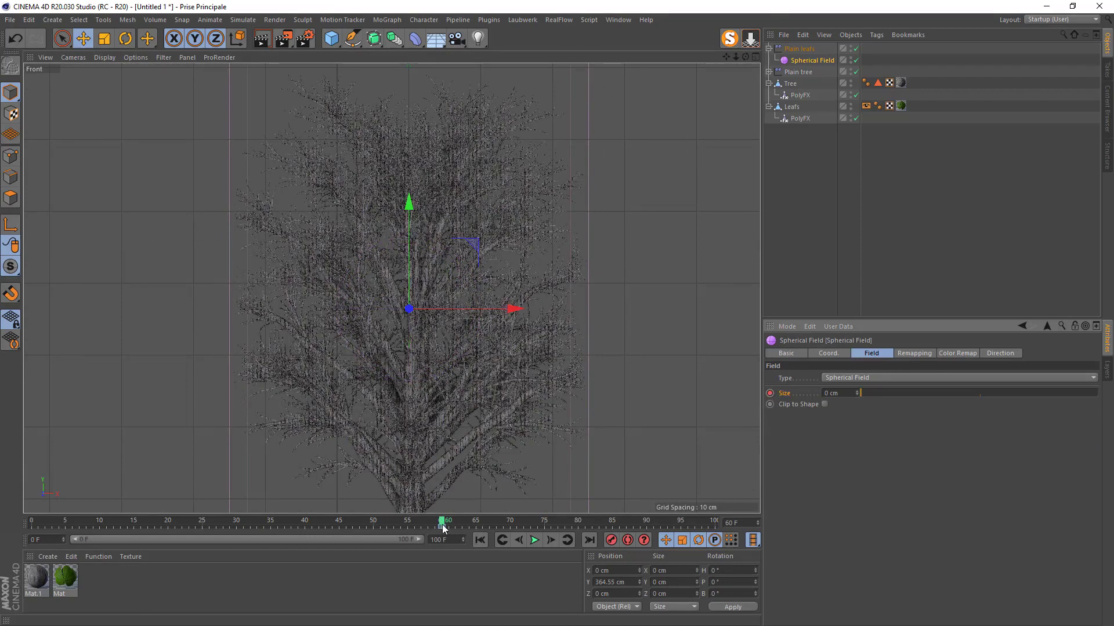
- Go to frame 100 and try Spherical Field sizes of 500 cm and 400 cm around the crown
left_click_drag(443, 525, 729, 524)
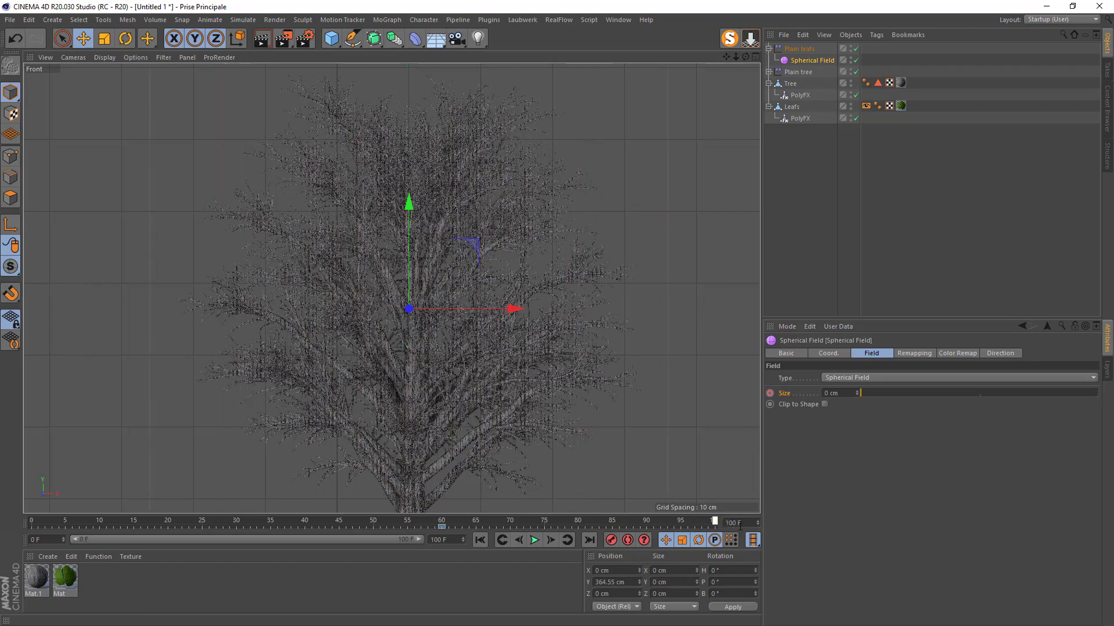
left_click(842, 393)
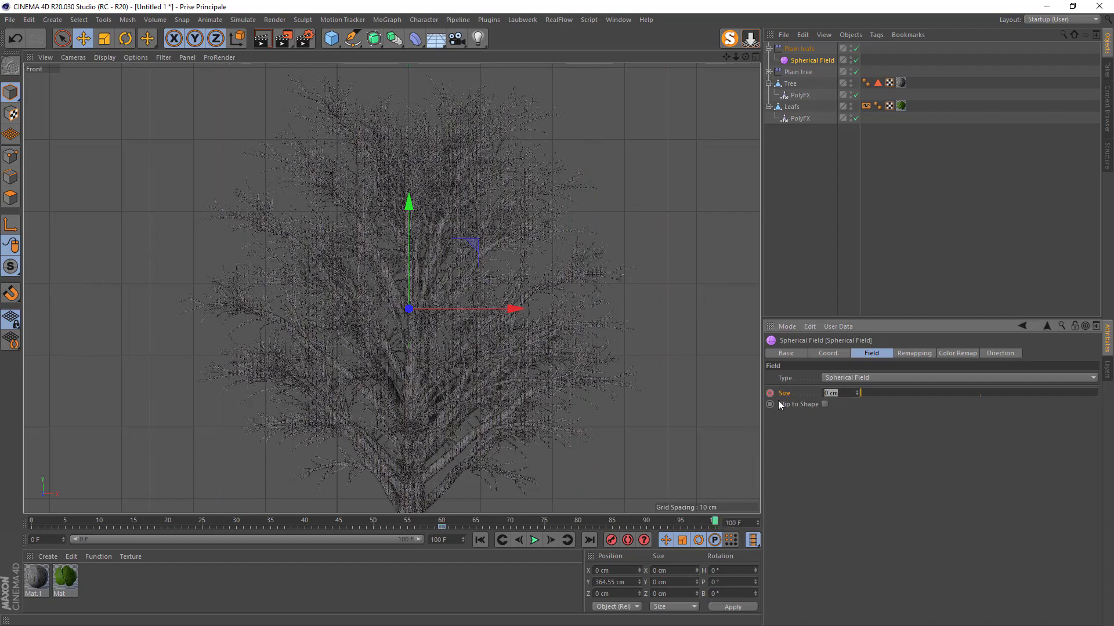
type("500")
key("Return")
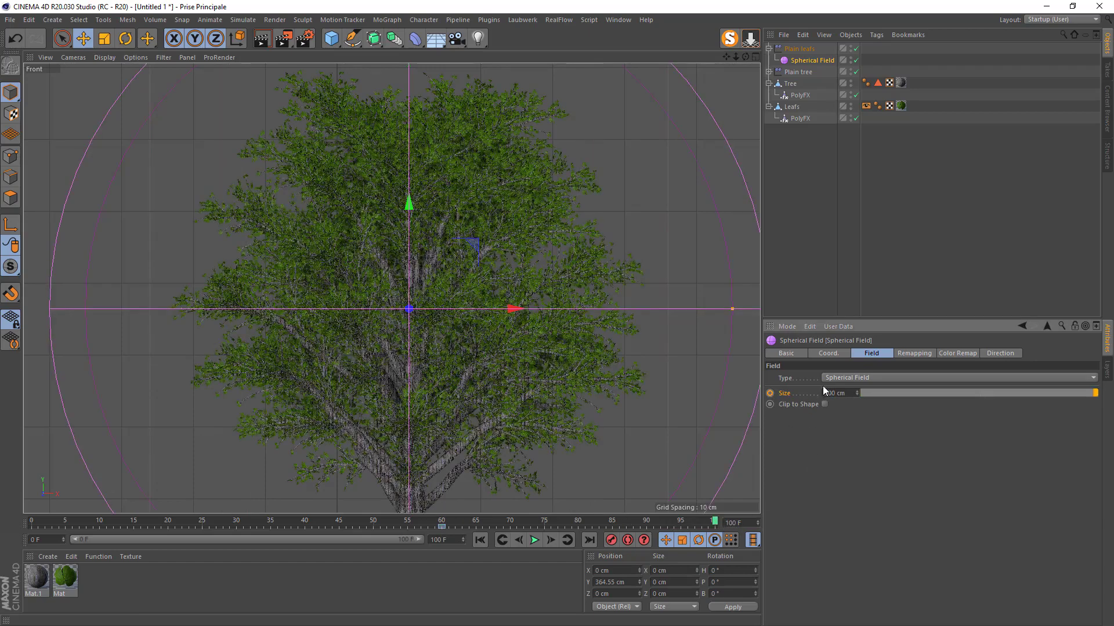
left_click_drag(844, 392, 805, 403)
key("Return")
type("400")
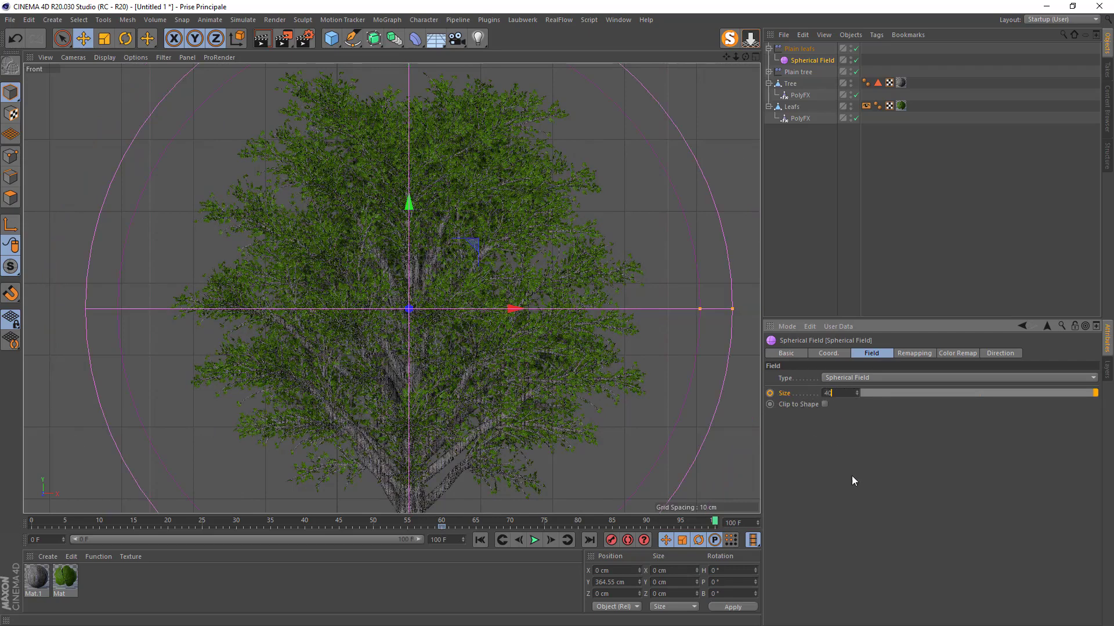
key("Return")
scroll(516, 332, "down", 5)
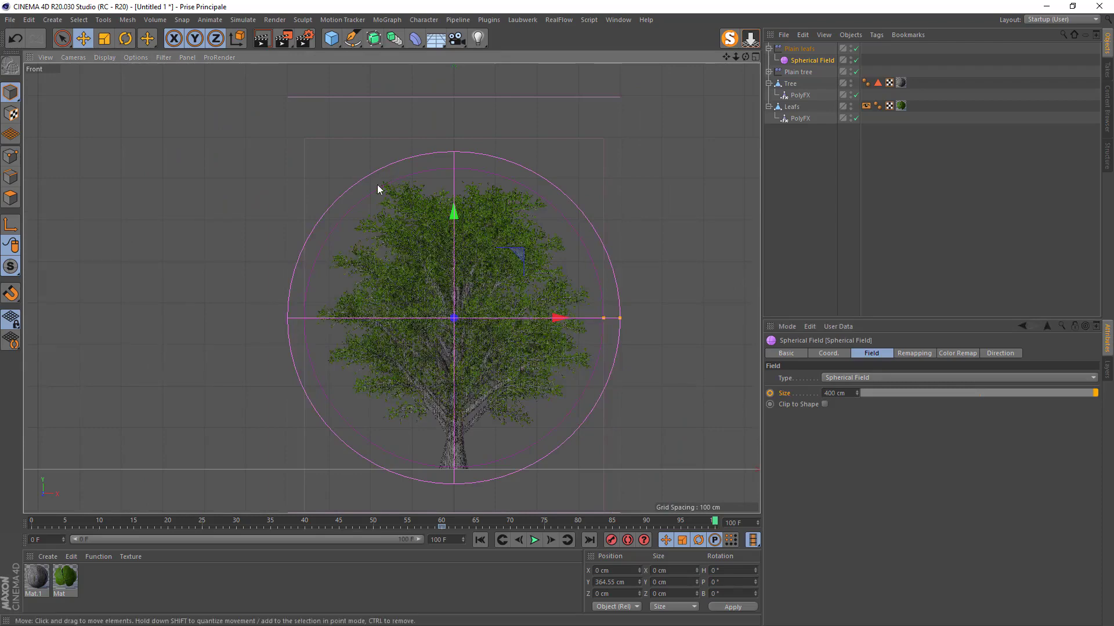
- Set the Spherical Field's size to 420 cm and keyframe it at frame 100
scroll(380, 185, "up", 6)
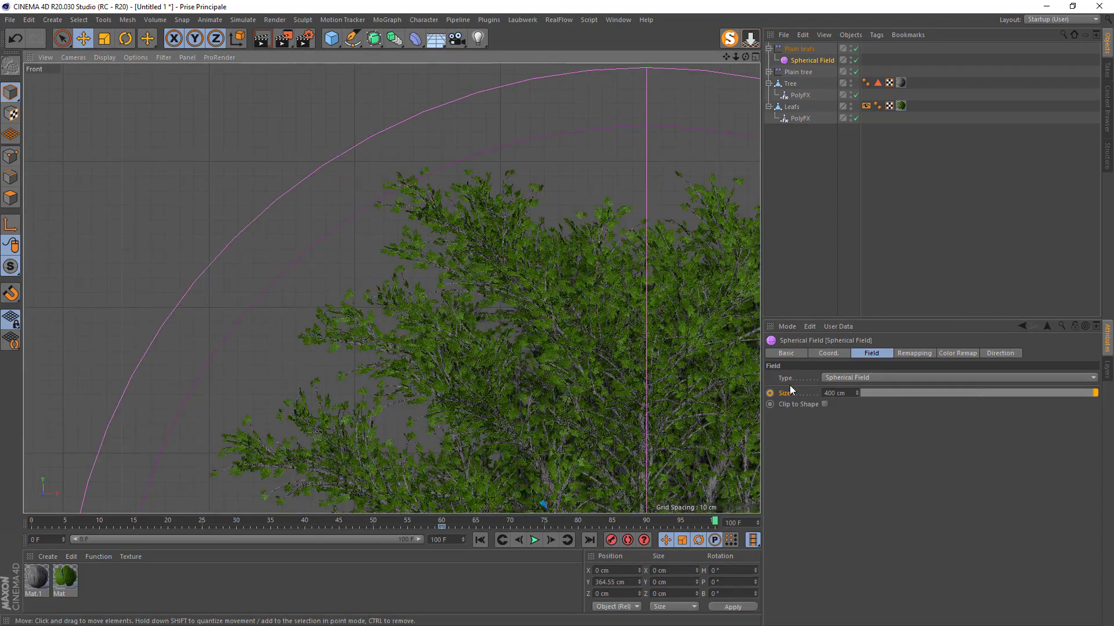
left_click_drag(829, 394, 887, 392)
type("42")
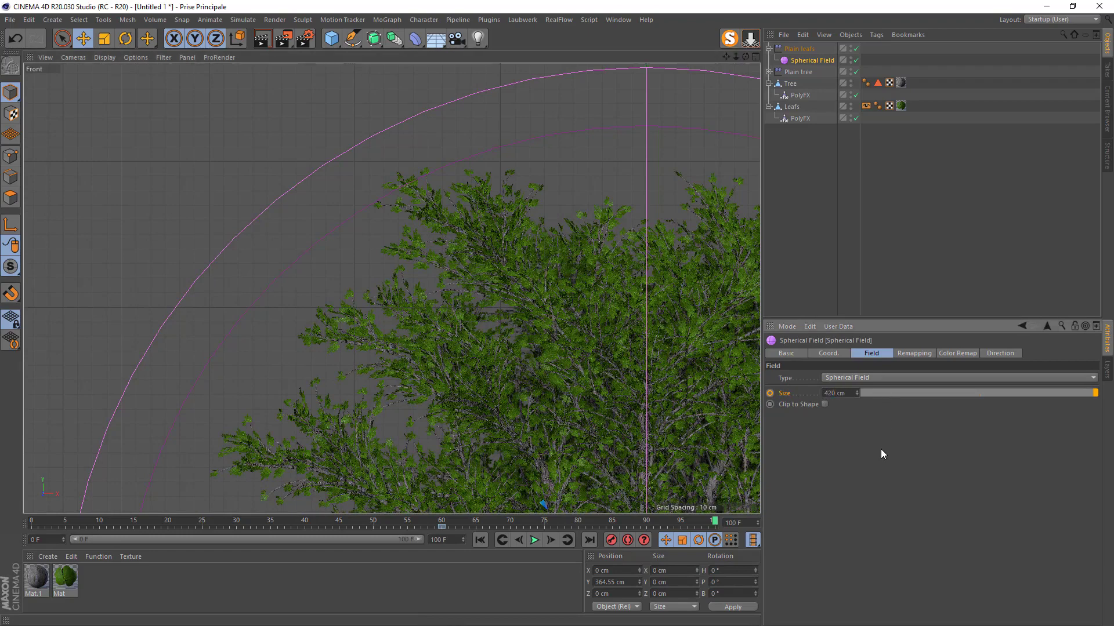
scroll(454, 238, "down", 1)
scroll(396, 247, "down", 3)
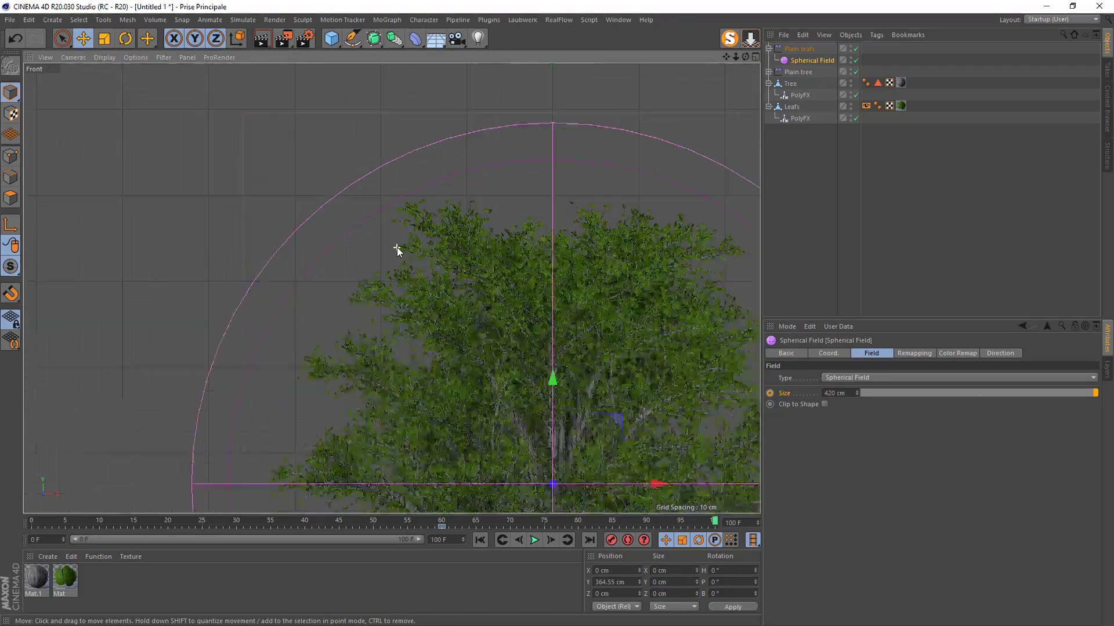
scroll(355, 279, "up", 2)
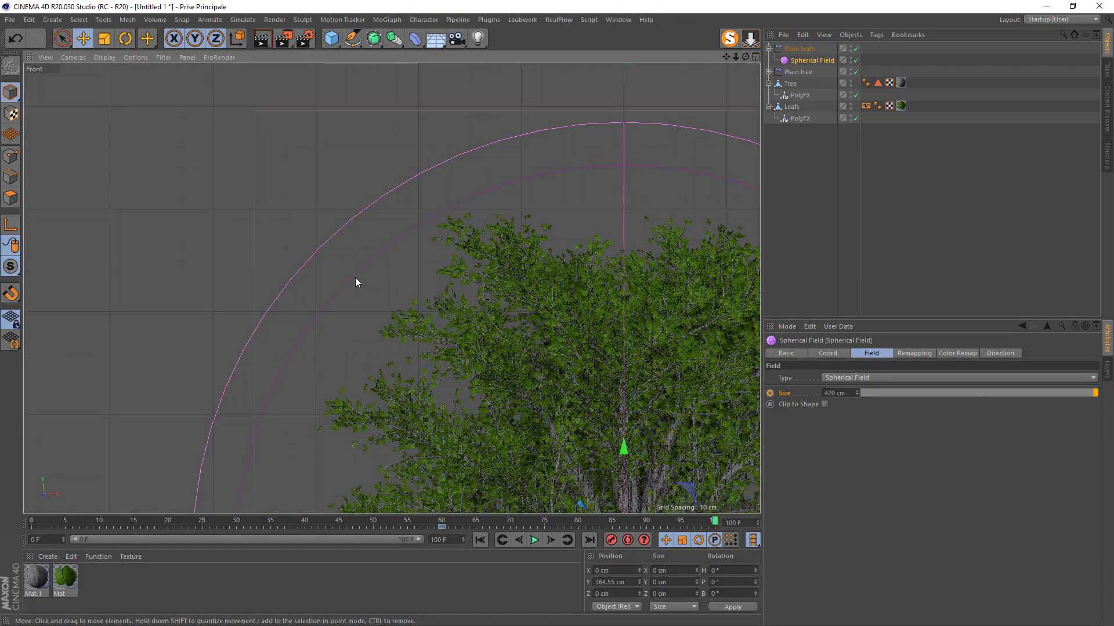
scroll(355, 277, "up", 4)
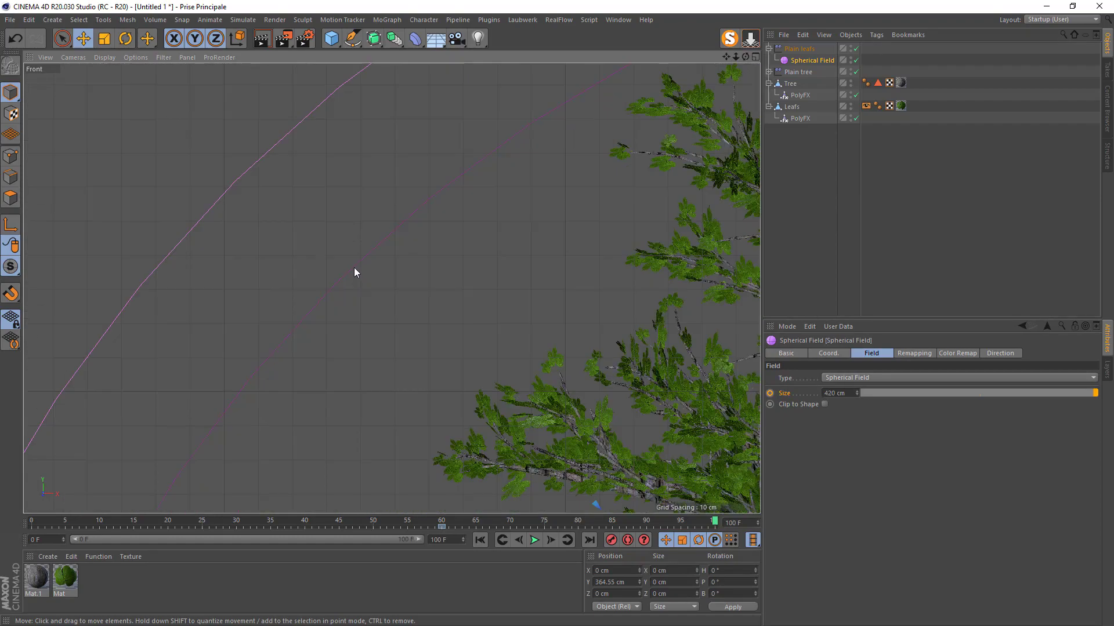
scroll(355, 273, "down", 6)
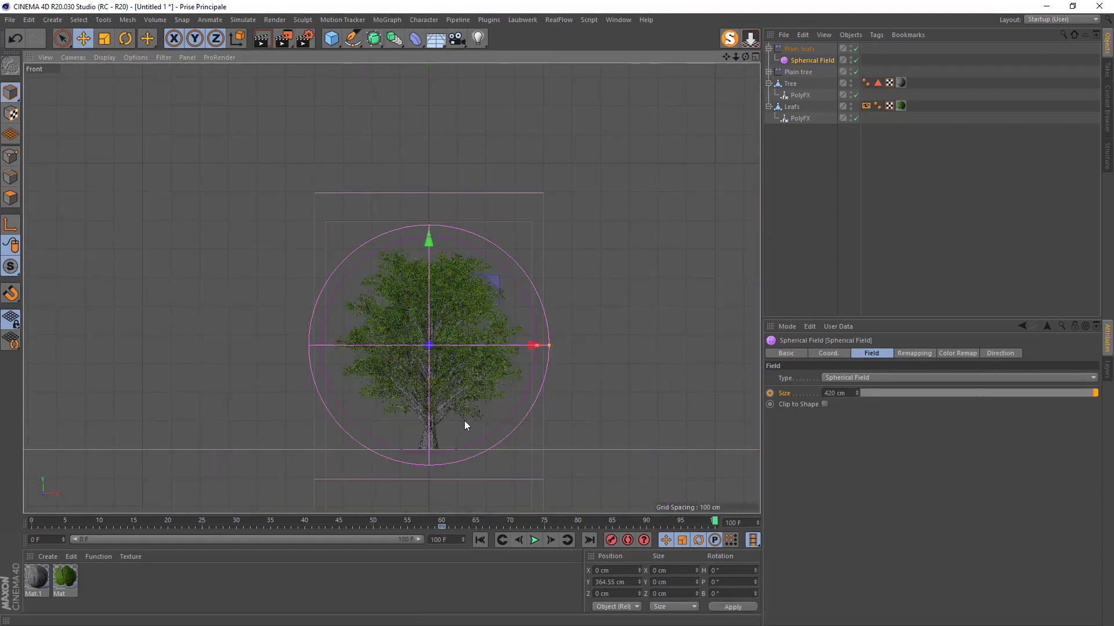
left_click(770, 394)
- Extend the project's end to frame 150 and stretch the preview range to cover the full timeline
left_click(448, 540)
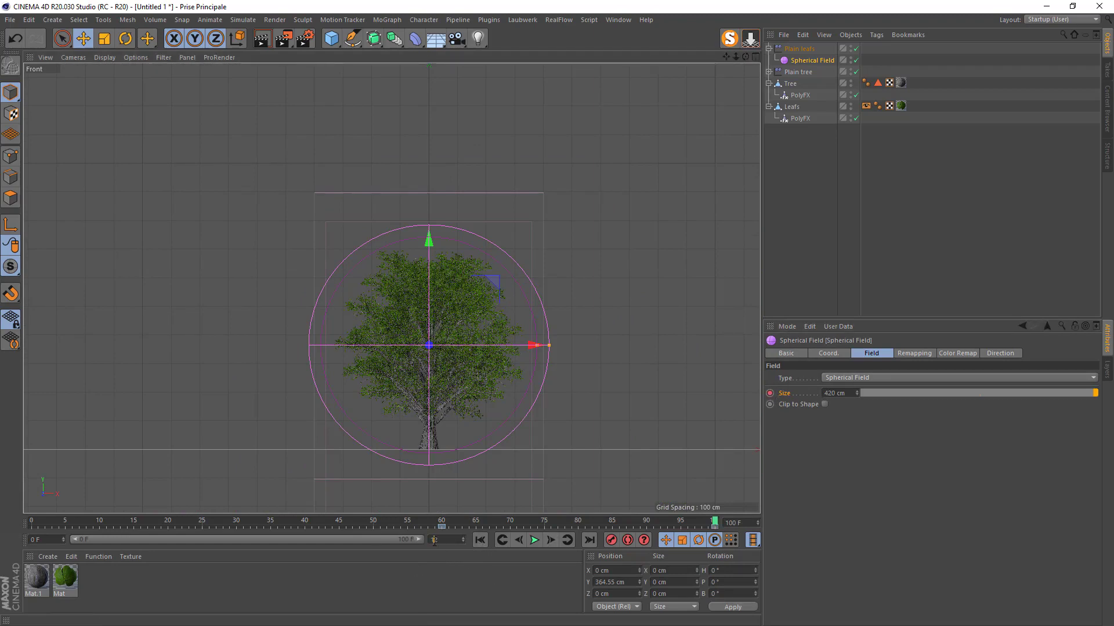
type("150")
key("Return")
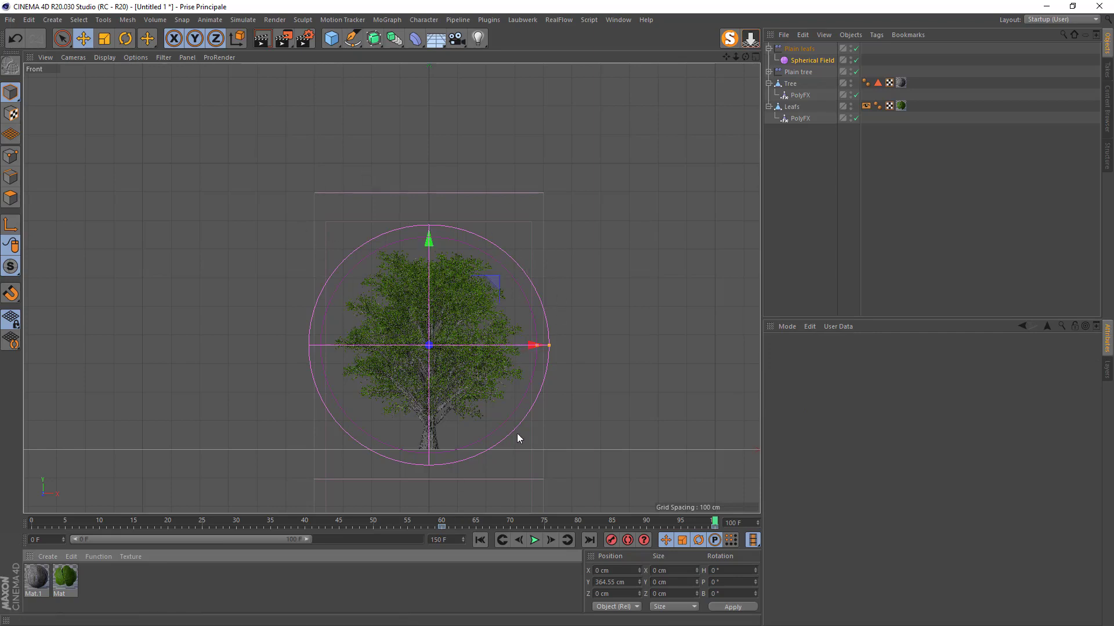
left_click_drag(308, 540, 468, 544)
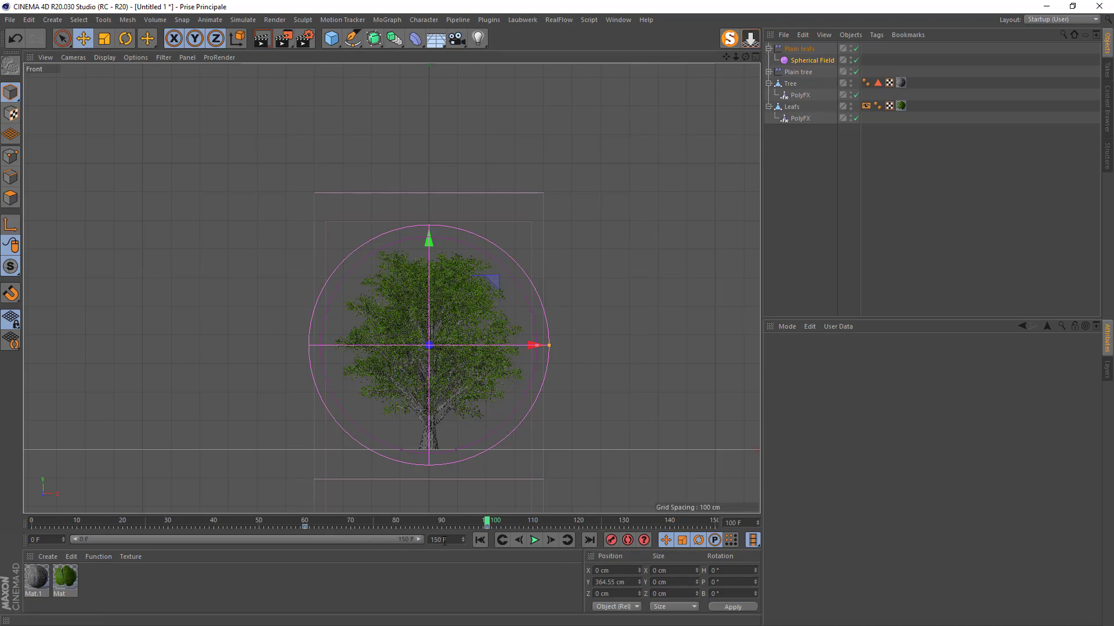
- Switch the viewport to the perspective camera and frame the whole tree from a low angle
left_click(75, 57)
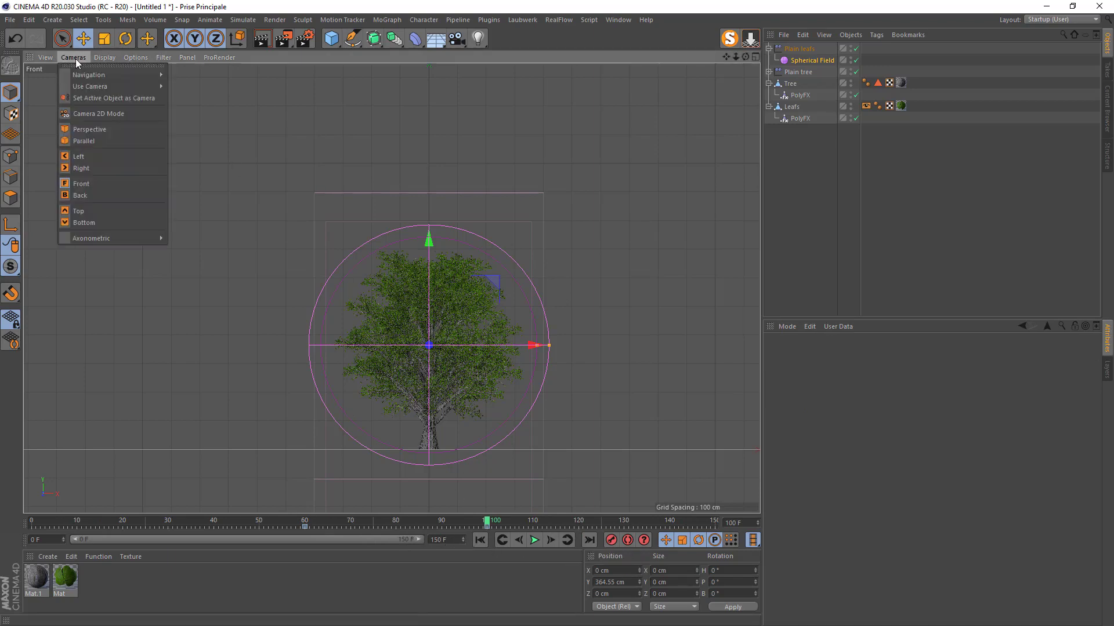
left_click(76, 129)
scroll(344, 312, "down", 4)
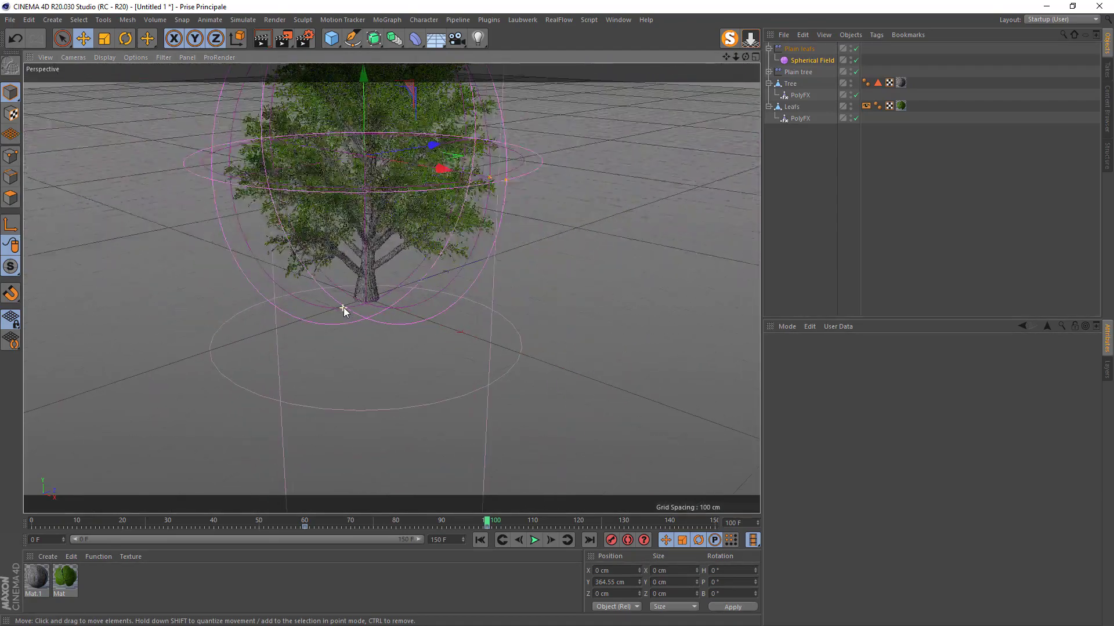
left_click_drag(745, 57, 798, 72)
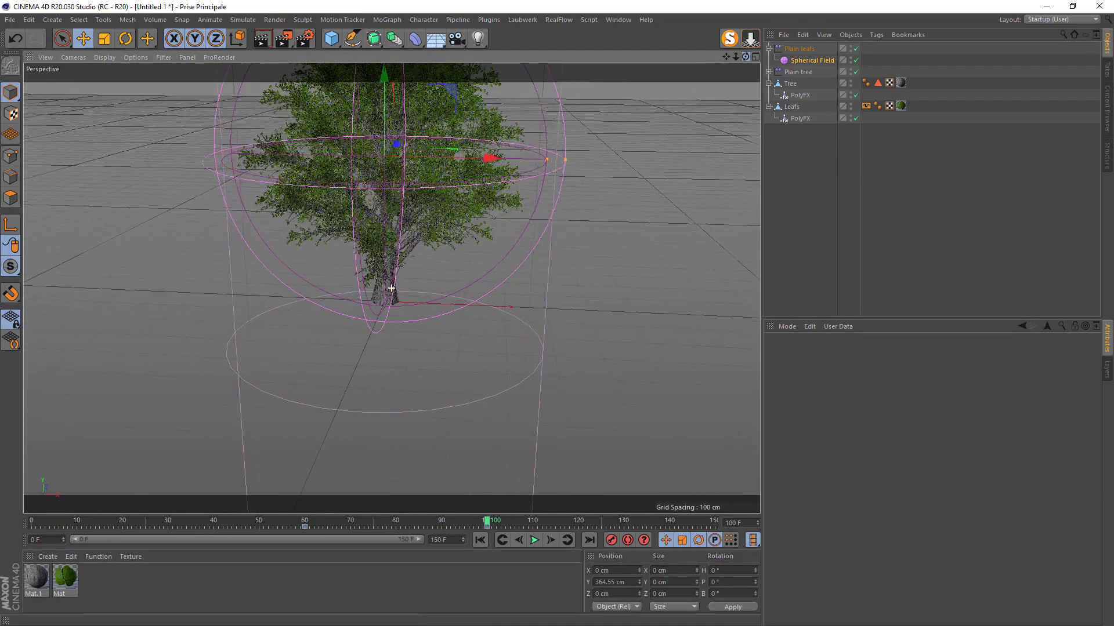
left_click_drag(727, 57, 740, 162)
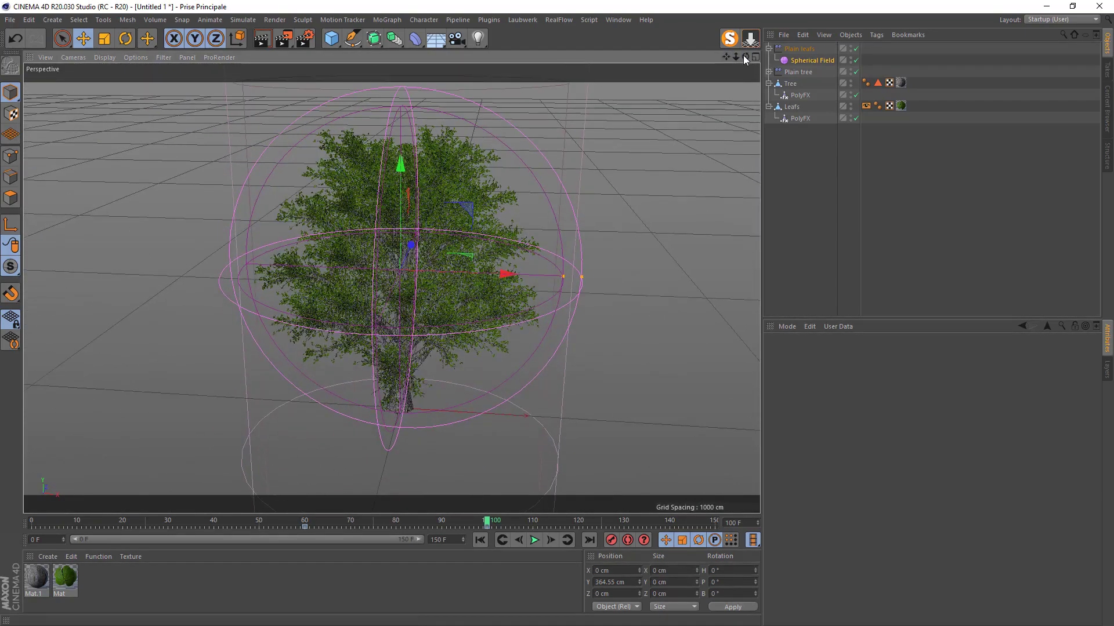
left_click_drag(746, 57, 706, 77)
- Play the growth animation from the start, and return to frame 0
left_click(480, 542)
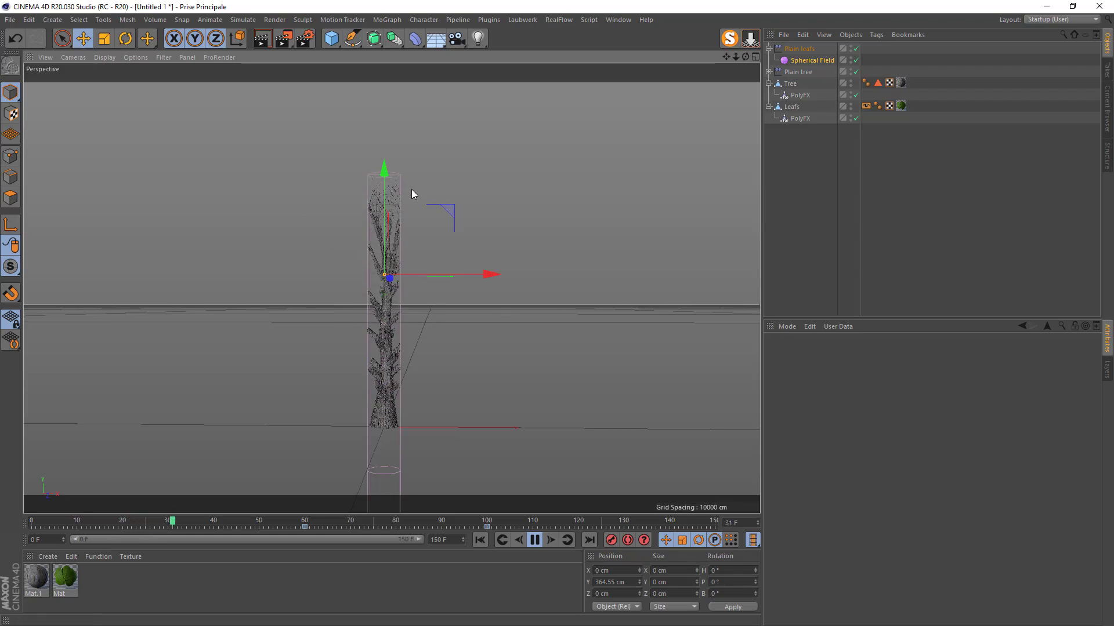
left_click(534, 541)
left_click(480, 540)
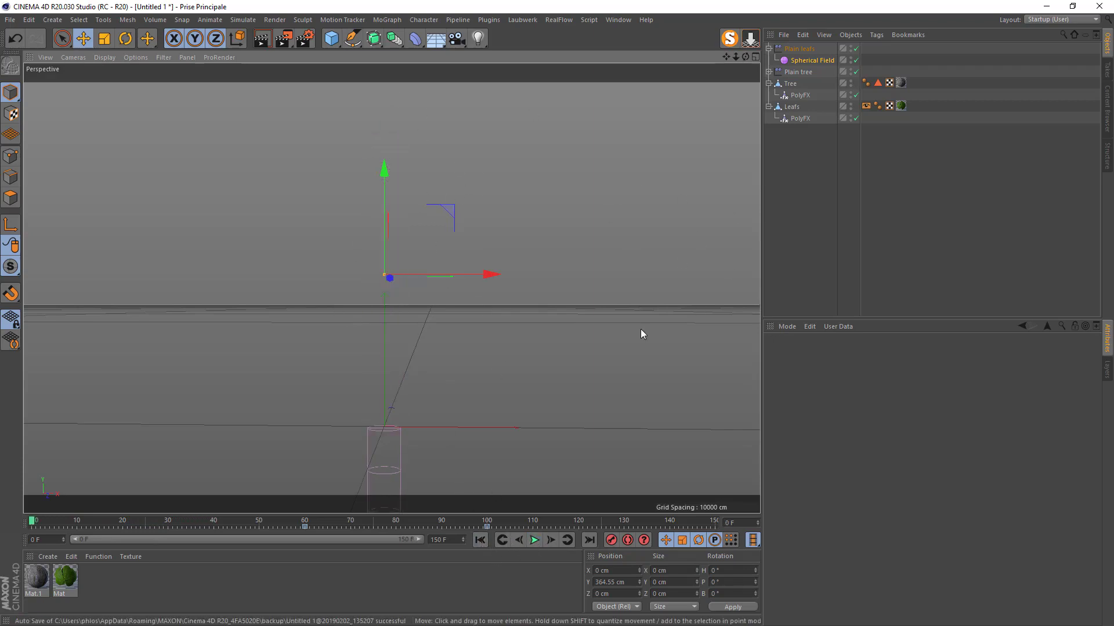
- Configure the render settings to use the Hardware OpenGL renderer with the frame range set to All Frames
left_click(304, 38)
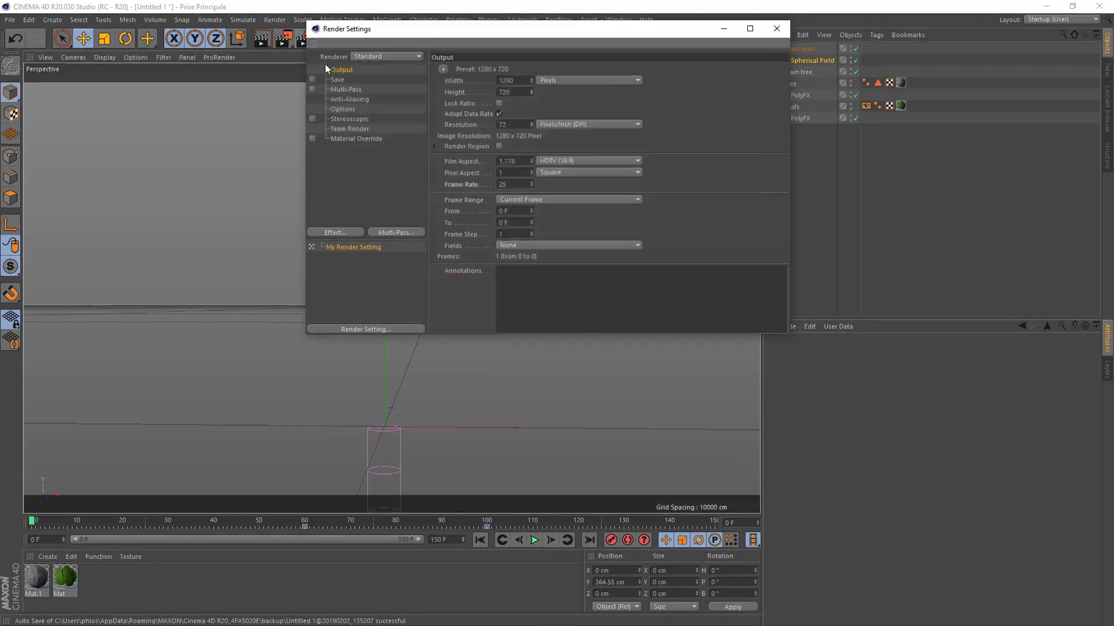
left_click(376, 56)
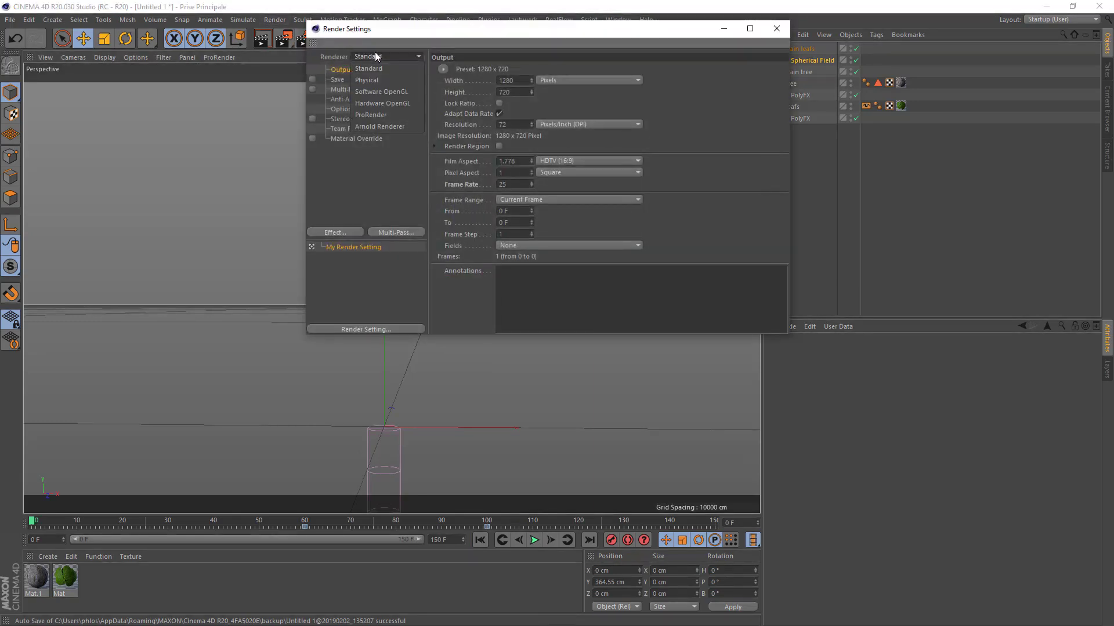
left_click(389, 102)
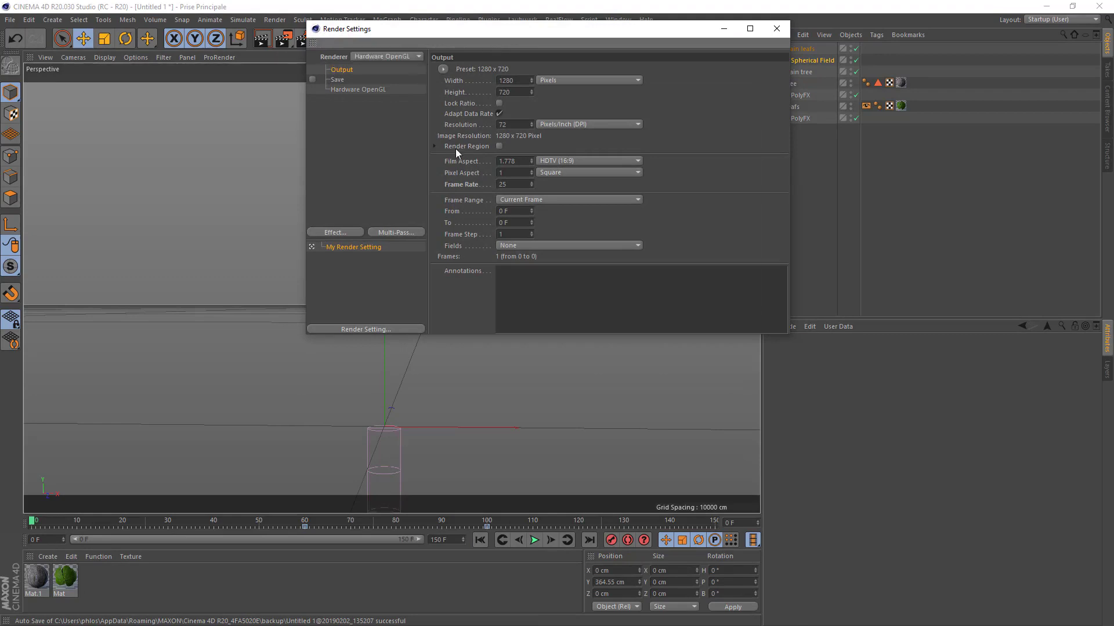
left_click(510, 200)
left_click(529, 235)
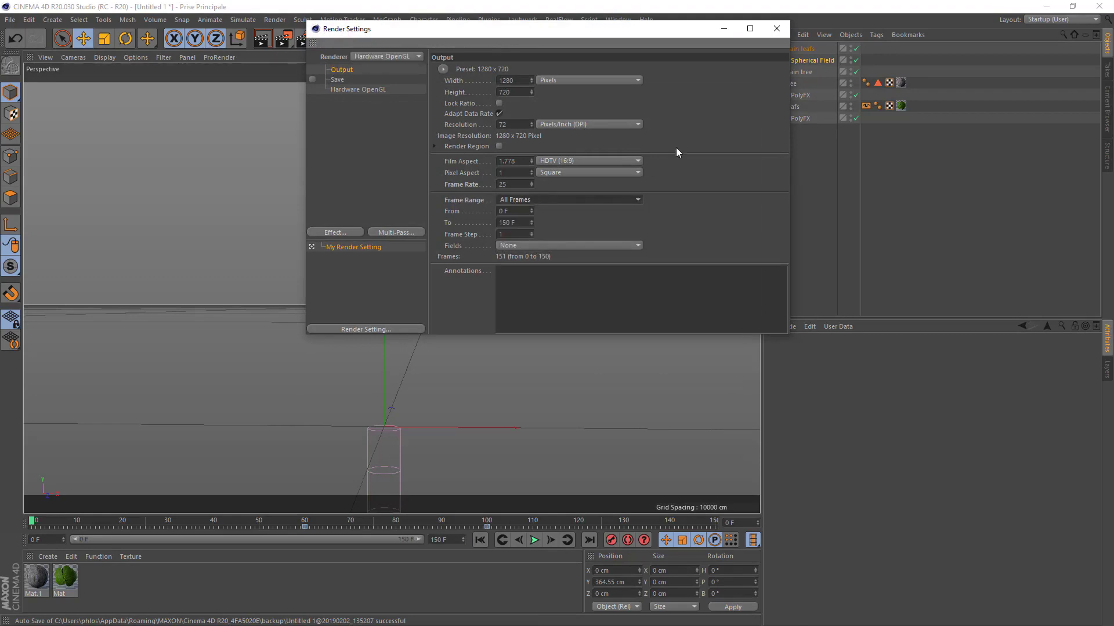
left_click(776, 29)
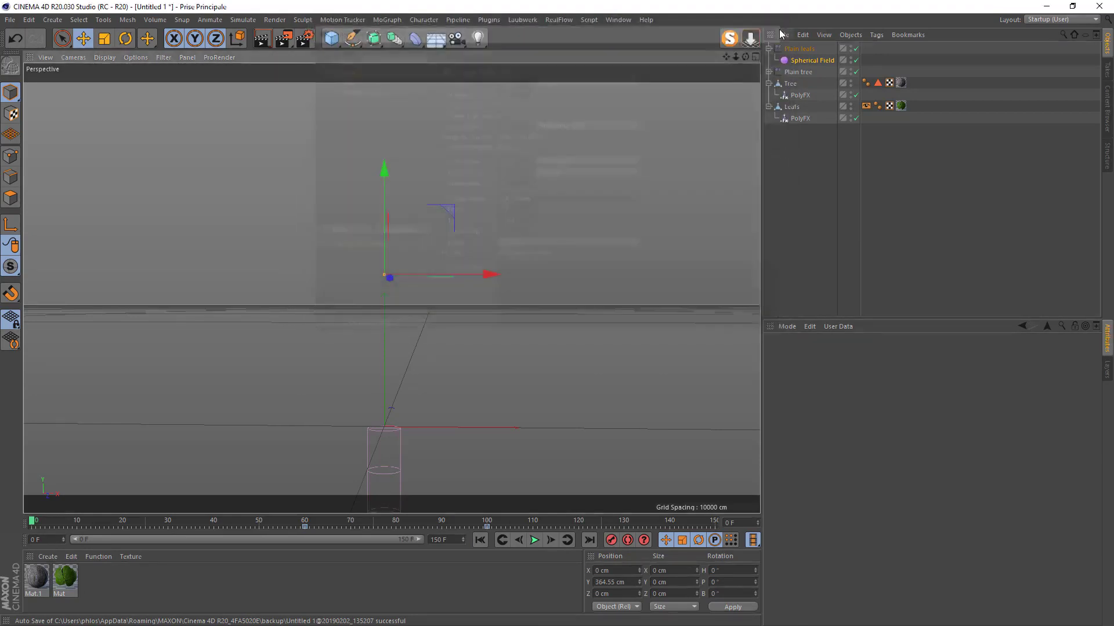
- Render the animation to the Picture Viewer and move the viewer window fully into view
left_click(284, 38)
left_click(581, 361)
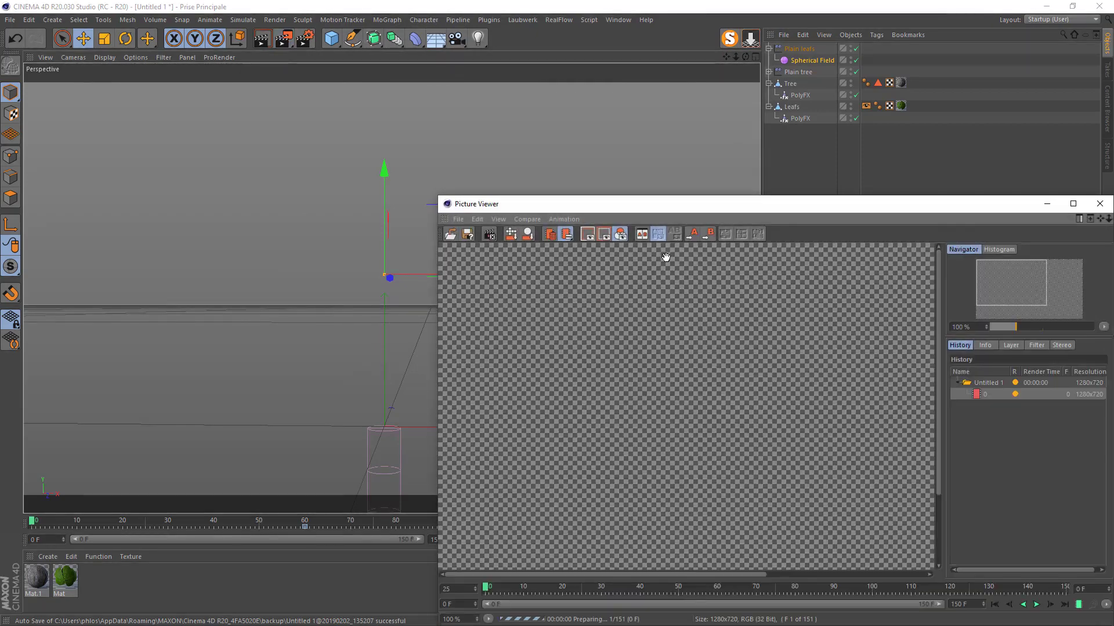
left_click_drag(662, 212, 390, 107)
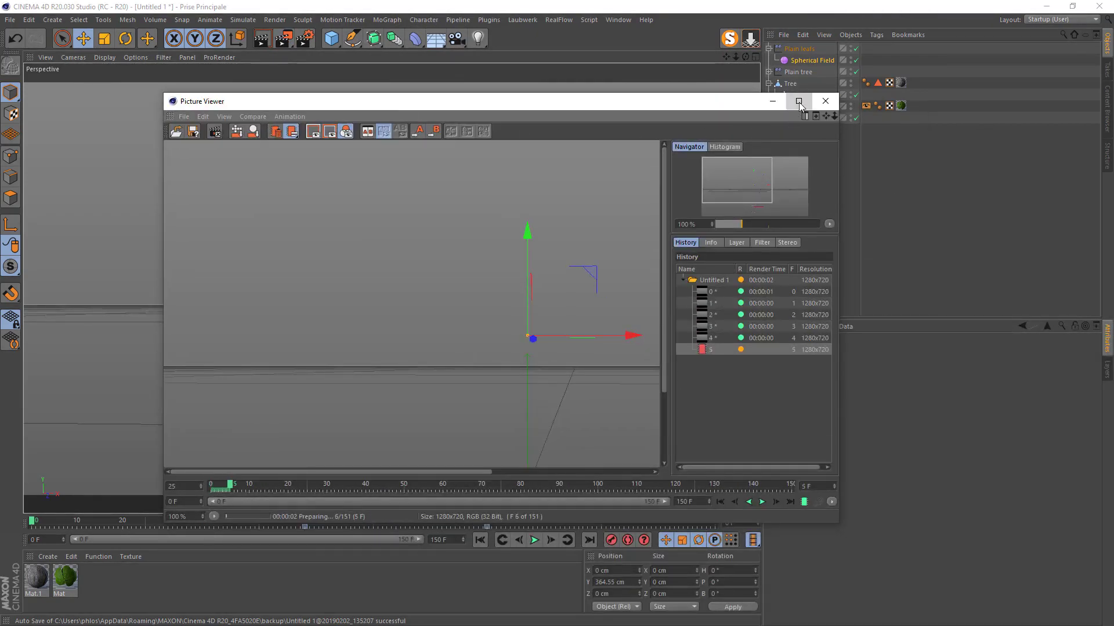
- Maximize the Picture Viewer window while the animation renders
left_click(790, 99)
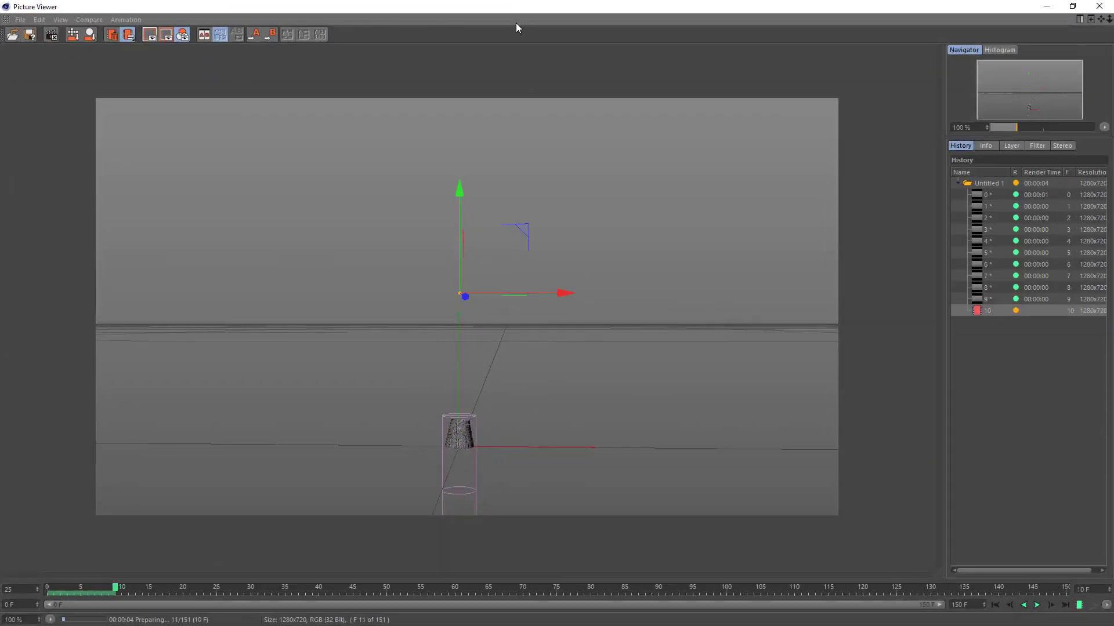
left_click_drag(516, 7, 1024, 459)
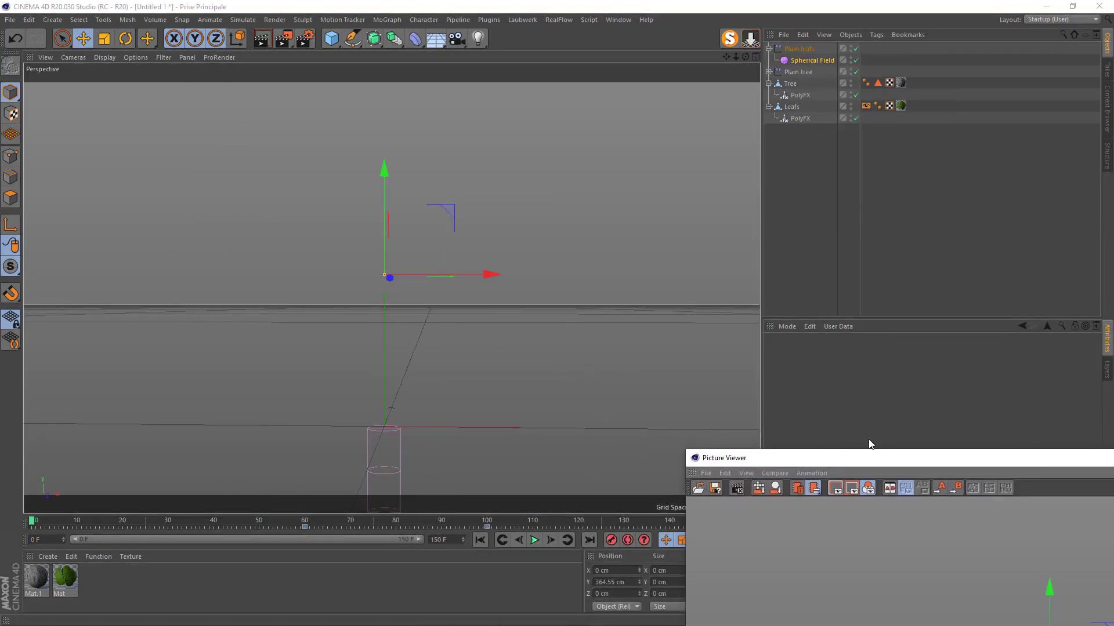
left_click_drag(874, 460, 380, 107)
left_click(824, 94)
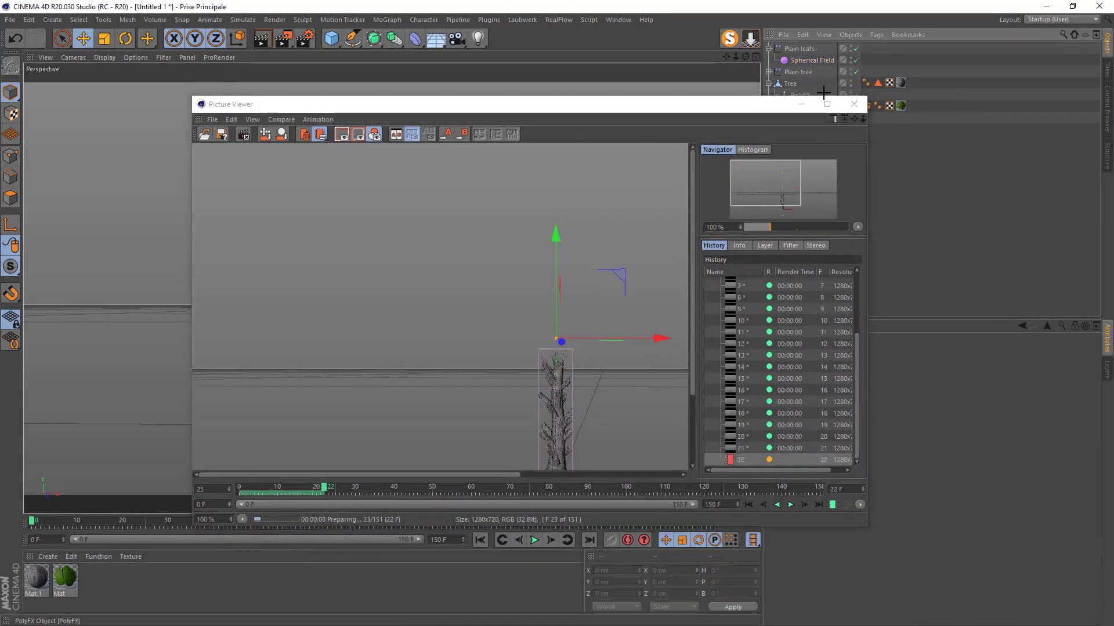
left_click(829, 105)
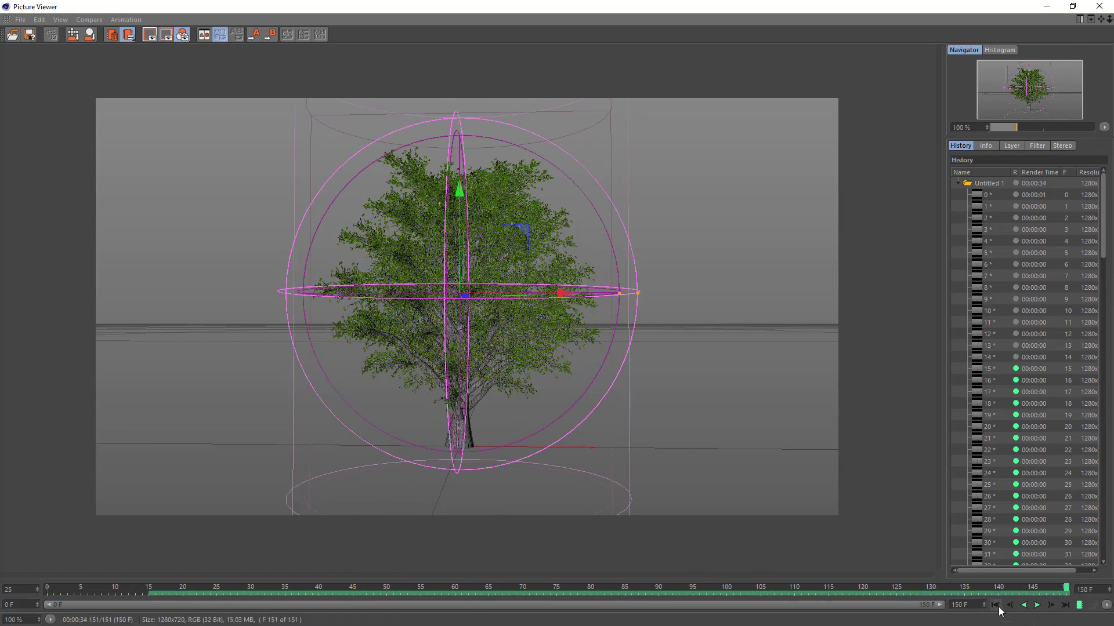
- Play and scrub through the rendered tree growth frames in the Picture Viewer, and close the viewer
left_click(1037, 606)
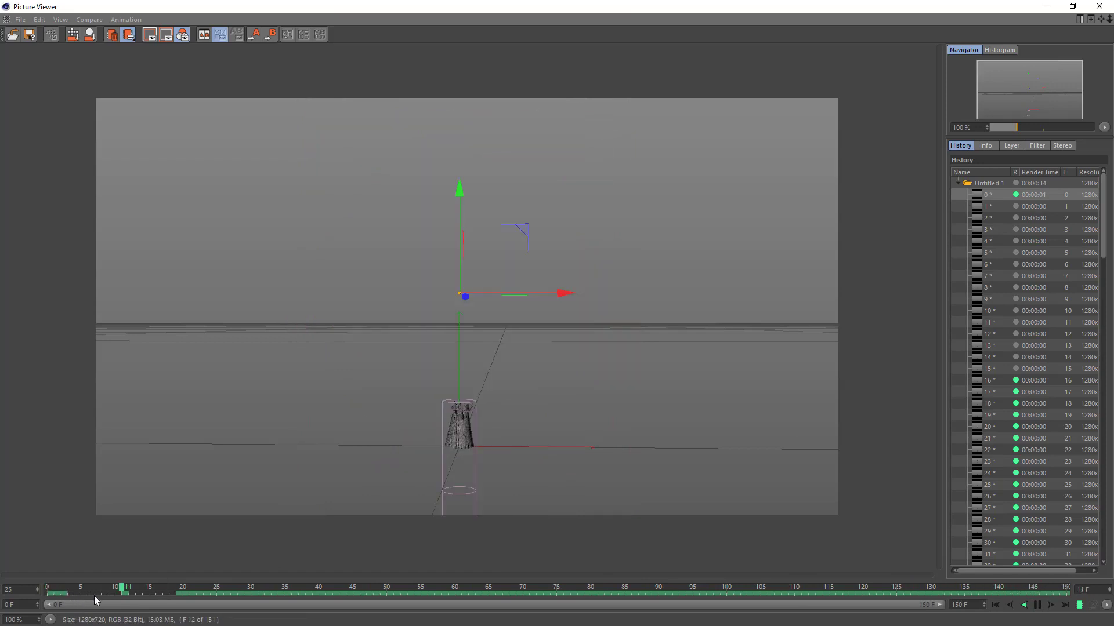
left_click(489, 594)
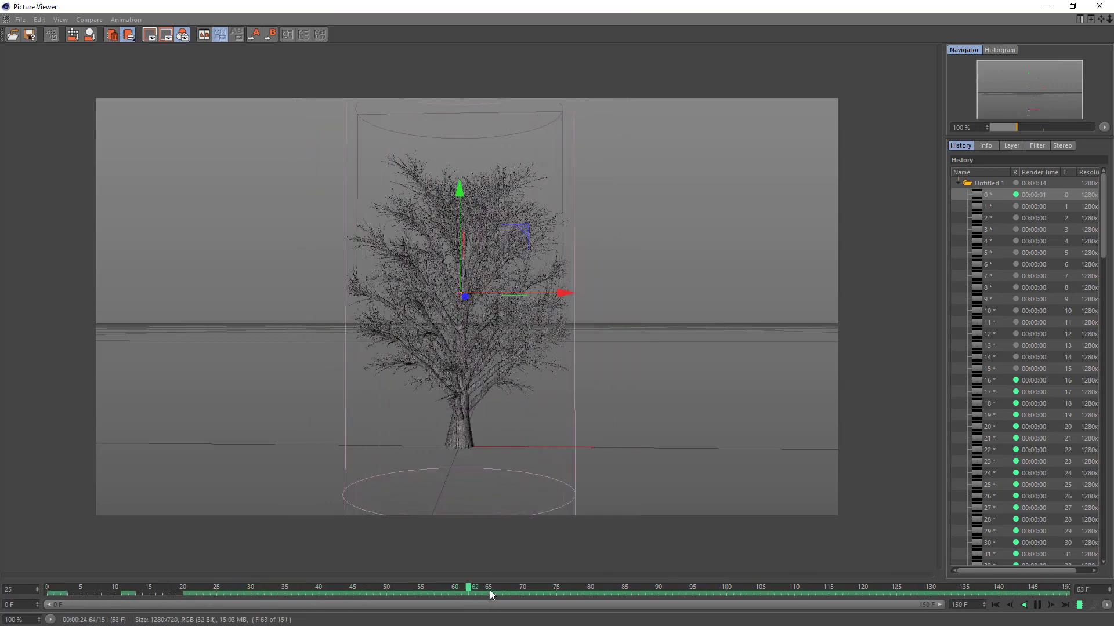
left_click_drag(488, 588, 72, 597)
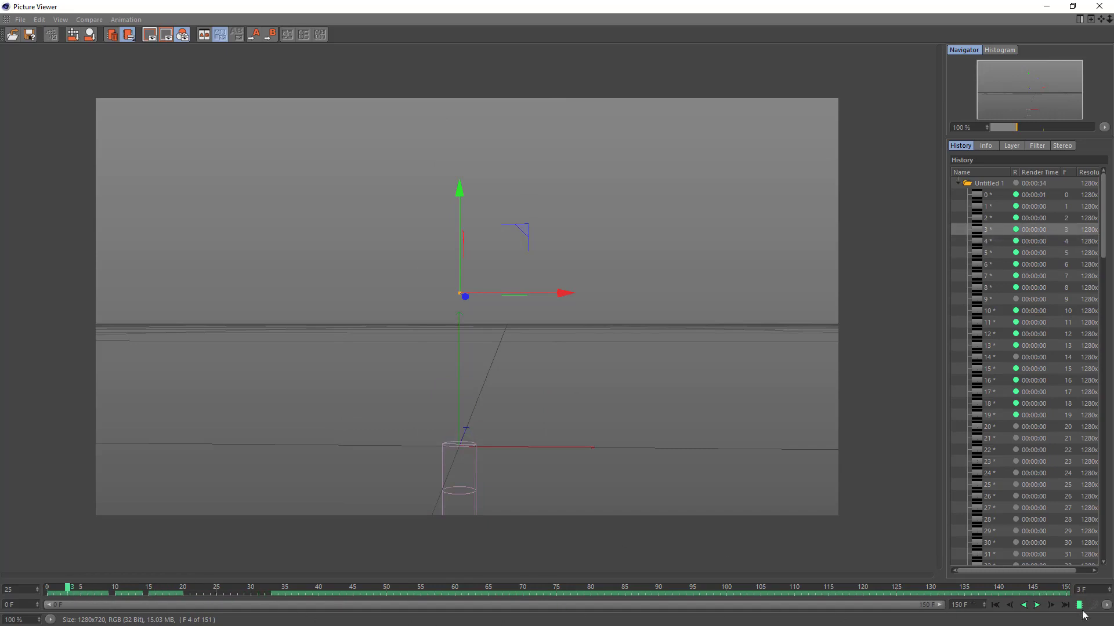
left_click(1037, 606)
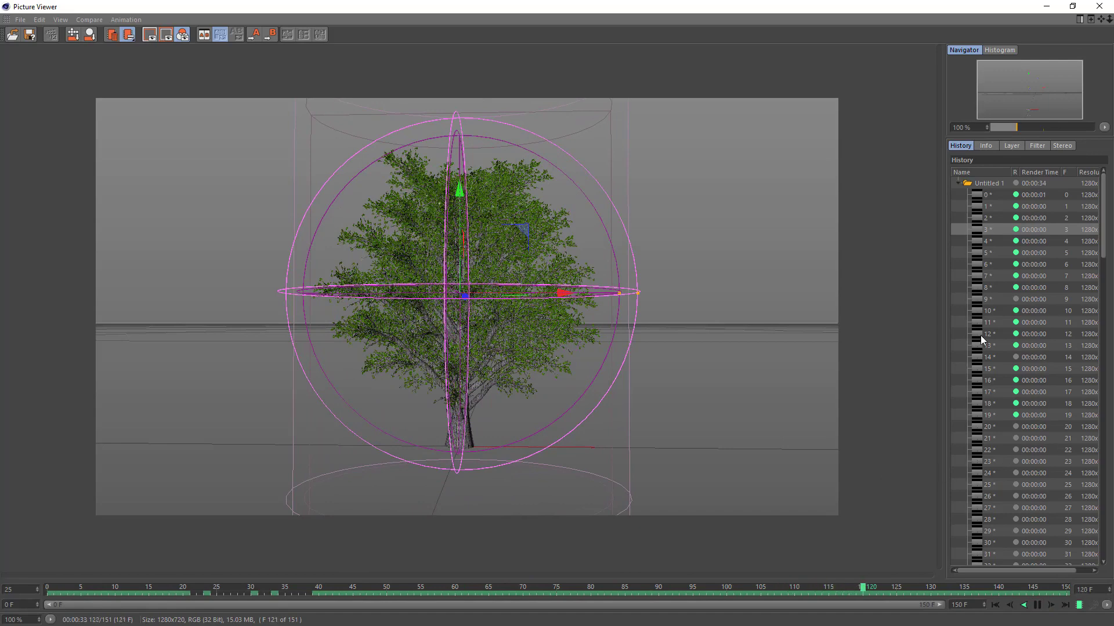
left_click(1107, 6)
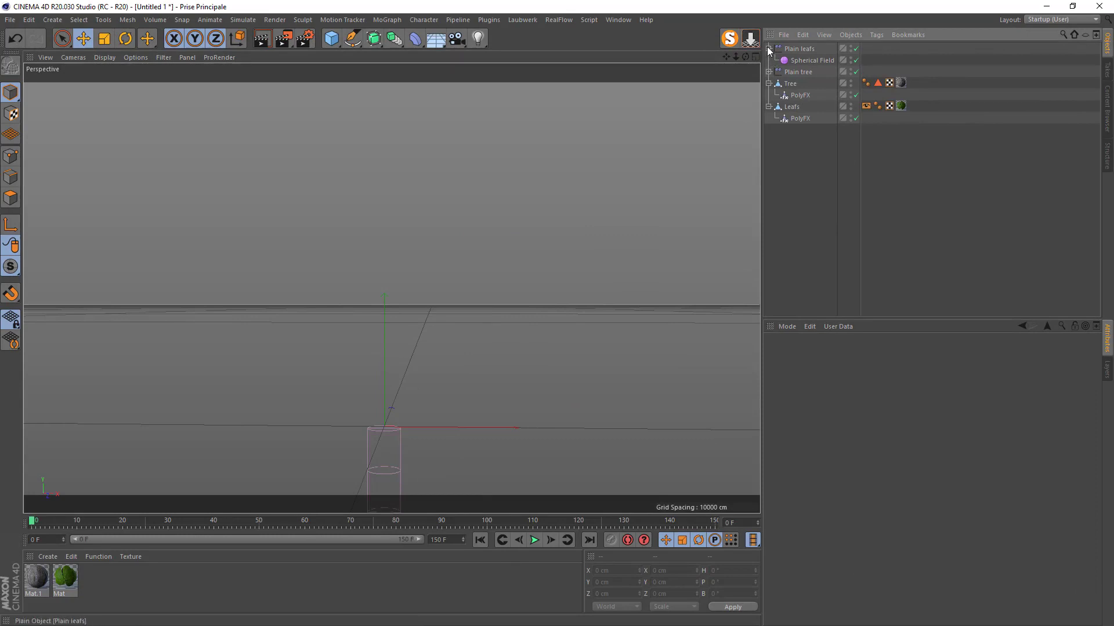
- Add a Null named "tree", group all the existing scene objects under it, and collapse the group
left_click(332, 38)
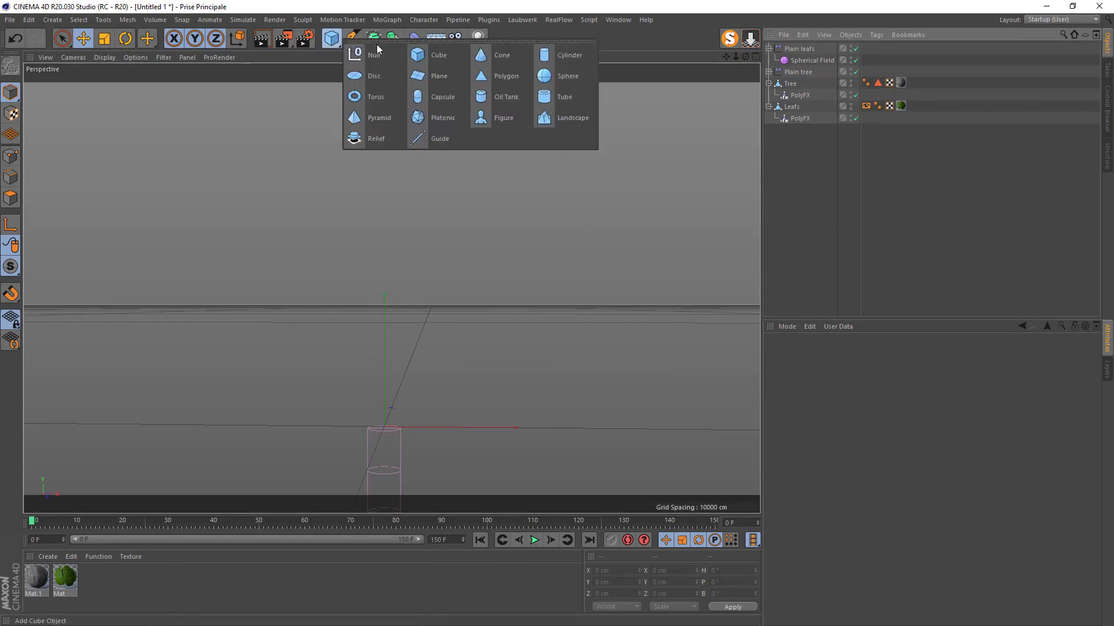
left_click(376, 55)
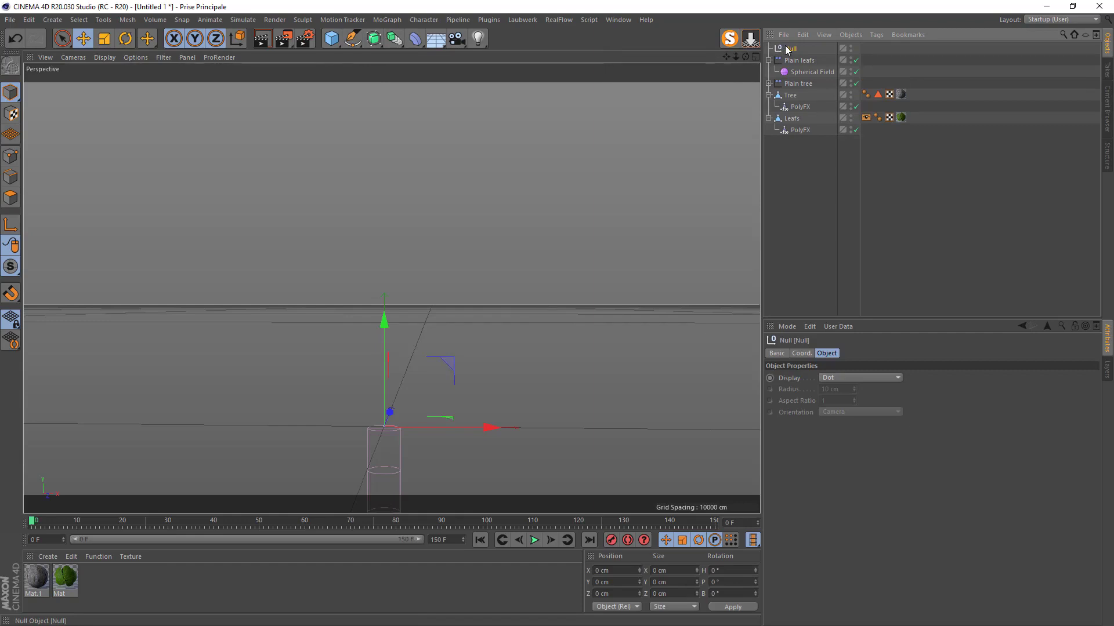
double_click(790, 49)
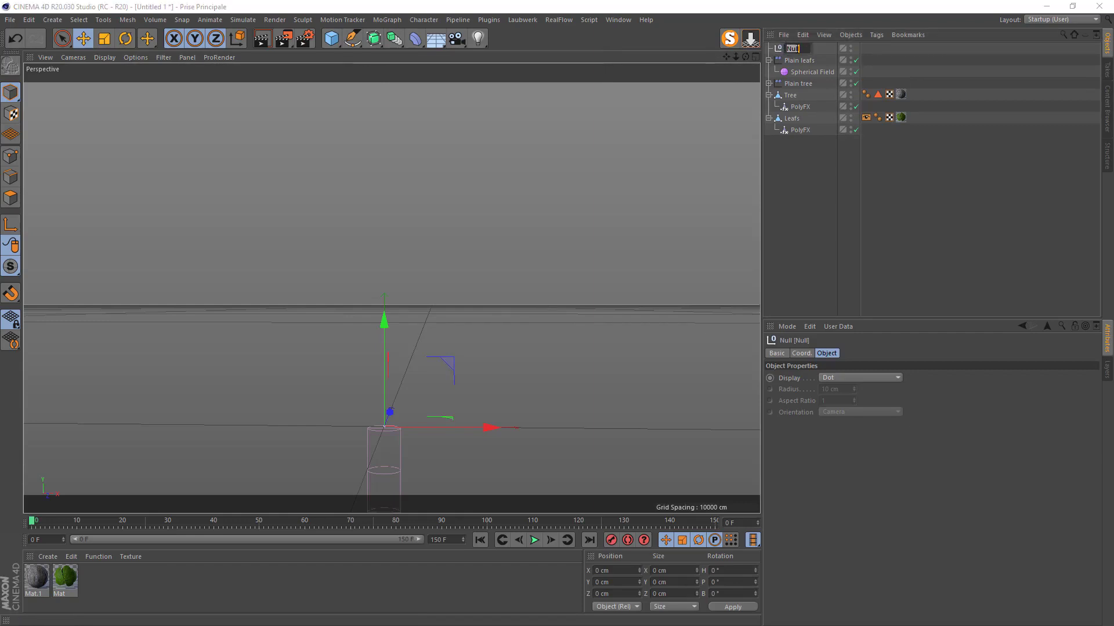
left_click(797, 51)
type("tree")
key("Return")
left_click_drag(810, 179, 789, 51)
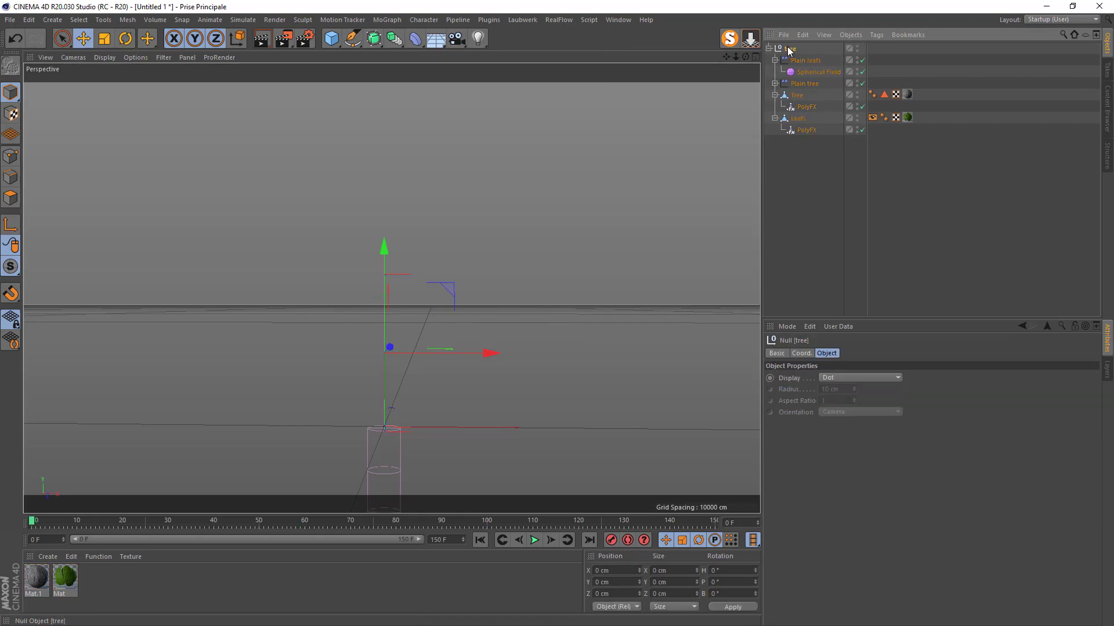
left_click(769, 48)
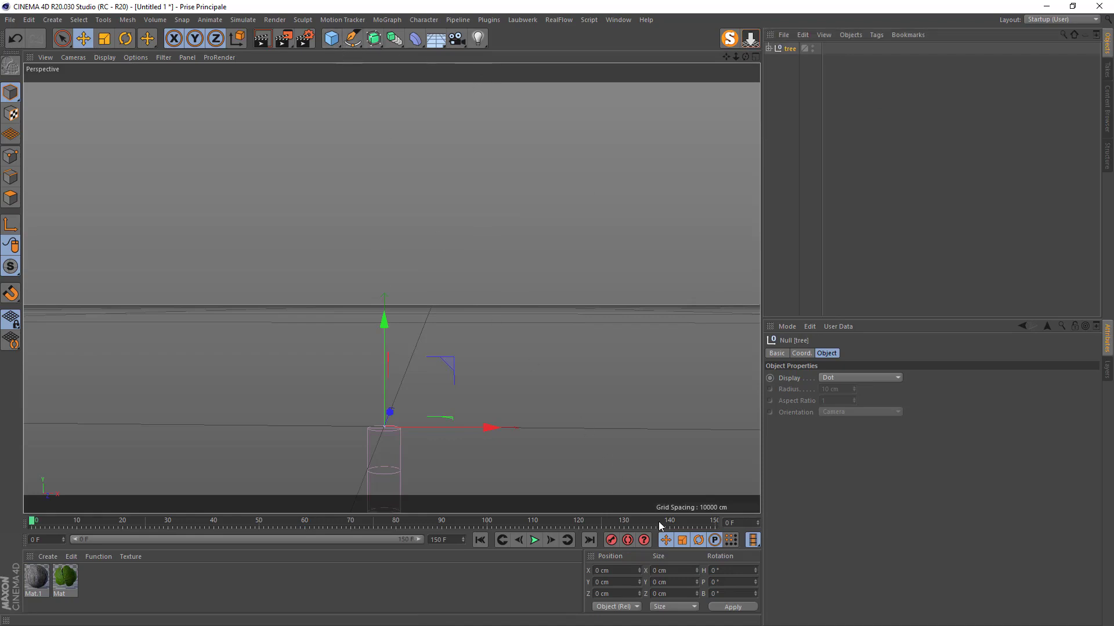
- Go to frame 150 and add a Cylinder with a radius of 450 cm at the tree's base
left_click_drag(659, 526, 717, 529)
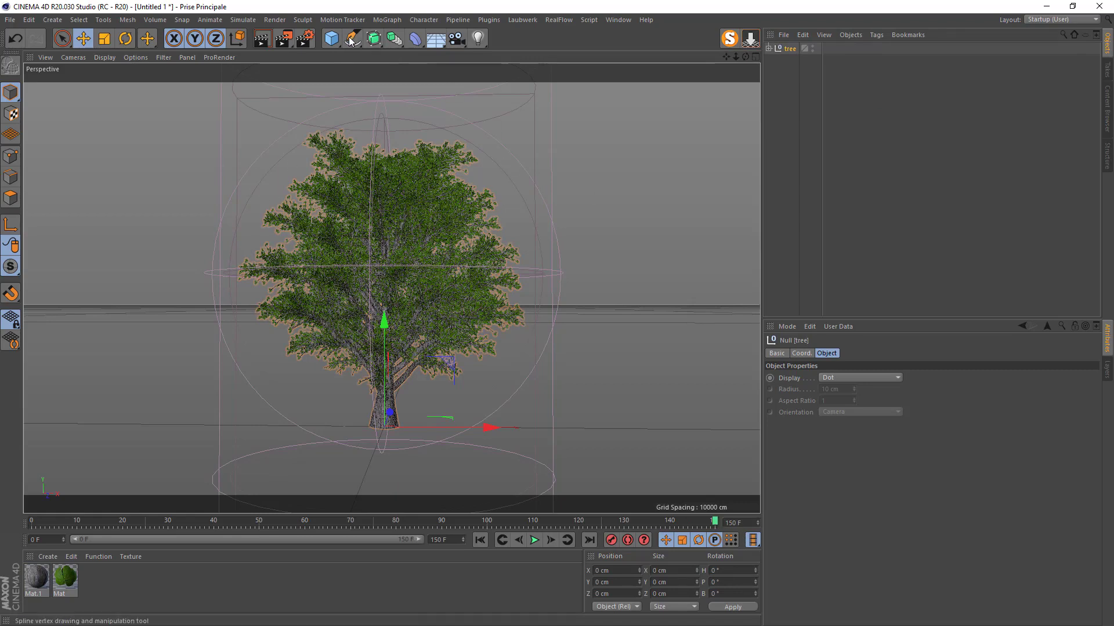
left_click(332, 38)
left_click(563, 65)
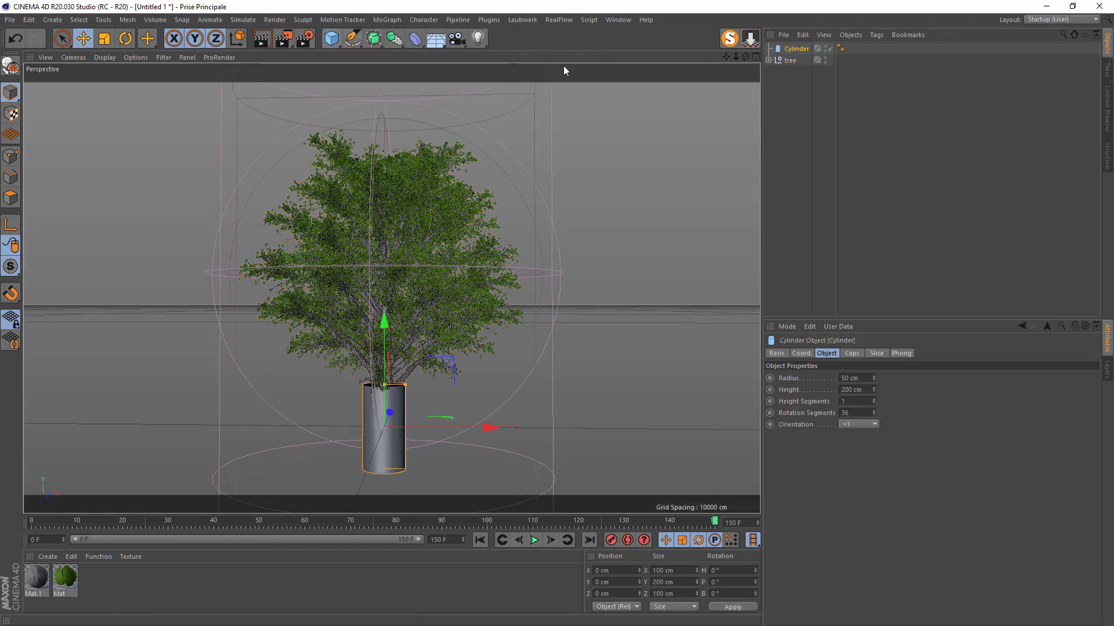
left_click(866, 394)
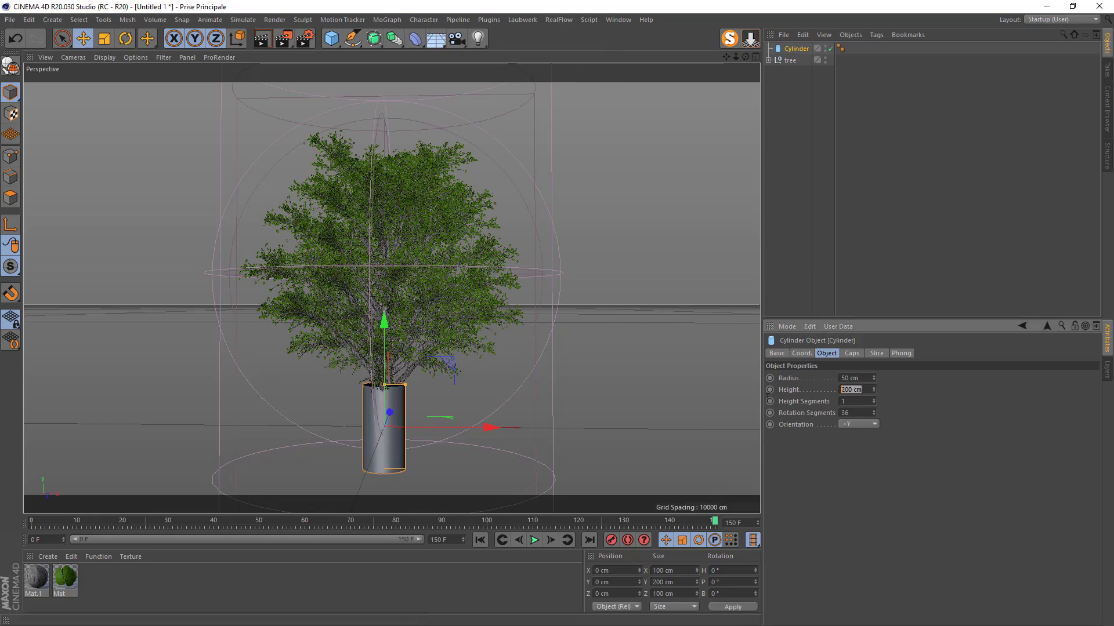
left_click(860, 378)
left_click_drag(827, 379, 781, 386)
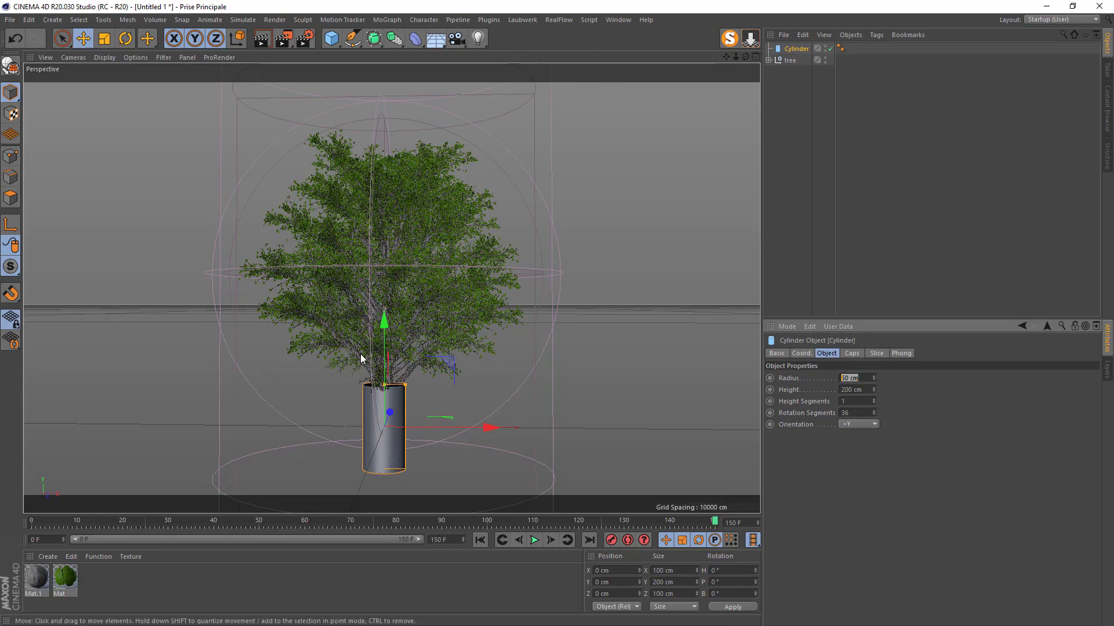
type("450")
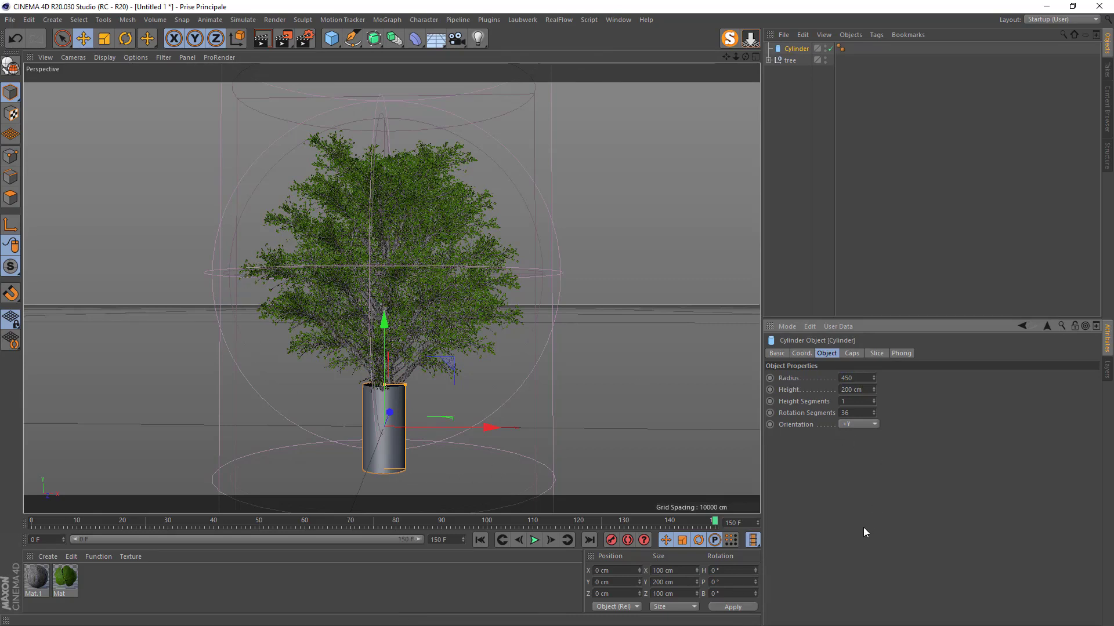
key("Return")
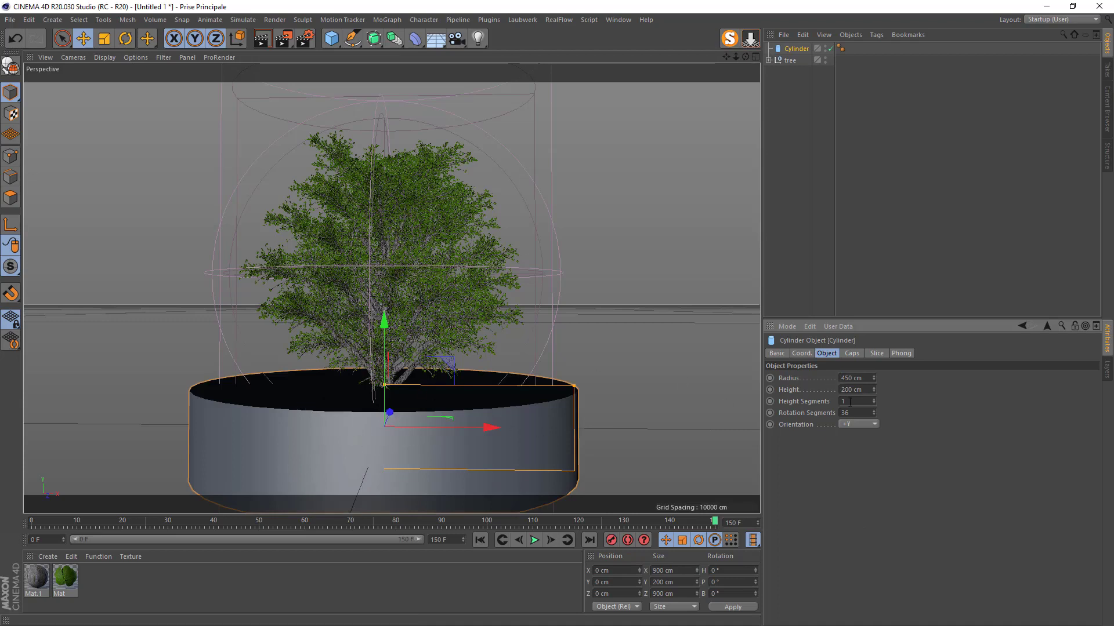
- Set the cylinder's height to 50 cm and its rotation segments to 72
double_click(853, 390)
type("50")
key("Return")
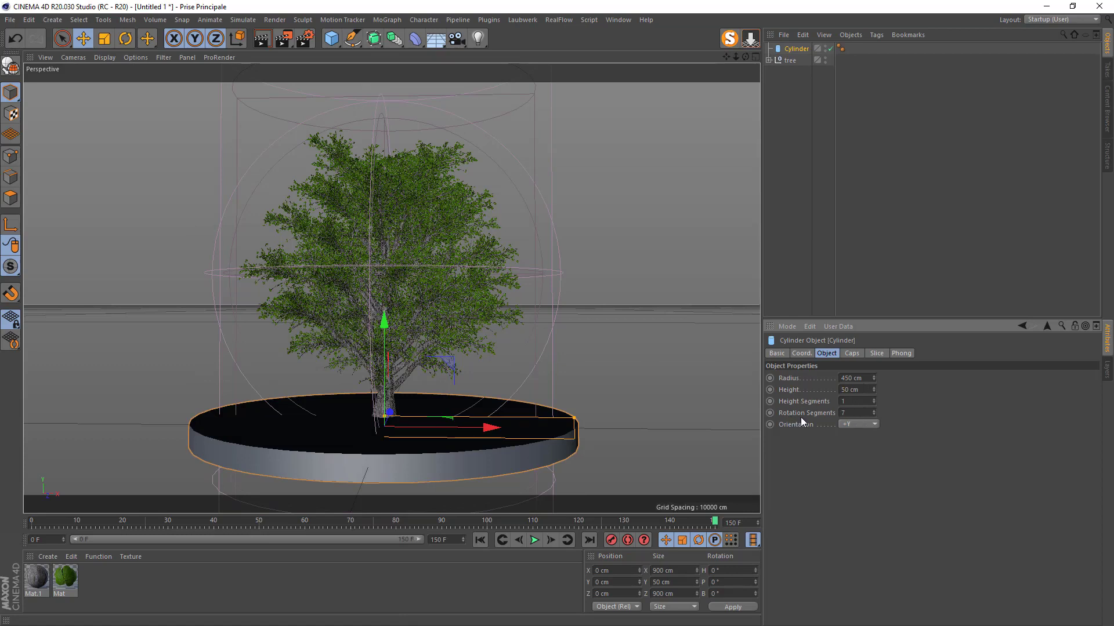
key("Return")
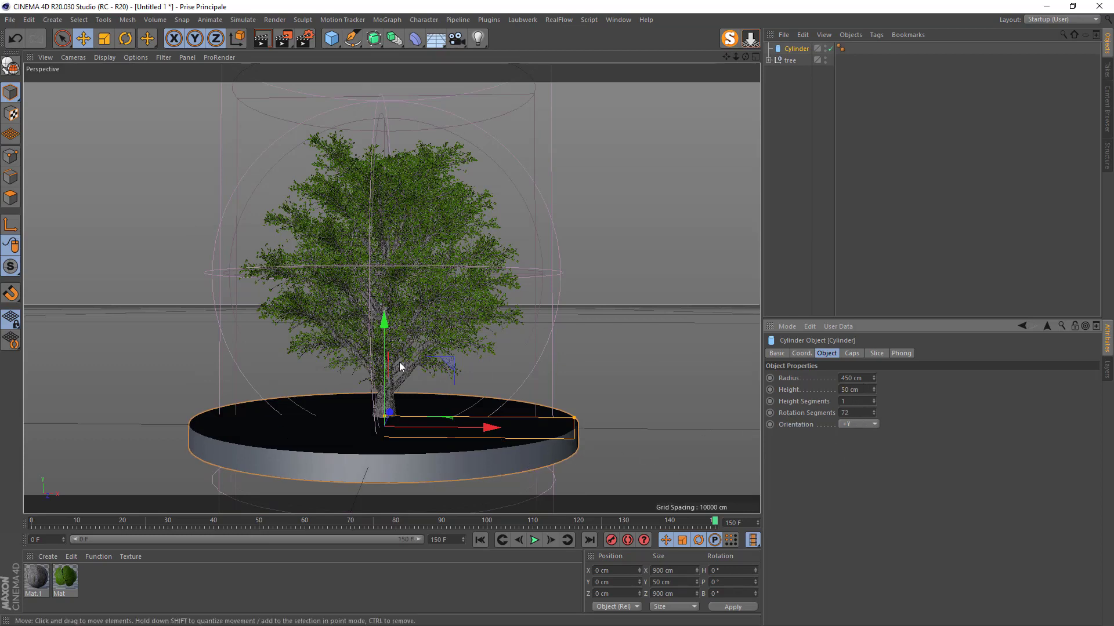
- Fillet the cylinder's caps with a 10 cm radius and drop the cylinder onto the floor
left_click(850, 354)
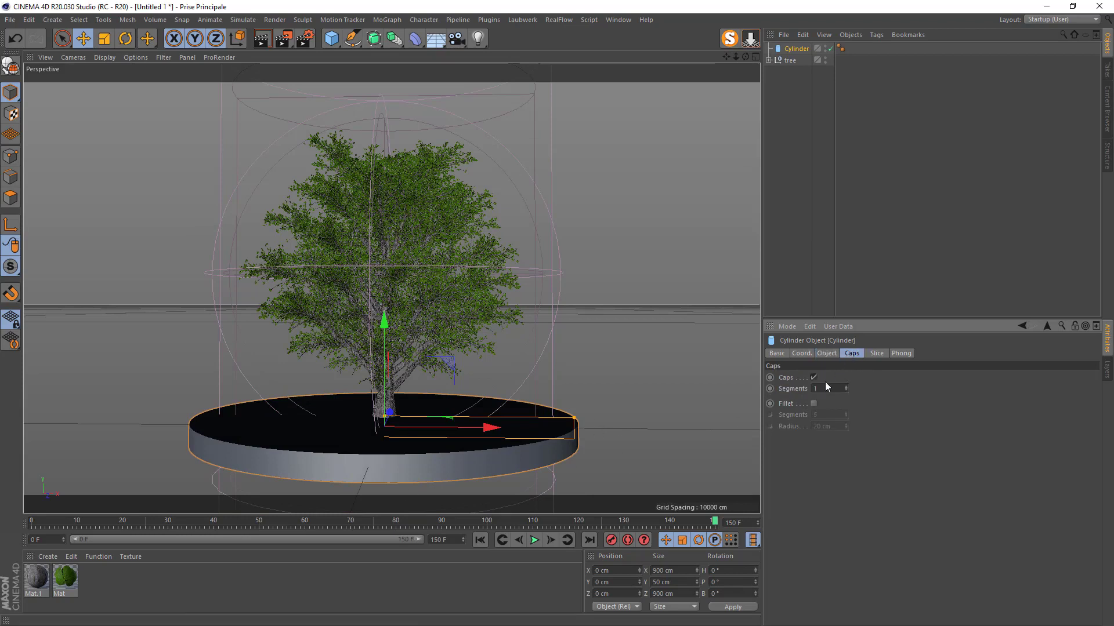
left_click(813, 404)
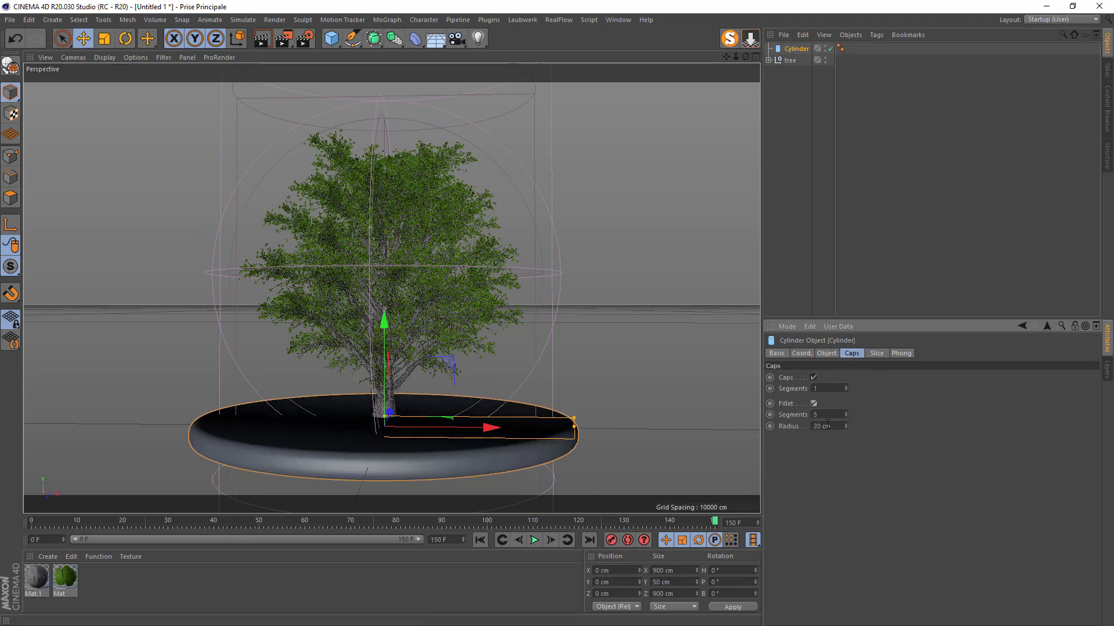
double_click(830, 427)
type("10")
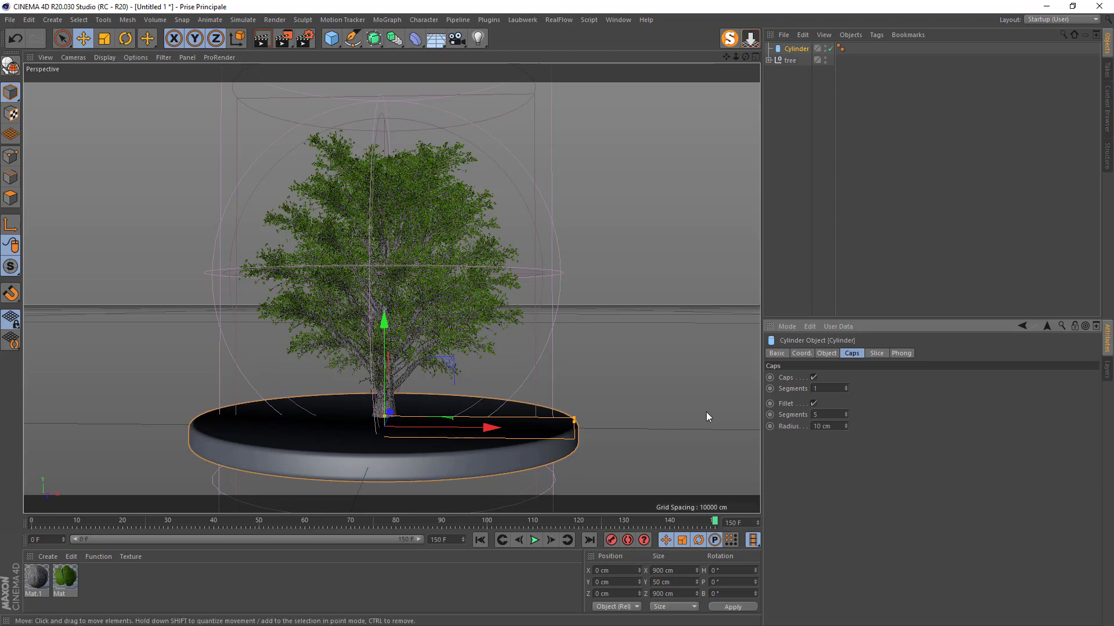
left_click(750, 39)
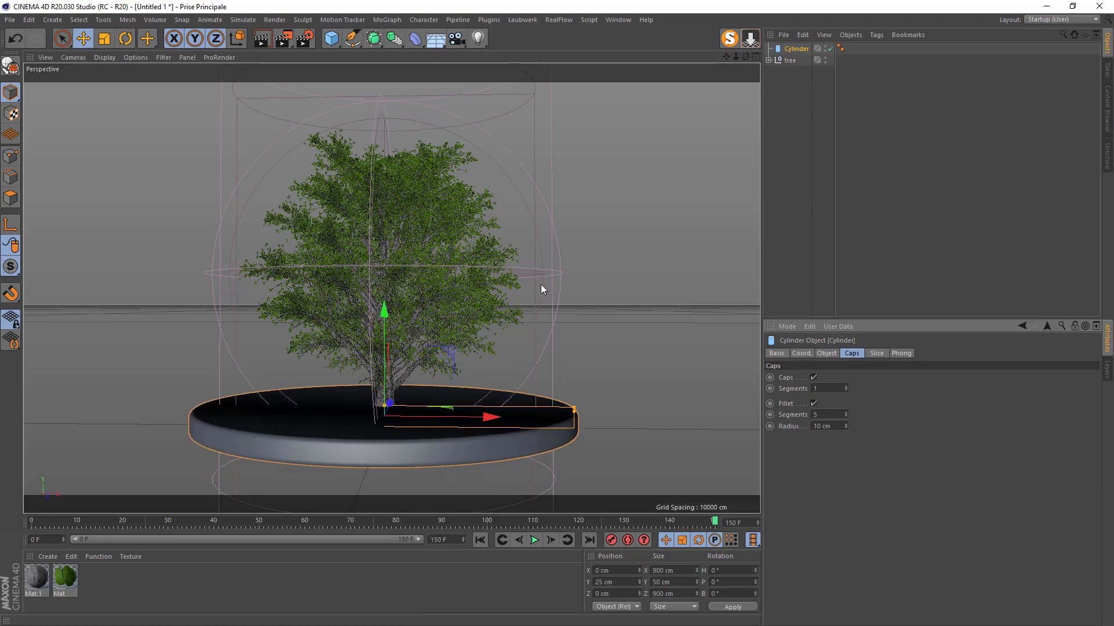
- Add a Torus around the trunk with 72 ring segments and raise it to a Y position of about 42.5 cm
left_click_drag(746, 57, 740, 113)
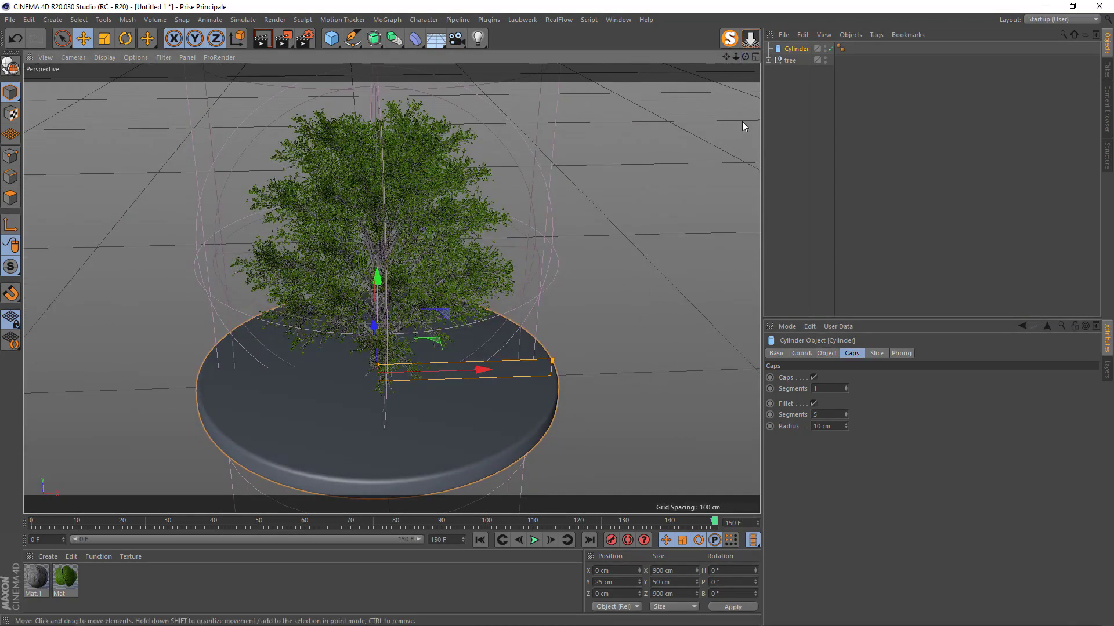
left_click_drag(746, 57, 745, 17)
left_click_drag(729, 55, 673, 266)
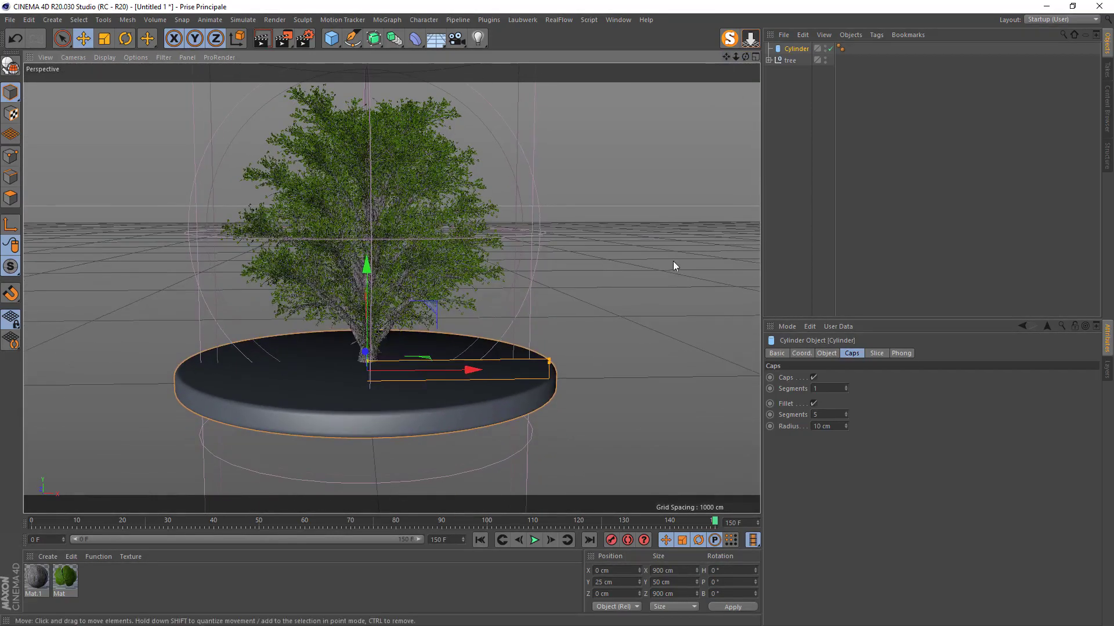
left_click(332, 38)
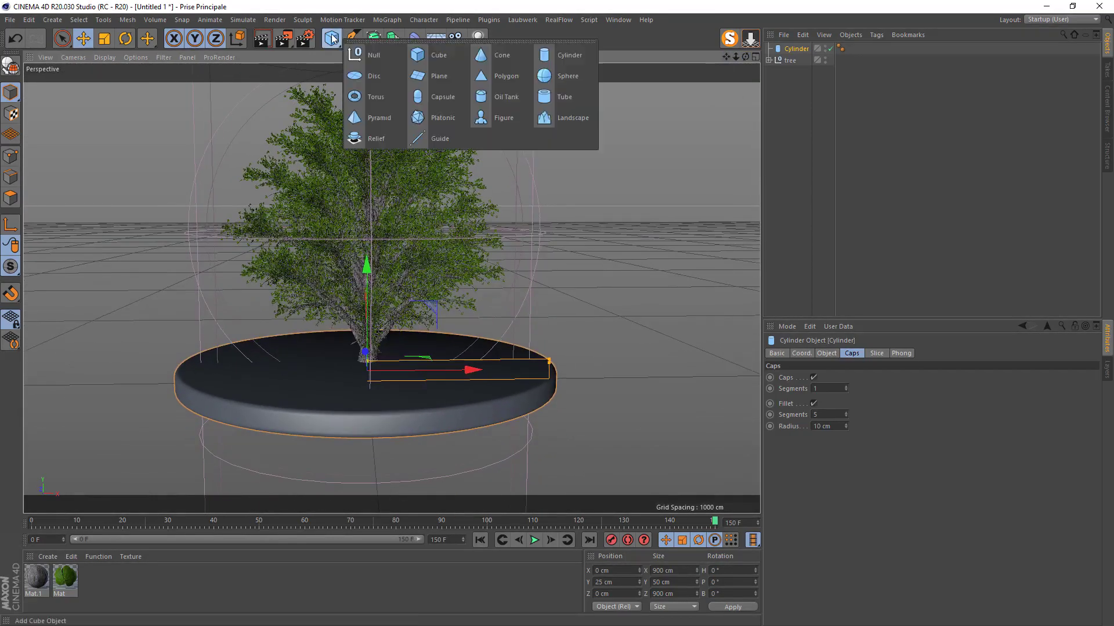
left_click(374, 98)
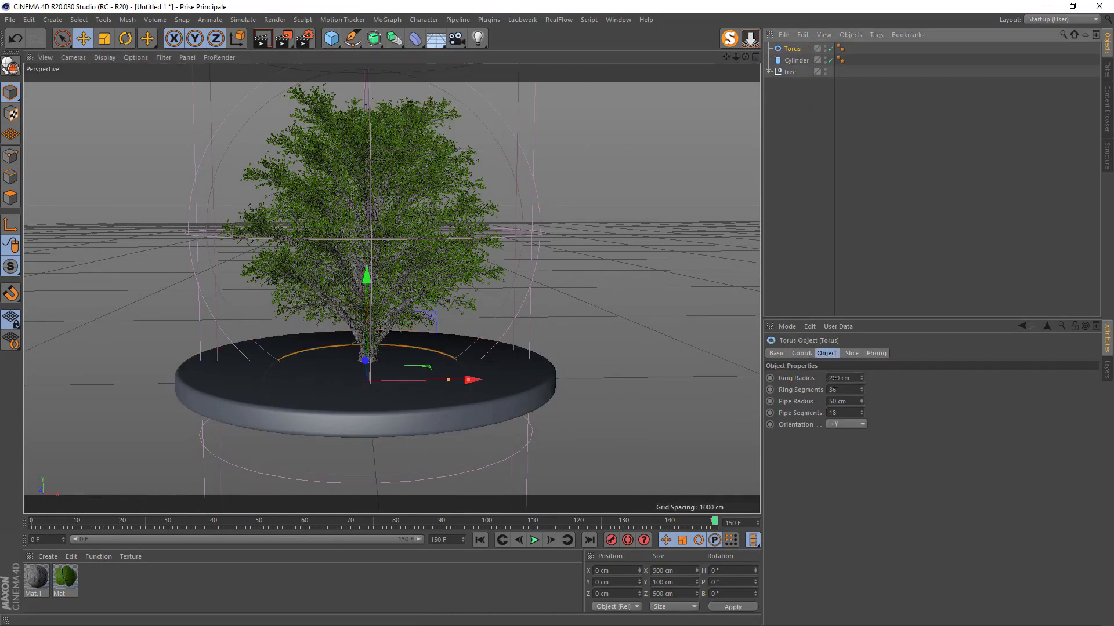
left_click_drag(835, 391, 801, 402)
type("72")
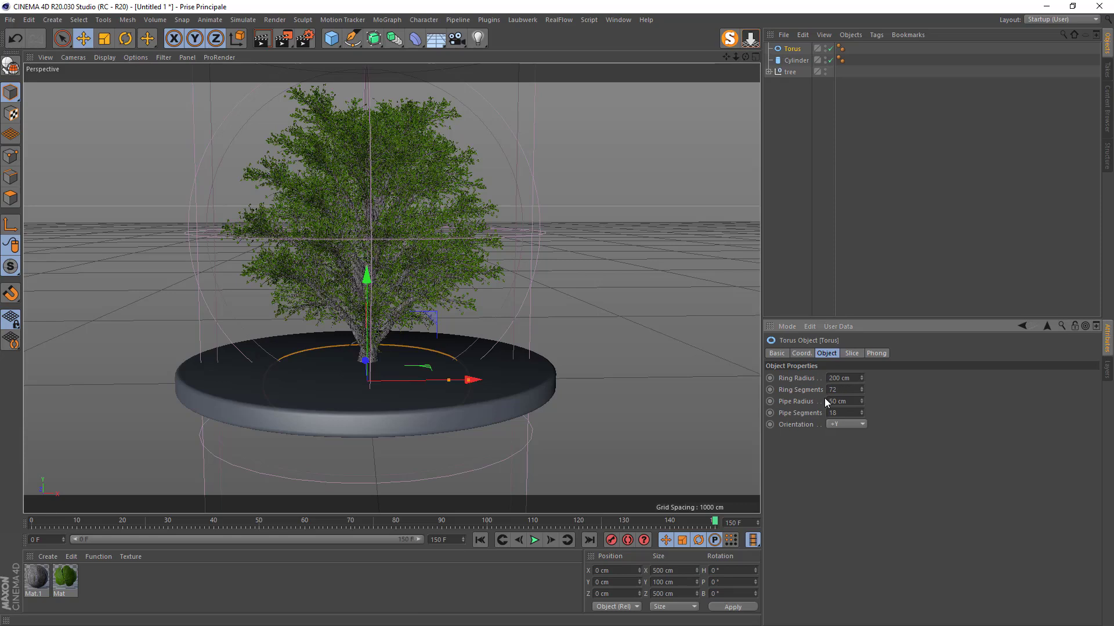
key("Return")
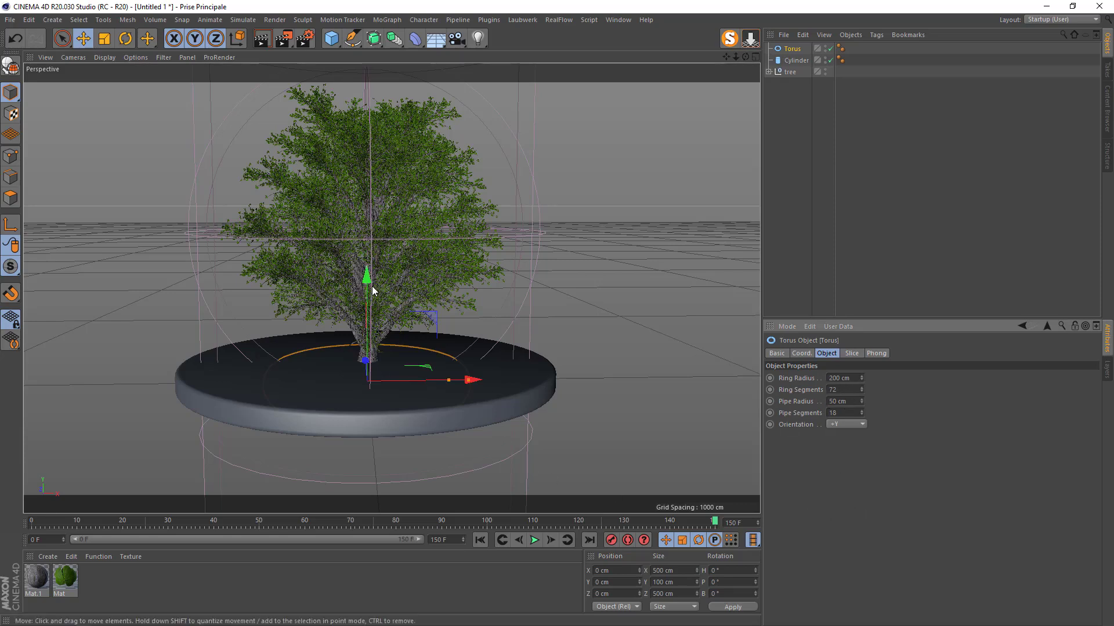
left_click_drag(367, 285, 367, 267)
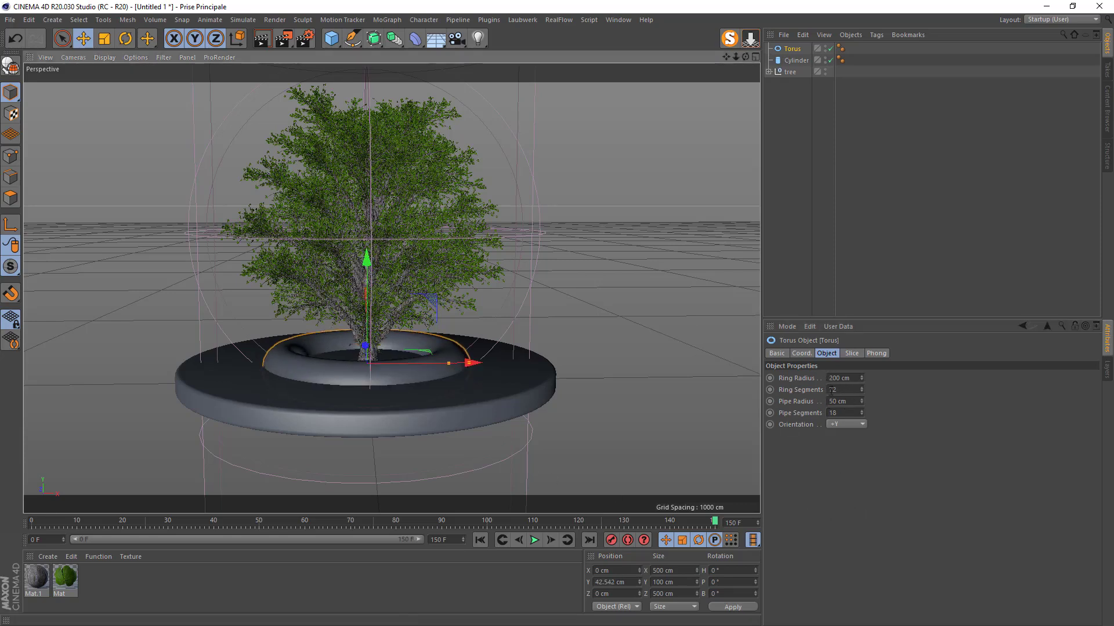
- Set the torus's ring radius to 450 cm, matching the cylinder's radius, and its pipe radius to 30 cm
double_click(850, 378)
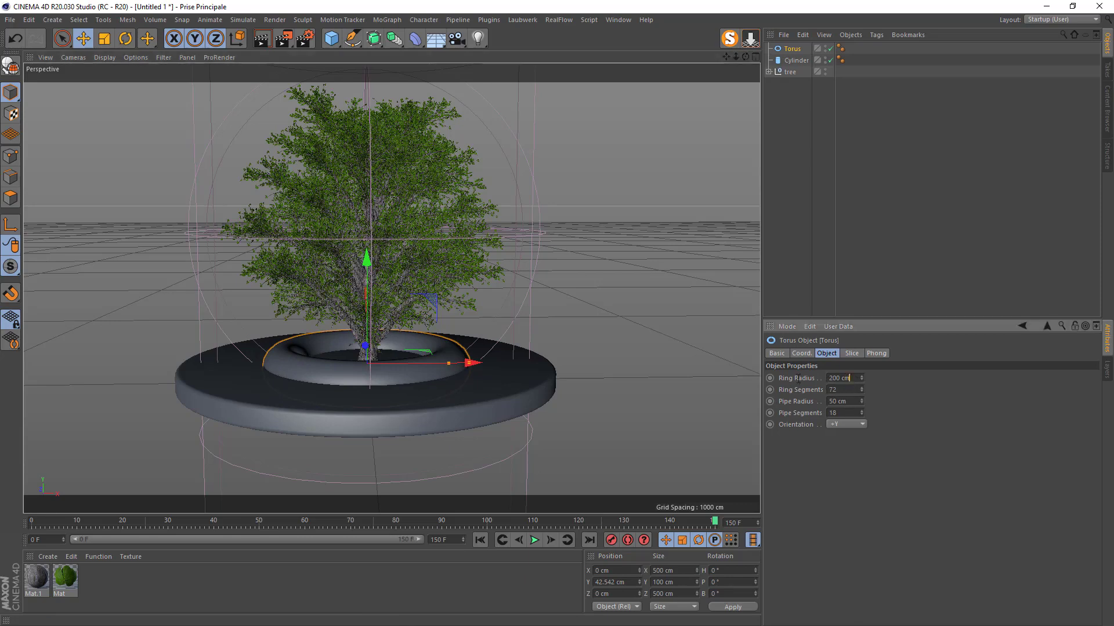
left_click(795, 60)
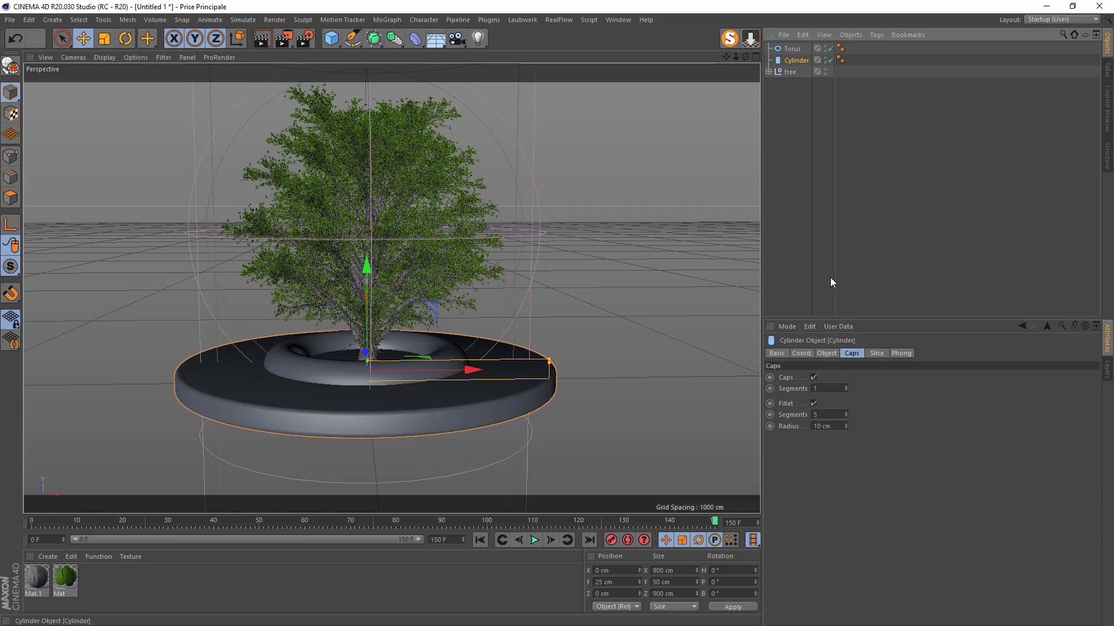
left_click(827, 353)
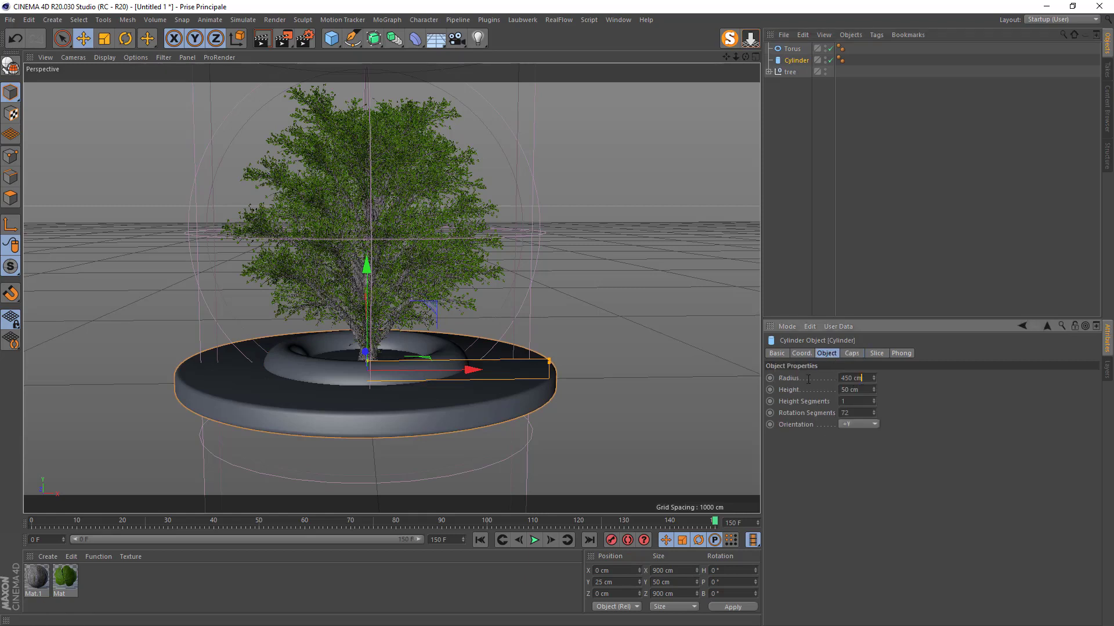
left_click(792, 48)
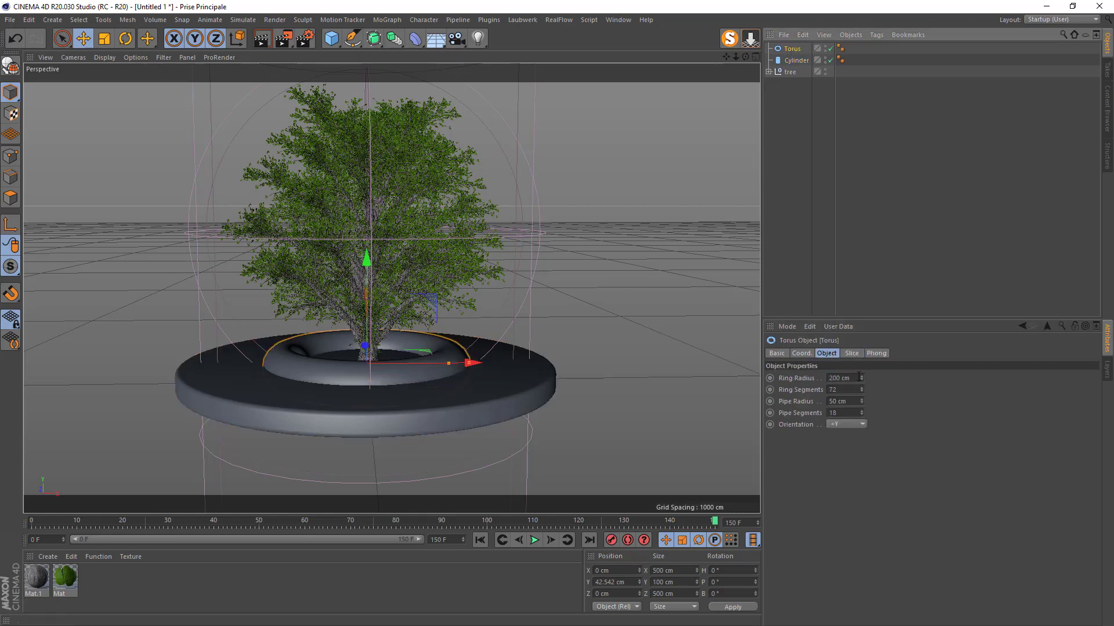
left_click(851, 379)
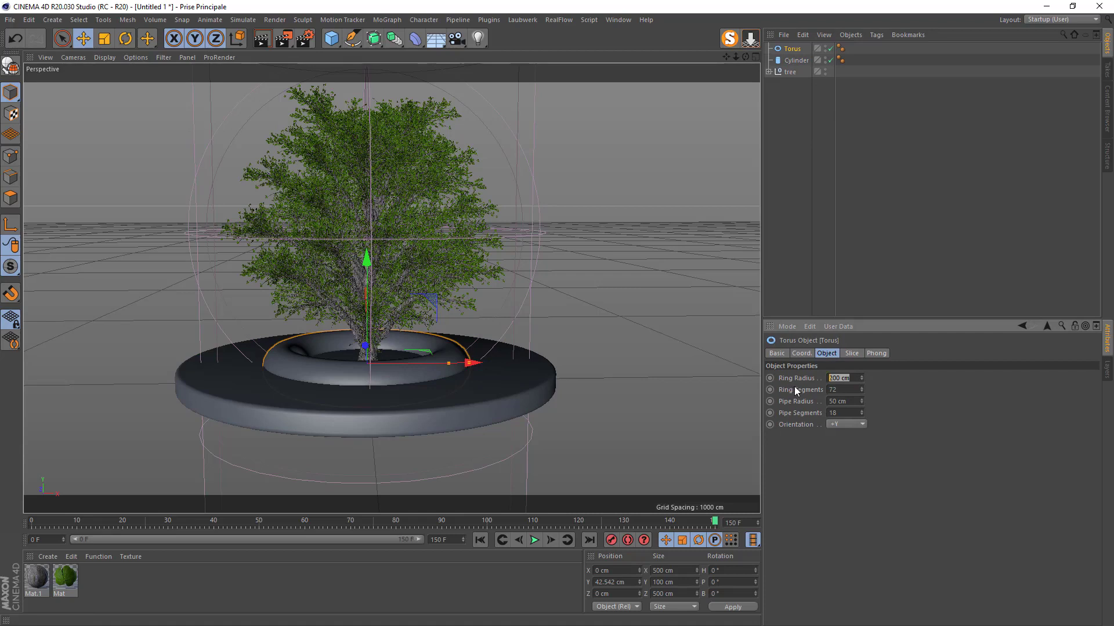
type("450")
key("Return")
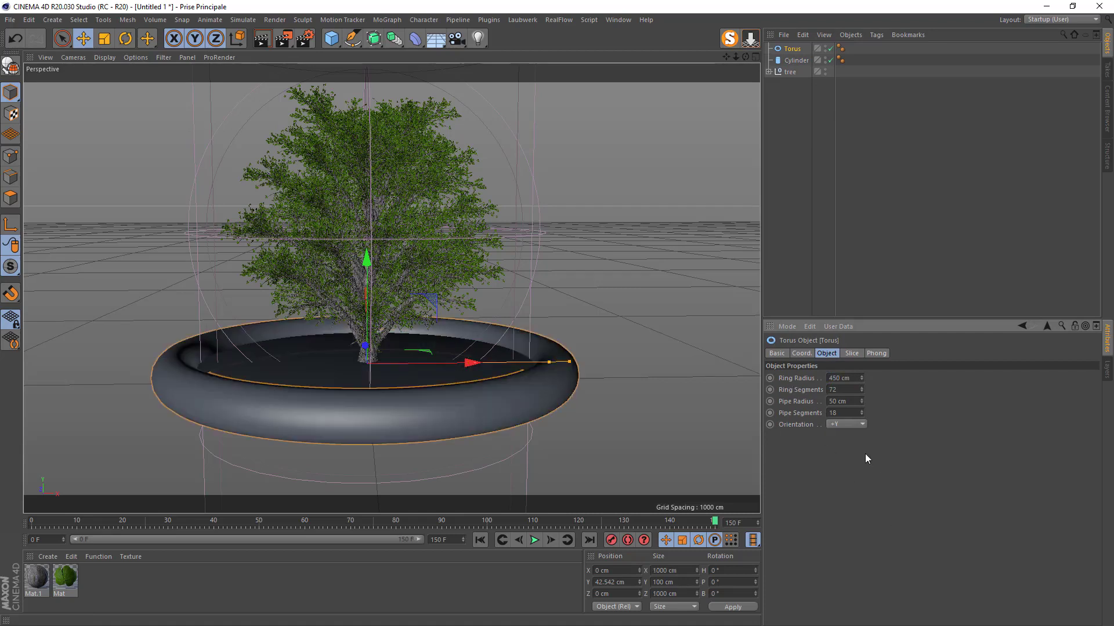
left_click(852, 402)
type("30")
key("Return")
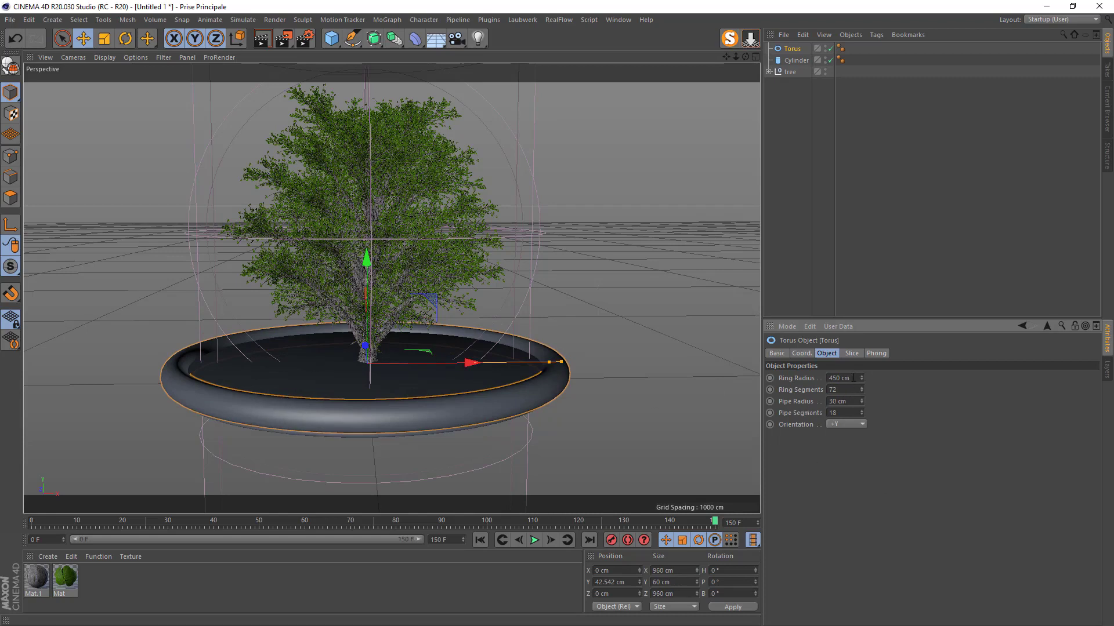
- Reduce the torus's ring radius to 430 cm and finally to 400 cm so it sits inside the cylinder's rim
left_click(854, 378)
type("430")
key("Return")
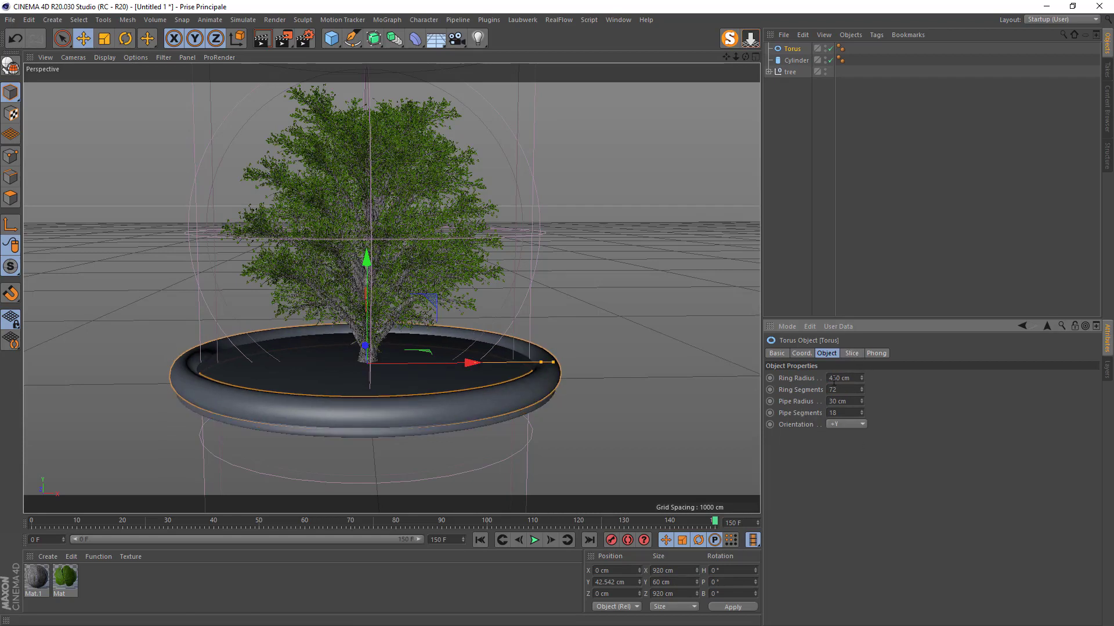
type("40")
key("Return")
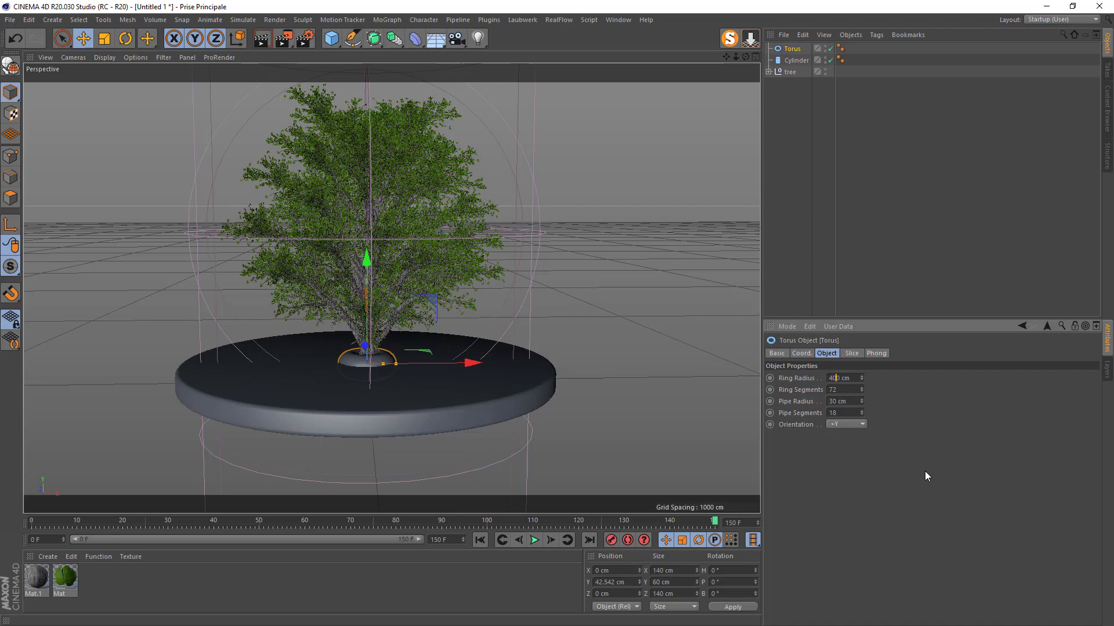
key("Return")
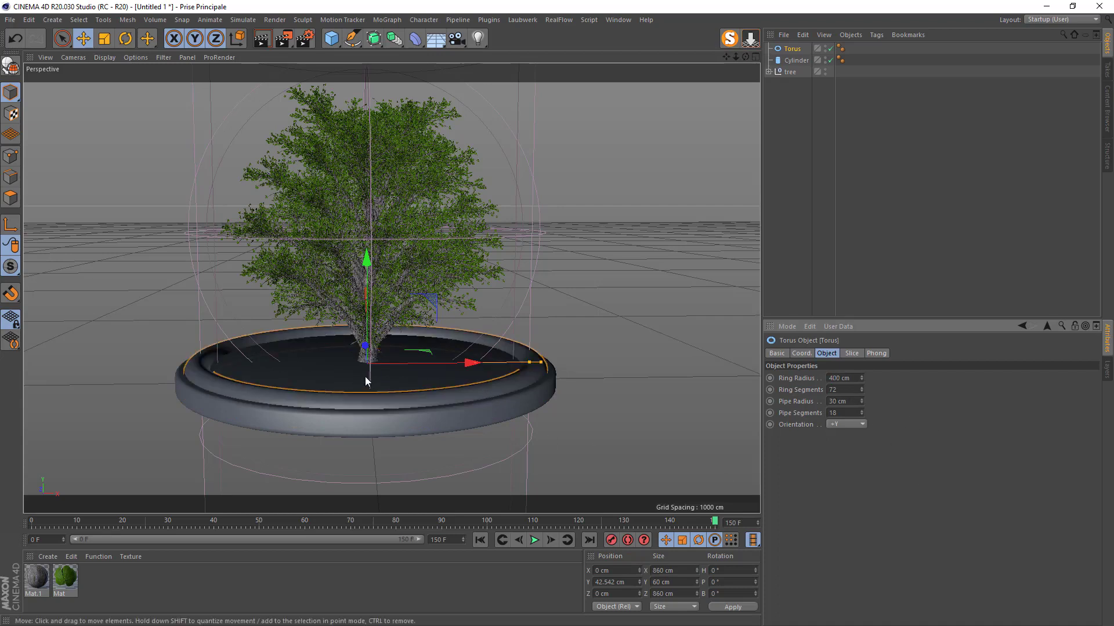
- Set the torus's Y position to 50 cm and check how it sits on the cylinder's edge
left_click(796, 354)
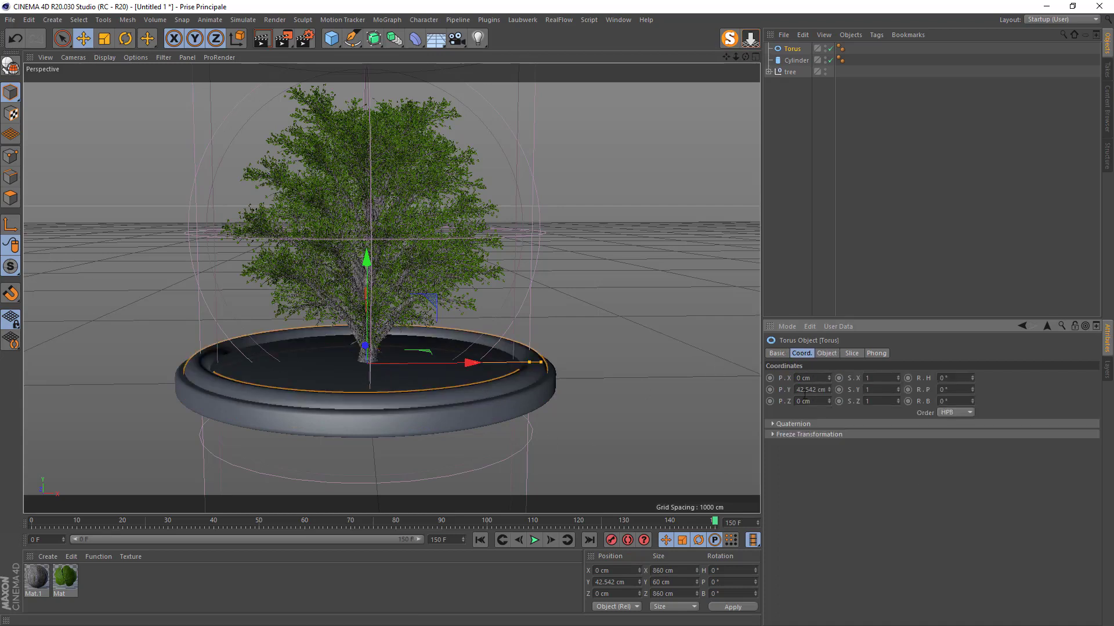
type("50")
key("Return")
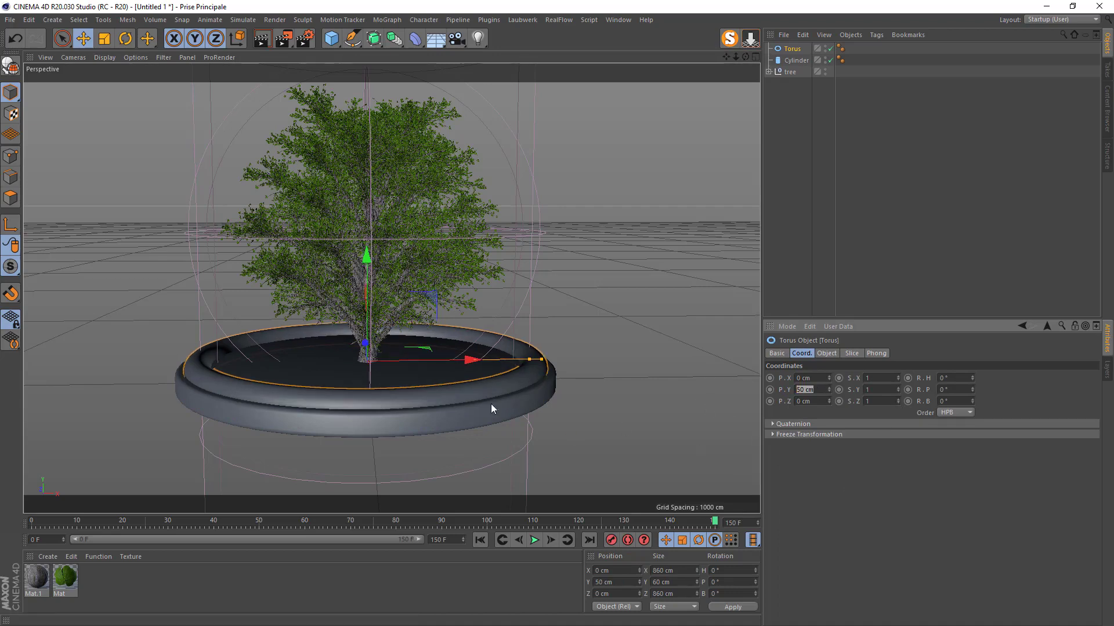
scroll(313, 406, "up", 8)
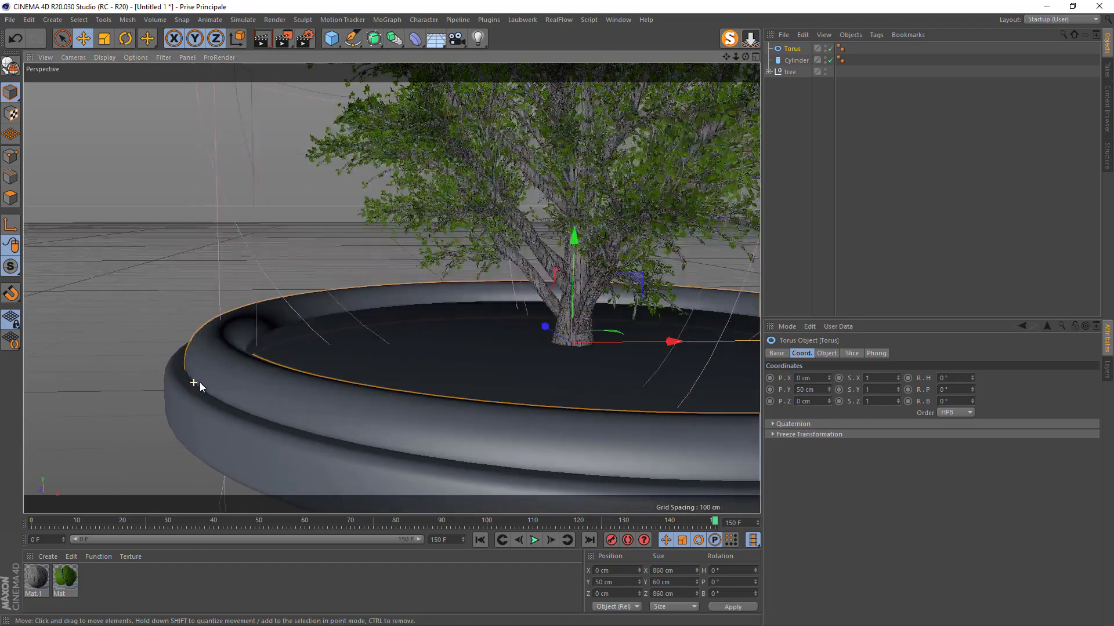
scroll(240, 390, "down", 10)
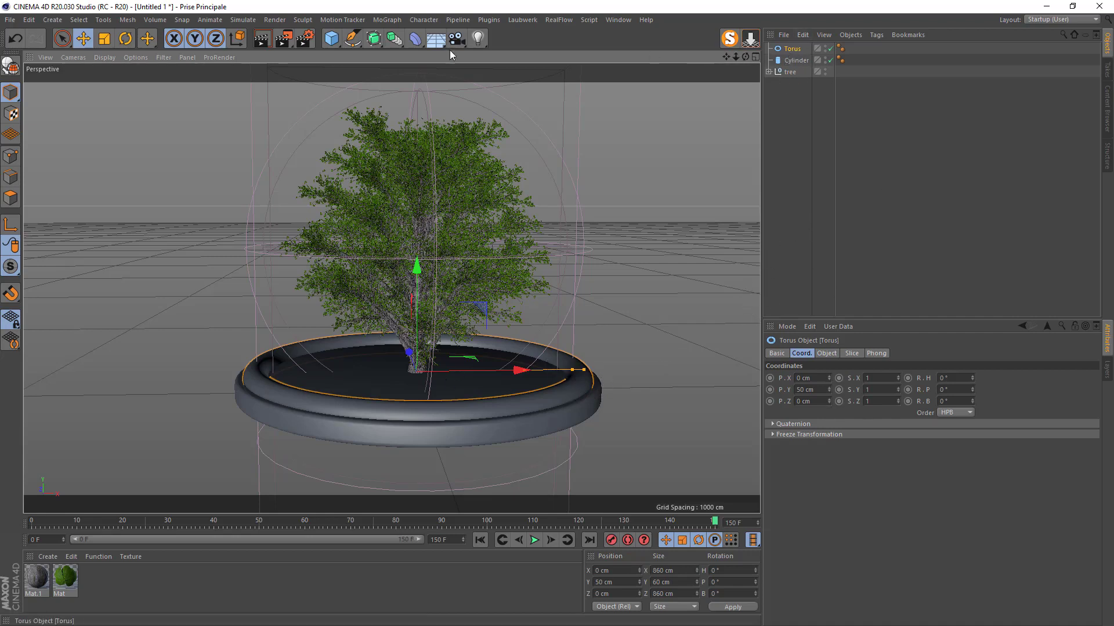
- Add a Boole object and make the torus and the cylinder its children
left_click_drag(396, 40, 610, 55)
left_click(796, 72)
left_click(789, 62, "shift")
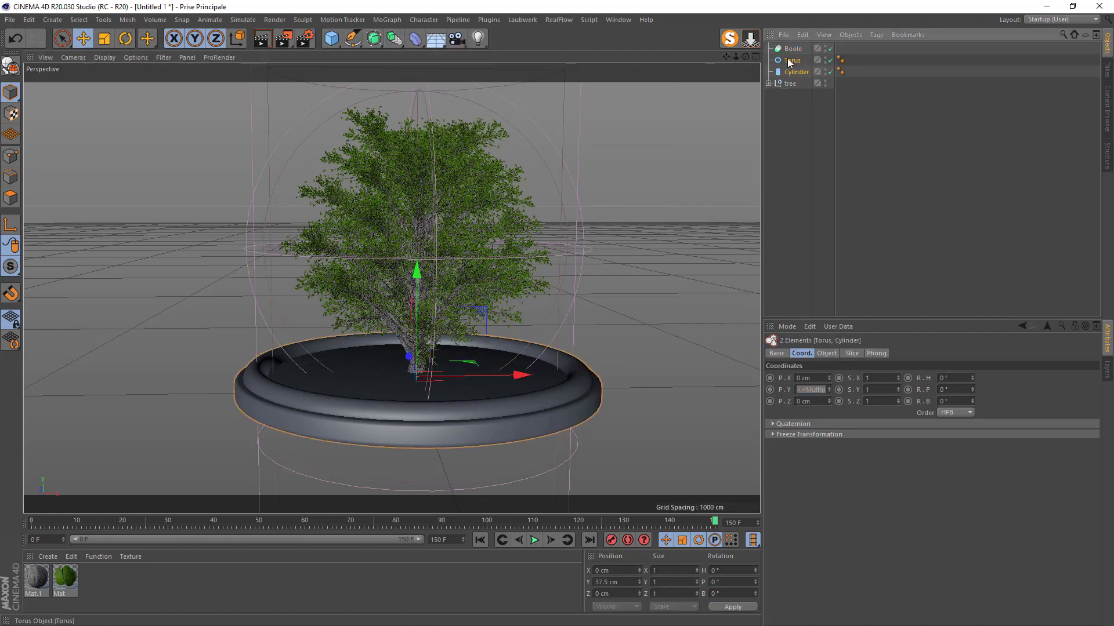
left_click_drag(788, 60, 792, 49)
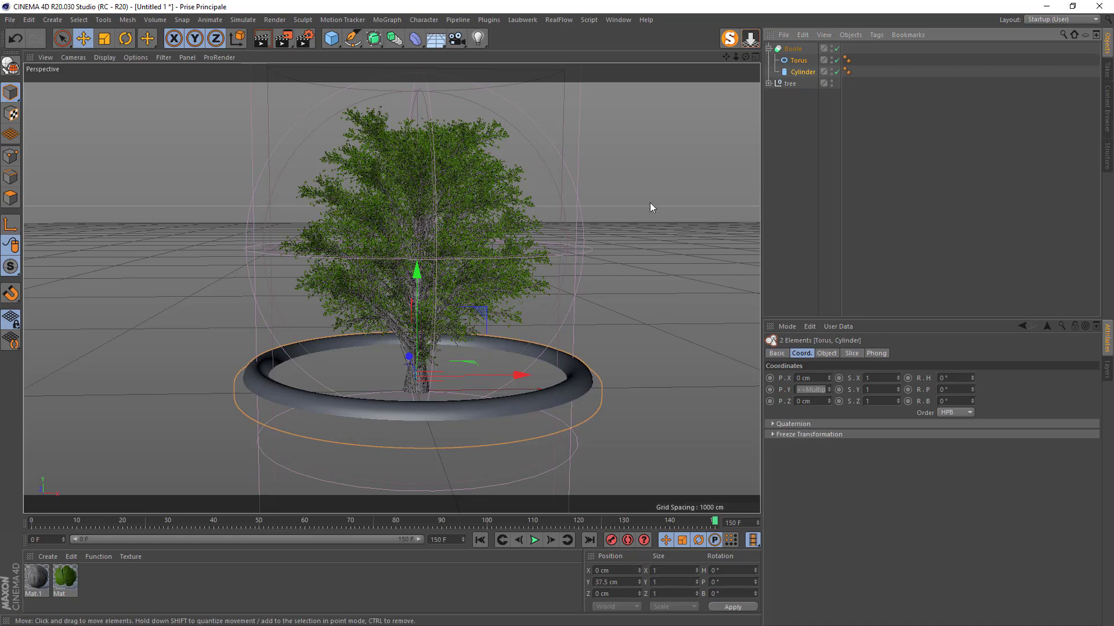
- Place the cylinder above the torus within the Boole to subtract the torus from it, and inspect the groove
left_click(792, 49)
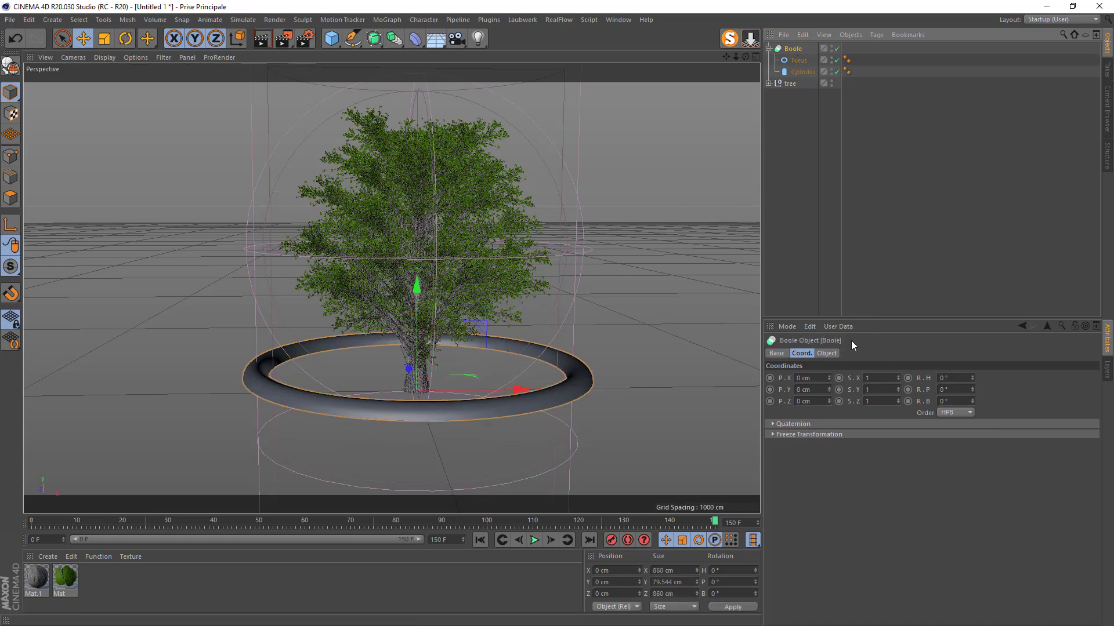
left_click(826, 353)
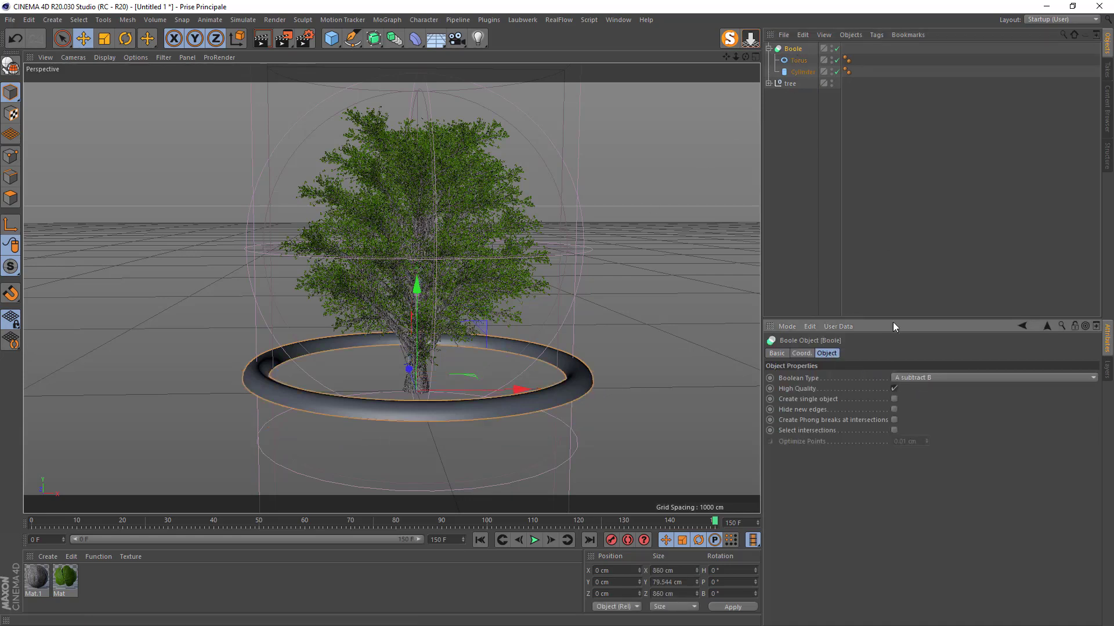
left_click_drag(793, 73, 795, 63)
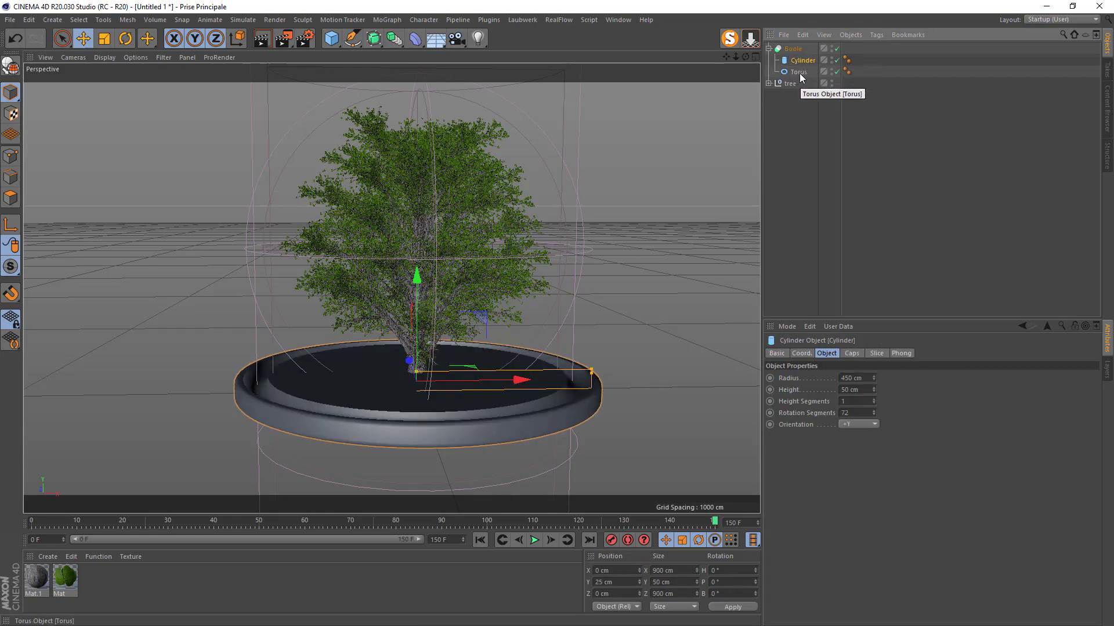
scroll(270, 392, "up", 2)
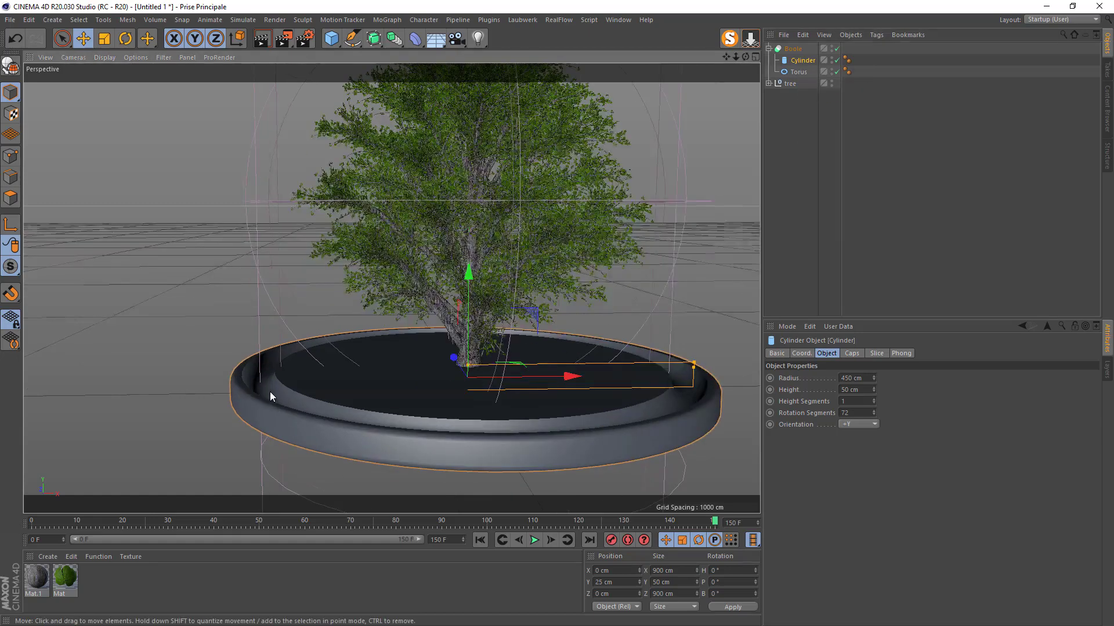
scroll(270, 391, "up", 5)
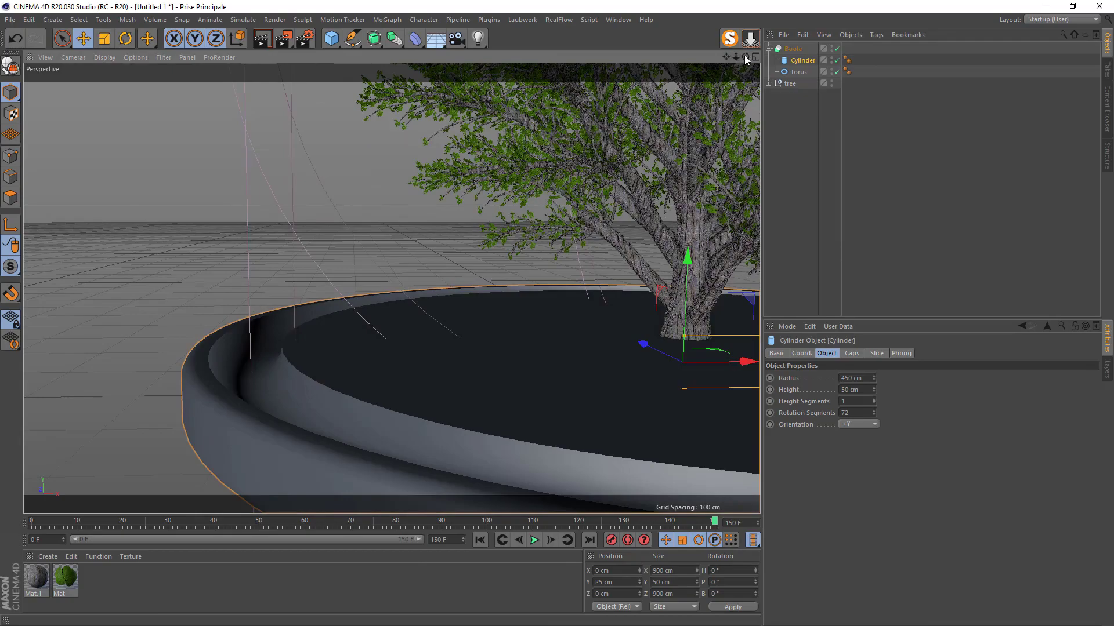
left_click_drag(746, 57, 653, 87)
scroll(526, 328, "down", 3)
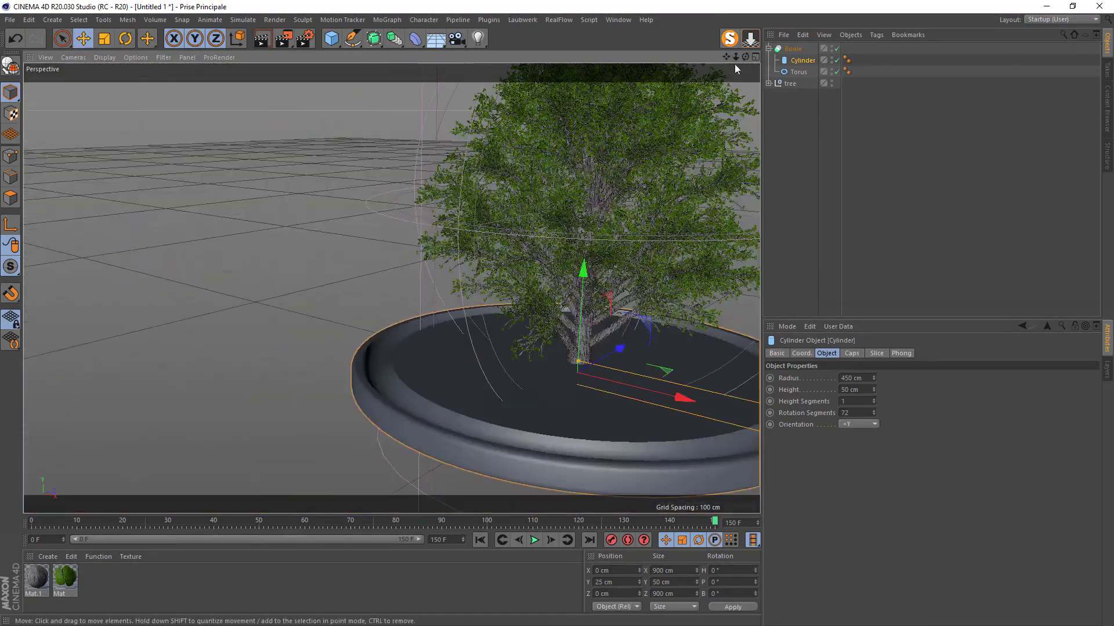
left_click_drag(726, 57, 484, 22)
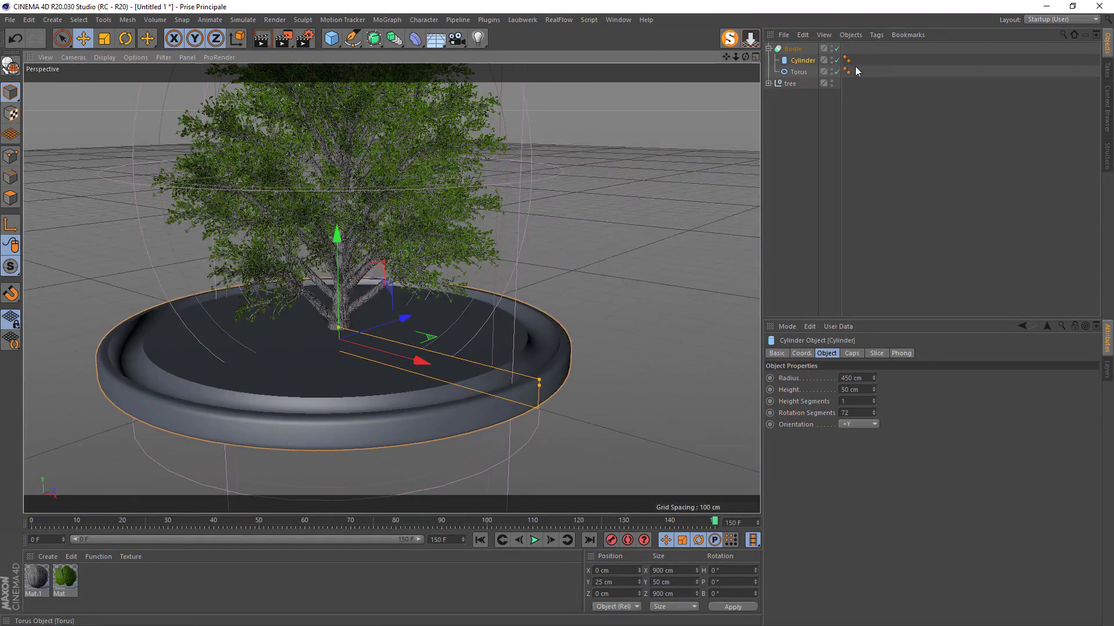
- Duplicate the torus outside the Boole at the root of the object hierarchy and collapse the Boole group
left_click(802, 72)
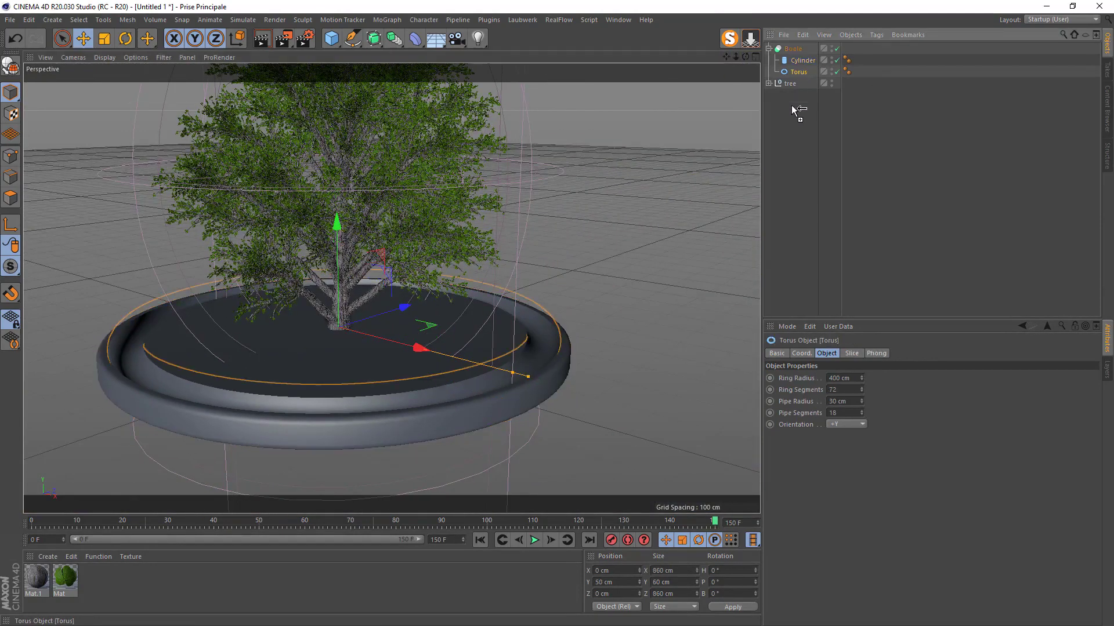
left_click_drag(791, 106, 791, 106, "ctrl")
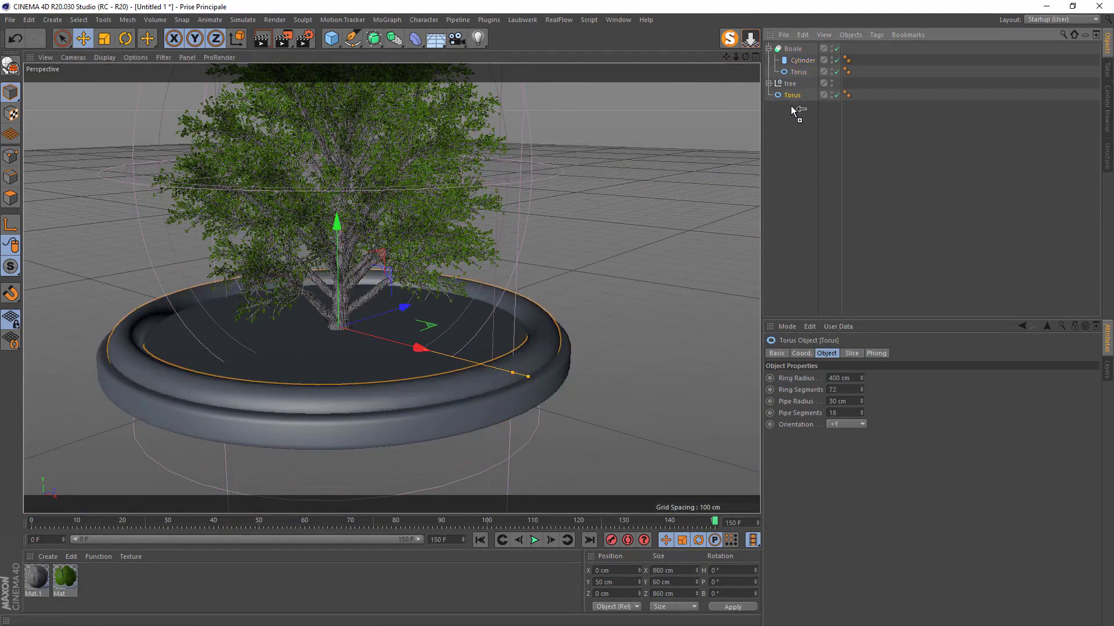
left_click(769, 49)
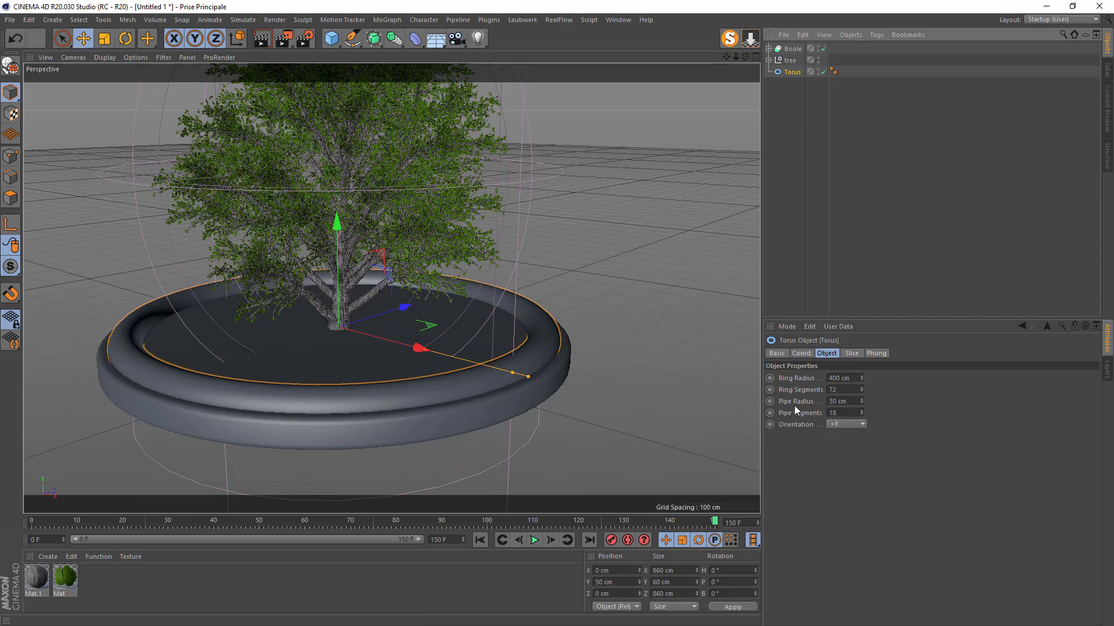
- Set the copied torus's pipe radius to 28 cm and inspect the gap between it and the groove
left_click_drag(848, 402, 793, 413)
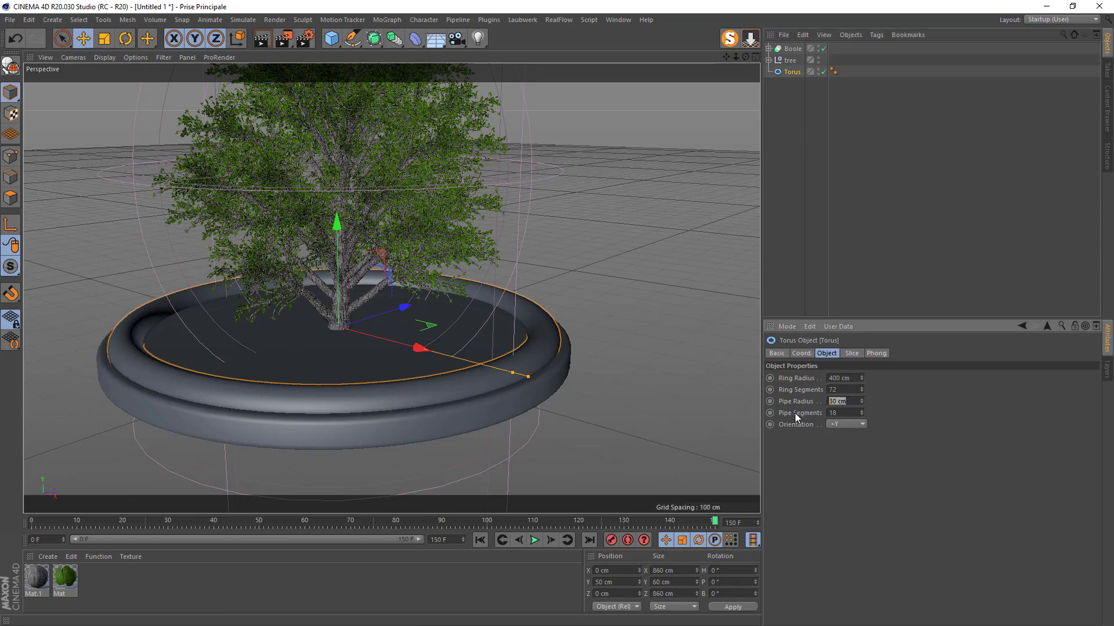
type("28")
key("Return")
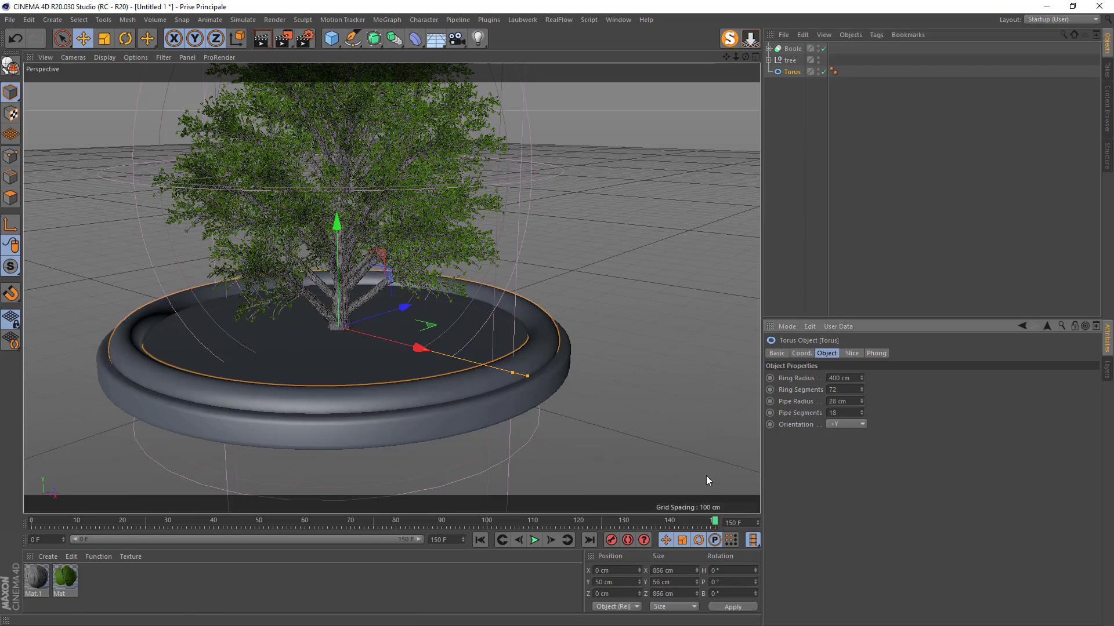
scroll(530, 397, "up", 5)
scroll(528, 394, "up", 4)
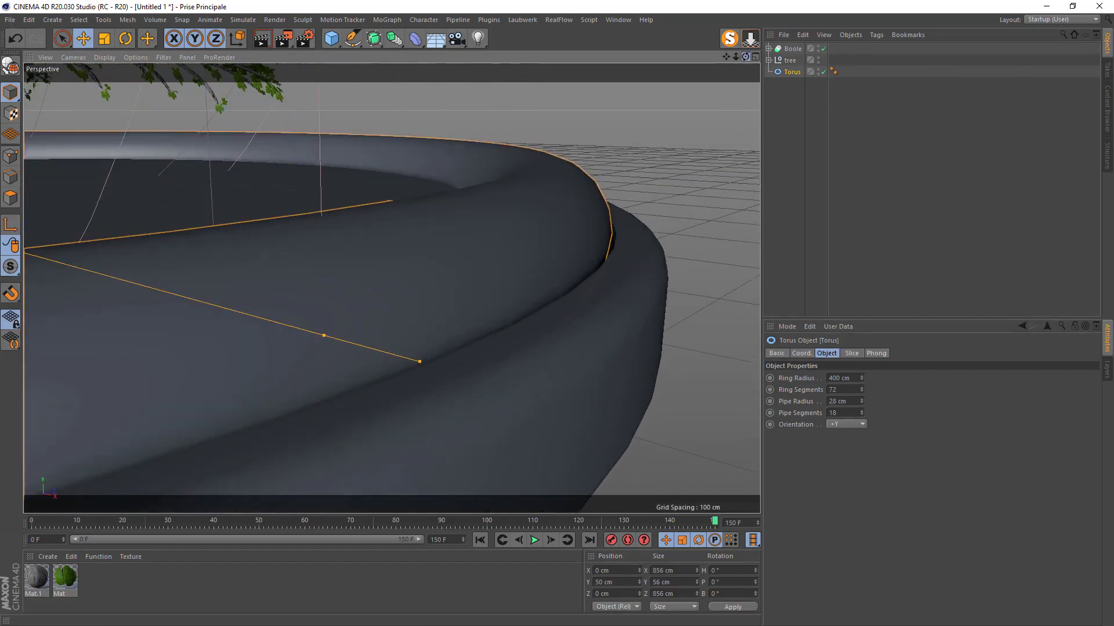
left_click_drag(746, 57, 740, 66)
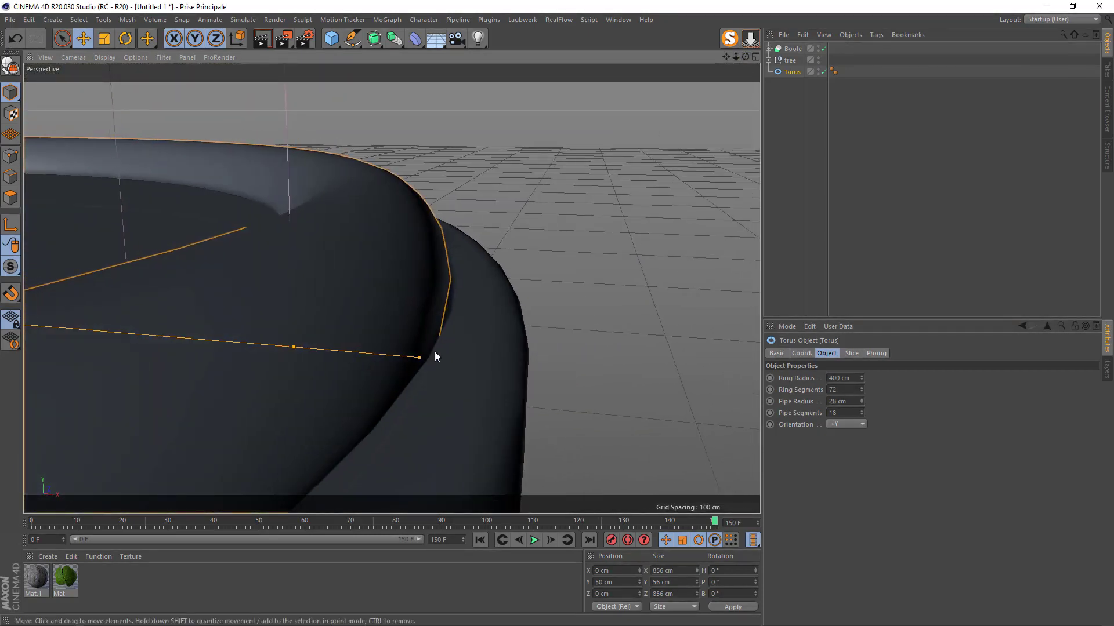
scroll(441, 331, "down", 12)
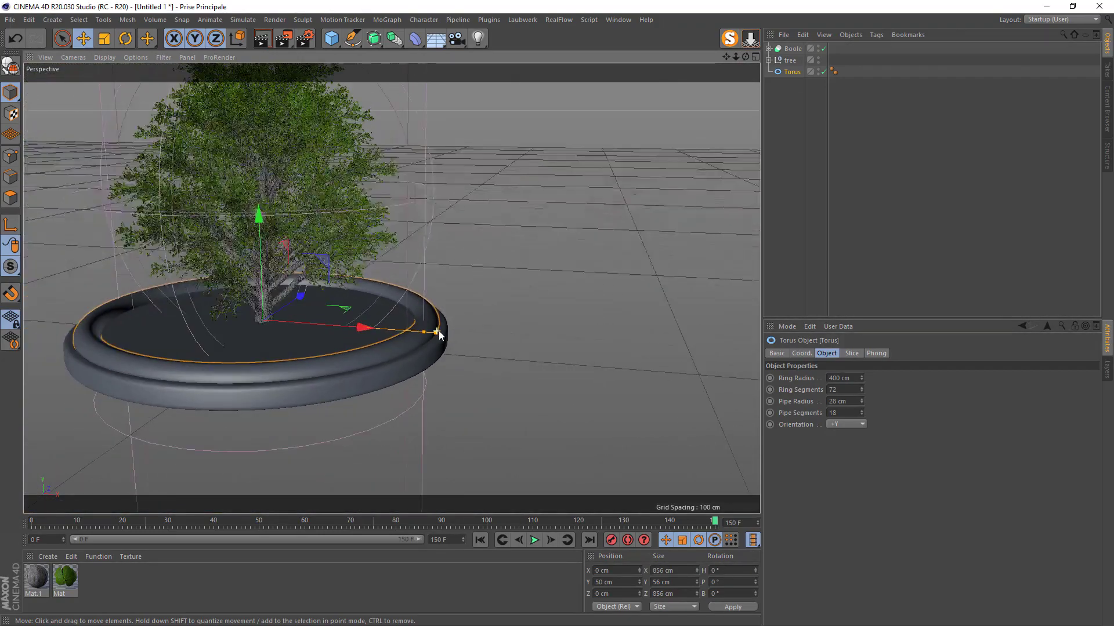
left_click_drag(745, 60, 727, 66)
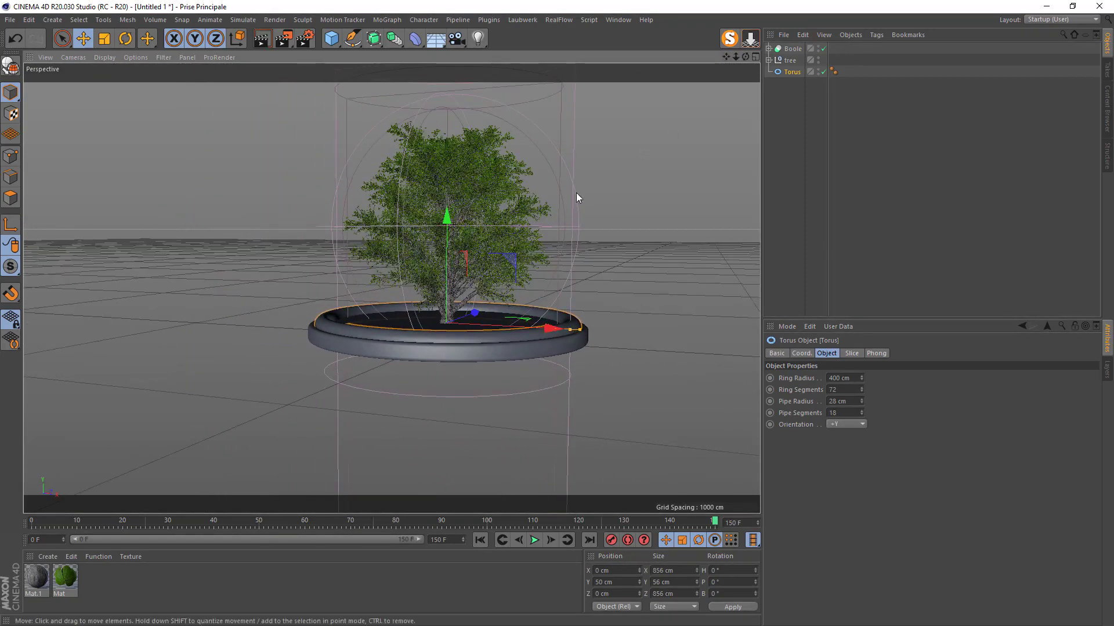
- Add a capsule primitive to the scene and check the torus's ring radius as the reference for sizing it
left_click(331, 38)
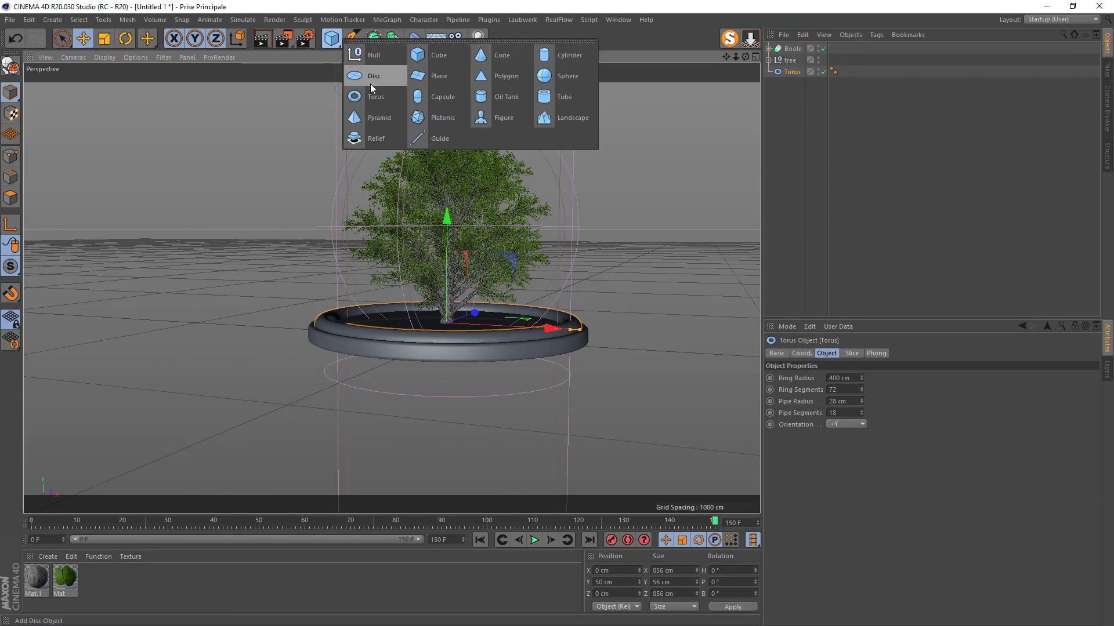
left_click(429, 98)
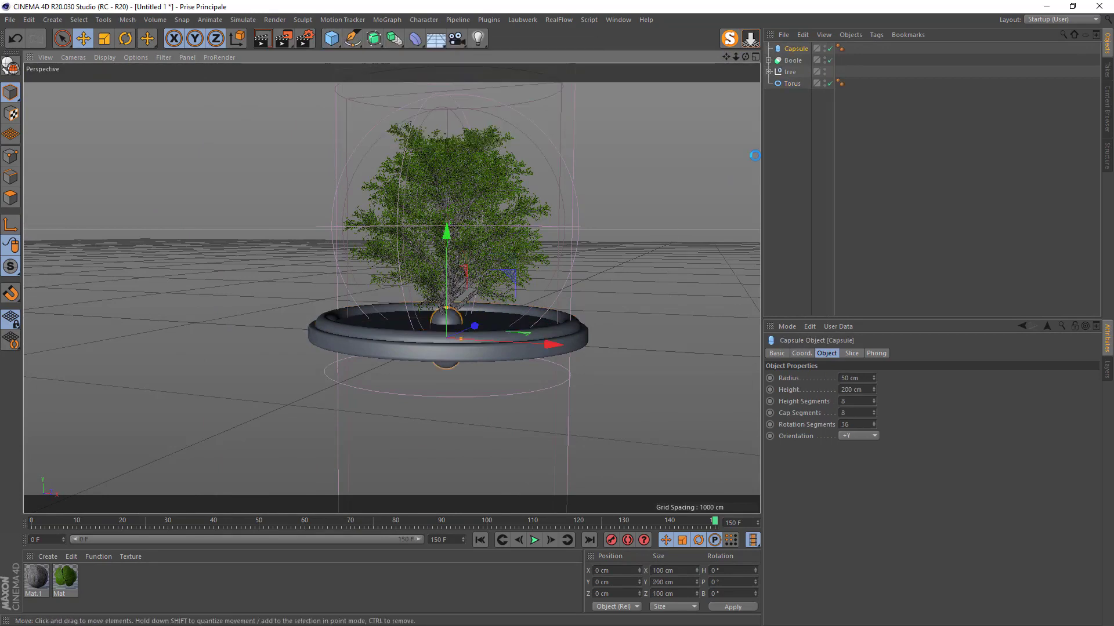
left_click(791, 85)
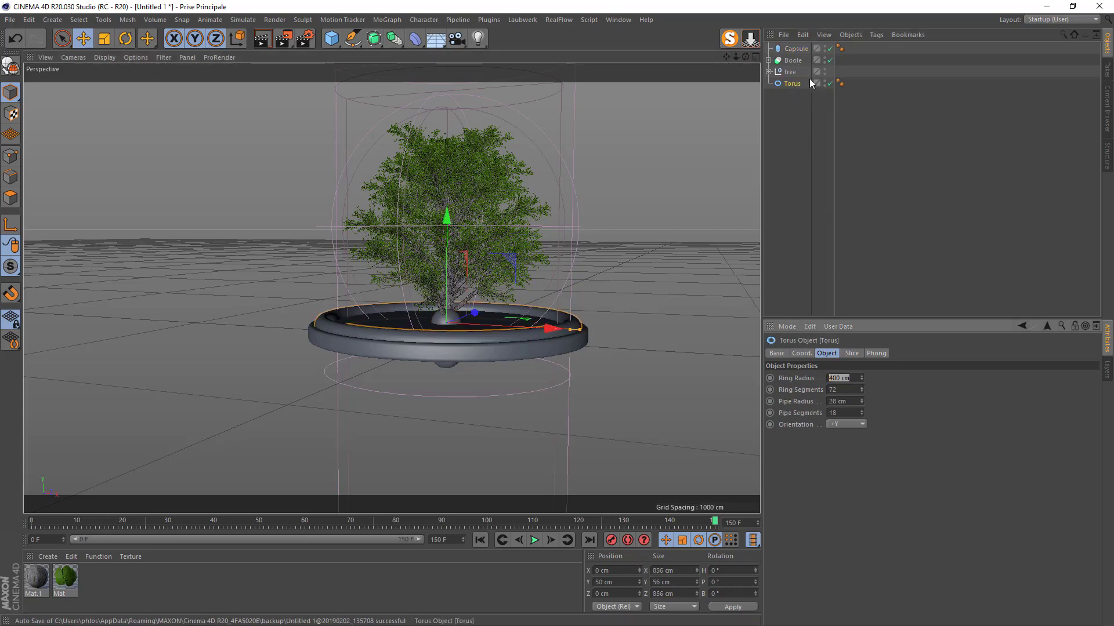
left_click(793, 51)
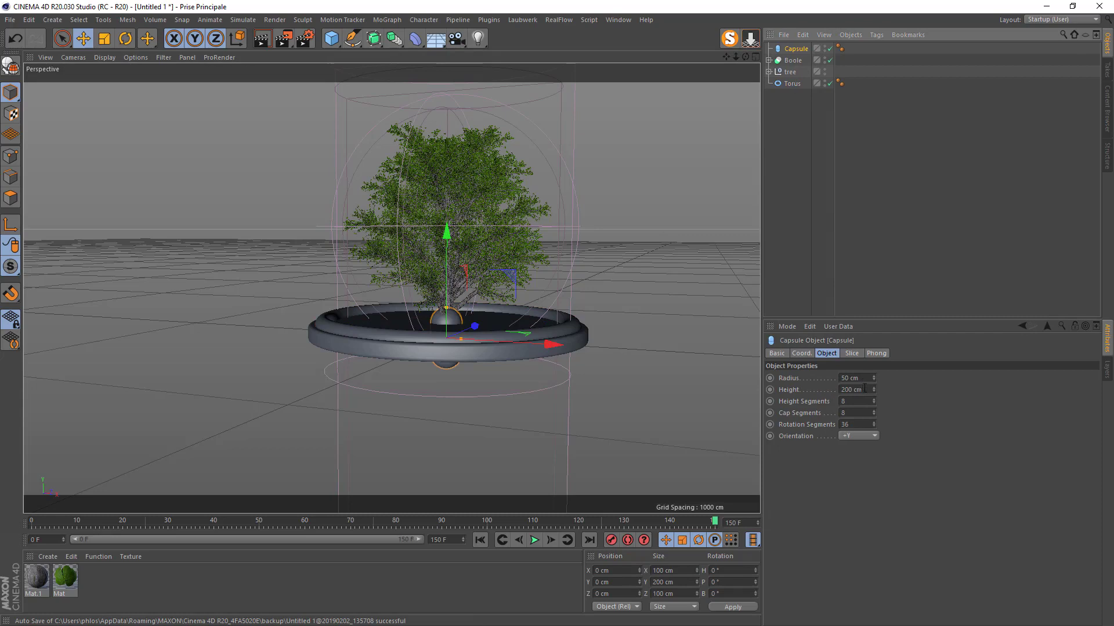
- Set the capsule's height to 2000 cm and its radius to 400 cm
double_click(865, 389)
type("2")
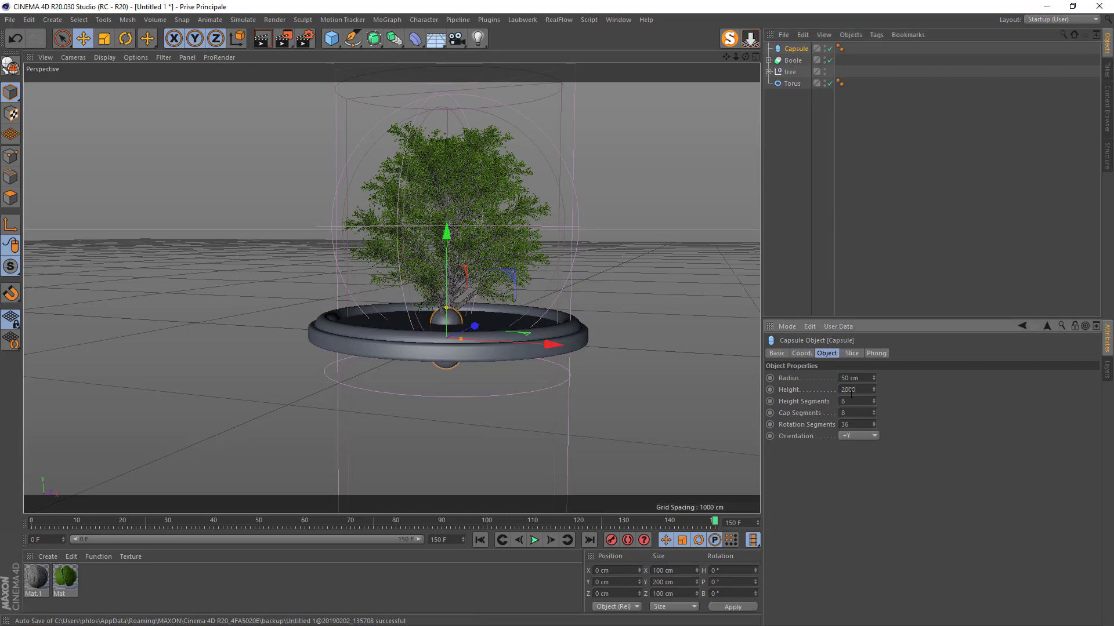
type("000")
double_click(853, 377)
type("400")
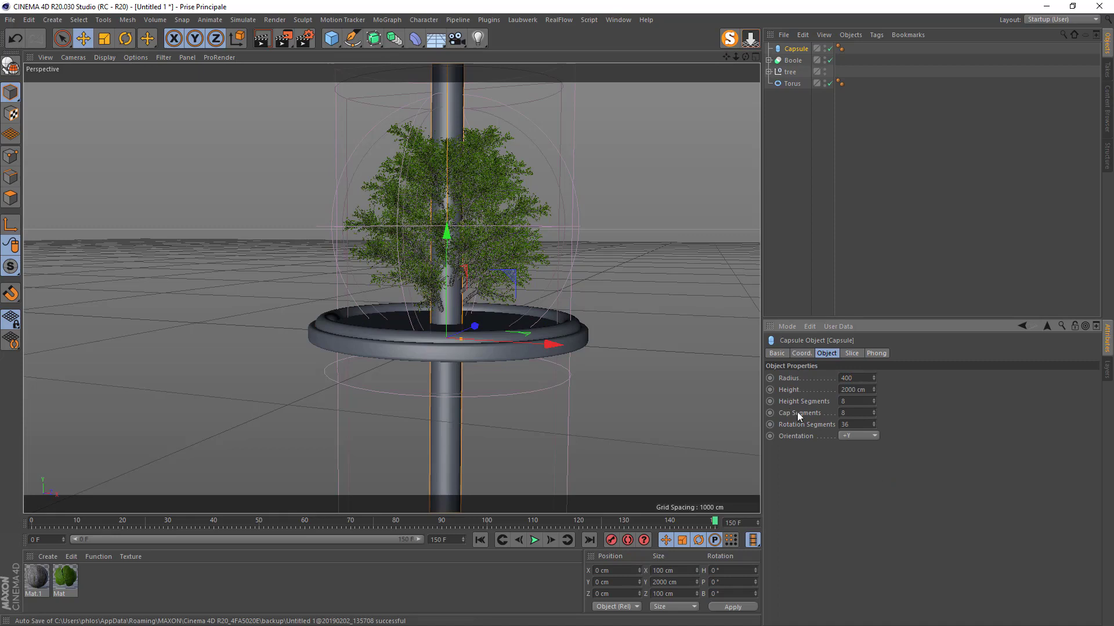
key("Return")
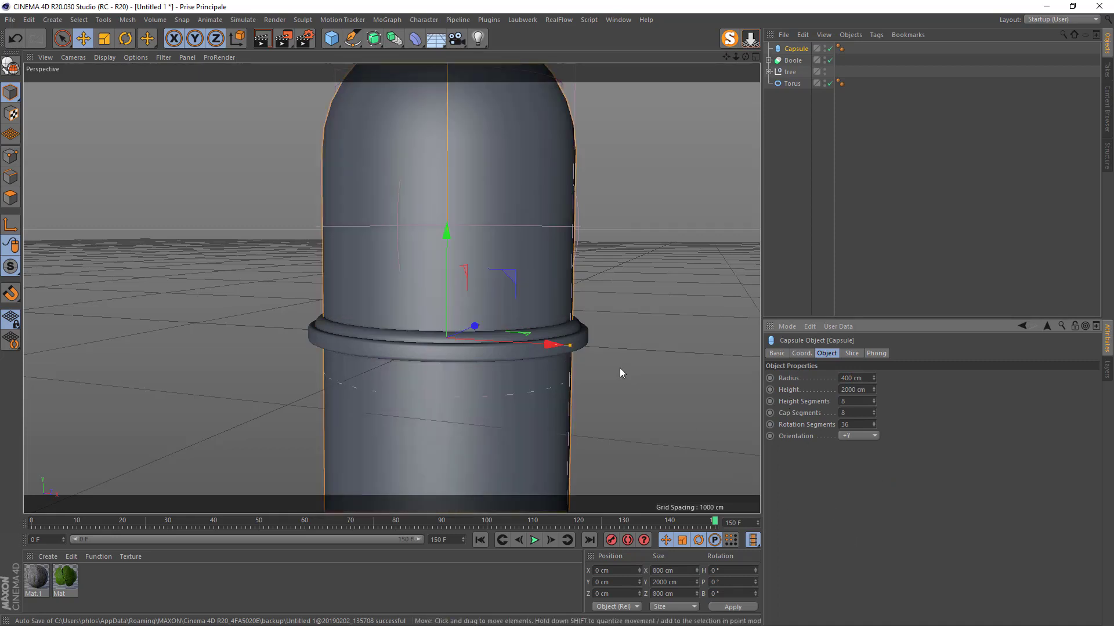
- Switch the viewport to the front view and display the objects as wireframe lines to see the tree inside the capsule
left_click(69, 57)
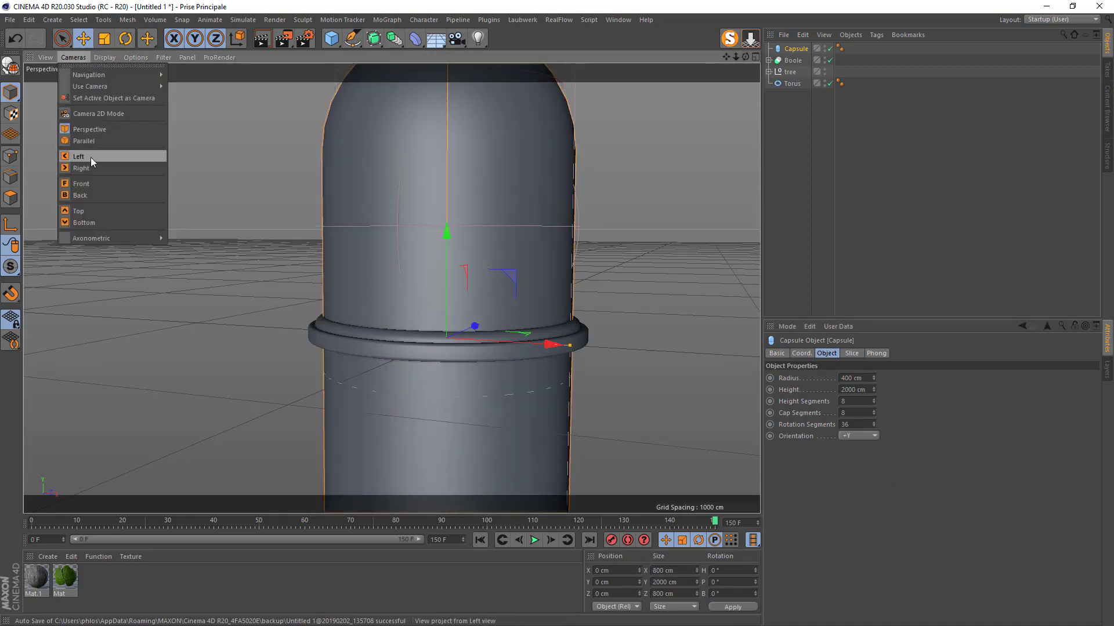
left_click(81, 183)
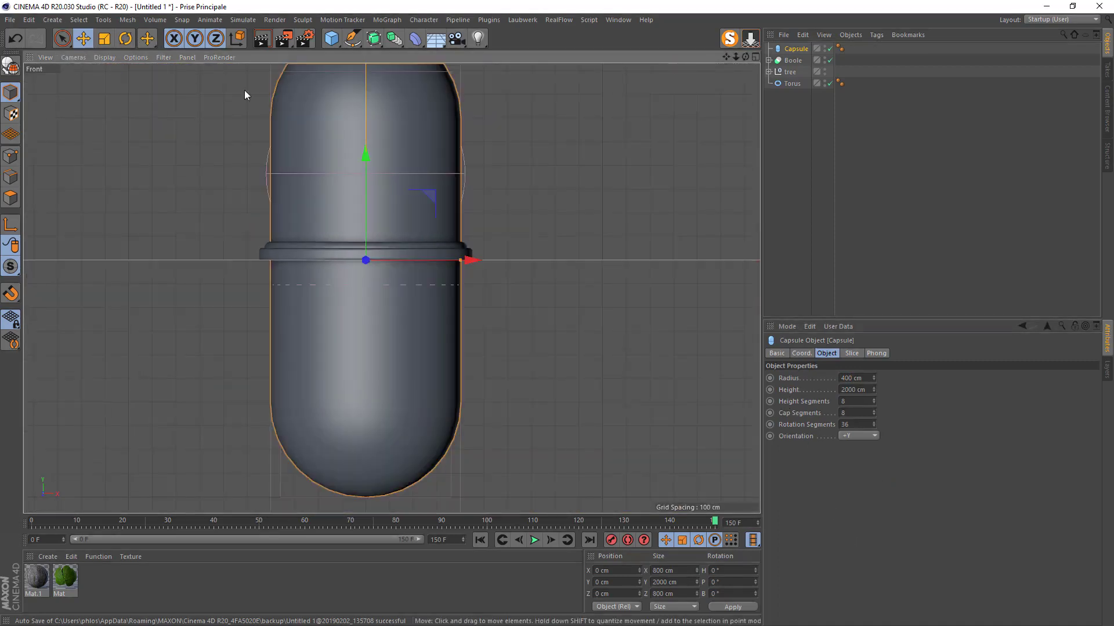
left_click(101, 57)
left_click(118, 155)
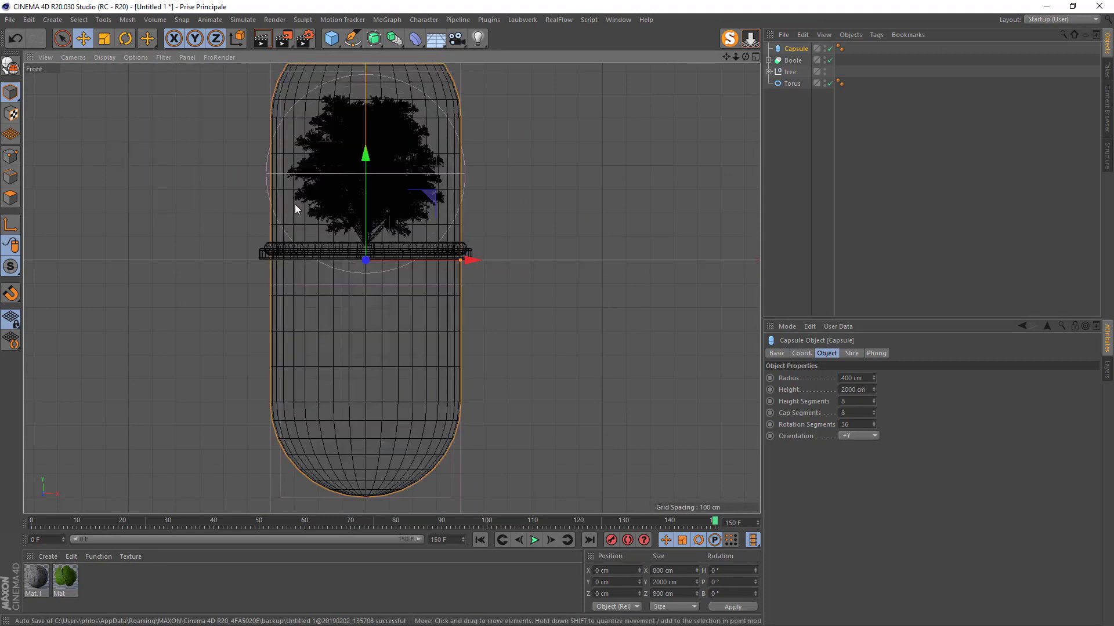
scroll(295, 204, "down", 3)
scroll(319, 162, "up", 5)
scroll(325, 154, "down", 2)
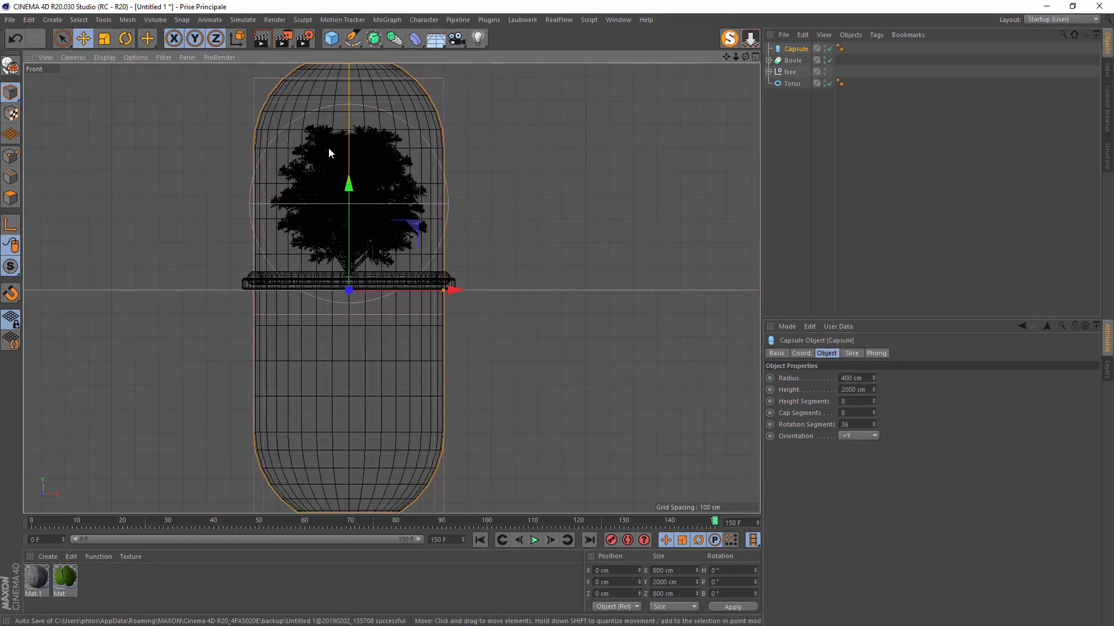
scroll(338, 230, "up", 3)
scroll(327, 255, "down", 1)
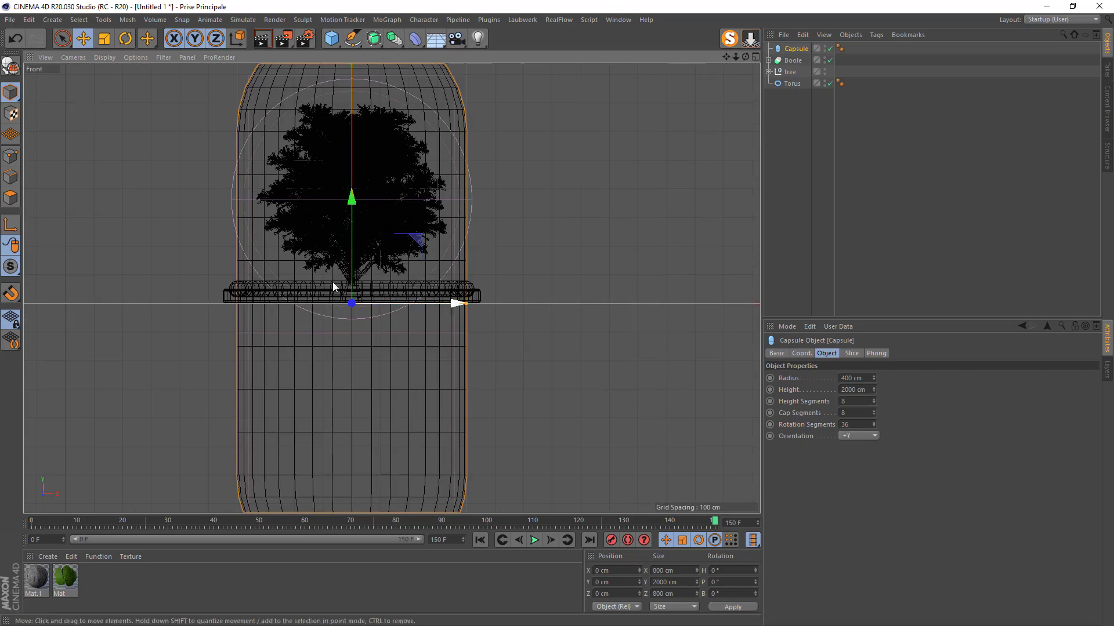
- Raise the tree group vertically to about 101 cm on Y so the trunk stands just above the torus ring
left_click(789, 73)
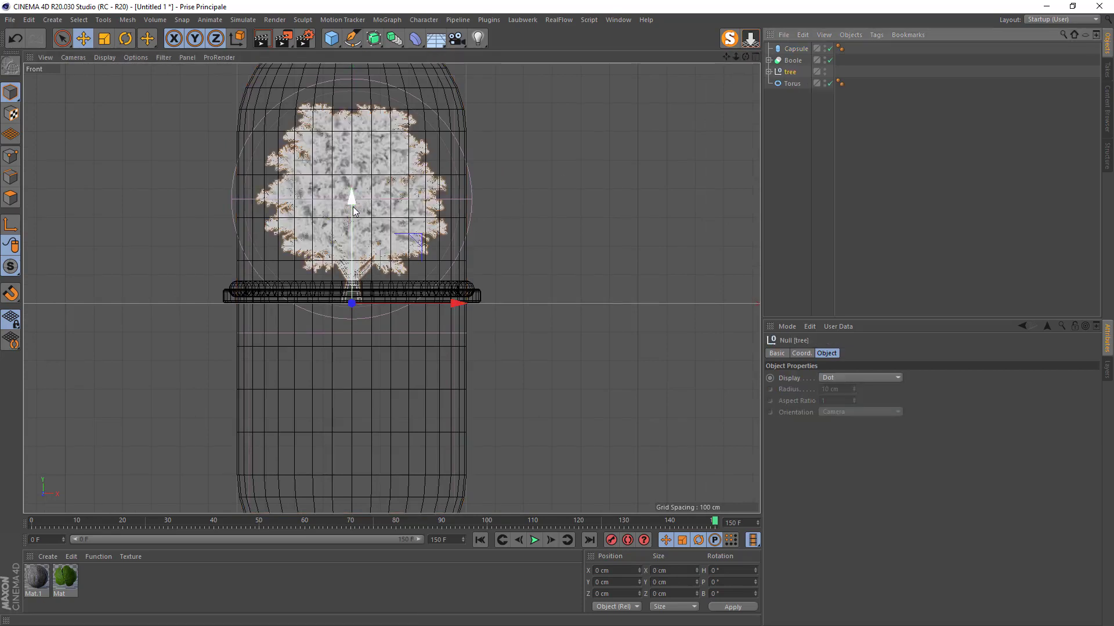
left_click_drag(355, 197, 348, 174)
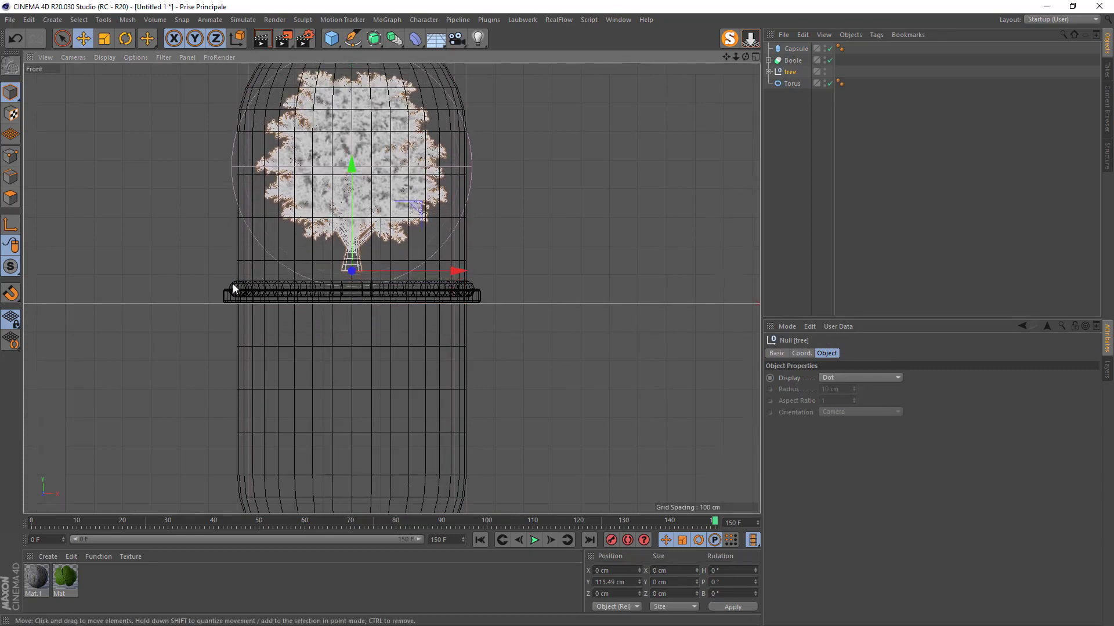
scroll(232, 285, "up", 3)
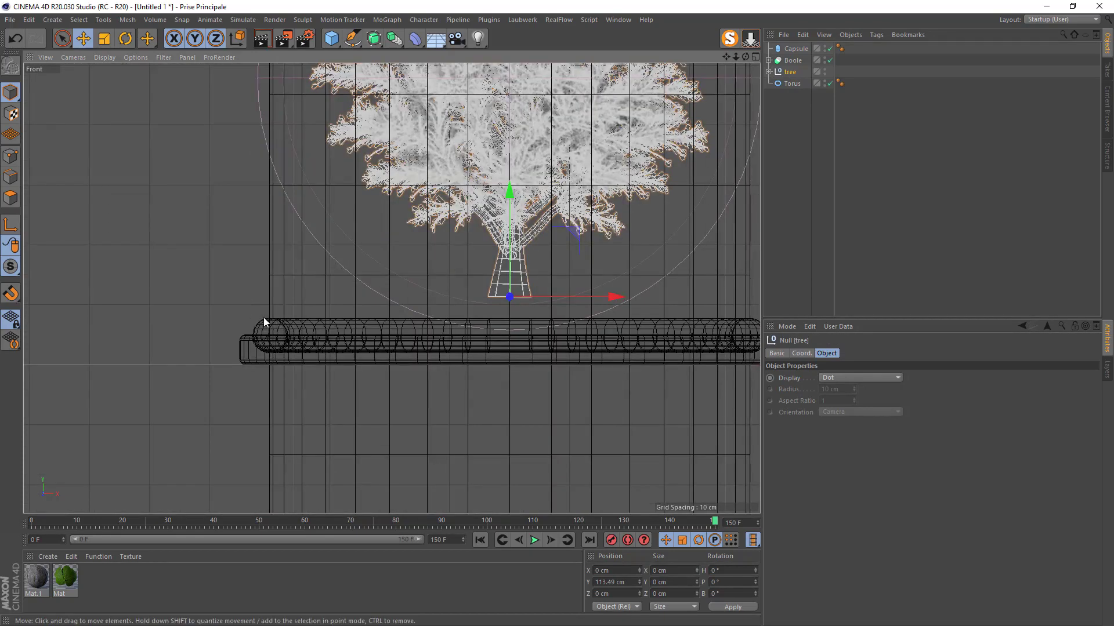
scroll(271, 319, "up", 2)
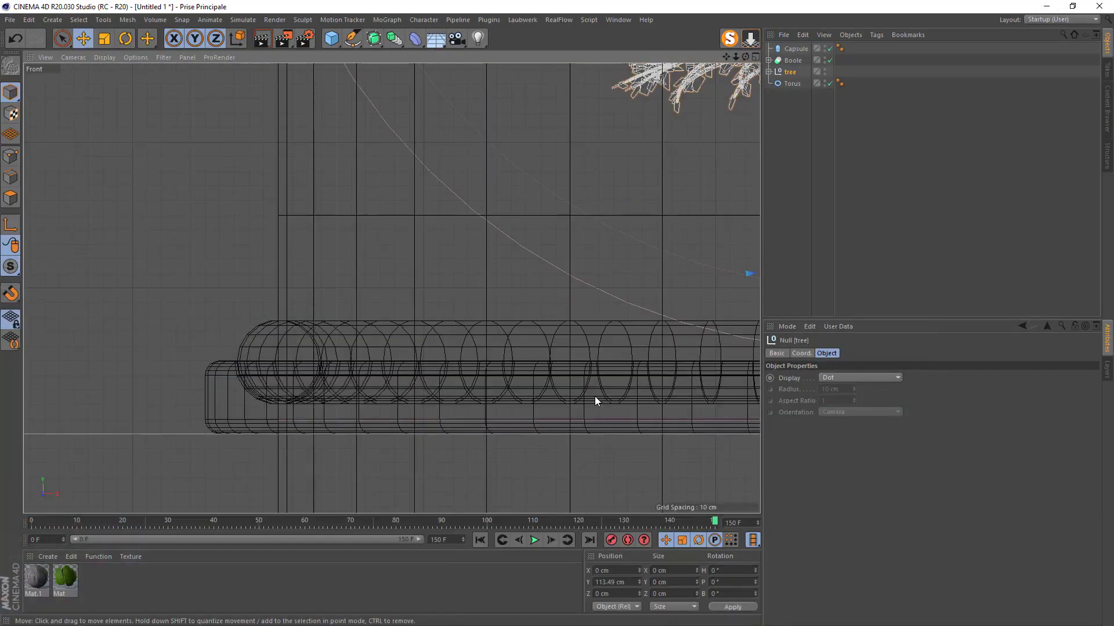
scroll(595, 400, "down", 5)
left_click_drag(725, 58, 391, 288)
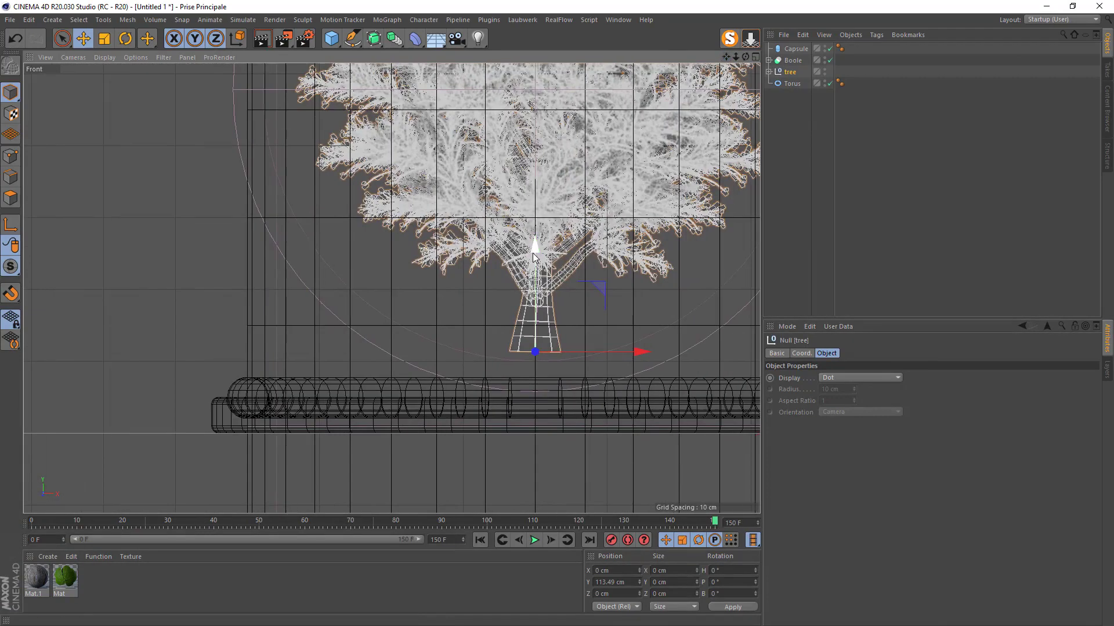
left_click_drag(533, 253, 533, 254)
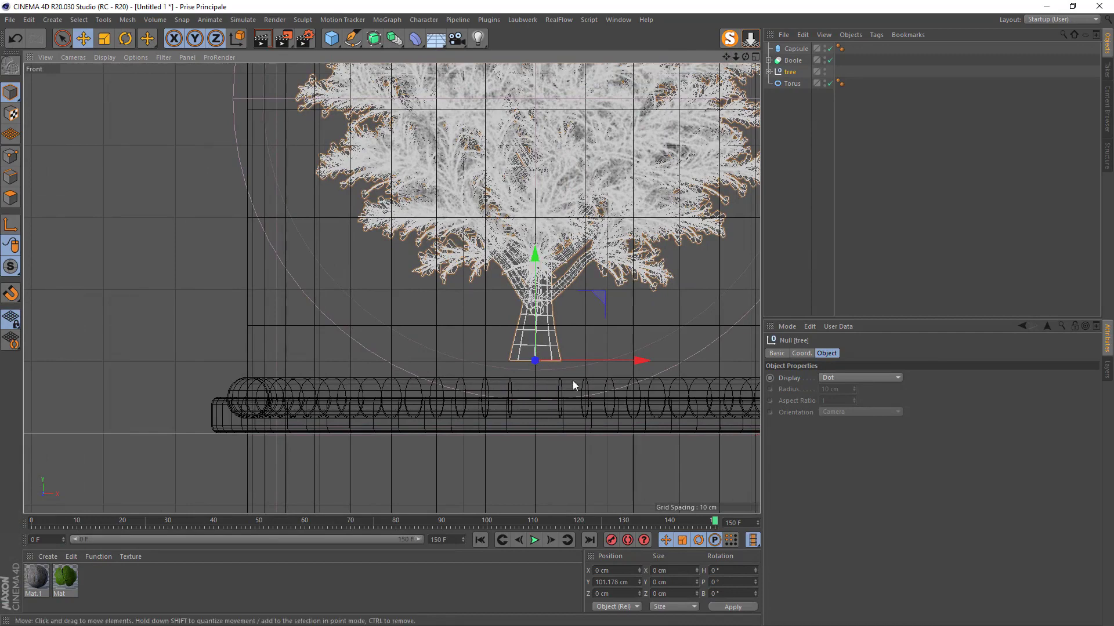
scroll(566, 360, "down", 5)
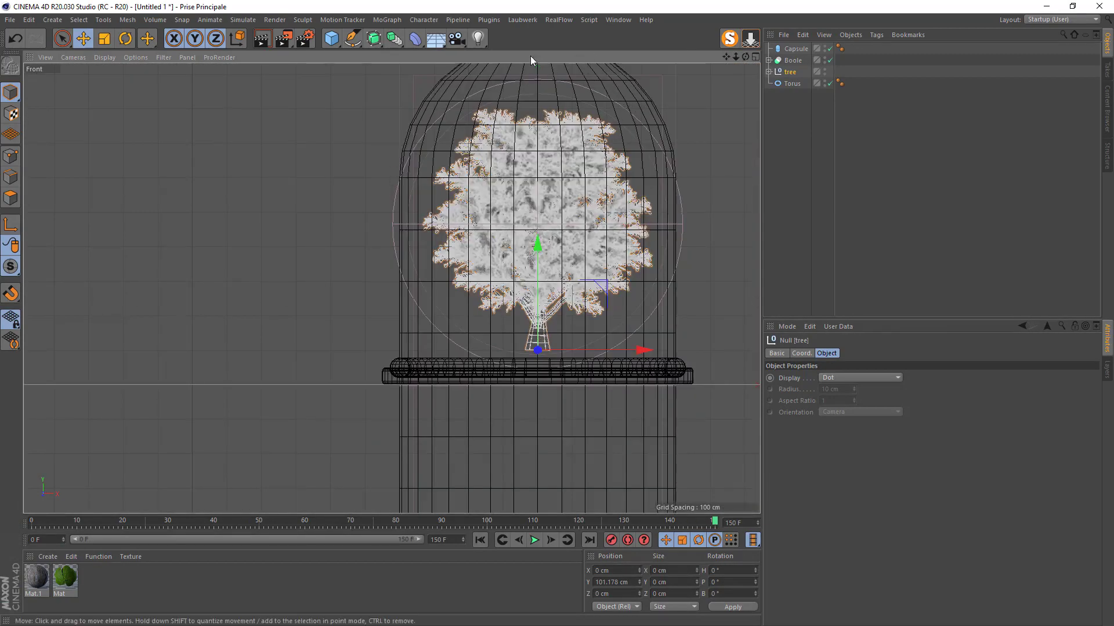
- Lower the capsule to about -166 cm on Y so its dome fits closely over the tree's crown
left_click(795, 49)
middle_click_drag(540, 245, 490, 280, "alt")
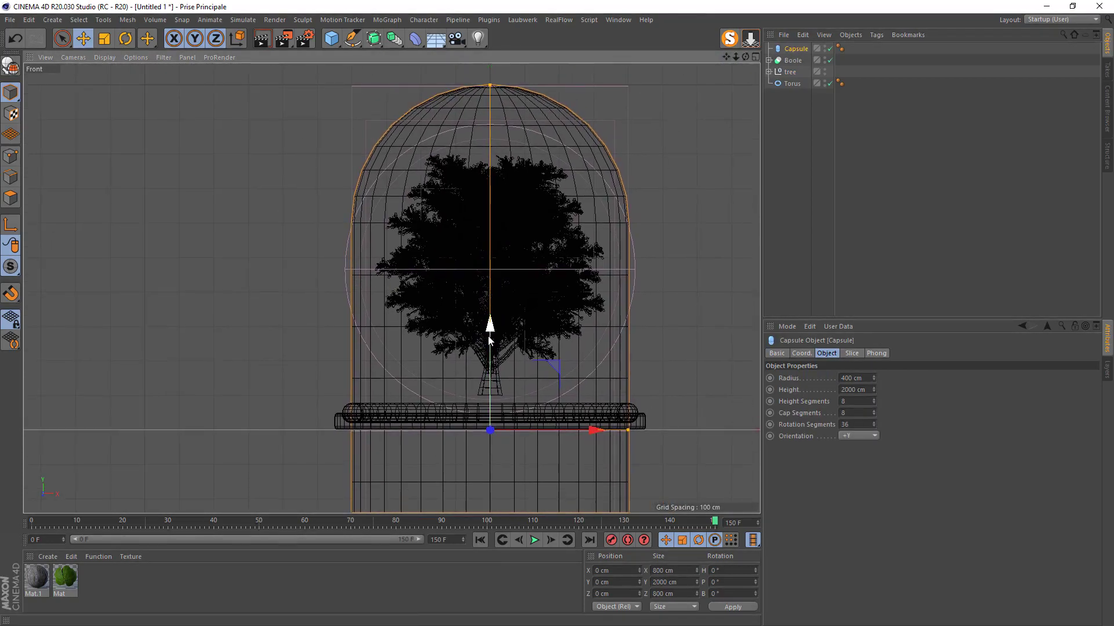
left_click_drag(490, 335, 482, 393)
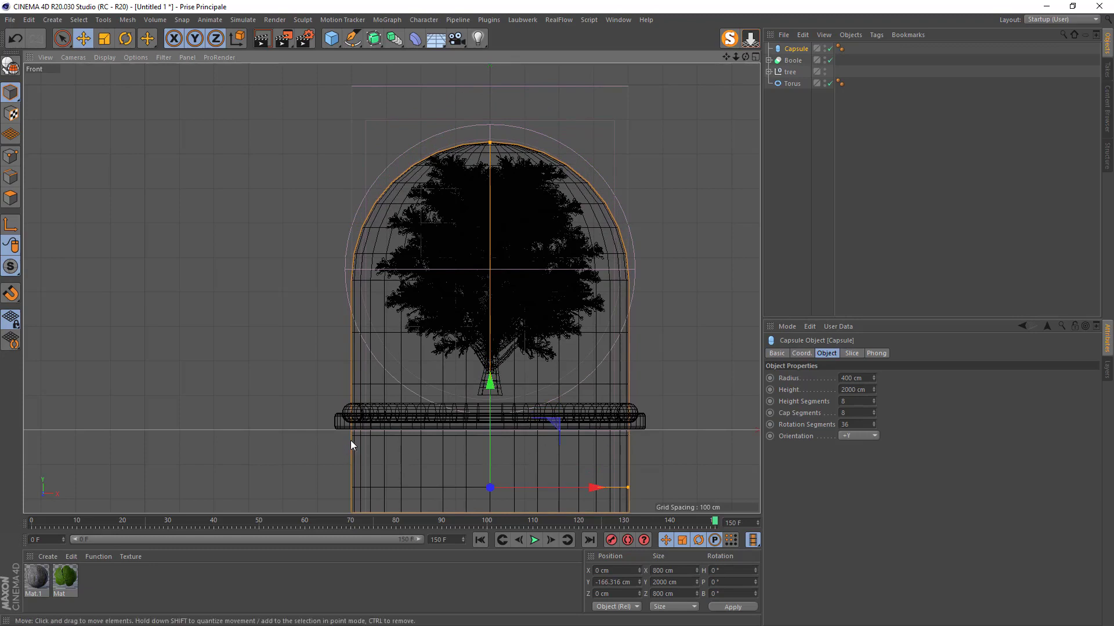
- Set the capsule's rotation segments to 72
scroll(624, 419, "down", 6)
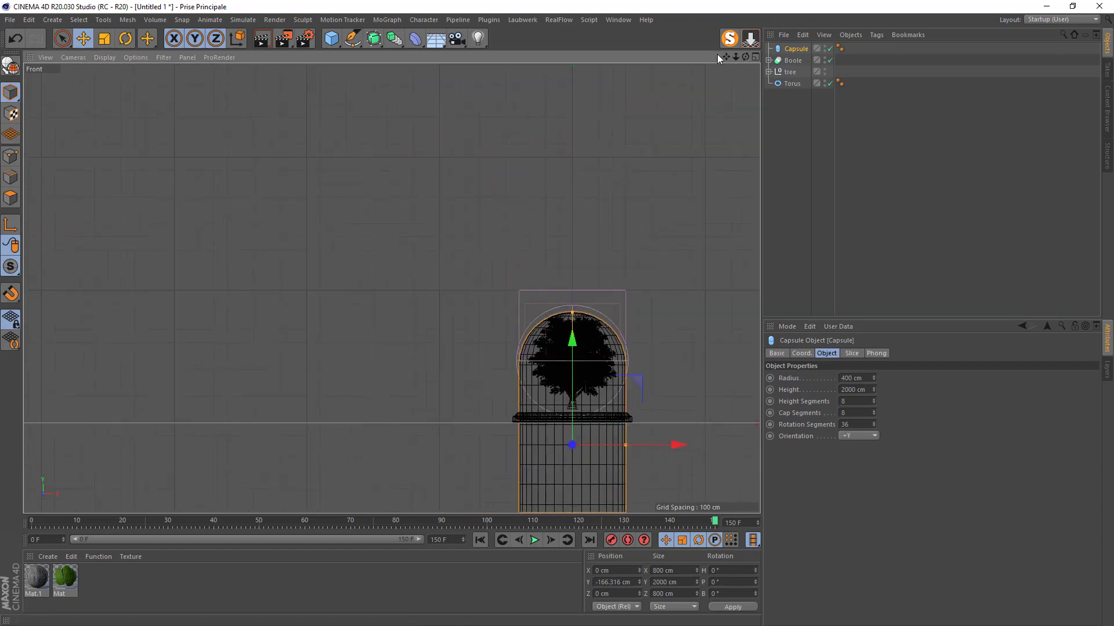
left_click_drag(726, 57, 697, 0)
scroll(567, 252, "up", 4)
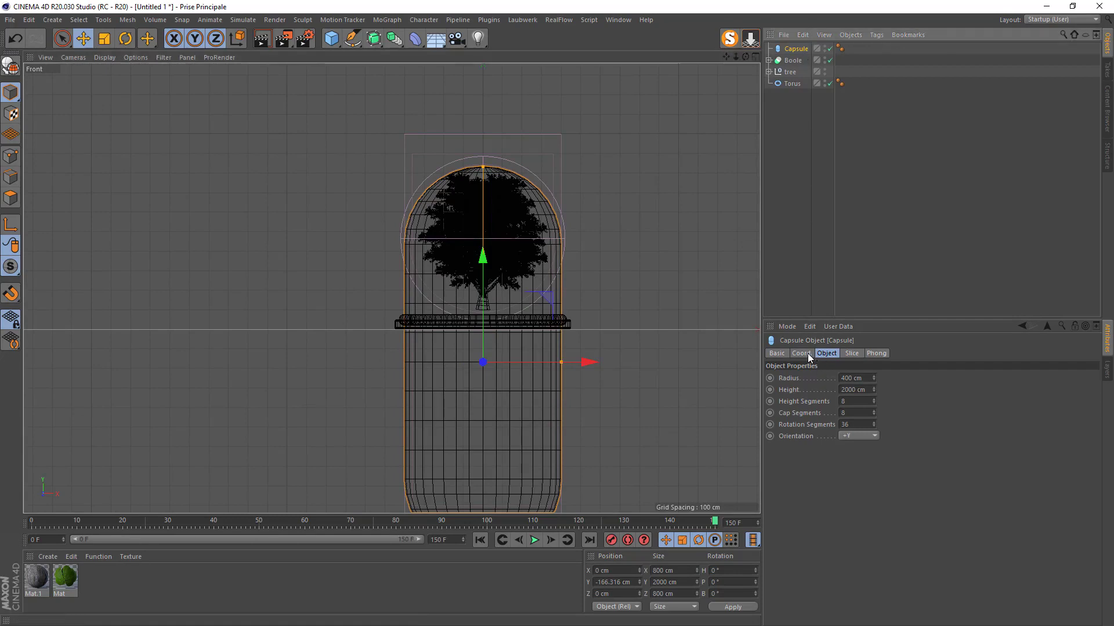
left_click_drag(855, 426, 792, 437)
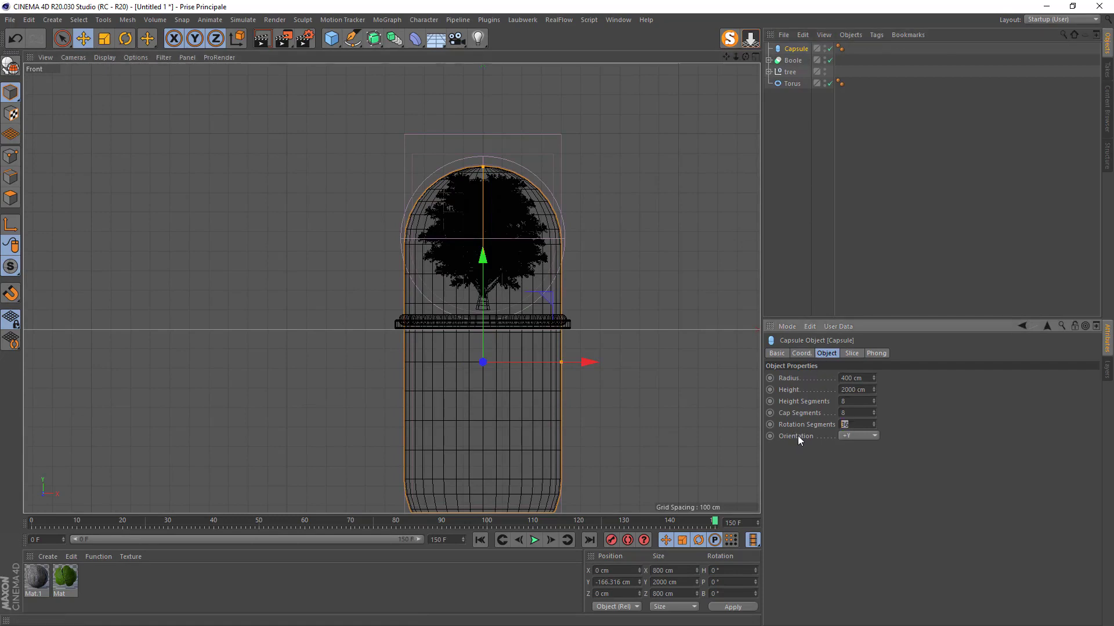
type("72")
key("Return")
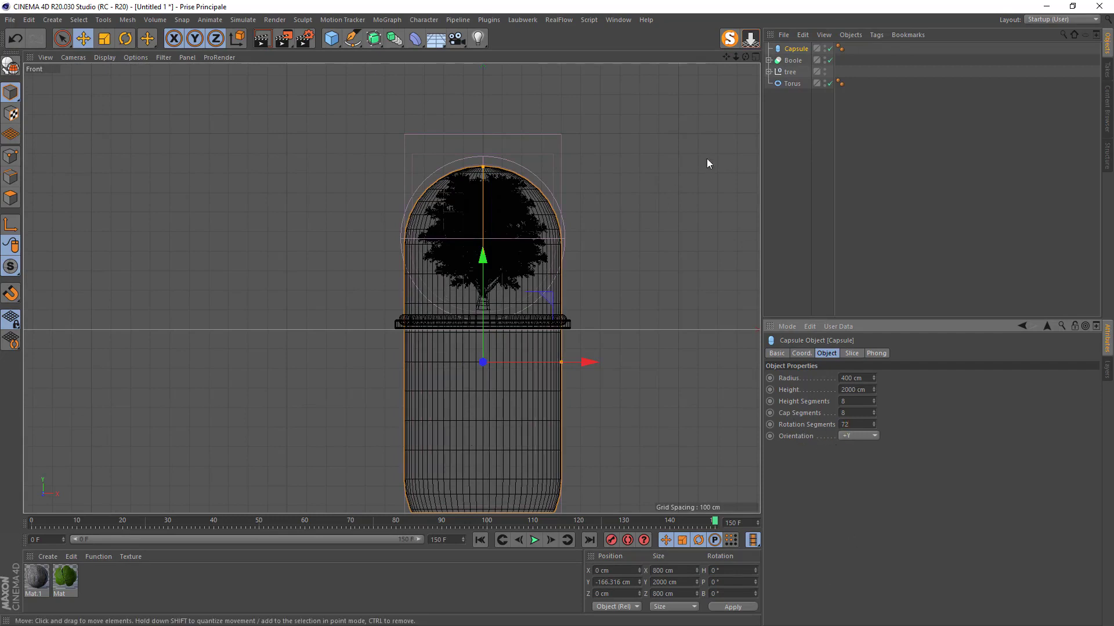
- Convert the capsule to an editable polygon object and delete all its points from the middle row below the base downwards
left_click_drag(725, 57, 717, 10)
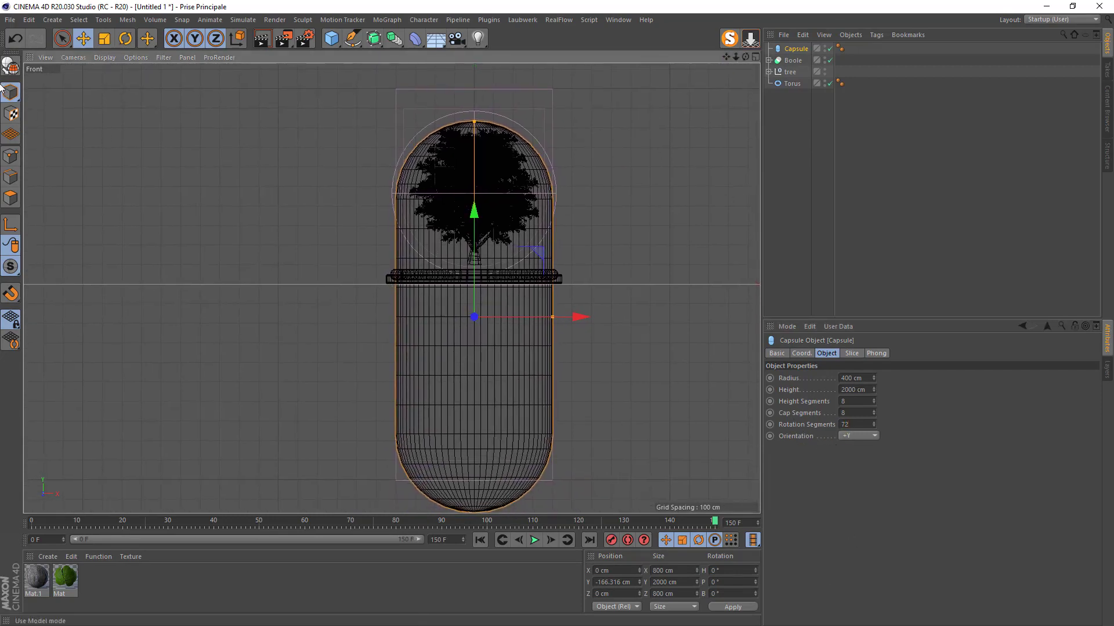
key("c")
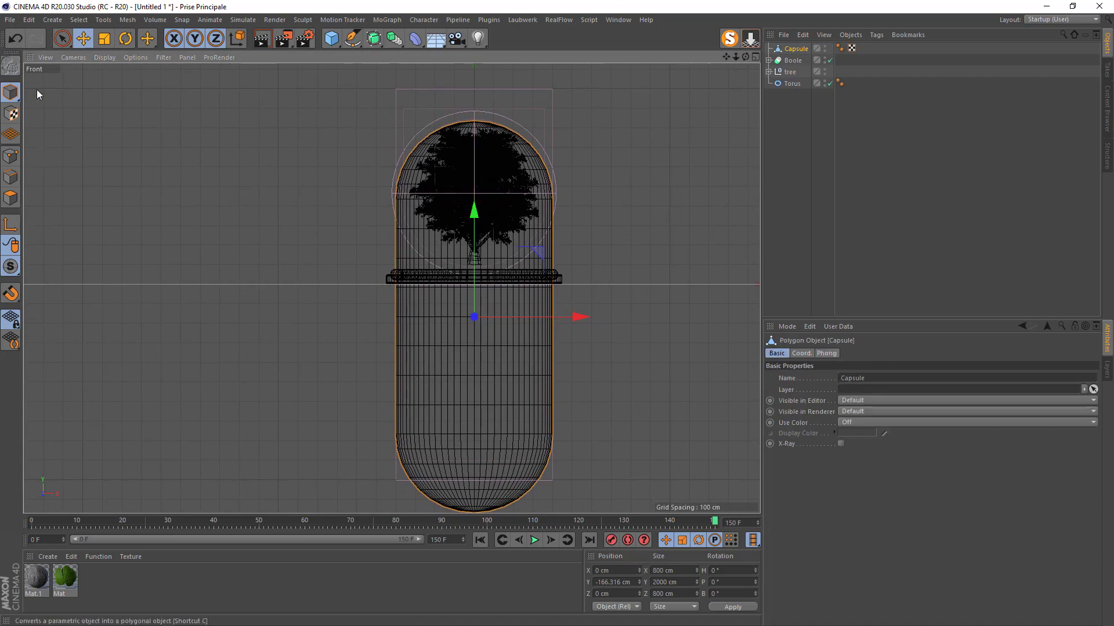
left_click_drag(67, 43, 93, 70)
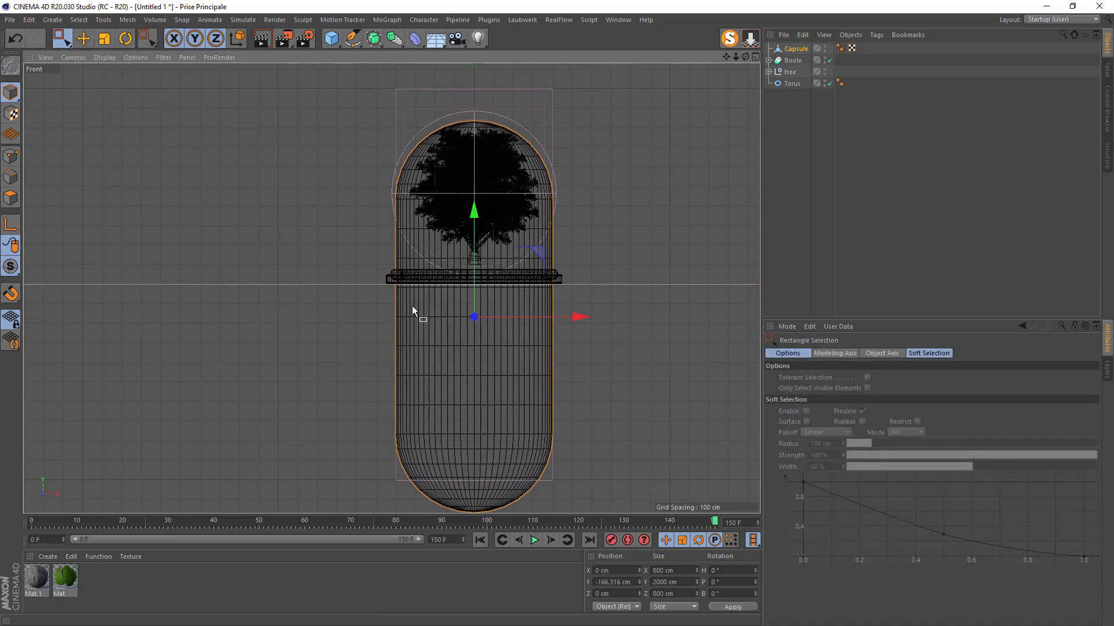
left_click(11, 156)
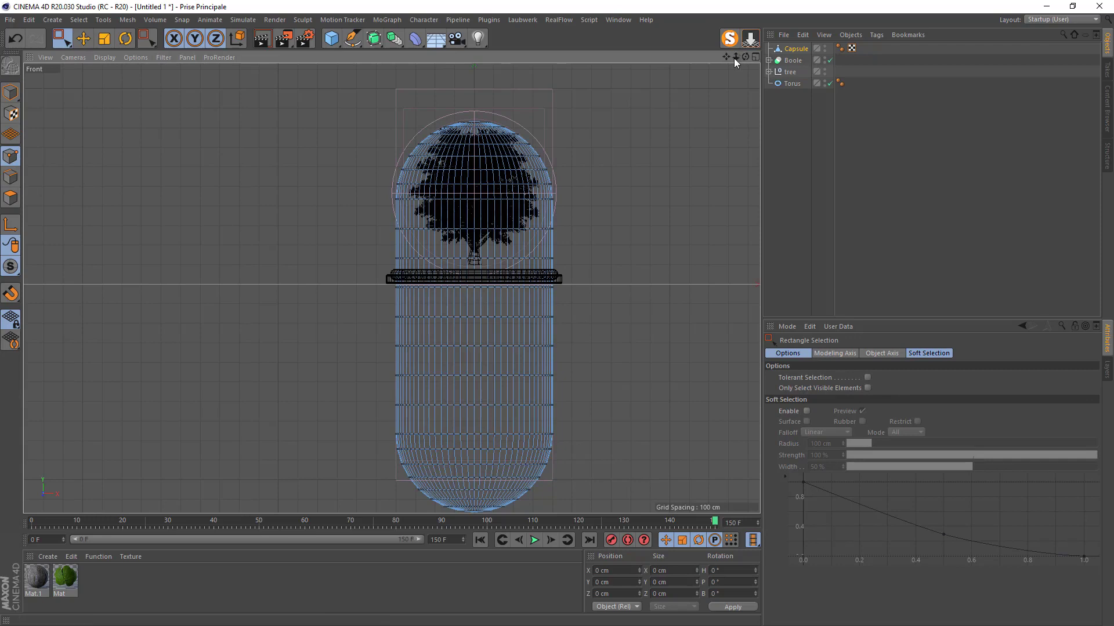
left_click_drag(726, 57, 725, 8)
left_click_drag(618, 476, 239, 263)
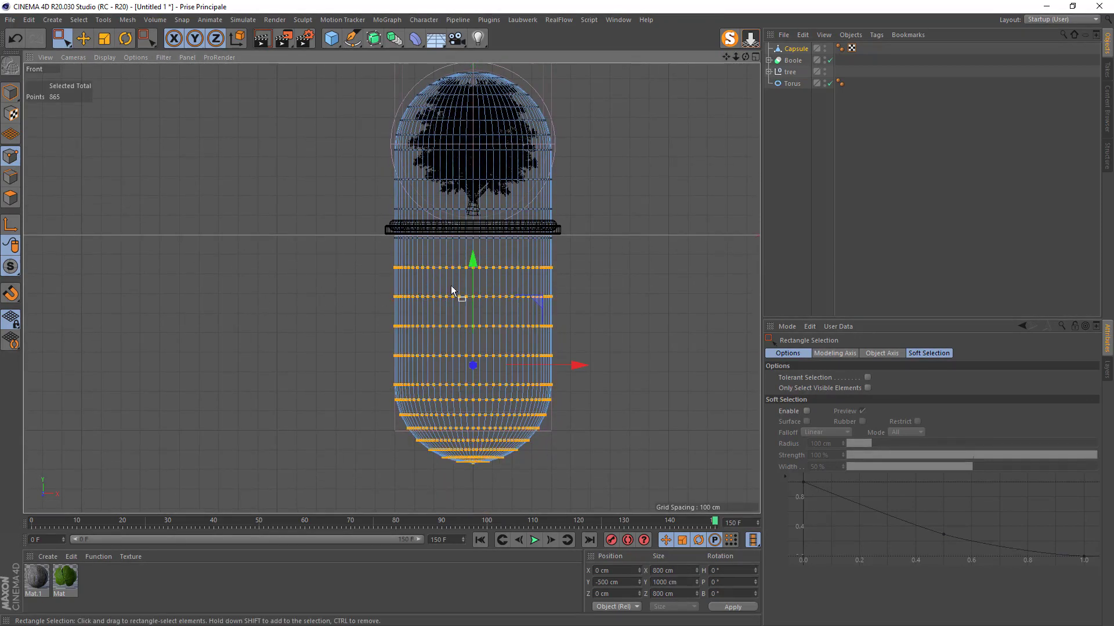
key("Delete")
- Move the capsule's lowest row of points up to about 216 cm on Y so the open edge sits inside the torus ring
scroll(510, 235, "up", 5)
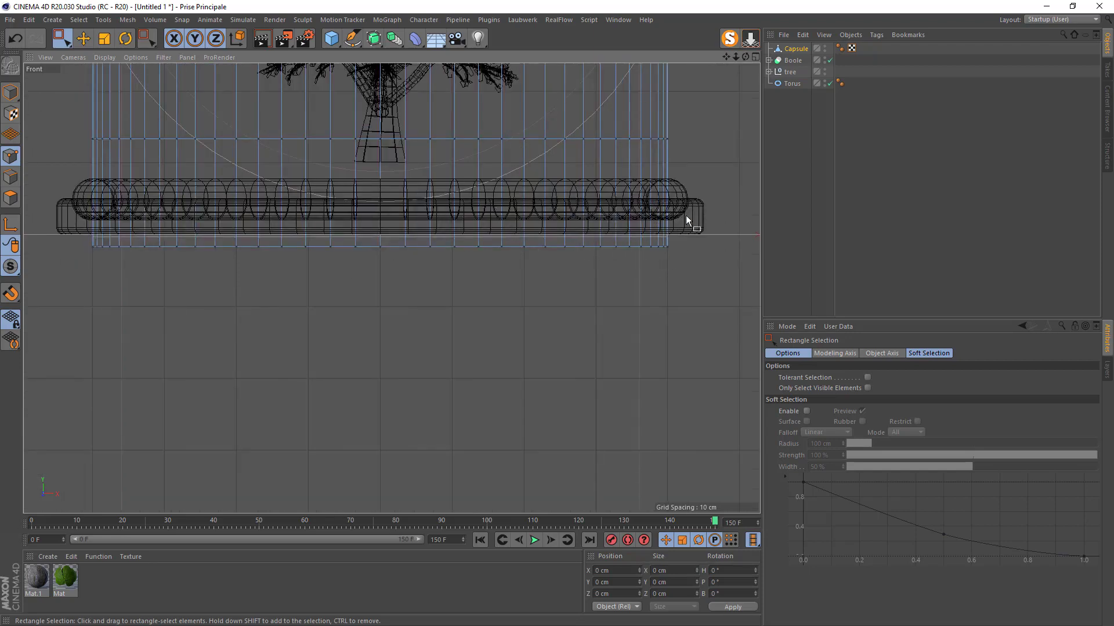
scroll(418, 284, "down", 2)
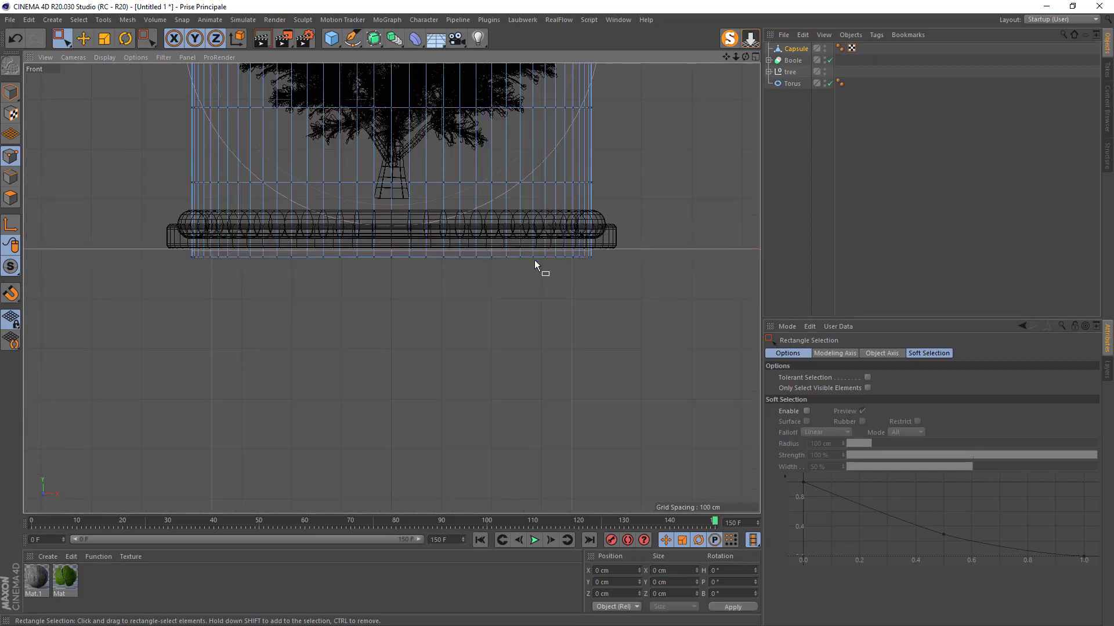
left_click_drag(513, 251, 72, 251)
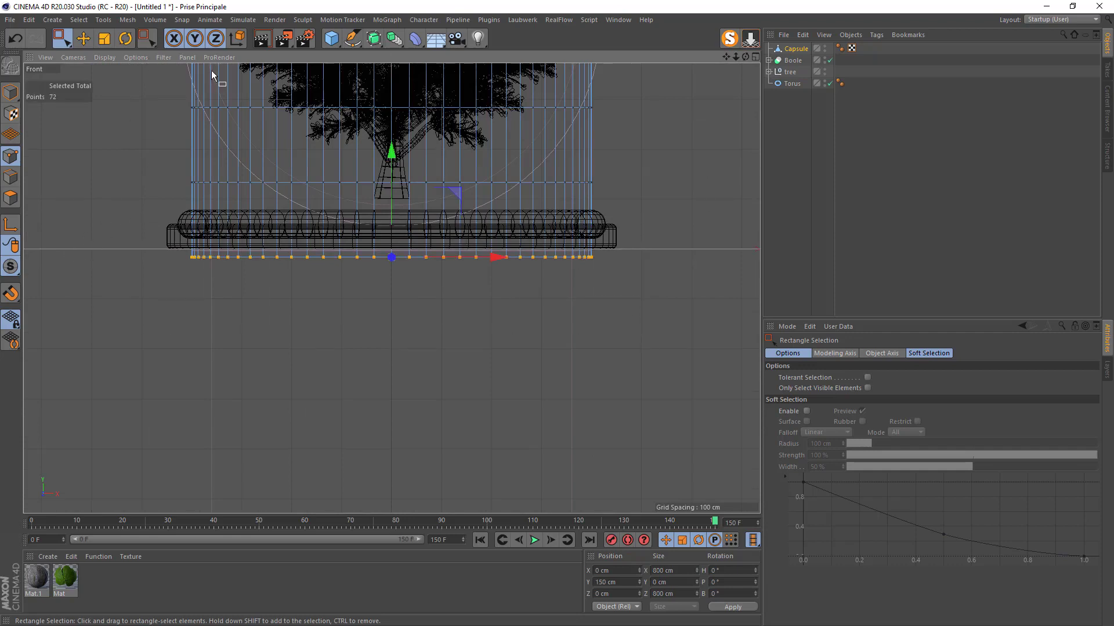
scroll(366, 215, "up", 5)
scroll(366, 215, "up", 1)
left_click_drag(419, 220, 426, 151)
scroll(301, 279, "down", 5)
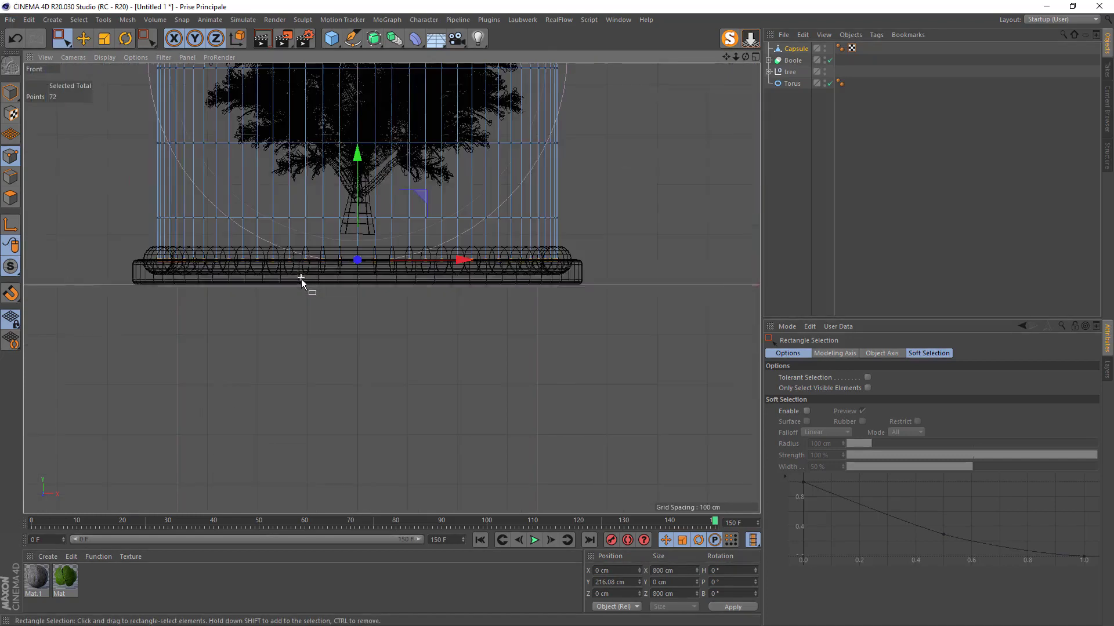
scroll(304, 281, "up", 3)
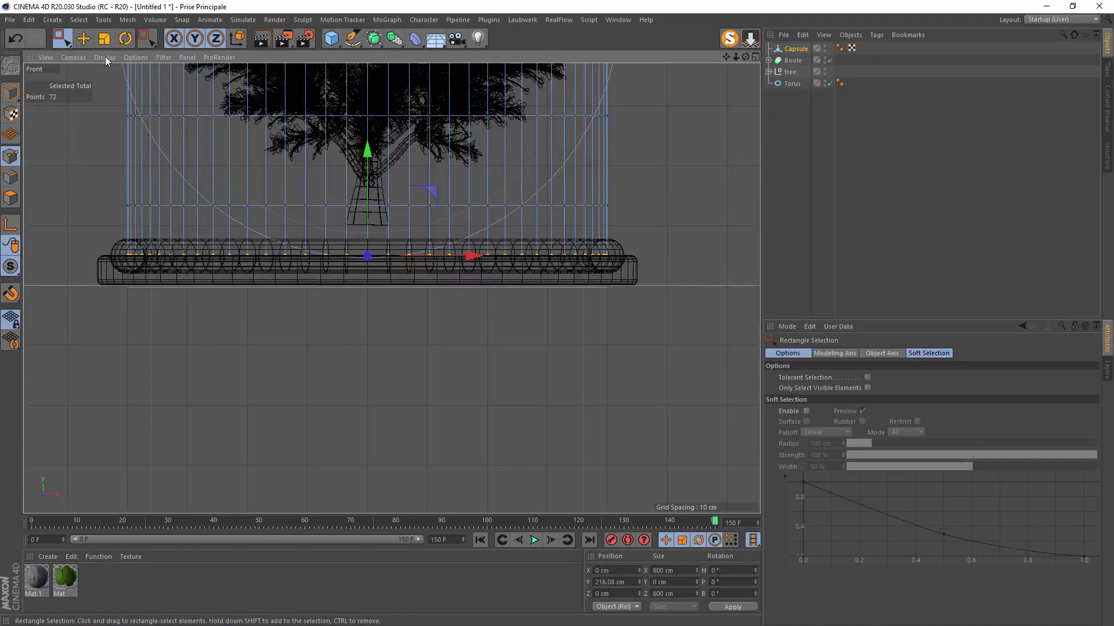
- Switch the viewport to the Perspective camera with shaded display and frame the whole dome on its base
left_click(75, 58)
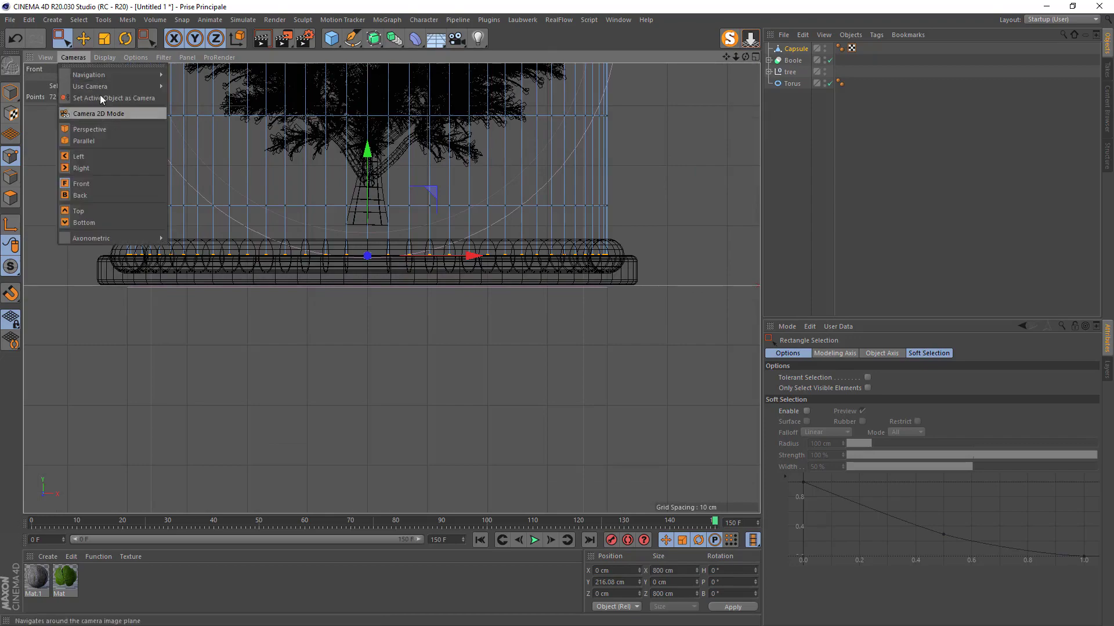
left_click(103, 127)
scroll(294, 243, "down", 5)
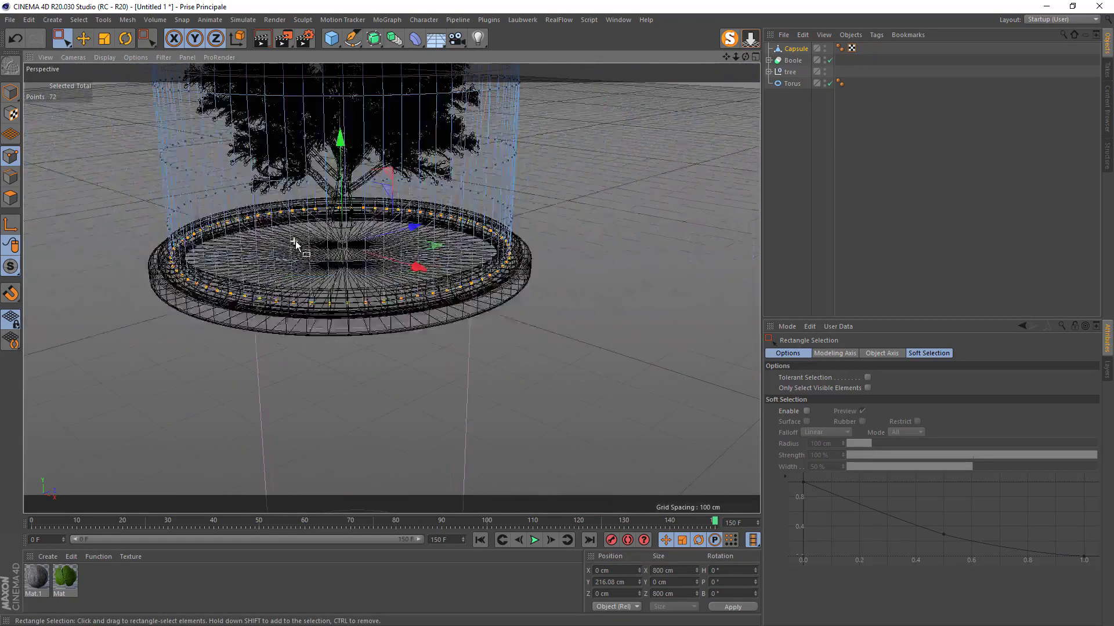
left_click(104, 57)
left_click(126, 77)
scroll(267, 196, "up", 3)
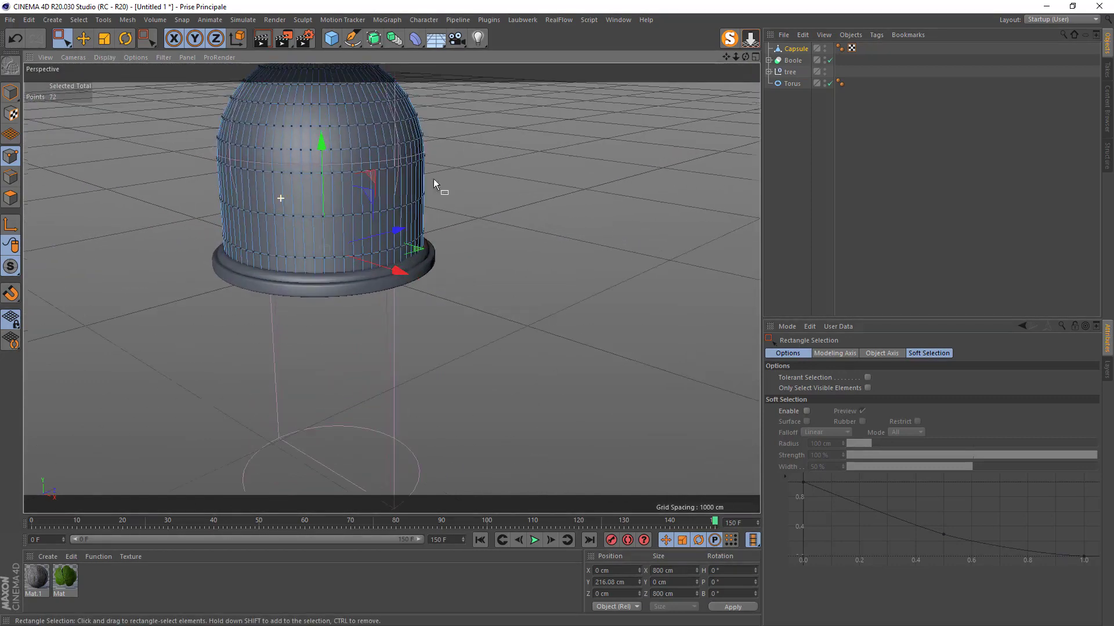
left_click_drag(726, 56, 729, 62)
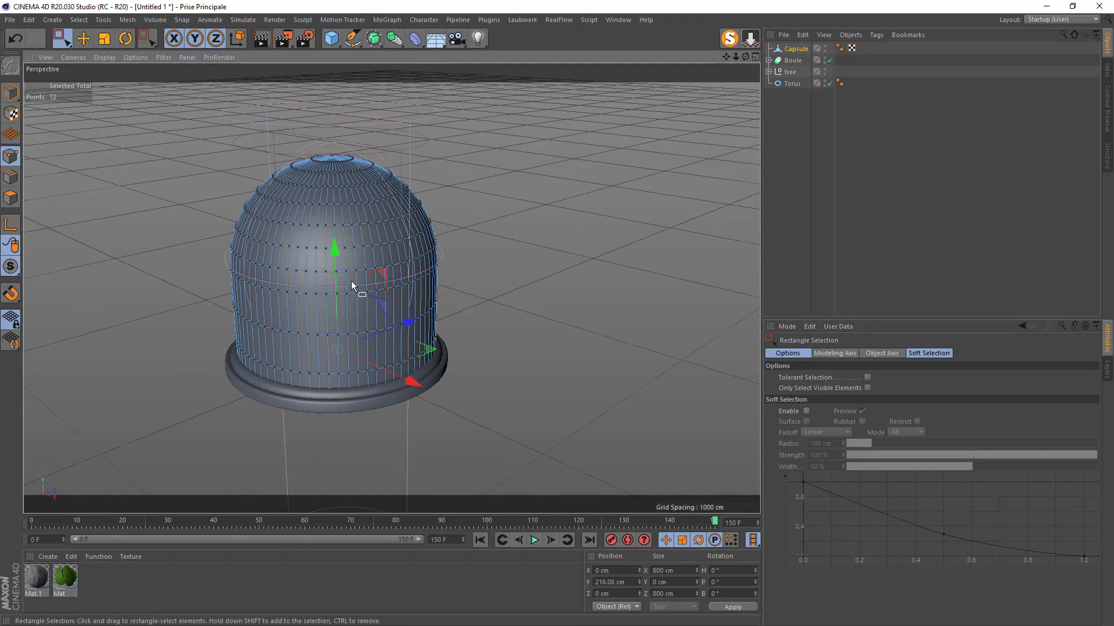
scroll(356, 289, "up", 2)
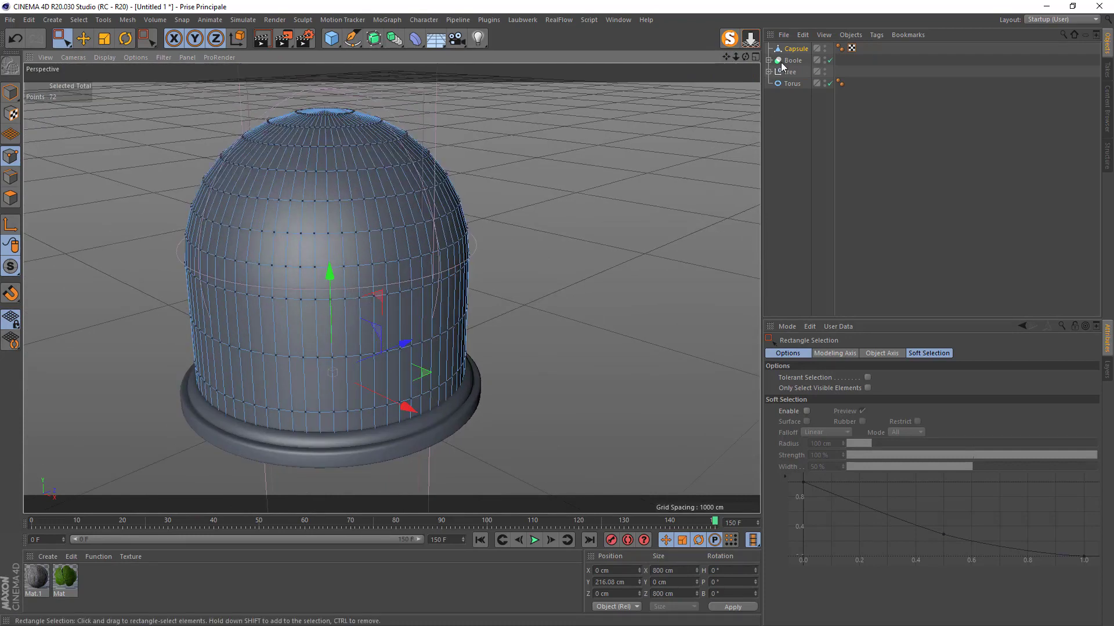
- Isolate the capsule in solo mode and examine its open bottom rim from below
left_click(729, 39)
left_click_drag(745, 57, 745, 70)
scroll(431, 315, "up", 2)
scroll(431, 317, "up", 2)
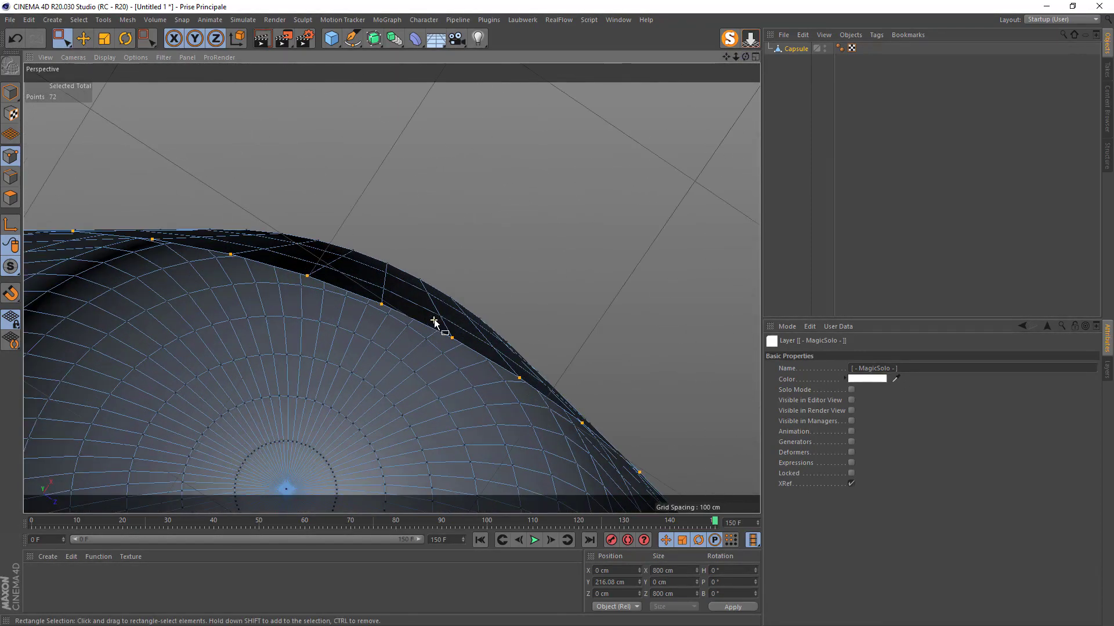
scroll(423, 342, "down", 5)
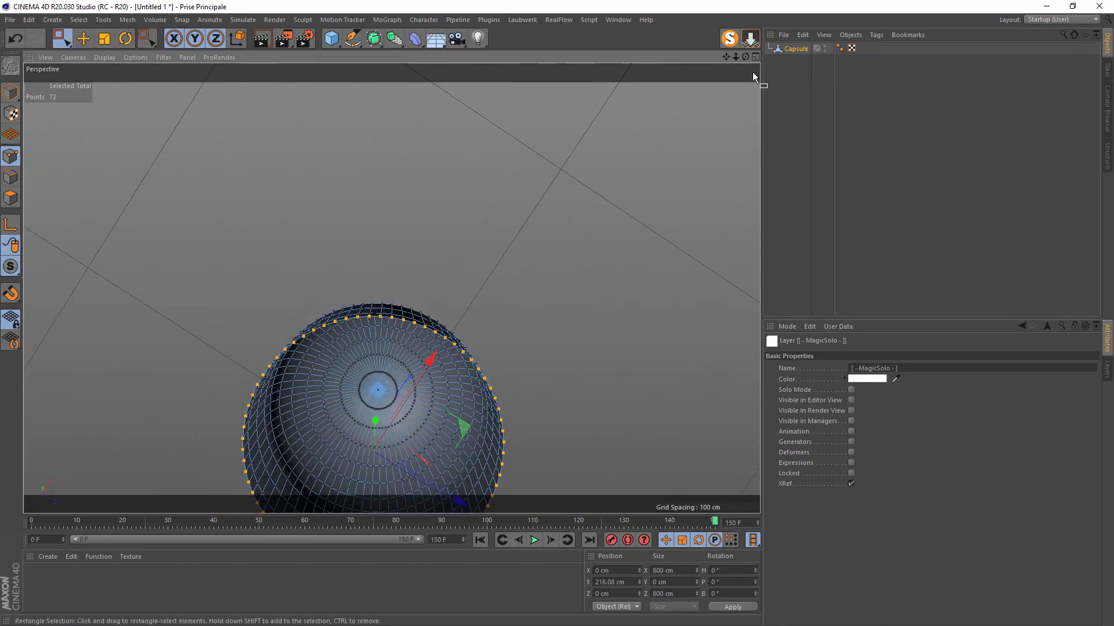
left_click_drag(746, 56, 253, 68)
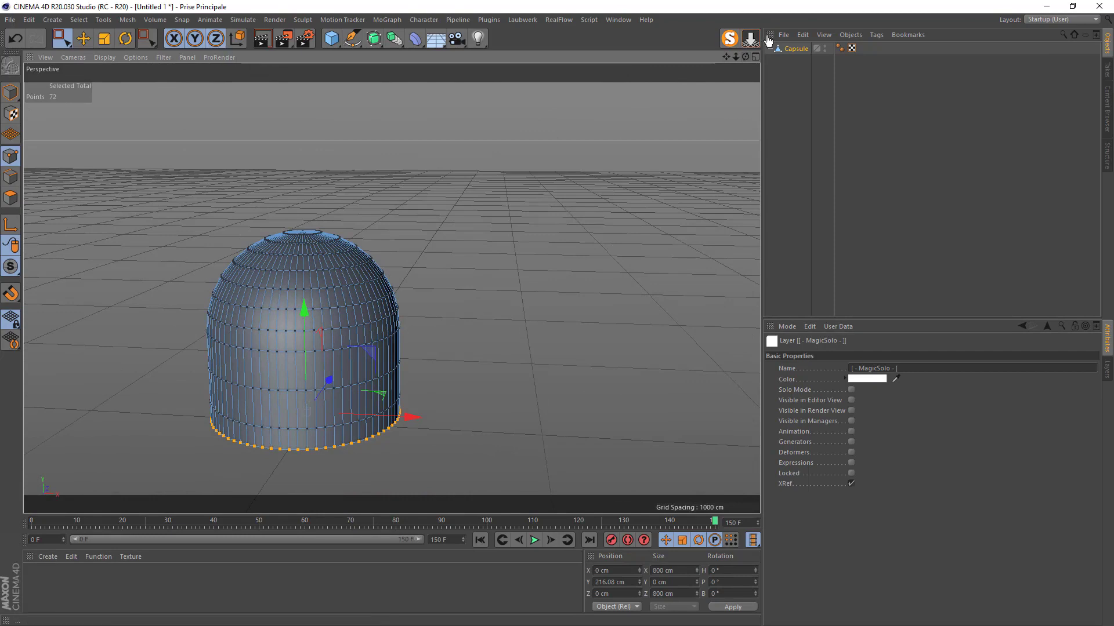
- Add a Cloth Surface as the parent of the capsule and set its thickness to 5 cm
left_click(232, 22)
mouse_move(250, 38)
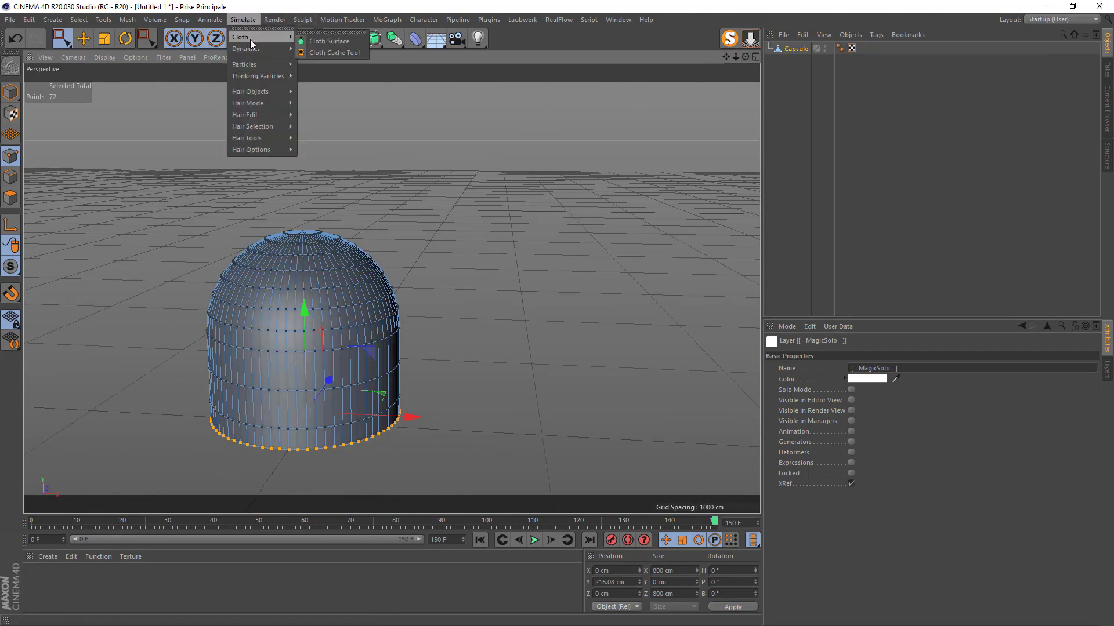
left_click(329, 42)
left_click(802, 61)
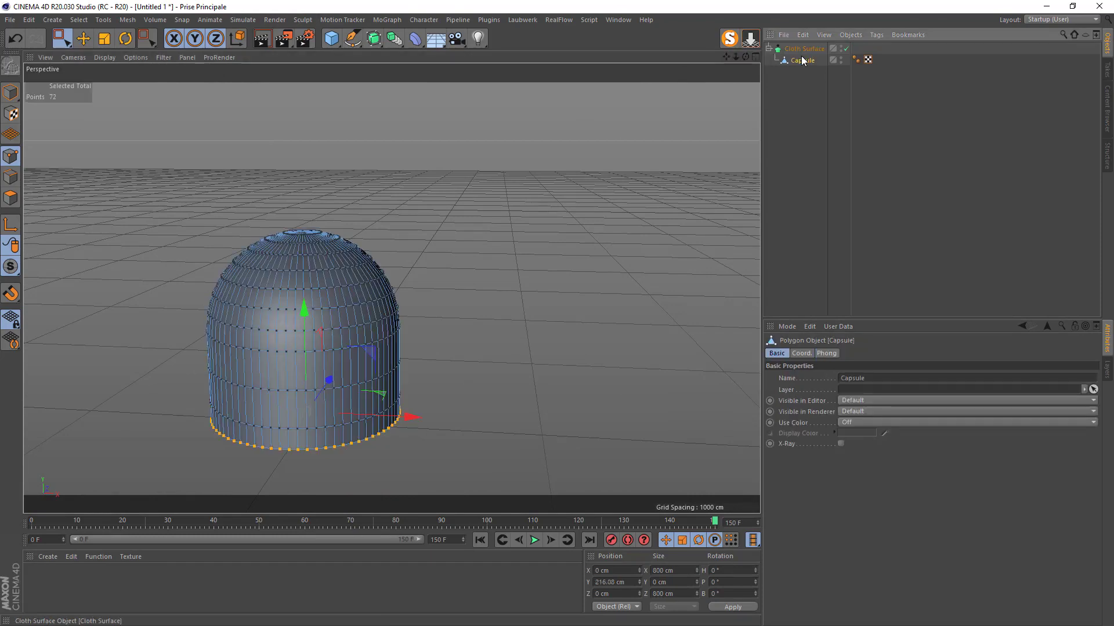
left_click(804, 50)
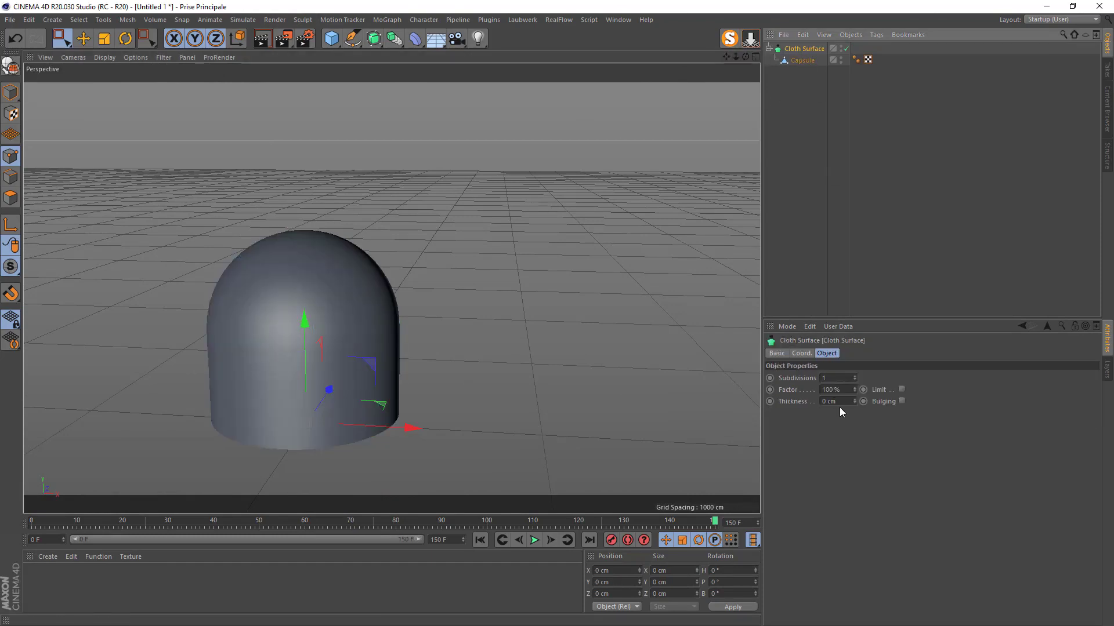
left_click(835, 402)
type("5")
key("Return")
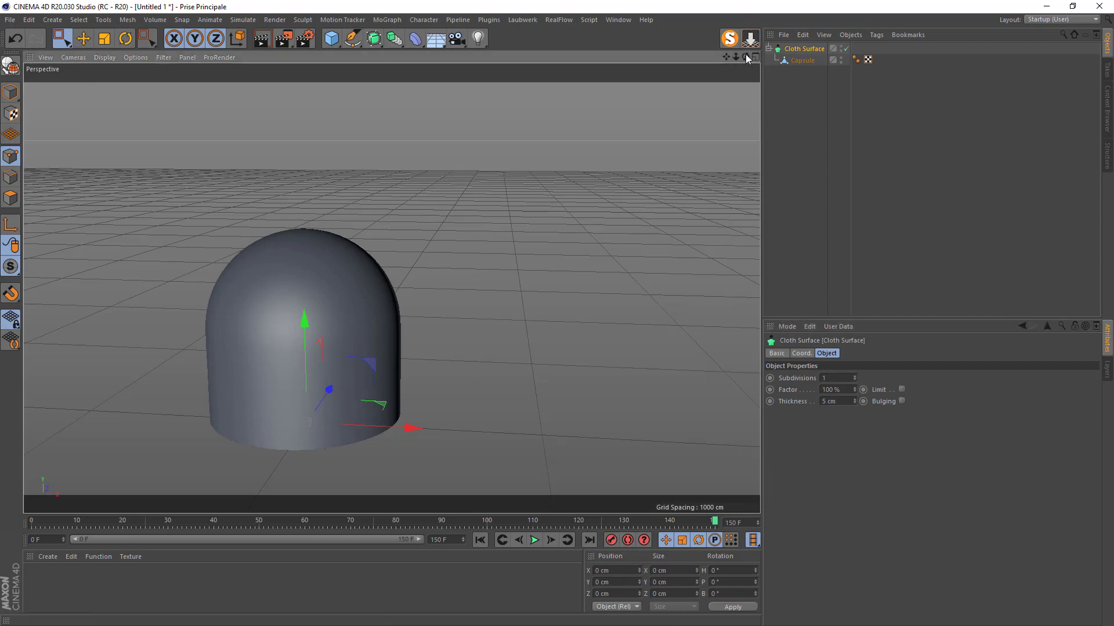
left_click_drag(746, 56, 398, 291)
scroll(374, 390, "up", 4)
scroll(406, 420, "up", 3)
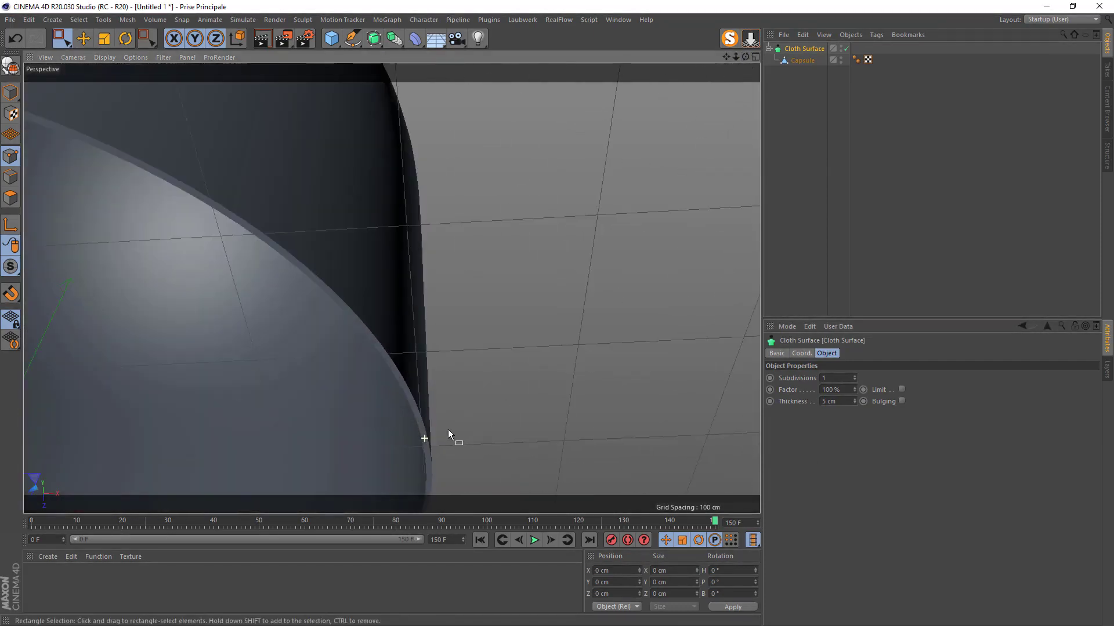
- Compare Cloth Surface thicknesses of 0 cm and -5 cm, ending back at 5 cm
double_click(835, 402)
type("0")
key("Return")
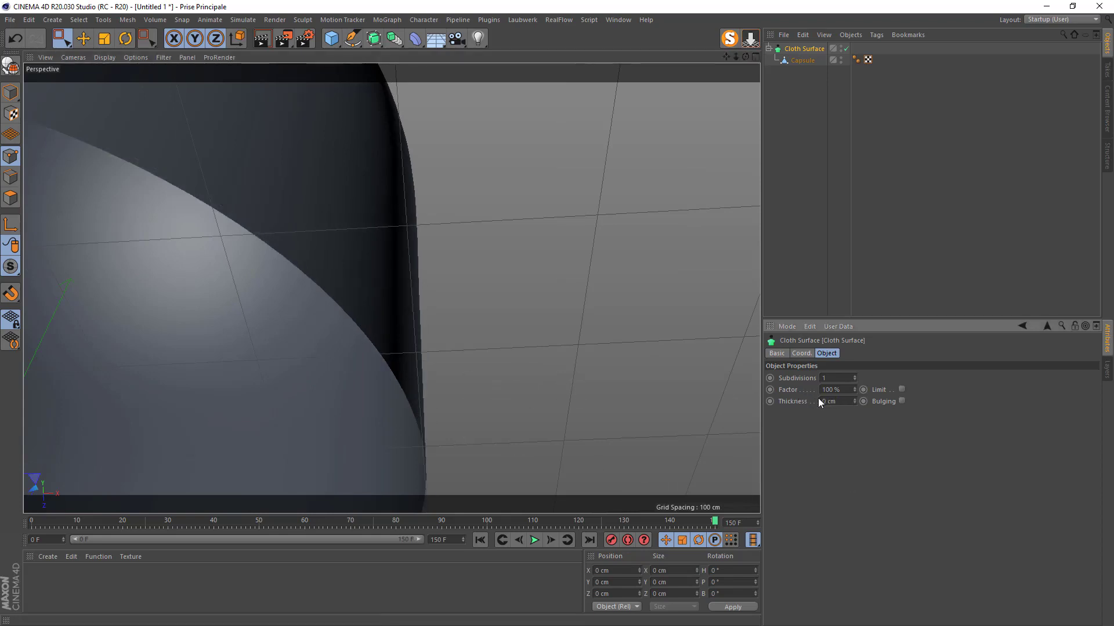
left_click_drag(842, 405, 765, 430)
type("-5")
key("Return")
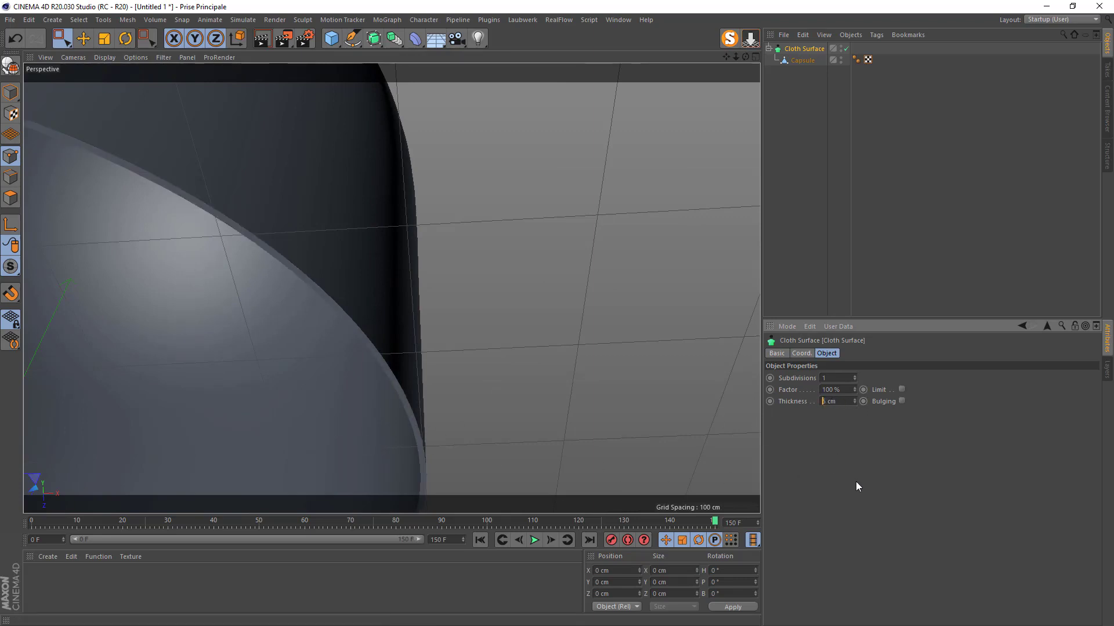
key("Return")
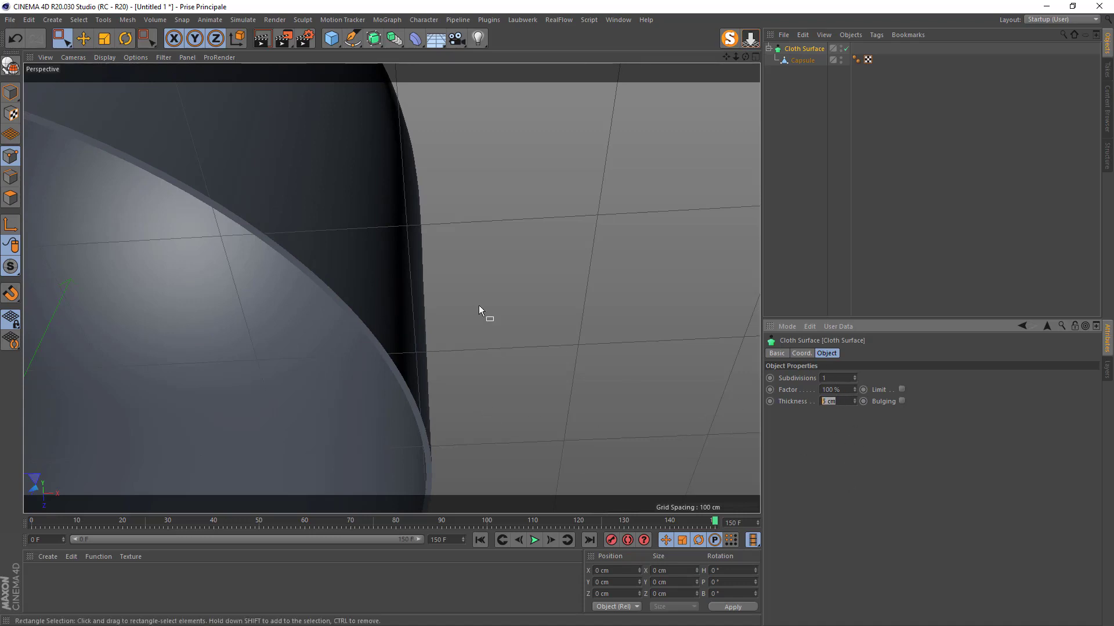
- Turn off solo mode and place the collapsed Cloth Surface directly above the Torus in the object hierarchy
scroll(476, 308, "down", 5)
mouse_move(746, 56)
left_mouse_down()
mouse_move(713, 127)
mouse_move(732, 42)
mouse_move(745, 70)
mouse_move(726, 61)
left_mouse_up()
left_click(731, 40)
left_click_drag(392, 288, 334, 416)
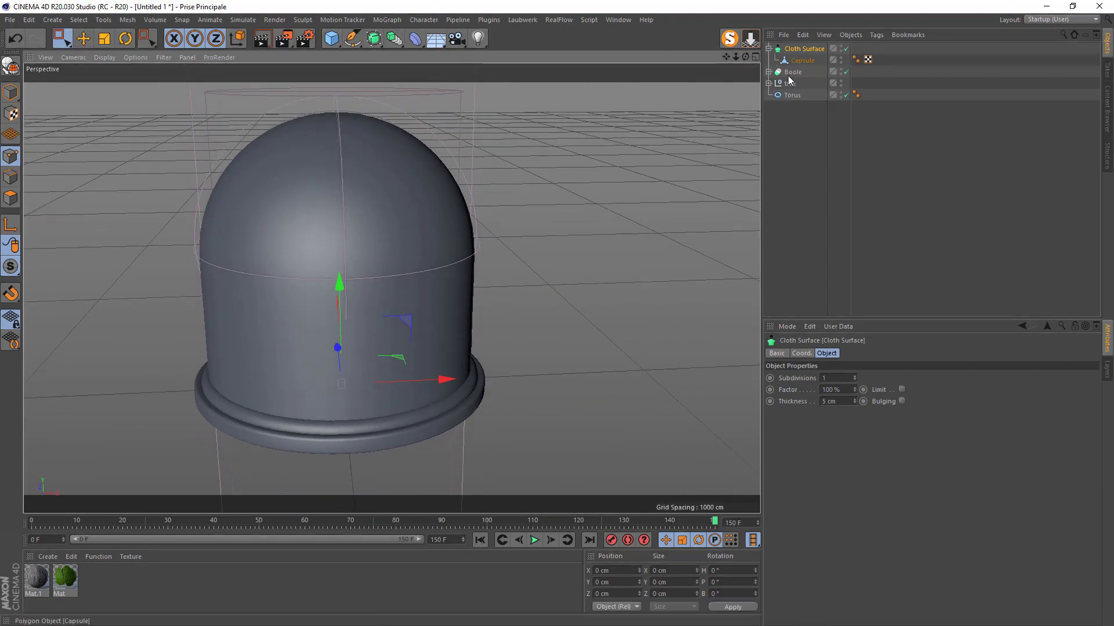
left_click(768, 49)
left_click_drag(787, 52, 779, 84)
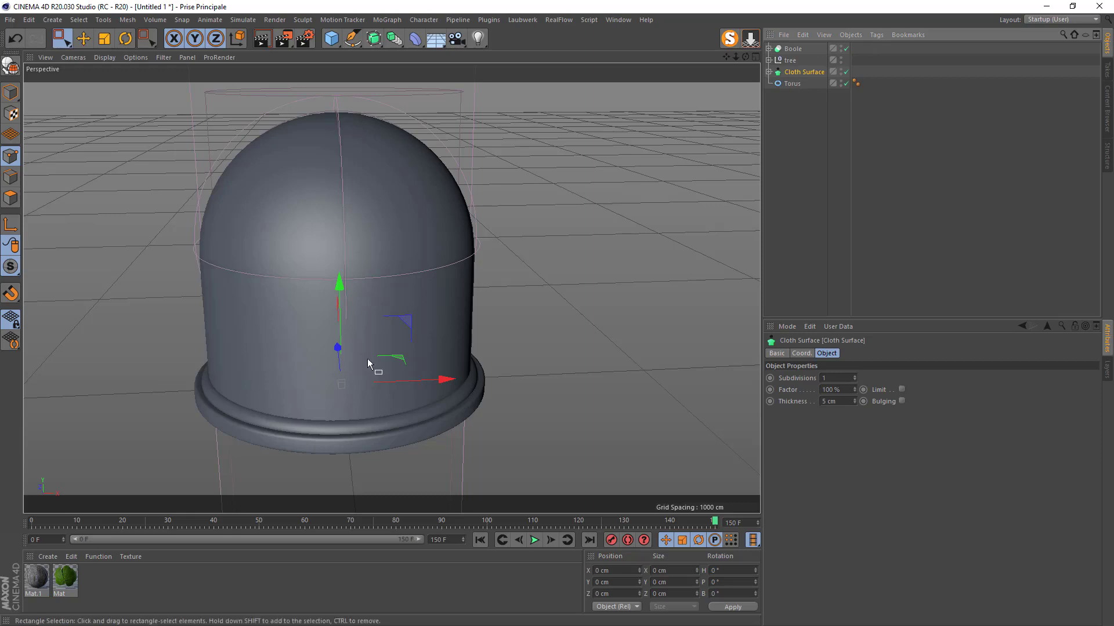
- Add a Boole containing the Cloth Surface and the Torus, and set its Boolean Type to A union B
scroll(241, 412, "up", 2)
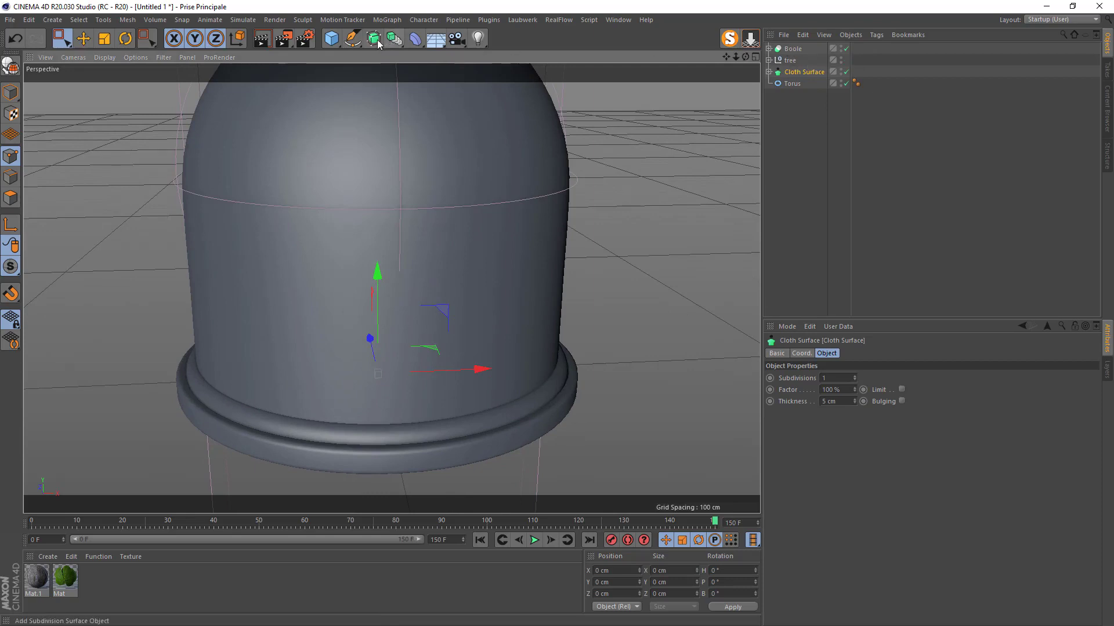
left_click_drag(386, 39, 511, 53)
left_click_drag(792, 103, 563, 468)
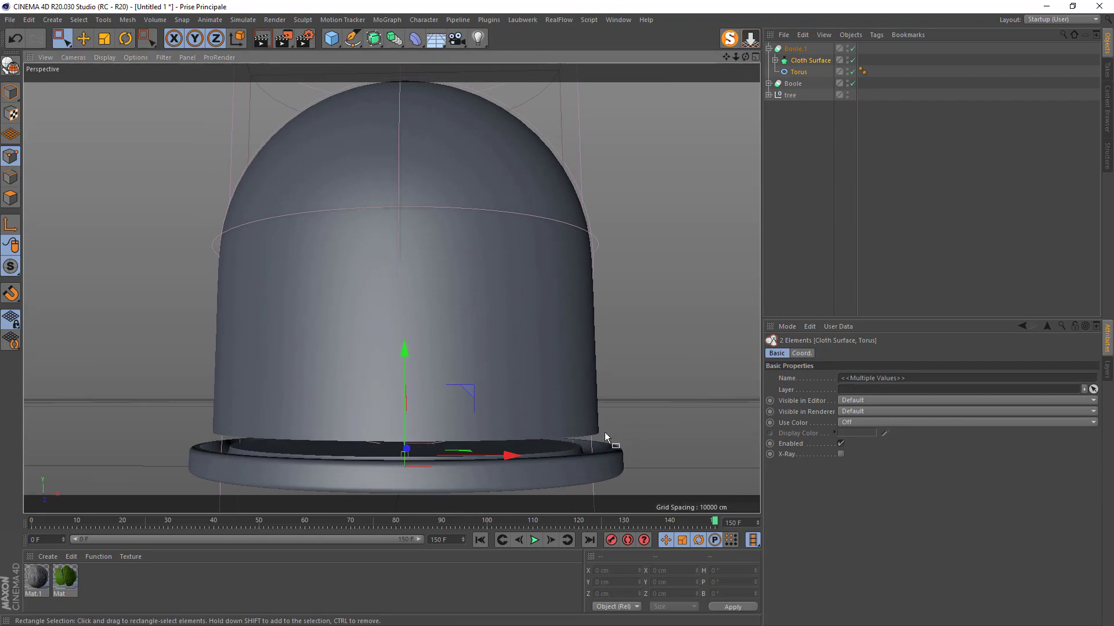
left_click(794, 49)
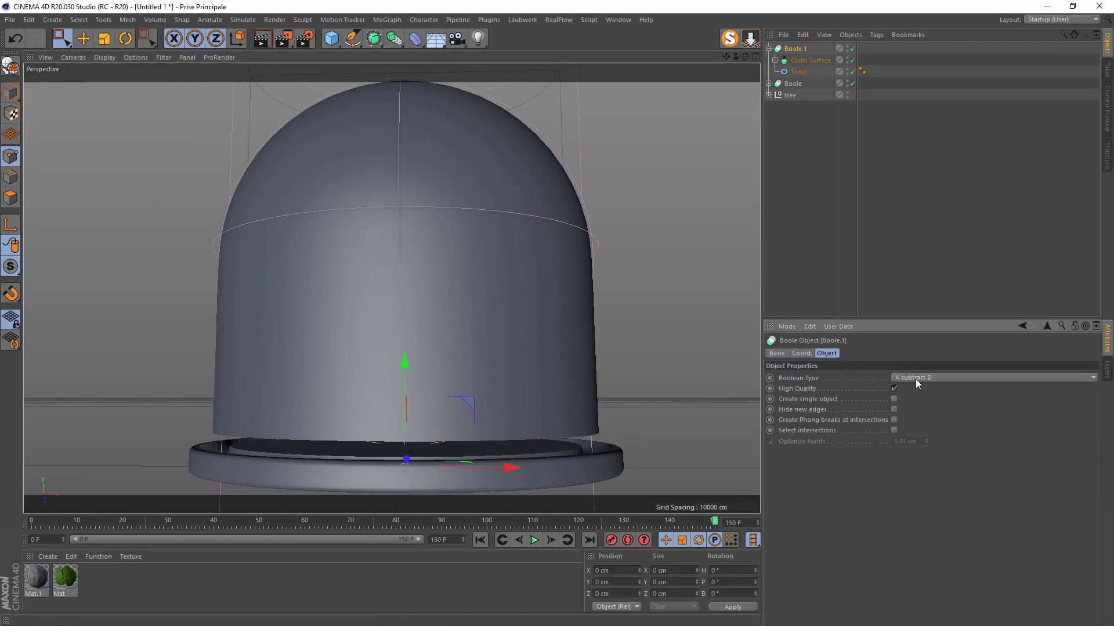
left_click(915, 378)
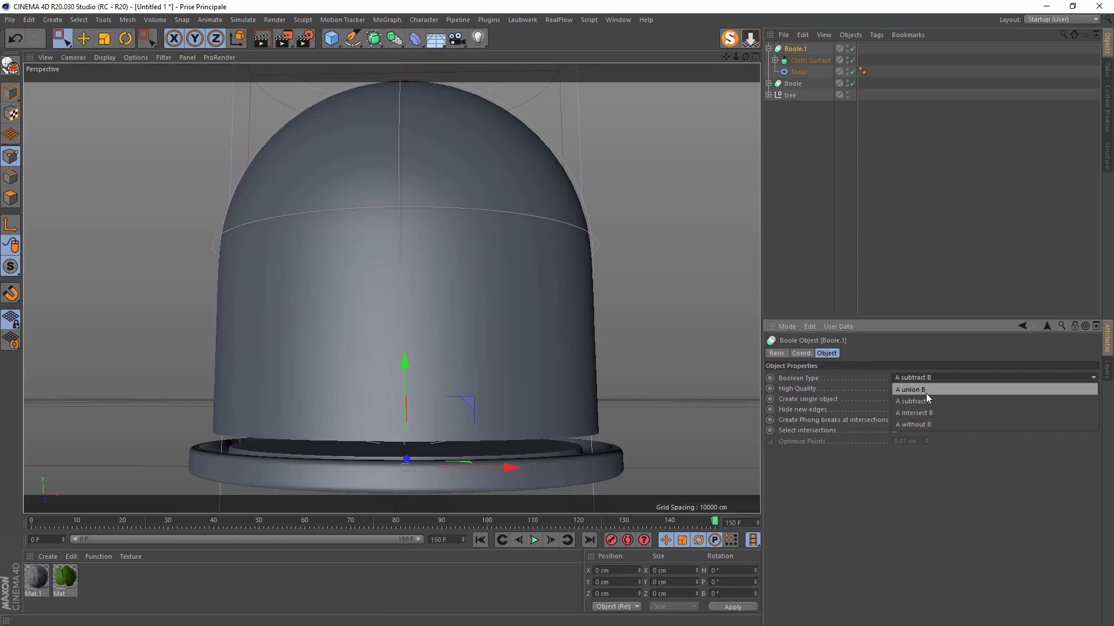
left_click(925, 392)
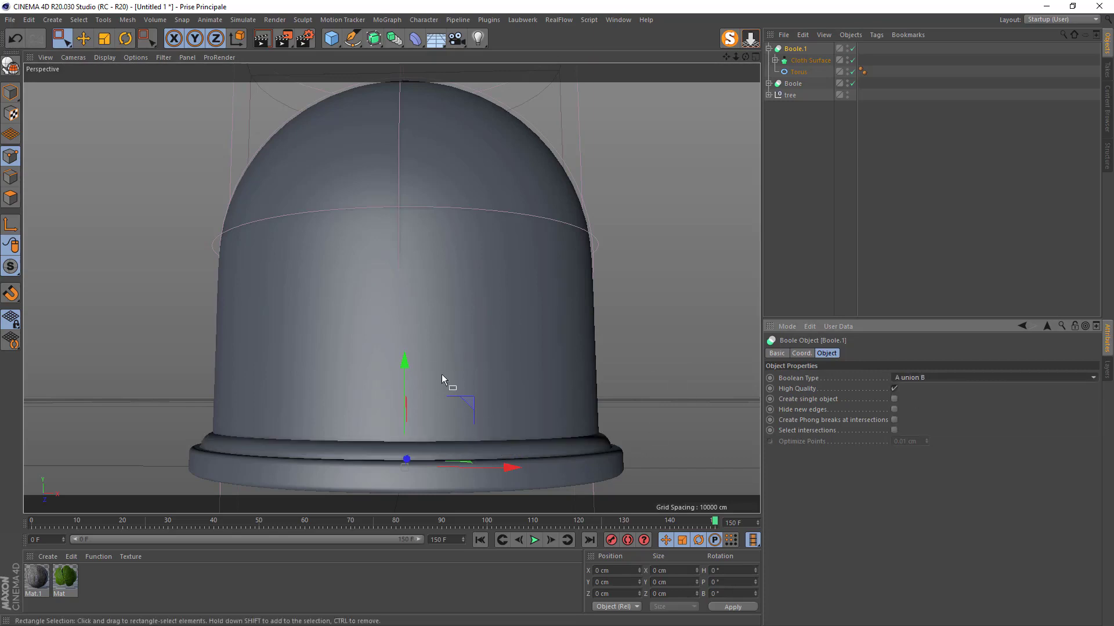
- Rename the dome's Boole to "glass" and the base's Boole to "socle"
double_click(796, 49)
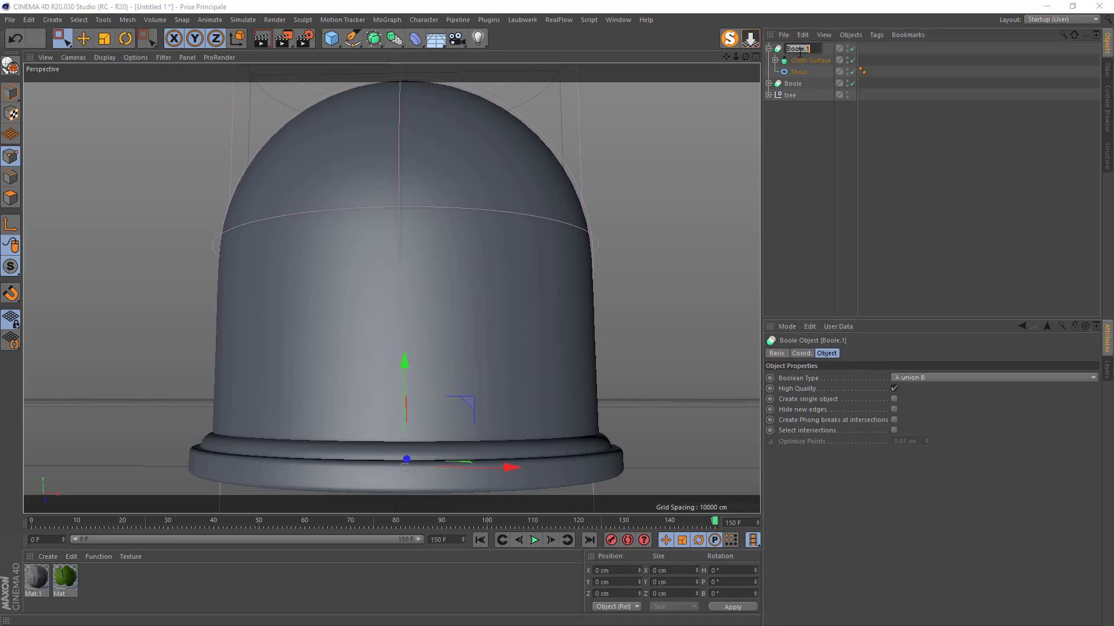
type("glass")
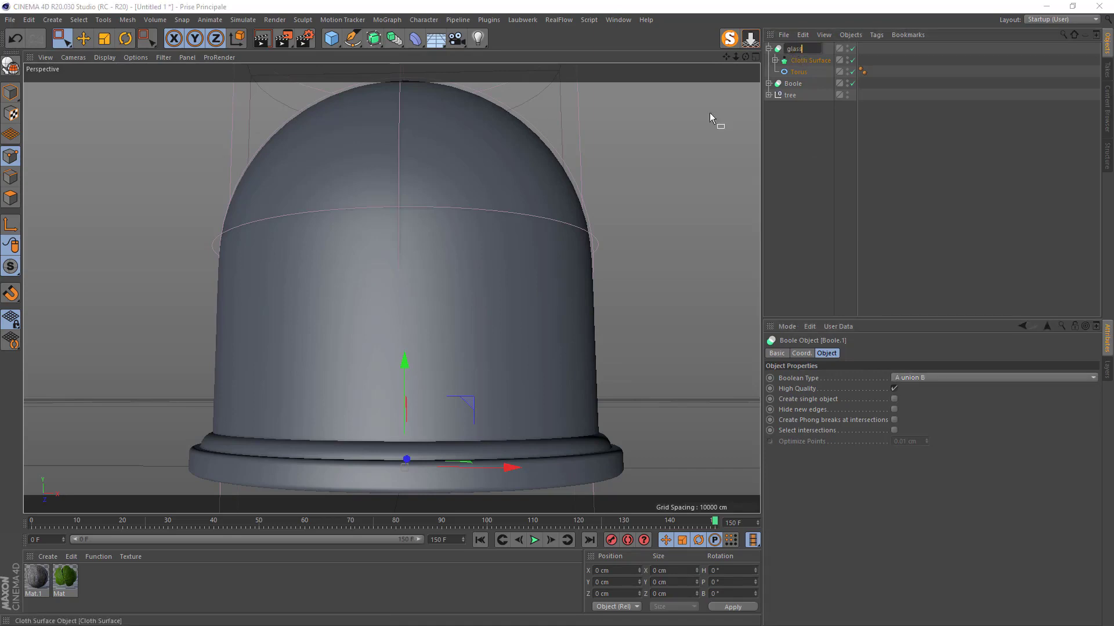
left_click(527, 450)
scroll(527, 450, "up", 2)
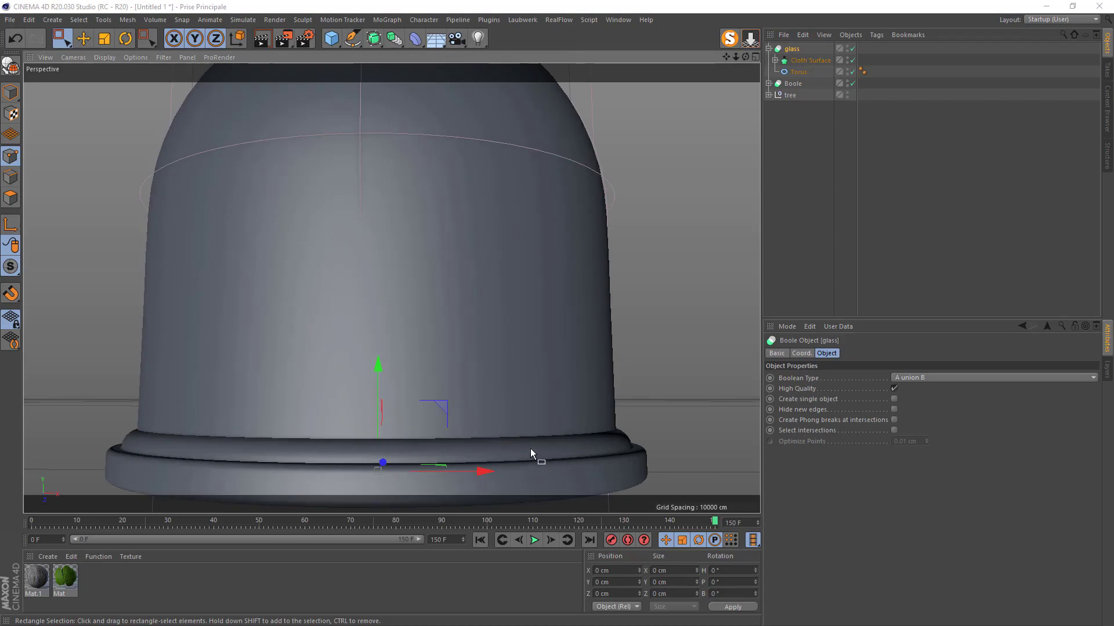
left_click(769, 48)
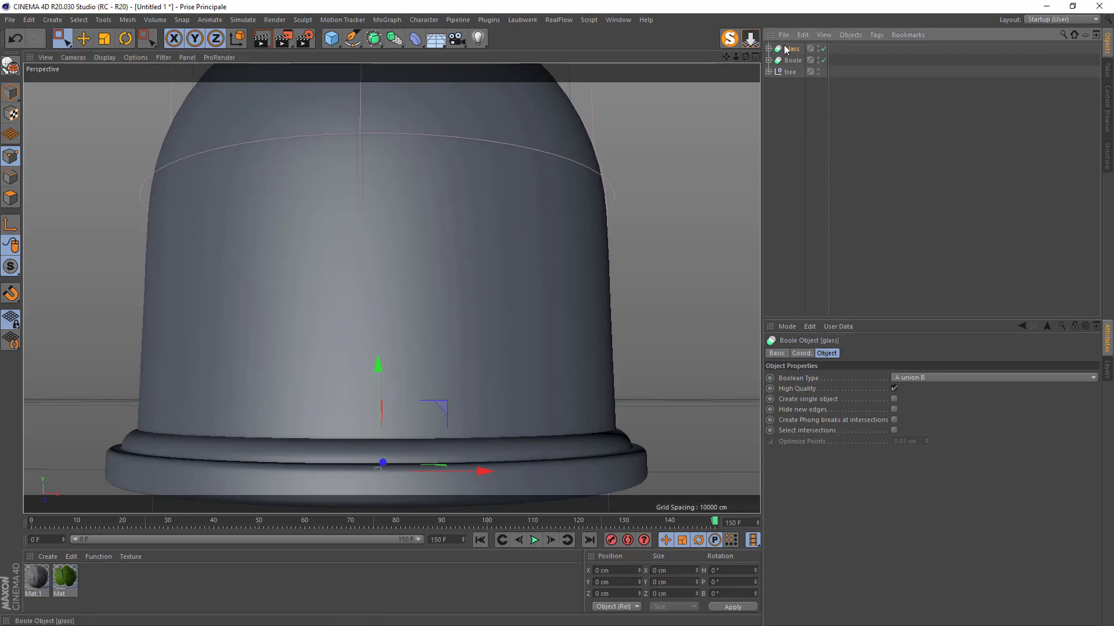
double_click(791, 61)
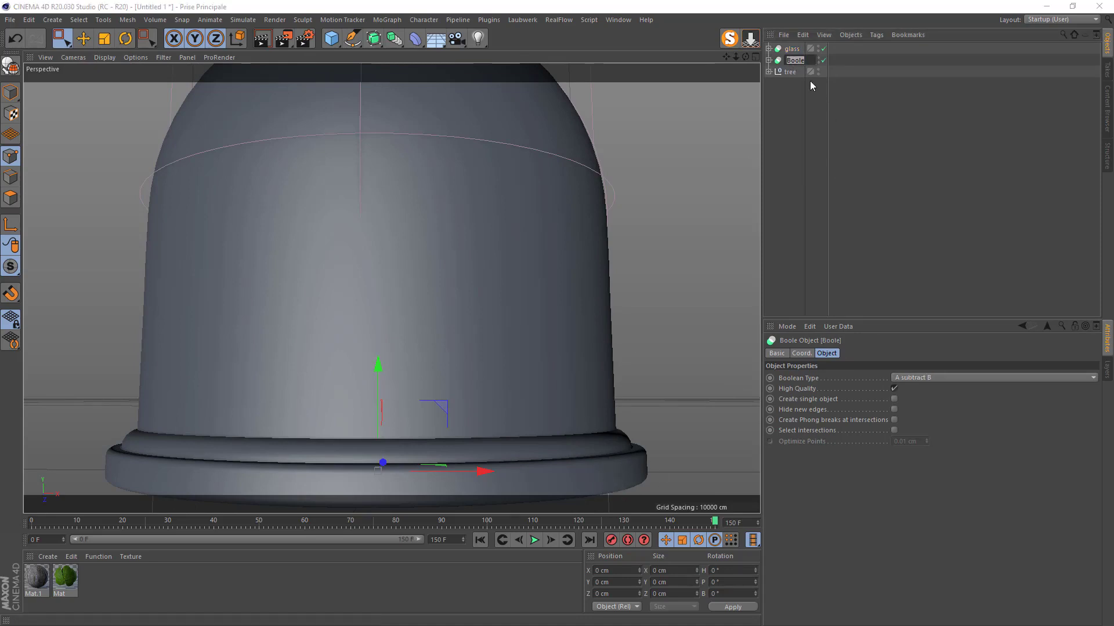
type("socle")
key("Return")
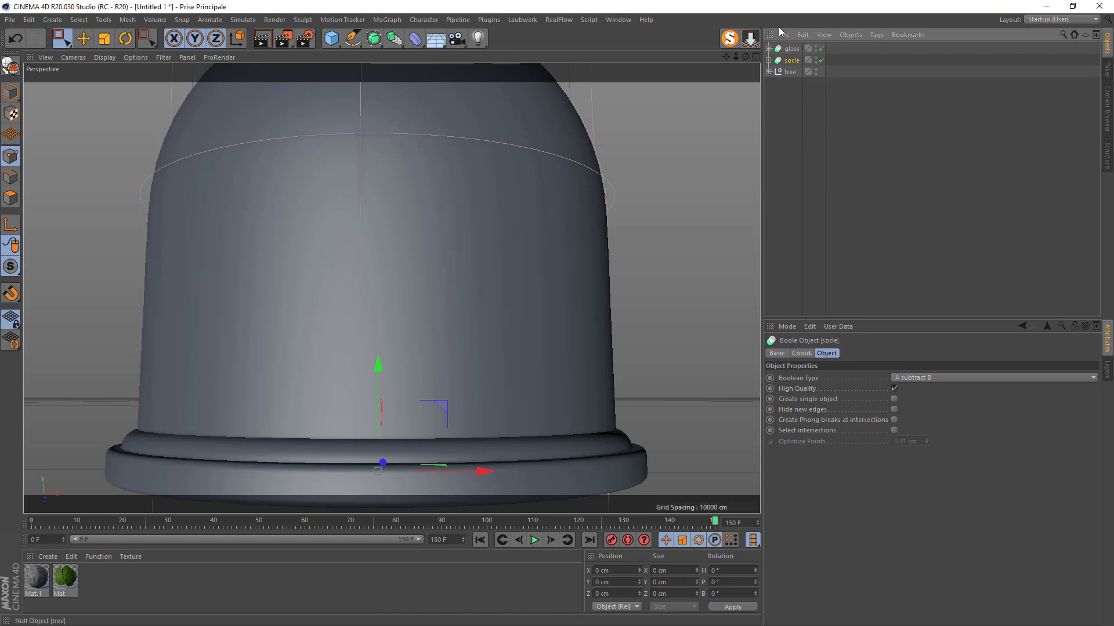
- Hide the glass object to expose the tree and the base underneath
scroll(508, 319, "down", 2)
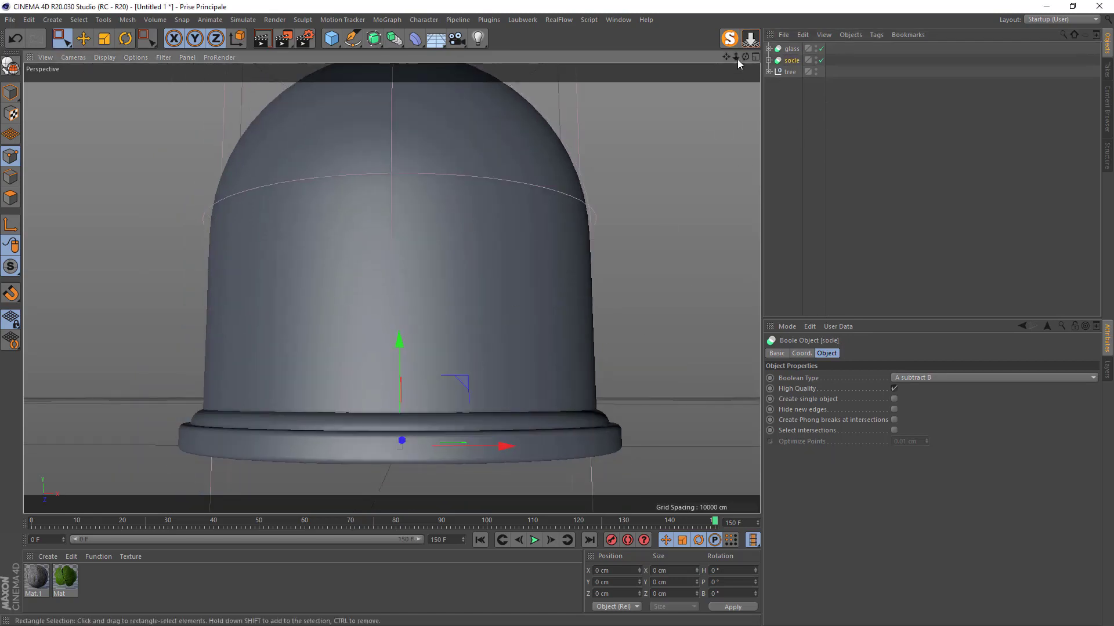
left_click(819, 49)
mouse_move(726, 57)
left_mouse_down()
mouse_move(719, 100)
mouse_move(718, 70)
left_mouse_up()
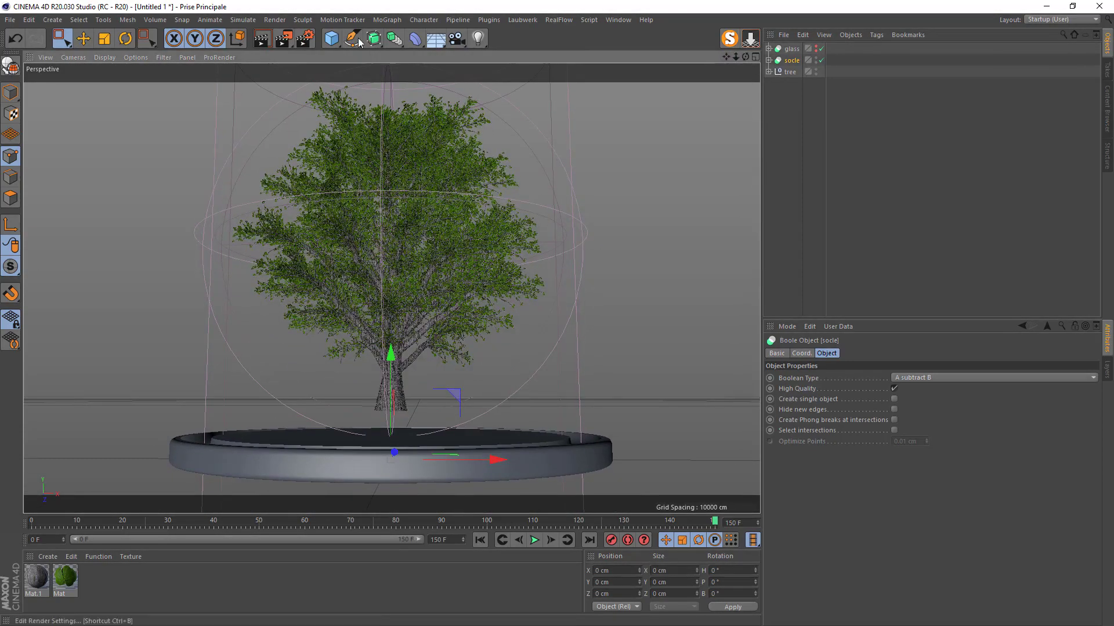
- Add a cylinder with a 400 cm radius and 100 cm height, and raise it about 65 cm above the base's origin
left_click(337, 43)
left_click(549, 60)
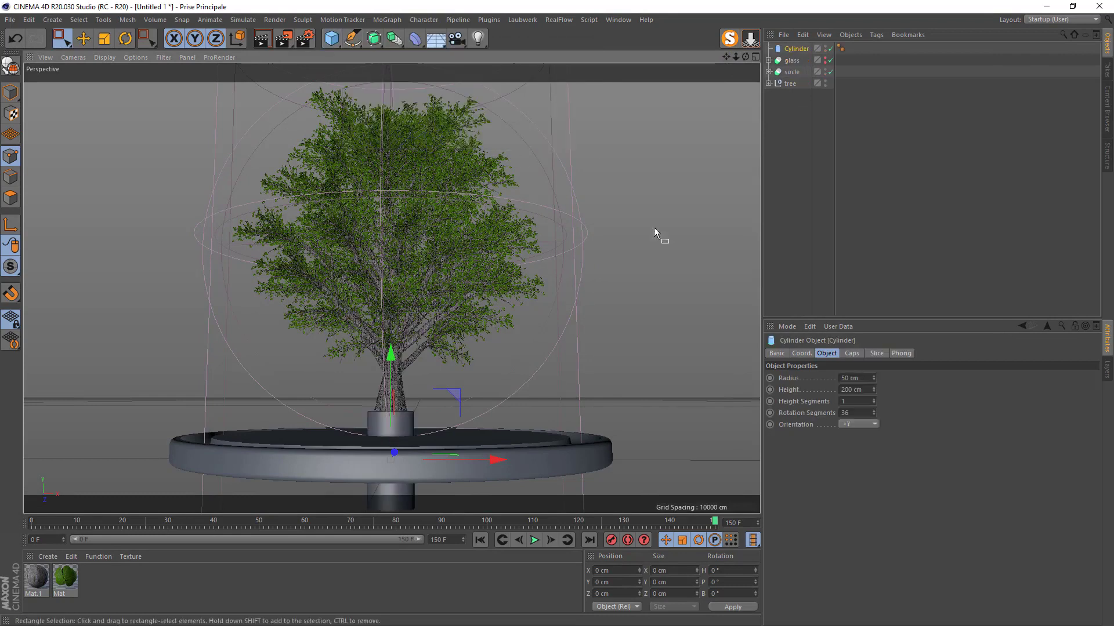
left_click(867, 389)
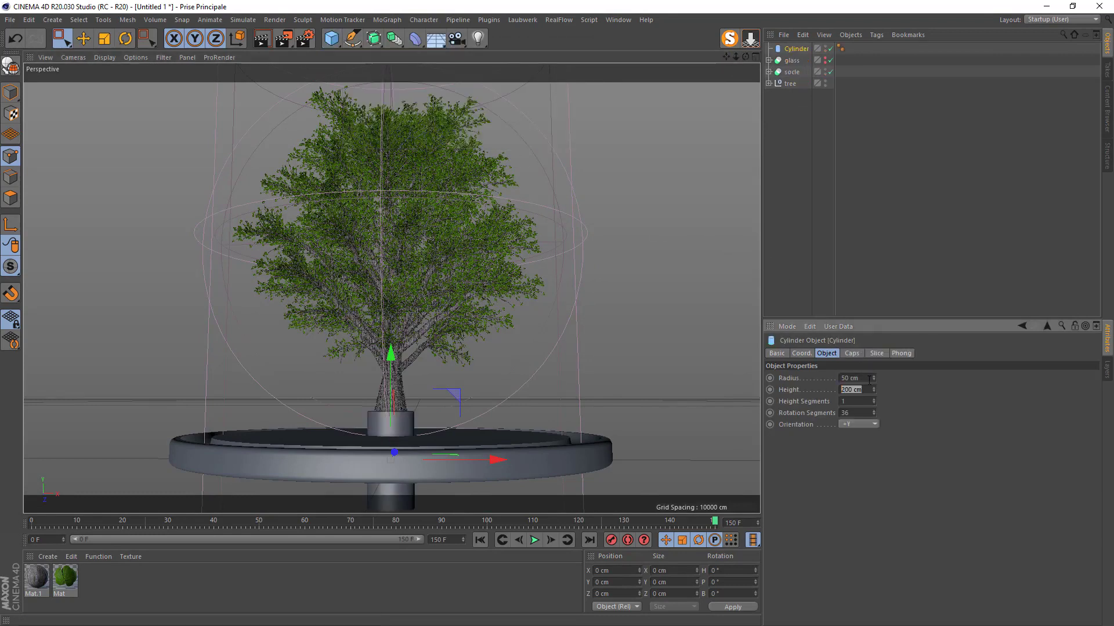
type("100")
key("Return")
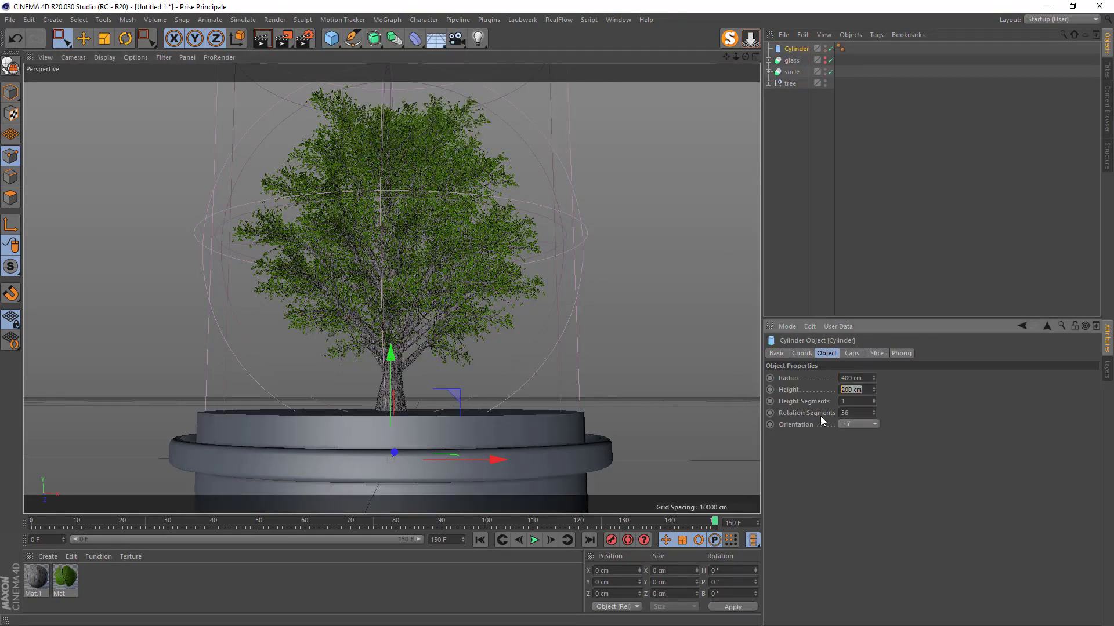
left_click_drag(392, 370, 388, 330)
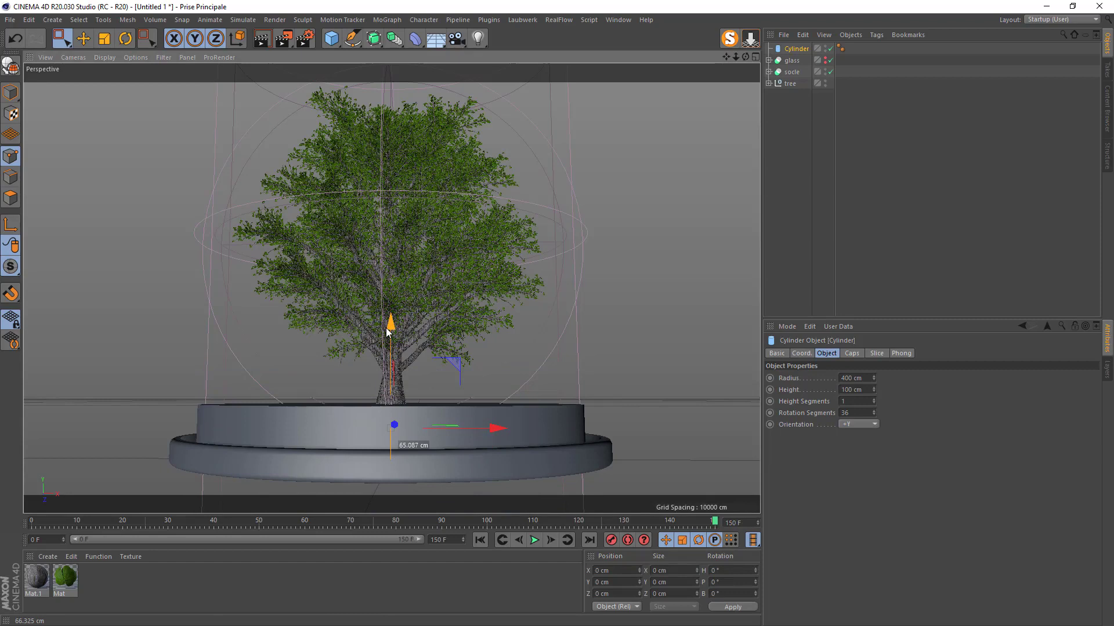
- Lower the cylinder slightly inside the round base and check its fit from below and above
mouse_move(387, 332)
left_mouse_down()
mouse_move(381, 347)
mouse_move(385, 329)
left_mouse_up()
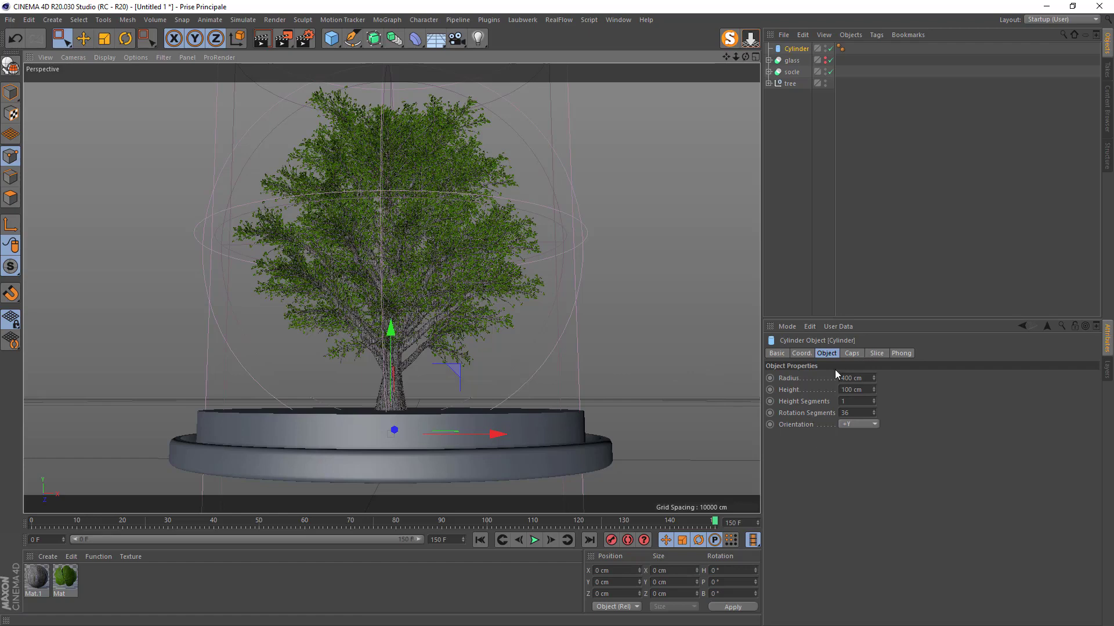
left_click_drag(746, 57, 661, 211)
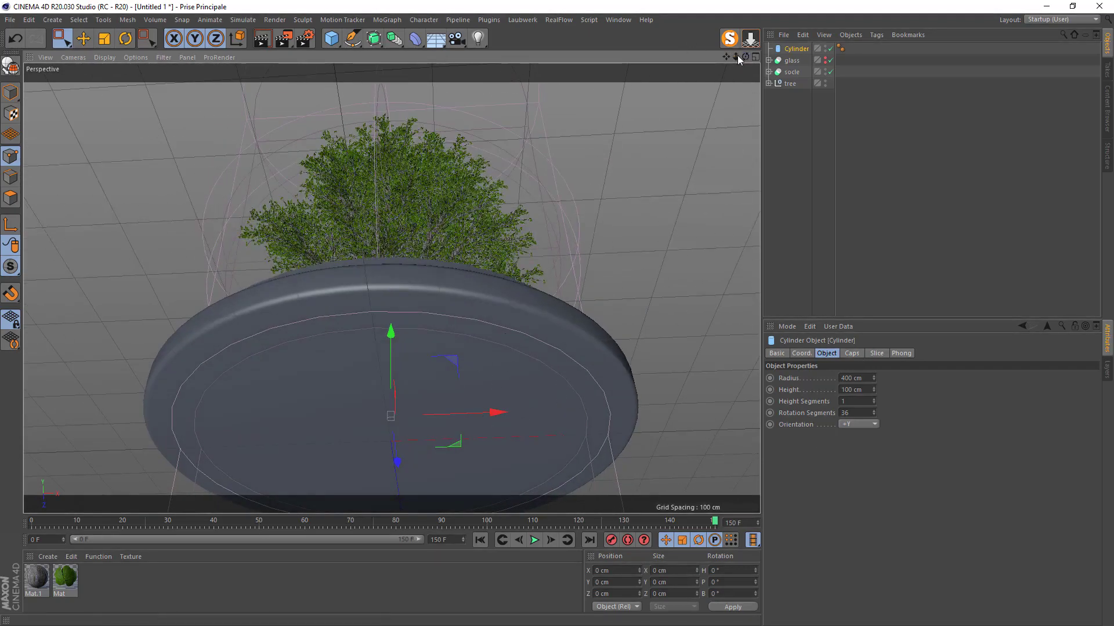
left_click_drag(746, 57, 728, 68)
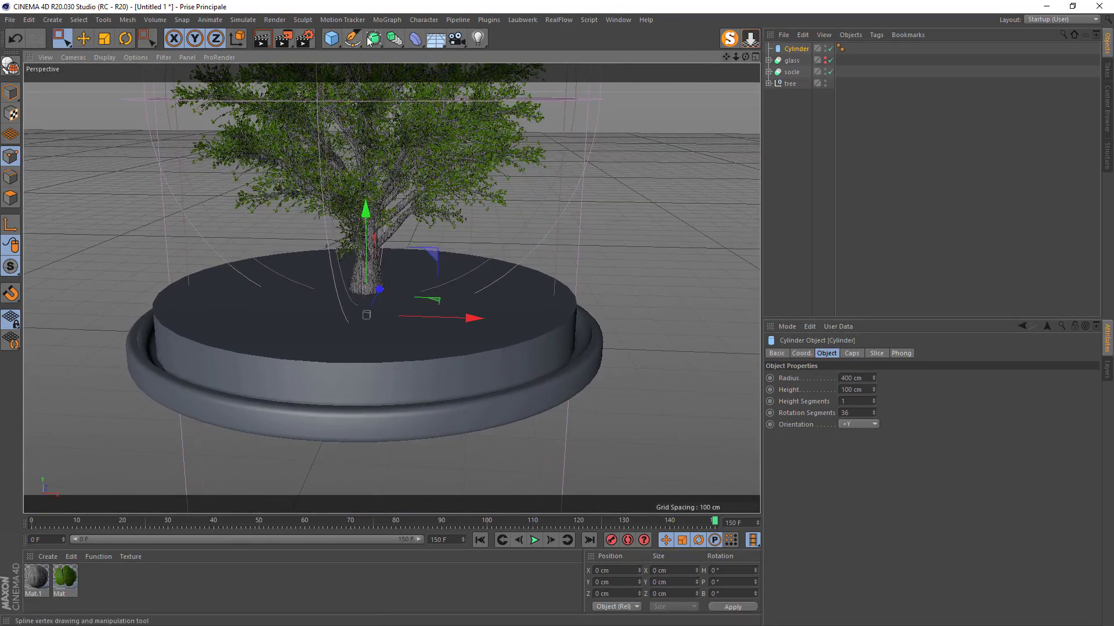
- Add a Floor at the end of the object list and fine-tune the cylinder's height relative to the floor
left_click(435, 39)
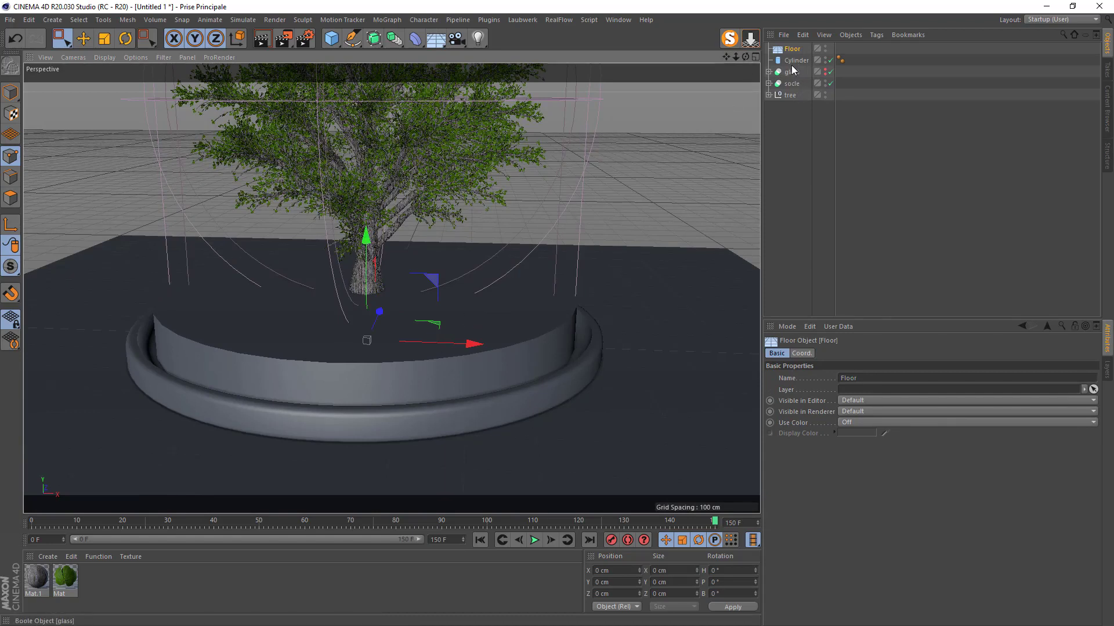
left_click(796, 60)
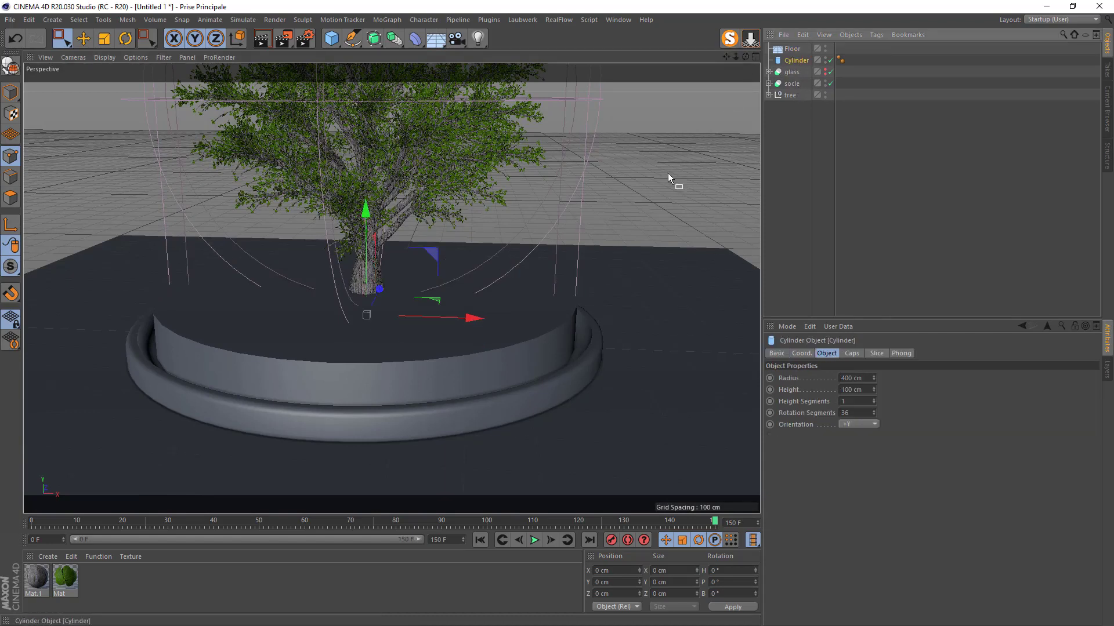
mouse_move(365, 211)
left_mouse_down()
mouse_move(364, 254)
mouse_move(363, 227)
left_mouse_up()
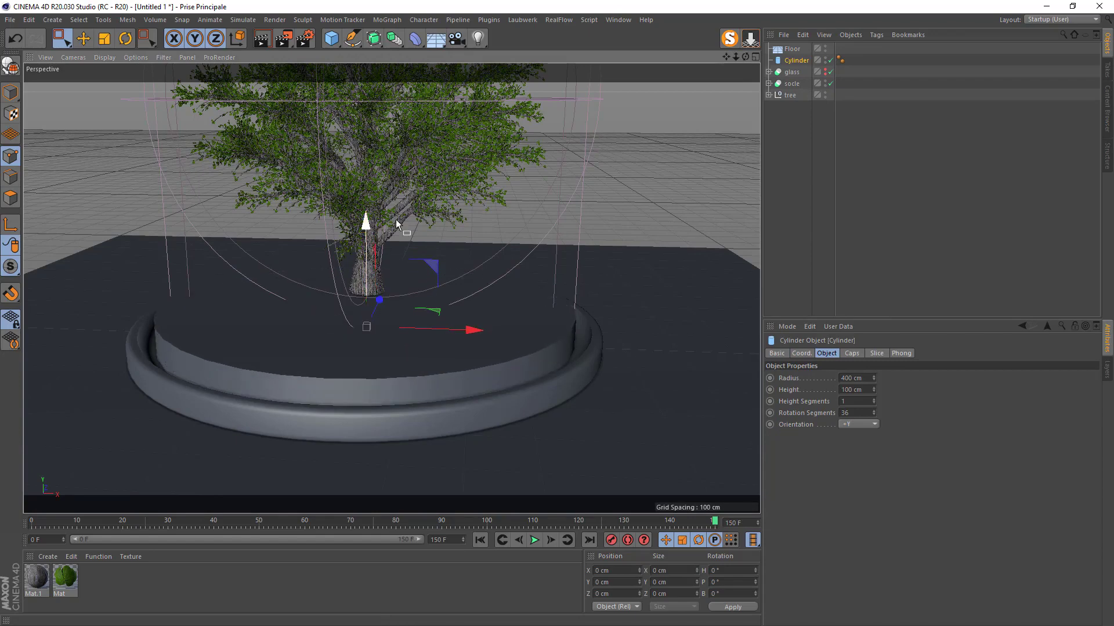
left_click_drag(747, 56, 746, 36)
left_click_drag(443, 314, 443, 266, "alt")
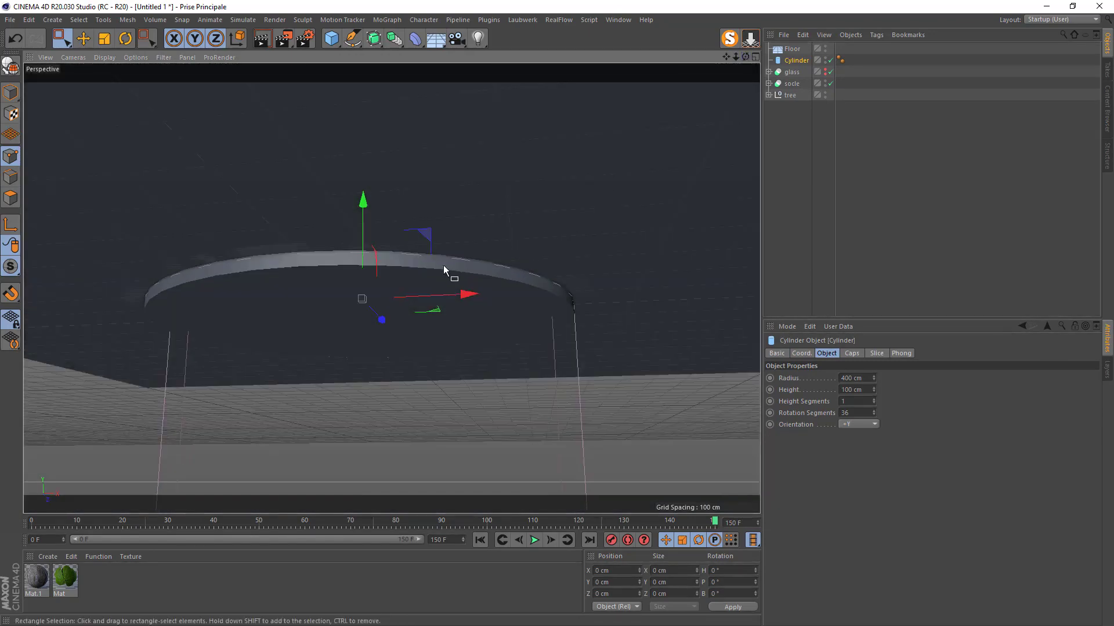
left_click_drag(746, 59, 746, 111)
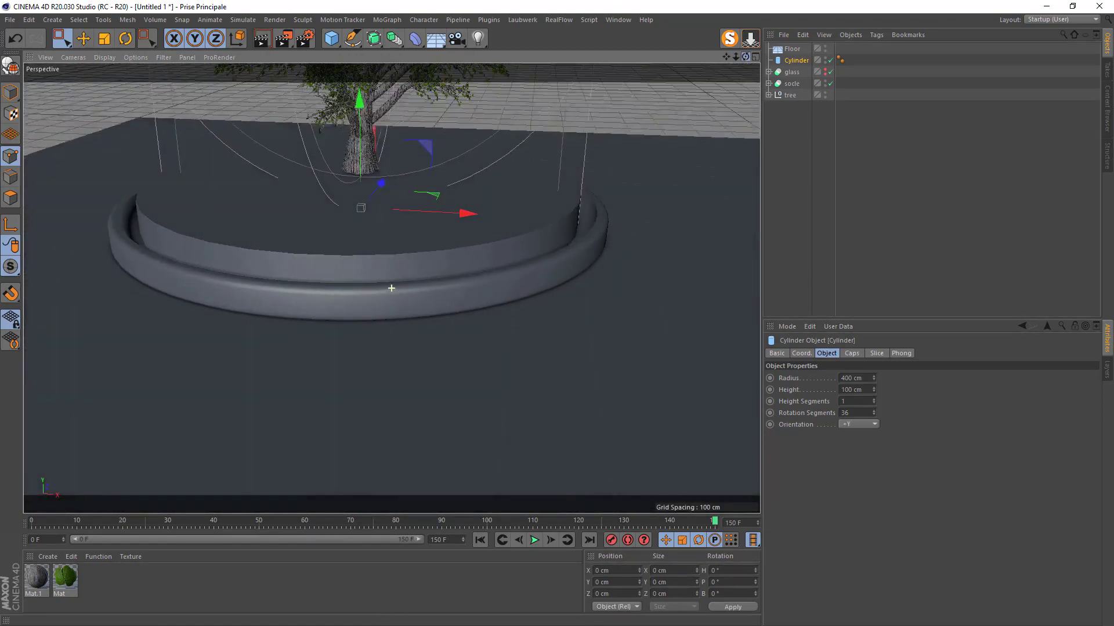
left_click_drag(362, 120, 363, 211)
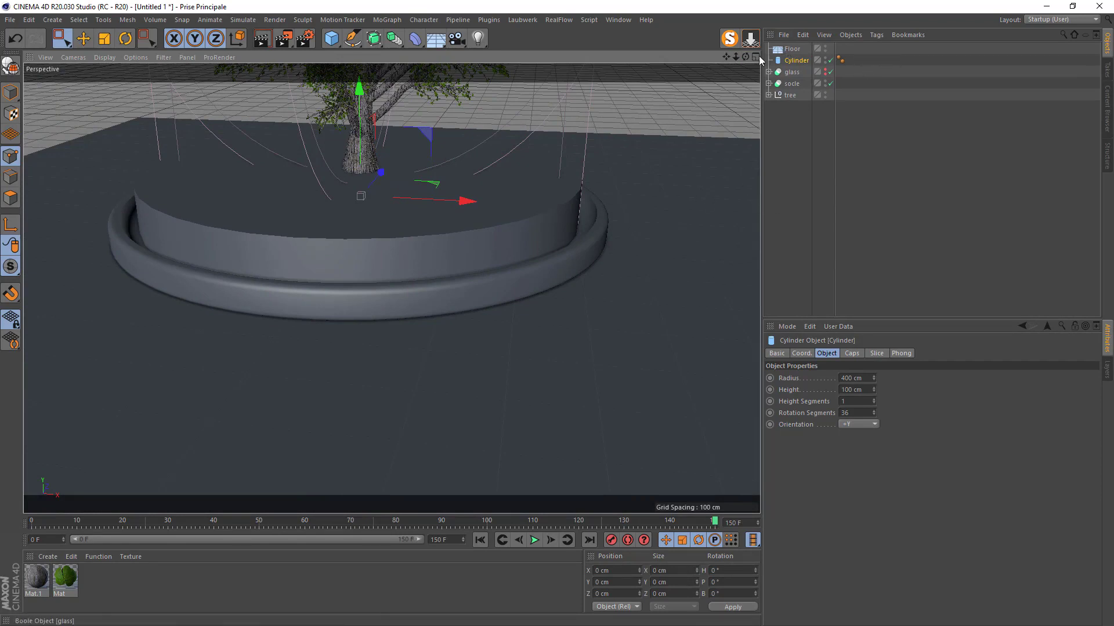
left_click_drag(792, 48, 786, 121)
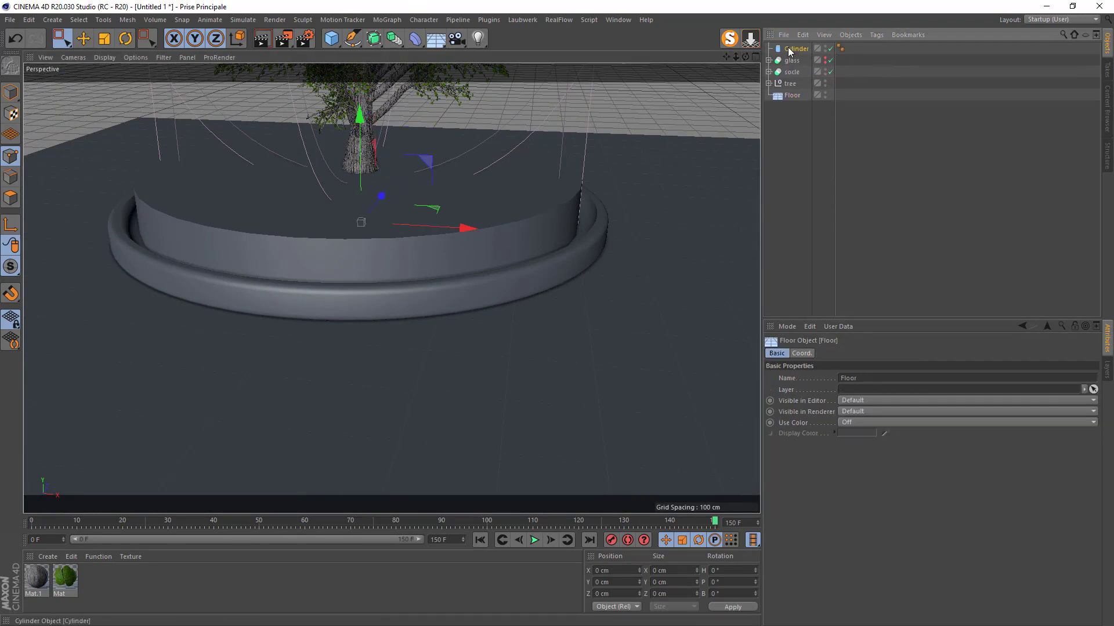
- Enable a fillet with a 10 cm radius on the cylinder's caps and set its rotation segments to 72
left_click(792, 49)
left_click(851, 354)
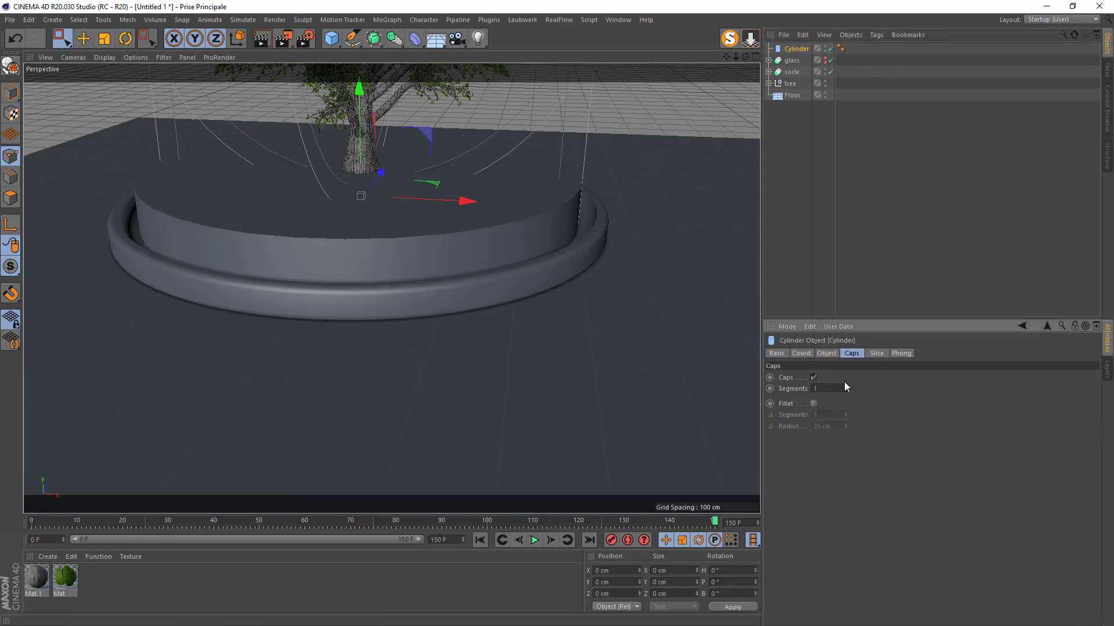
left_click(814, 404)
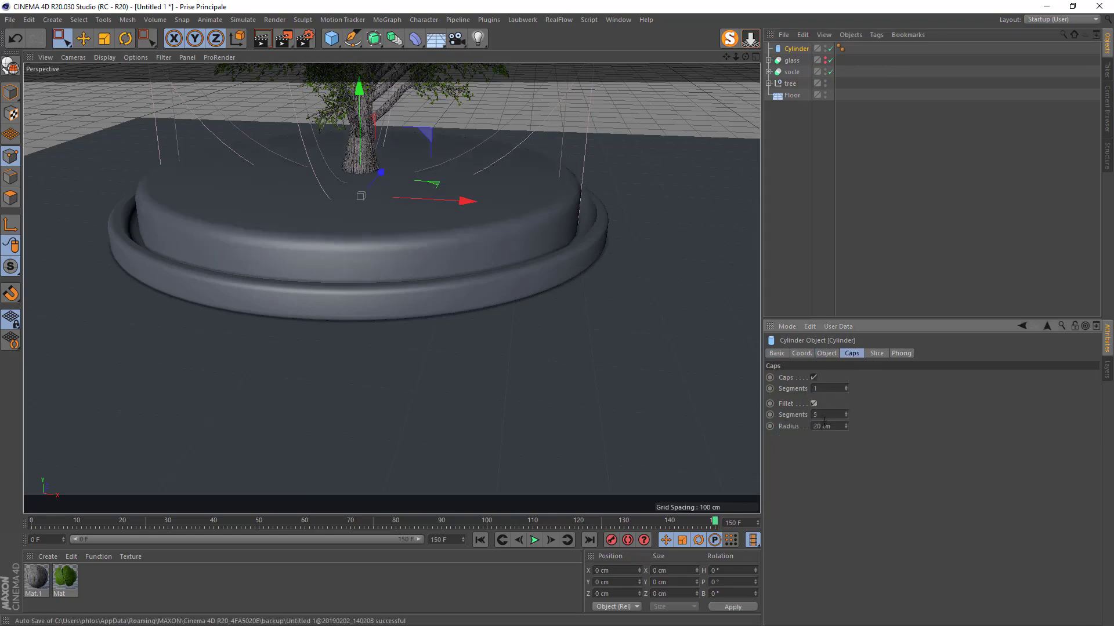
double_click(834, 427)
type("10")
key("Return")
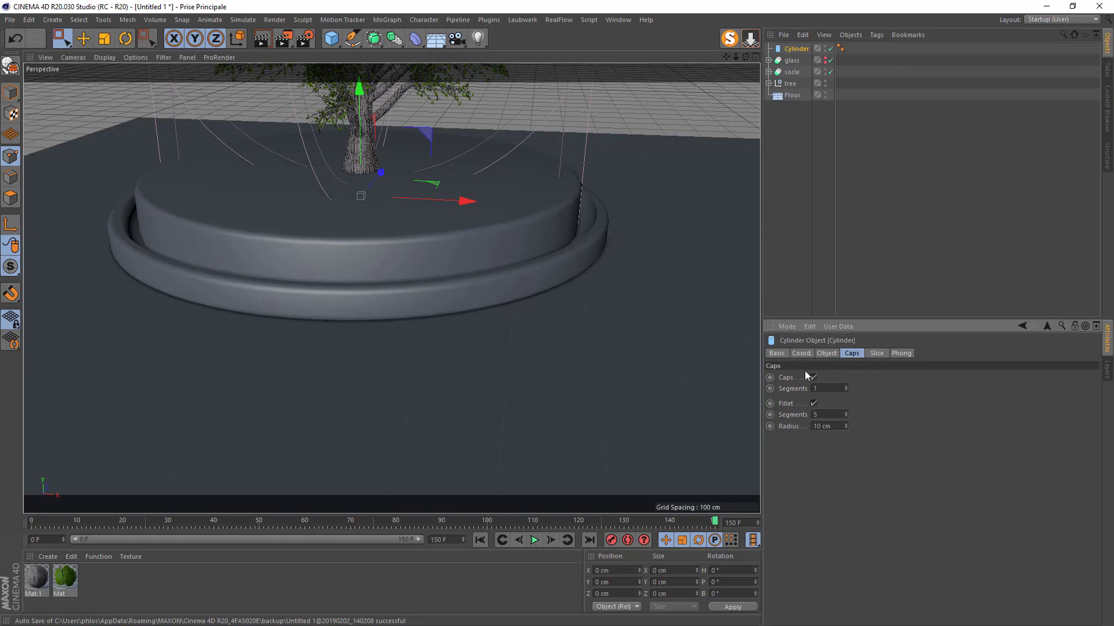
left_click(827, 354)
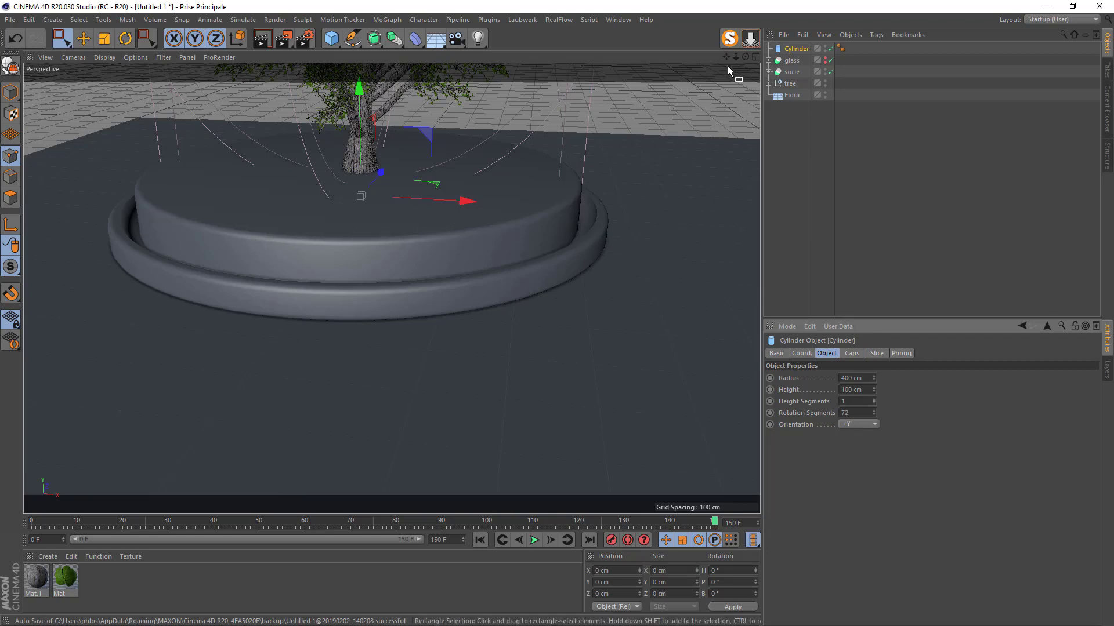
left_click_drag(726, 57, 745, 163)
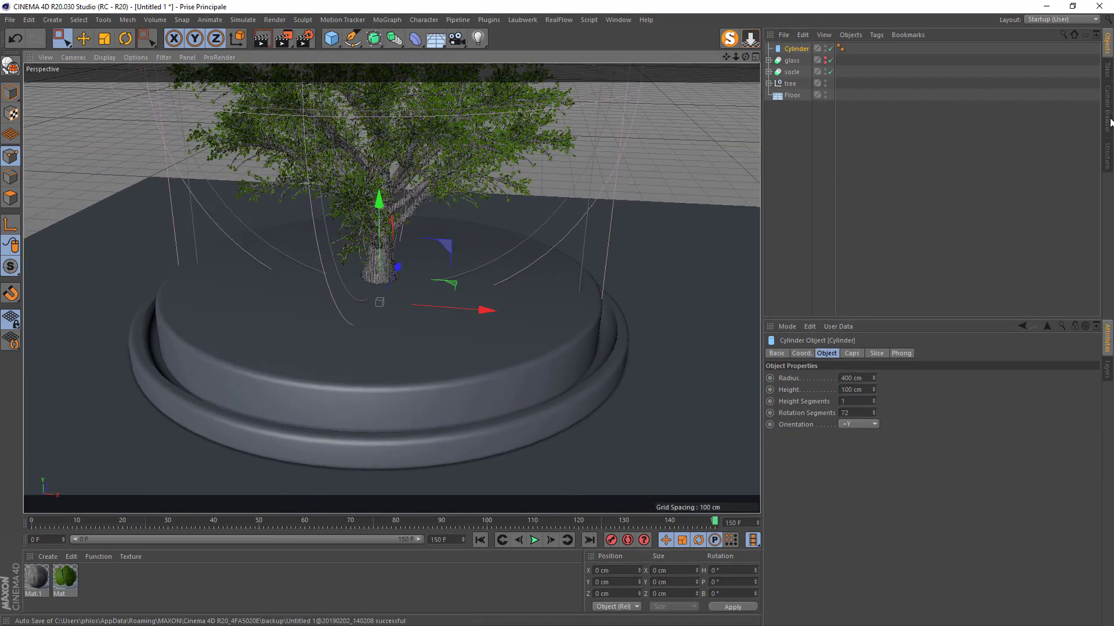
- Switch to the Firefox browser and search the web for "download 3D rock 3d model" in a new tab
left_click(1048, 7)
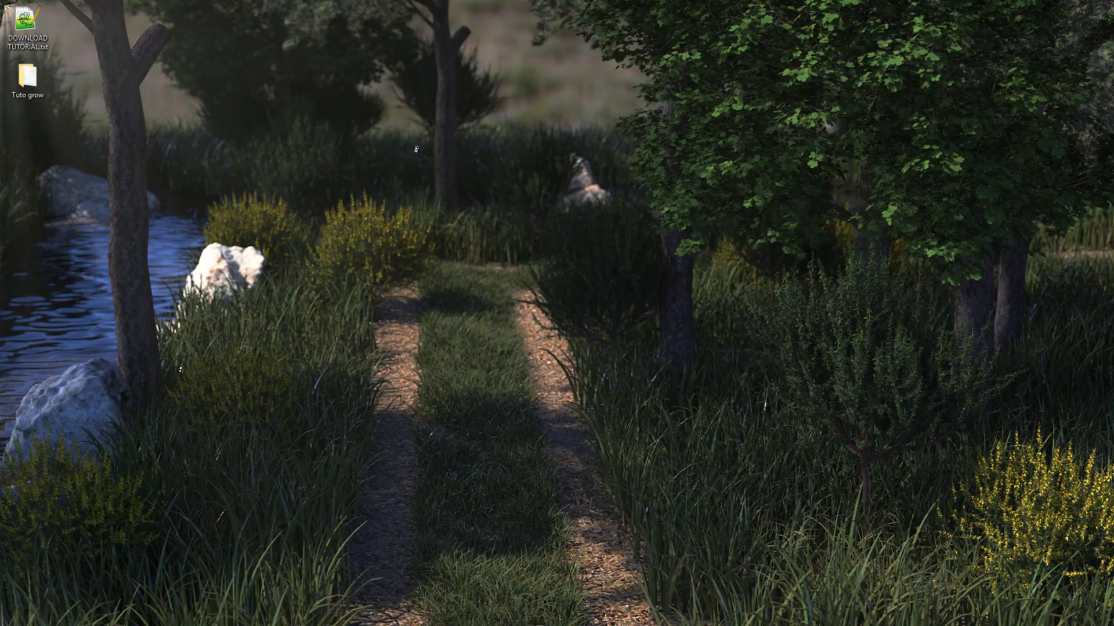
key("alt+Tab")
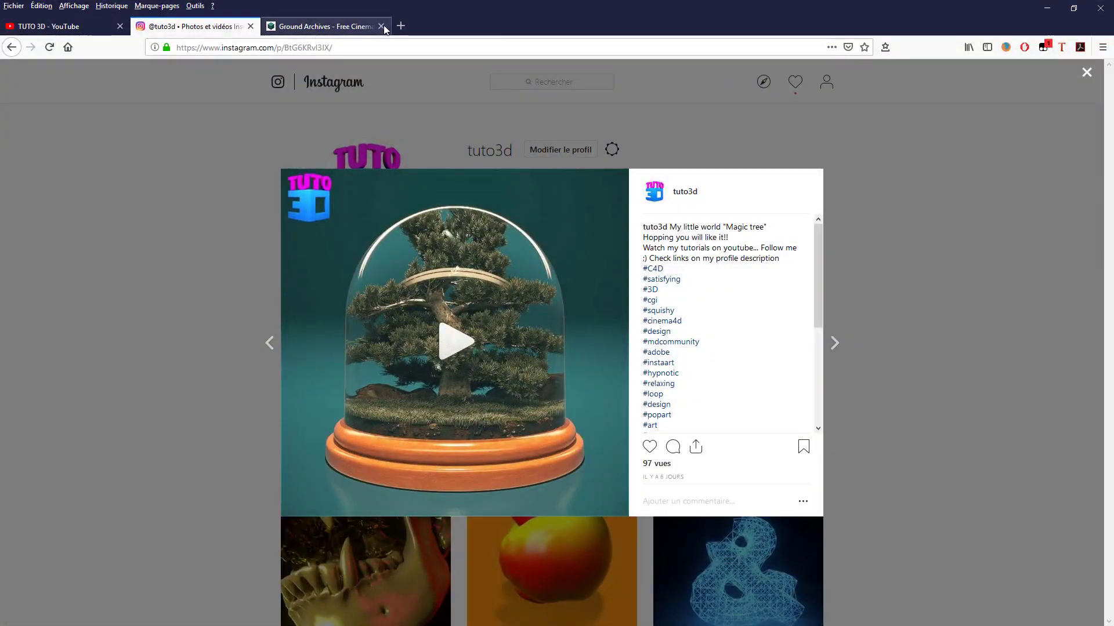
left_click(401, 26)
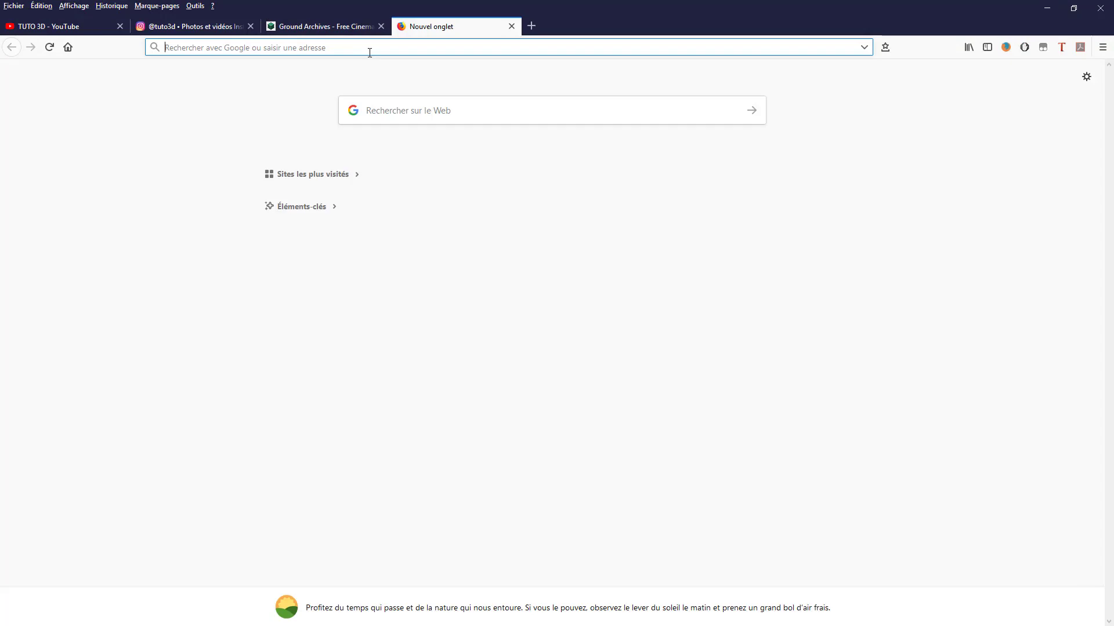
type("down")
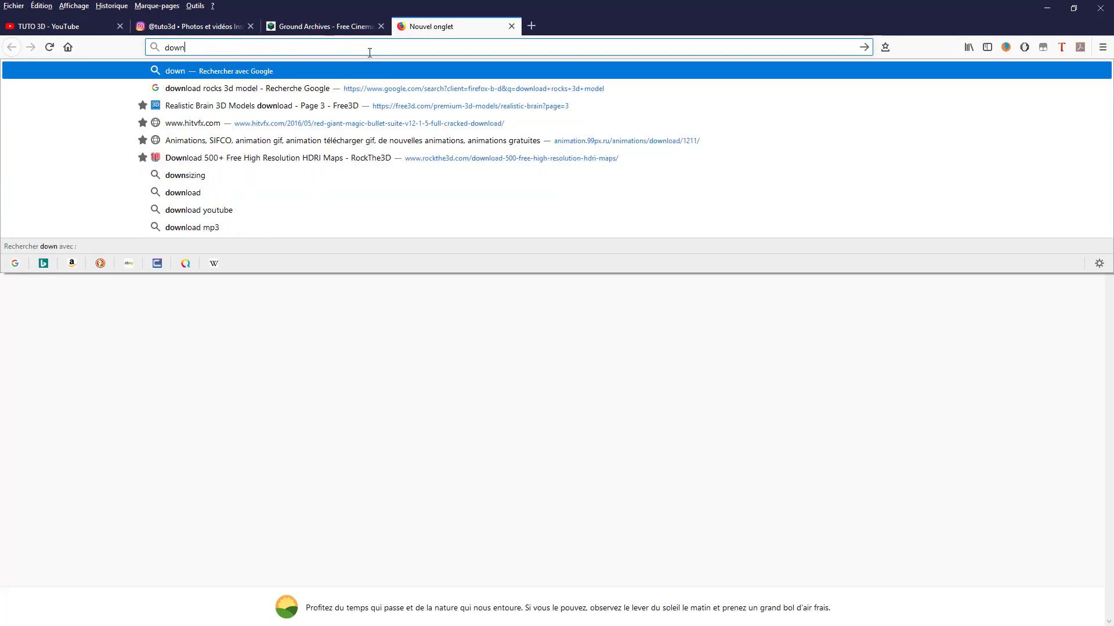
type("load 3D")
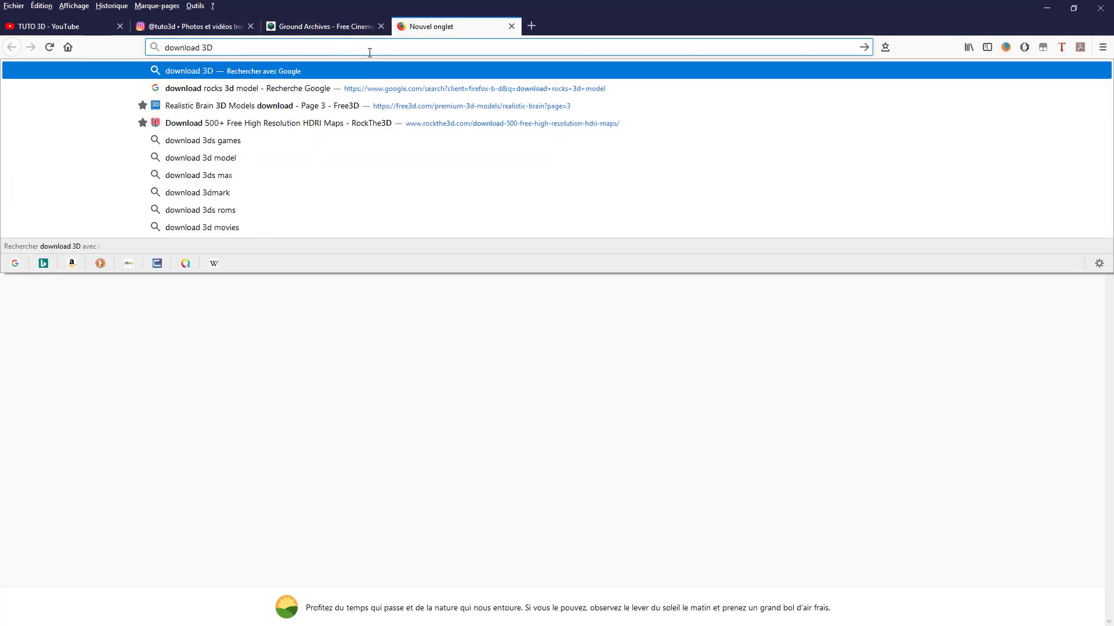
type(" rock 3")
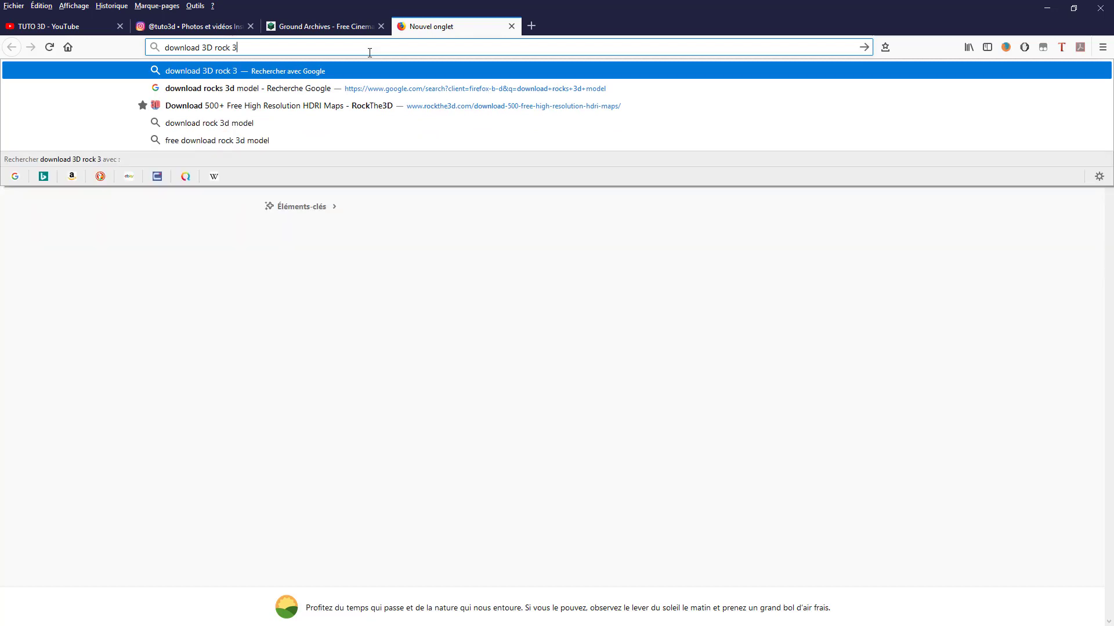
type("d")
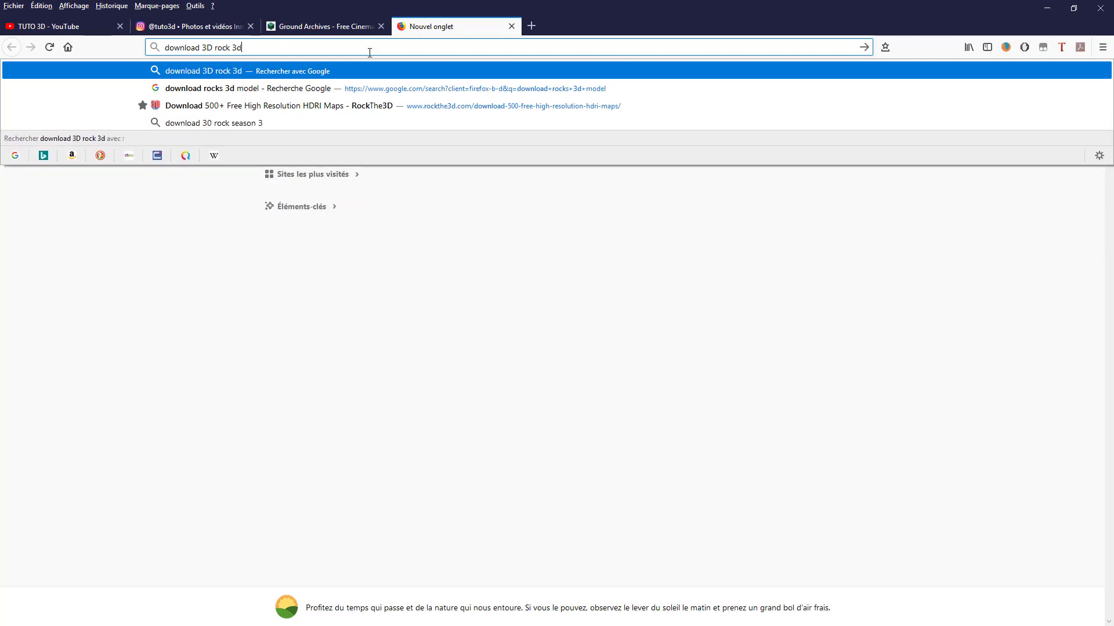
type(" model")
key("Return")
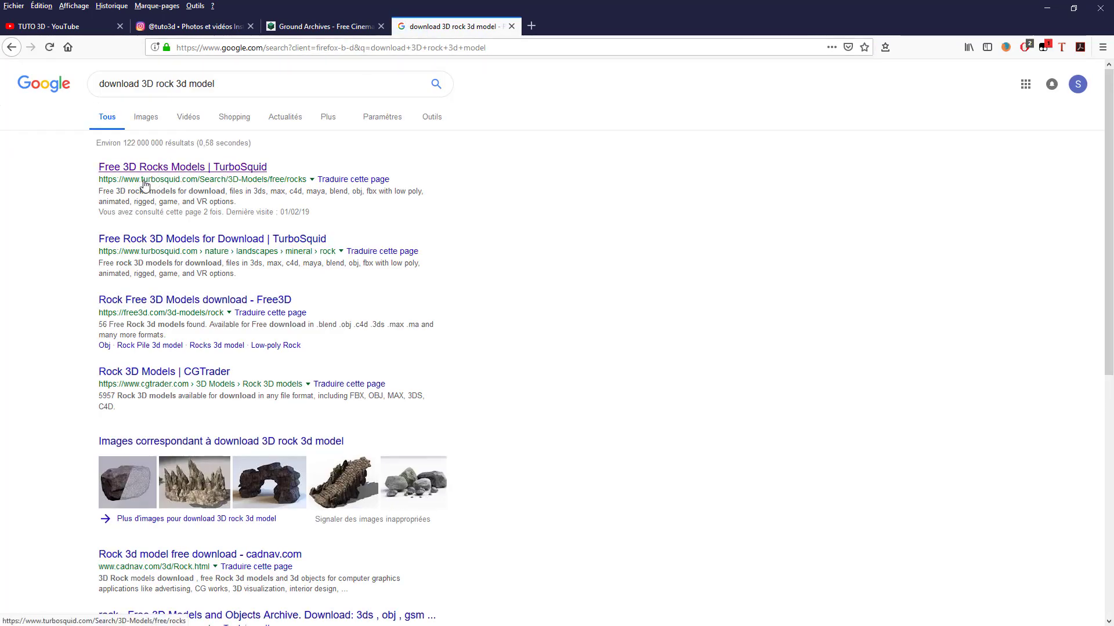
- Open TurboSquid's Free 3D Rocks Models page and look through the available rock packs
left_click(160, 171)
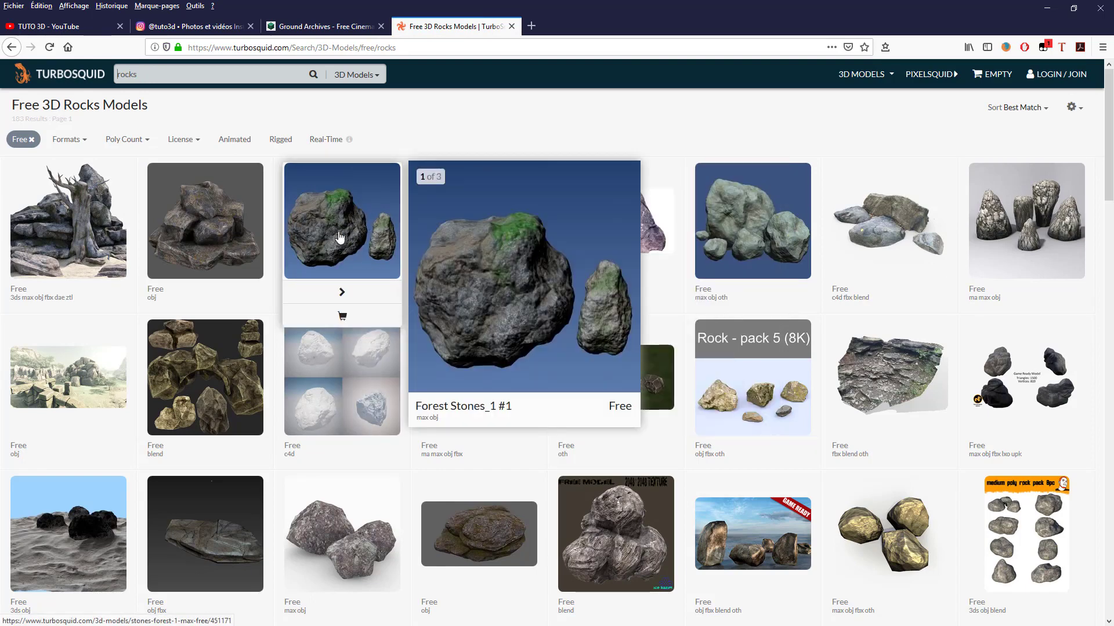
mouse_move(209, 219)
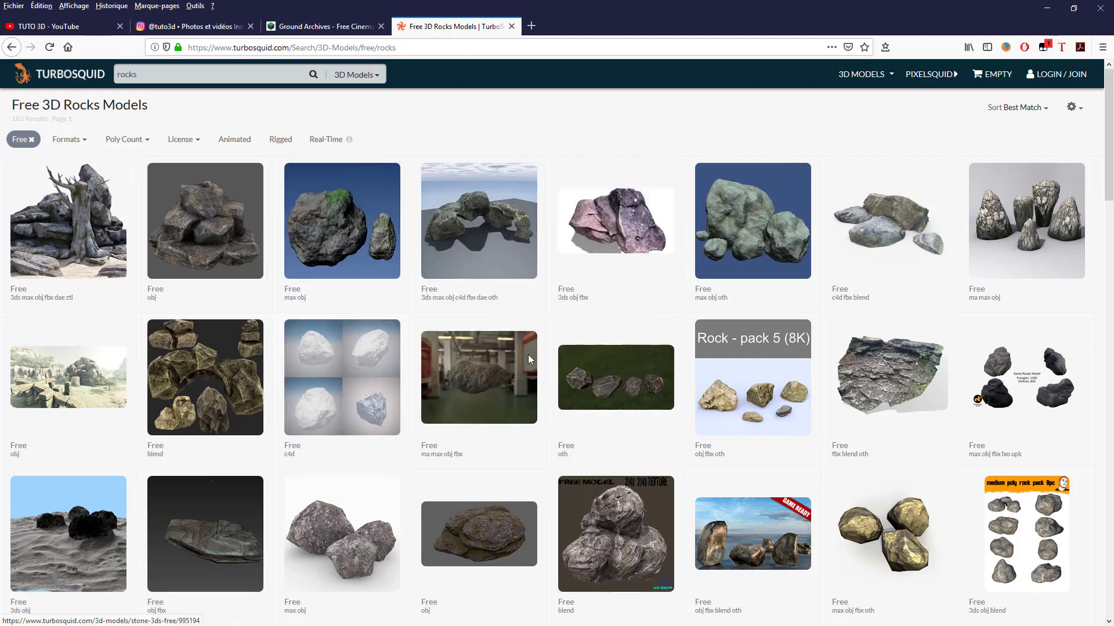
scroll(528, 354, "down", 4)
mouse_move(556, 321)
scroll(556, 321, "up", 3)
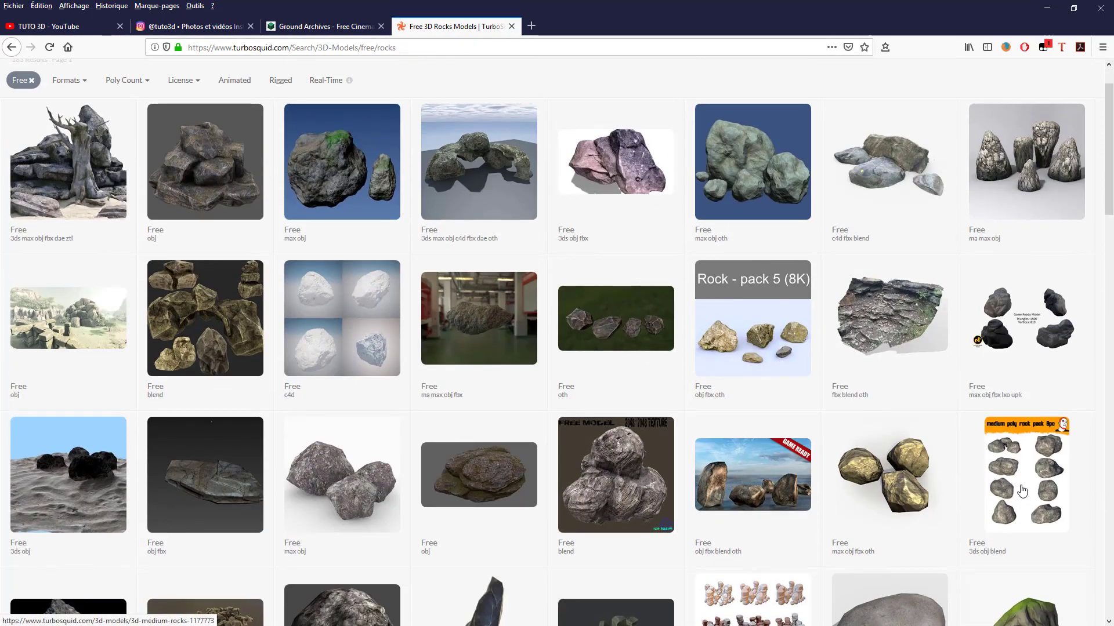
mouse_move(1023, 486)
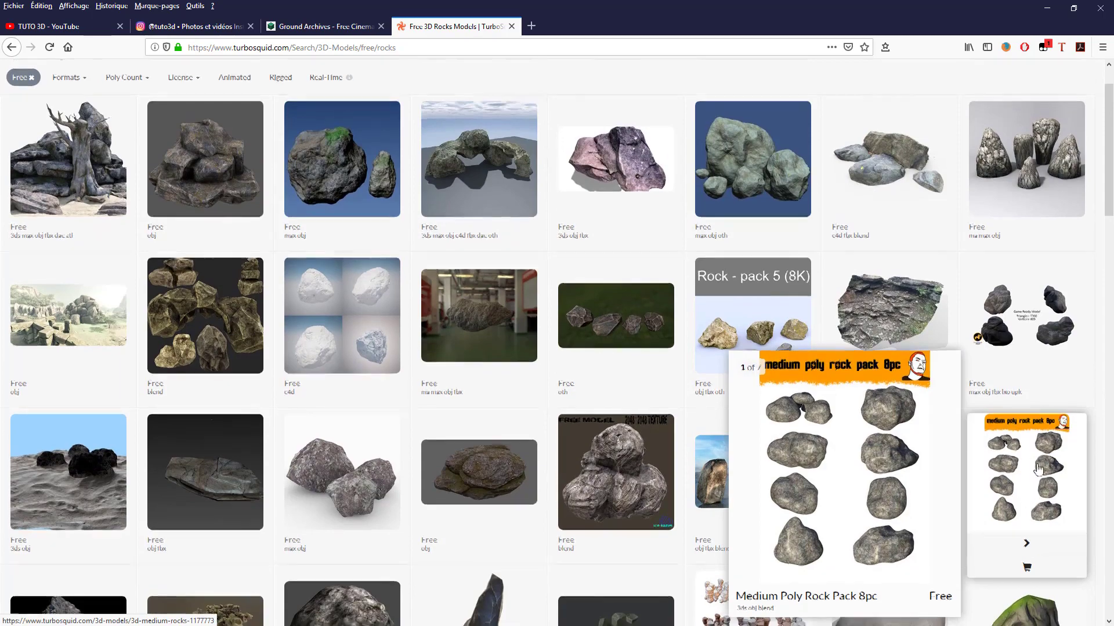
scroll(392, 268, "down", 3)
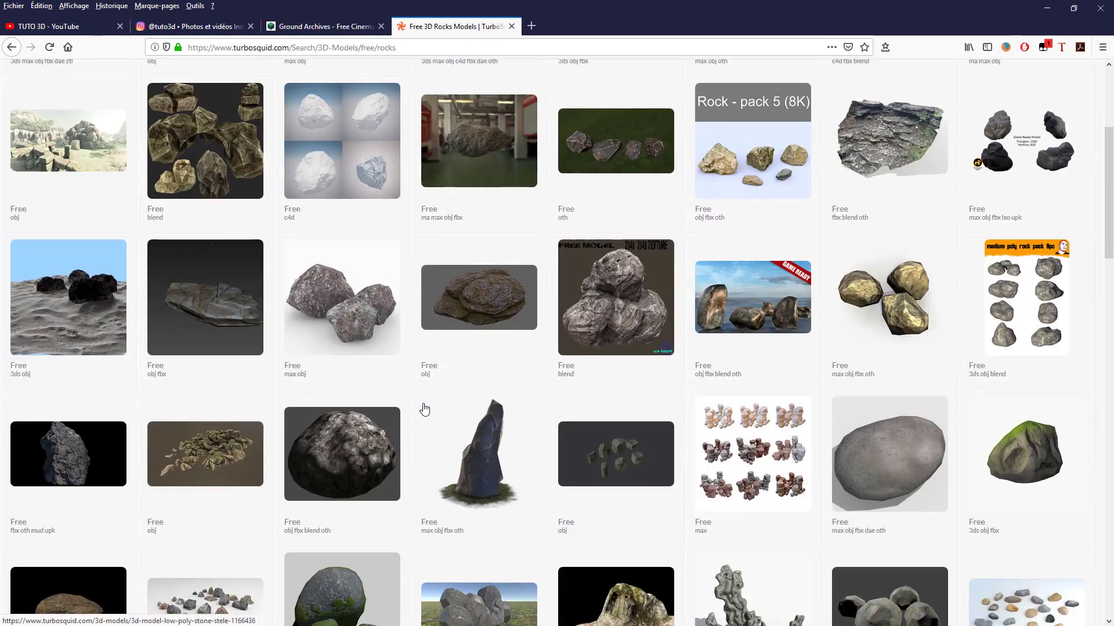
- Switch back to Cinema 4D and merge Sctr_rock_granite_T_phxuF_LOD5.fbx from the "scatters rocks" folder into the scene
left_click(1046, 9)
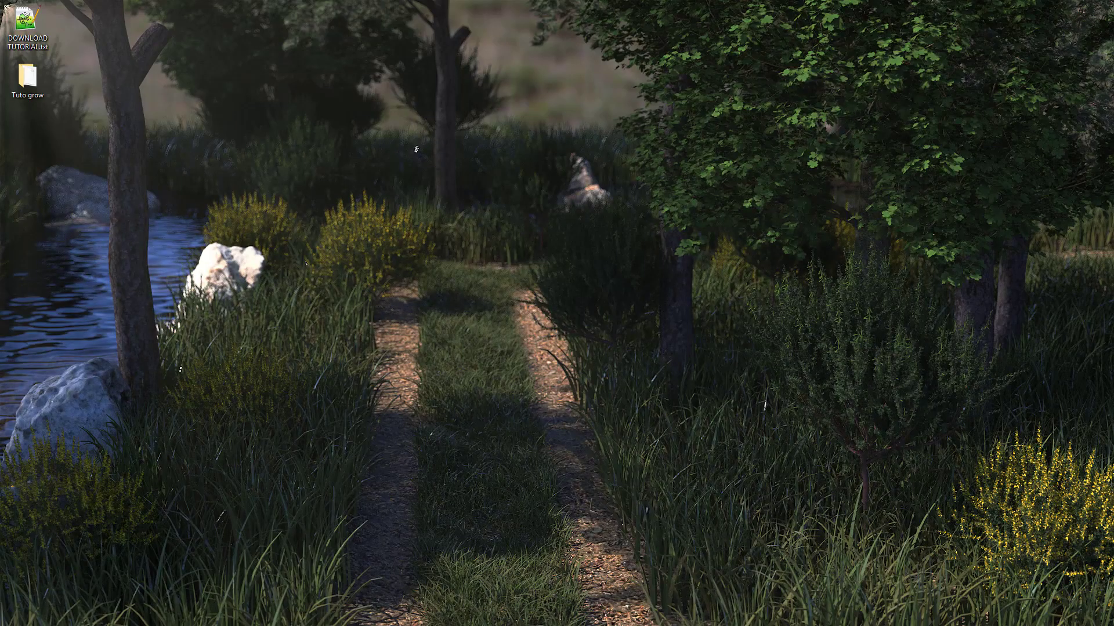
key("alt+Tab")
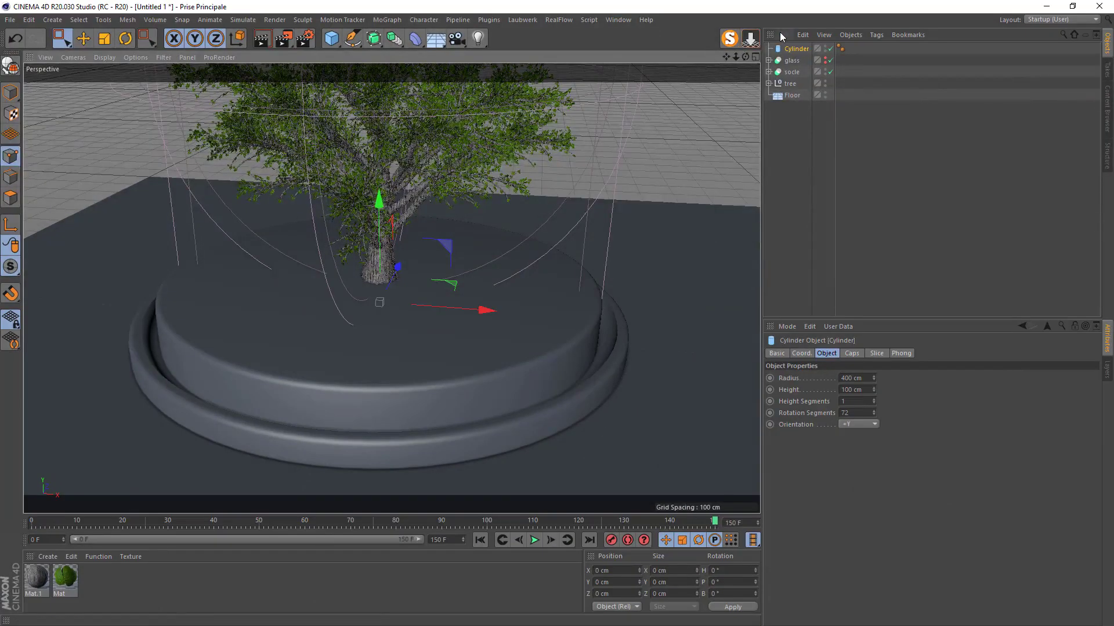
left_click(783, 35)
left_click(807, 49)
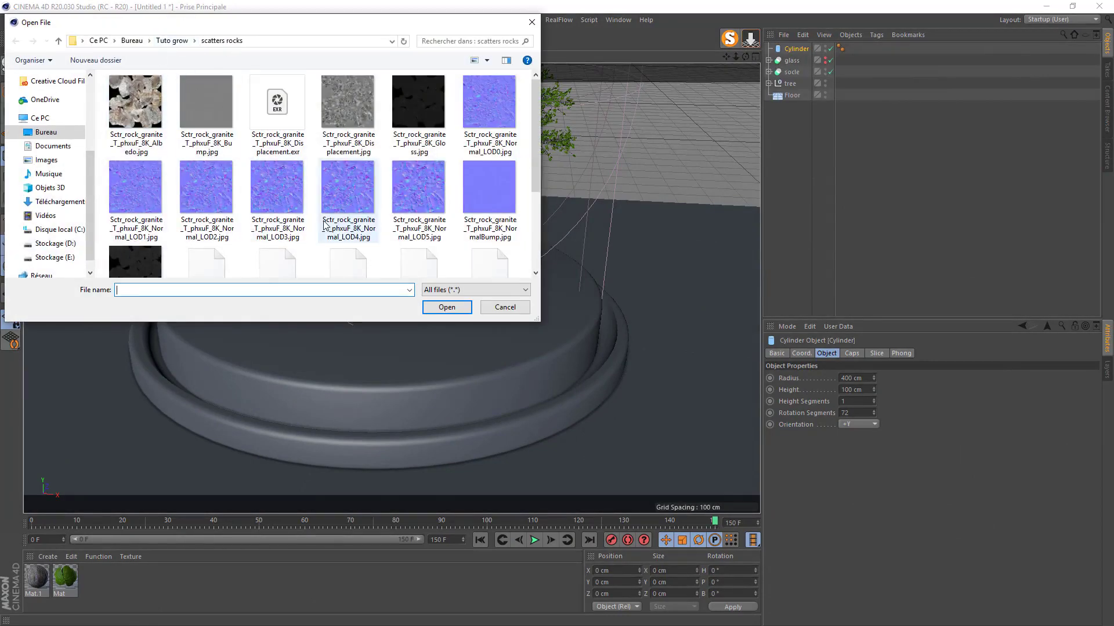
scroll(356, 211, "down", 3)
left_click(216, 225)
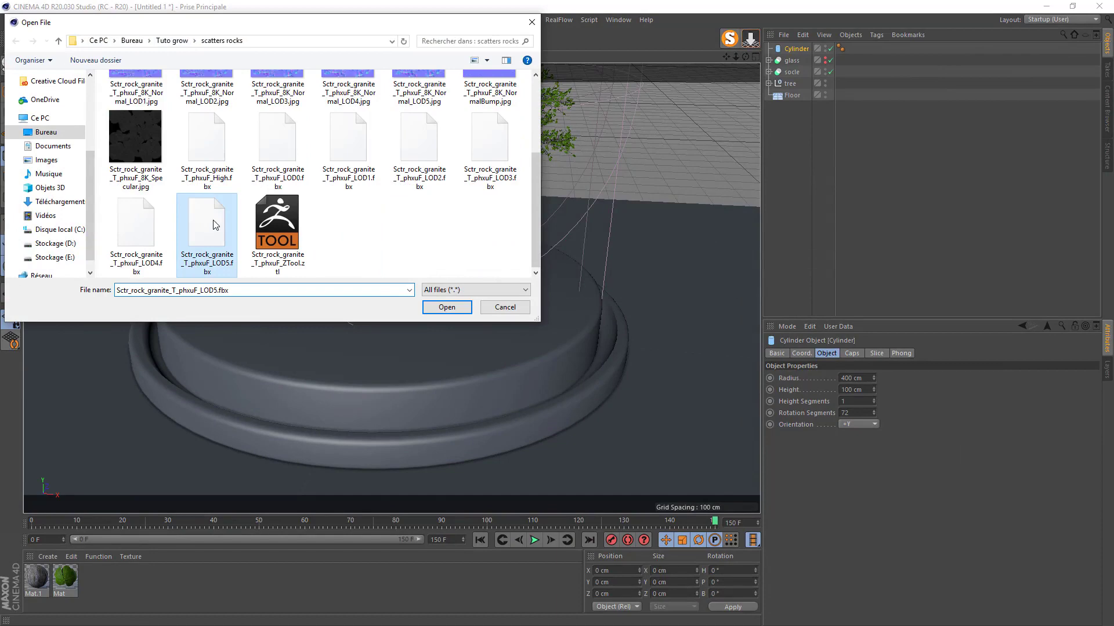
left_click(447, 307)
left_click(425, 430)
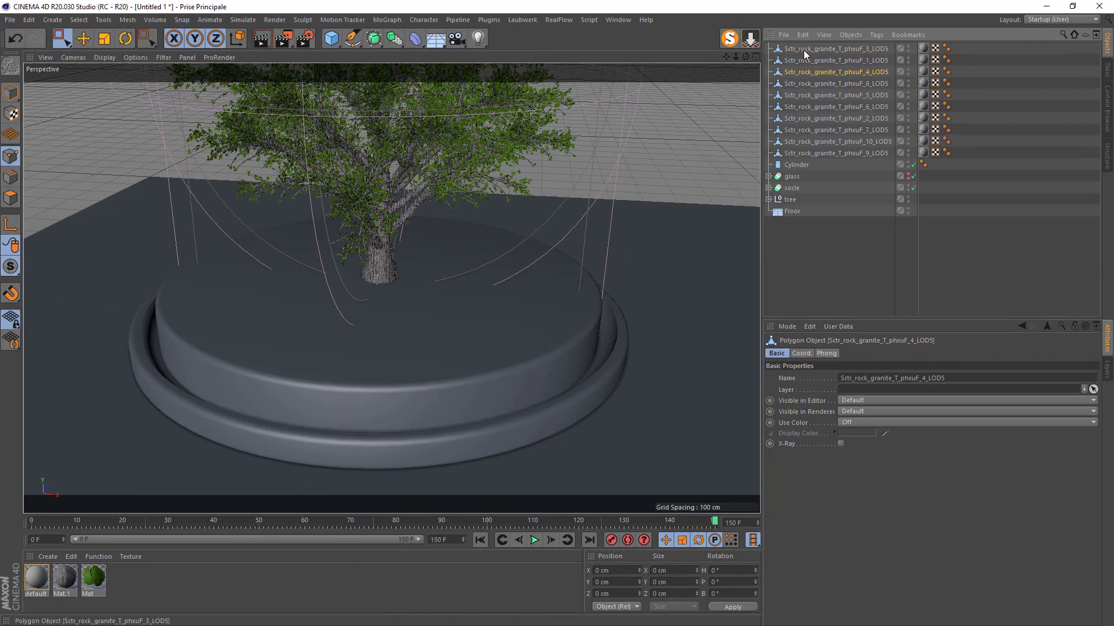
- Rename the Sctr_rock_granite_T_phxuF_8_LOD5 rock object as "*"
key("F2")
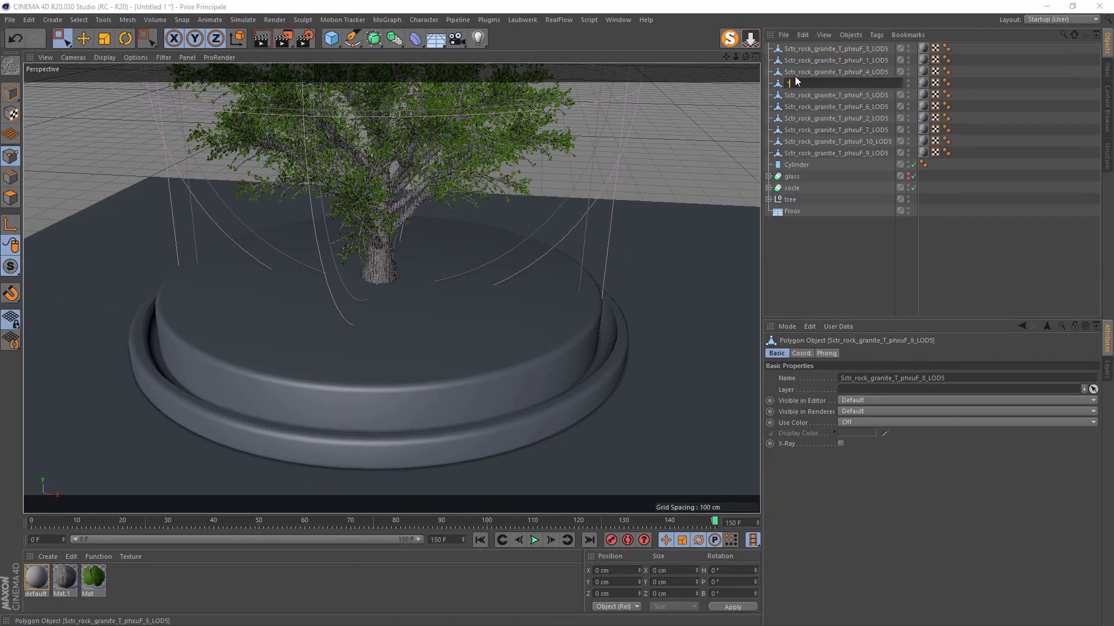
type("*")
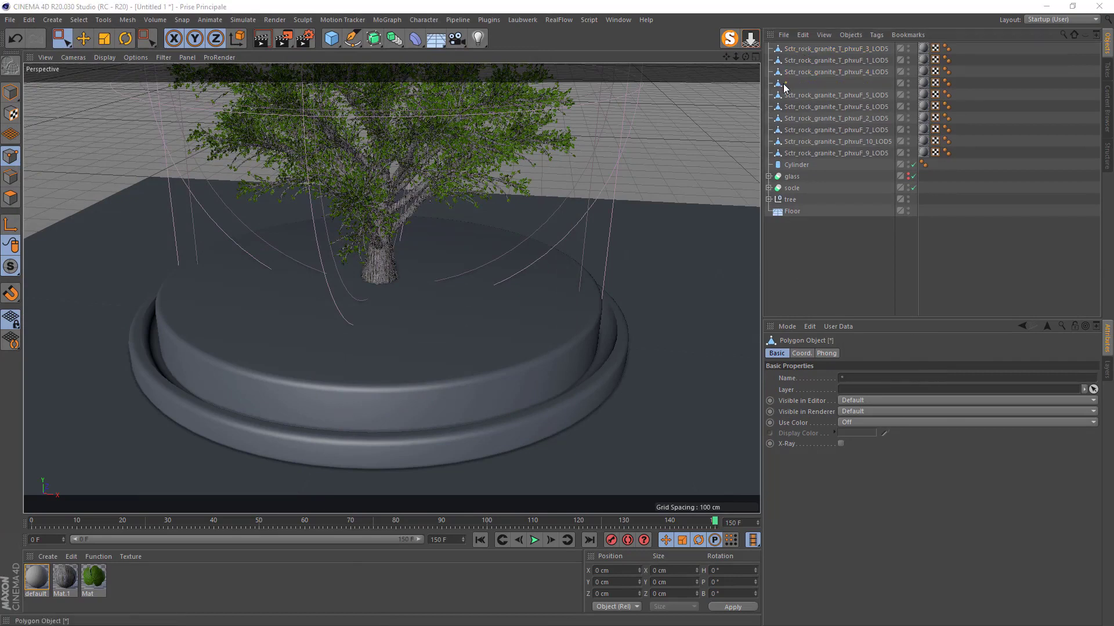
- Delete the rock named "*" and the six LOD5 rocks below it, keeping rocks 3, 1 and 4
key("Return")
left_click(808, 154, "shift")
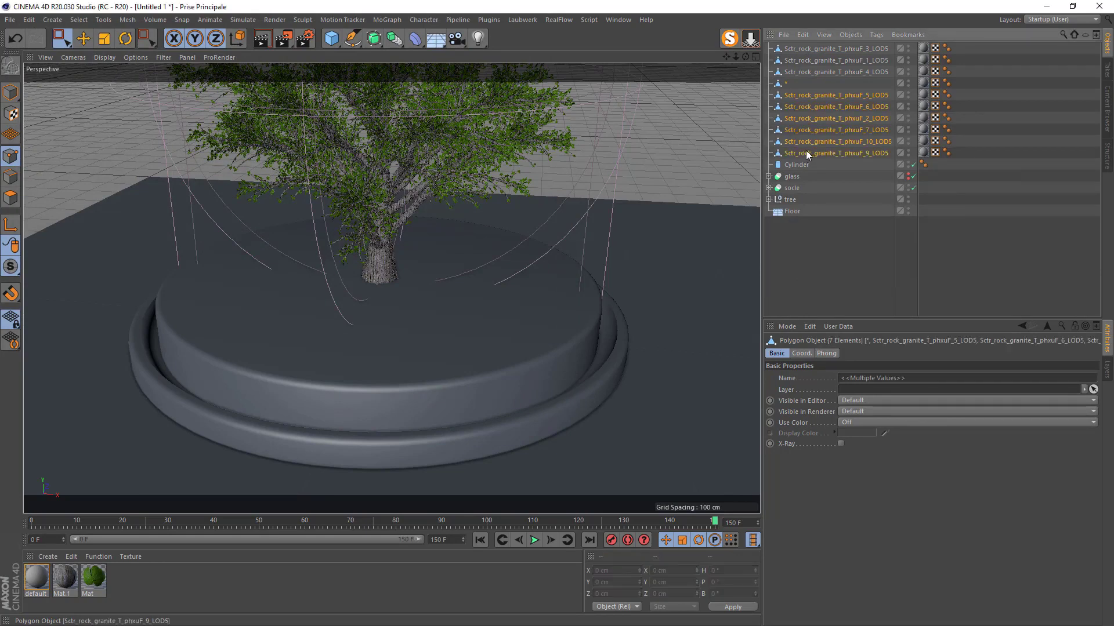
key("Delete")
- Isolate the three remaining LOD5 rocks in solo view and widen the object manager
left_click(808, 72)
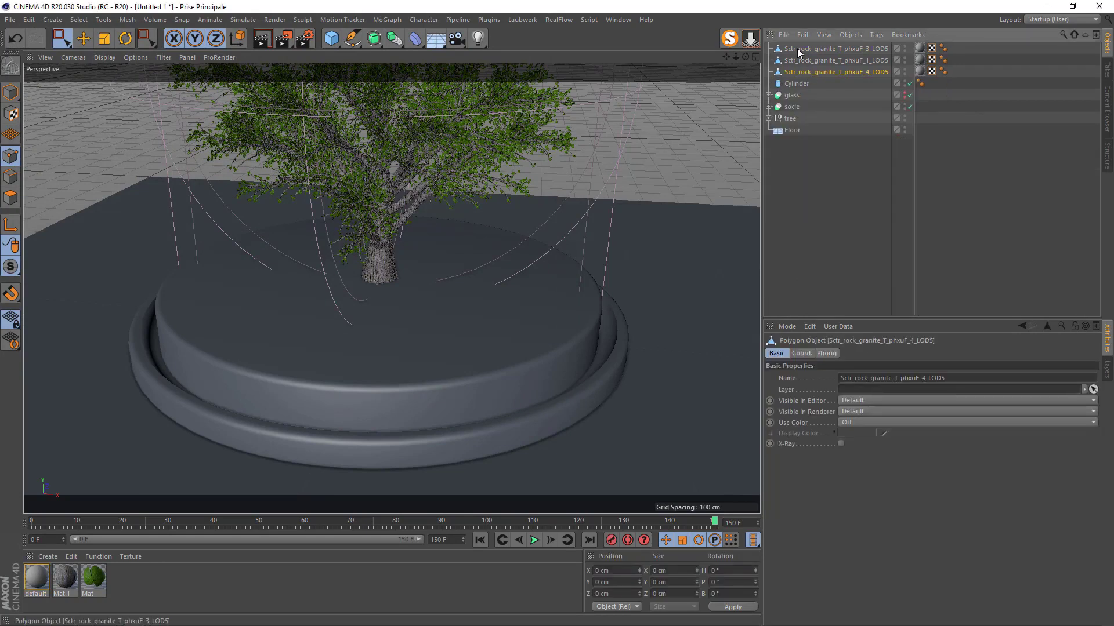
left_click(798, 51, "shift")
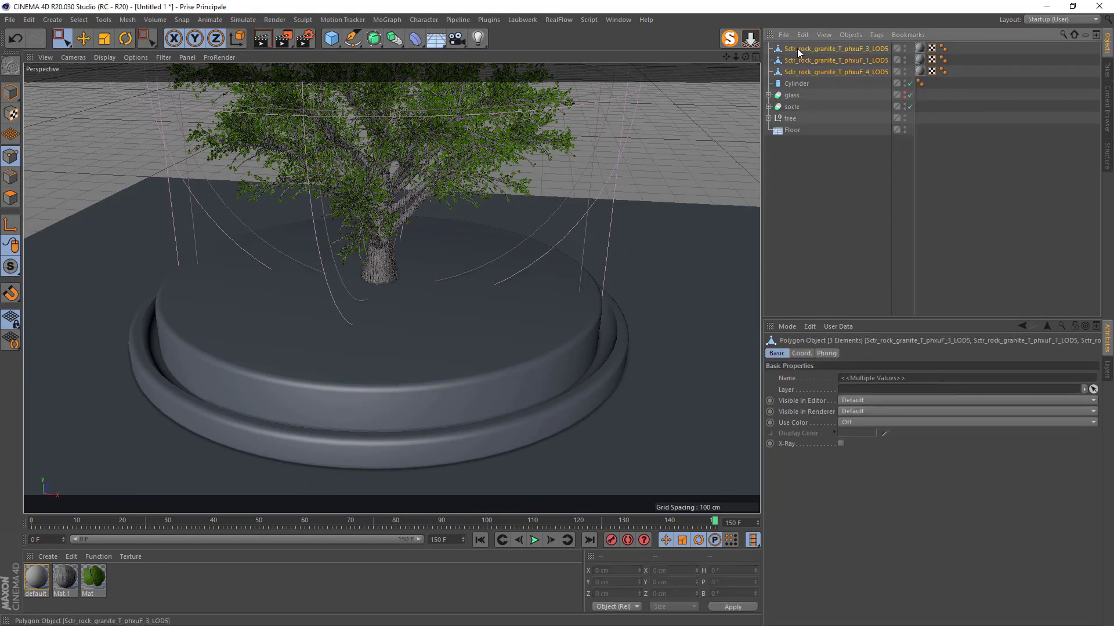
left_click(730, 38)
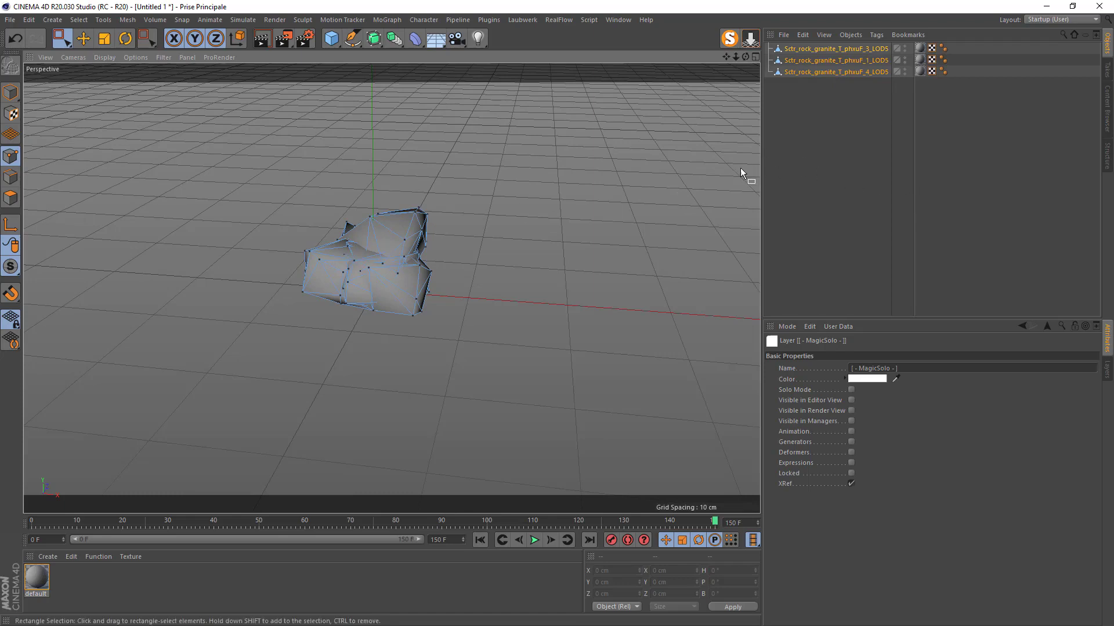
left_click_drag(762, 175, 626, 175)
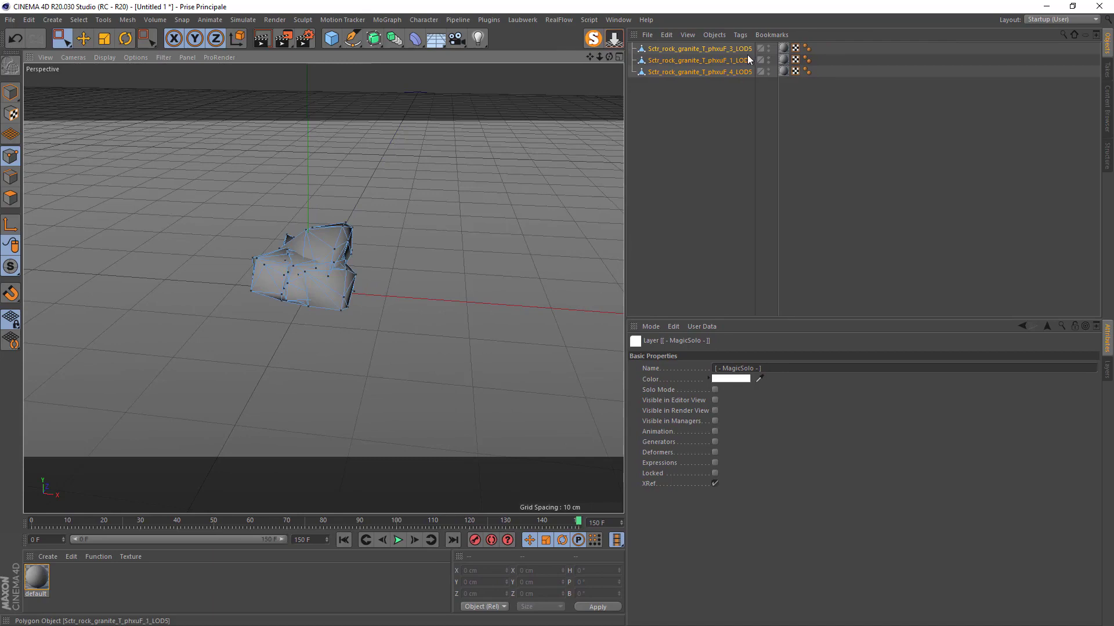
left_click(648, 36)
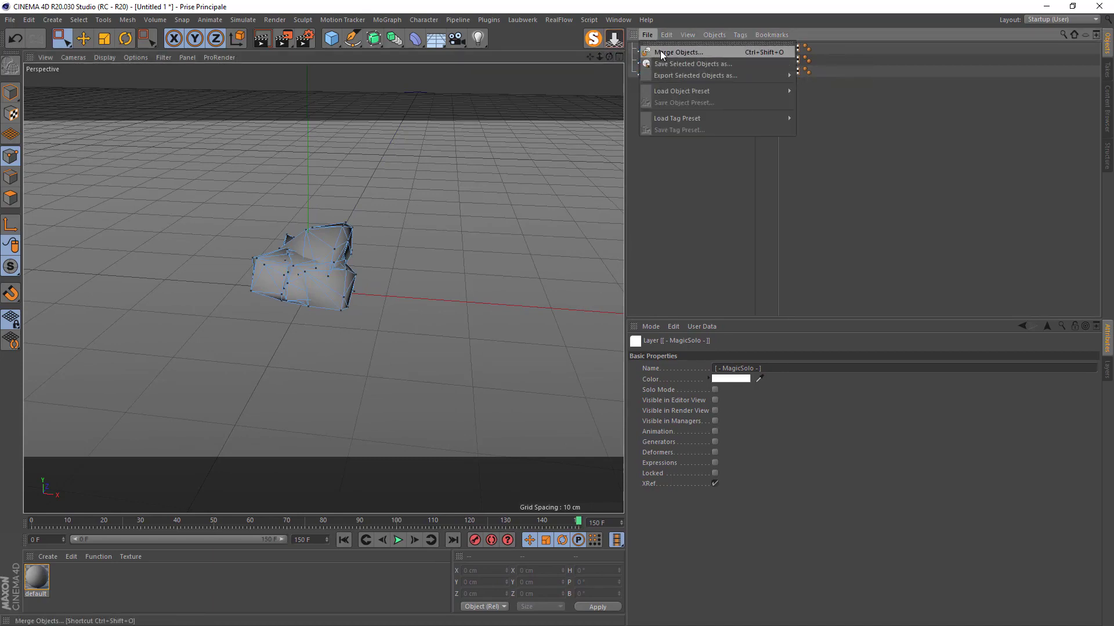
left_click(661, 53)
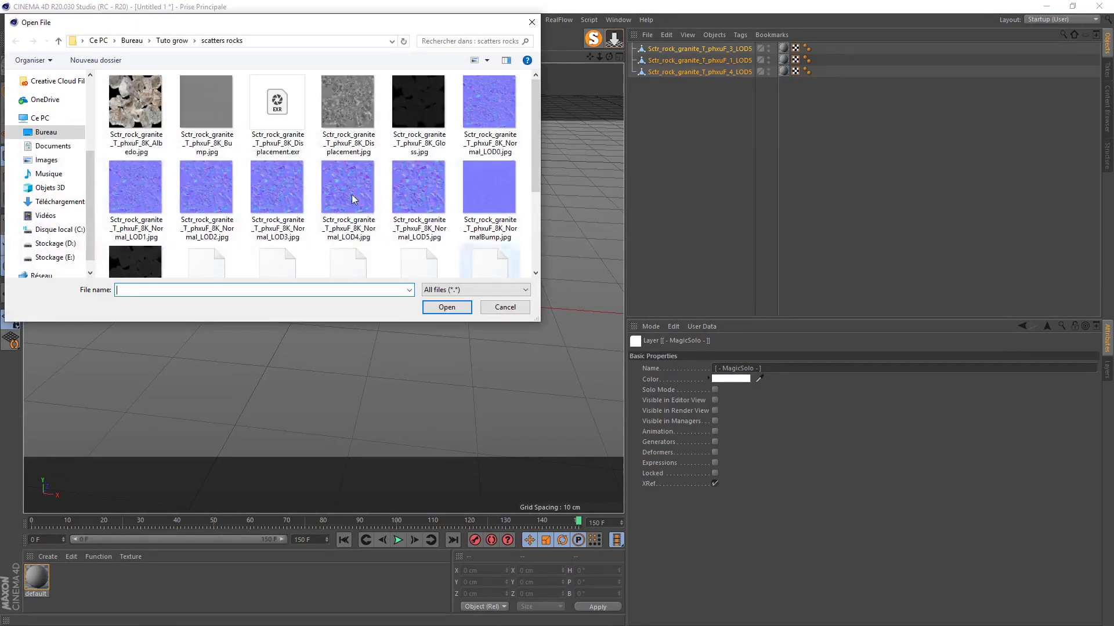
scroll(360, 197, "down", 3)
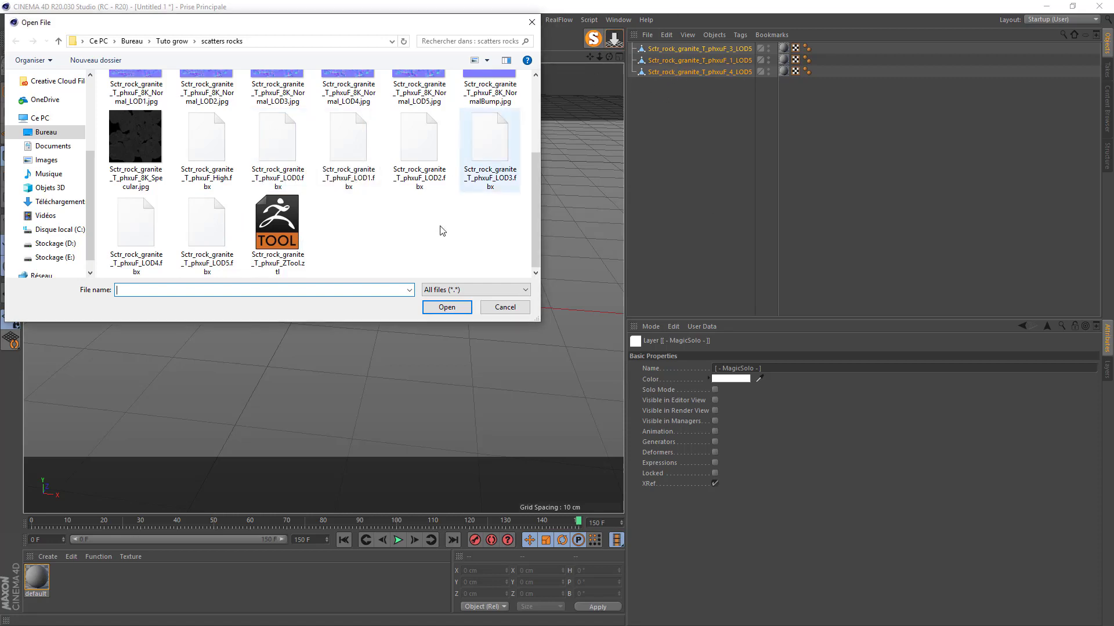
left_click(505, 307)
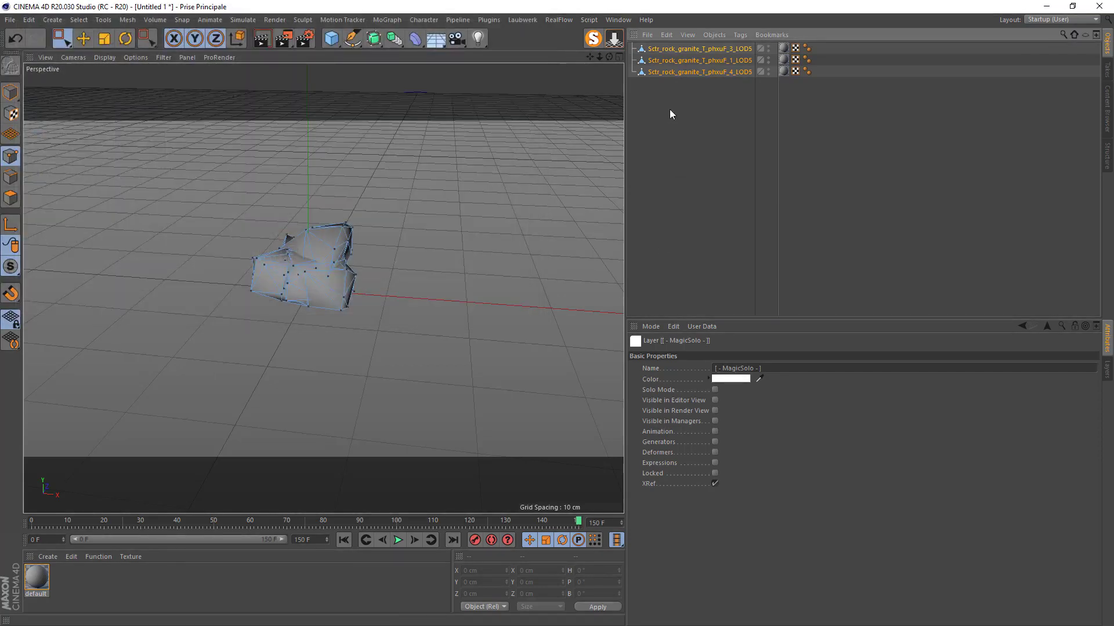
- Delete the three remaining LOD5 rocks and turn off solo view to bring back the full scene
left_click_drag(672, 116, 651, 56)
key("Delete")
left_click(596, 46)
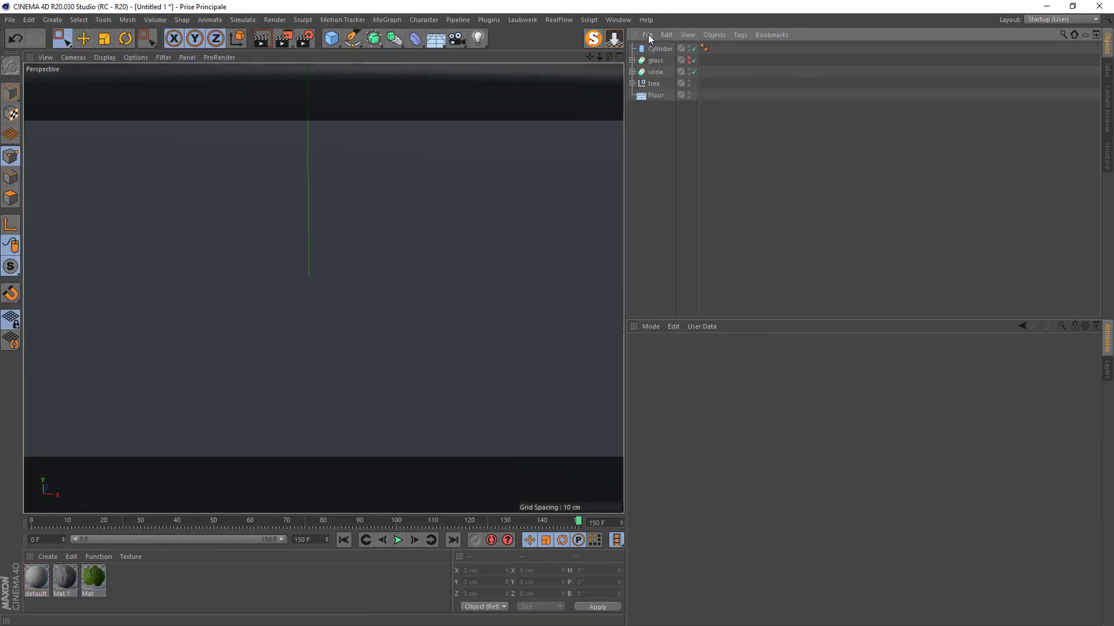
- Merge Sctr_rock_granite_T_phxuF_LOD0.fbx from the "scatters rocks" folder into the scene with the default FBX import settings
left_click(648, 35)
left_click(676, 50)
scroll(373, 226, "down", 1)
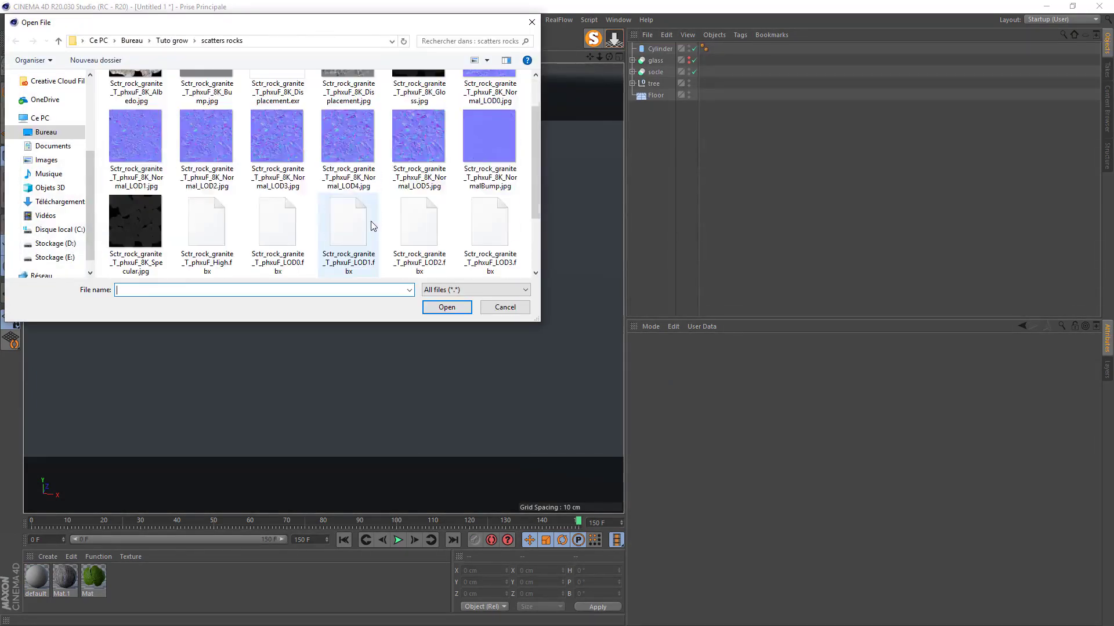
left_click(276, 229)
left_click(446, 307)
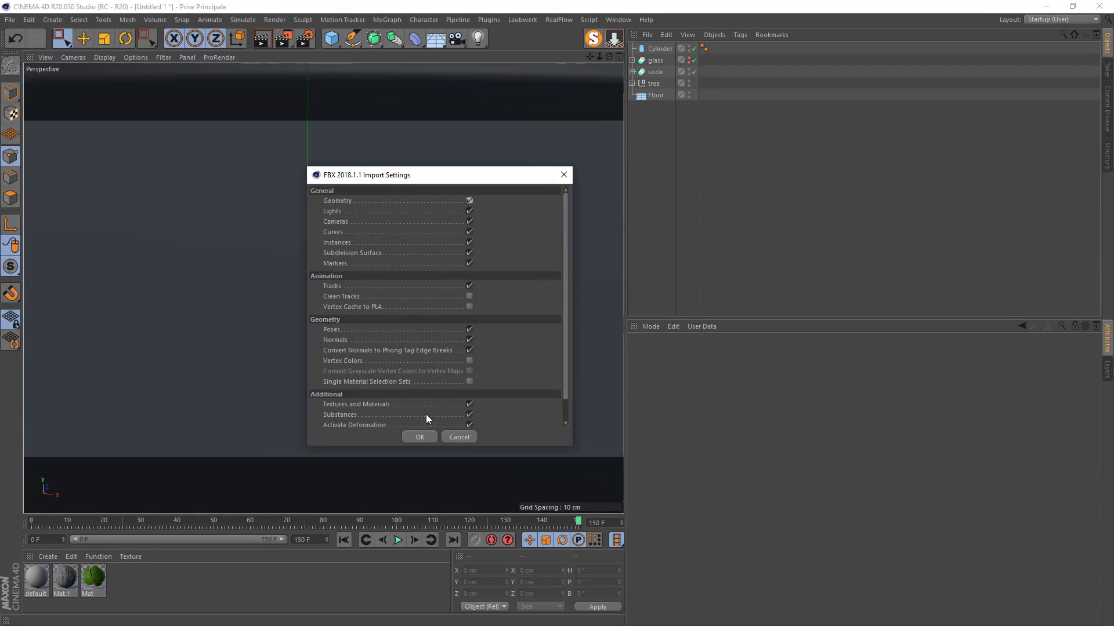
left_click(419, 437)
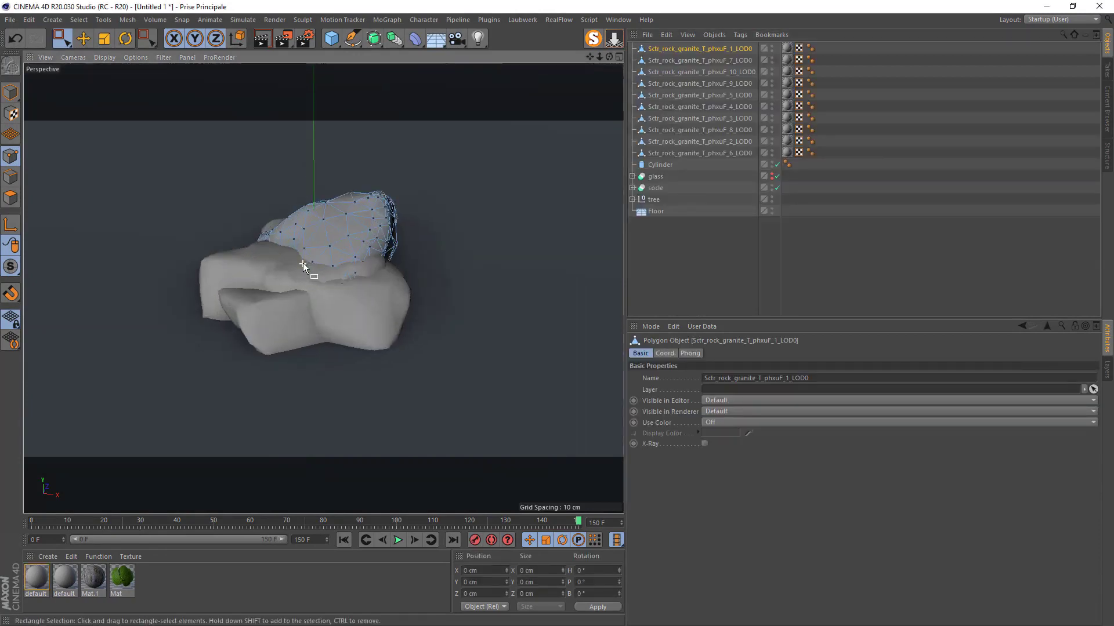
scroll(303, 262, "up", 4)
scroll(457, 189, "down", 4)
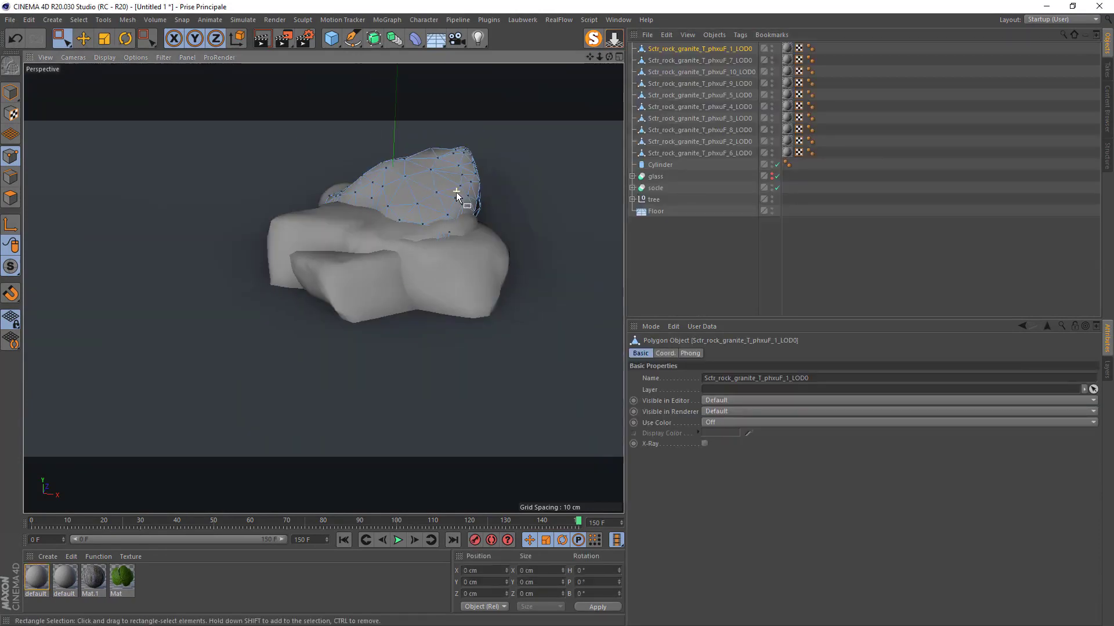
- Delete the LOD0 rocks except 1, 7 and 10, and remove the second "default" material
left_click(675, 83)
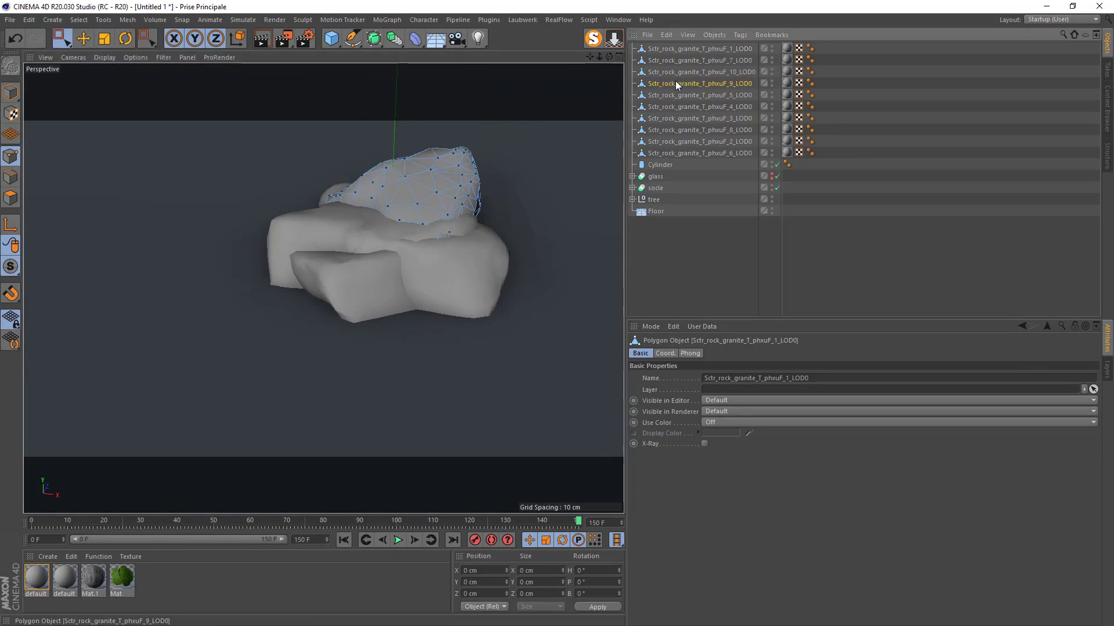
left_click(670, 146, "shift")
key("ctrl+z")
left_click(669, 153, "shift")
key("Delete")
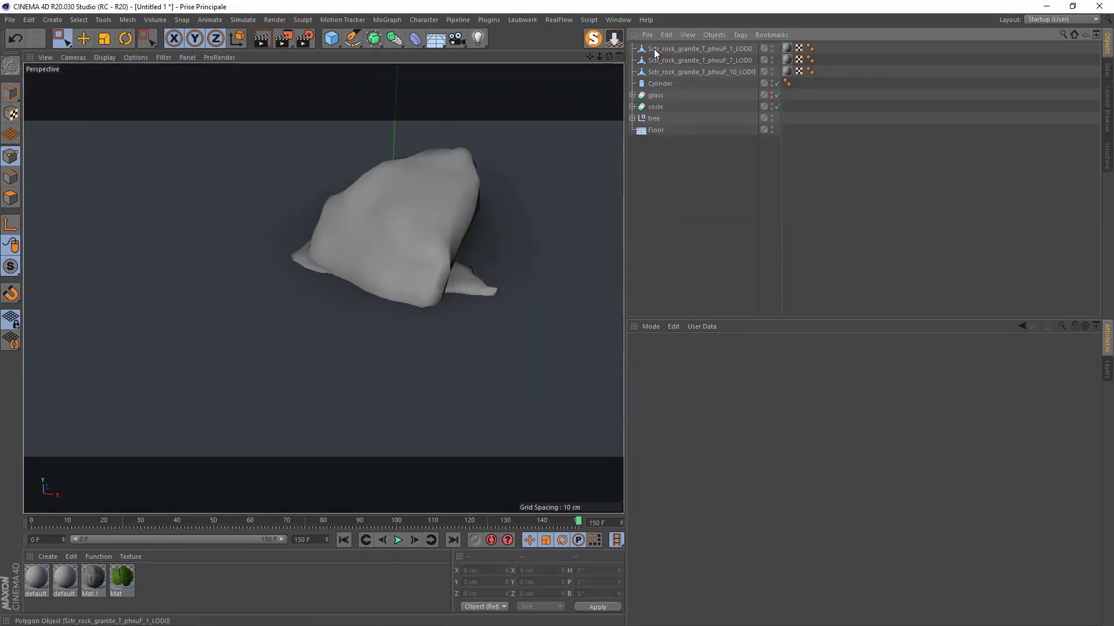
left_click(64, 583)
key("Delete")
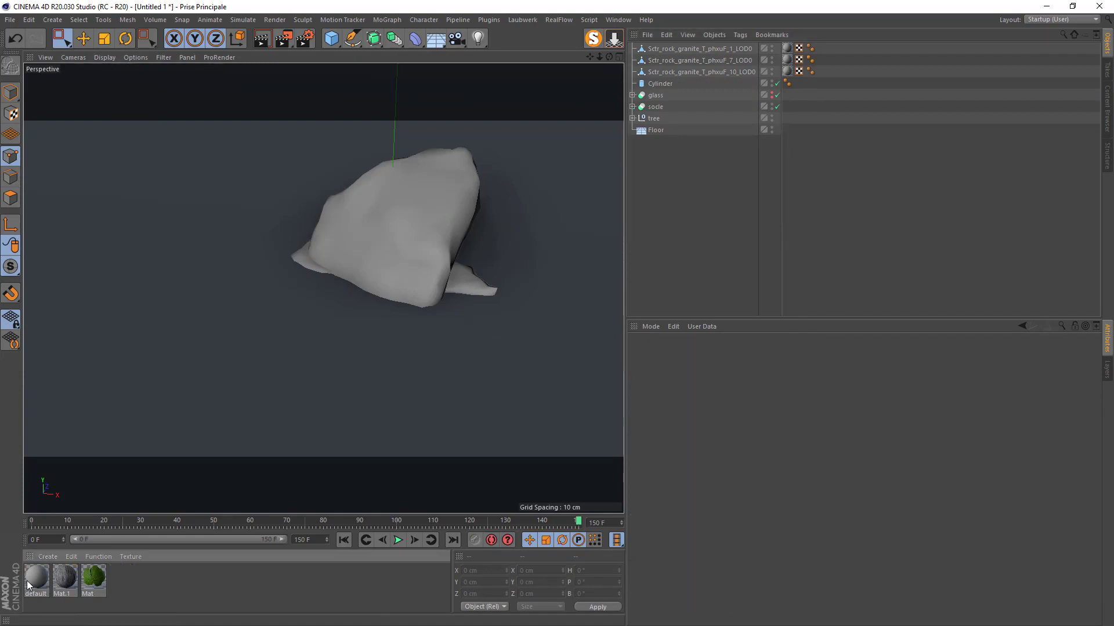
- Load Sctr_rock_granite_T_phxuF_8K_Albedo.jpg as the "default" material's color texture without copying it to the project location
left_click(33, 585)
double_click(37, 587)
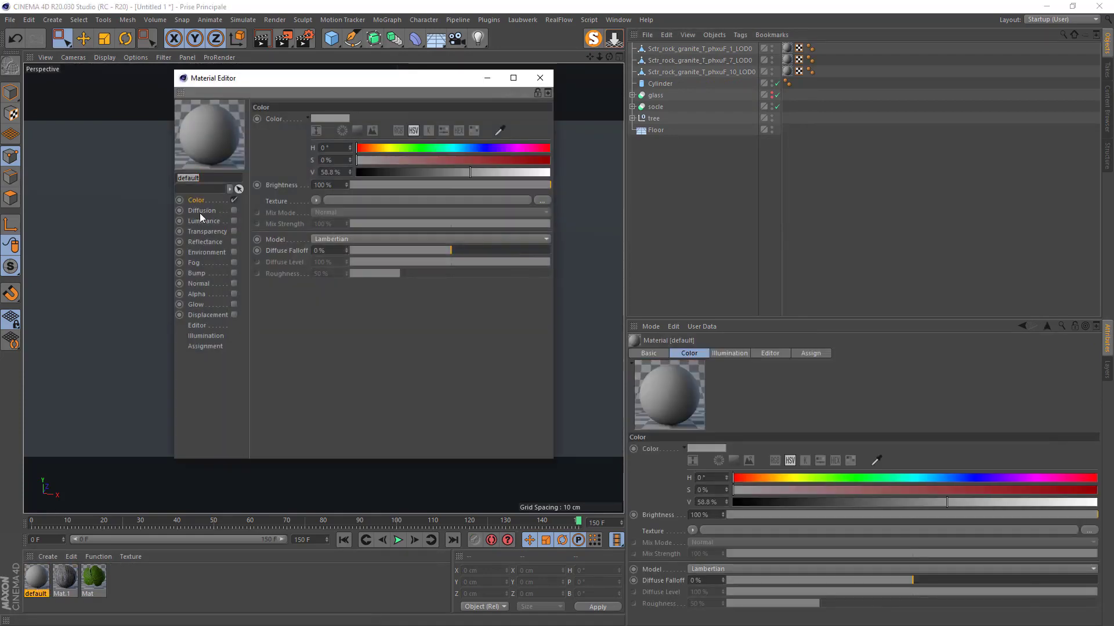
left_click(542, 200)
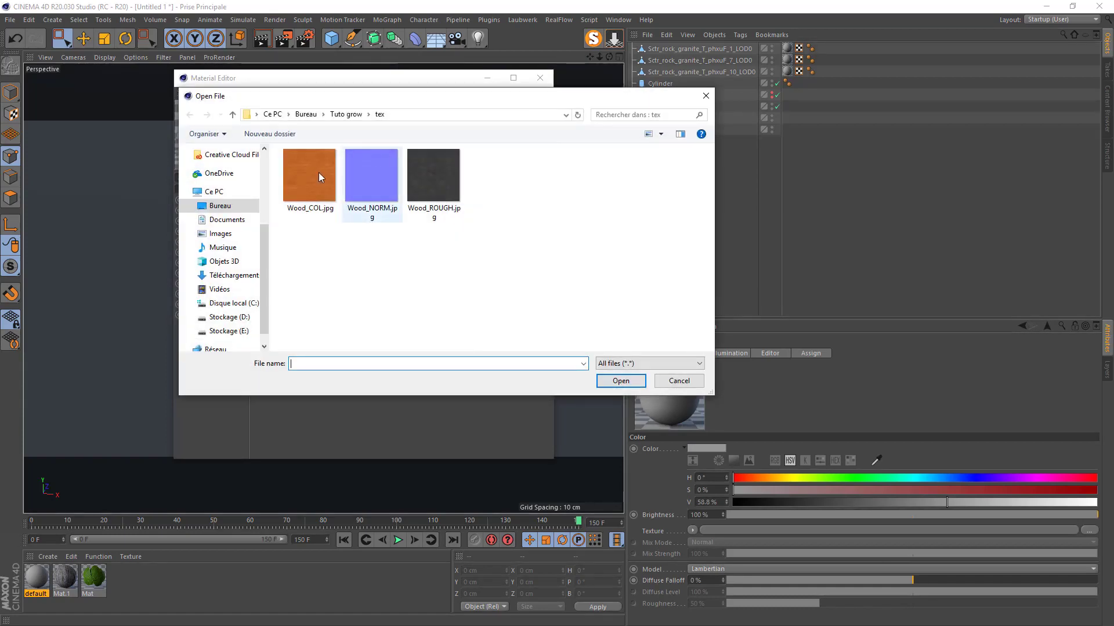
left_click(346, 115)
double_click(308, 177)
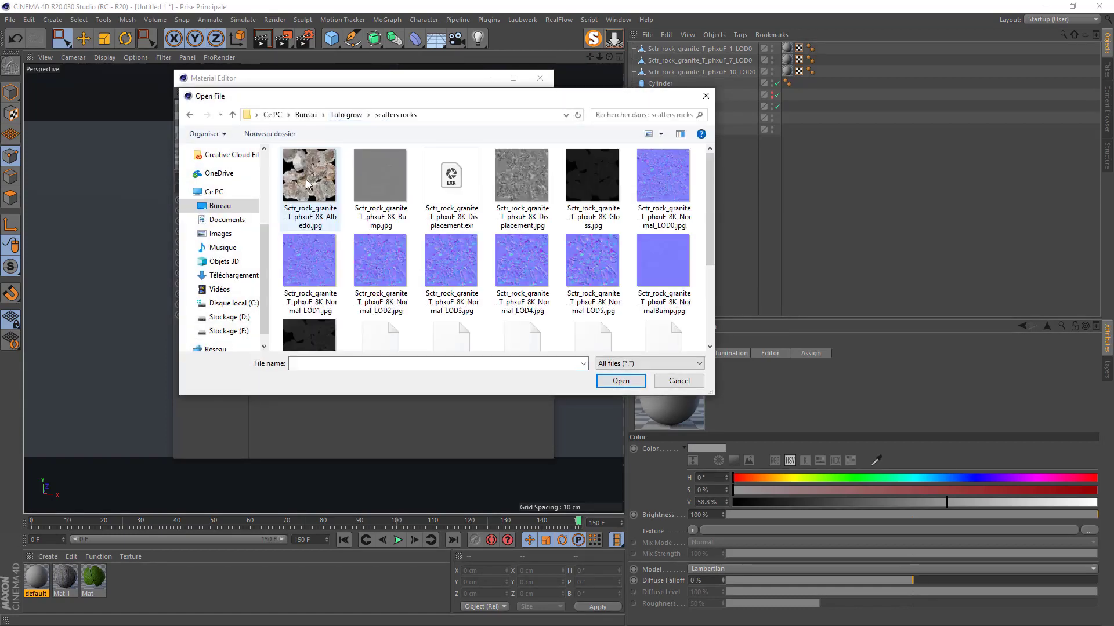
left_click(321, 173)
left_click(621, 381)
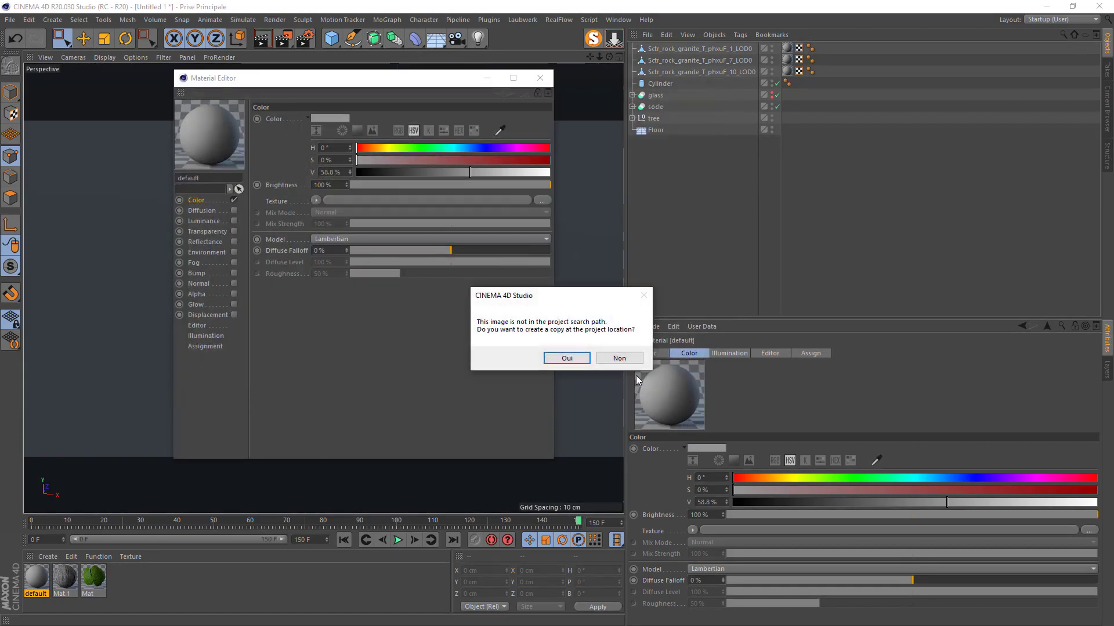
left_click(630, 358)
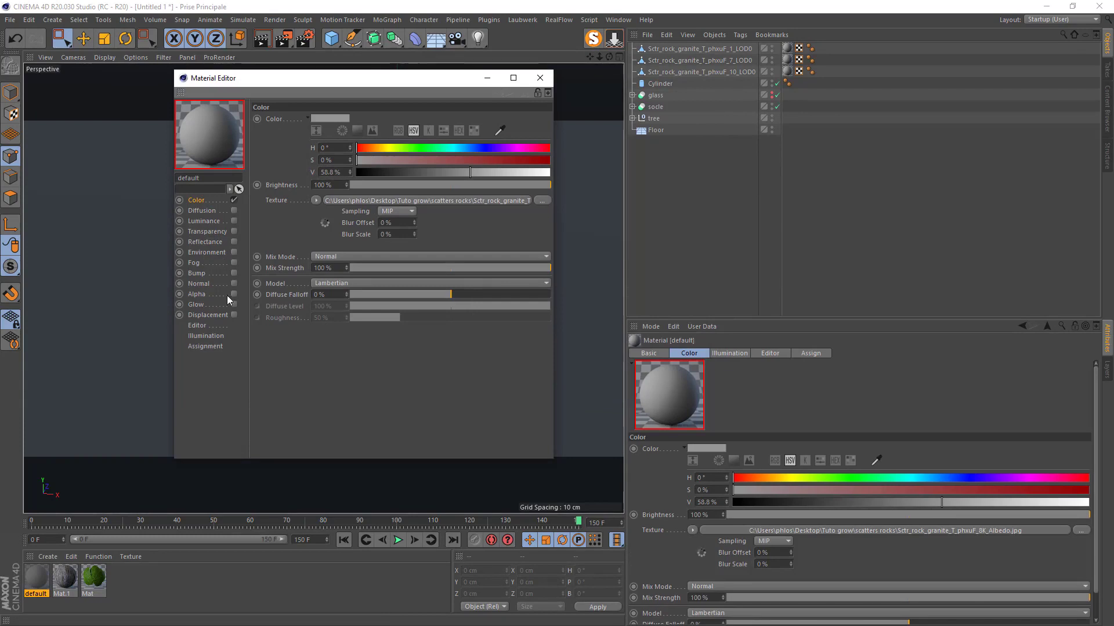
- Add a Beckmann reflectance layer to the rock material and set its Fresnel to Dielectric
left_click(203, 242)
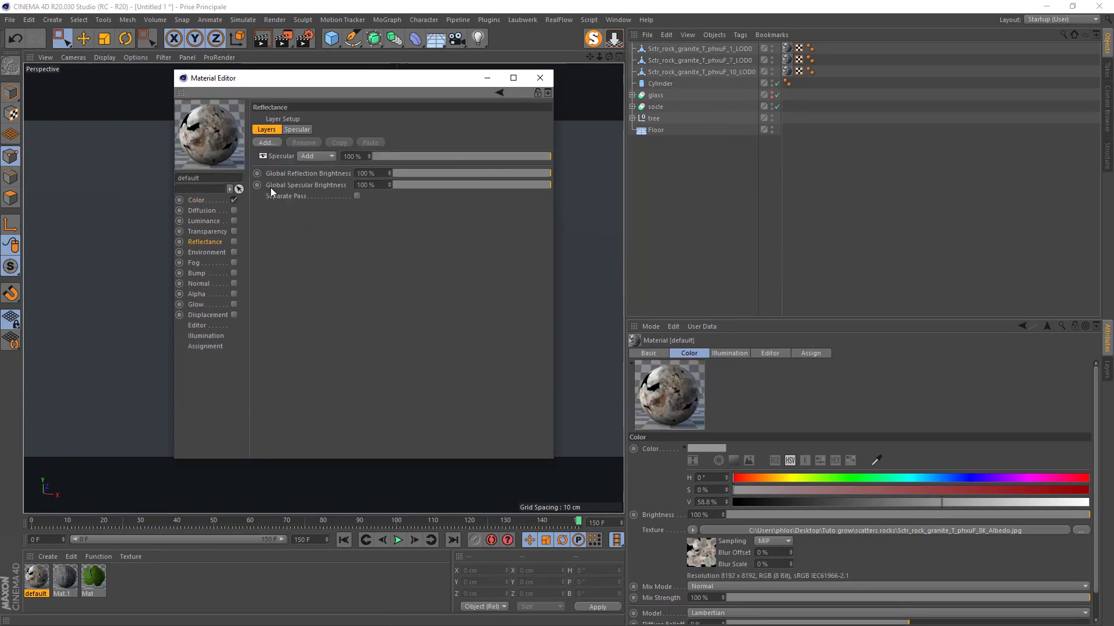
left_click(262, 145)
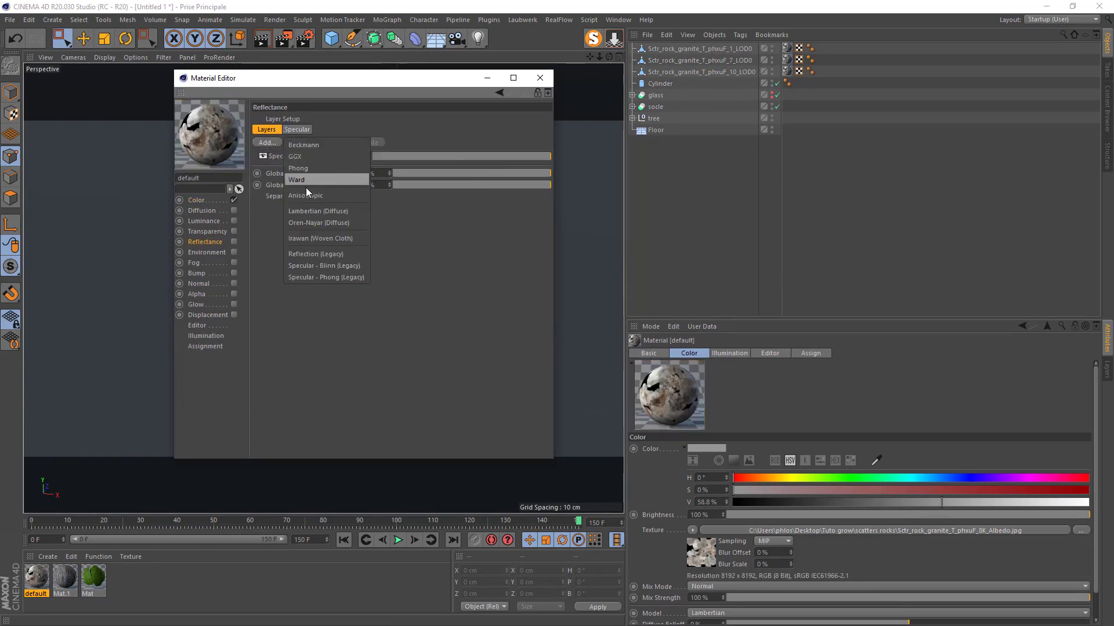
left_click(293, 145)
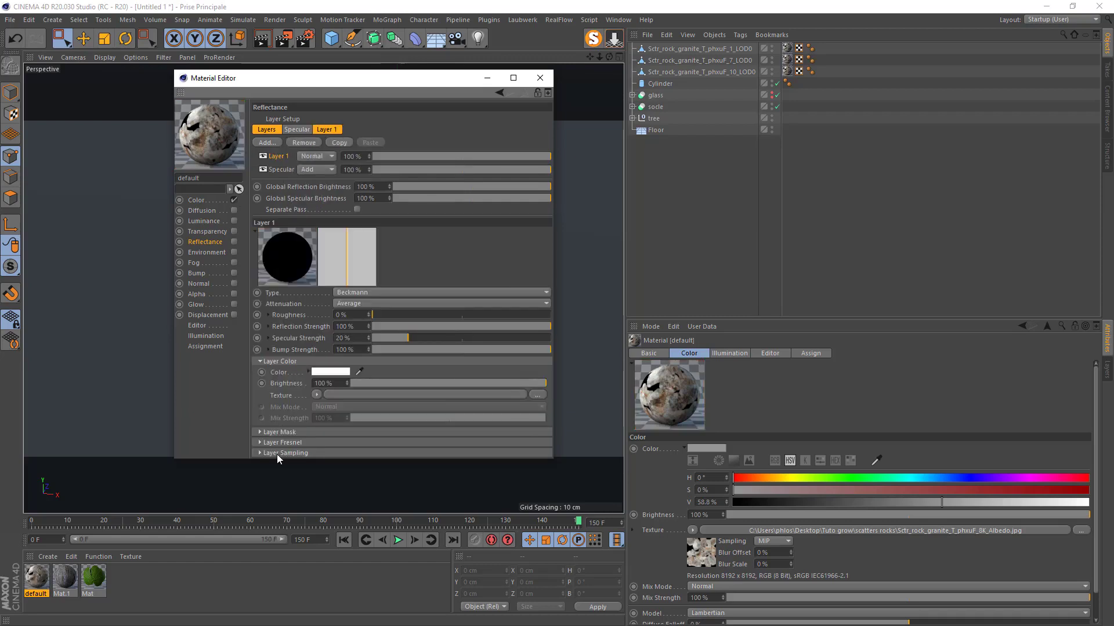
left_click(307, 450)
left_click(256, 381)
left_click(275, 442)
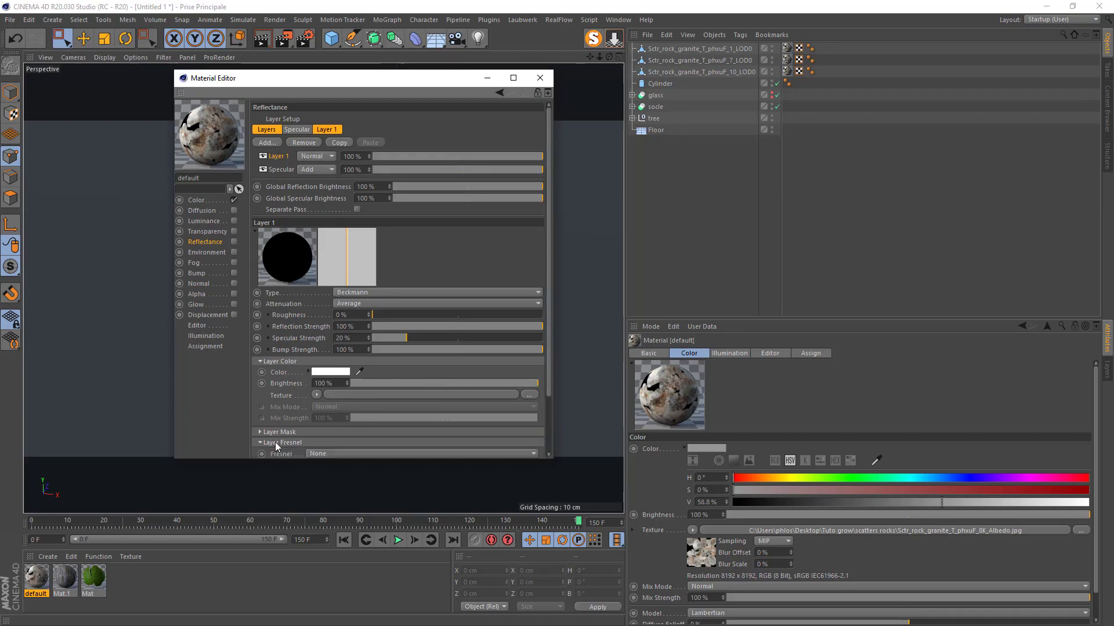
left_click(316, 453)
left_click(336, 472)
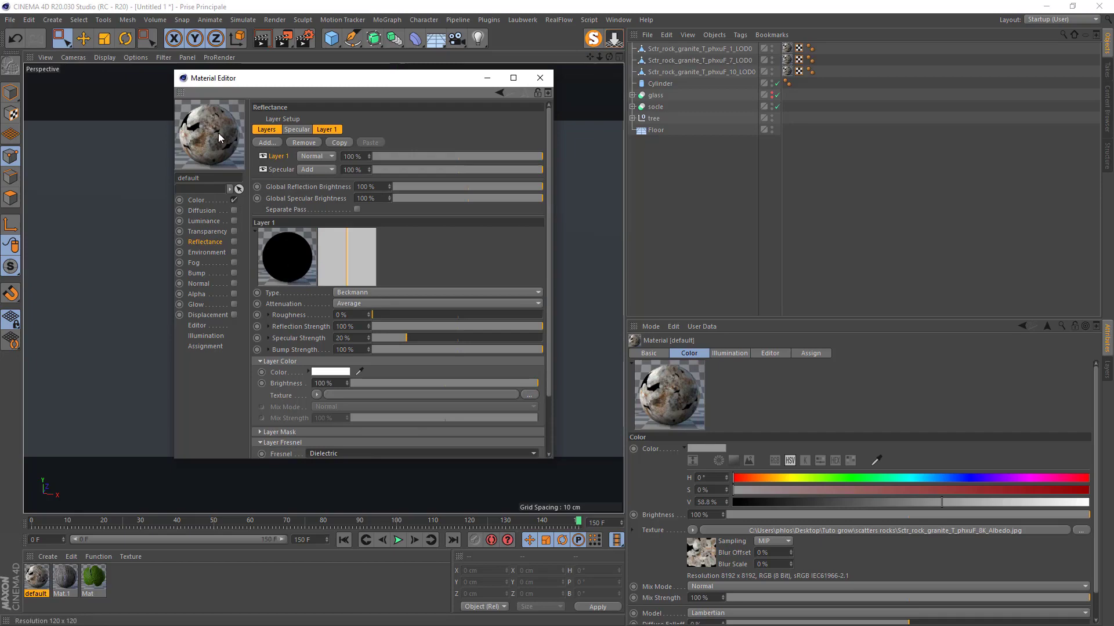
- Enable the rock material's Reflectance channel, rendering the view before and after to compare the rock
left_click_drag(358, 83, 838, 200)
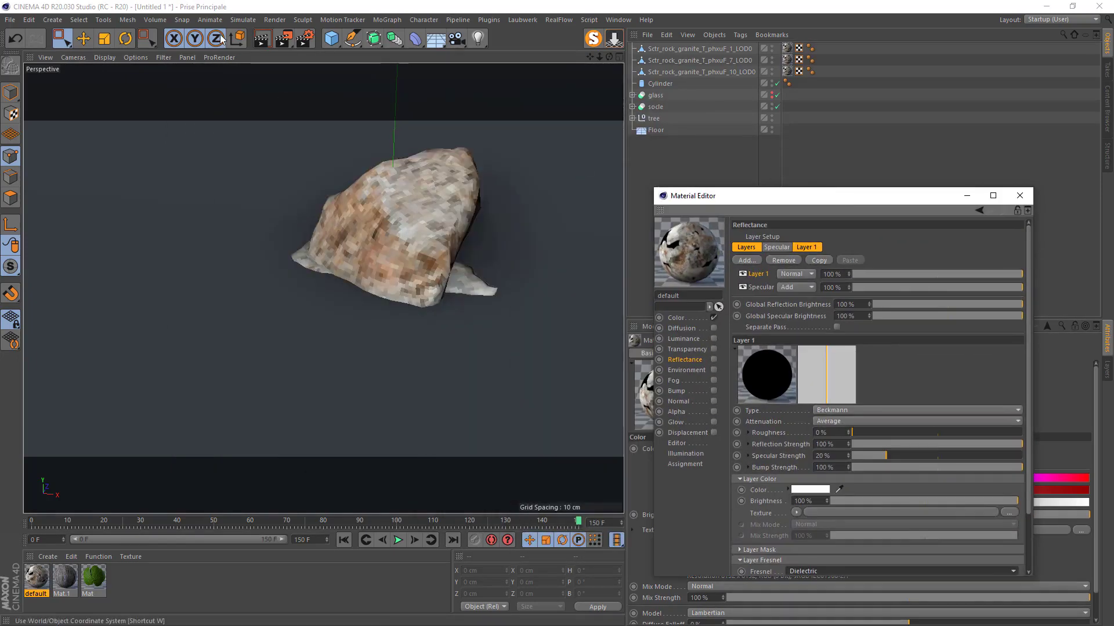
left_click(261, 39)
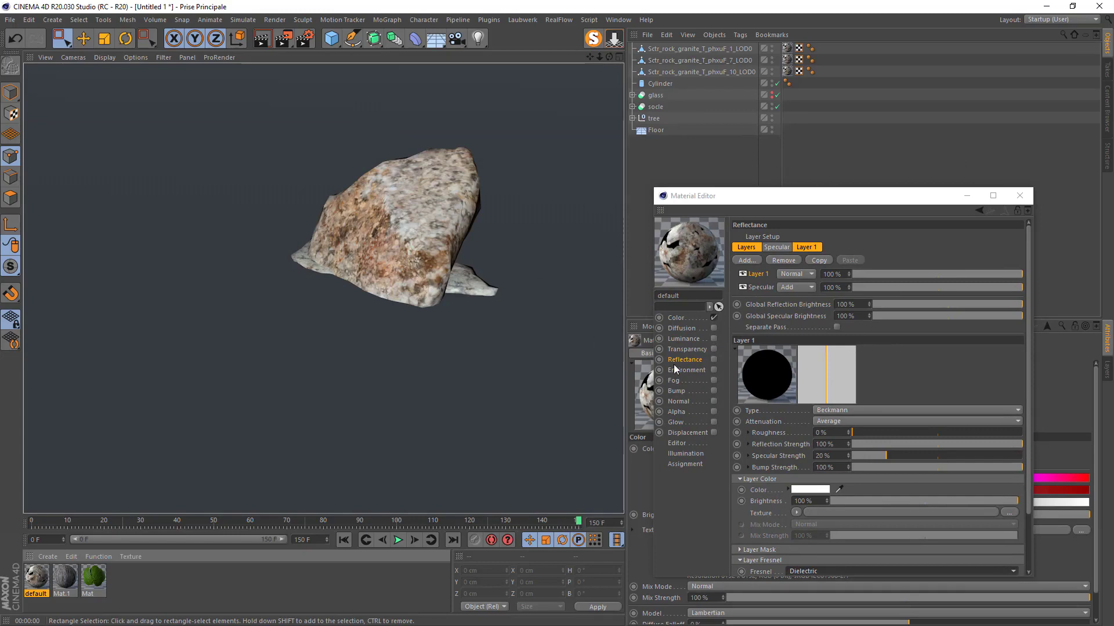
left_click_drag(749, 200, 499, 141)
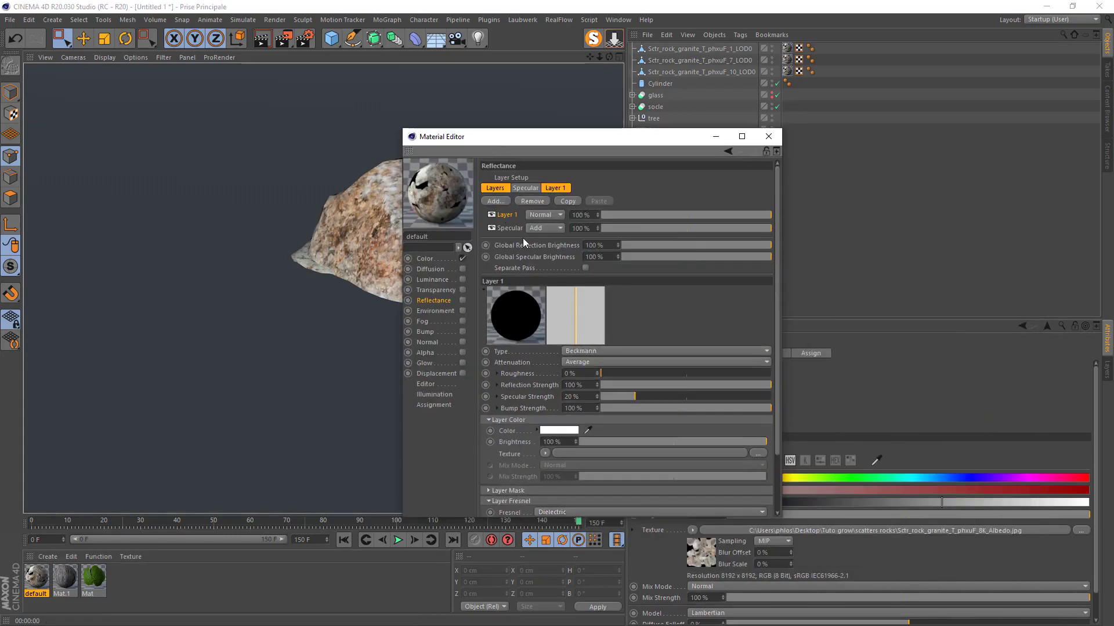
left_click(462, 300)
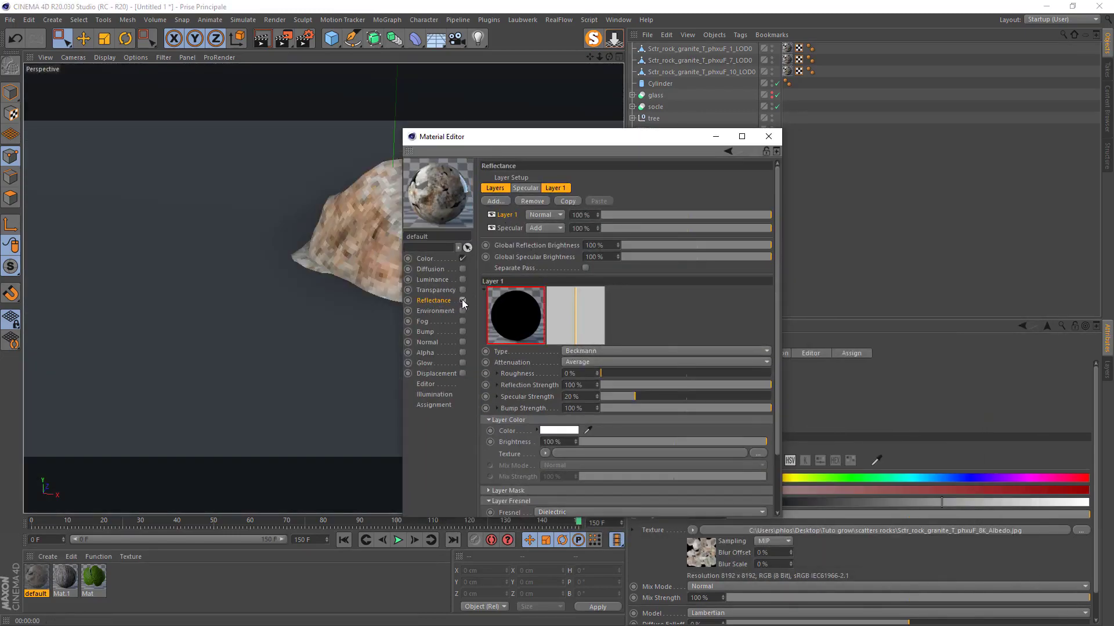
left_click_drag(473, 141, 629, 165)
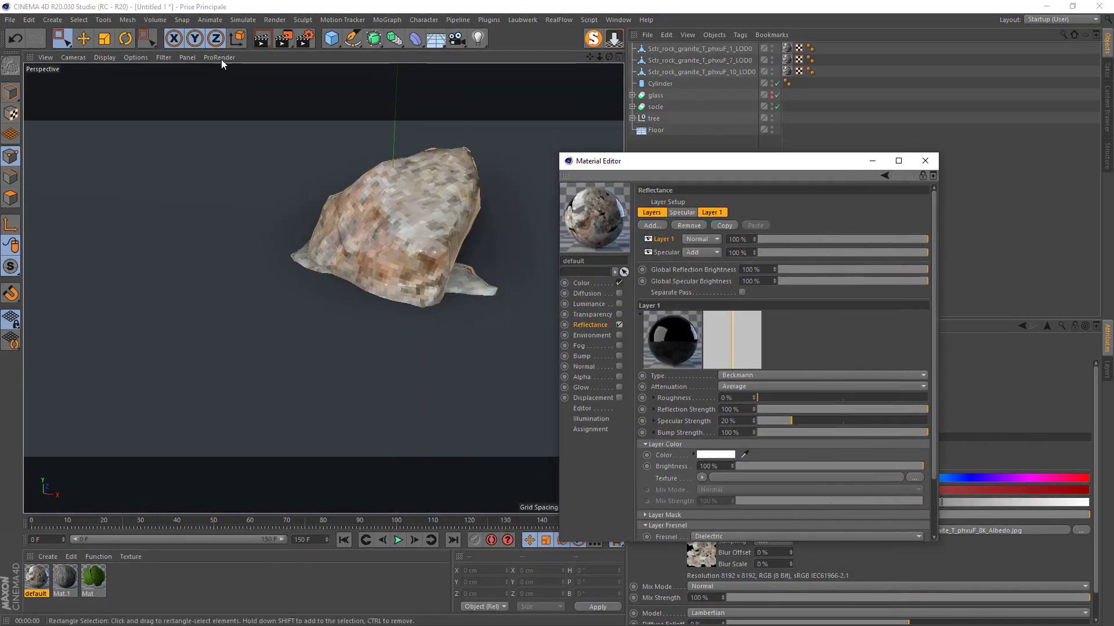
left_click(263, 39)
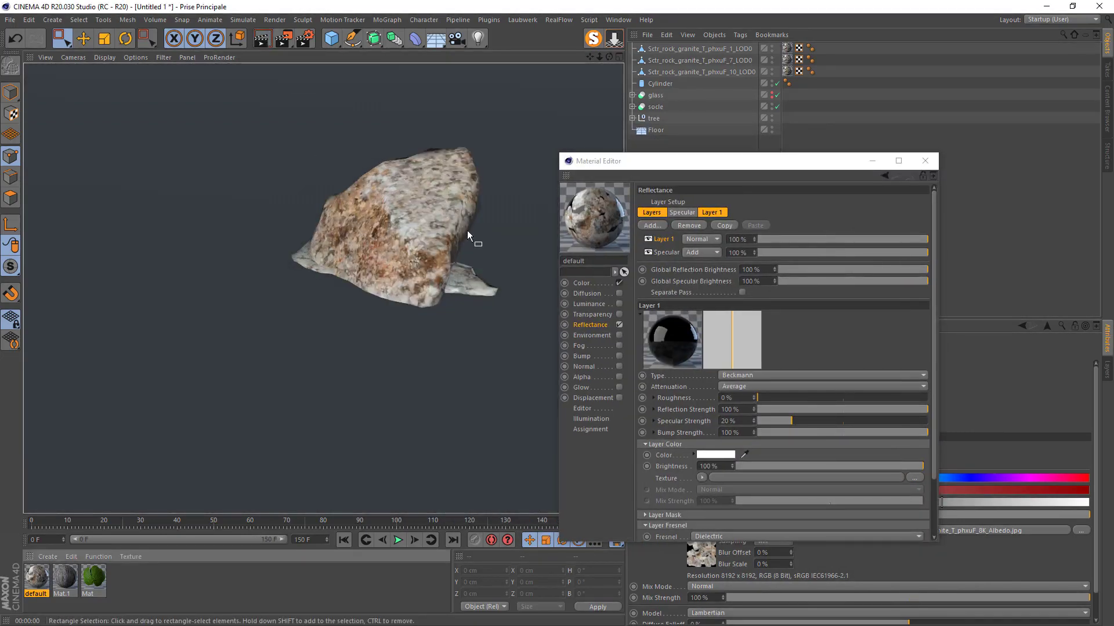
- Set the Beckmann layer's Roughness and Reflection Strength both to 25%
left_click_drag(661, 163, 518, 102)
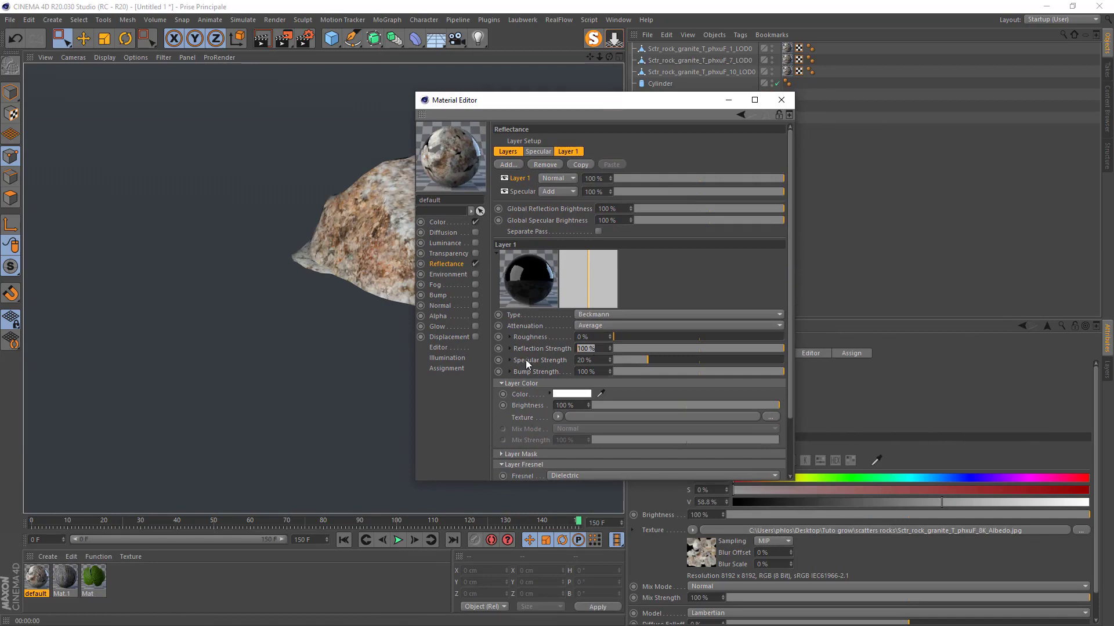
type("25")
key("Return")
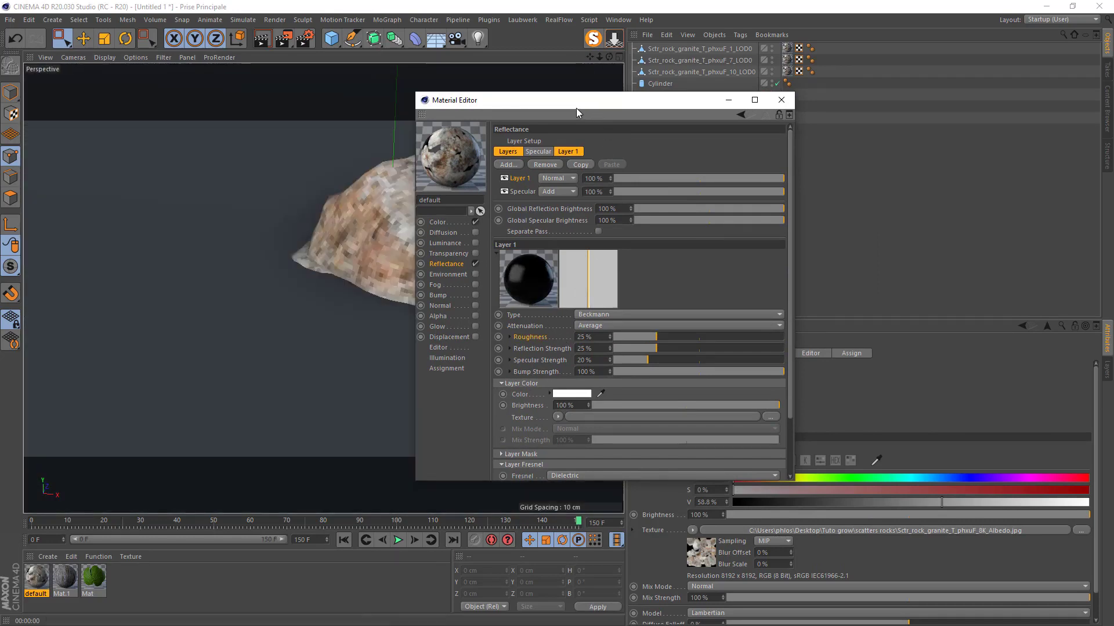
- Render the rock, enable the material's Normal channel and load Sctr_rock_granite_T_phxuF_8K_Normal_LOD0.jpg without copying it to the project location
left_click_drag(576, 105, 713, 121)
left_click(259, 39)
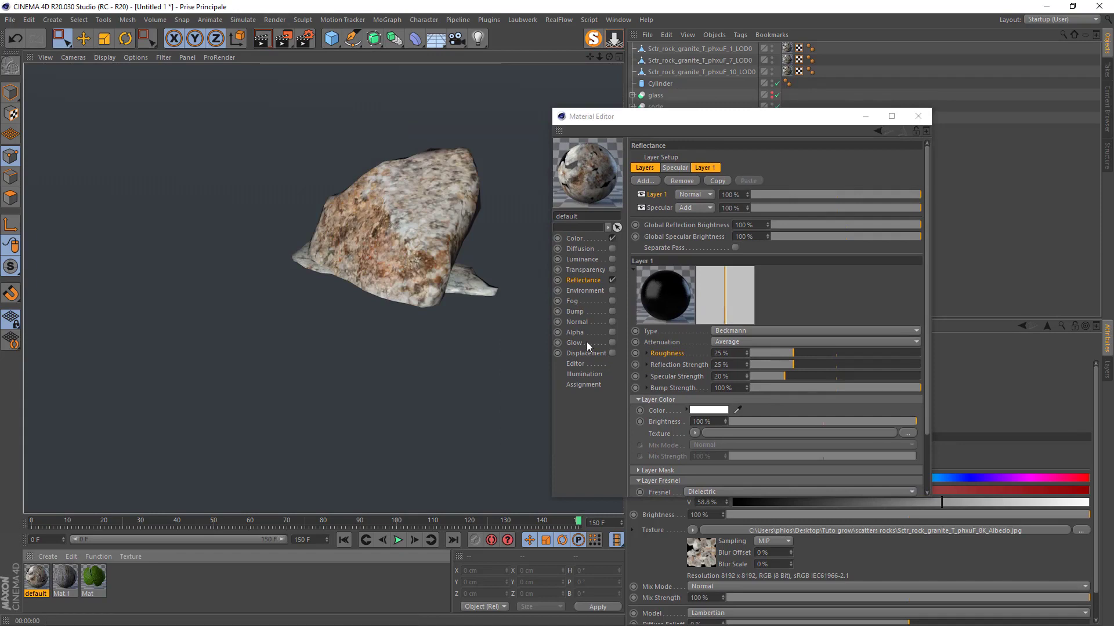
left_click(613, 322)
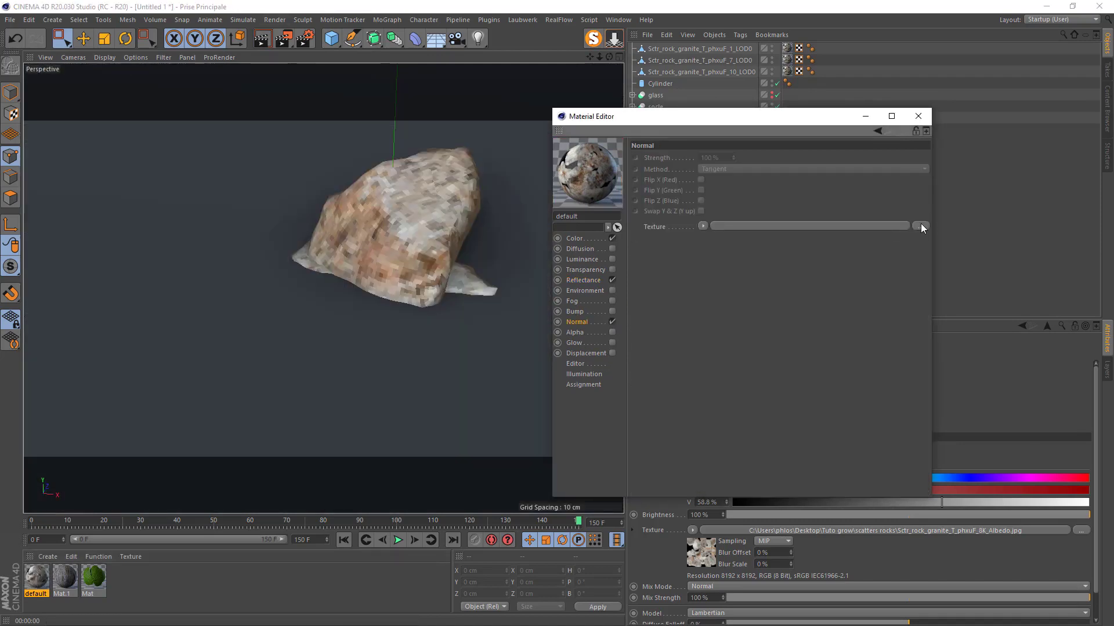
left_click(921, 227)
left_click(1039, 209)
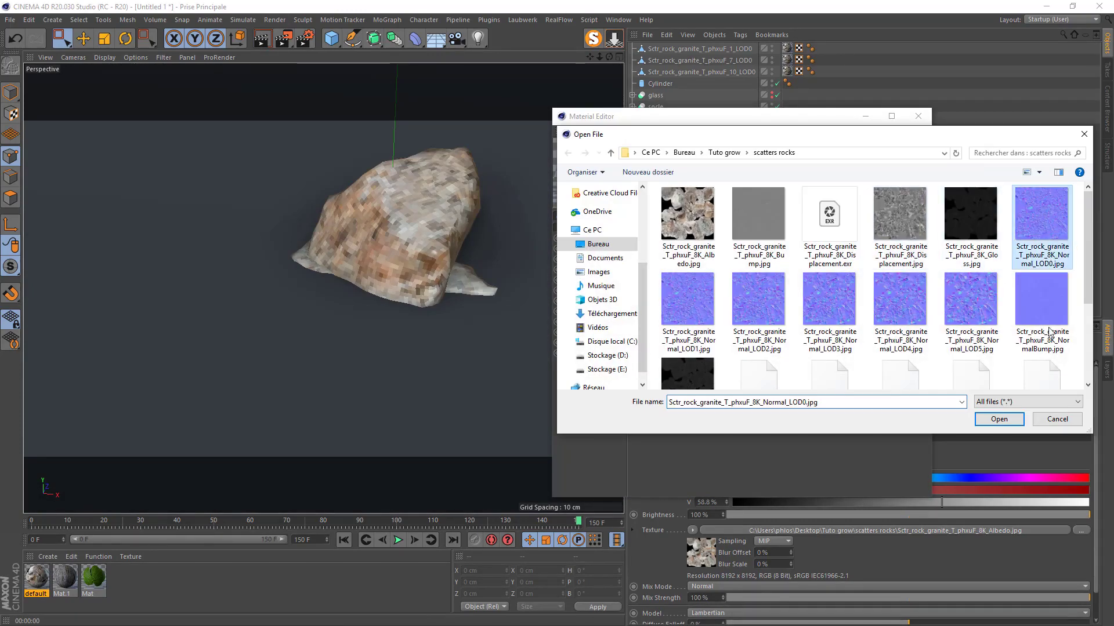
left_click(998, 419)
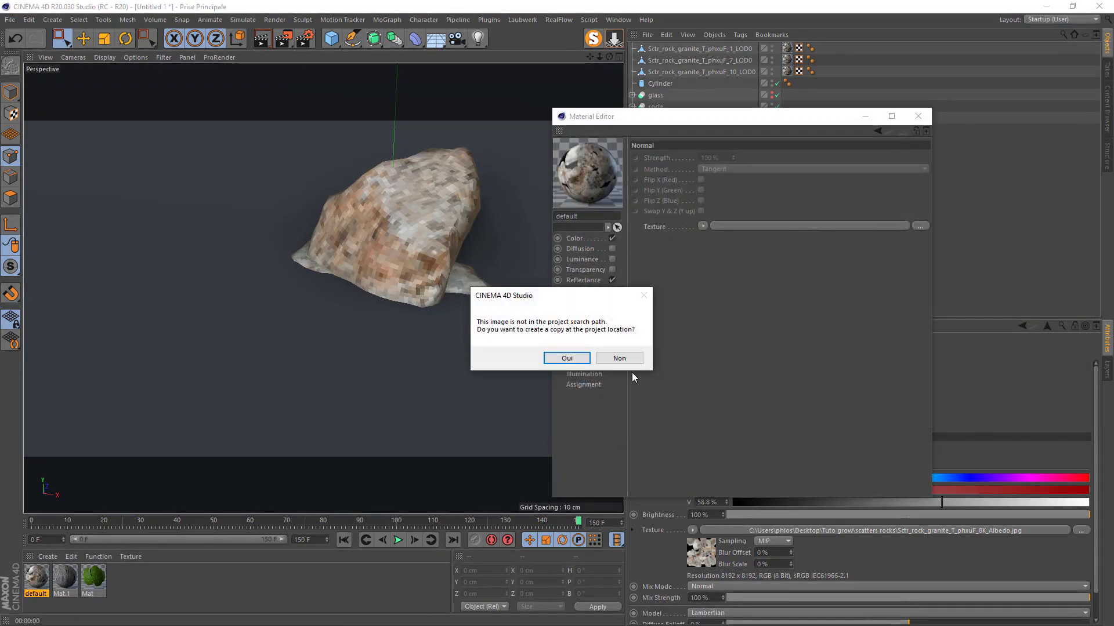
left_click(630, 357)
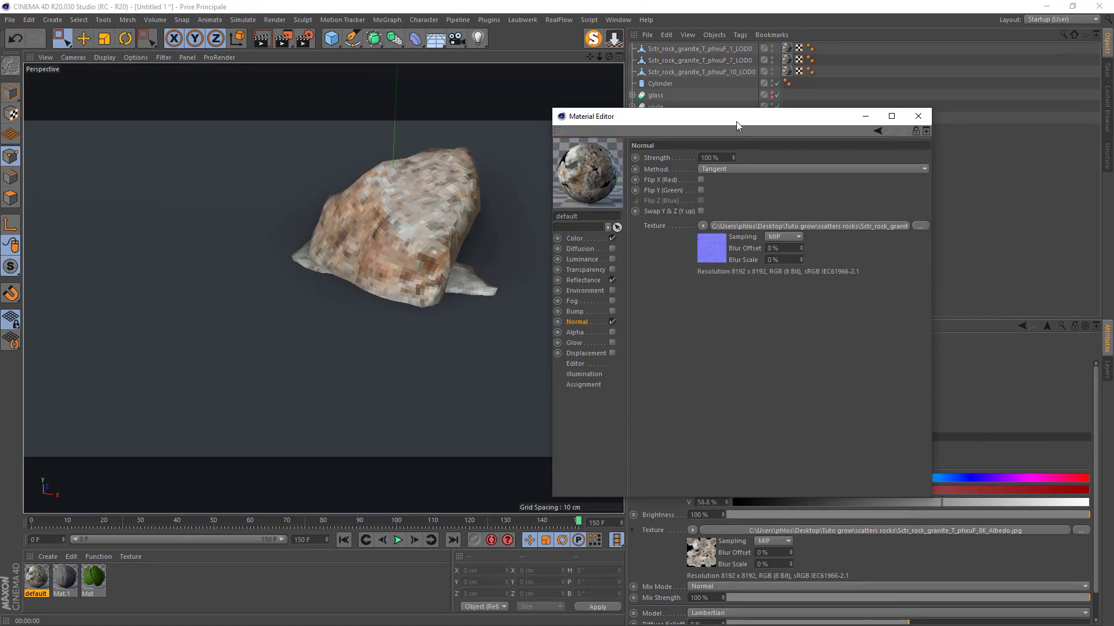
- Try a normal map strength of 50% on the rock material and render the view
type("50")
key("Return")
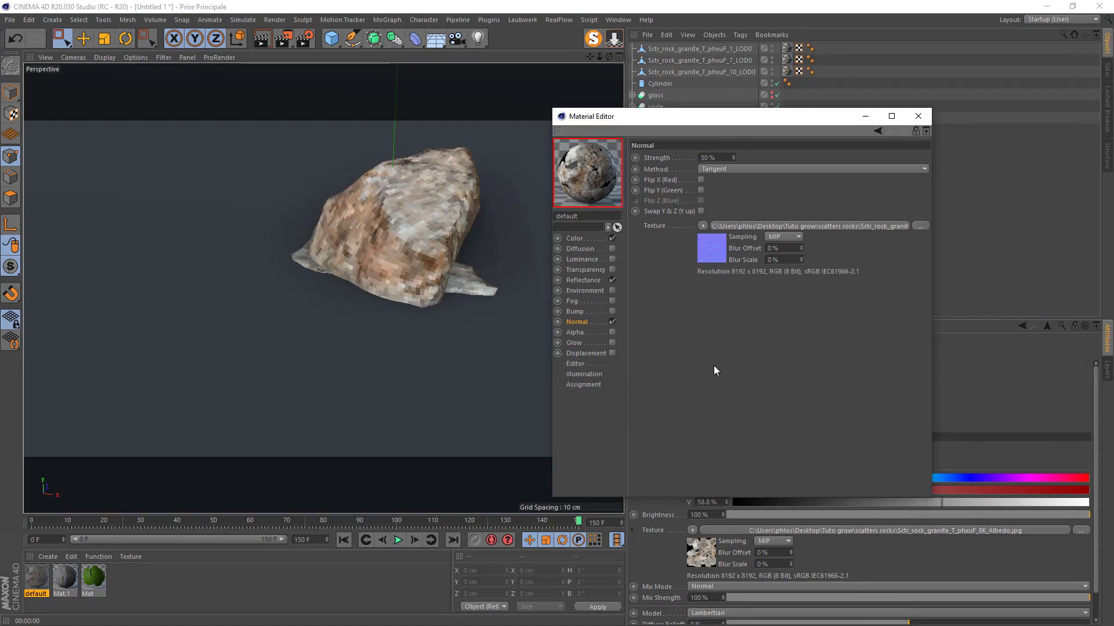
left_click(261, 38)
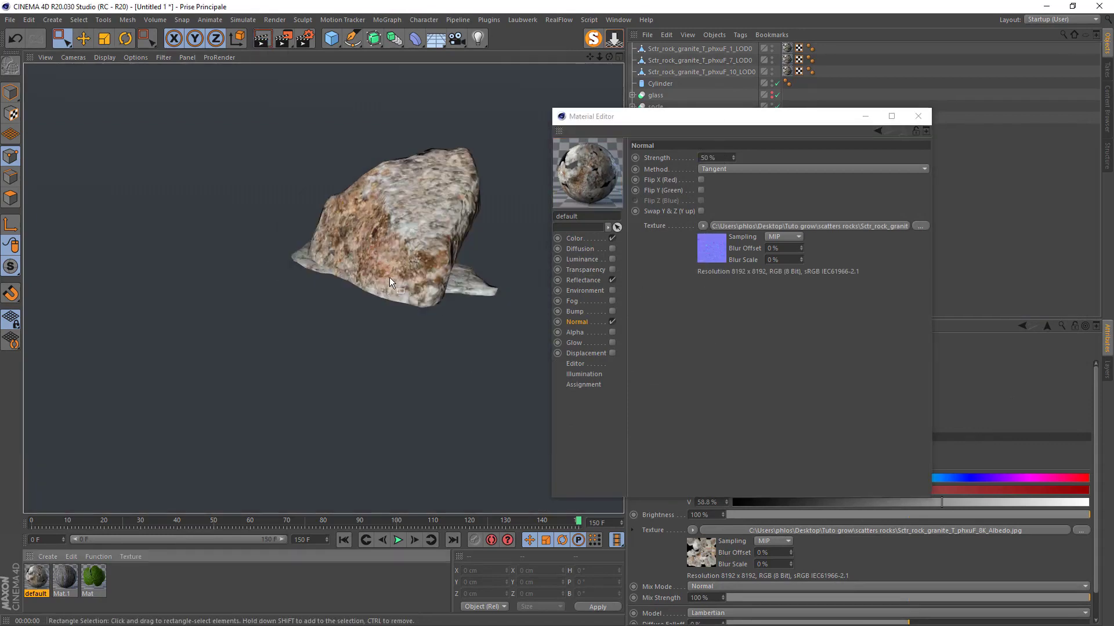
- Set the rock material's normal strength to 100%, close the material settings and render the rock again
left_click(714, 158)
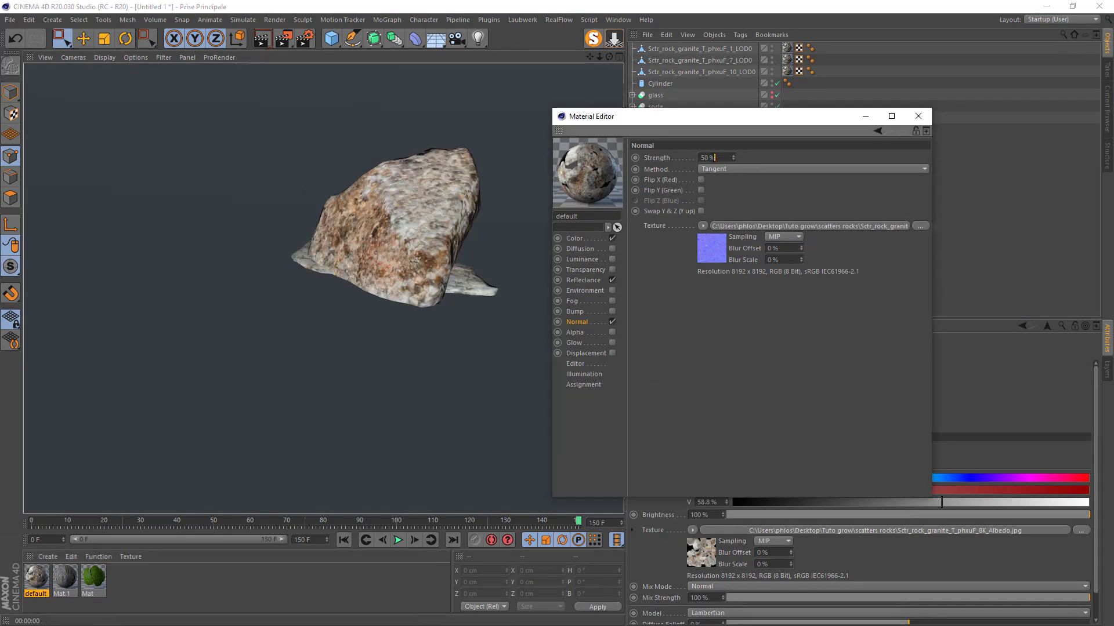
type("100")
key("Return")
left_click(918, 116)
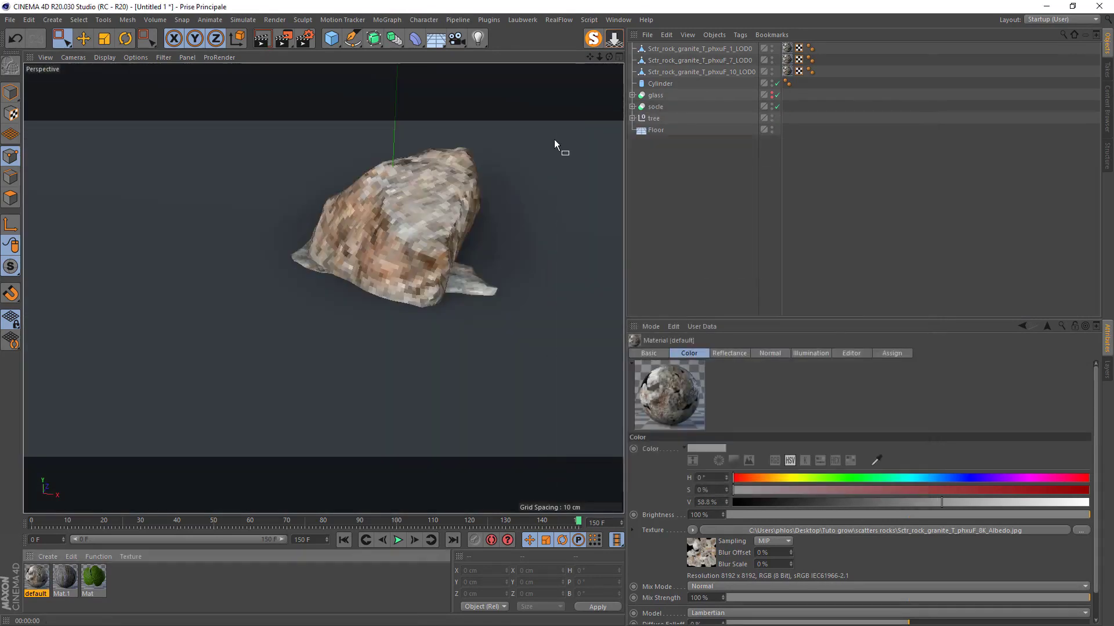
left_click(262, 43)
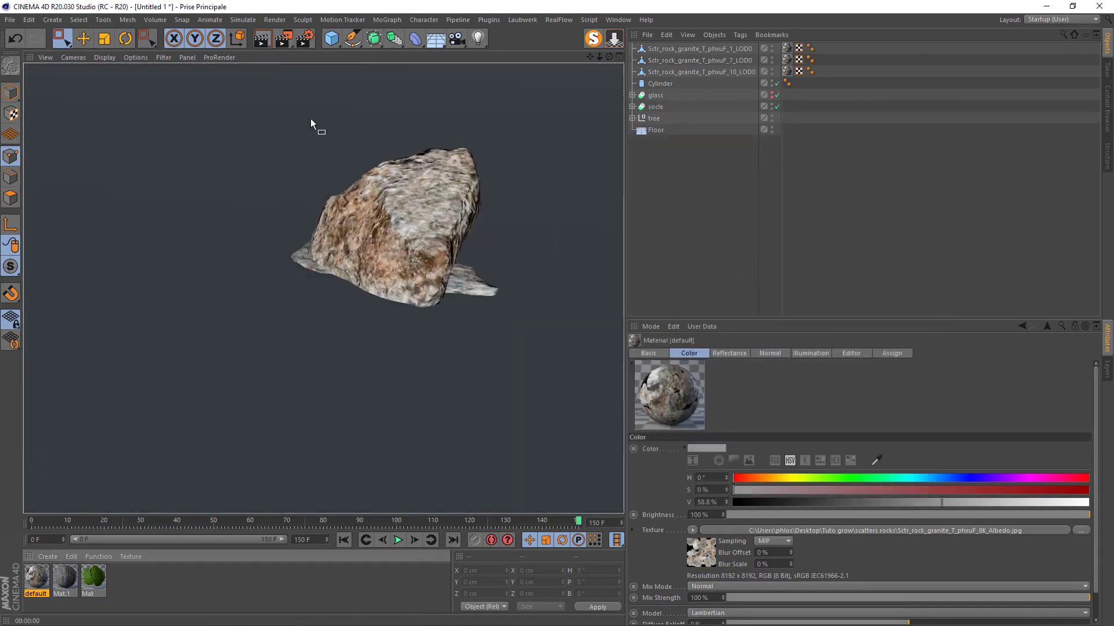
- Frame the whole tree, base and floor in the perspective view
left_click(594, 40)
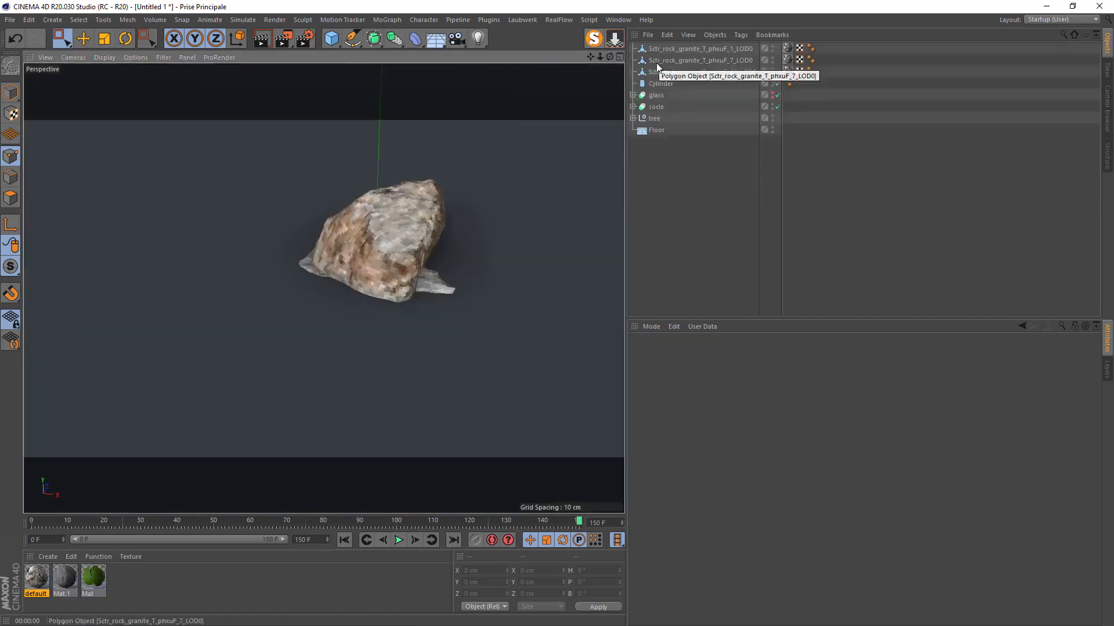
left_click_drag(601, 58, 522, 154)
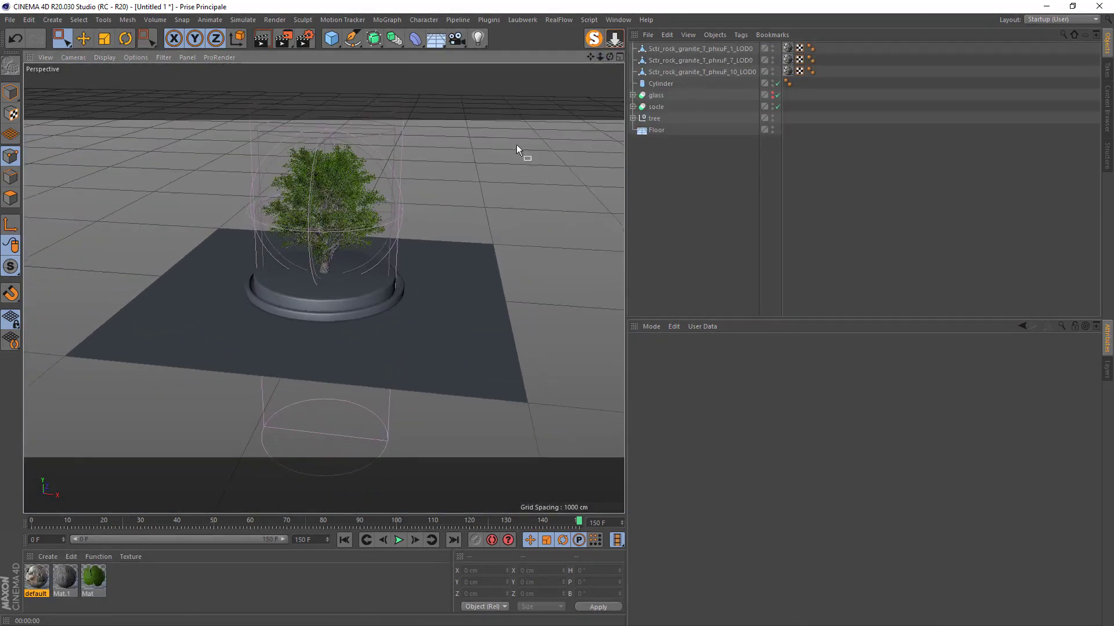
- Select all three granite rock objects and scale them up together, making the first rock about 223 cm wide in X
left_click(671, 50)
left_click(664, 73, "shift")
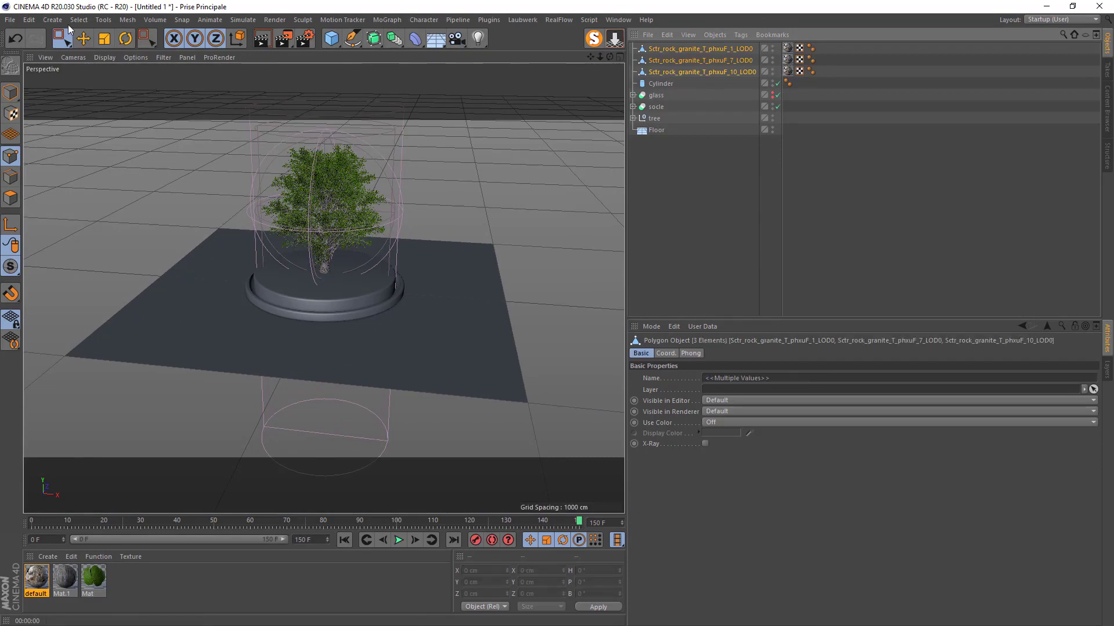
left_click(103, 40)
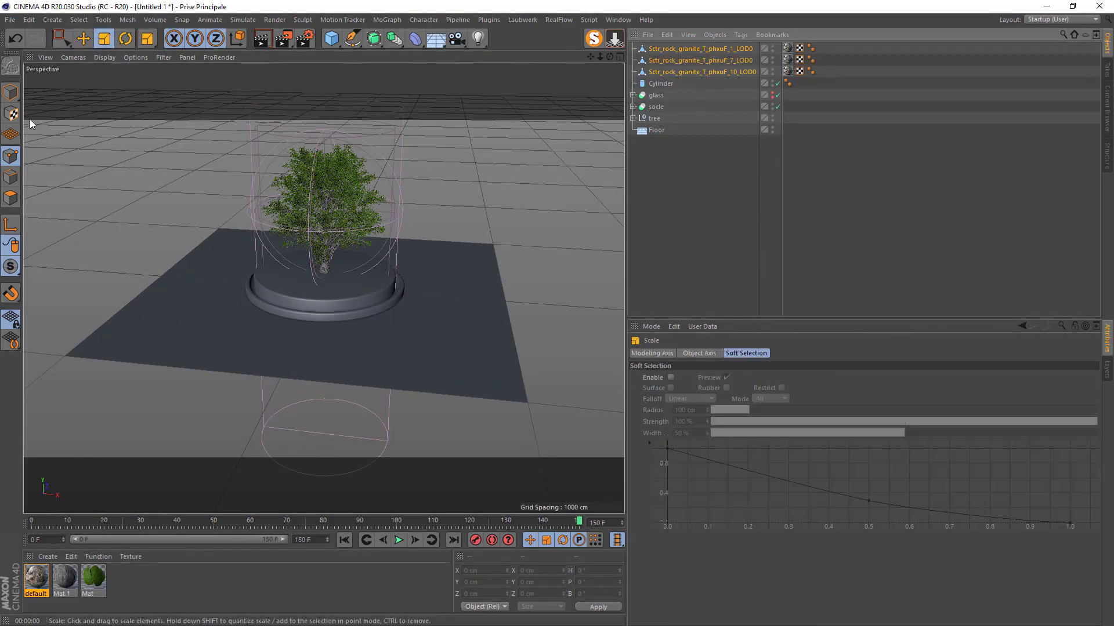
left_click_drag(119, 134, 389, 134)
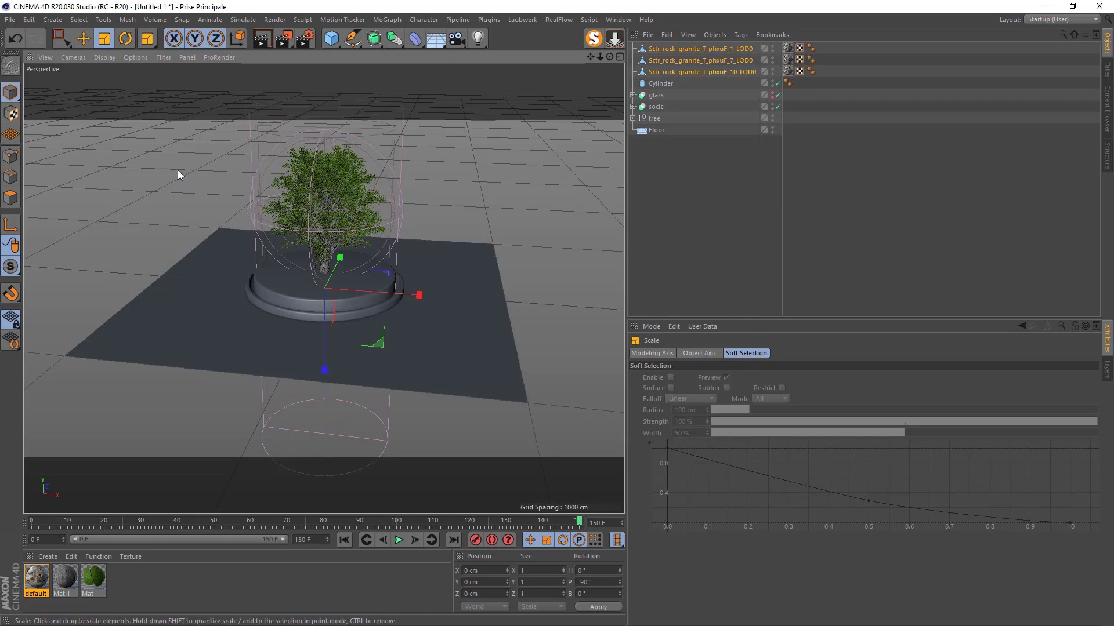
left_click_drag(178, 175, 296, 175)
scroll(330, 275, "up", 10)
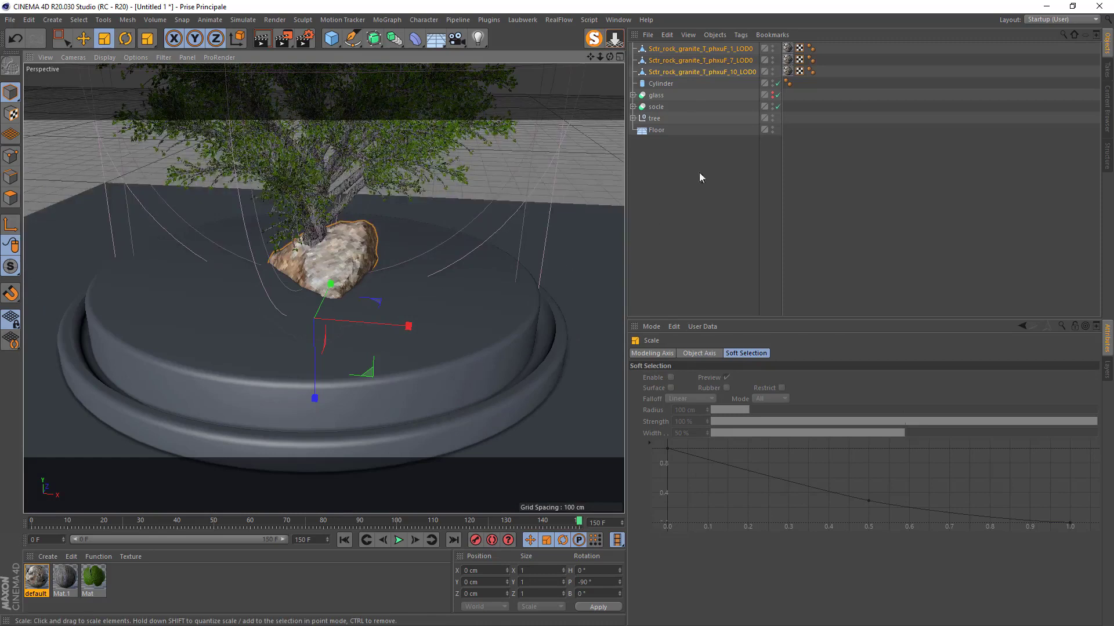
- Move the first granite rock along the X axis to the left side of the tree trunk
left_click(666, 49)
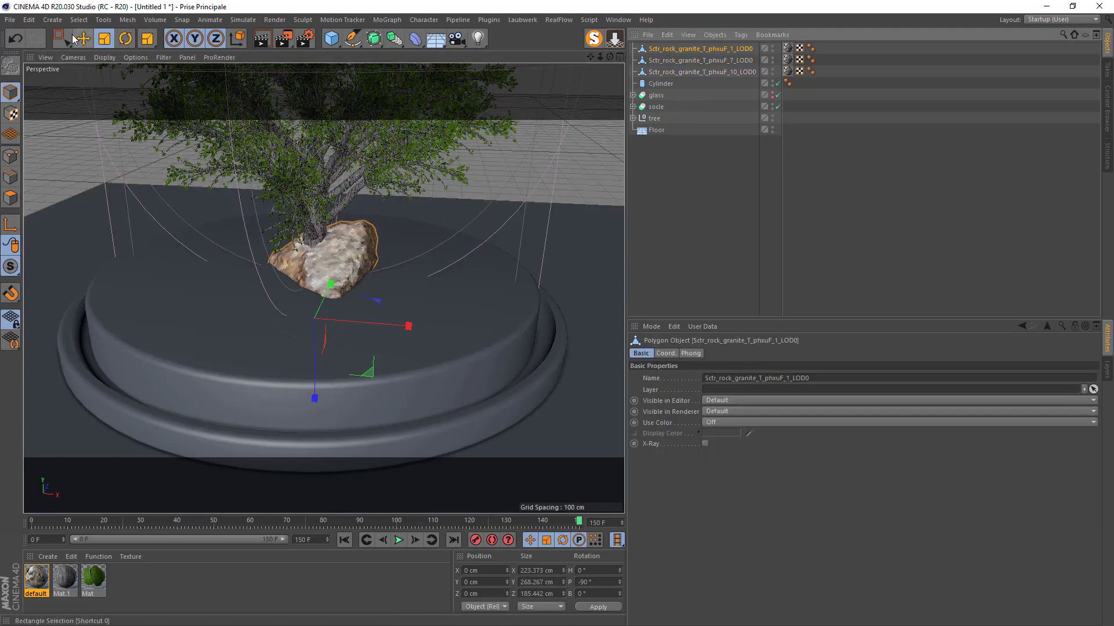
left_click(80, 38)
left_click_drag(381, 327, 254, 325)
- Raise the second granite rock to about Y 70 cm and move it to the right of the tree, at about X 241 cm
left_click(681, 61)
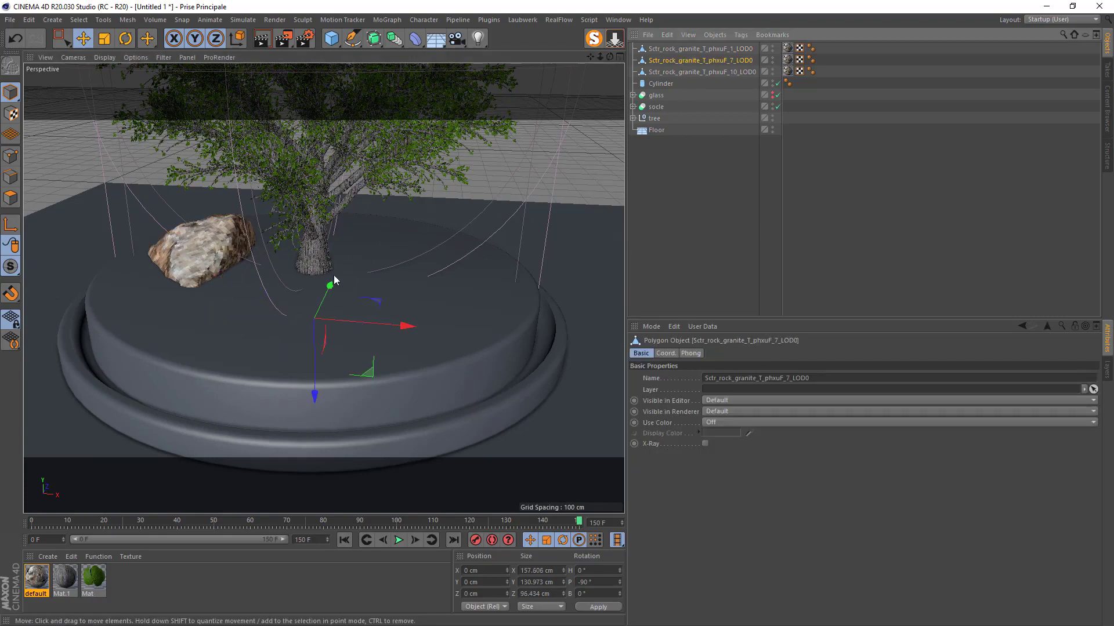
left_click_drag(310, 388, 310, 355)
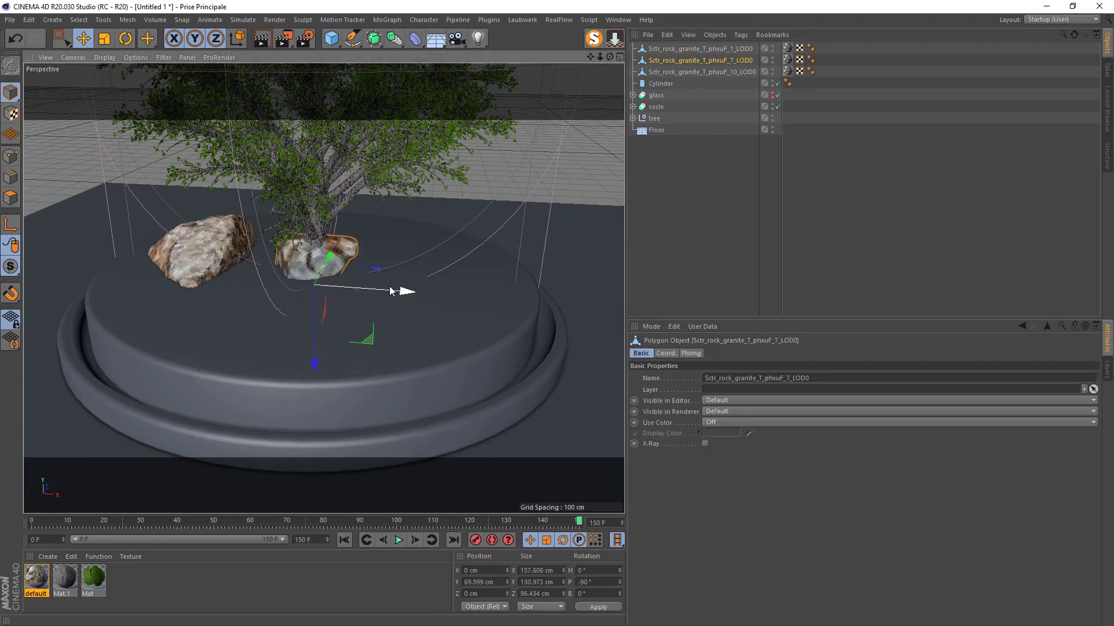
left_click_drag(385, 301, 519, 312)
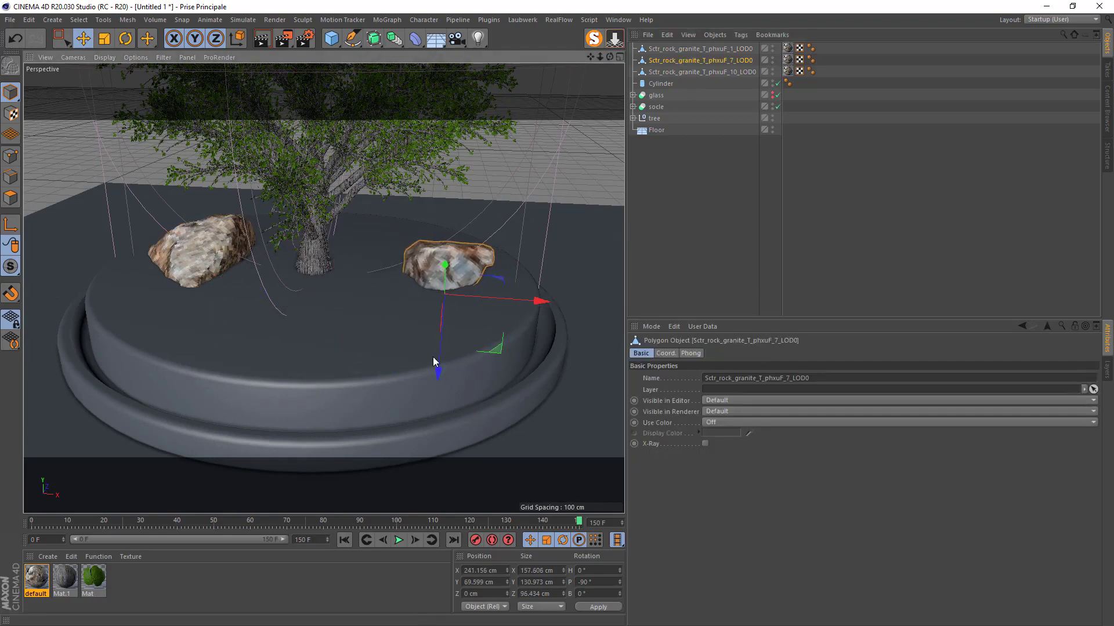
- Place the third granite rock behind the tree at about Y 73 cm, Z 233 cm, and scale it to about 328 cm wide
left_click(667, 72)
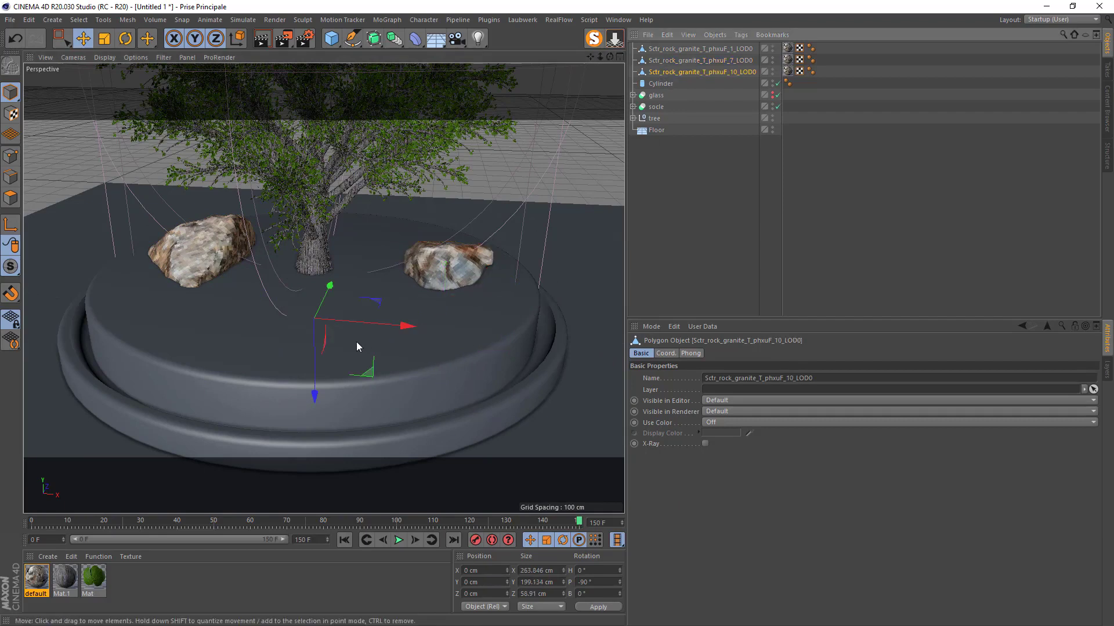
left_click_drag(316, 348, 338, 303)
left_click_drag(355, 217, 348, 232)
key("t")
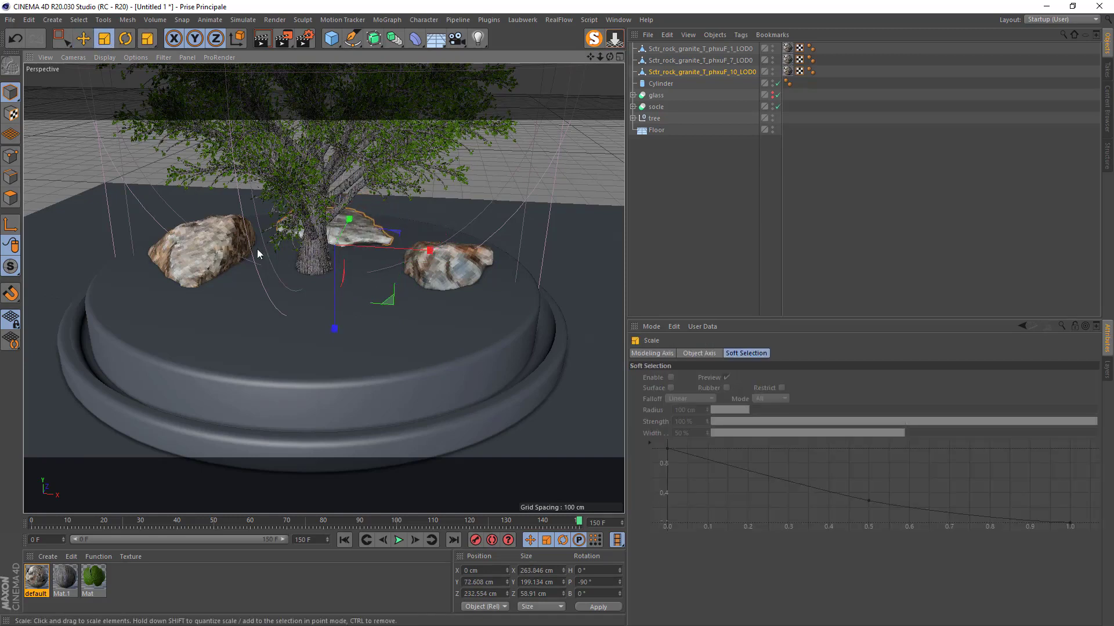
mouse_move(258, 252)
left_mouse_down()
mouse_move(382, 284)
mouse_move(323, 288)
left_mouse_up()
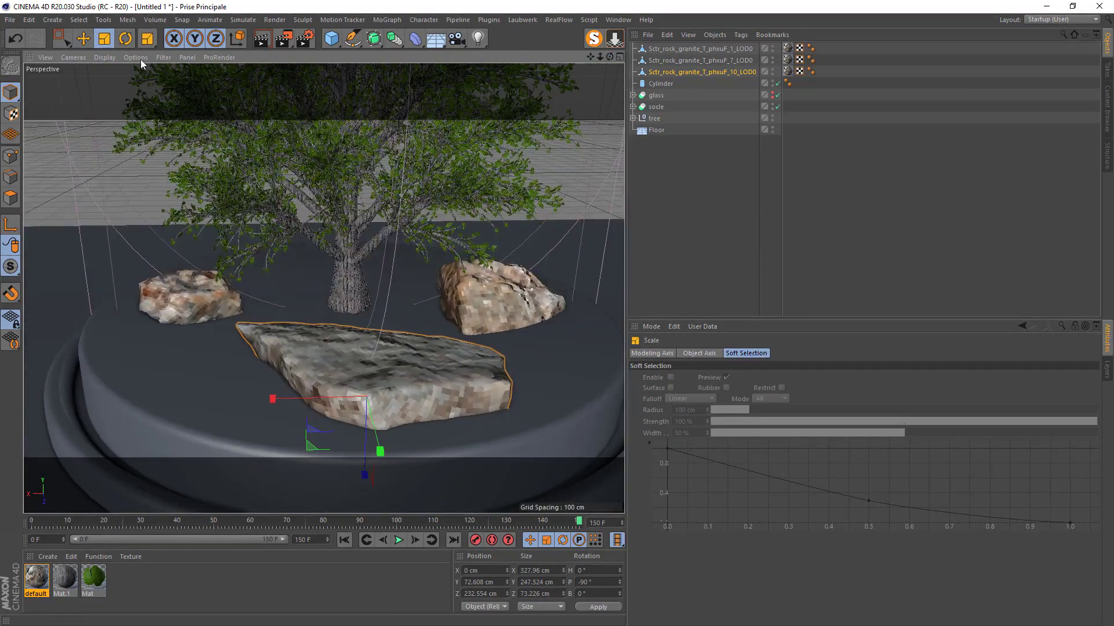
- Rotate the rock behind the tree to tilt it to a pitch of about -82°
left_click(125, 39)
left_click_drag(323, 374, 327, 364)
left_click_drag(609, 58, 609, 58)
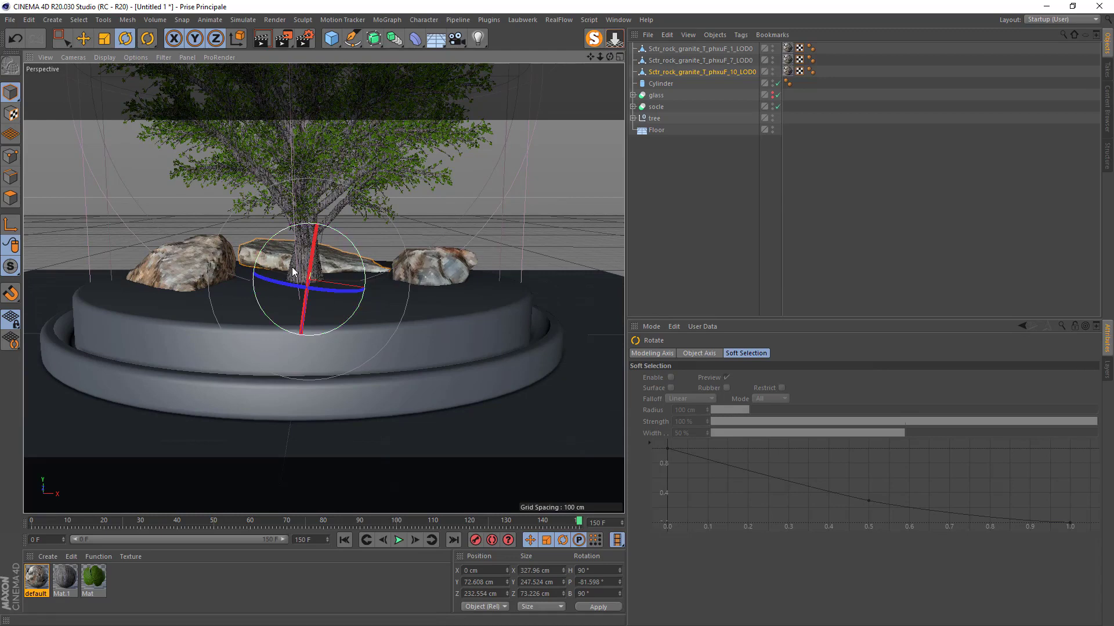
- Raise the rock behind the tree to about Y 88 cm and scale it up to about 388 cm wide
left_click(702, 72)
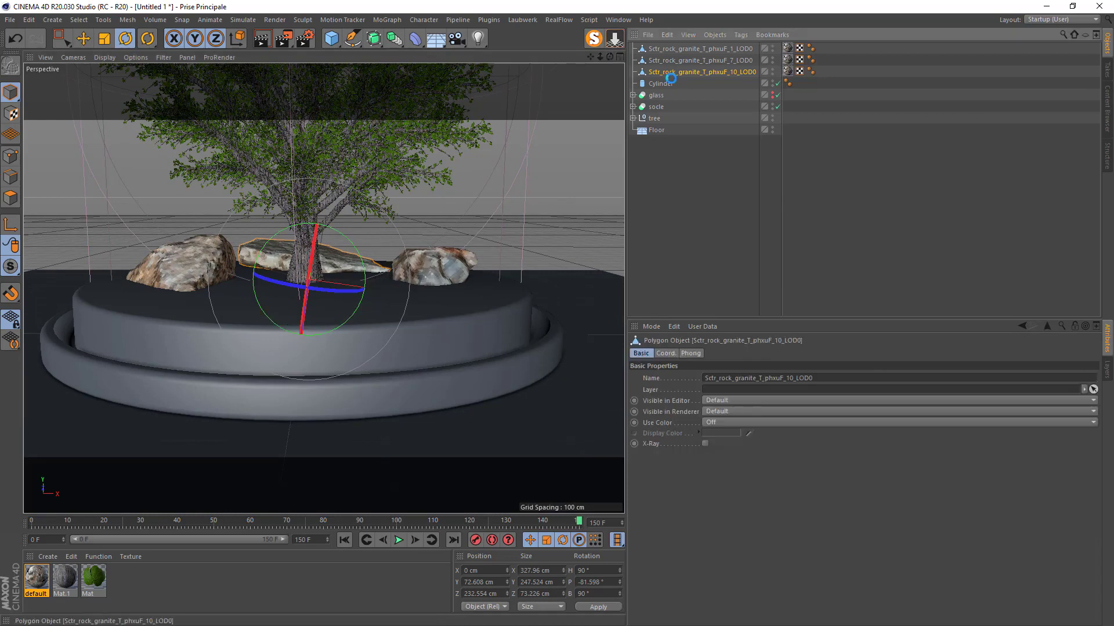
left_click(83, 38)
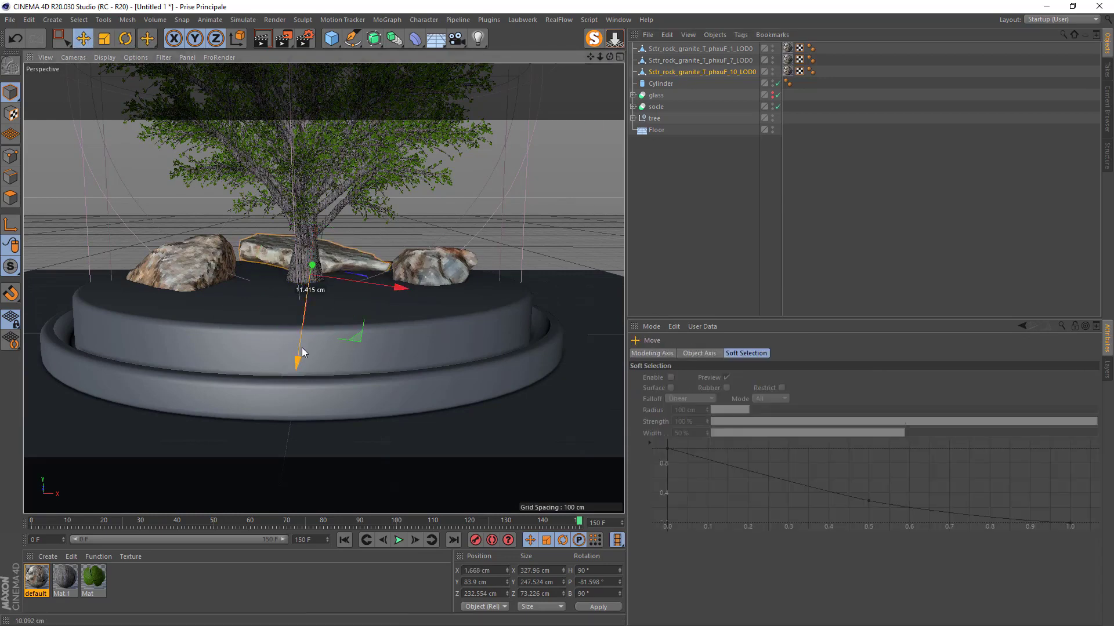
left_click_drag(299, 355, 301, 348)
left_click(104, 39)
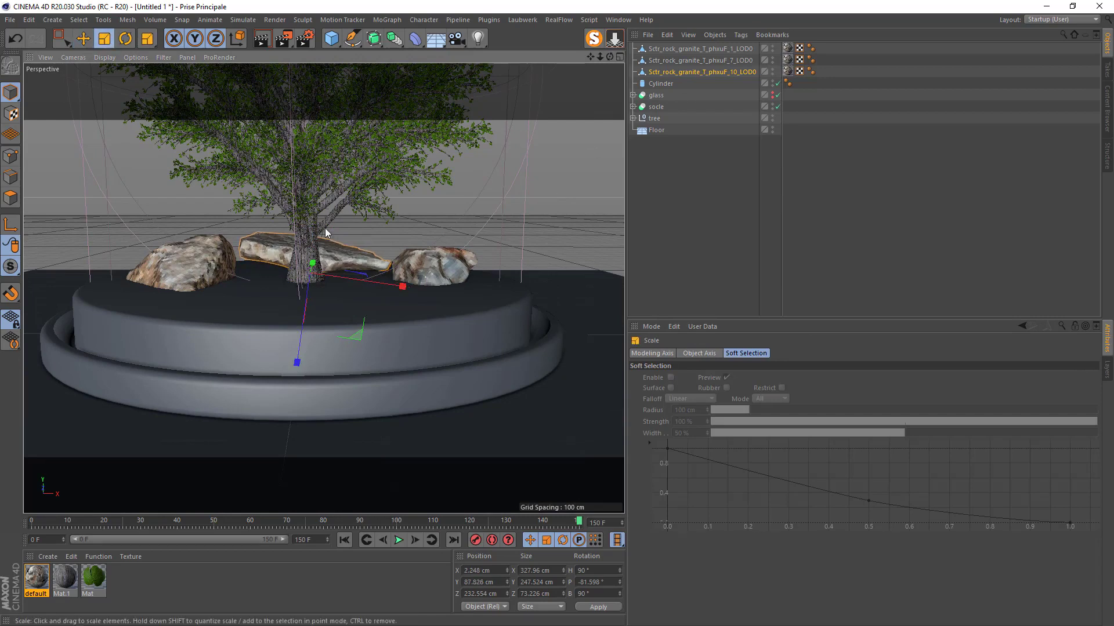
left_click_drag(120, 162, 219, 159)
left_click_drag(323, 287, 323, 288, "alt")
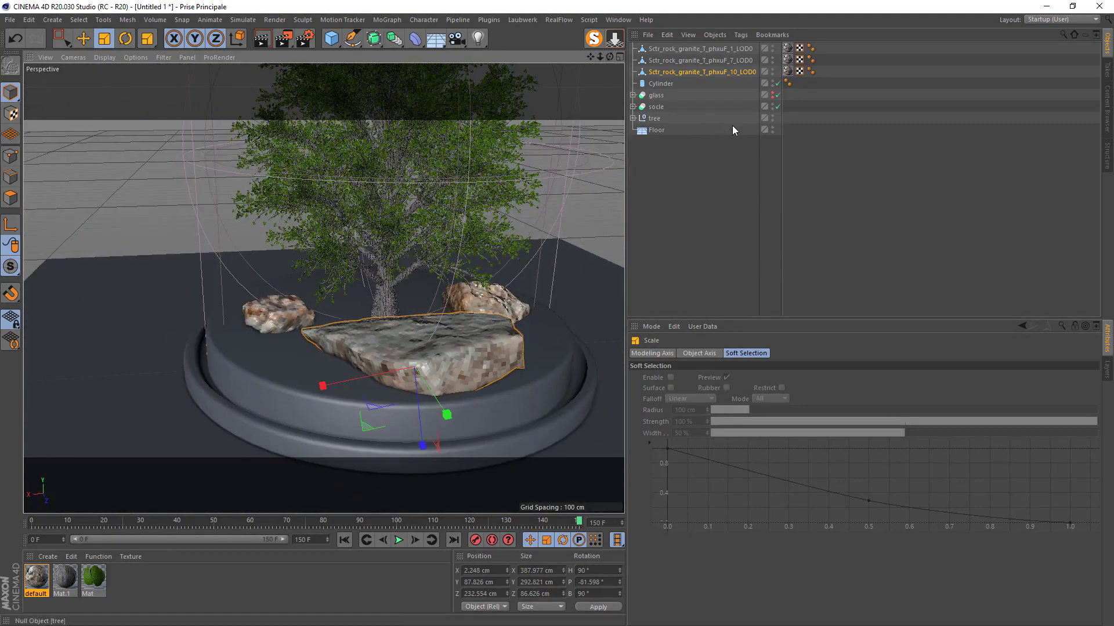
- Show the glass dome temporarily to check how it encloses the scene, and hide it again to inspect the rocks
left_click(771, 91)
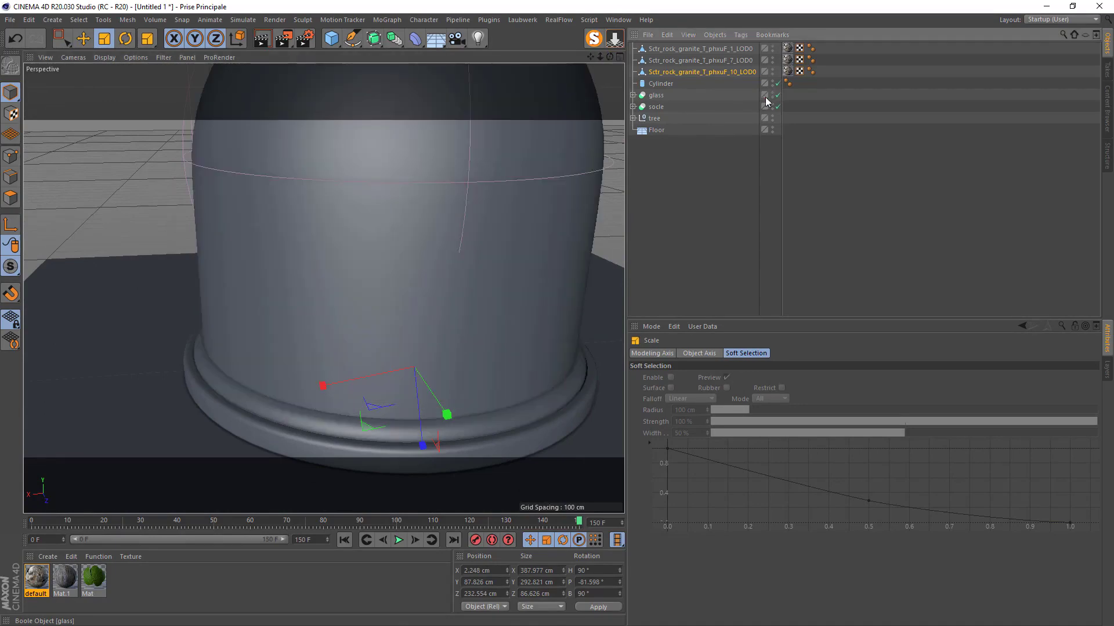
left_click_drag(323, 287, 378, 264, "alt")
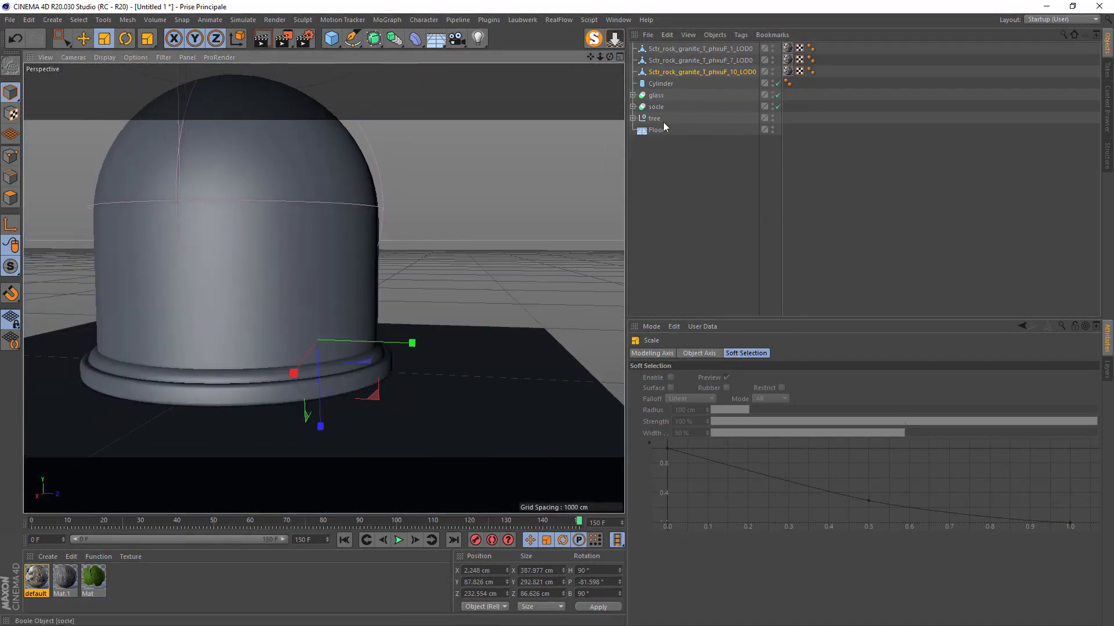
left_click(772, 94)
left_click_drag(324, 288, 324, 288, "alt")
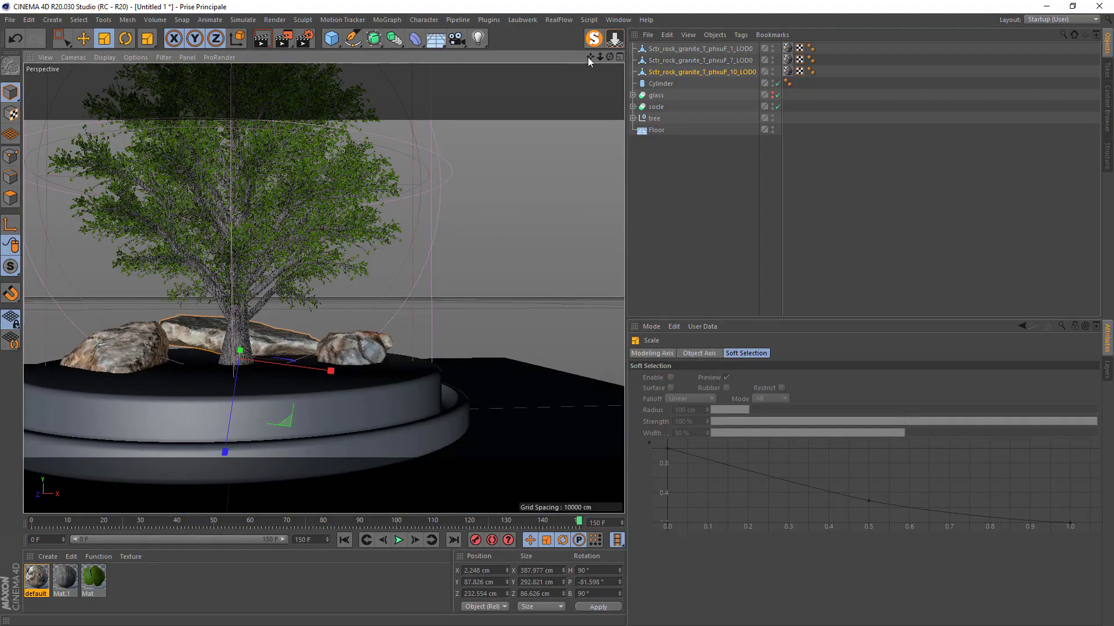
left_click_drag(590, 57, 324, 289)
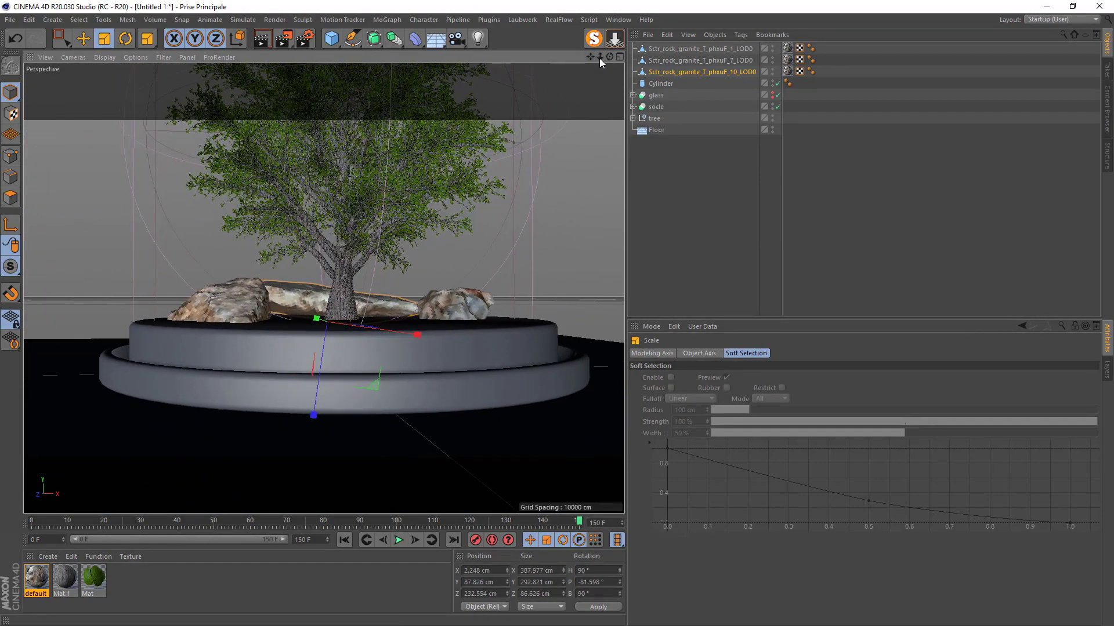
left_click_drag(610, 57, 324, 288)
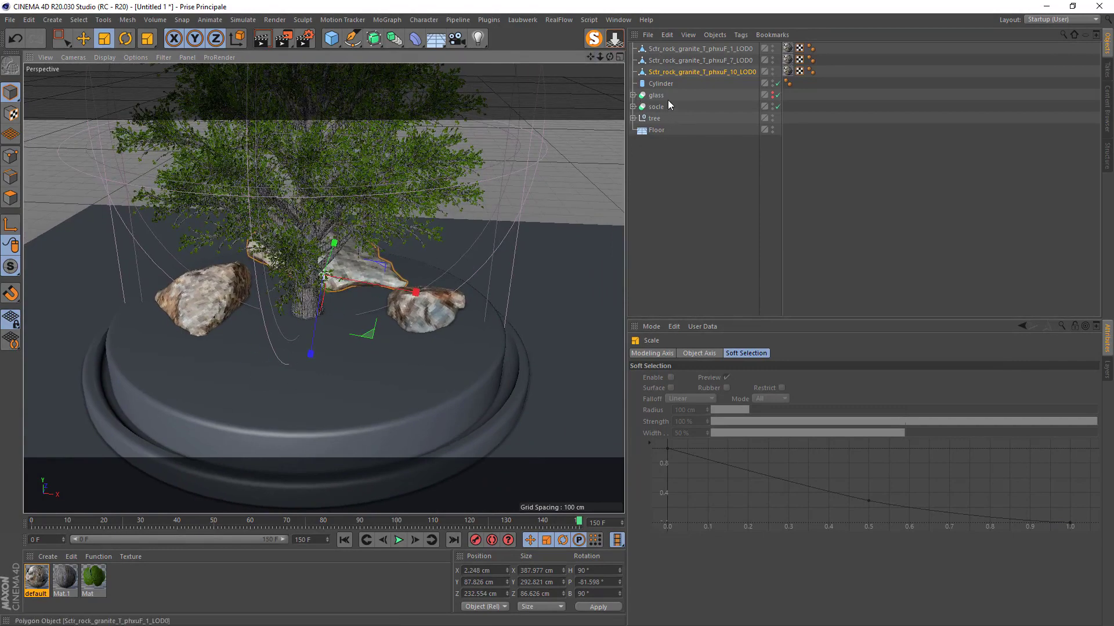
- Rename the Cylinder object as dirt
left_click(658, 84)
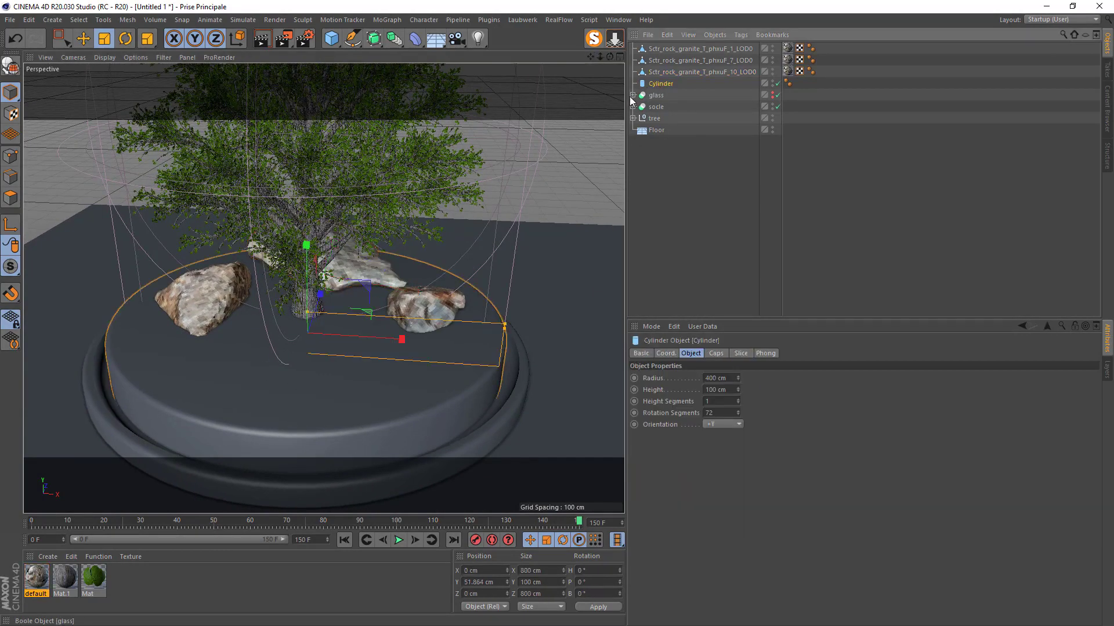
double_click(661, 83)
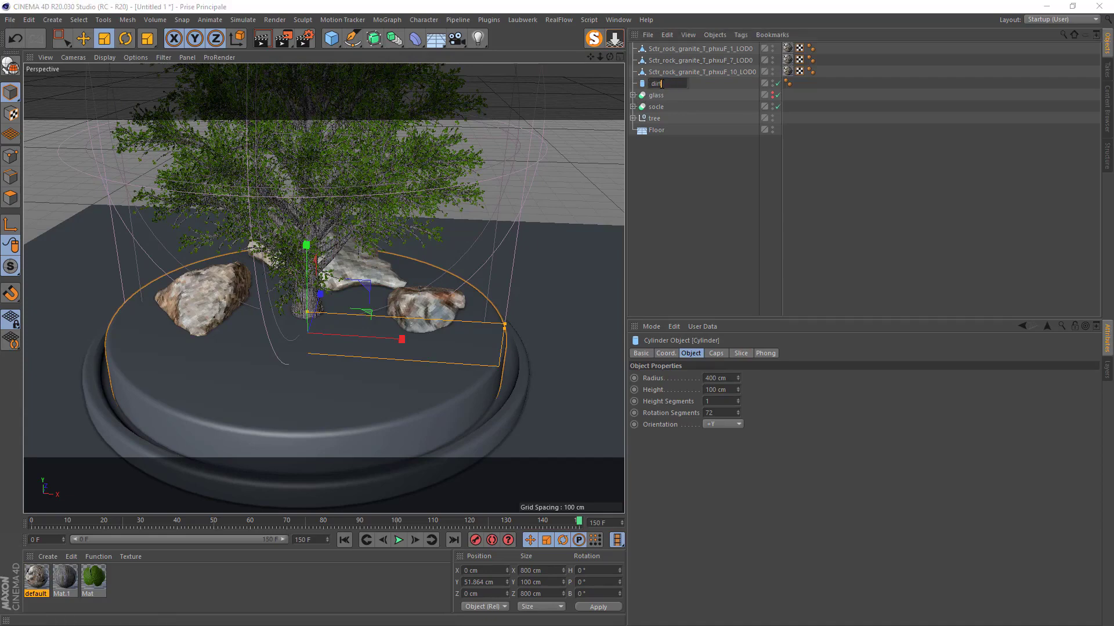
type("dirt")
key("Return")
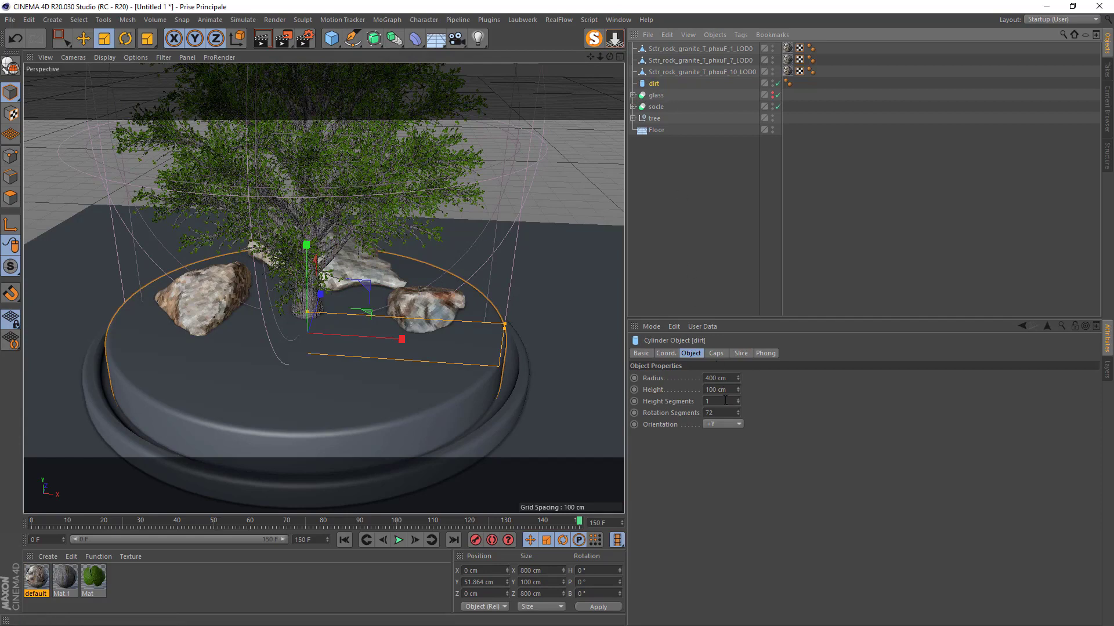
- Inspect the gaps around the rocks and convert the dirt cylinder into an editable polygon object
left_click(718, 412)
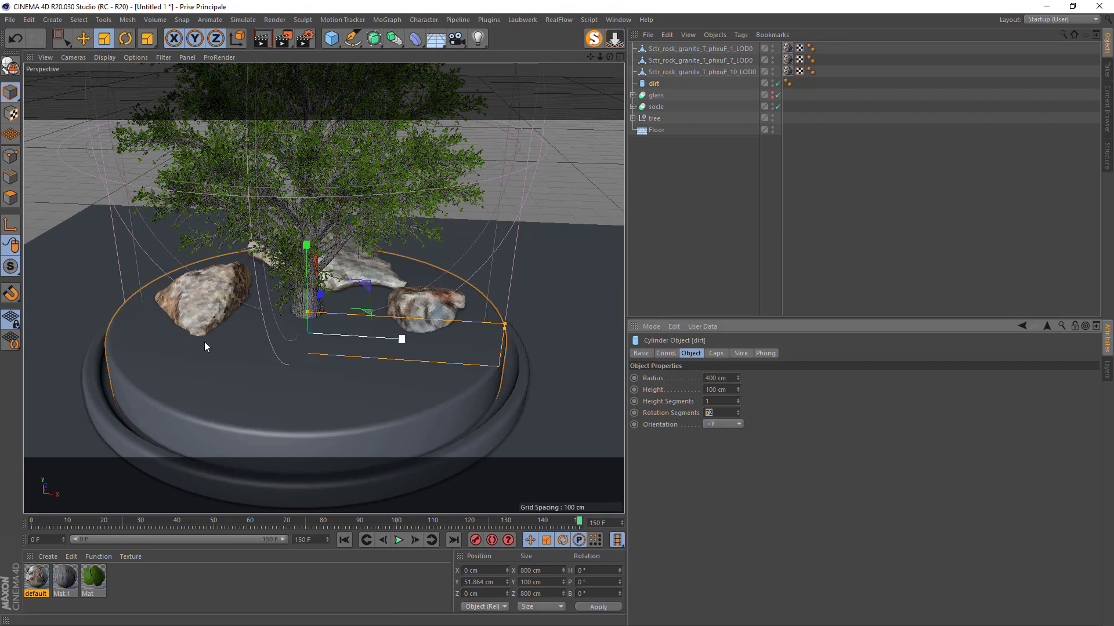
scroll(215, 329, "up", 5)
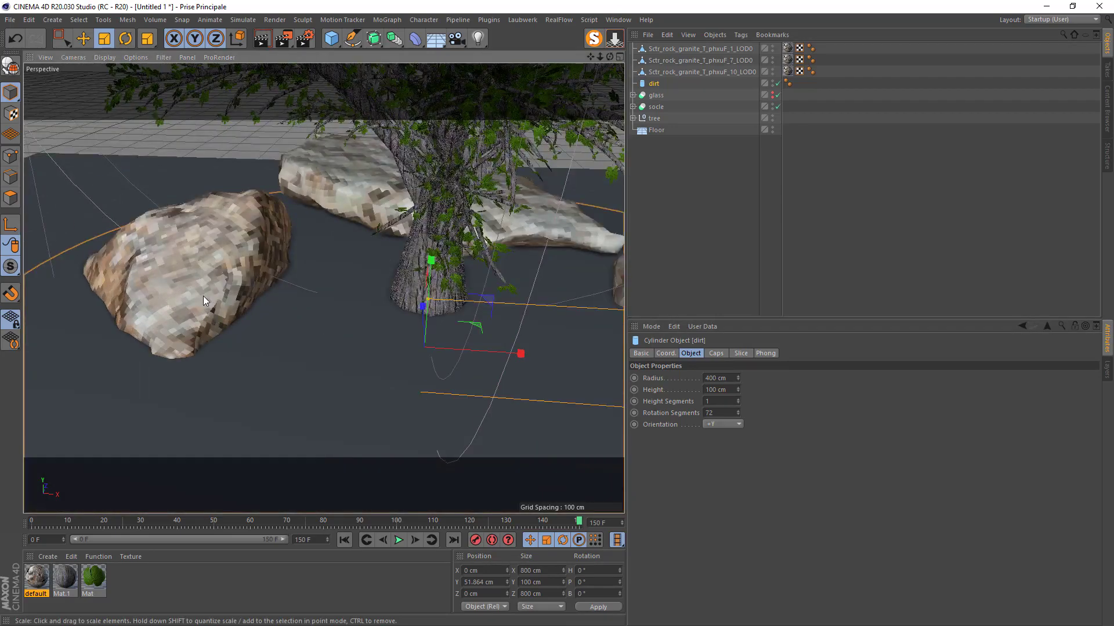
scroll(204, 300, "up", 6)
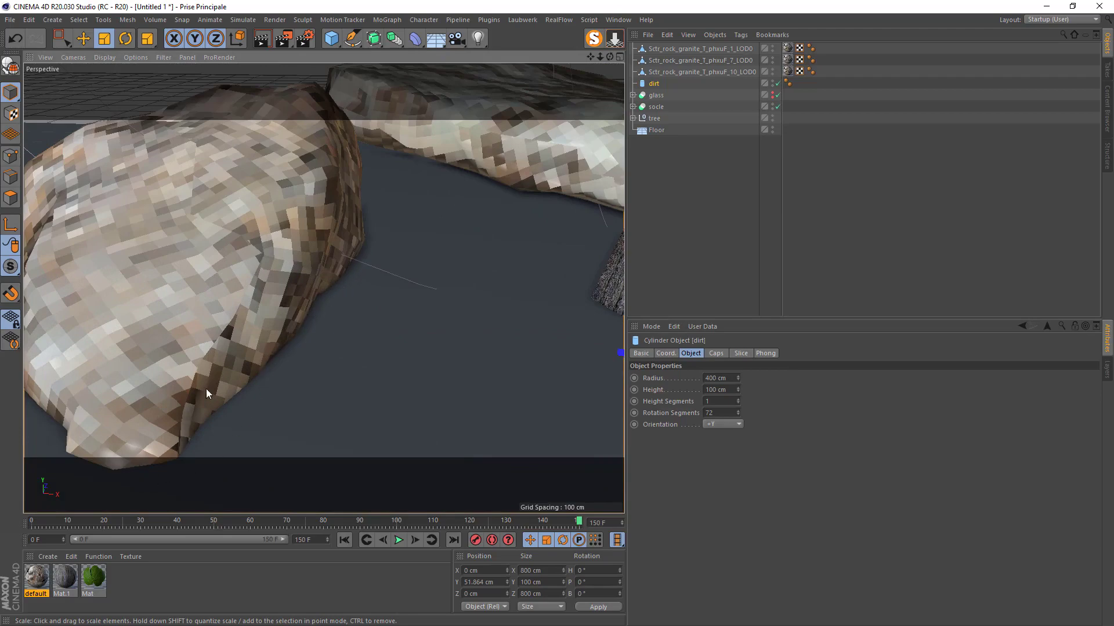
scroll(243, 255, "down", 6)
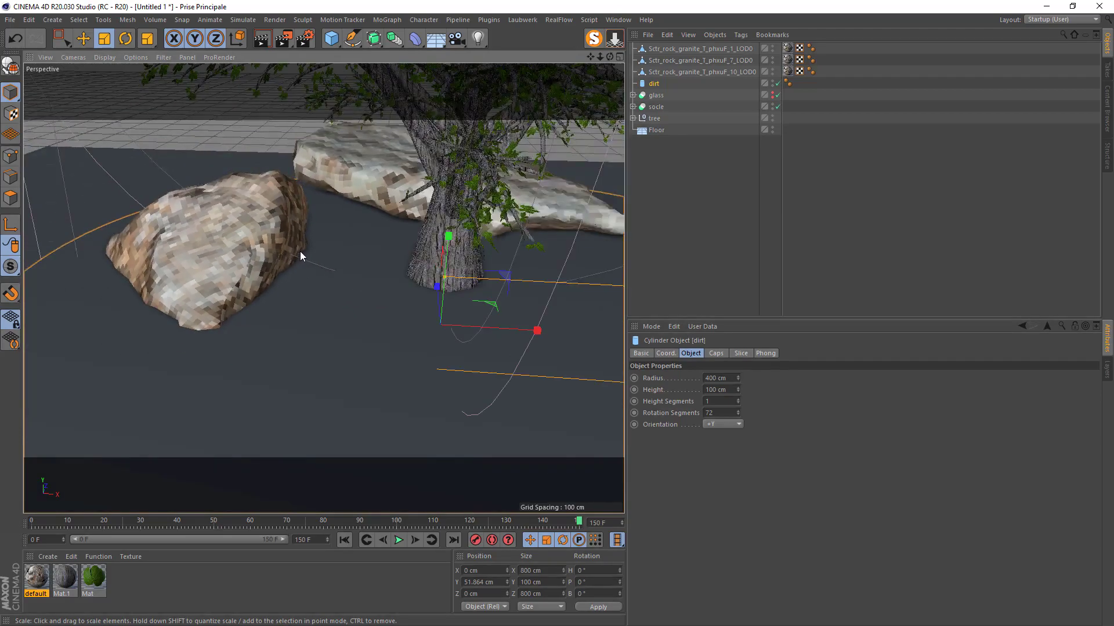
scroll(300, 254, "up", 4)
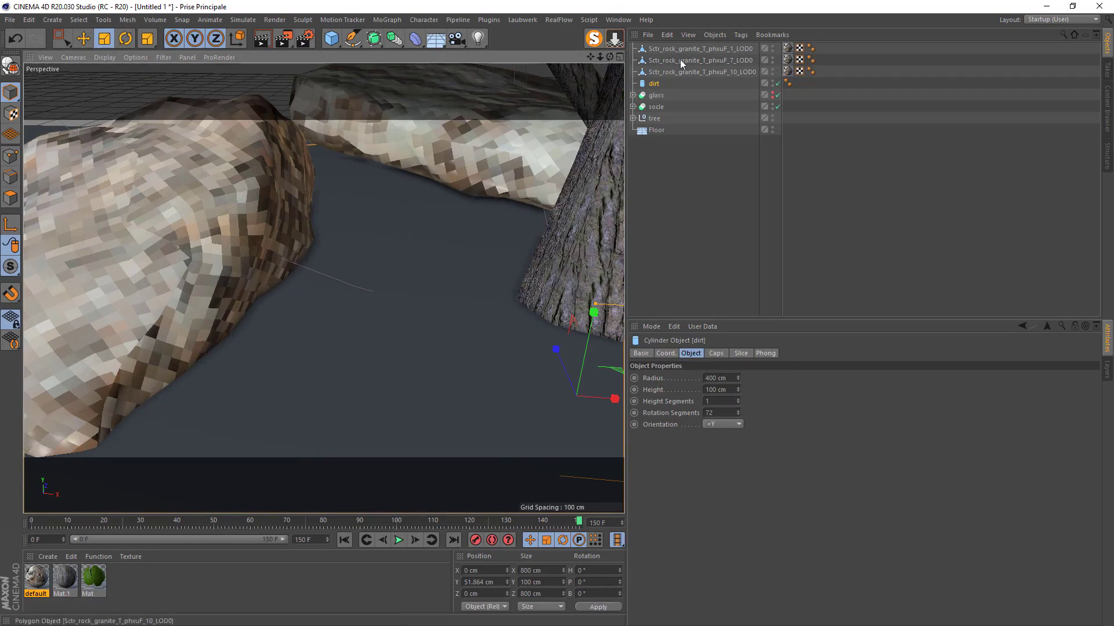
left_click(10, 65)
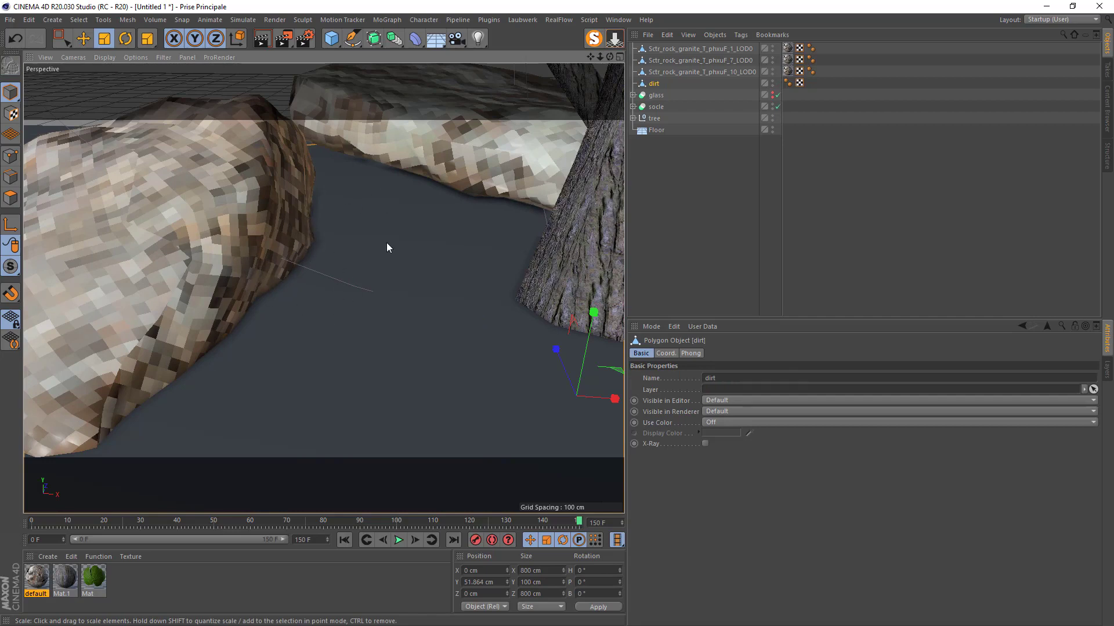
- Select all polygons of the dirt object's top cap with Live Selection in polygon mode
scroll(176, 294, "down", 10)
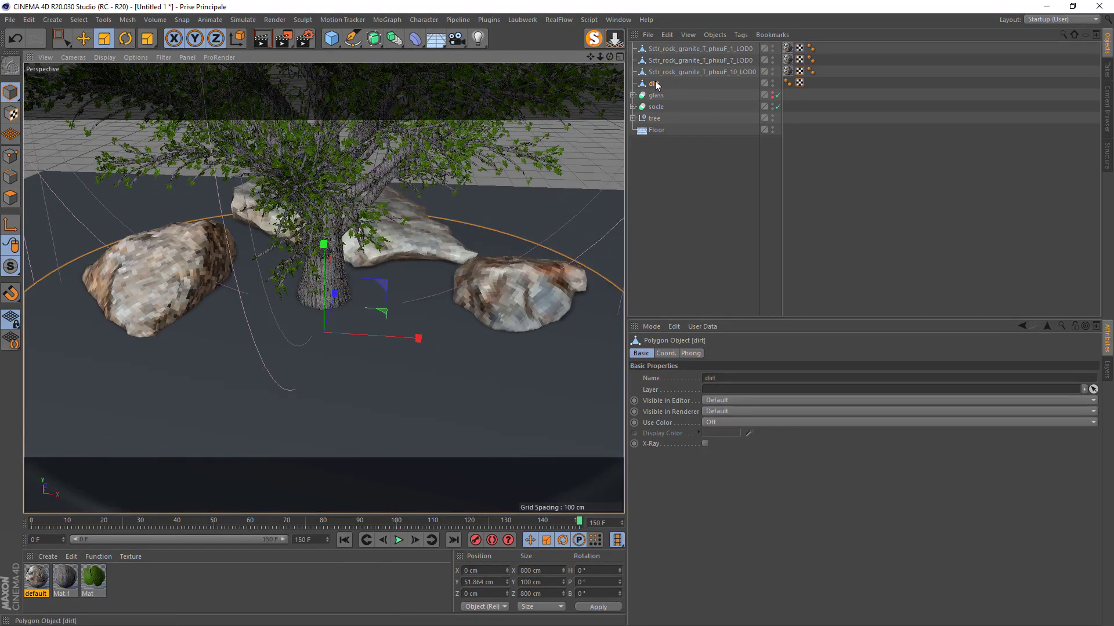
left_click(62, 39)
left_click(84, 57)
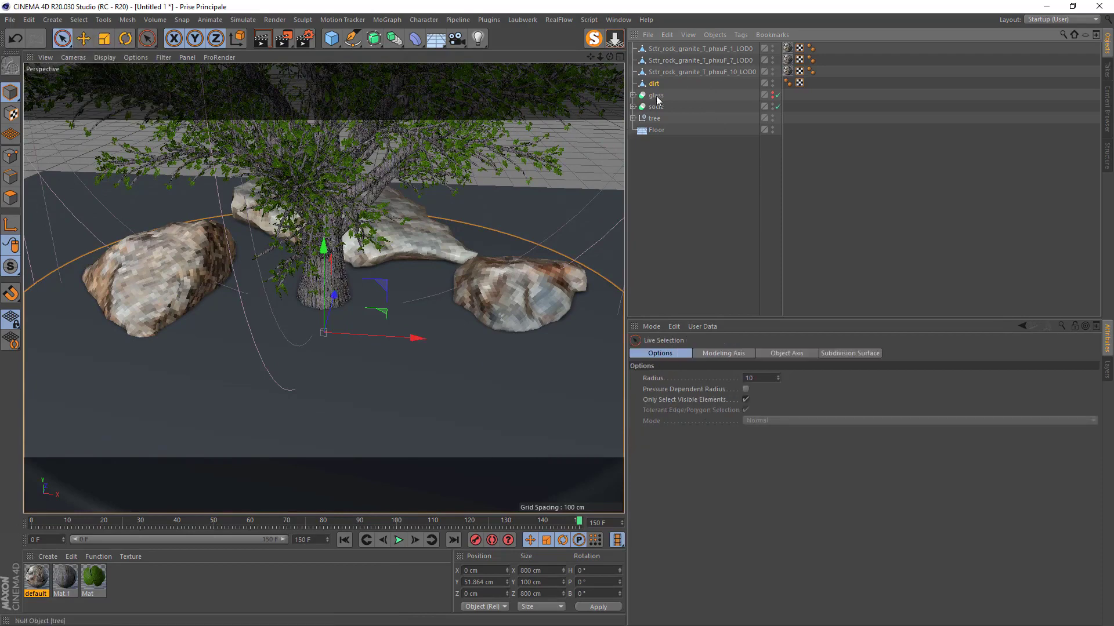
left_click(8, 201)
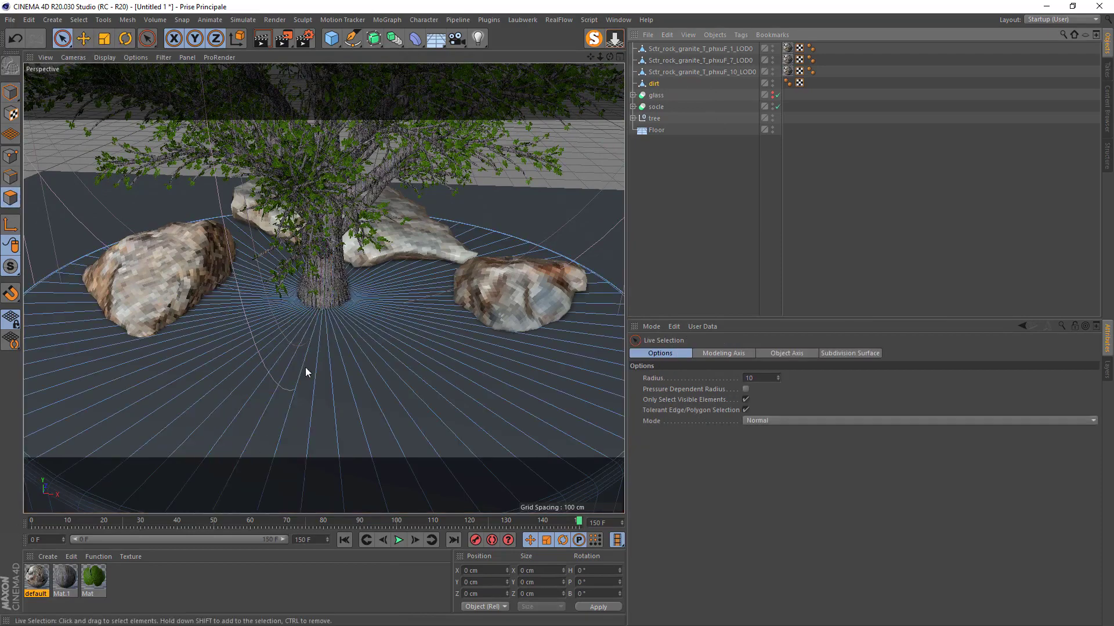
mouse_move(308, 371)
left_mouse_down()
mouse_move(239, 301)
mouse_move(348, 380)
mouse_move(261, 349)
left_mouse_up()
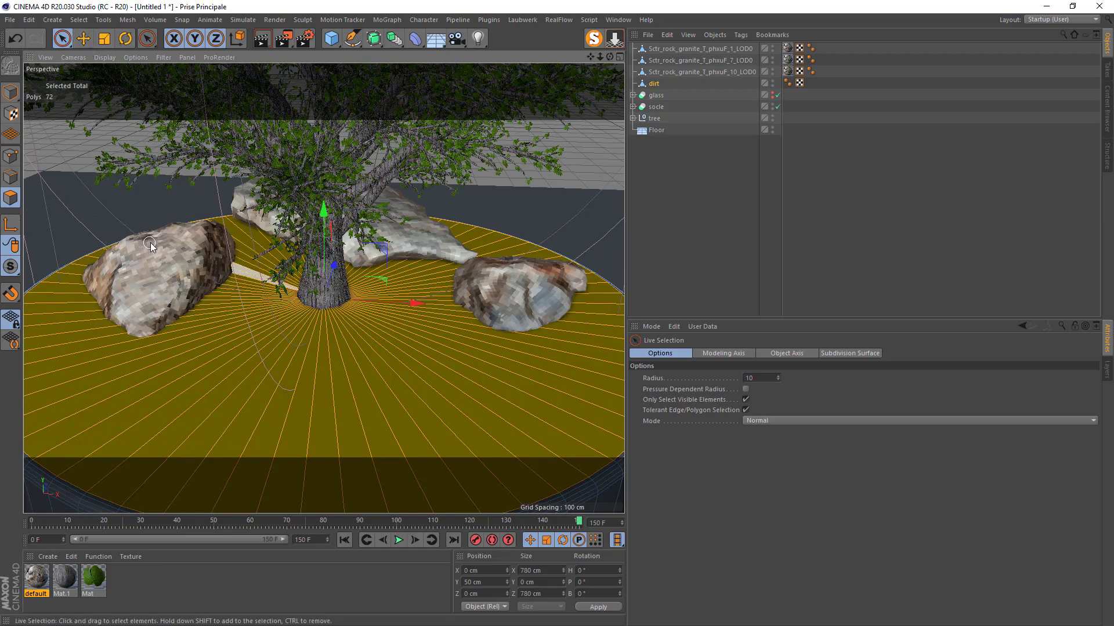
- Start a Line Cut, isolate the three granite rocks and the dirt object with MagicSolo, and display them from the top view
key("k")
key("k")
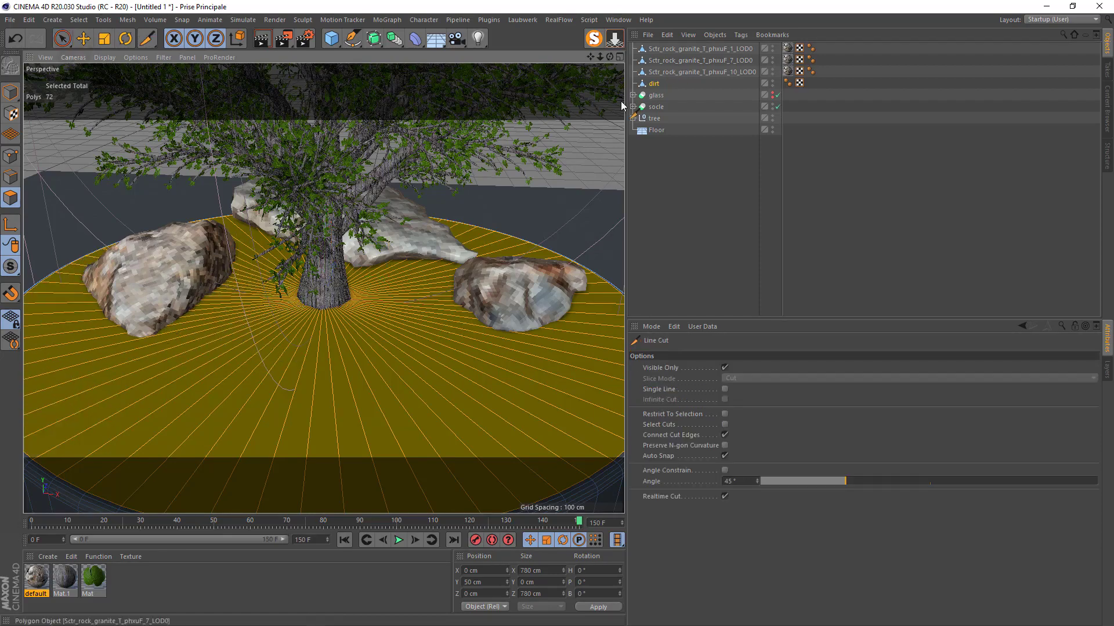
left_click(658, 84)
left_click(659, 49, "shift")
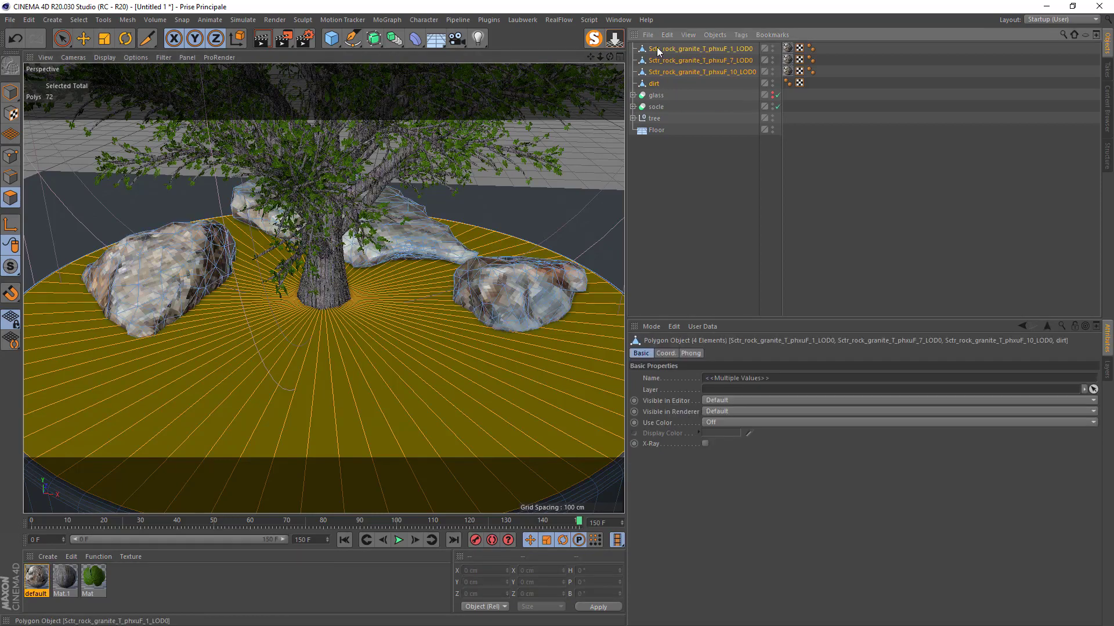
left_click(596, 39)
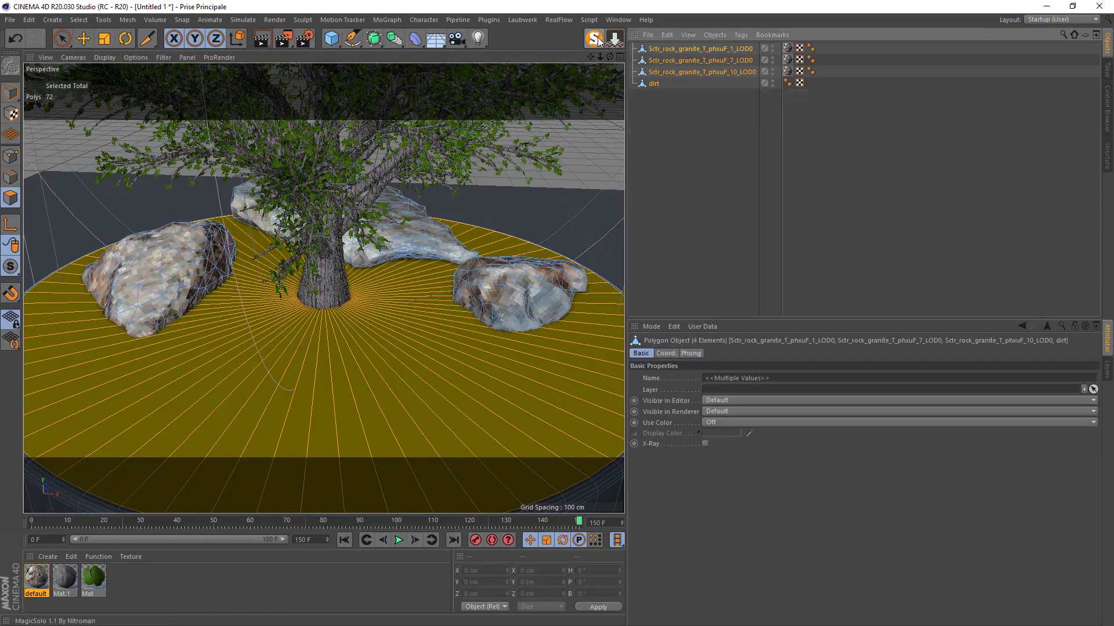
left_click(72, 56)
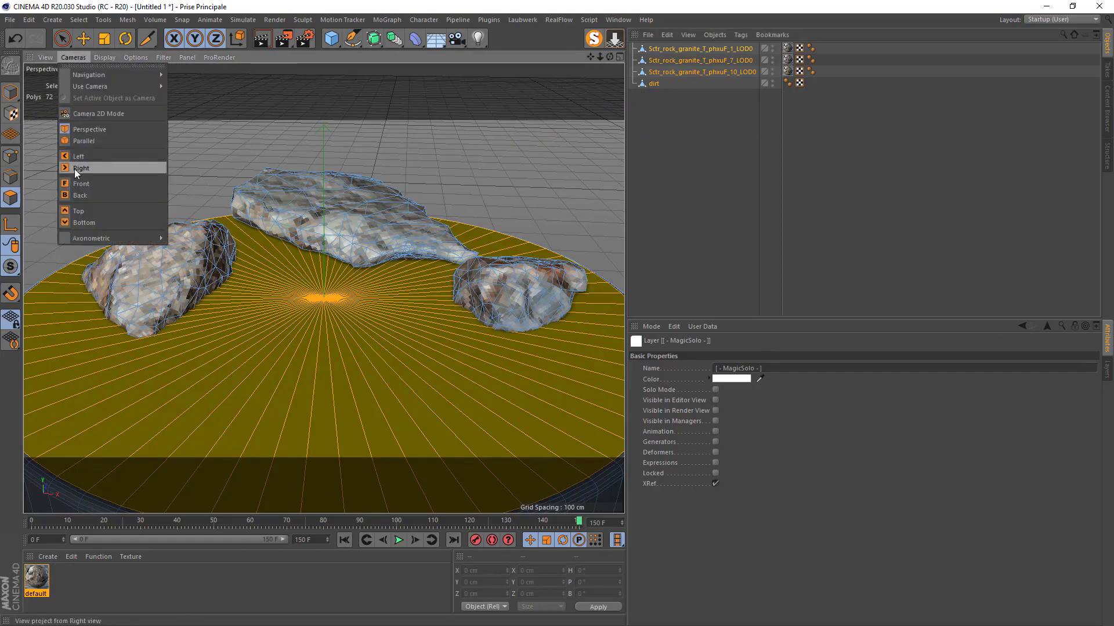
left_click(76, 211)
scroll(197, 267, "up", 5)
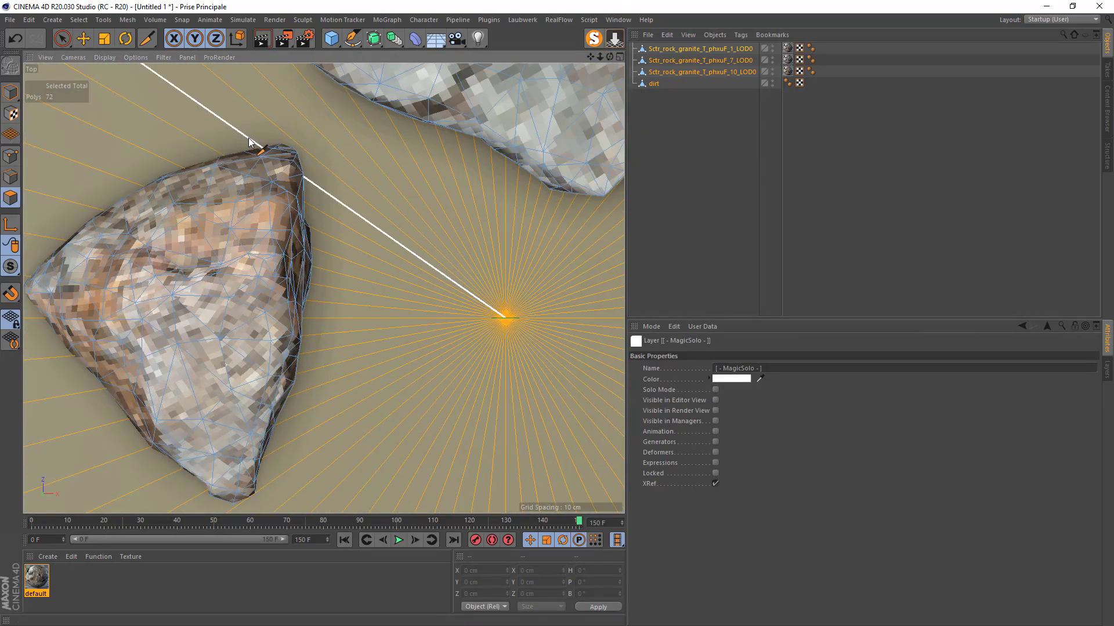
- In edge mode, line-cut the dirt surface along the left rock's upper-left side and around its pointed left corner
left_click(10, 177)
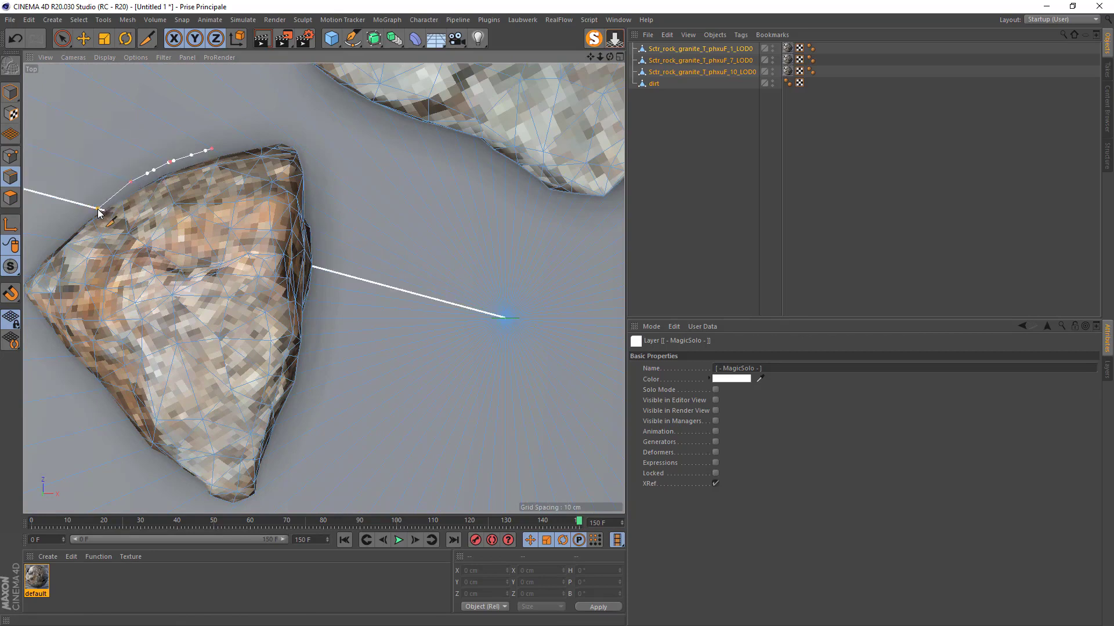
left_click(57, 240)
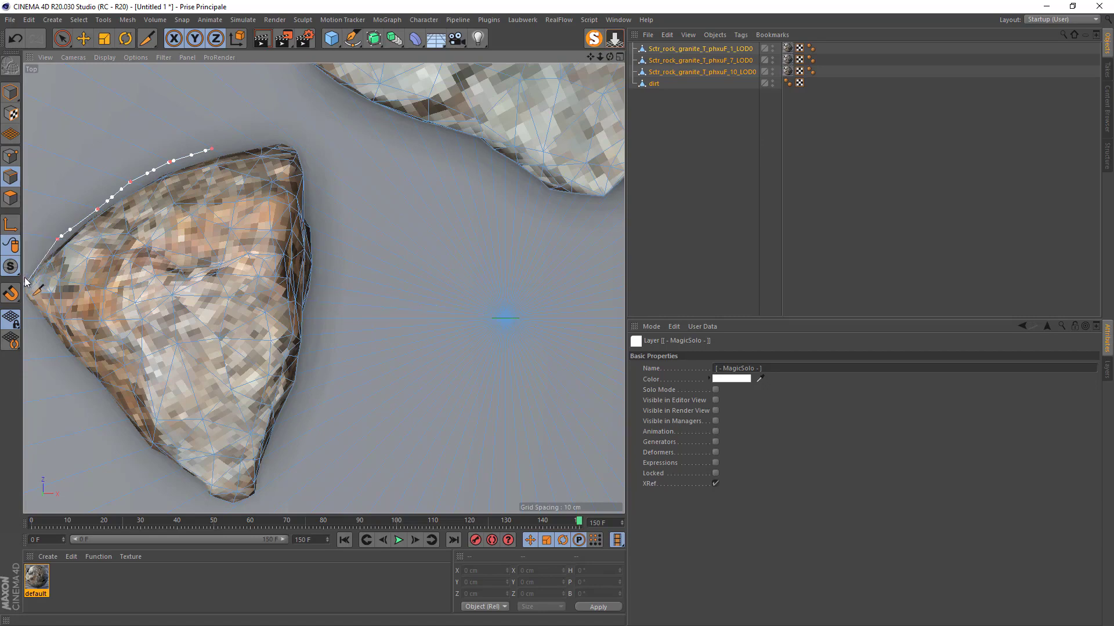
left_click_drag(591, 58, 620, 87)
scroll(325, 278, "up", 3)
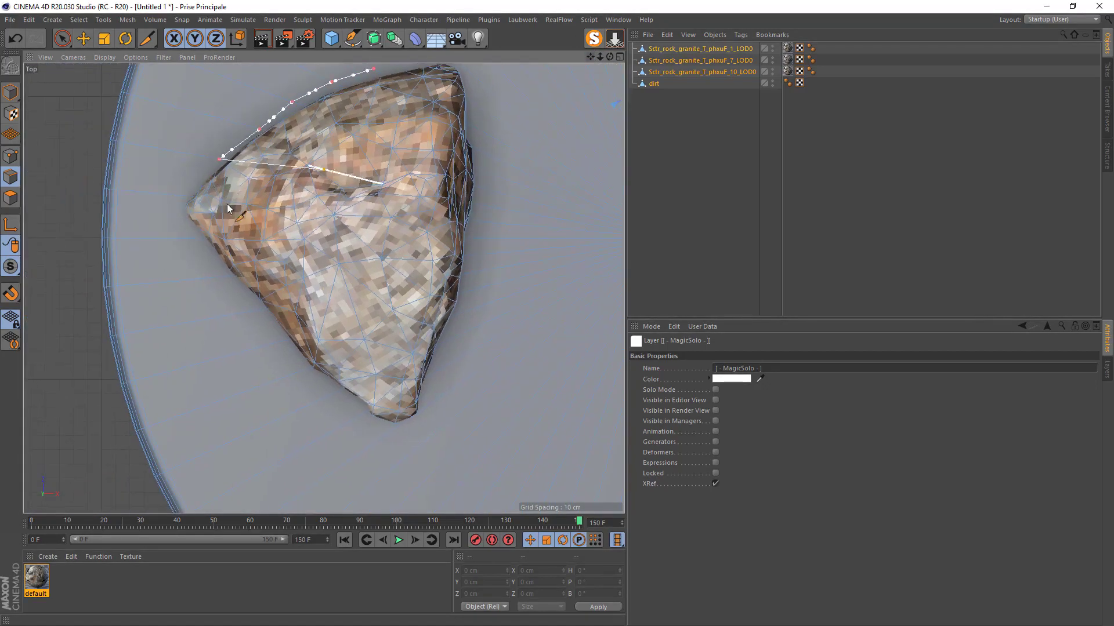
left_click(183, 196)
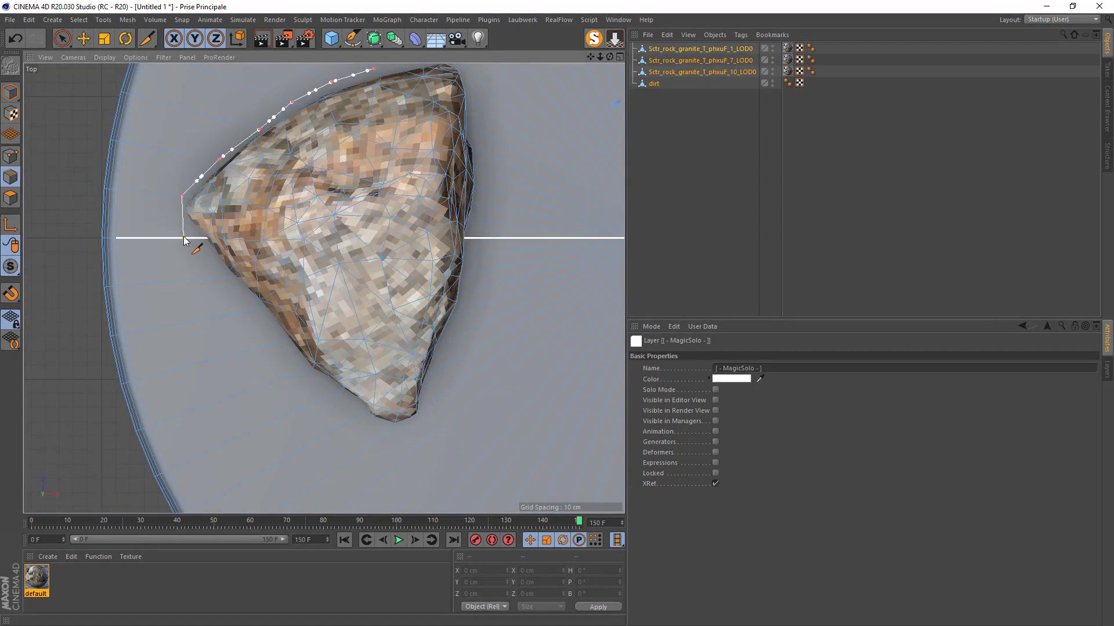
left_click(183, 237)
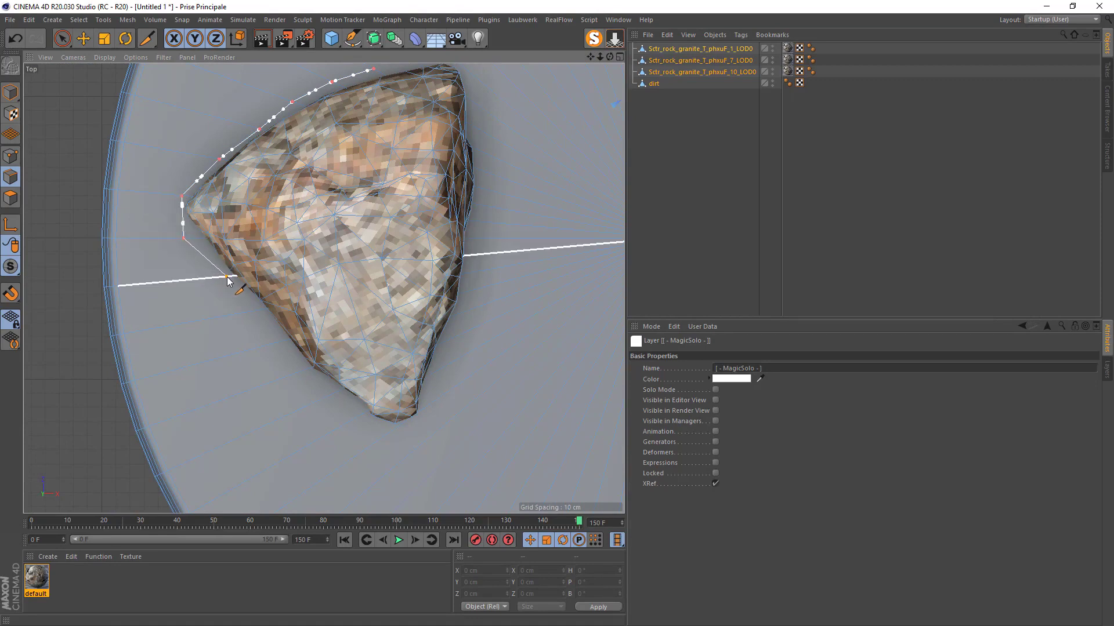
- Continue the line cut down the left rock's lower-left side and around its bottom tip
left_click(281, 341)
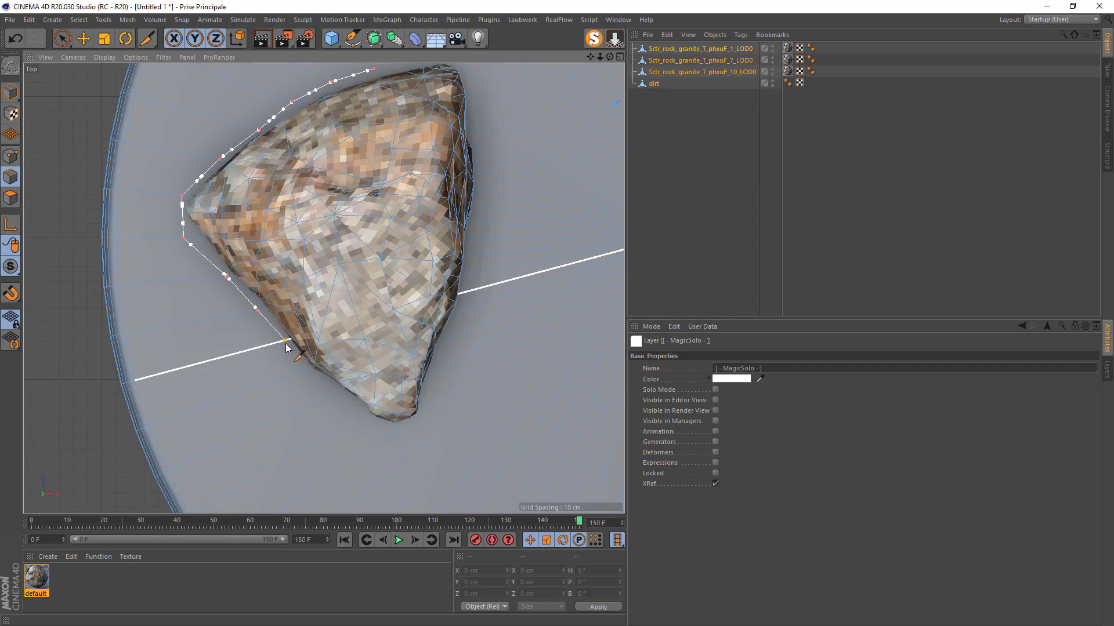
left_click_drag(285, 344, 301, 372)
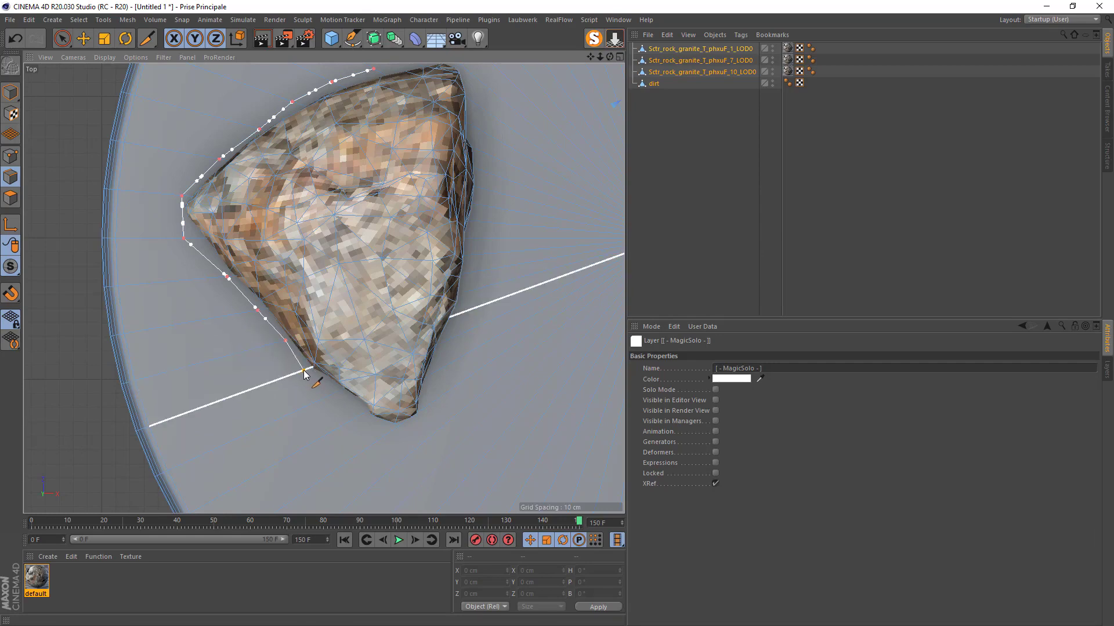
left_click(305, 371)
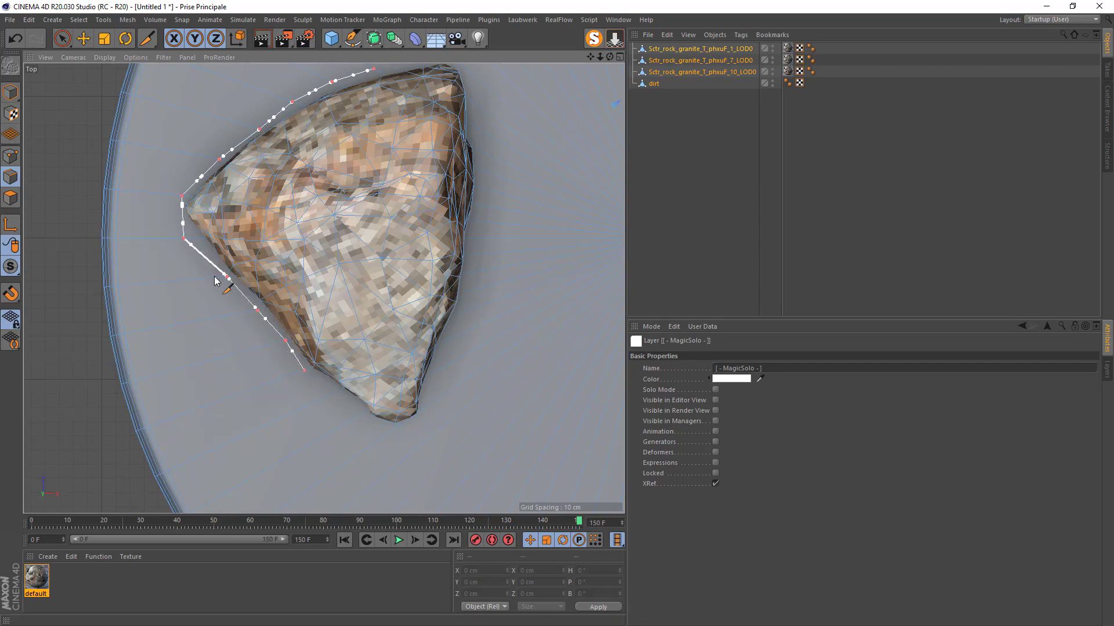
left_click_drag(338, 394, 377, 441)
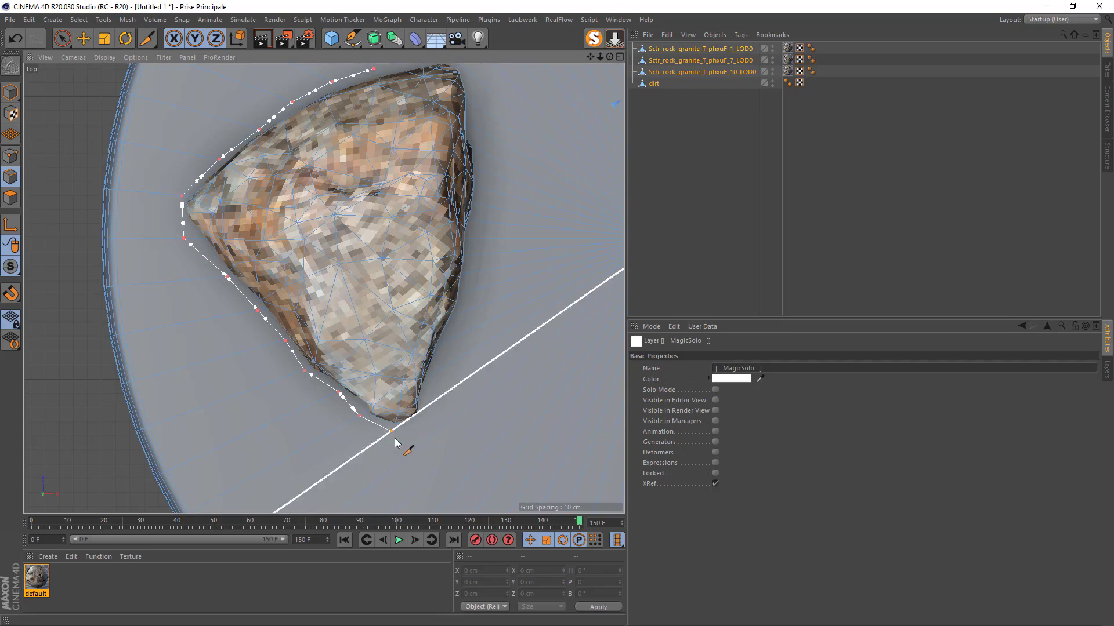
left_click(395, 443)
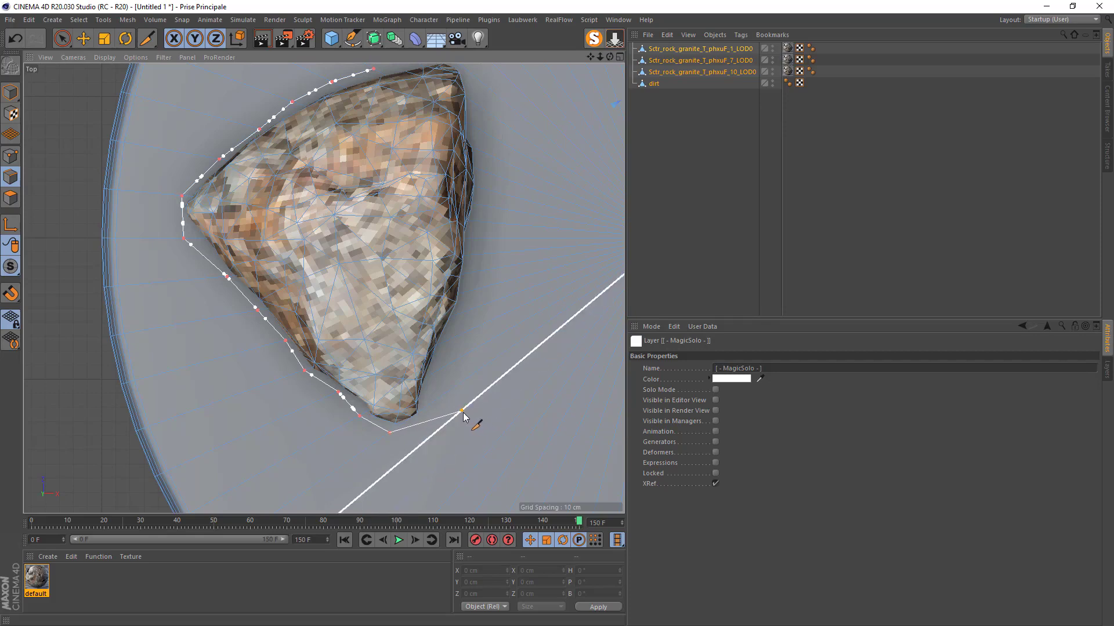
left_click(430, 404)
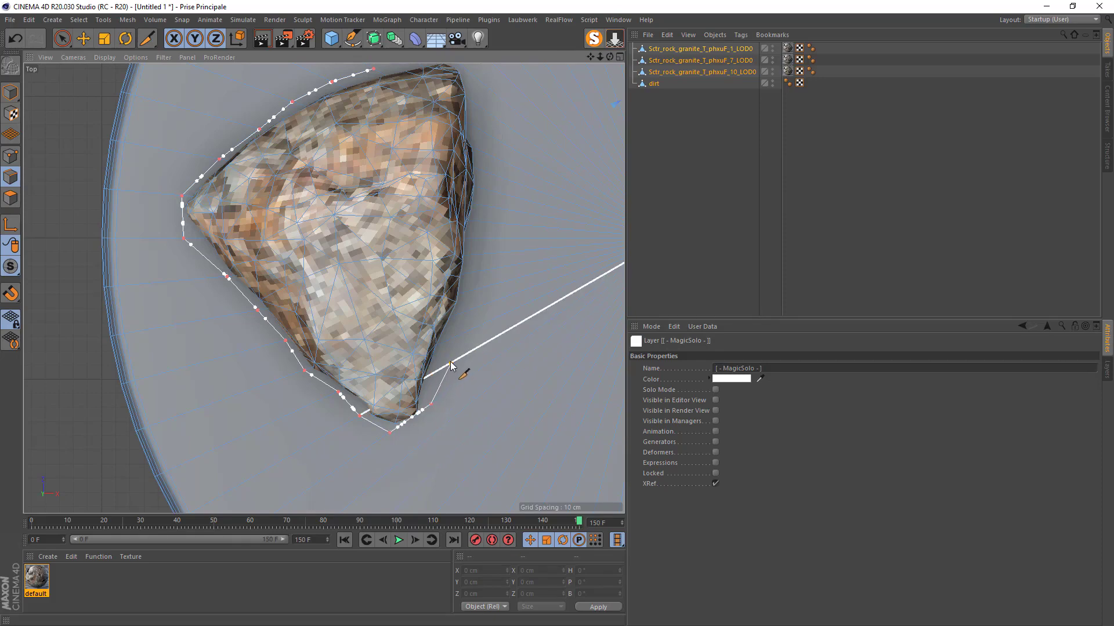
- Extend the line cut up the left rock's right side with closely spaced points that follow its outline
left_click(452, 365)
left_click(453, 338)
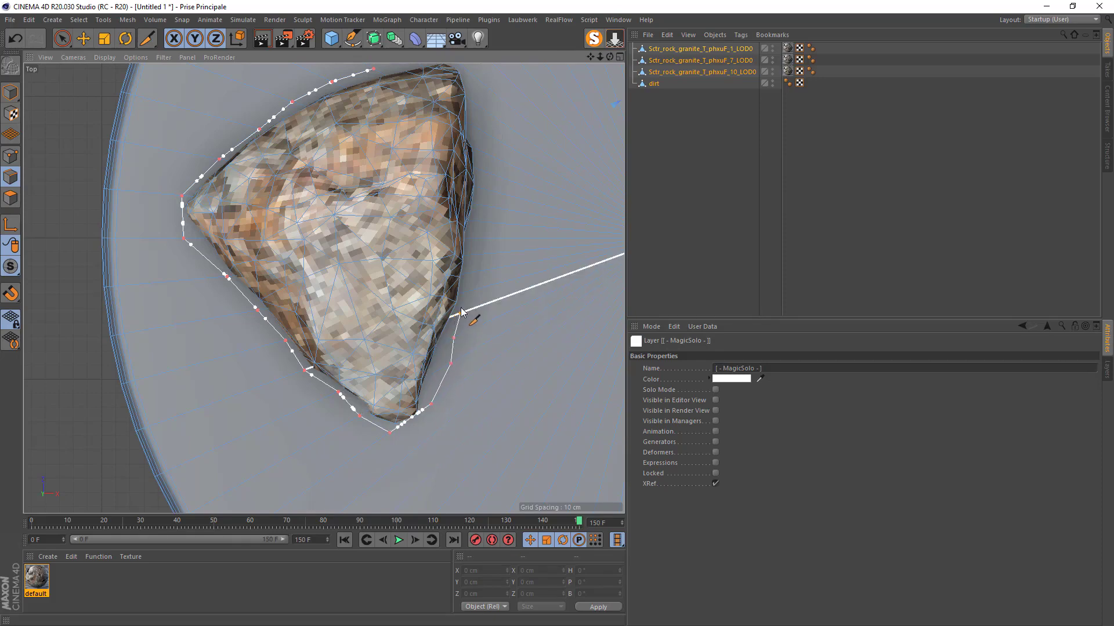
left_click(461, 313)
left_click(466, 292)
left_click(469, 273)
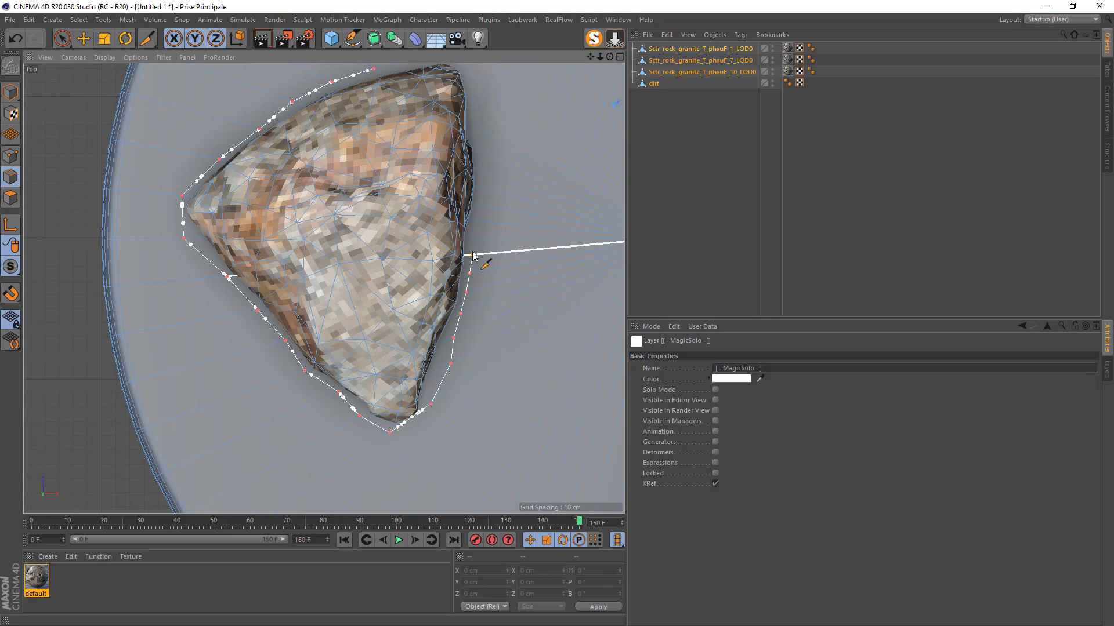
left_click(473, 256)
left_click(476, 222)
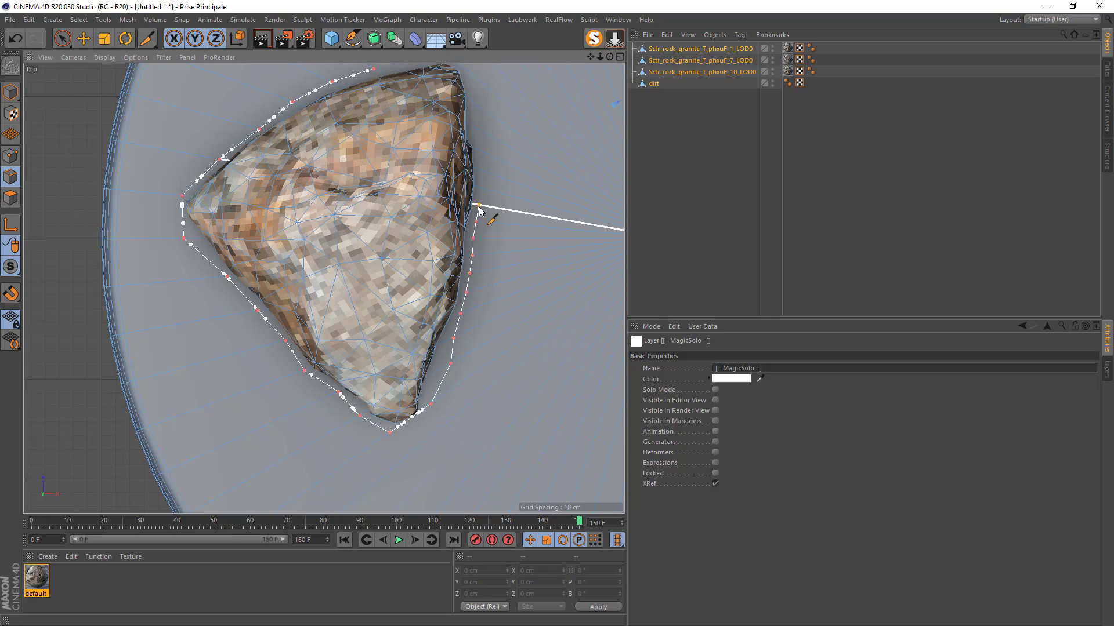
left_click(479, 205)
left_click(476, 187)
left_click(486, 172)
left_click(484, 153)
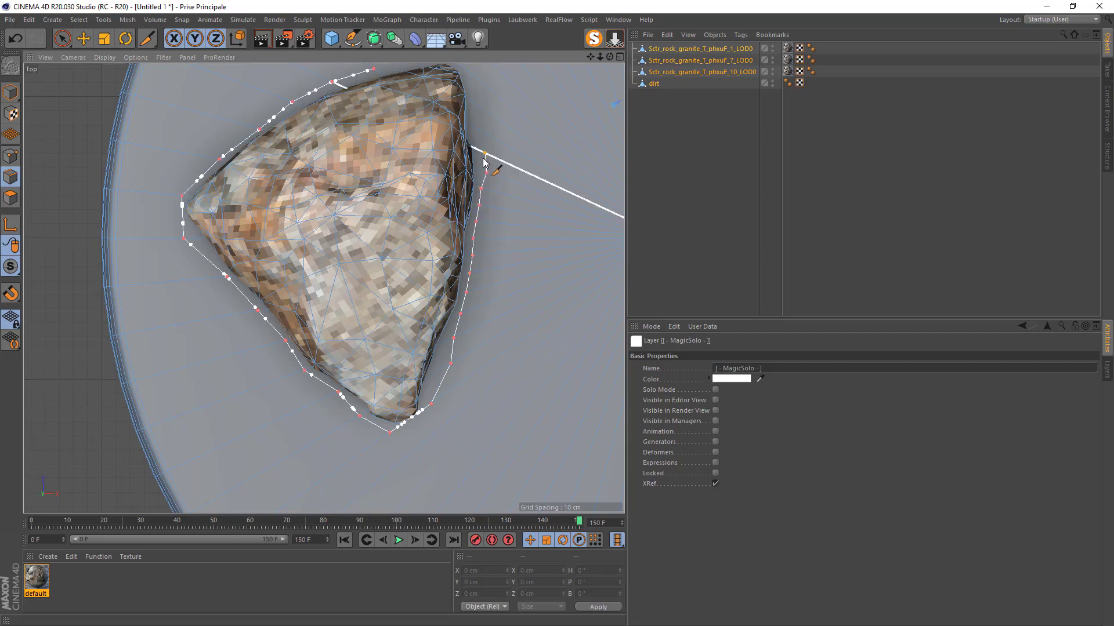
left_click(482, 132)
left_click(480, 107)
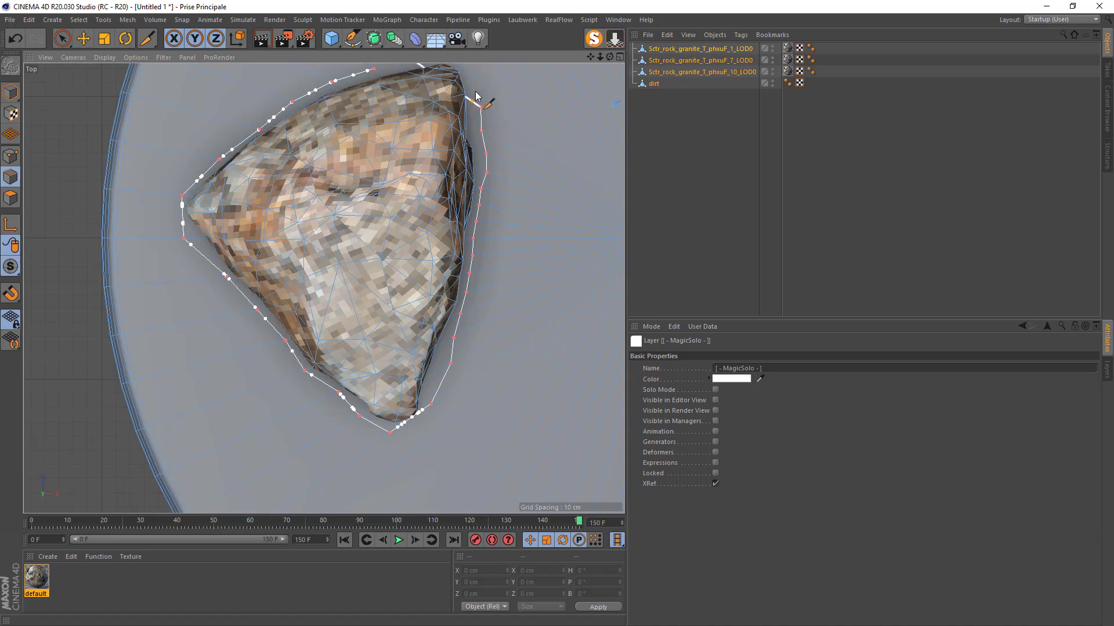
- Carry the line cut around the left rock's upper-right corner and close the loop at its starting point
left_click(479, 80)
key("Escape")
middle_click_drag(469, 71, 493, 181, "alt")
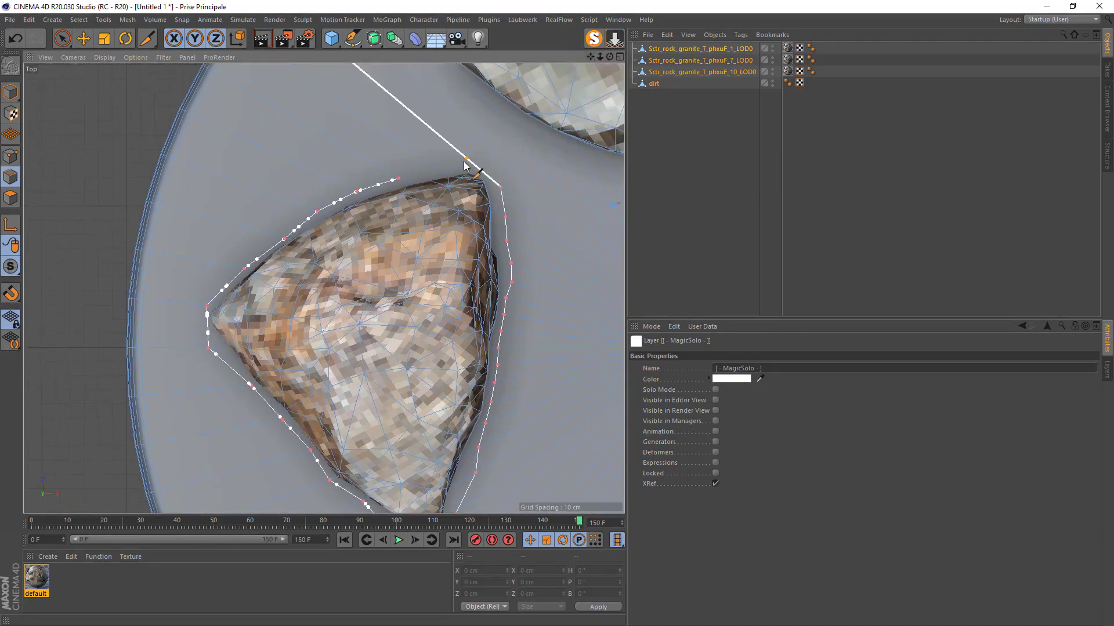
left_click(466, 158)
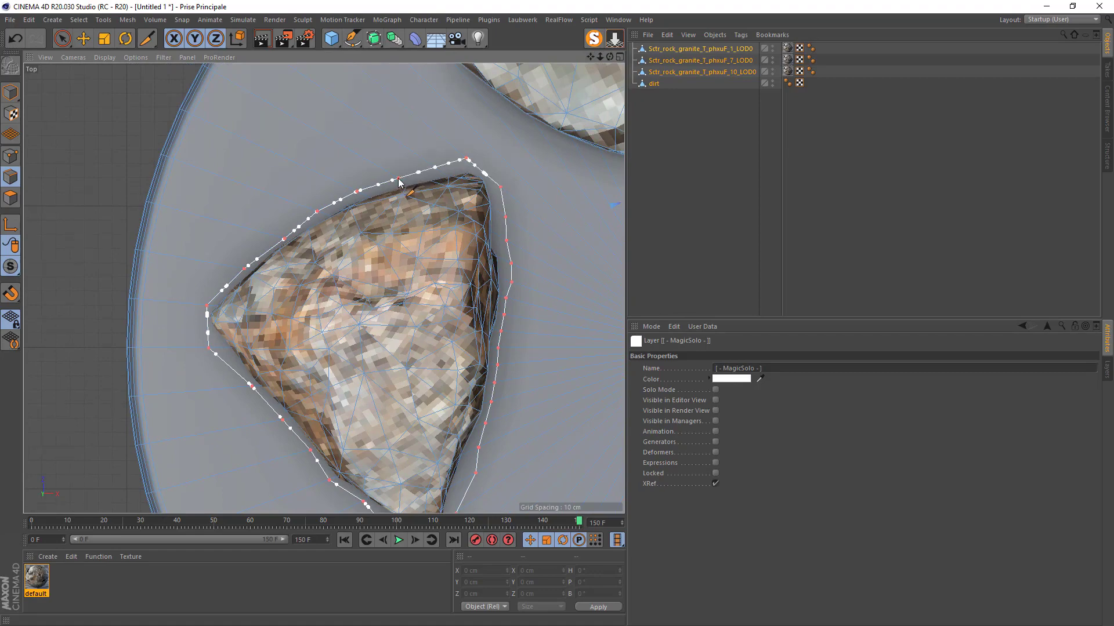
- Begin a new line cut on the dirt around the large back rock, running down its left side to the lower-left corner
left_click_drag(591, 56, 324, 289)
scroll(323, 288, "down", 2)
left_click(383, 490)
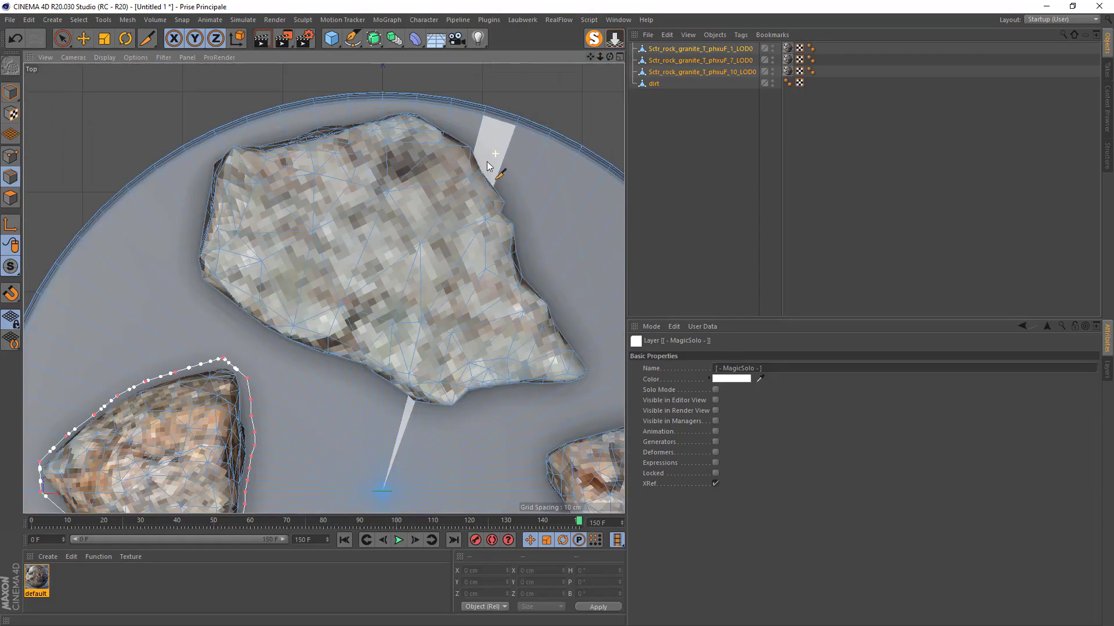
scroll(578, 400, "down", 5)
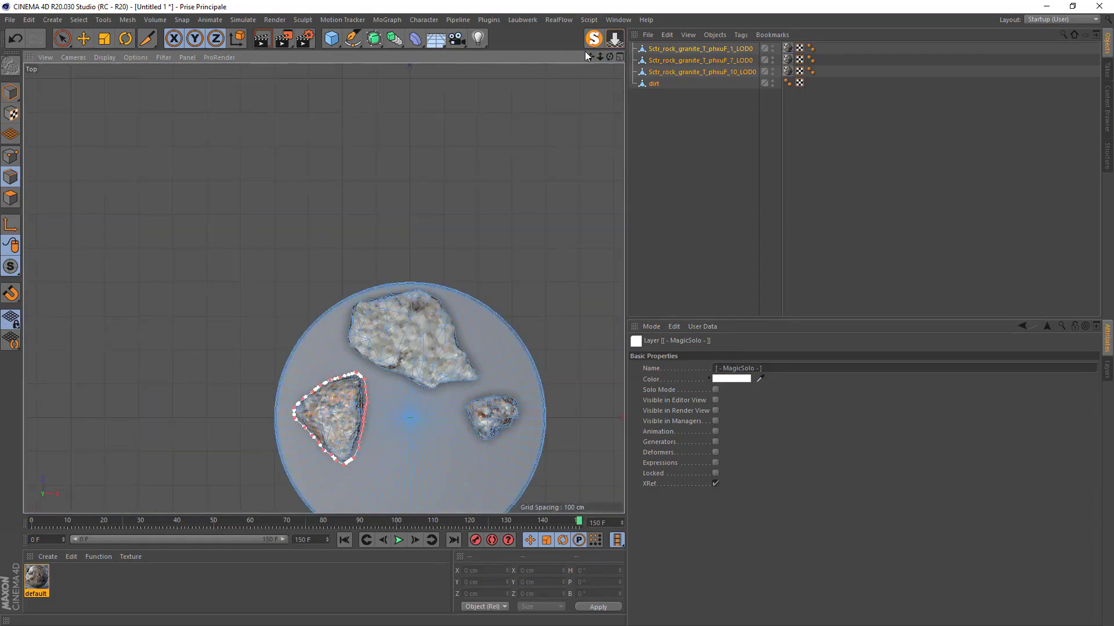
left_click_drag(590, 56, 580, 3)
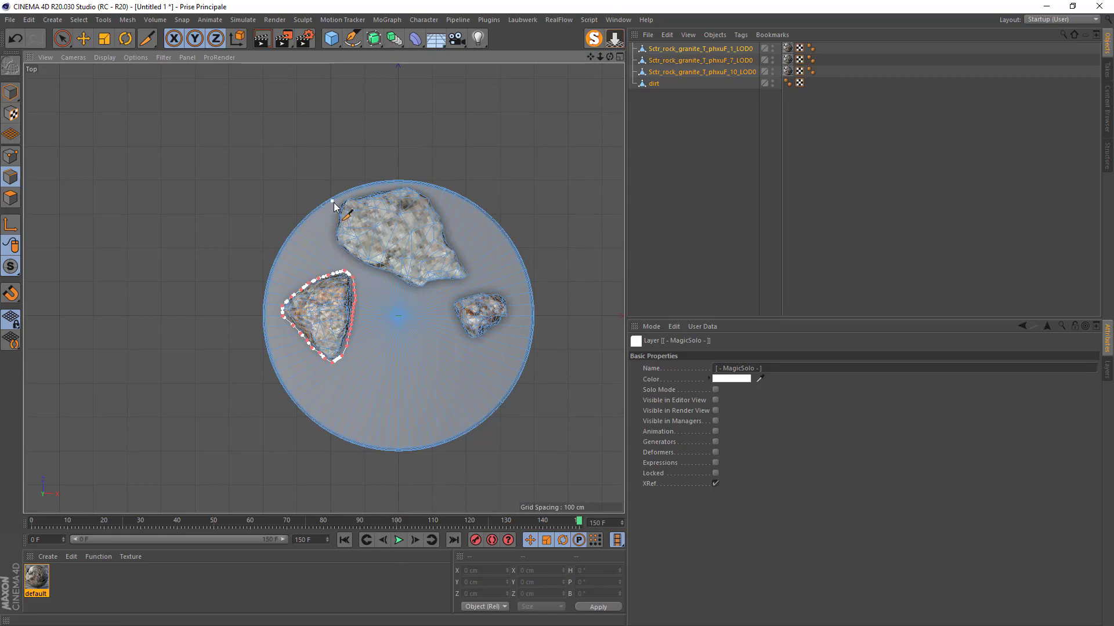
scroll(334, 207, "up", 3)
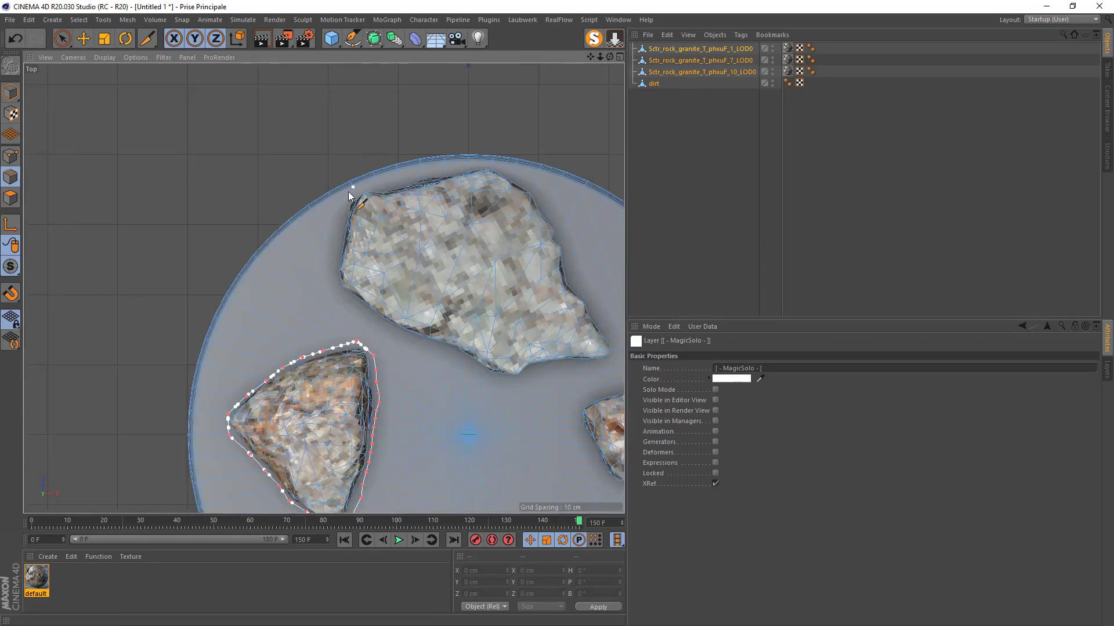
left_click(352, 187)
left_click(341, 215)
left_click(328, 268)
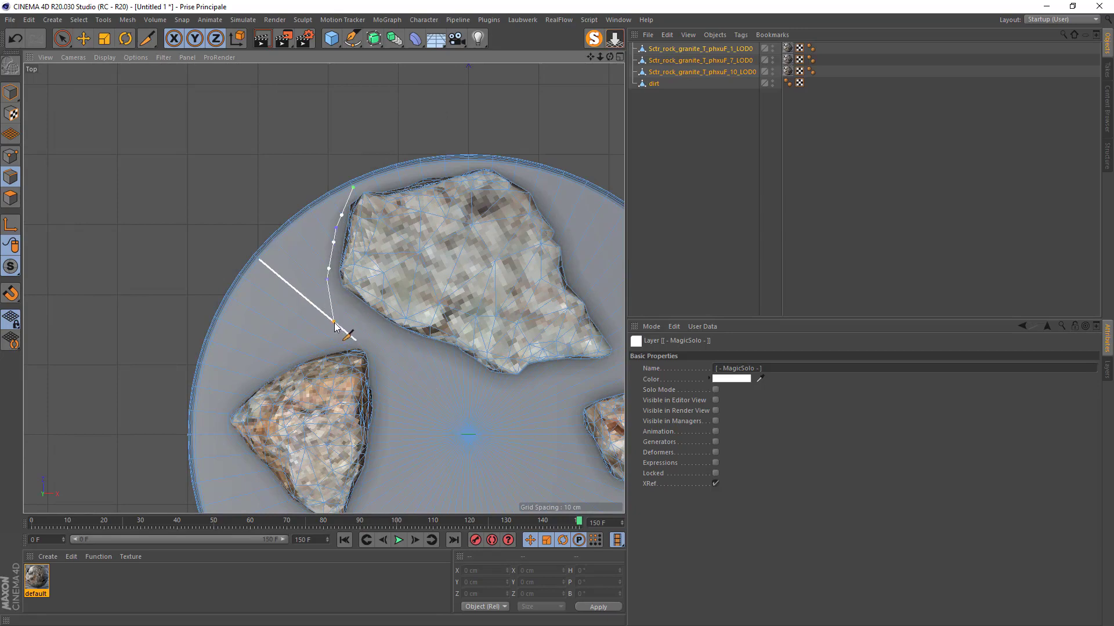
left_click(351, 318)
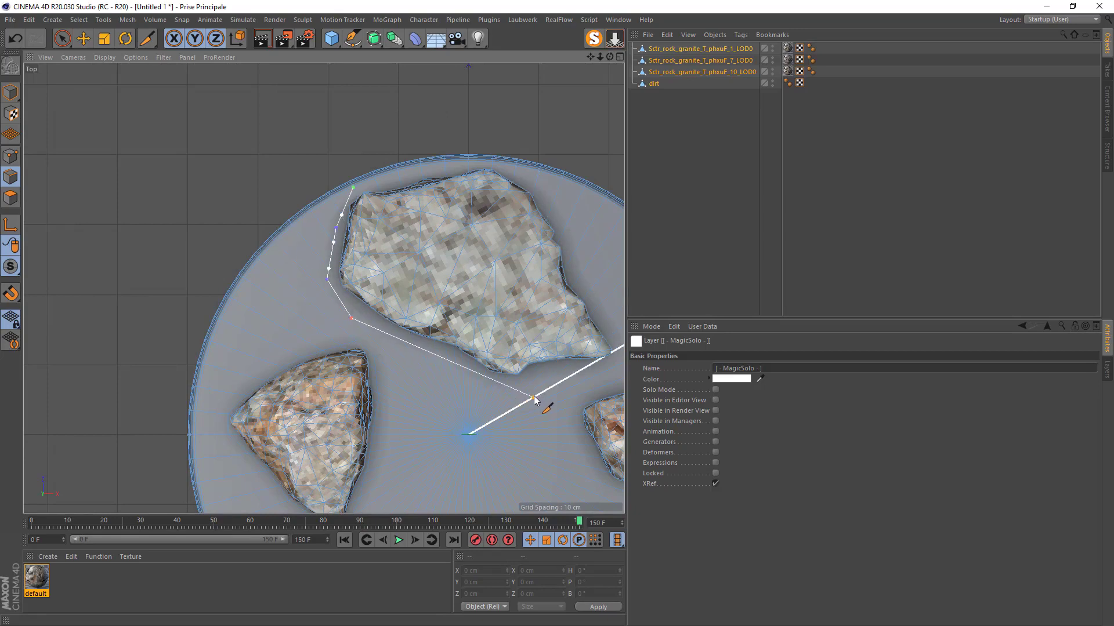
- Continue the line cut along the large rock's lower edge, below its bottom point and out to its right tip
left_click(448, 361)
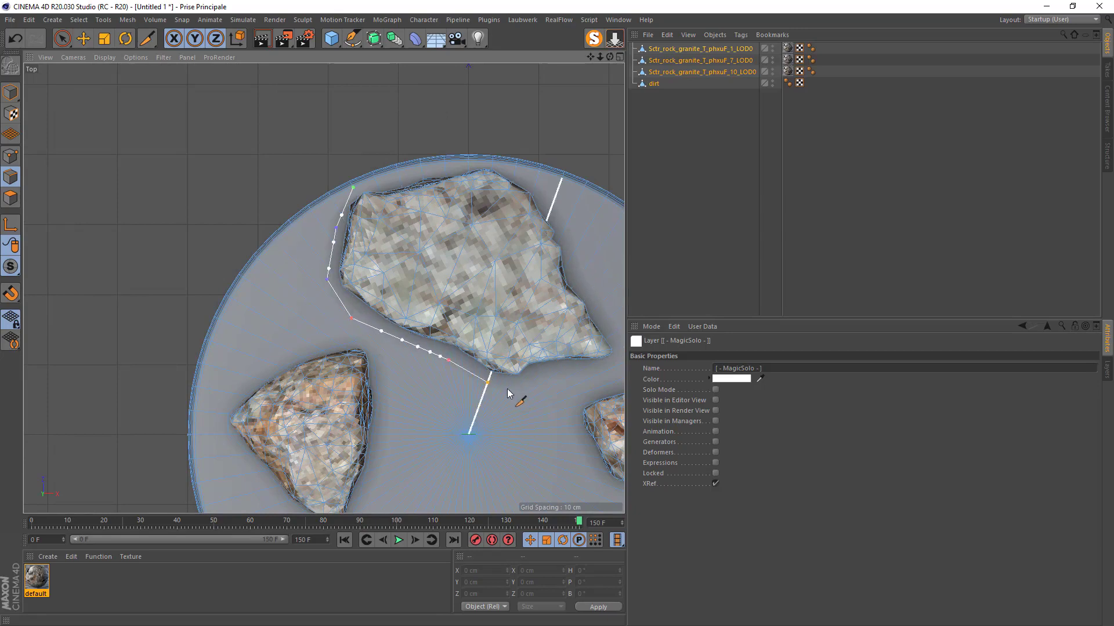
left_click(521, 390)
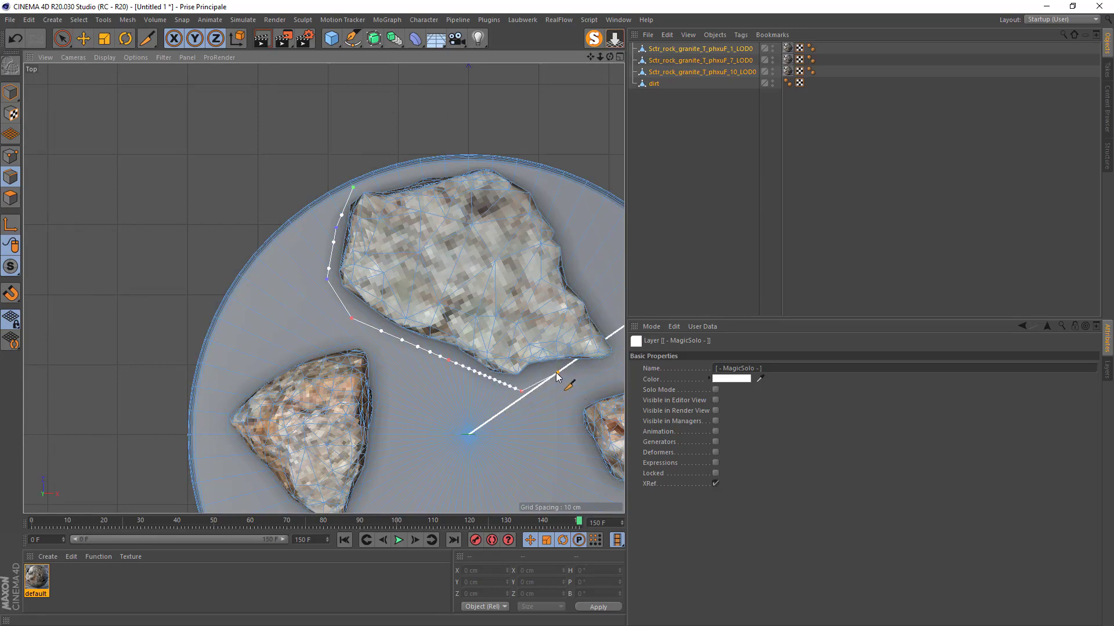
left_click(551, 378)
left_click(575, 374)
left_click(610, 368)
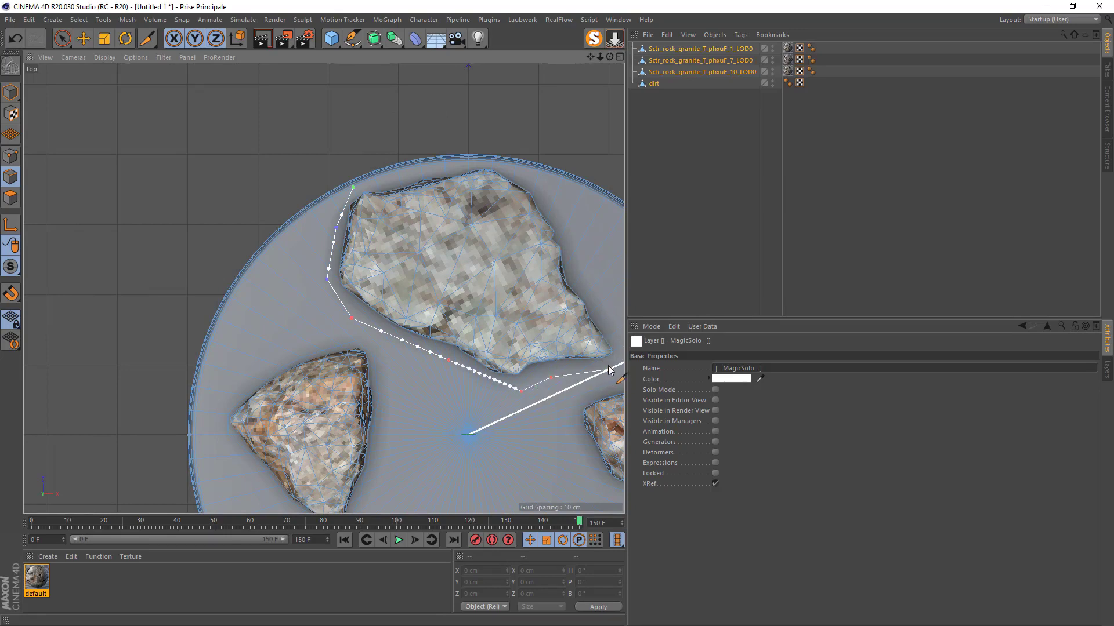
- Continue the line cut up the large rock's right side and across its upper edge, closing the loop at its starting point
left_click(620, 348)
left_click(595, 308)
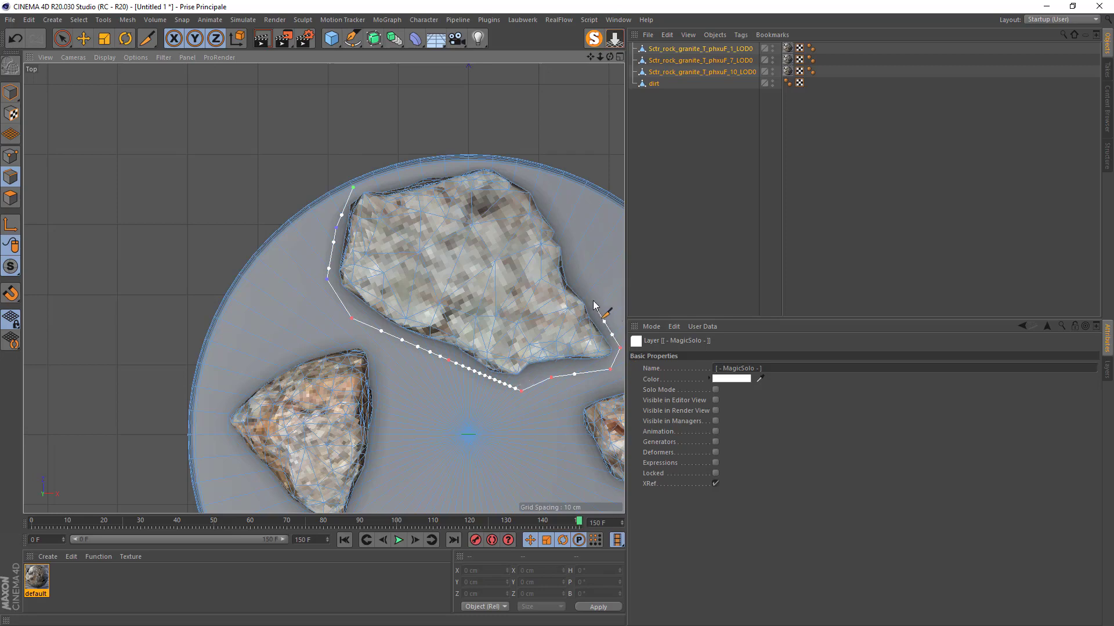
left_click(569, 261)
left_click(567, 225)
left_click(543, 172)
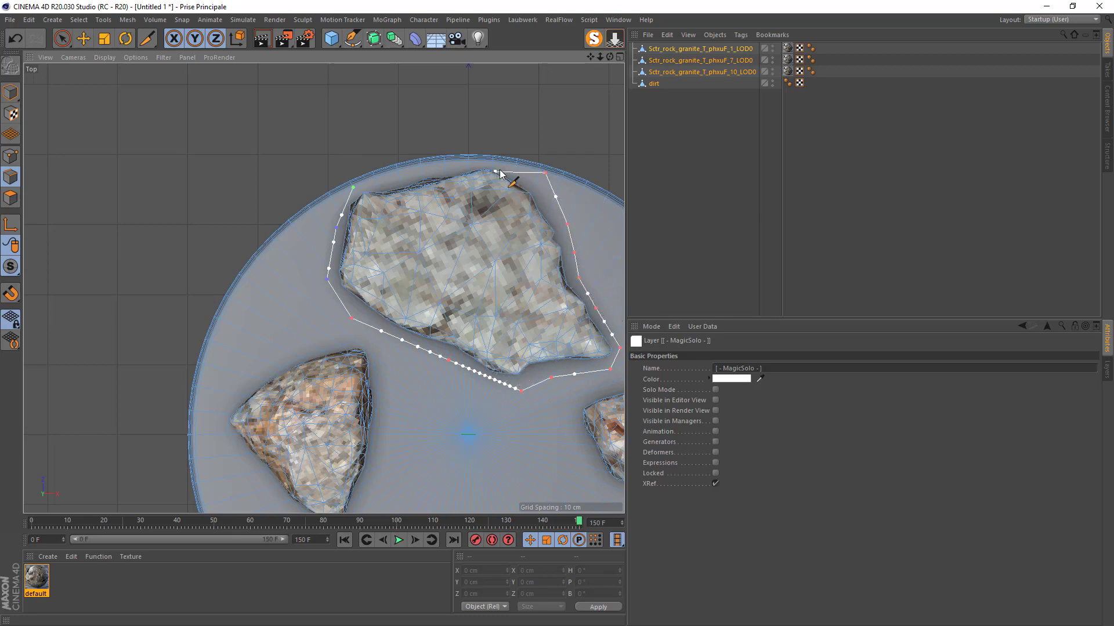
left_click(422, 173)
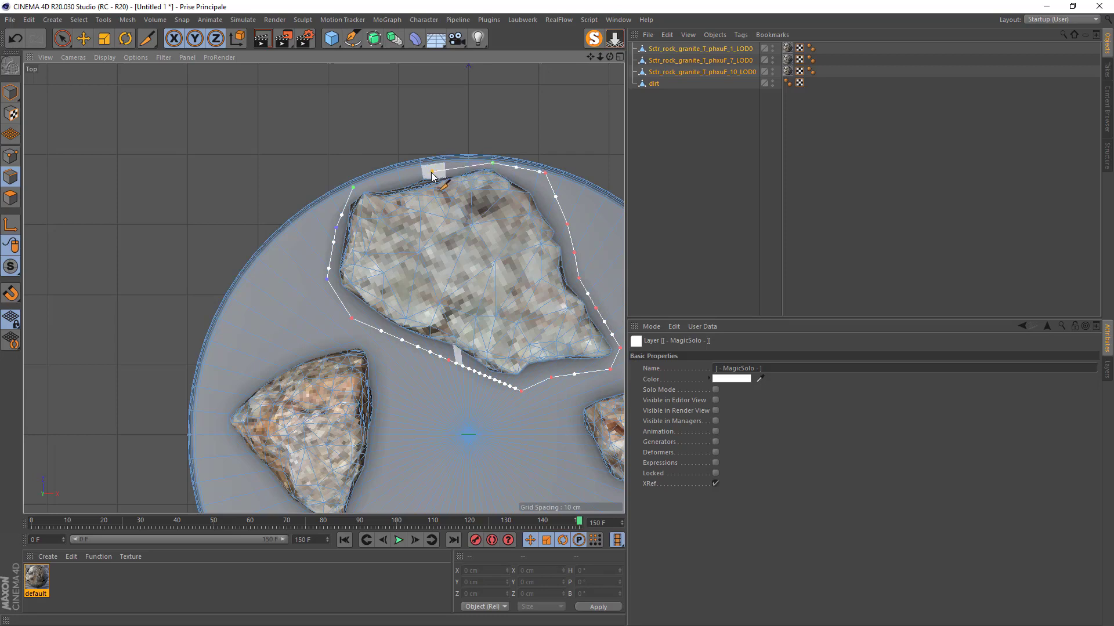
left_click(354, 188)
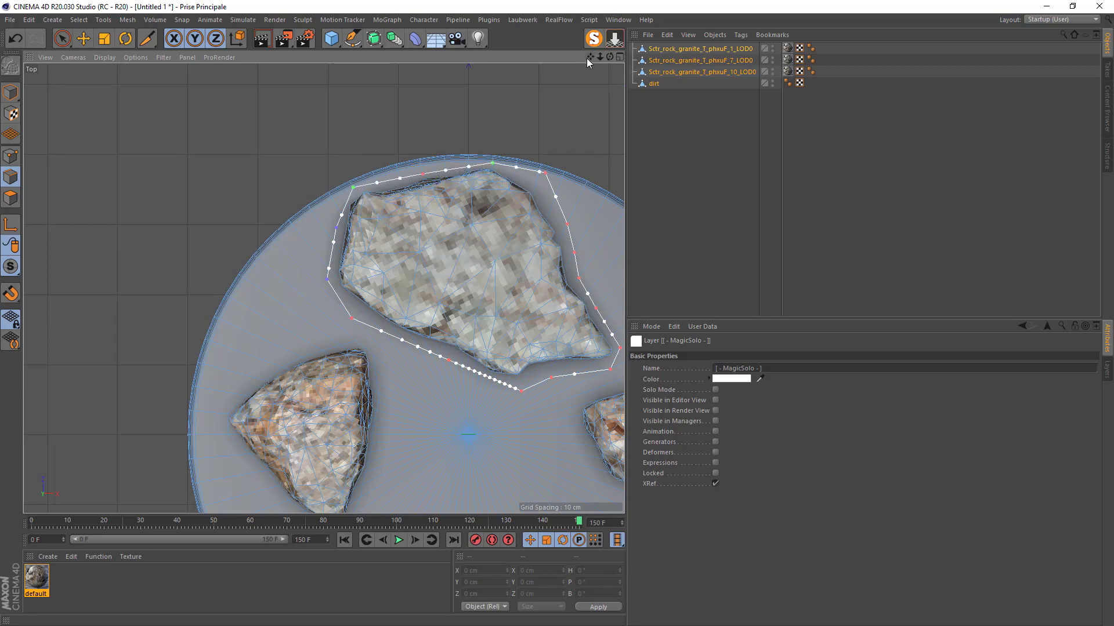
- Begin a new line cut on the dirt around the small right rock, from above its upper edge down its right side
left_click_drag(590, 57, 358, 23)
scroll(405, 360, "up", 5)
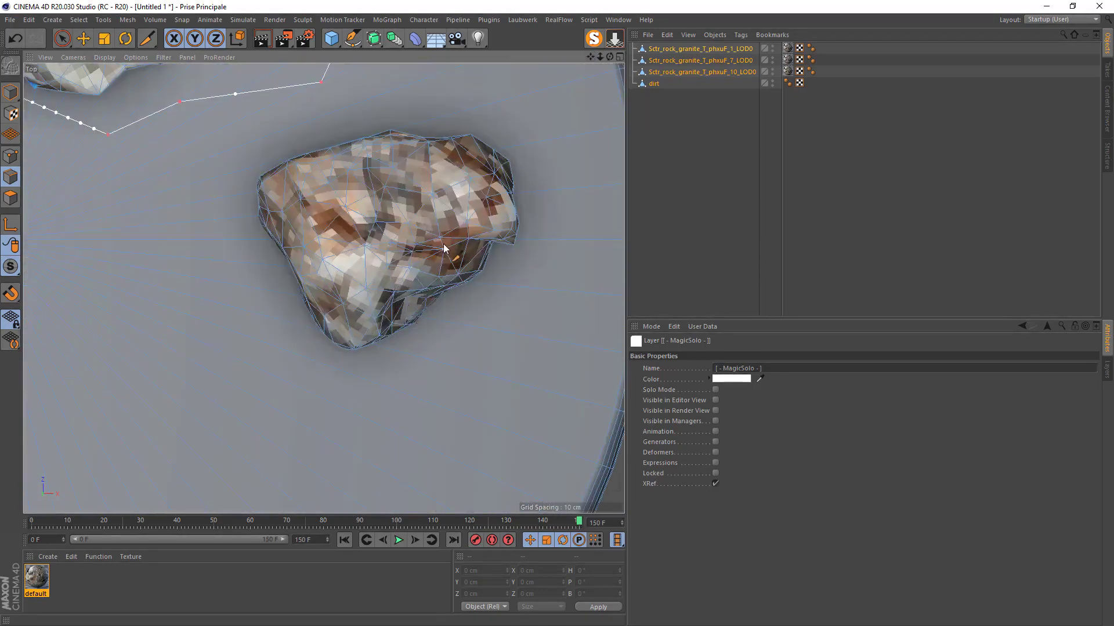
left_click_drag(500, 140, 508, 108)
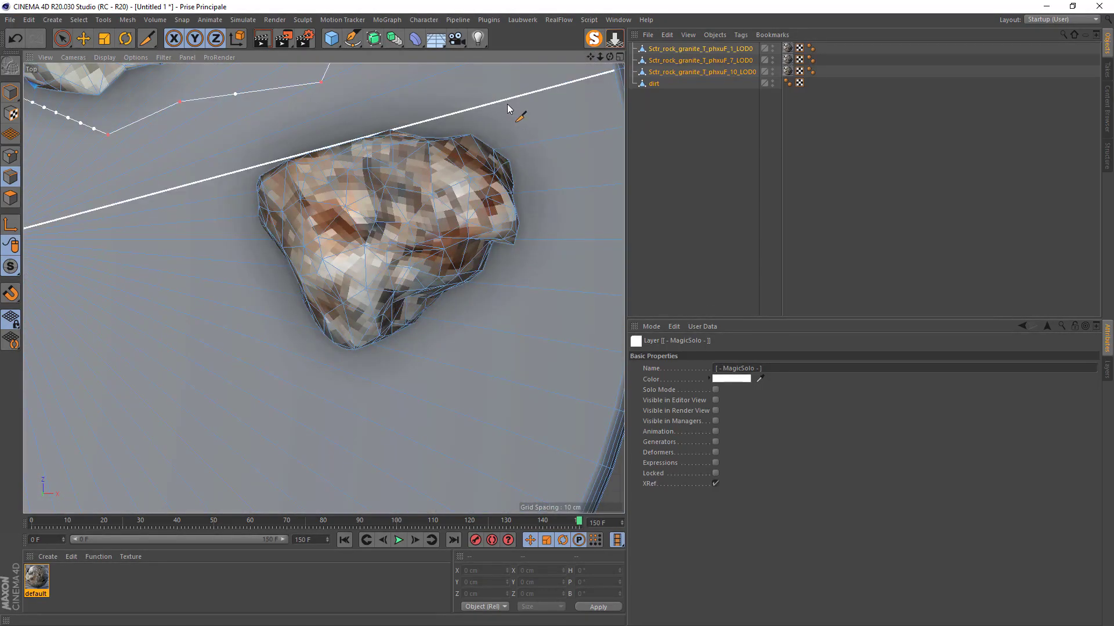
left_click(446, 116)
left_click(519, 145)
left_click(535, 191)
left_click(529, 225)
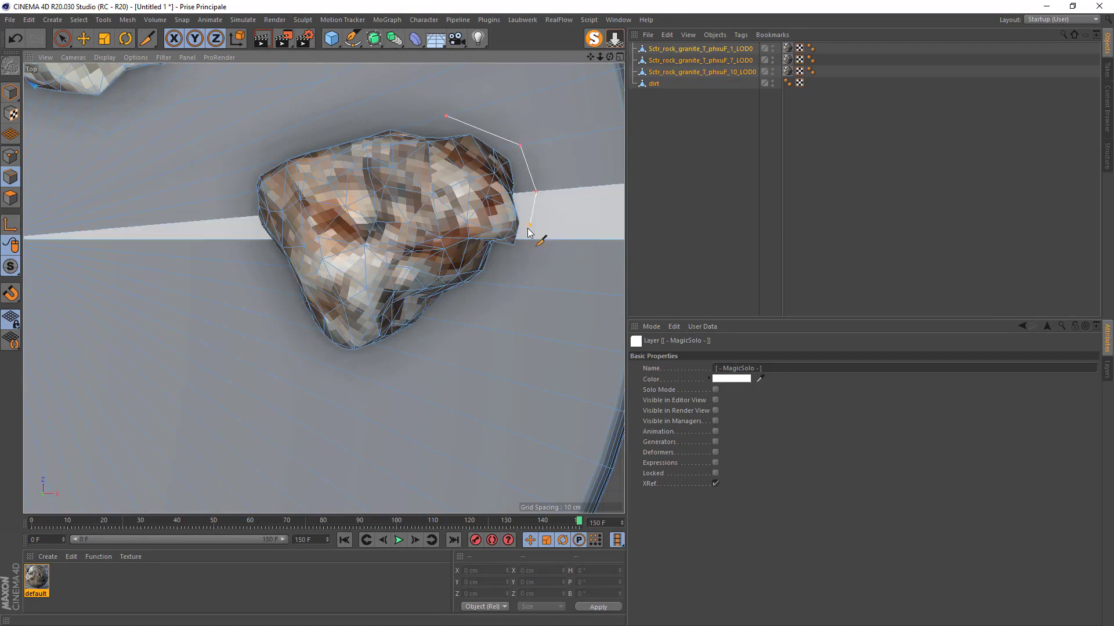
left_click(534, 239)
left_click(499, 286)
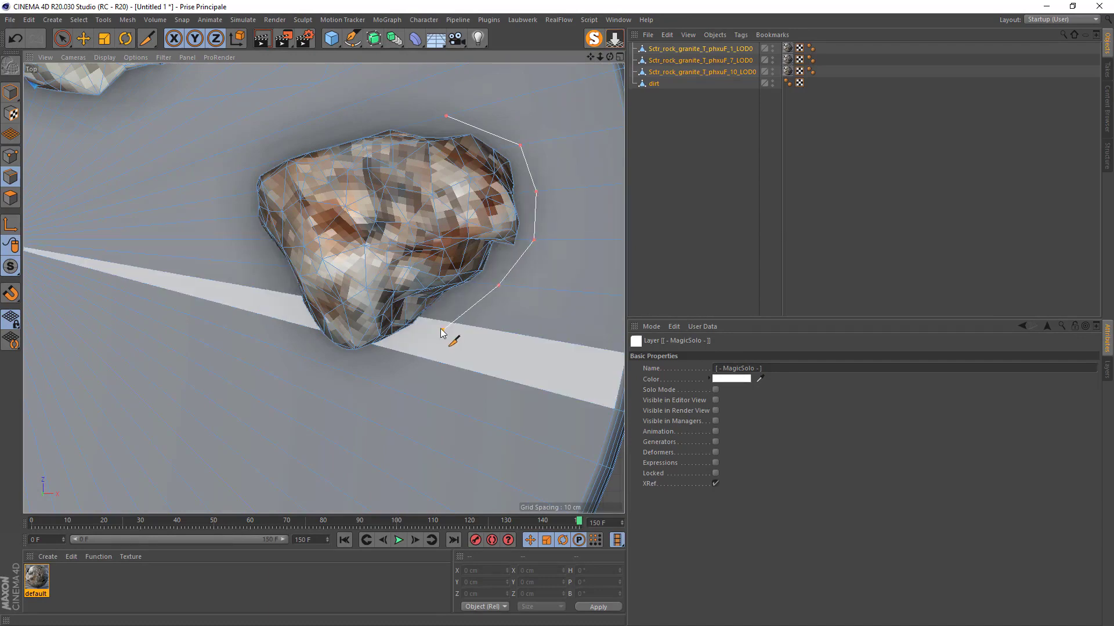
left_click(436, 319)
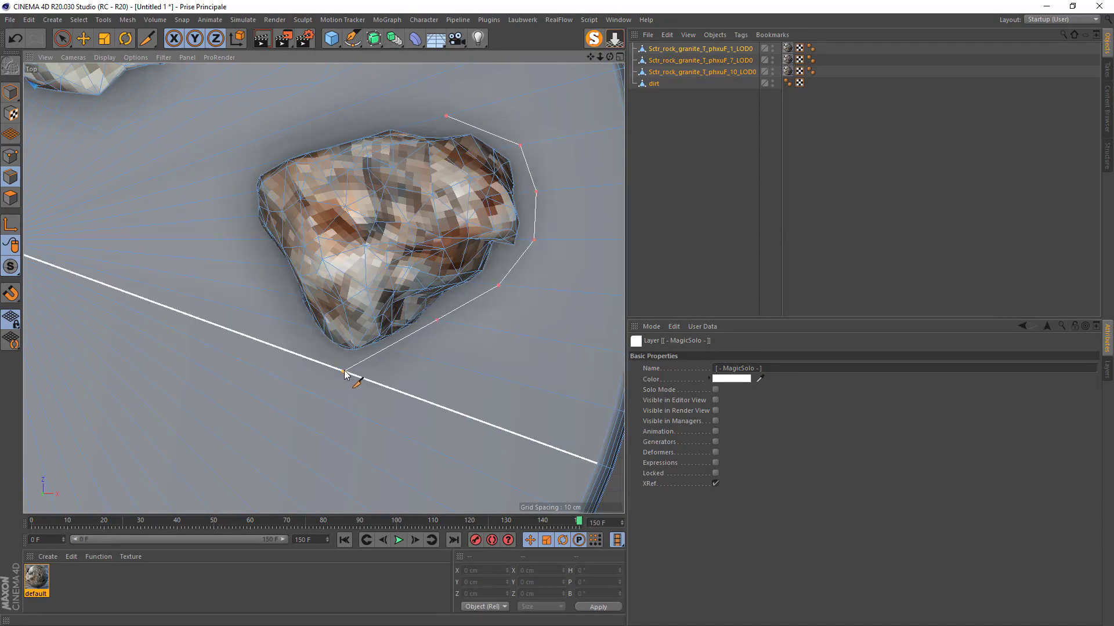
- Carry the line cut around the small rock's bottom point and up its left side, closing the loop at its starting point
left_click(344, 371)
left_click(288, 322)
left_click(274, 292)
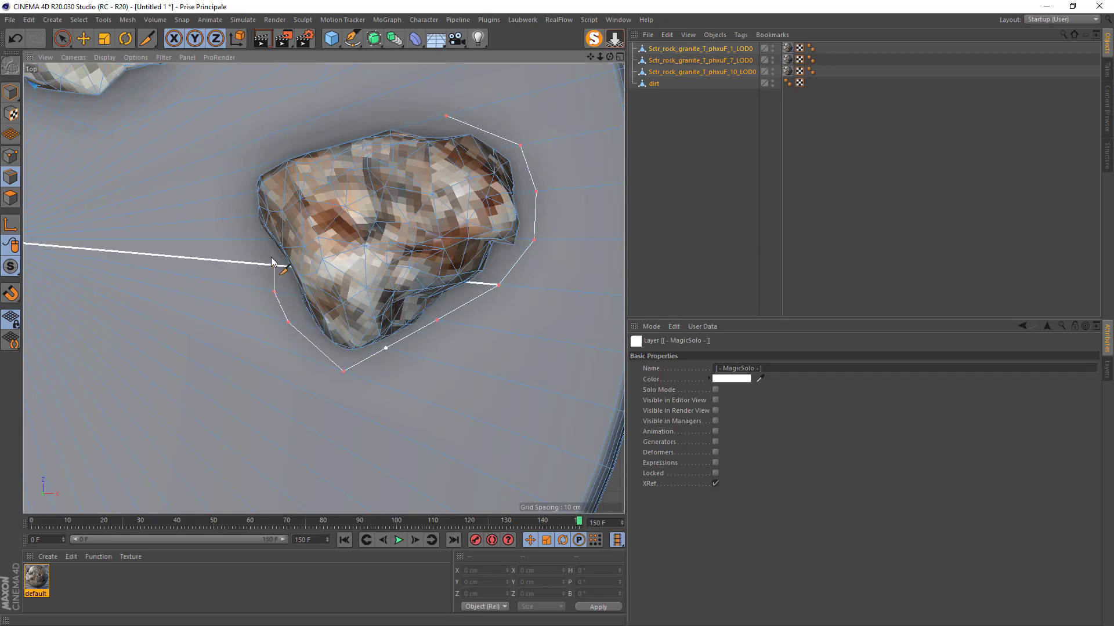
left_click(271, 265)
left_click(255, 240)
left_click(243, 218)
left_click(247, 194)
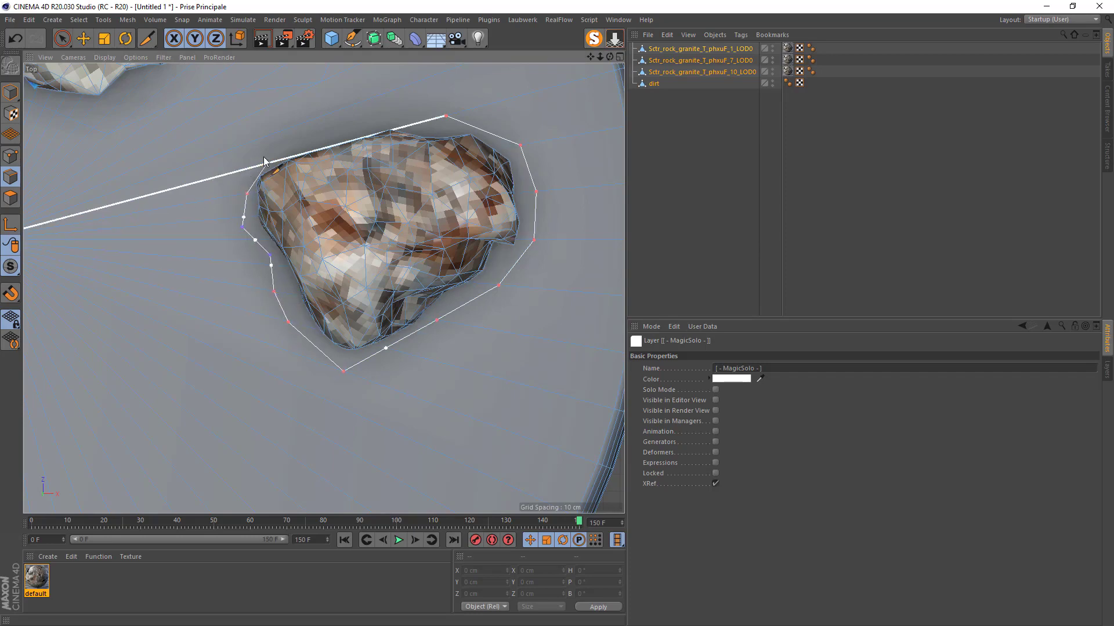
left_click(264, 157)
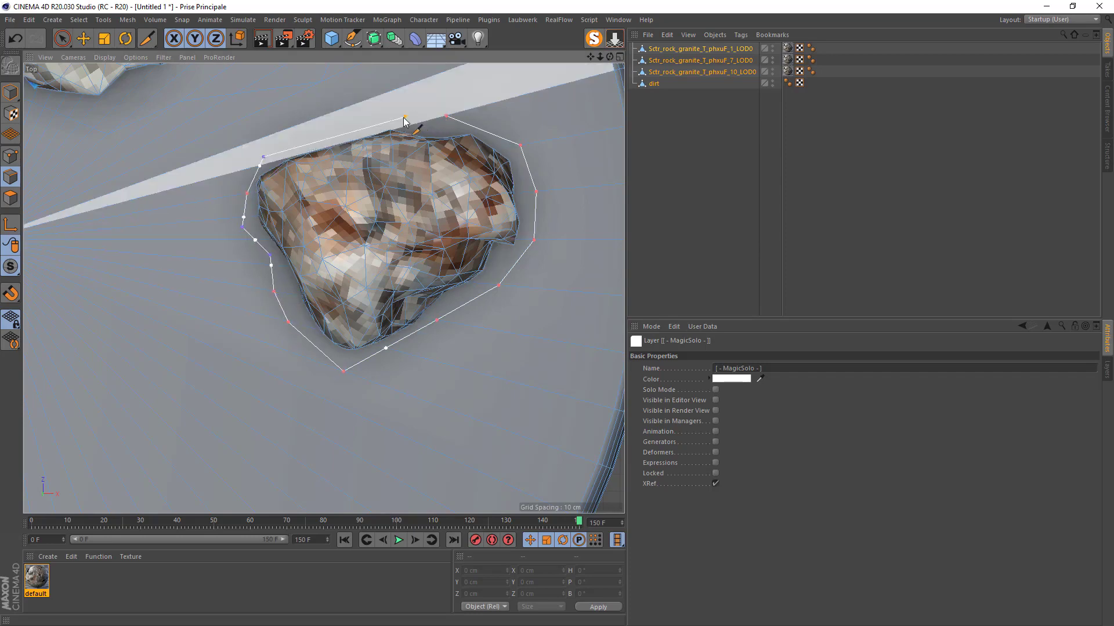
left_click(446, 117)
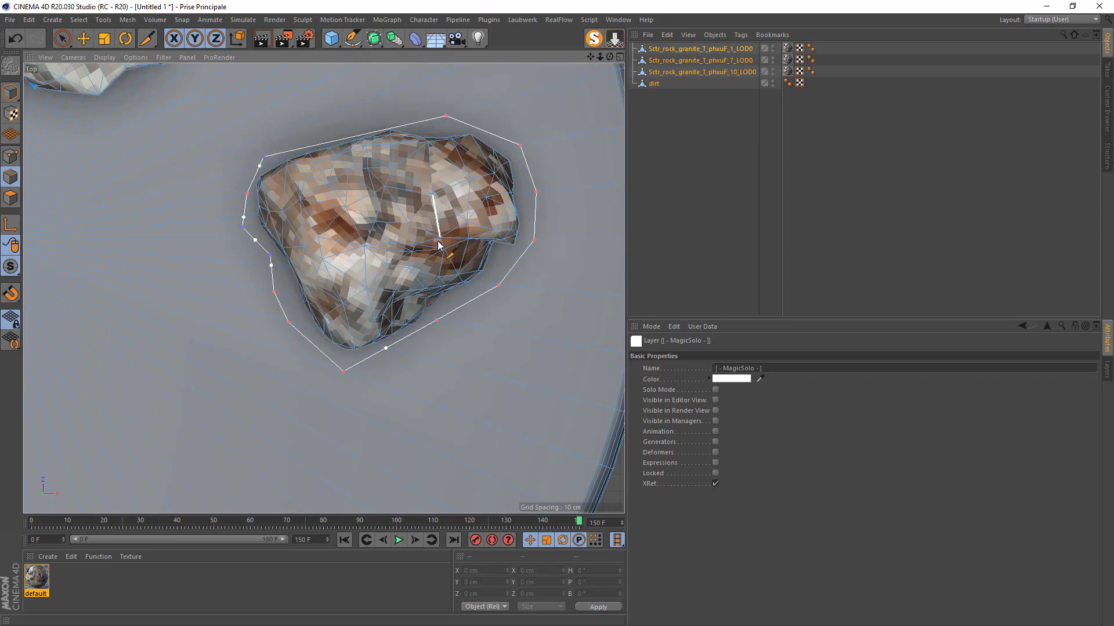
- Switch to Live Selection in polygon mode, select only the dirt object and solo it so the rocks are hidden
scroll(383, 243, "down", 6)
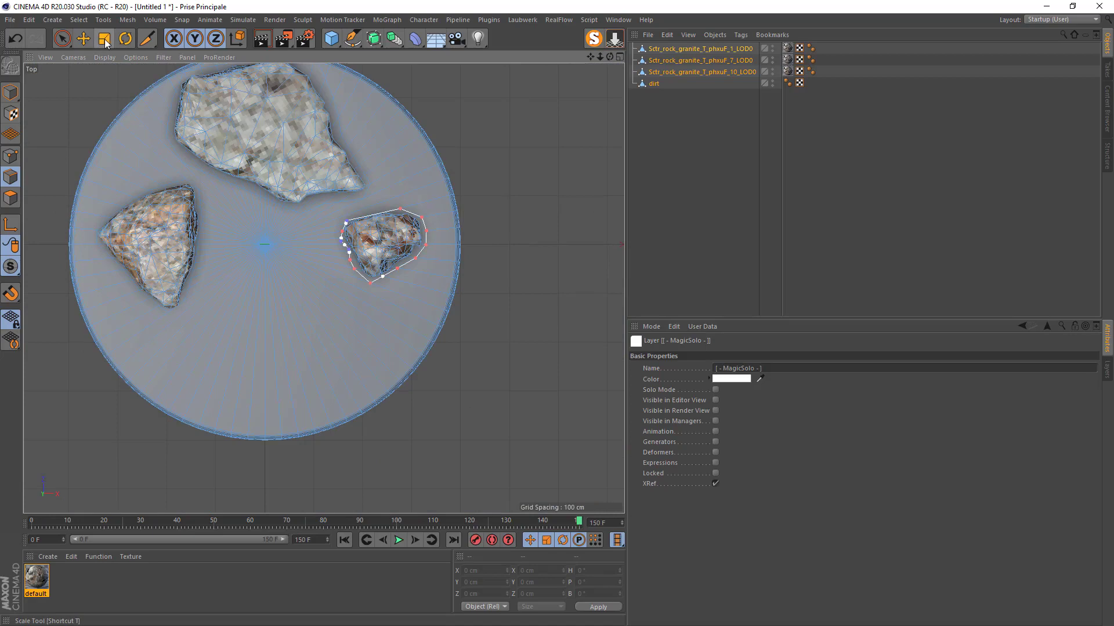
left_click(63, 38)
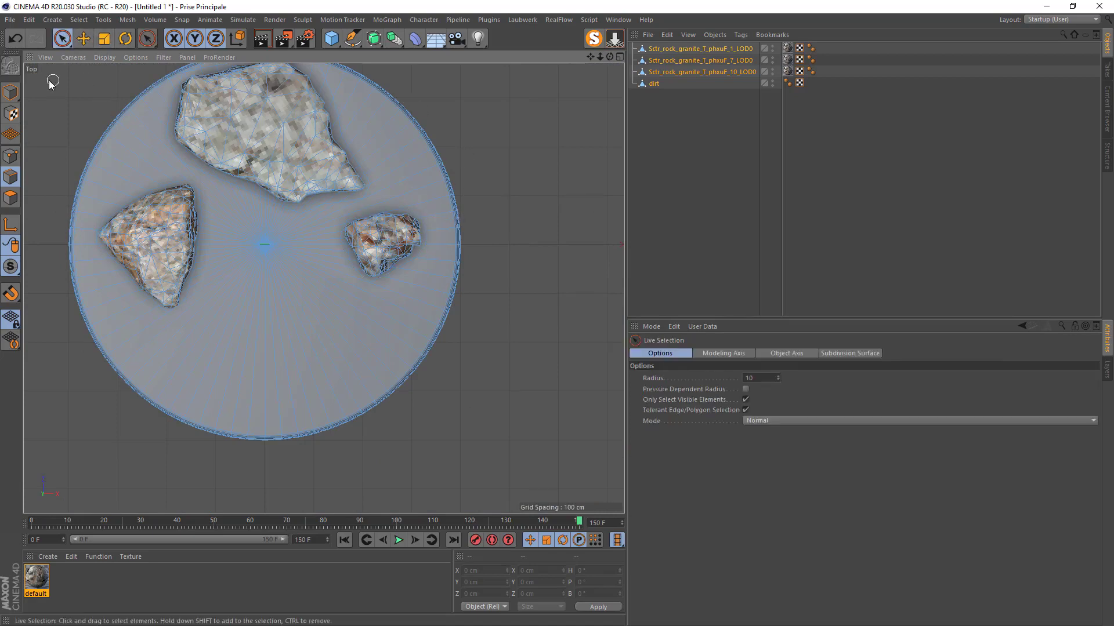
left_click(11, 198)
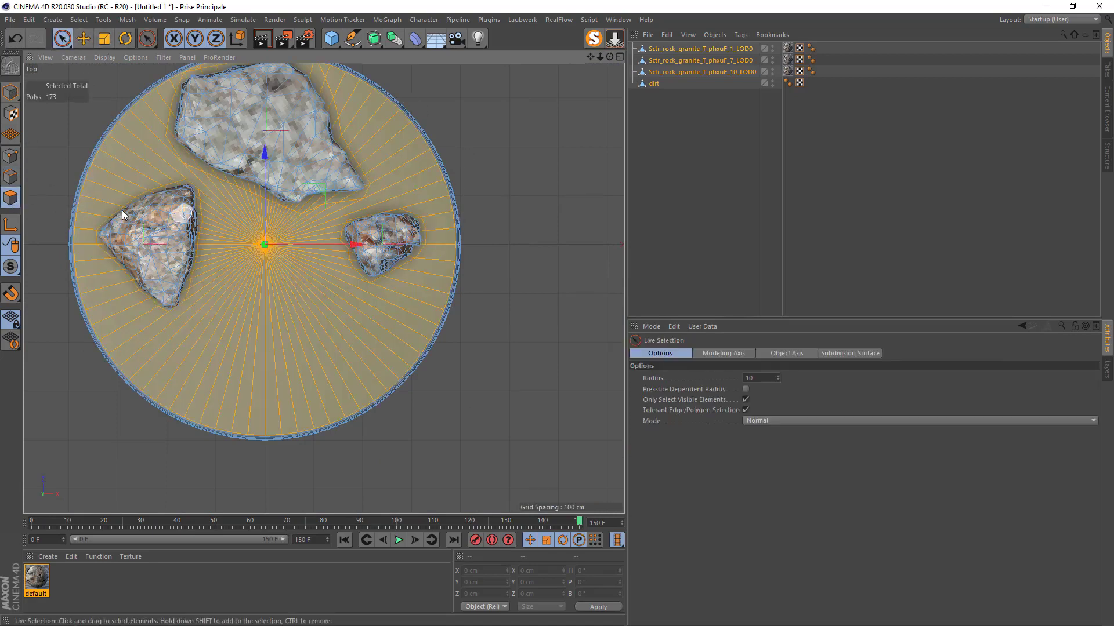
left_click(654, 84)
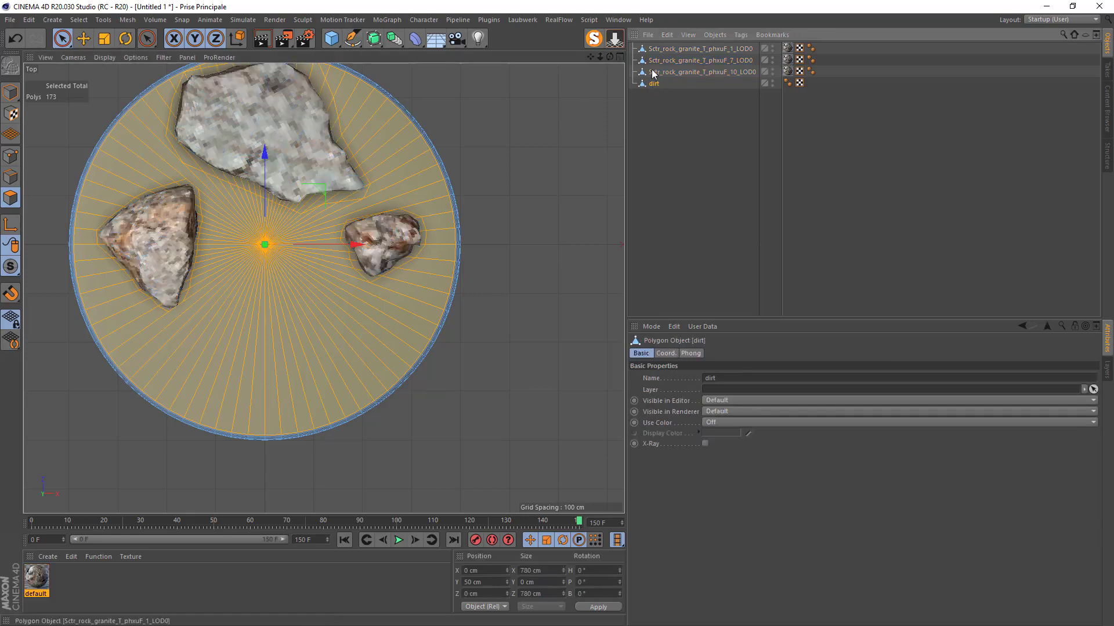
left_click(593, 38)
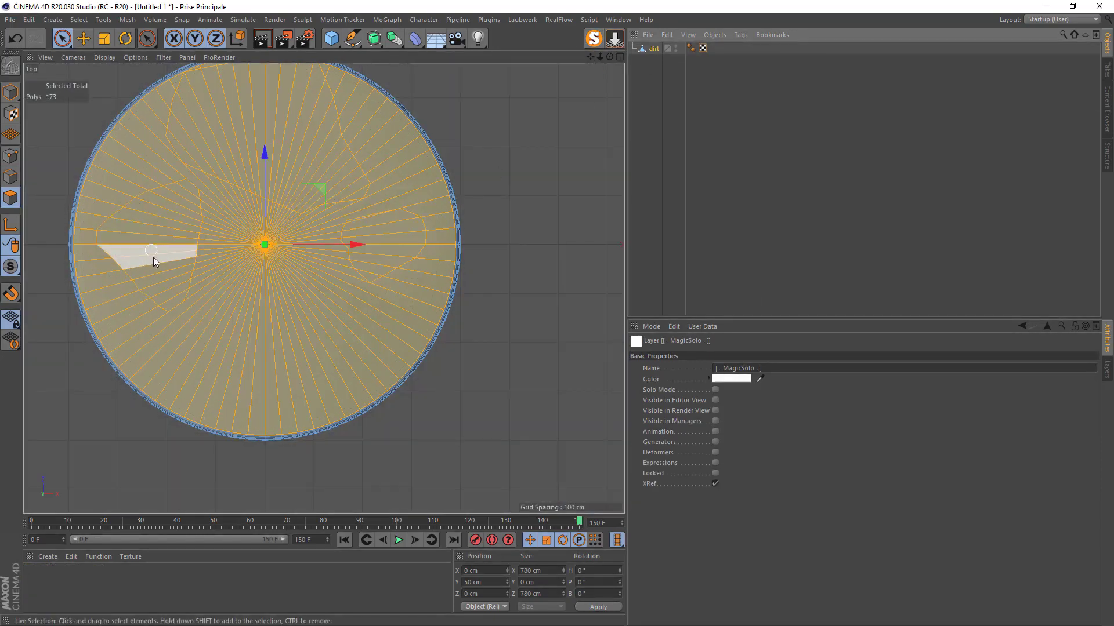
- Deselect the dirt polygons inside the three cut rock outlines, keeping the surrounding ground selected
left_click_drag(174, 299, 162, 240, "ctrl")
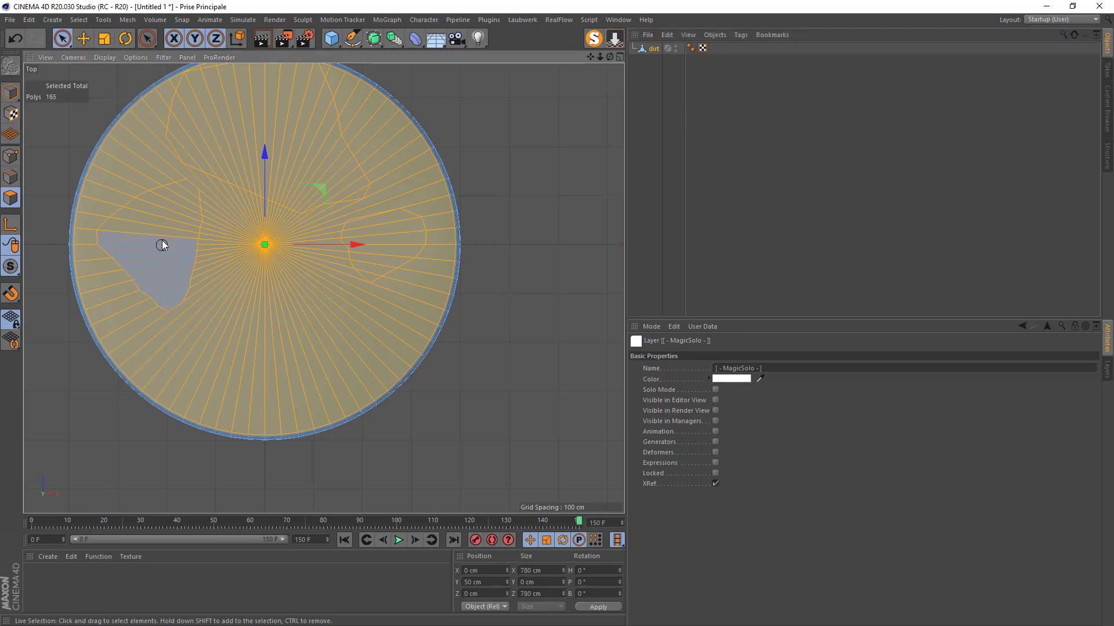
left_click(181, 191, "ctrl")
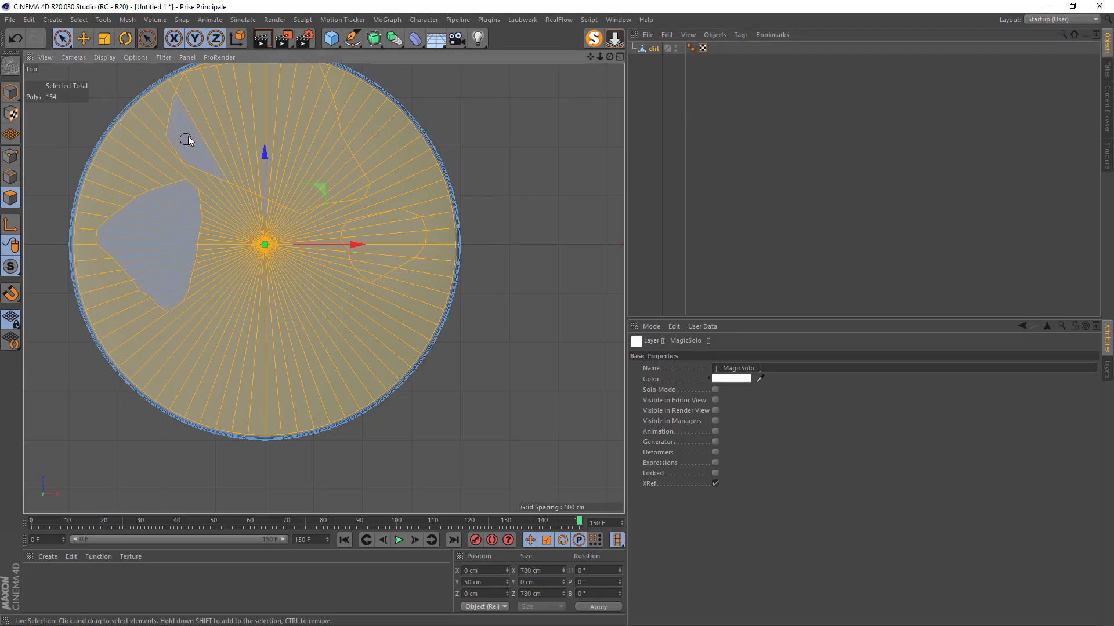
left_click_drag(186, 142, 274, 124, "ctrl")
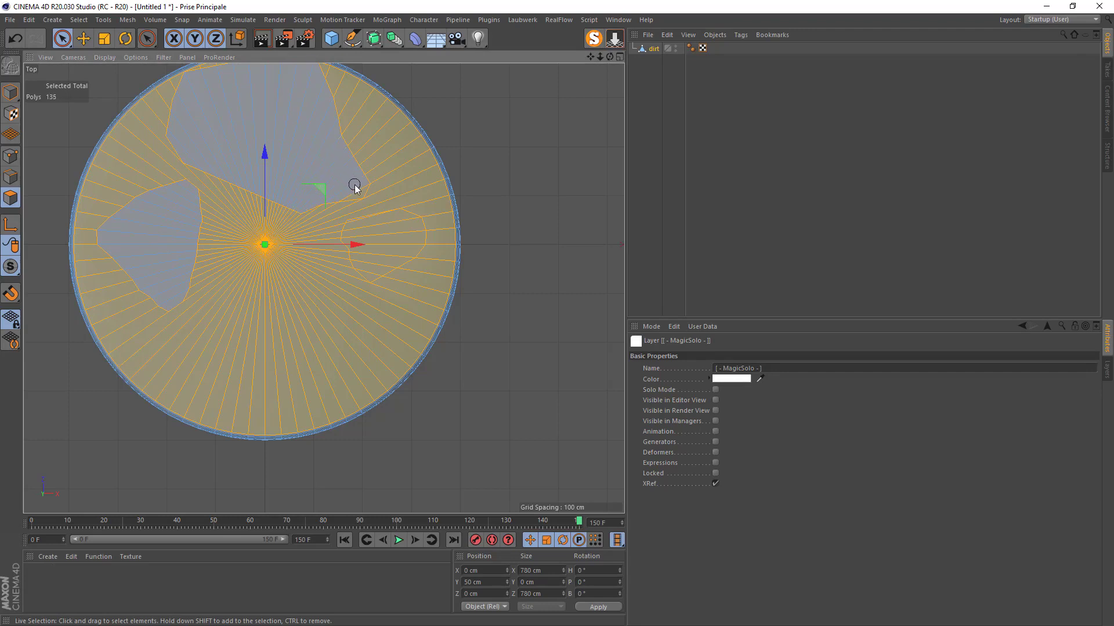
left_click_drag(355, 189, 372, 219, "ctrl")
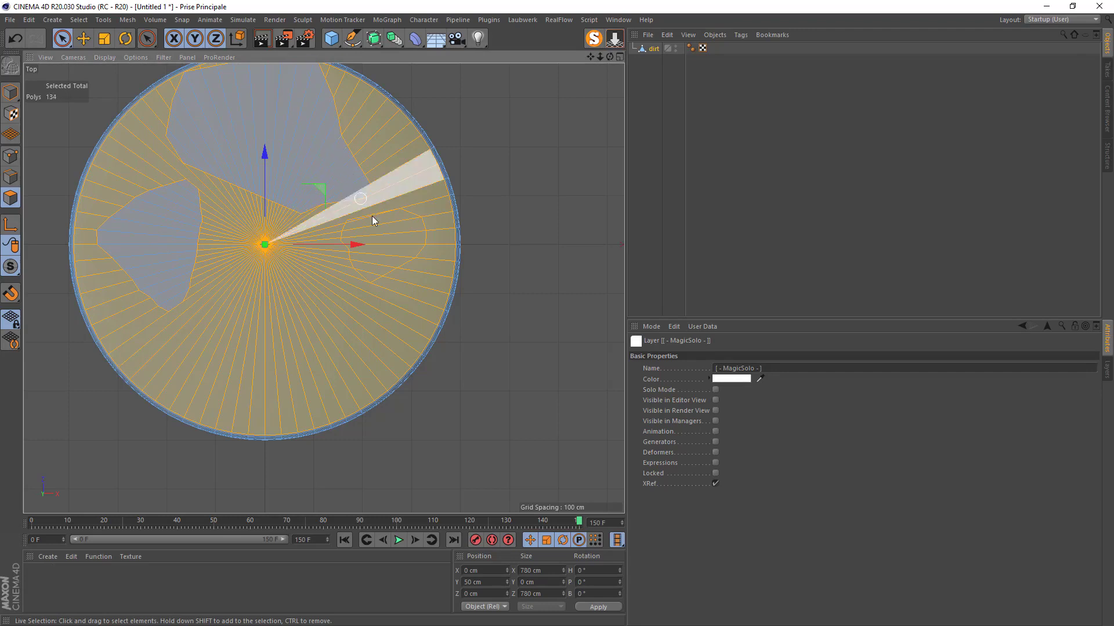
left_click(406, 231, "ctrl")
left_click_drag(373, 268, 369, 272, "ctrl")
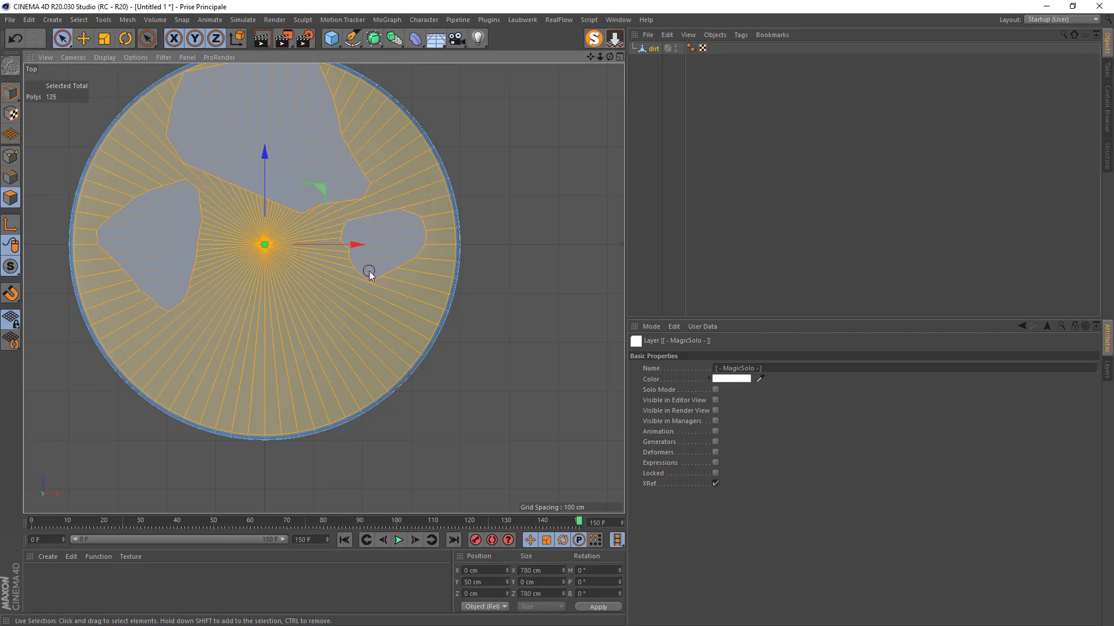
- Add the ring of polygons just outside the dirt's flat top surface to the selection using Loop Selection
scroll(201, 213, "down", 3)
scroll(63, 167, "up", 5)
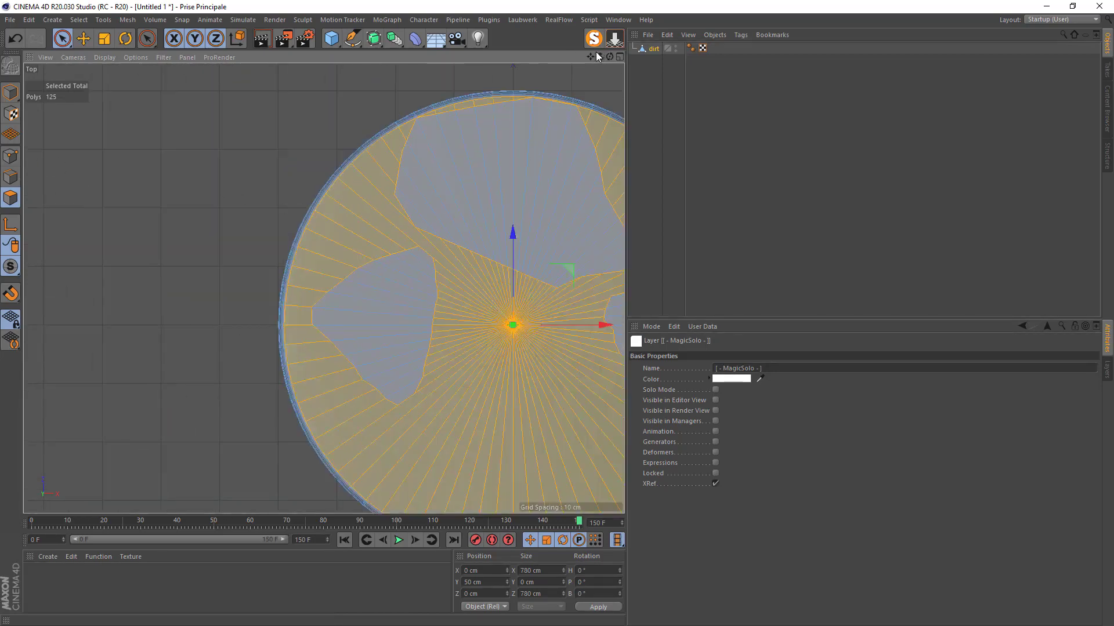
left_click_drag(591, 56, 447, 22)
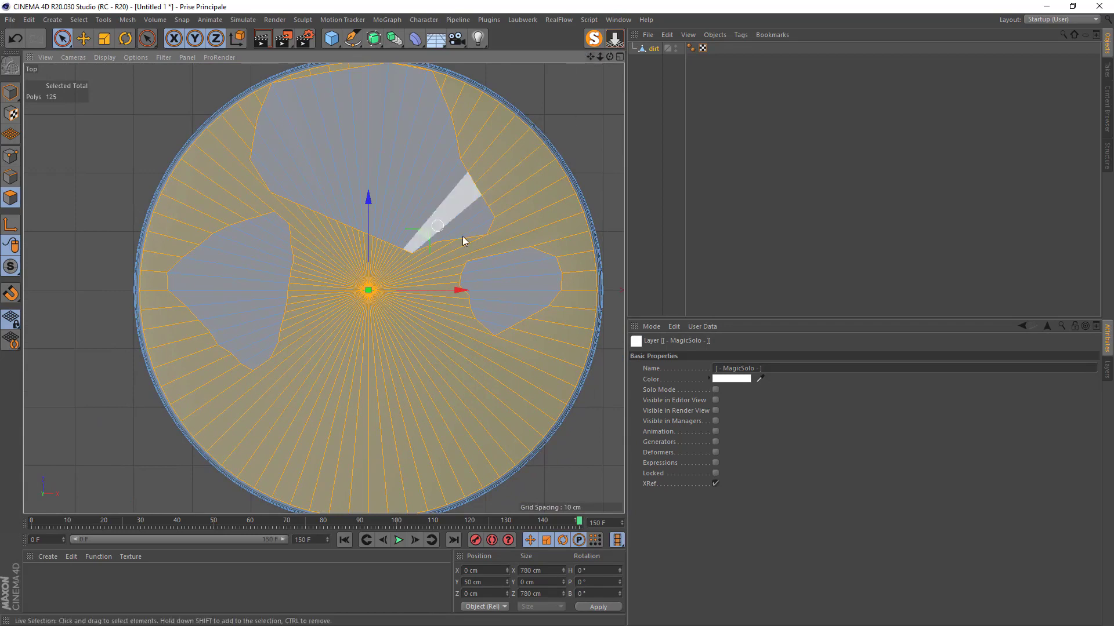
scroll(593, 197, "up", 10)
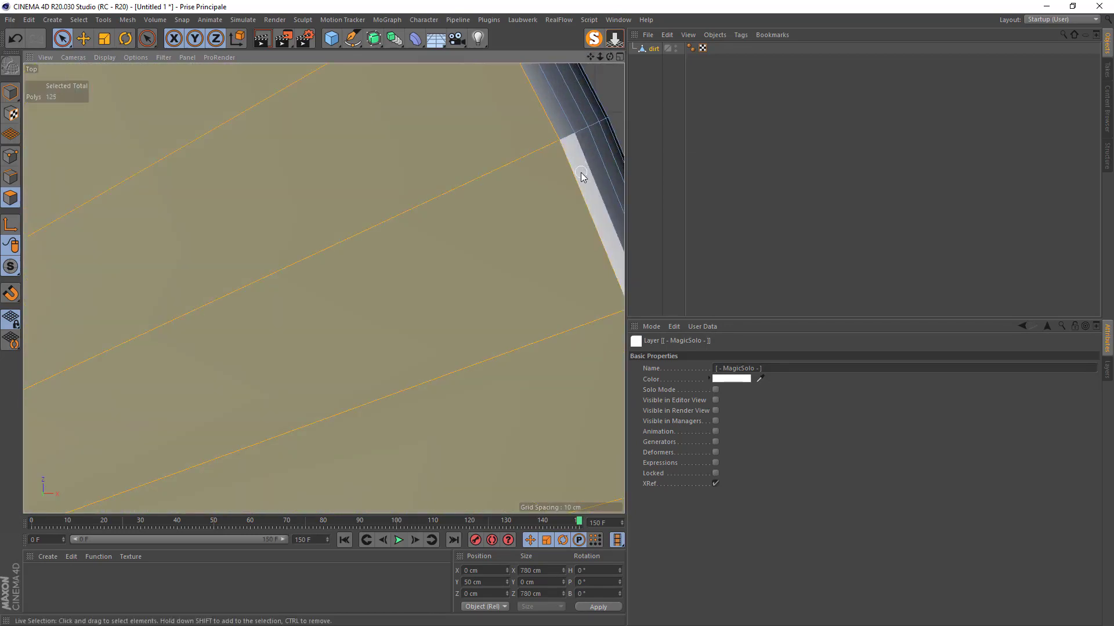
scroll(581, 174, "down", 2)
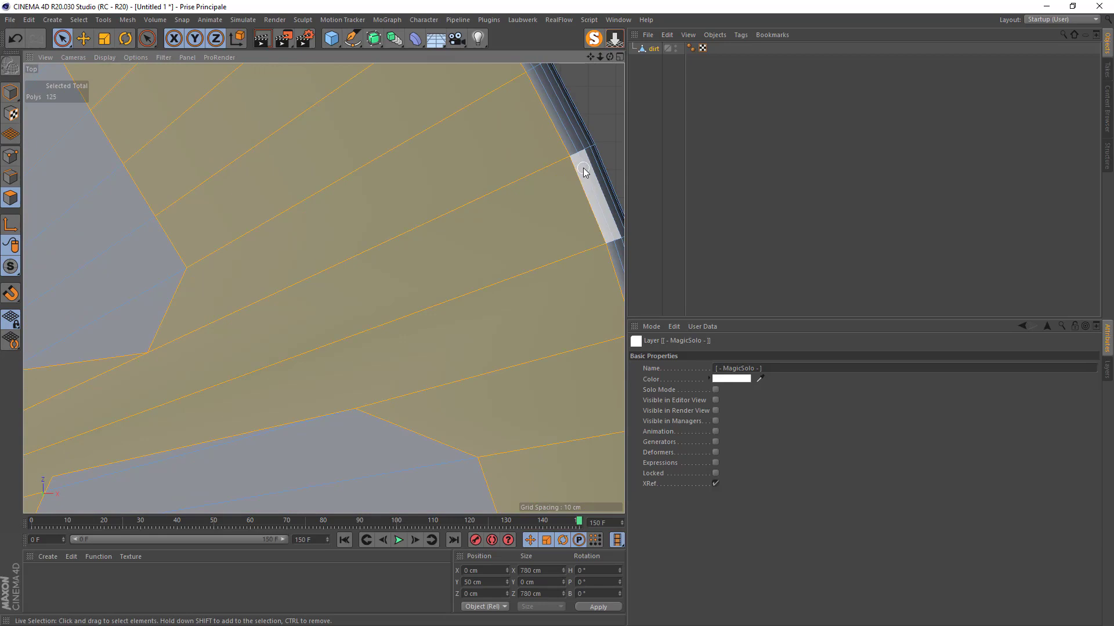
right_click(584, 169)
left_click(606, 204)
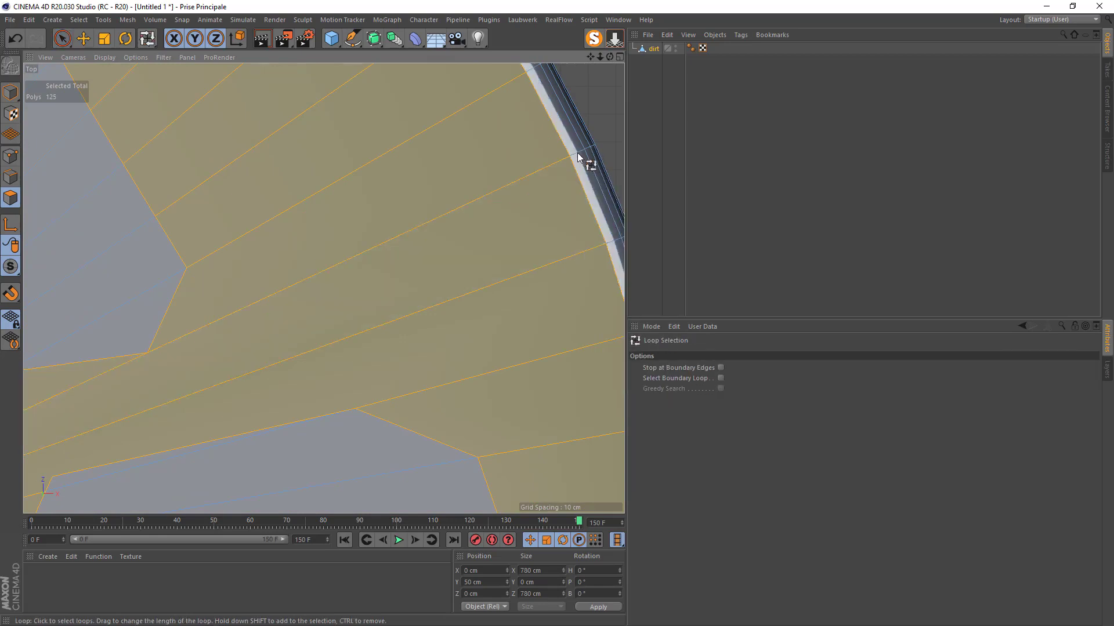
left_click(579, 152, "shift")
scroll(378, 182, "down", 10)
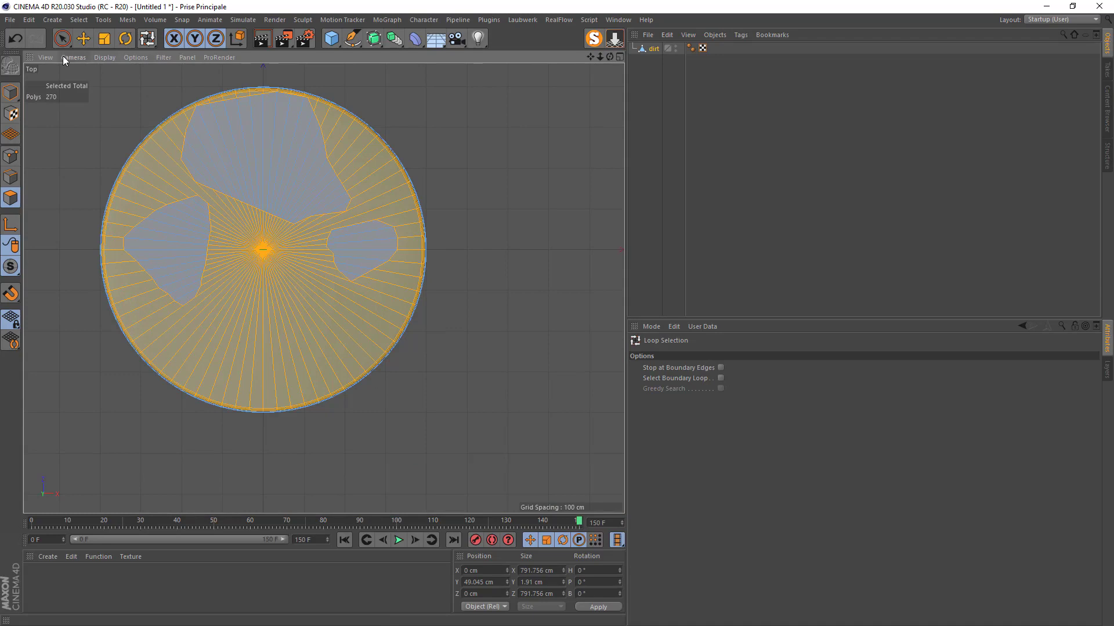
- Return to the perspective view and add a Hair object to the dirt's selected polygons
left_click(63, 55)
left_click(85, 128)
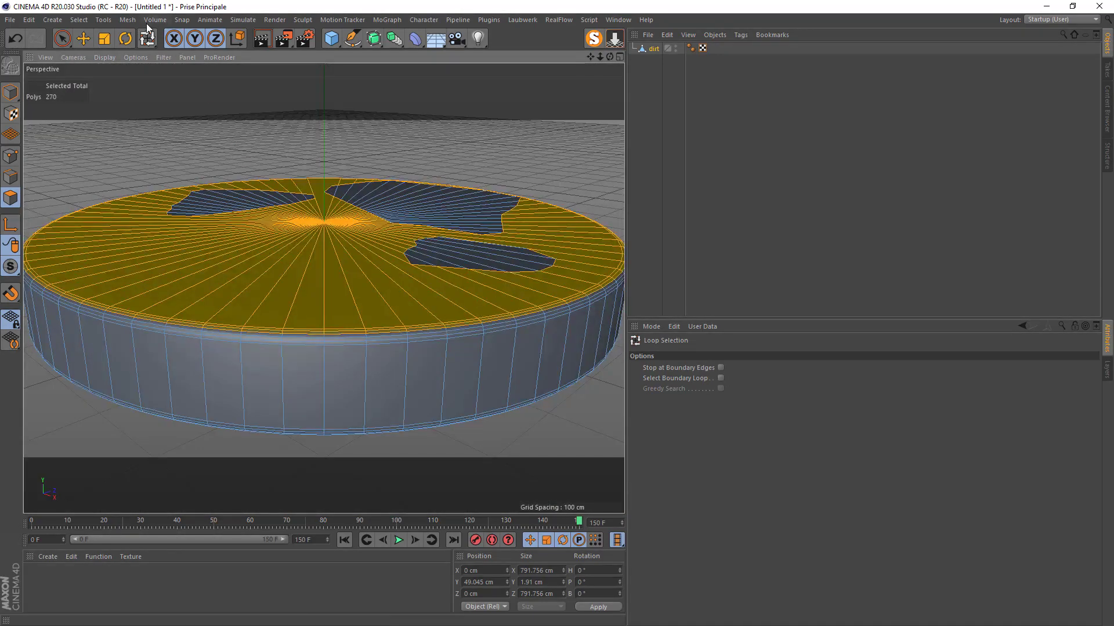
left_click(242, 20)
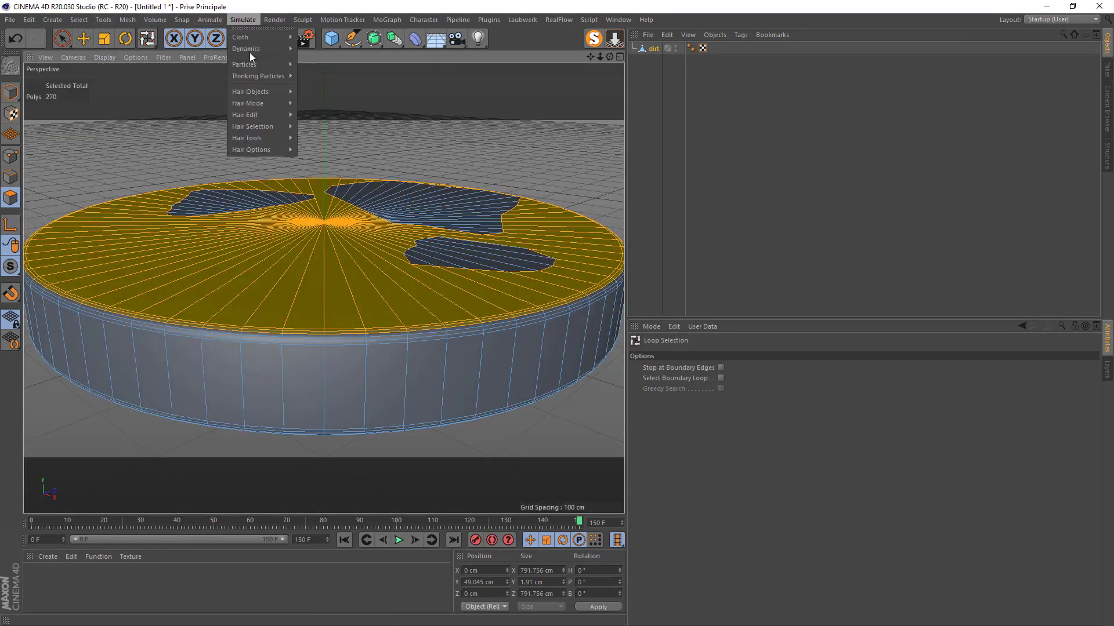
mouse_move(256, 91)
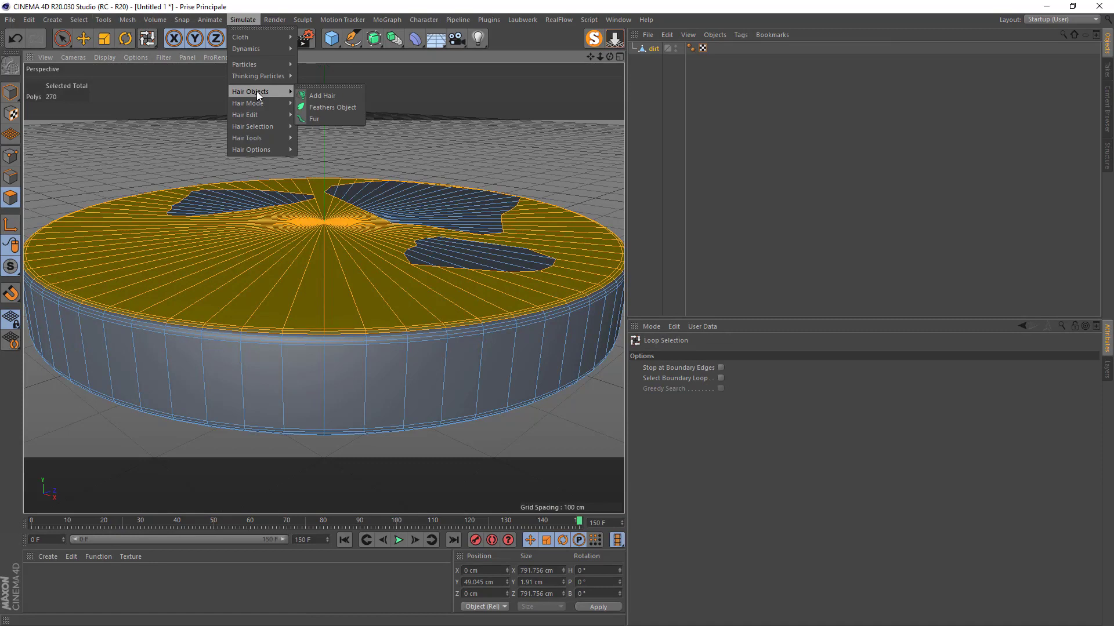
left_click(338, 97)
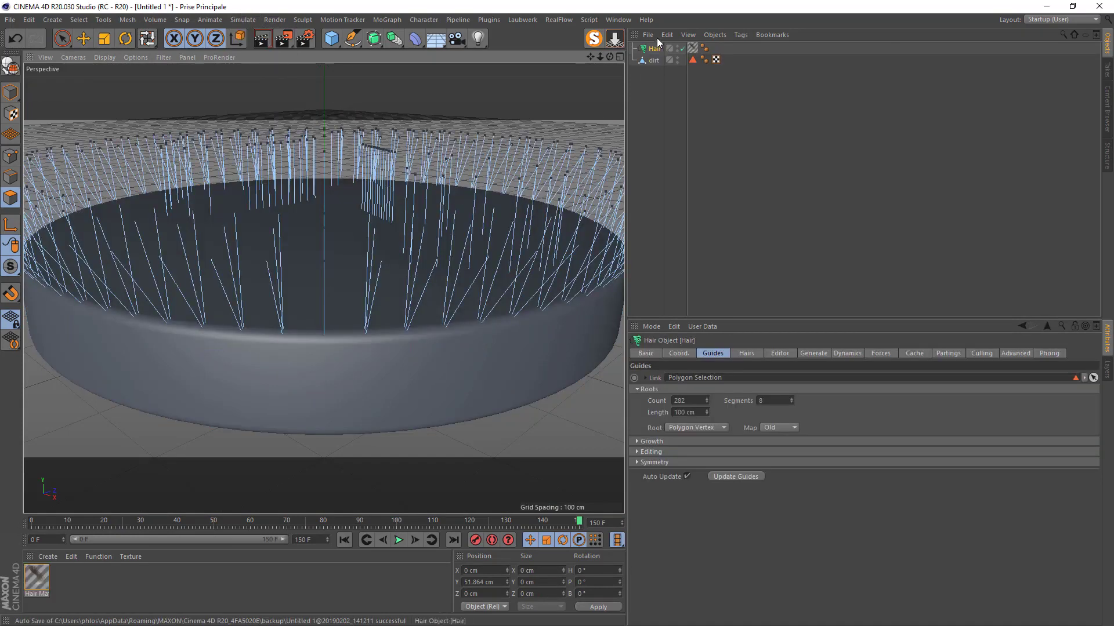
- Set the root placement of the Hair object's hairs to As Guides
left_click(746, 353)
left_click(650, 390)
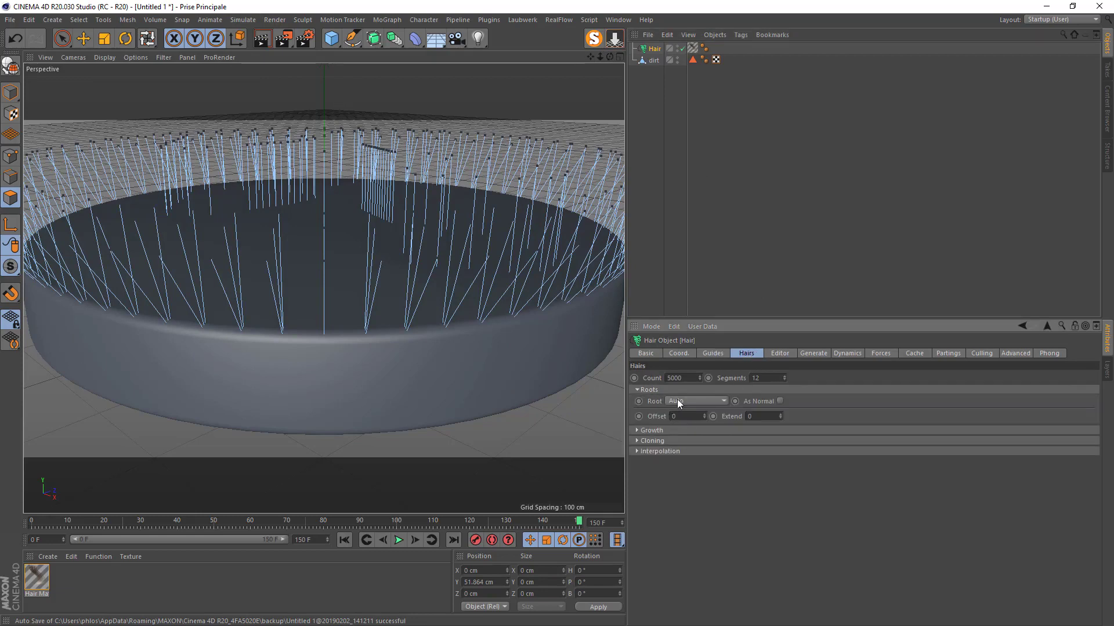
left_click(676, 400)
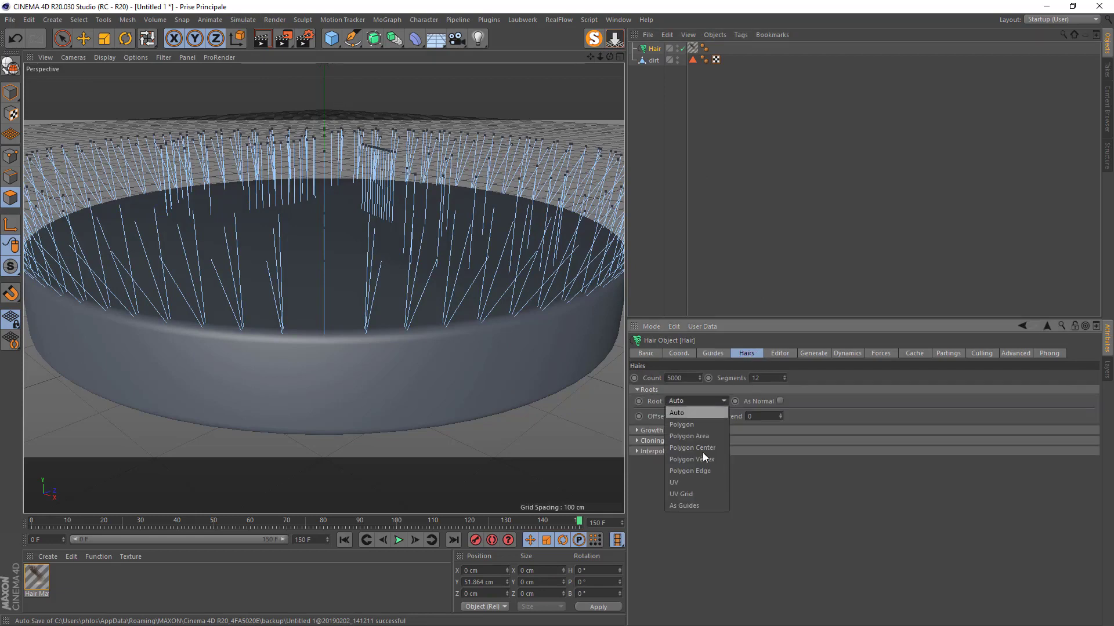
left_click(693, 506)
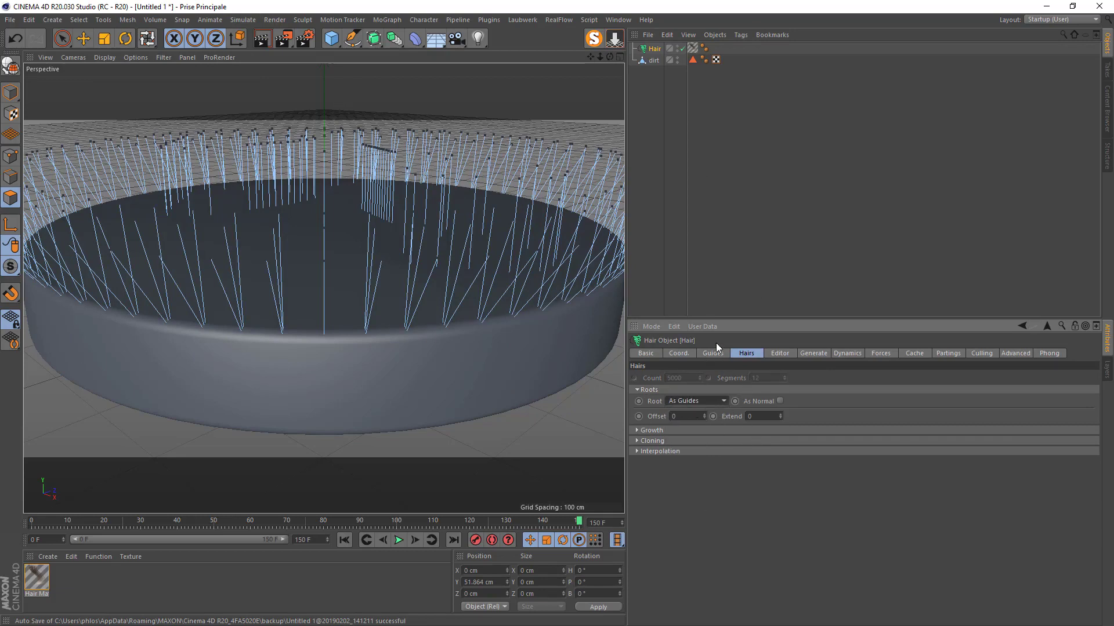
- Root the hair guides by Polygon Area and set the guide count to 5000
left_click(713, 353)
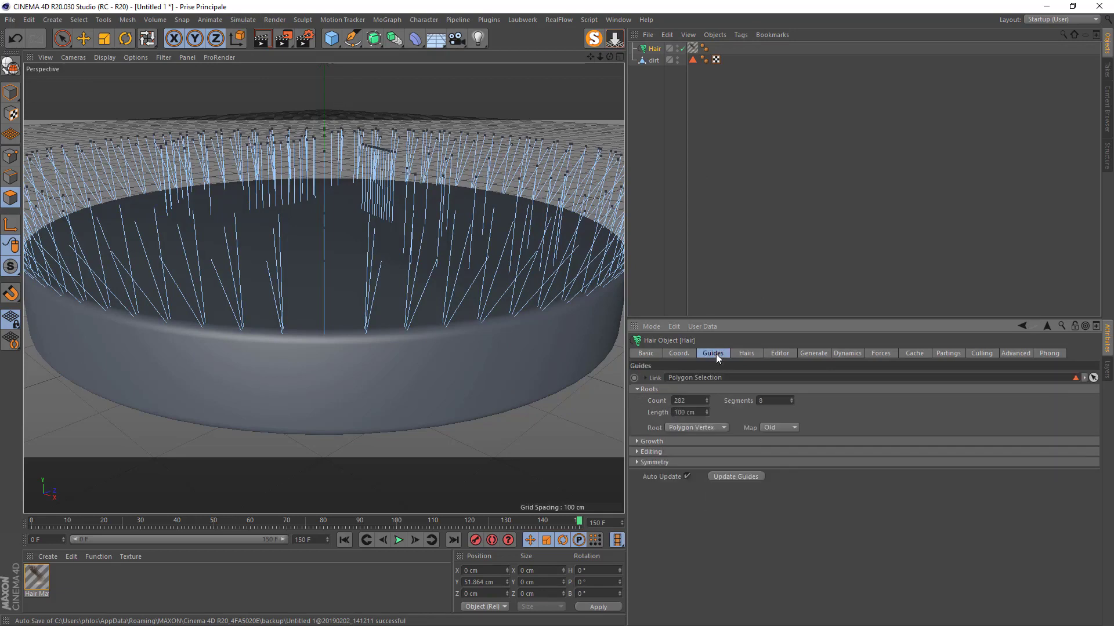
double_click(688, 403)
left_click(684, 427)
left_click(690, 456)
type("5000")
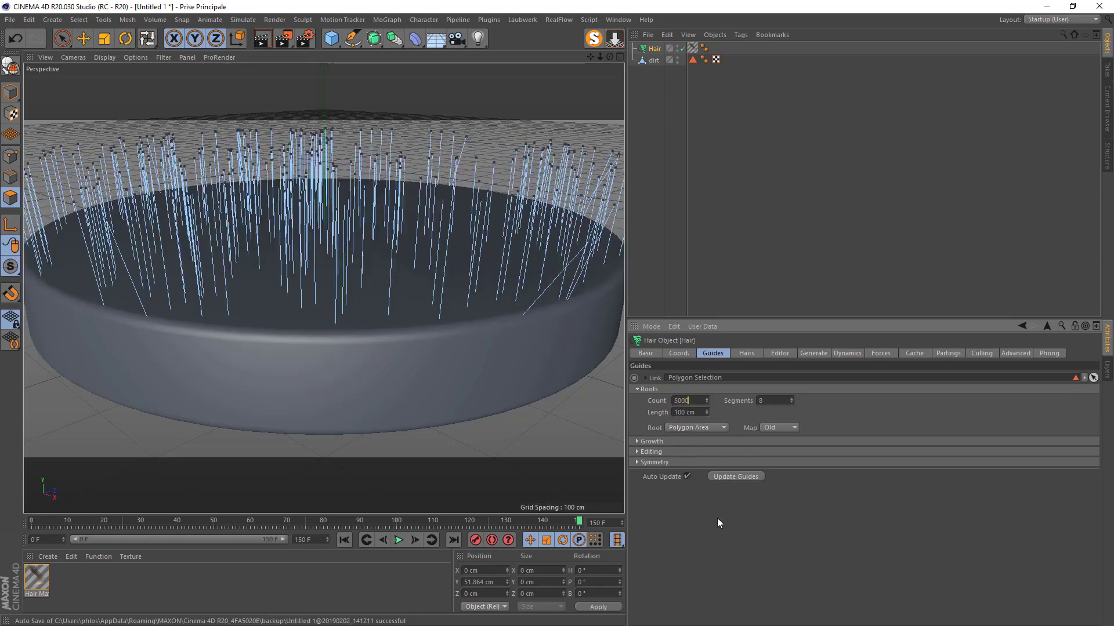
key("Return")
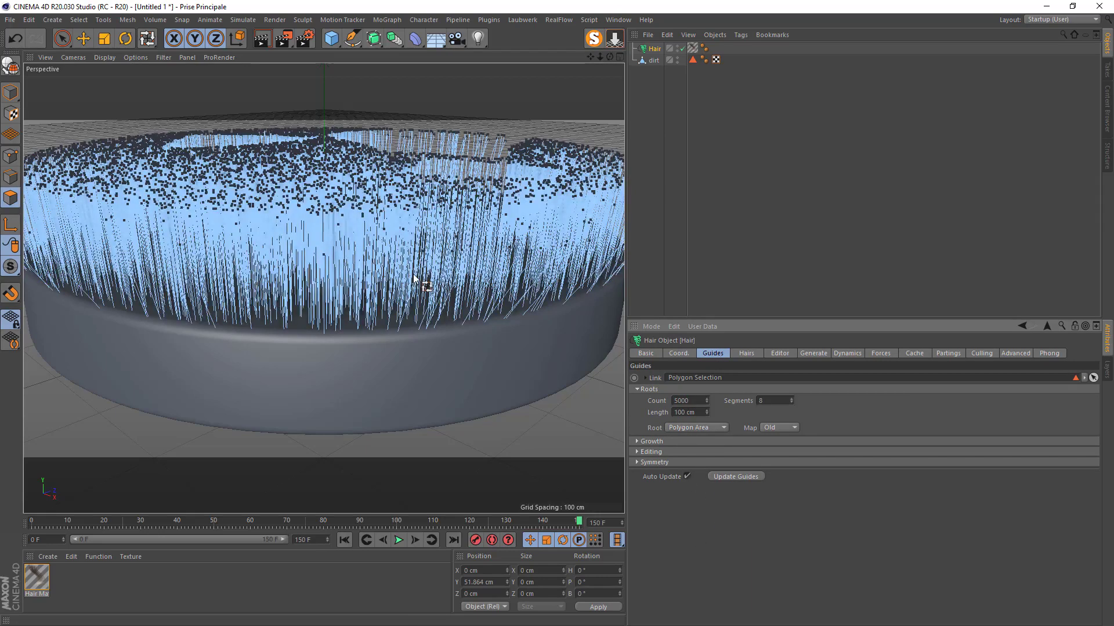
- Shorten the hair guides to a length of 40 cm
scroll(413, 278, "down", 3)
double_click(687, 412)
type("40")
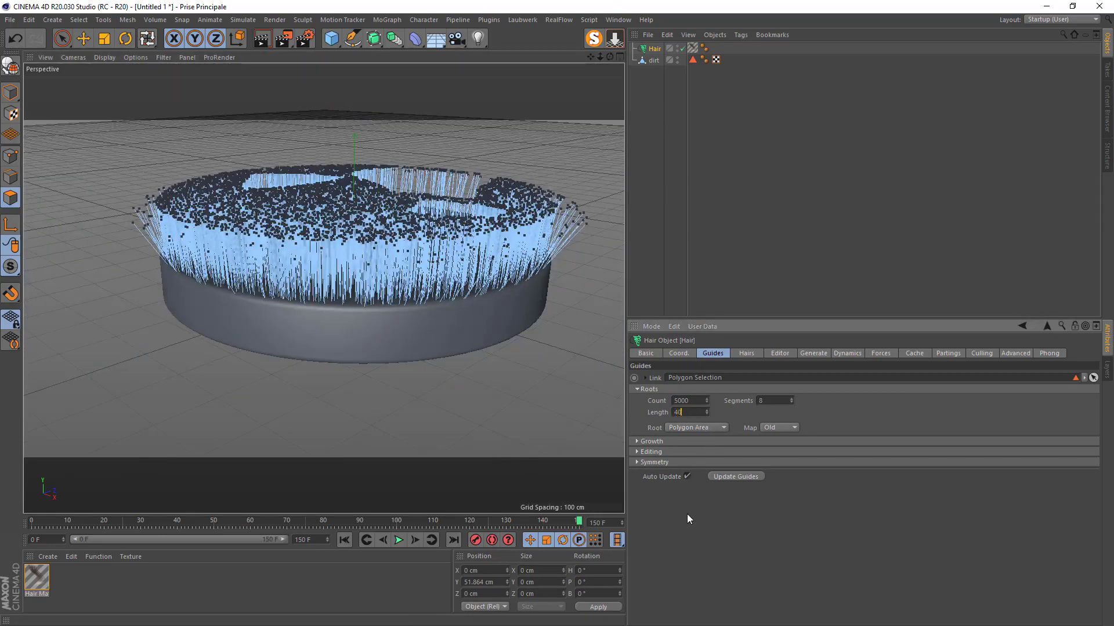
type("0")
key("BackSpace")
key("Return")
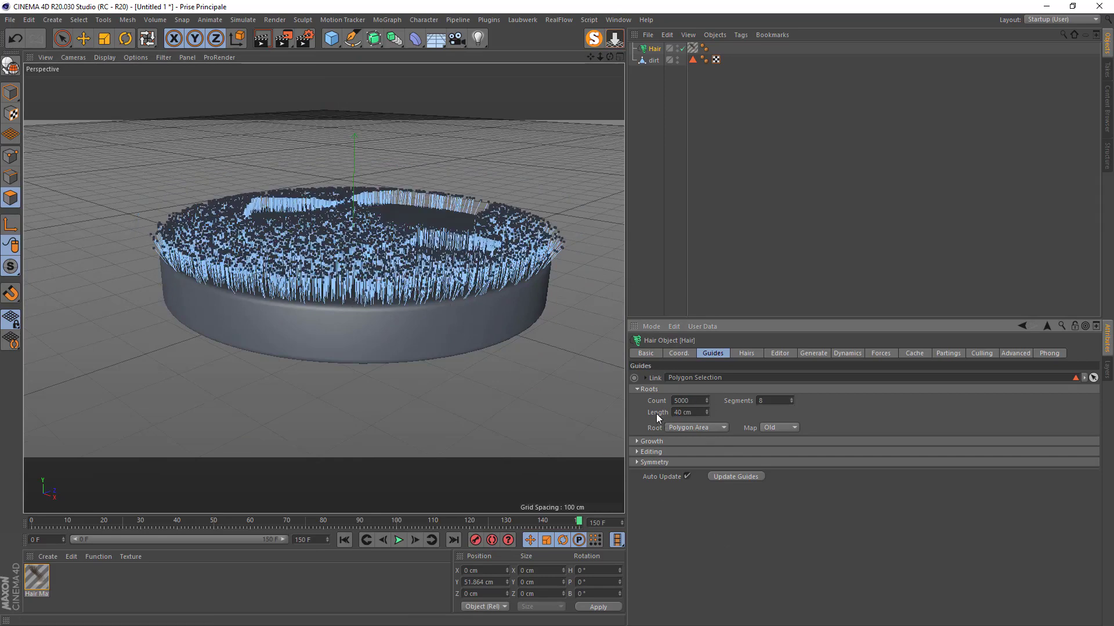
scroll(331, 202, "up", 5)
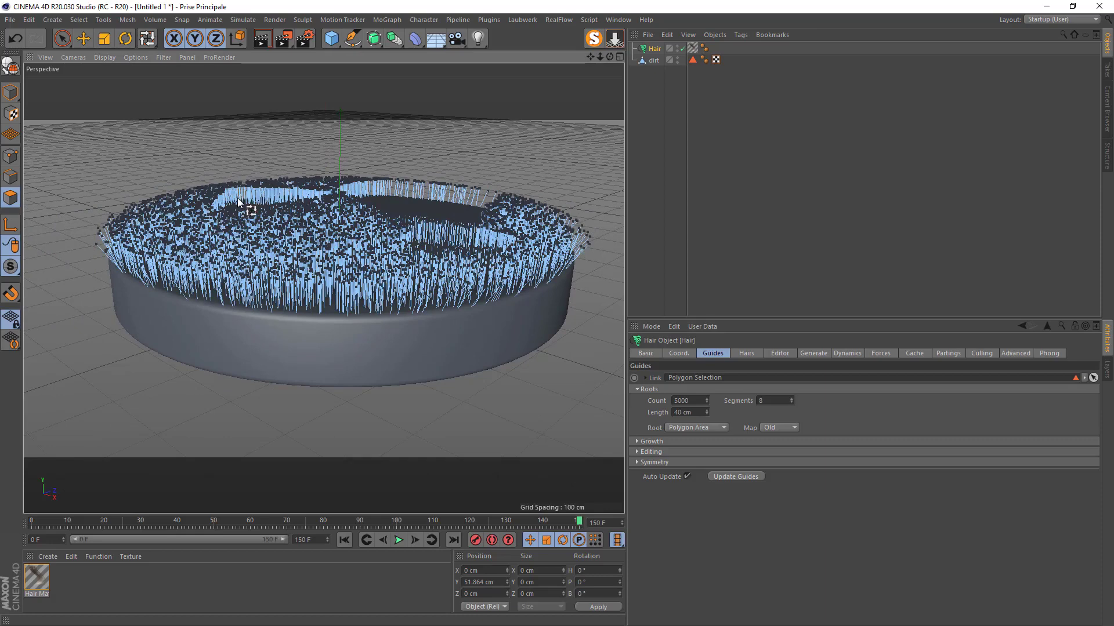
scroll(243, 200, "down", 2)
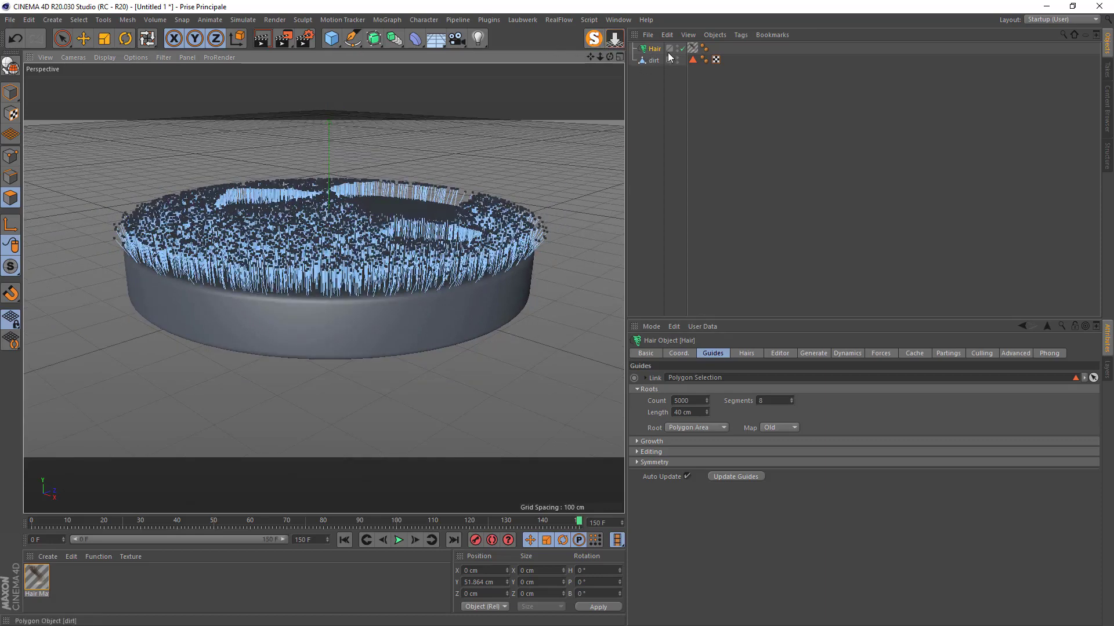
- Turn off solo mode so the tree, rocks and base are shown together with the hair
left_click(591, 44)
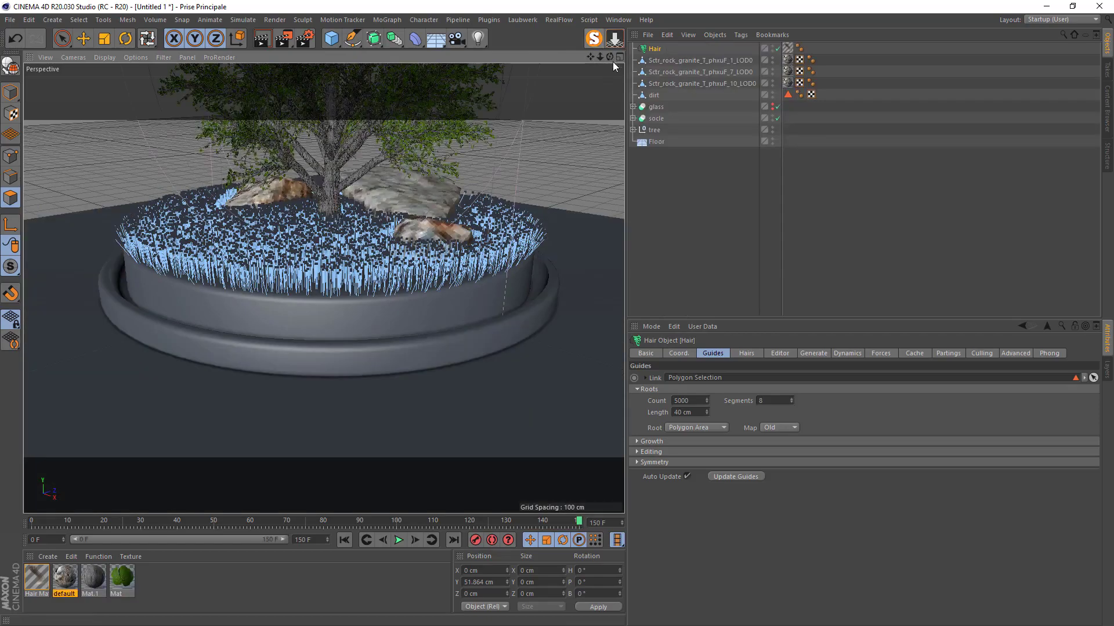
middle_click_drag(341, 193, 359, 307, "alt")
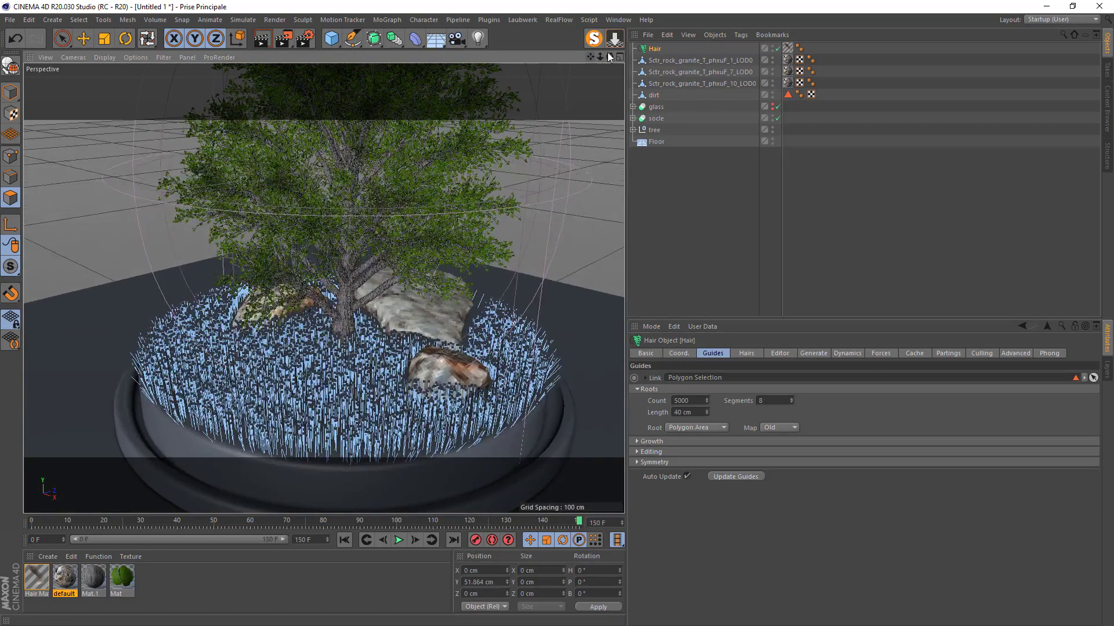
left_click_drag(323, 288, 386, 327, "alt")
left_click_drag(609, 57, 587, 62)
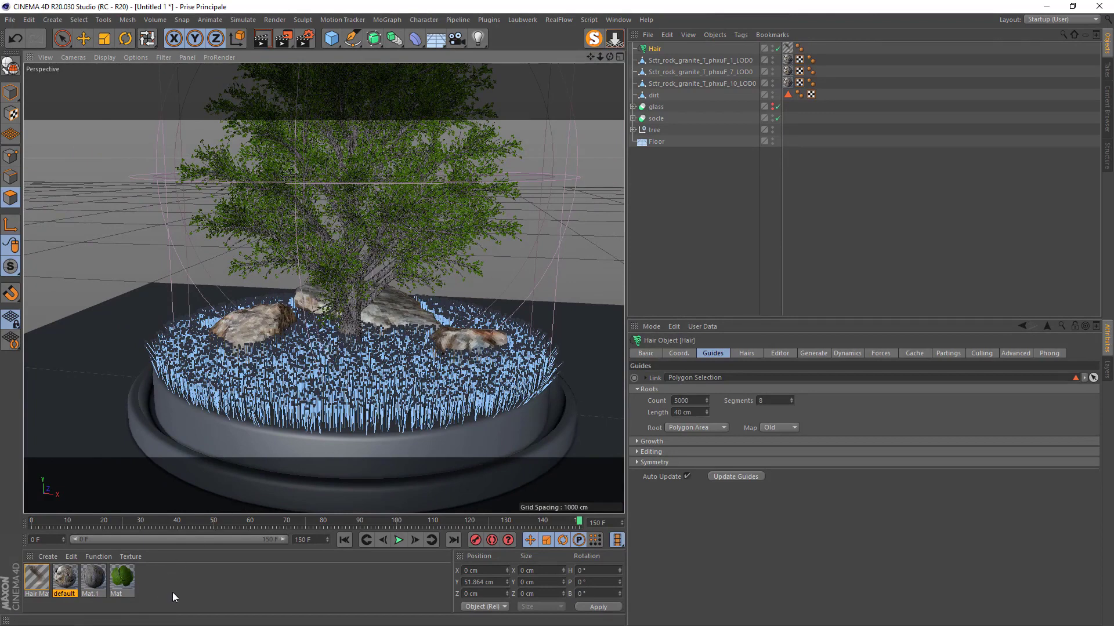
- Create a new material, apply it to the glass object and enable the glass object
double_click(157, 593)
left_click_drag(34, 579, 654, 109)
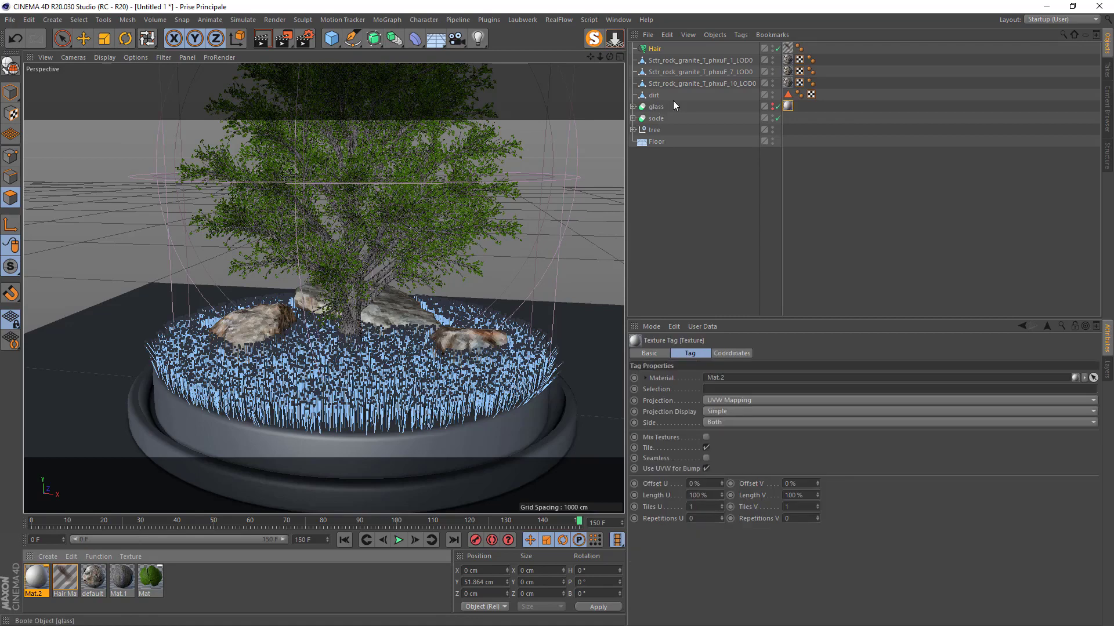
left_click(776, 107)
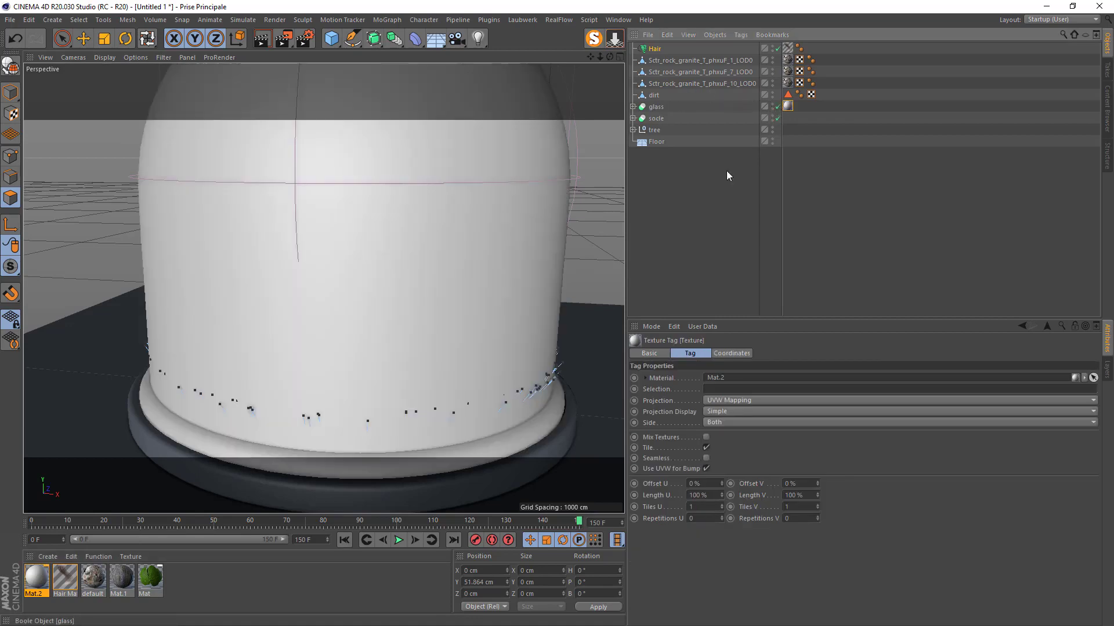
- Open the new glass material for editing and disable its Color channel
double_click(44, 583)
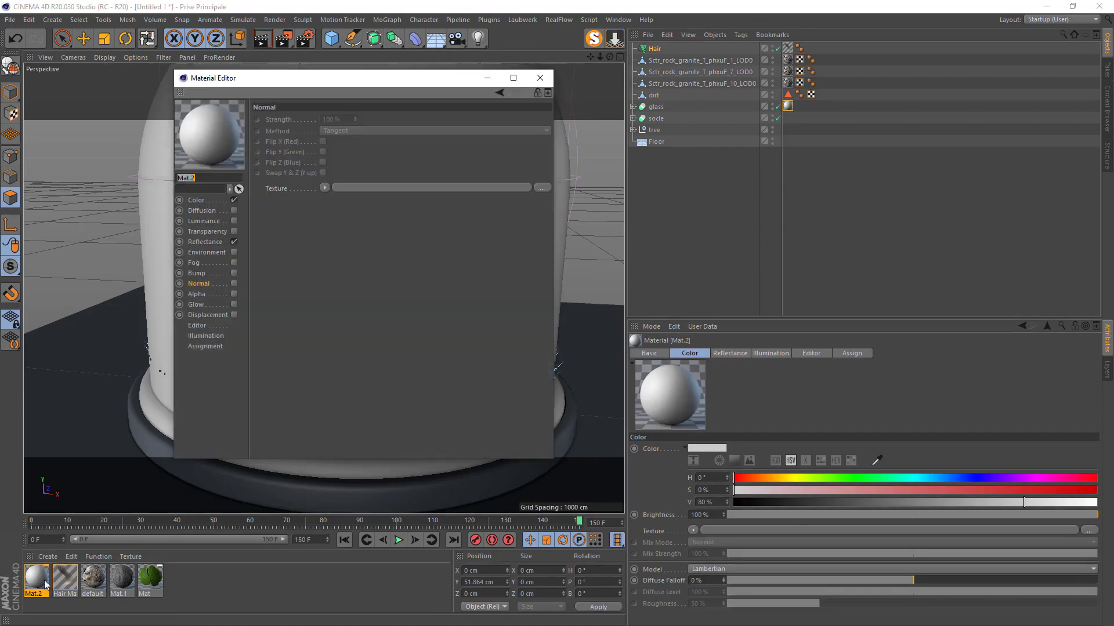
left_click(212, 200)
left_click(234, 200)
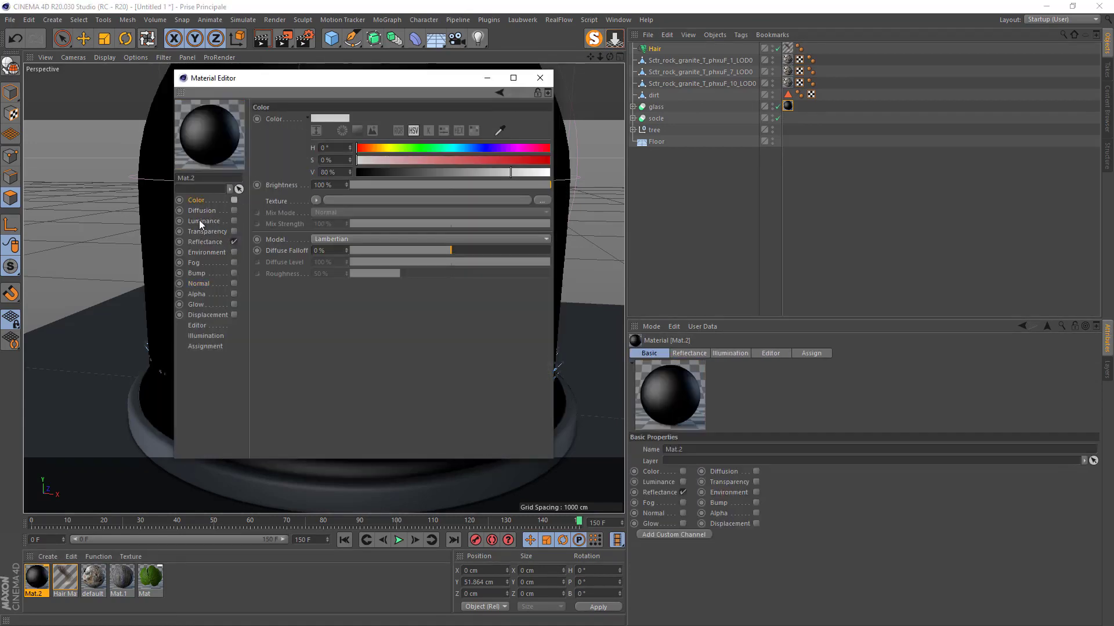
left_click(202, 242)
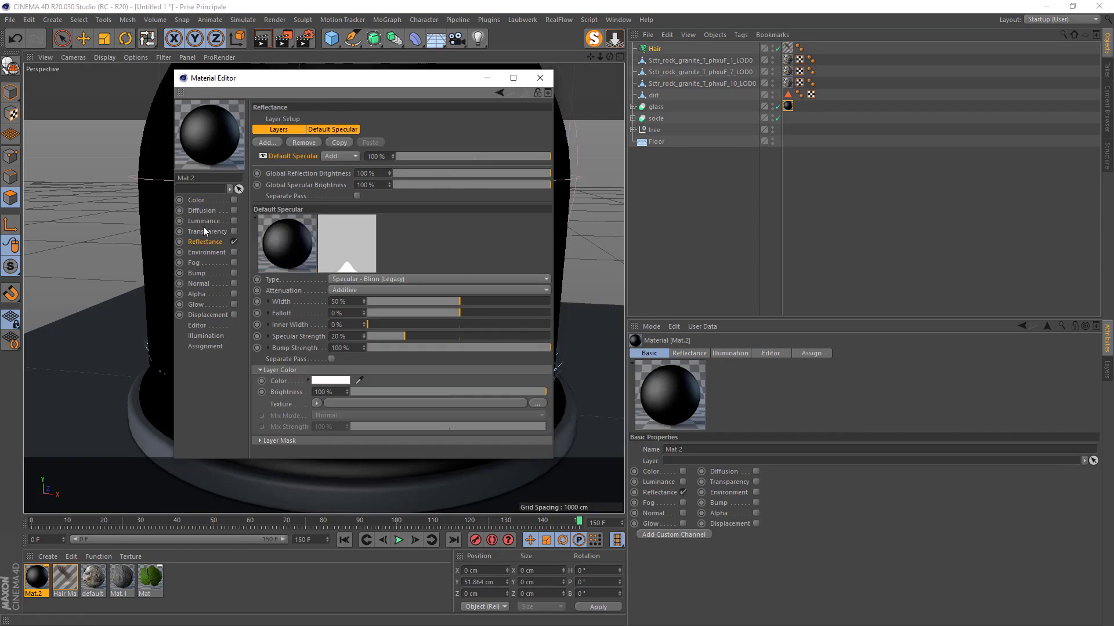
- Enable Transparency on the glass material with a refraction of 1.6 and render the perspective view
left_click(202, 231)
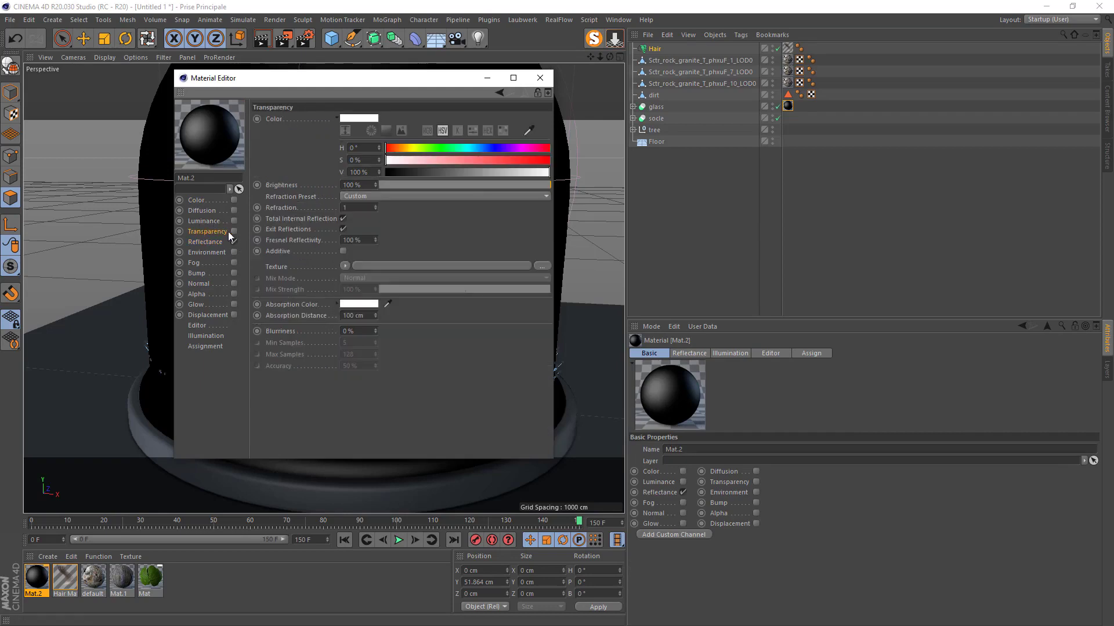
left_click(361, 207)
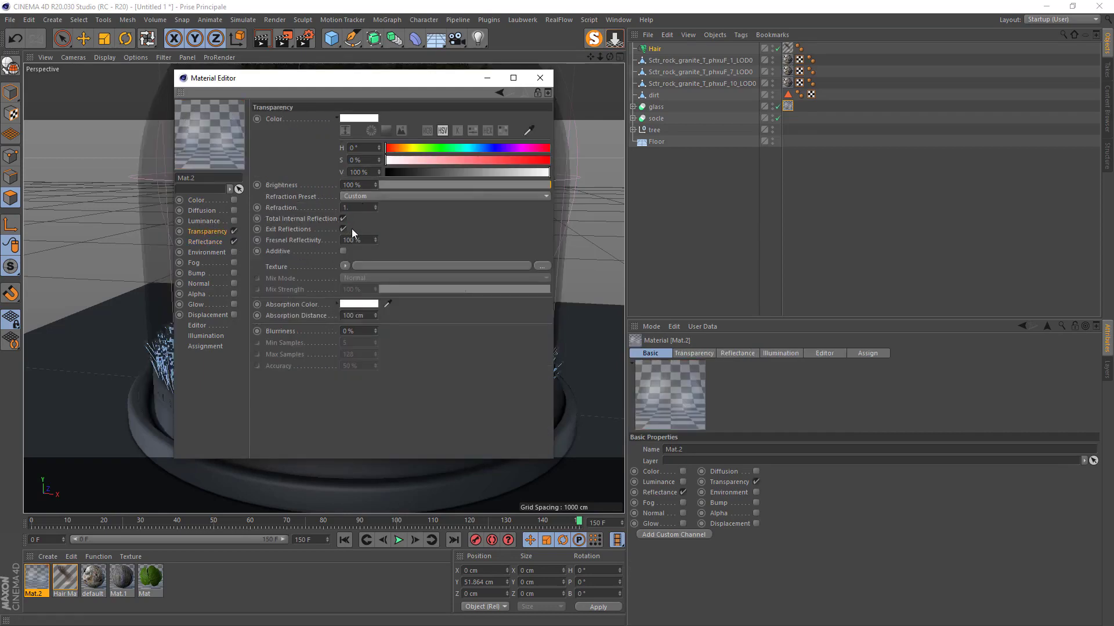
type(".57")
key("Return")
type(".6")
key("Return")
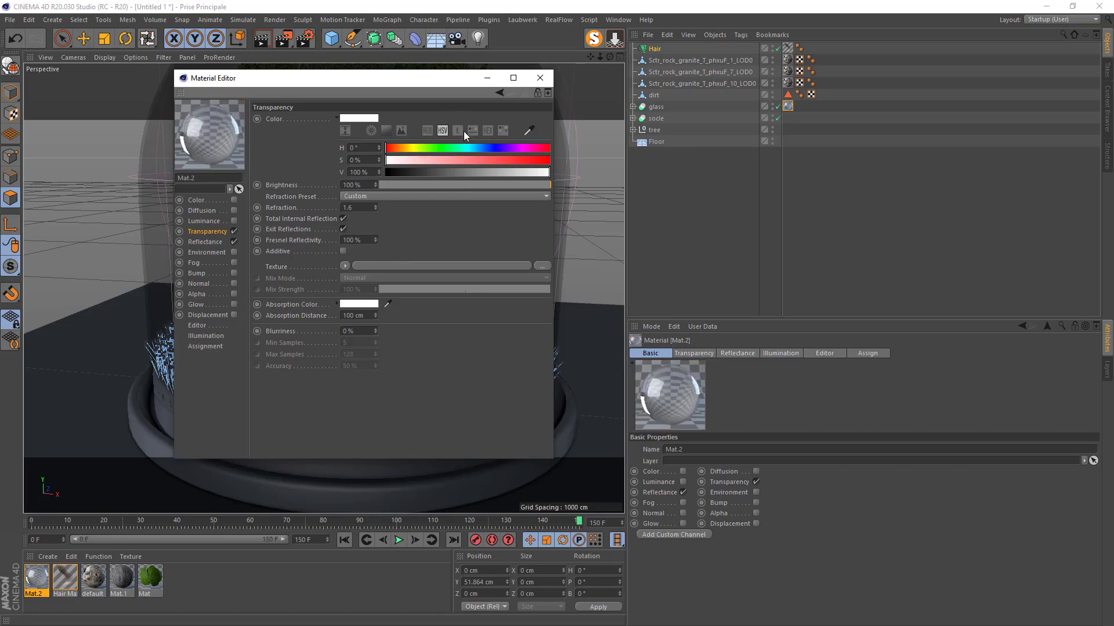
left_click_drag(436, 82, 879, 228)
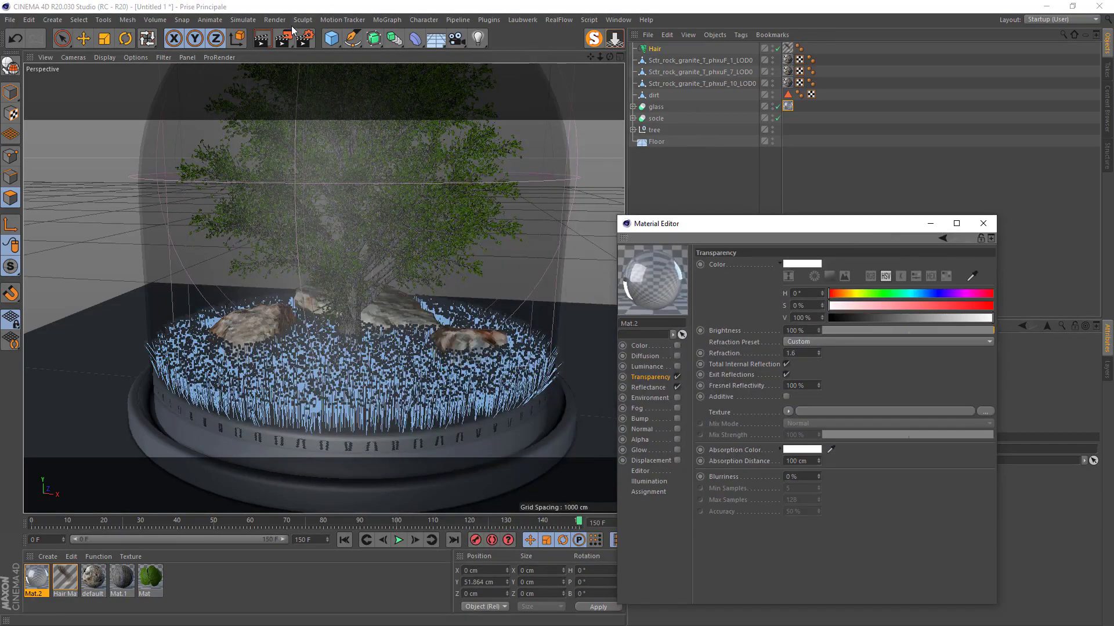
left_click(261, 38)
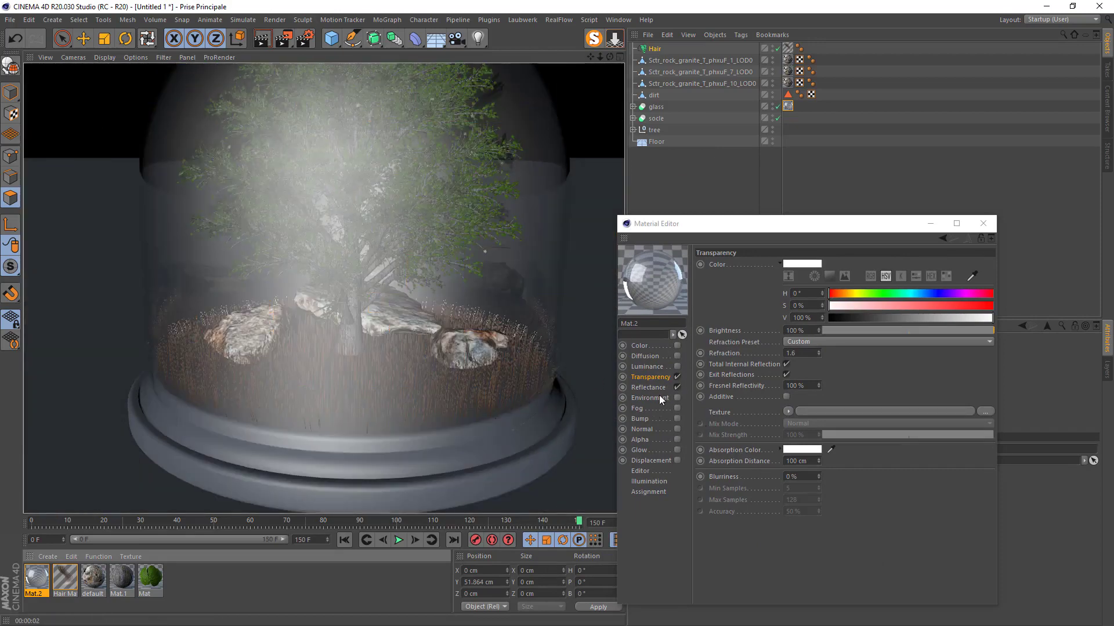
- Add a GGX reflection layer to the glass material's Reflectance channel
left_click(646, 388)
left_click_drag(722, 225, 508, 134)
left_click(496, 197)
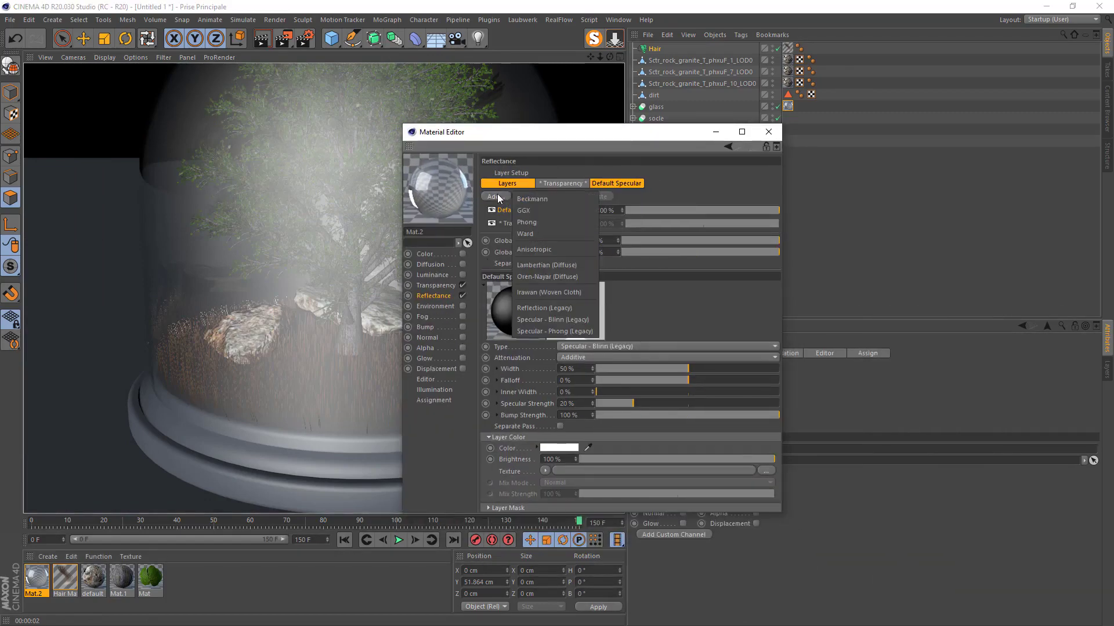
left_click(520, 210)
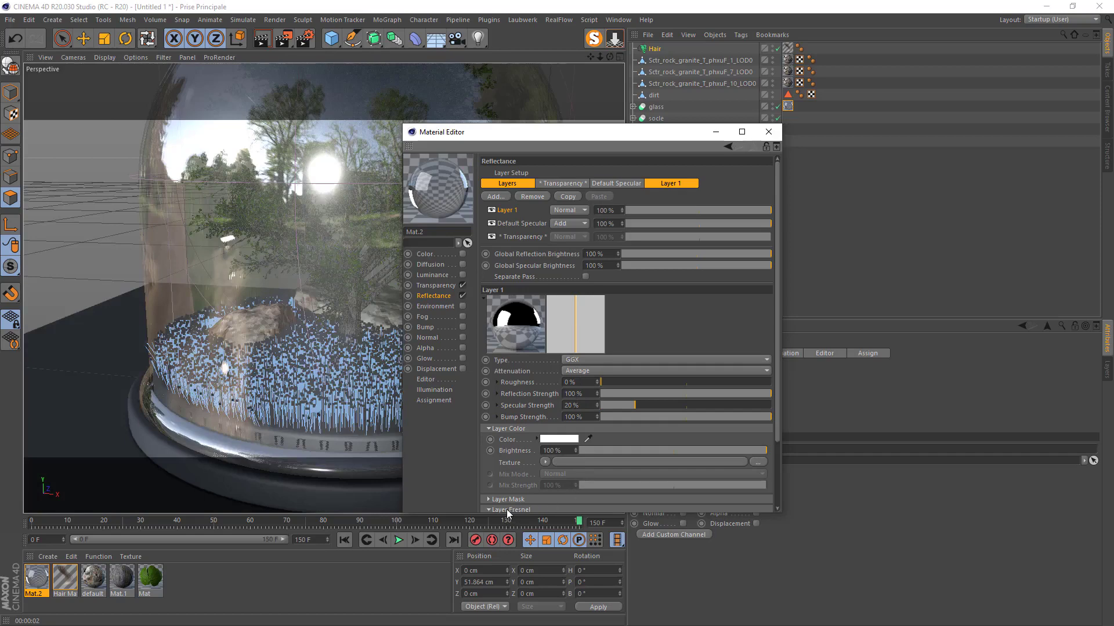
- Set the GGX layer's Fresnel to Dielectric and close the glass material's editor
left_click(507, 510)
left_click(545, 441)
left_click(558, 461)
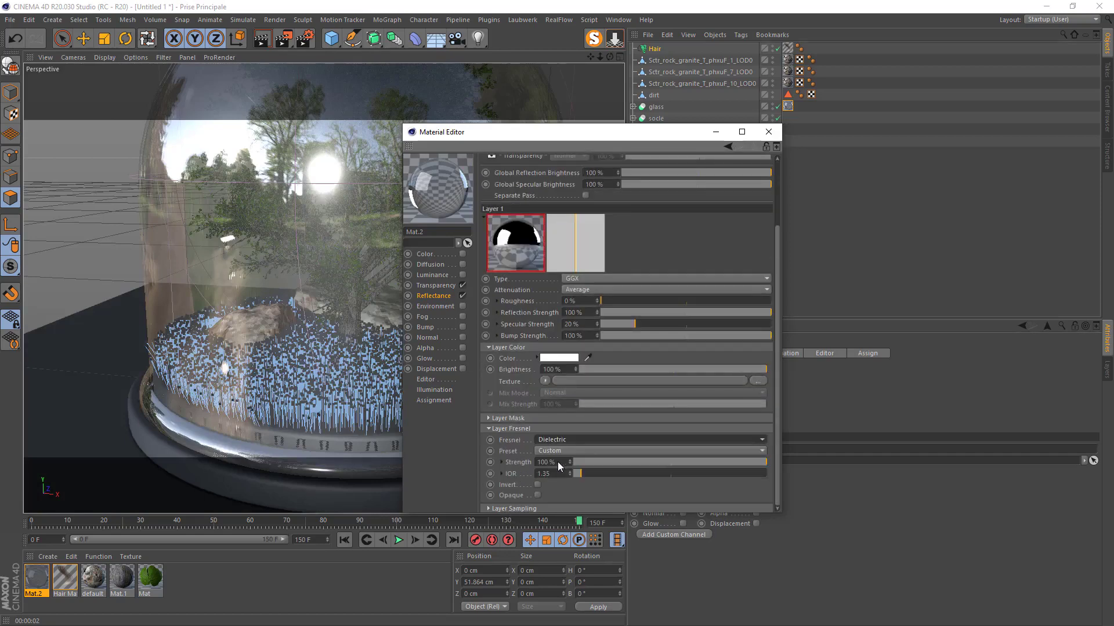
left_click_drag(503, 139, 676, 185)
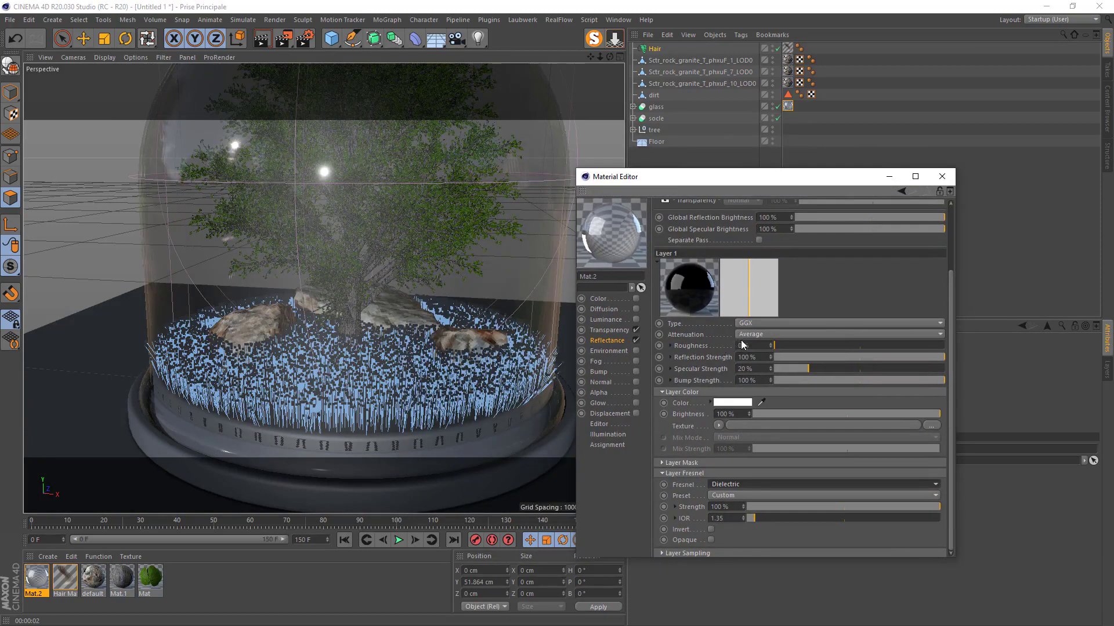
left_click(942, 176)
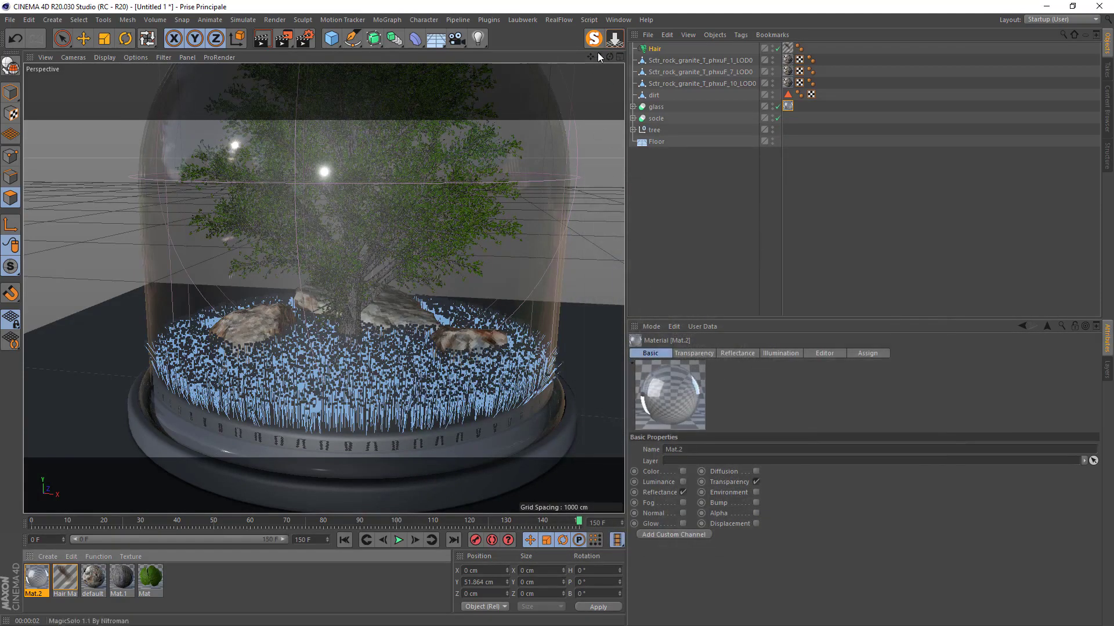
- Frame the whole dome, add a camera, look through it and set its focal length to 50 mm
left_click_drag(600, 57, 528, 57)
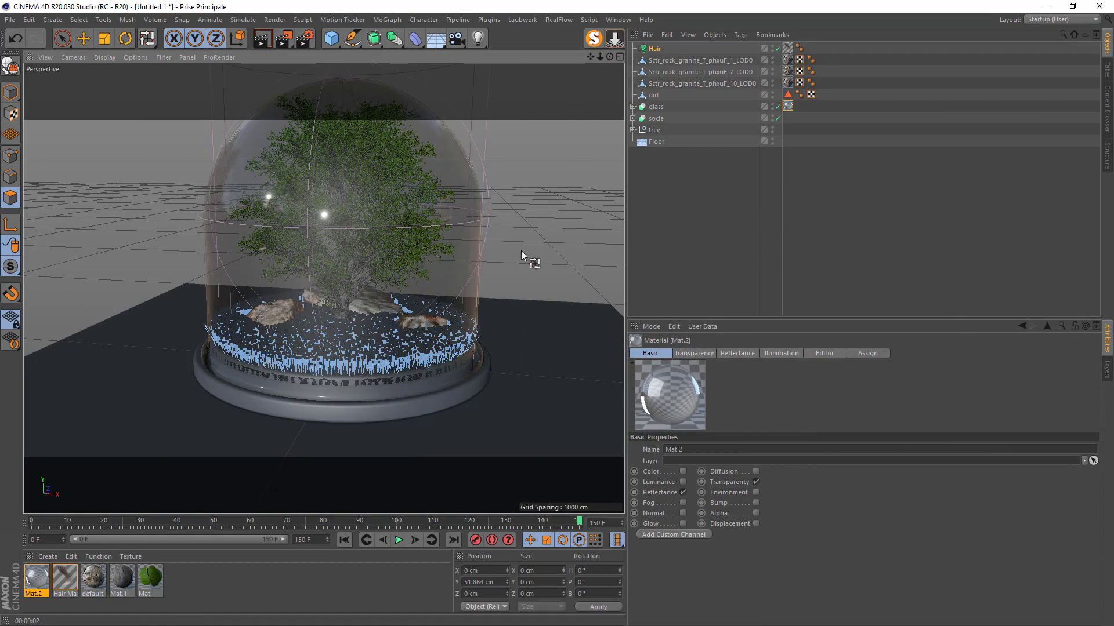
left_click(457, 39)
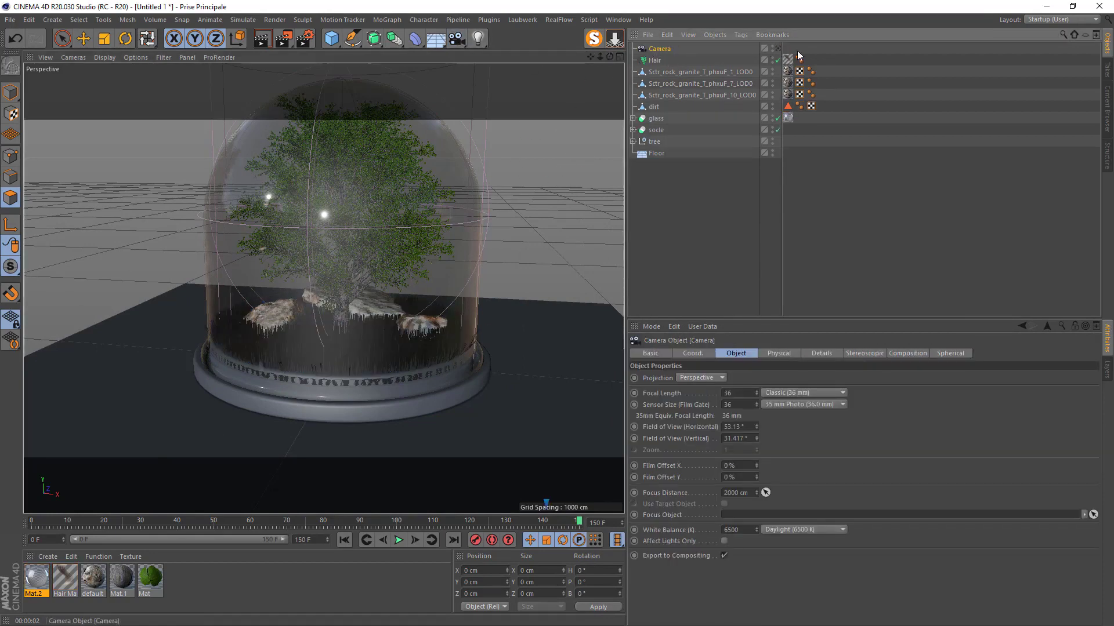
left_click(728, 393)
type("50")
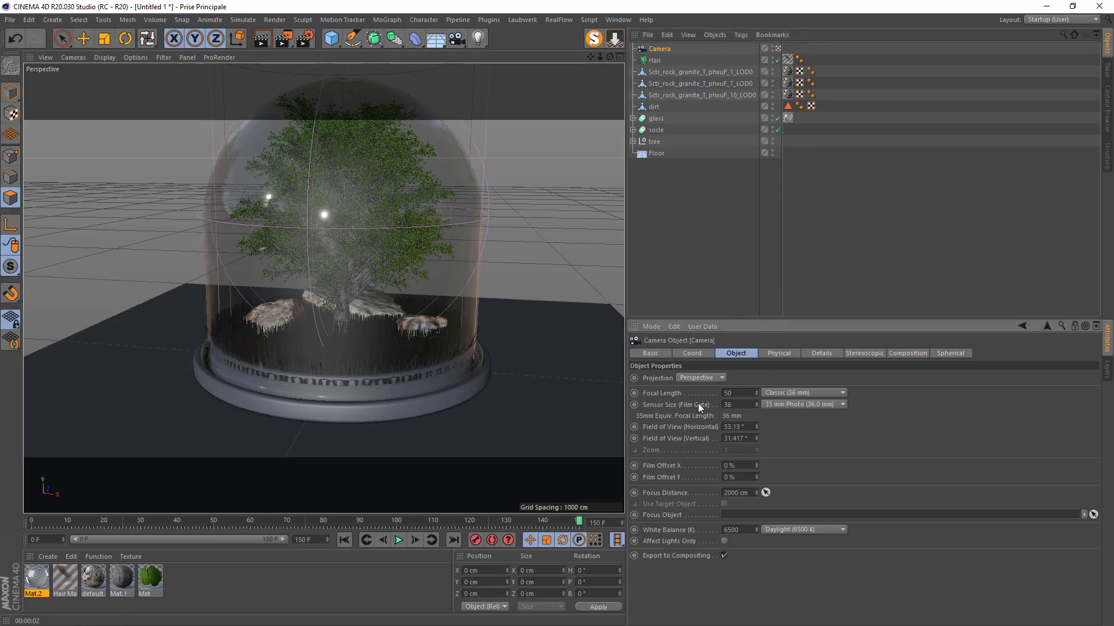
key("Return")
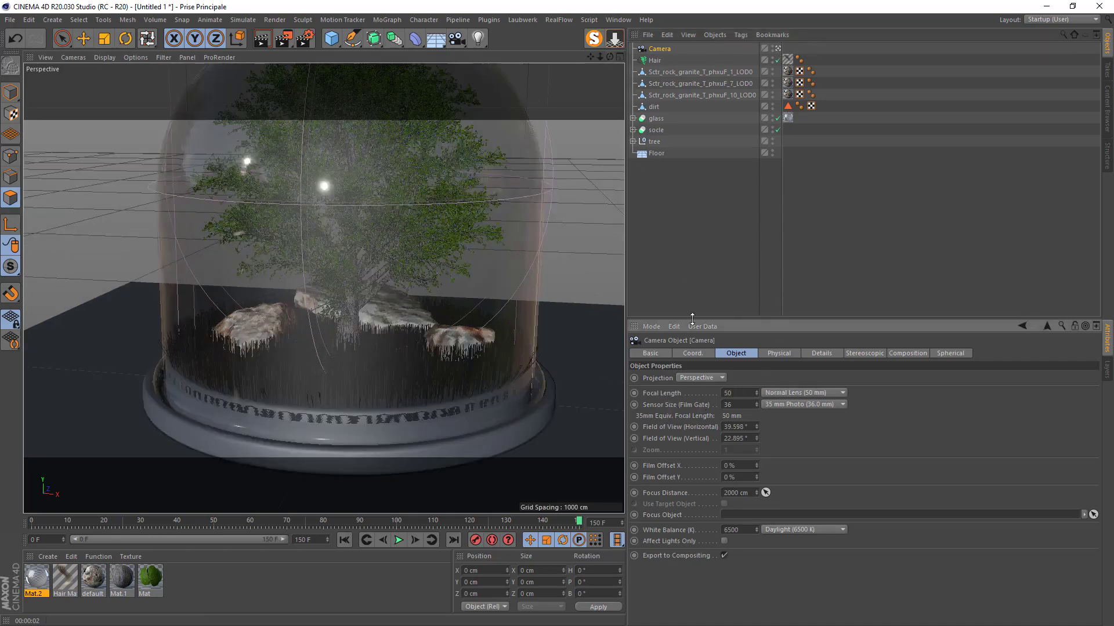
- Reset the camera's X position and heading to 0 and set its pitch rotation to -20°
left_click(691, 353)
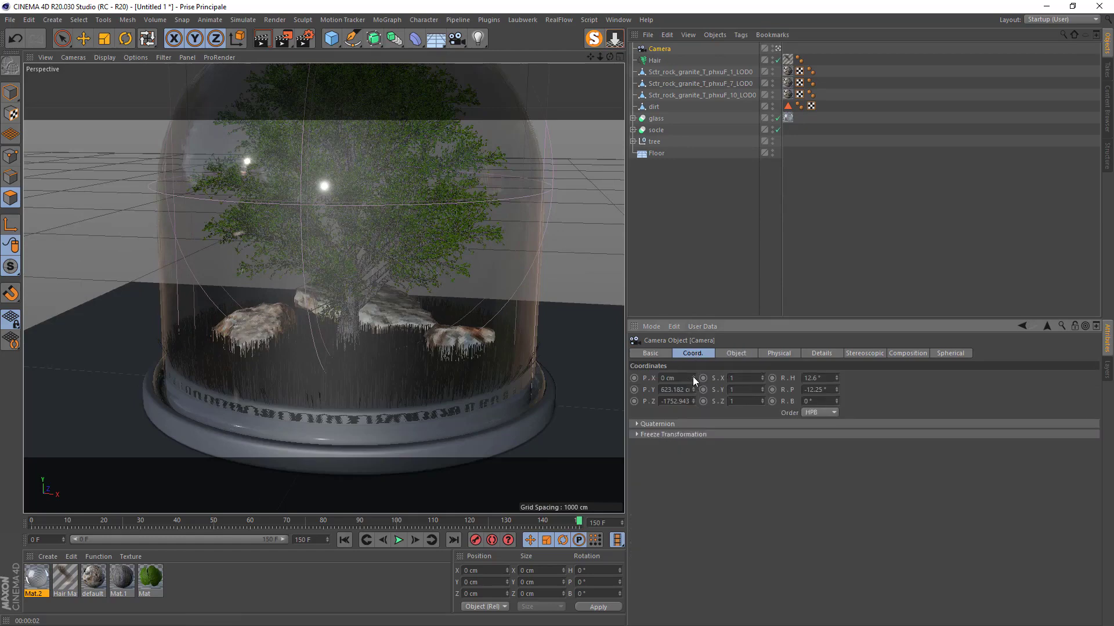
right_click(693, 377)
right_click(836, 378)
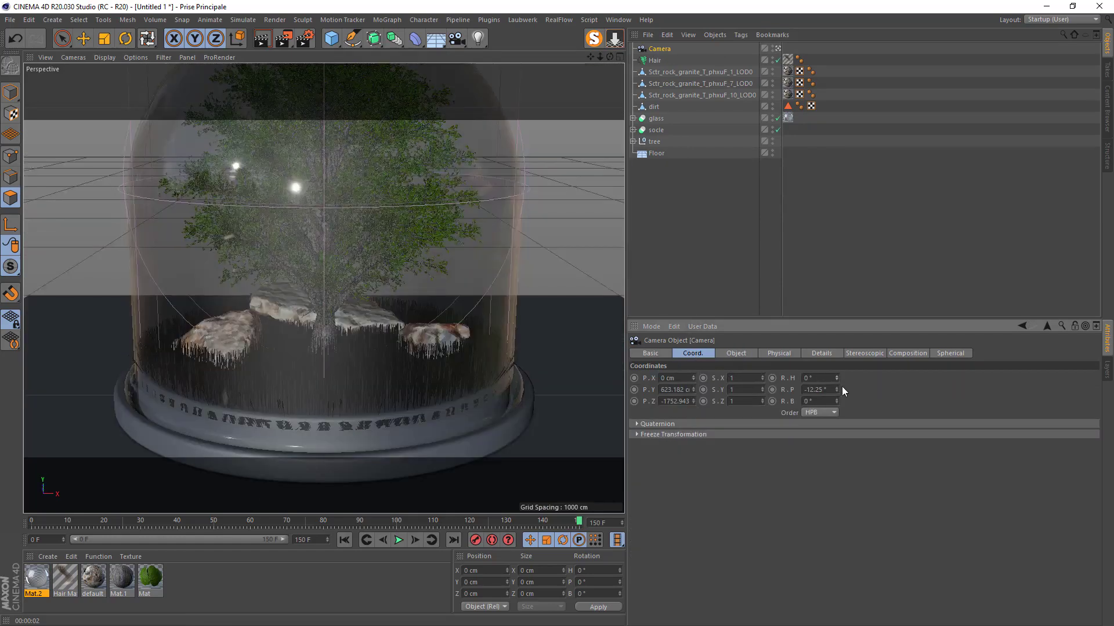
left_click(815, 390)
type("-20")
key("Return")
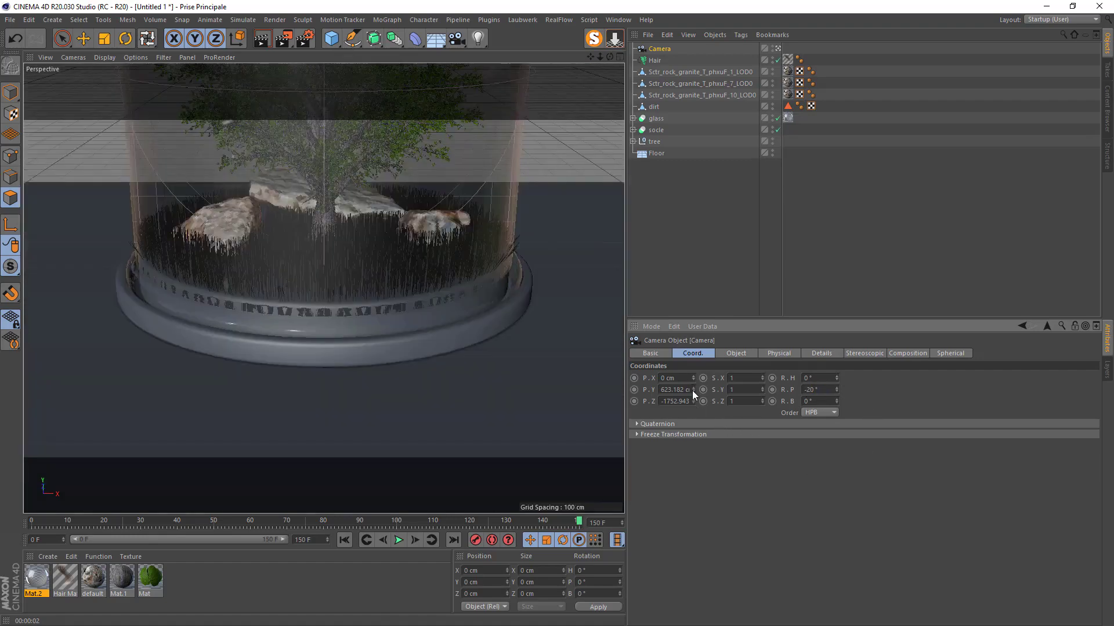
- Raise and pull back the camera to about Y 1299 cm and Z -2645 cm to frame the dome, and give it a Protection tag
left_click_drag(693, 390, 565, 412)
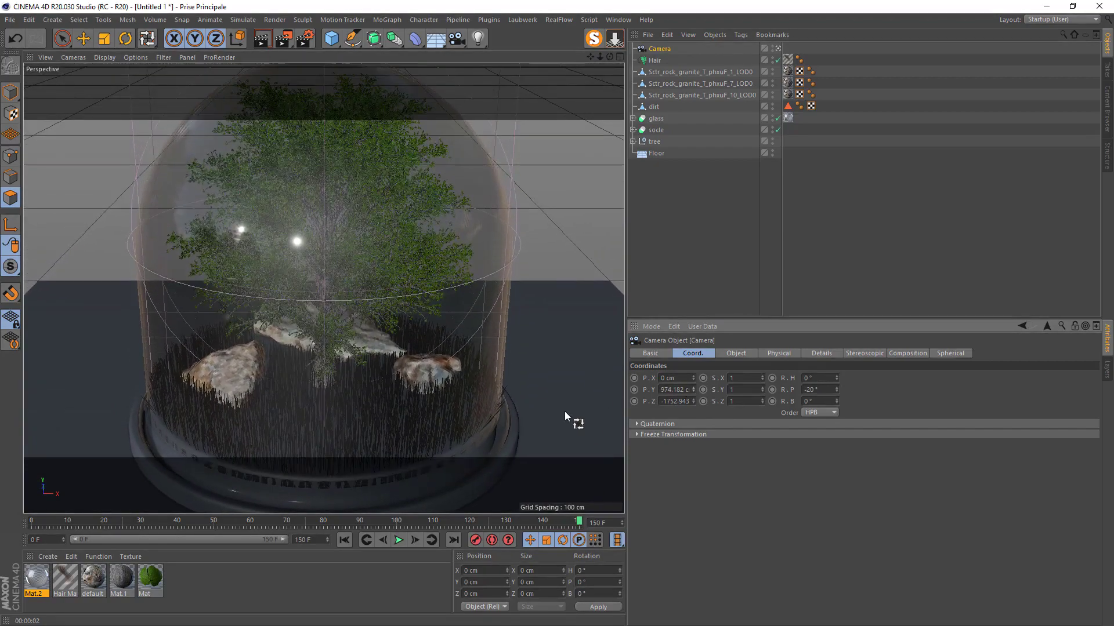
left_click_drag(600, 56, 531, 61)
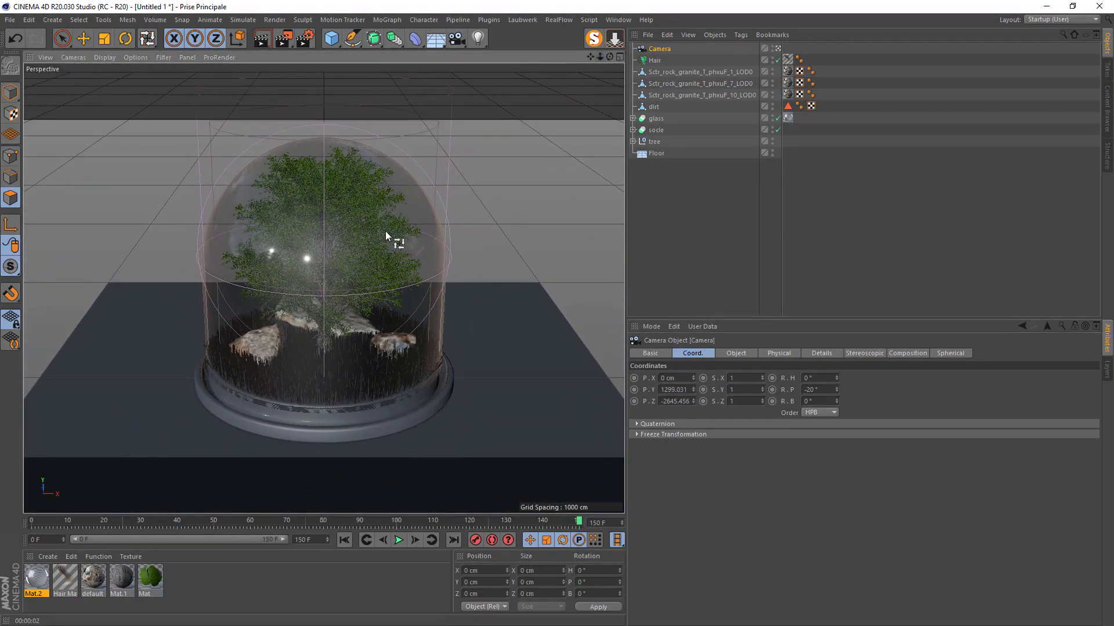
right_click(653, 51)
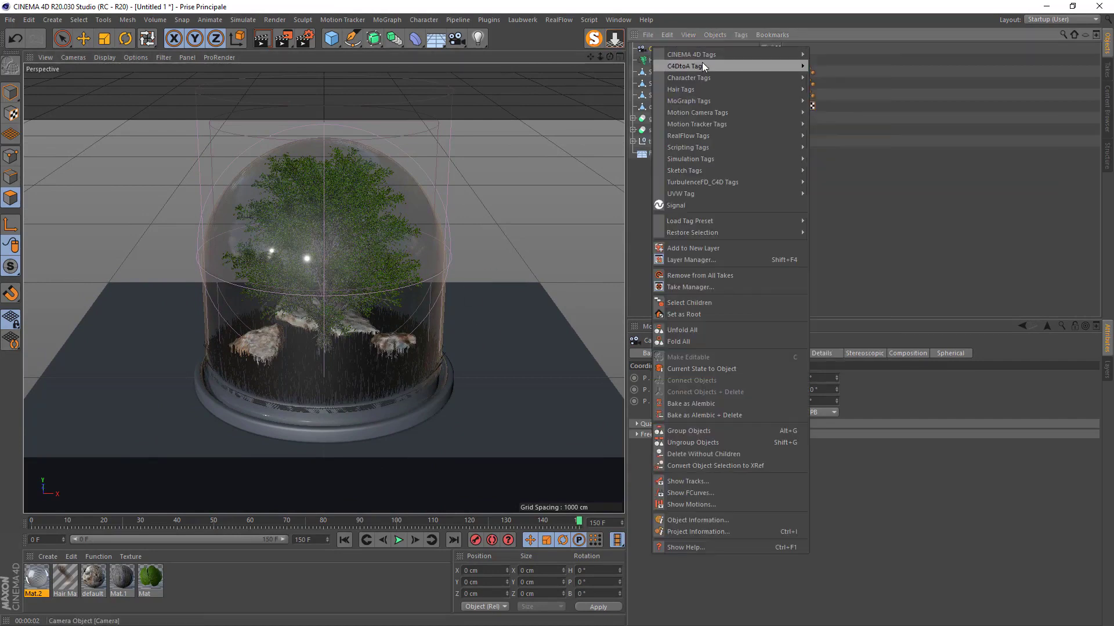
mouse_move(698, 55)
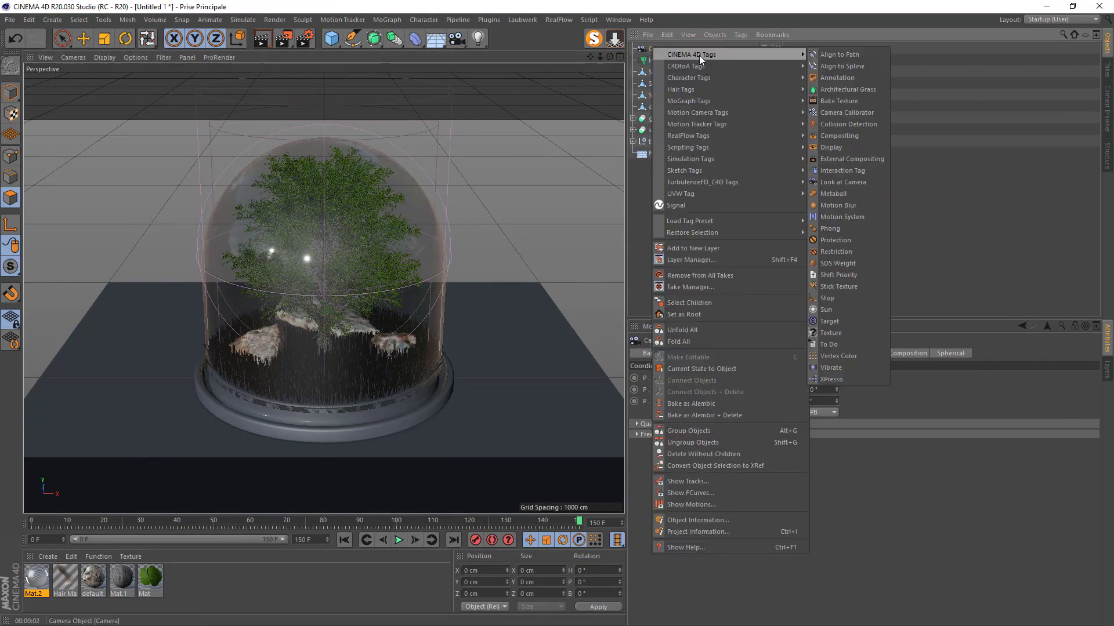
left_click(823, 239)
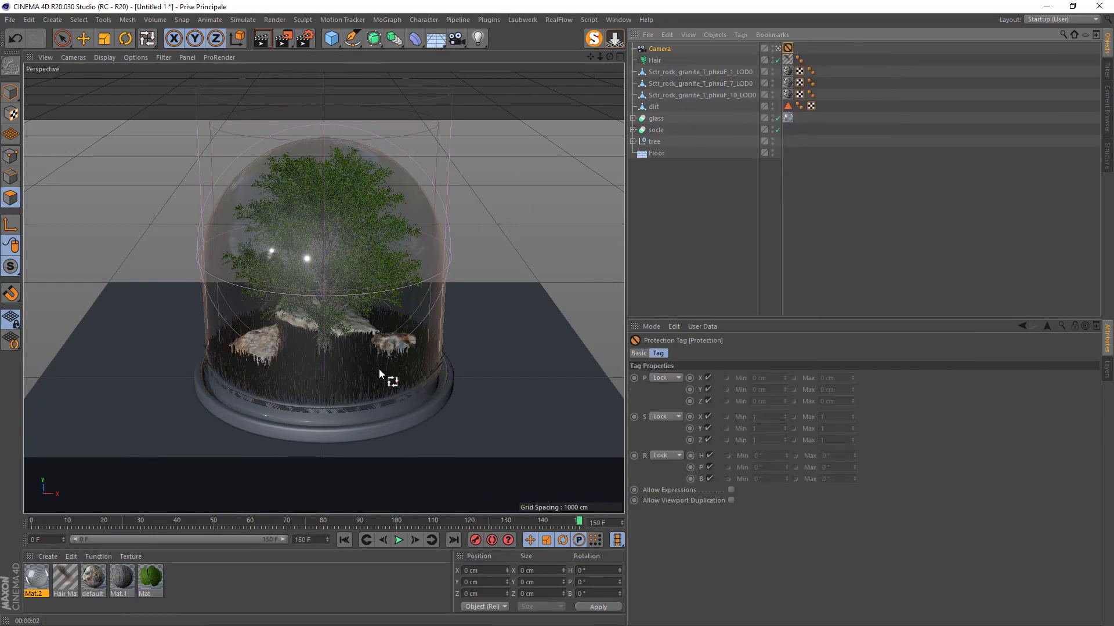
- Render a preview of the camera view, and leave the camera to inspect the dome's base up close
key("ctrl+r")
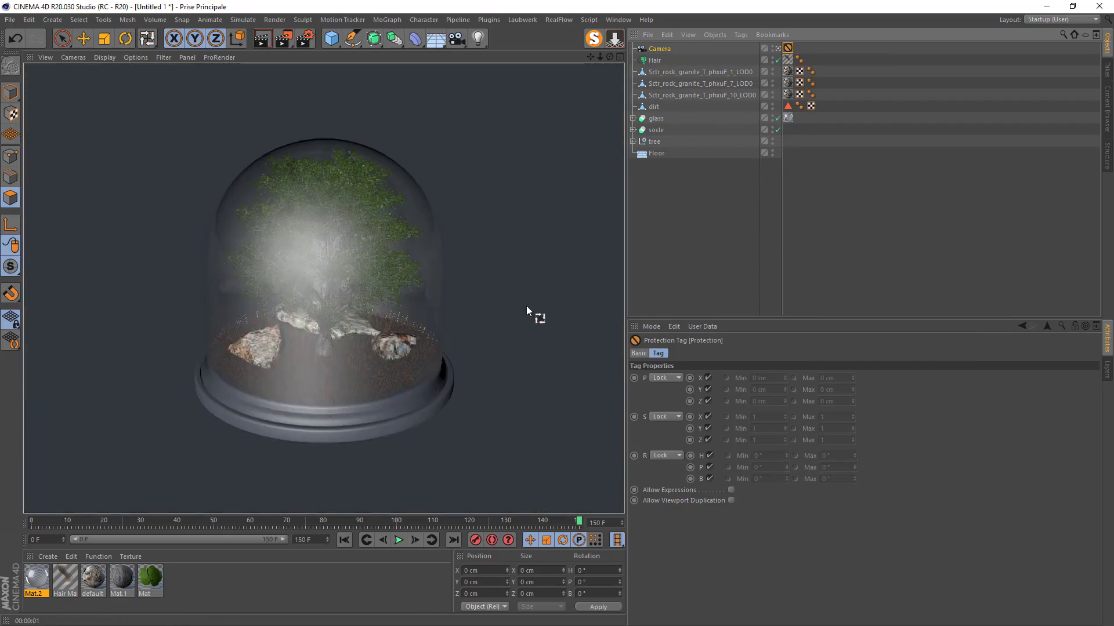
left_click(266, 426)
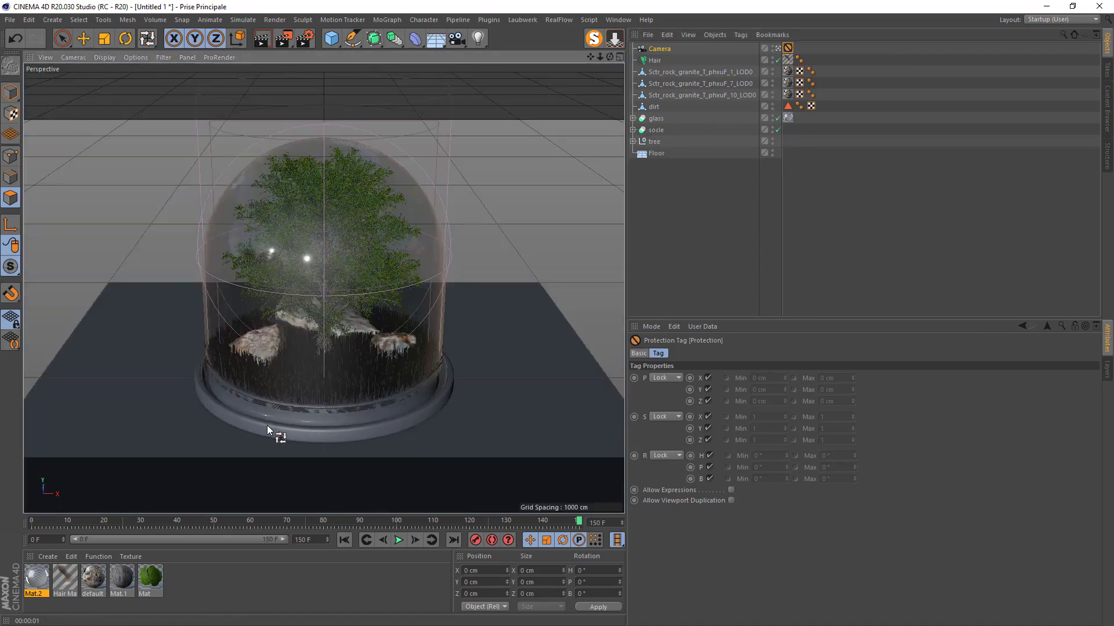
left_click(778, 49)
scroll(257, 461, "up", 9)
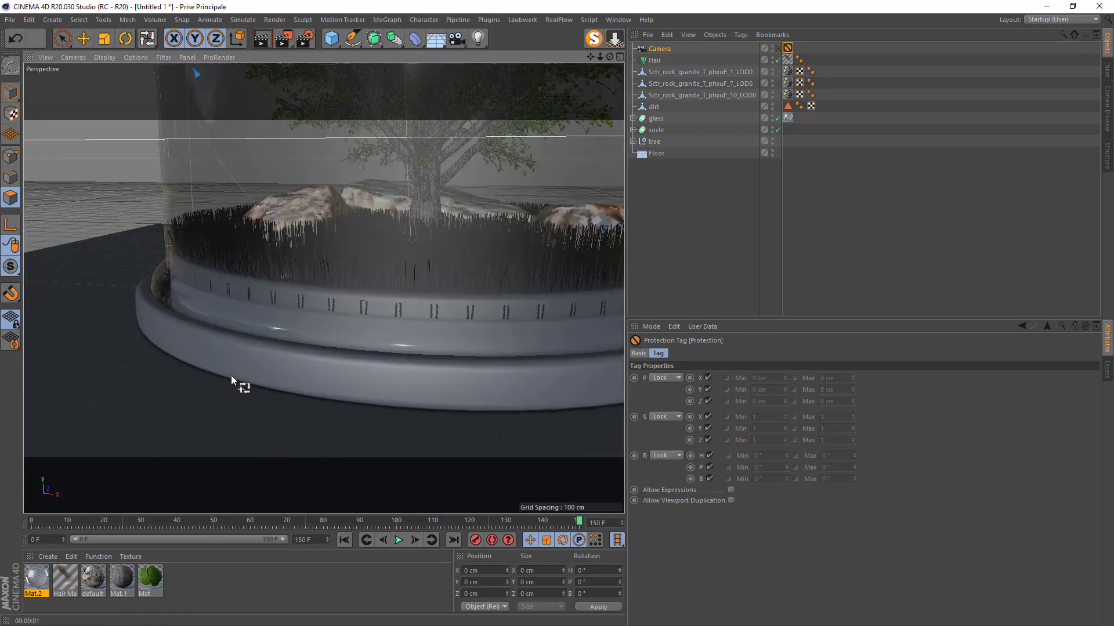
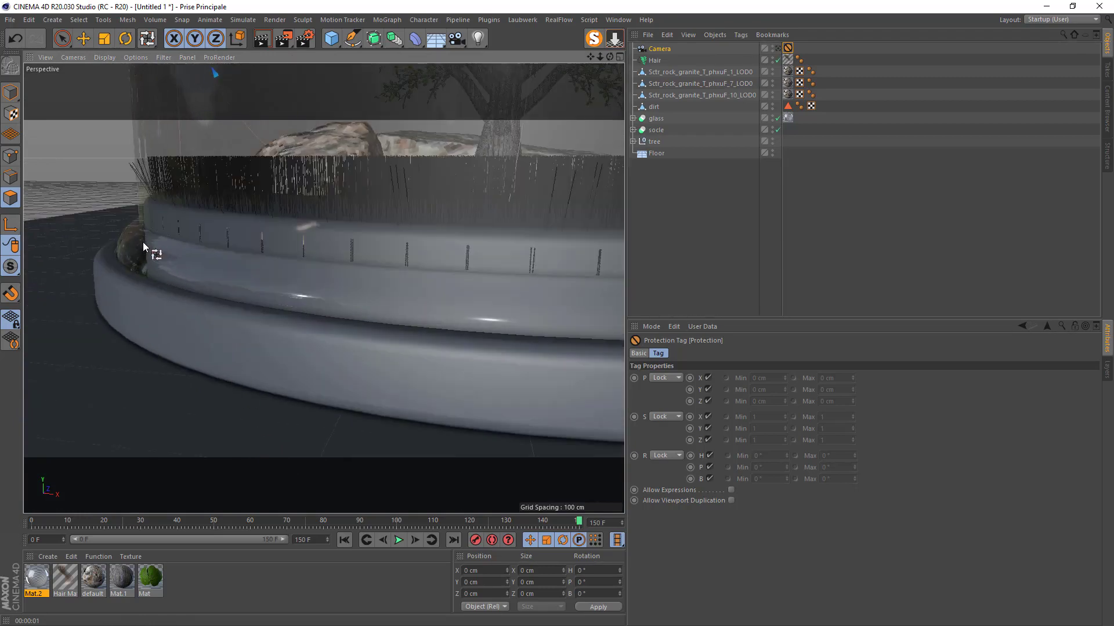
- Move the glass material tag from the glass Boole to its Cloth Surface child and rename that child glass
left_click(632, 118)
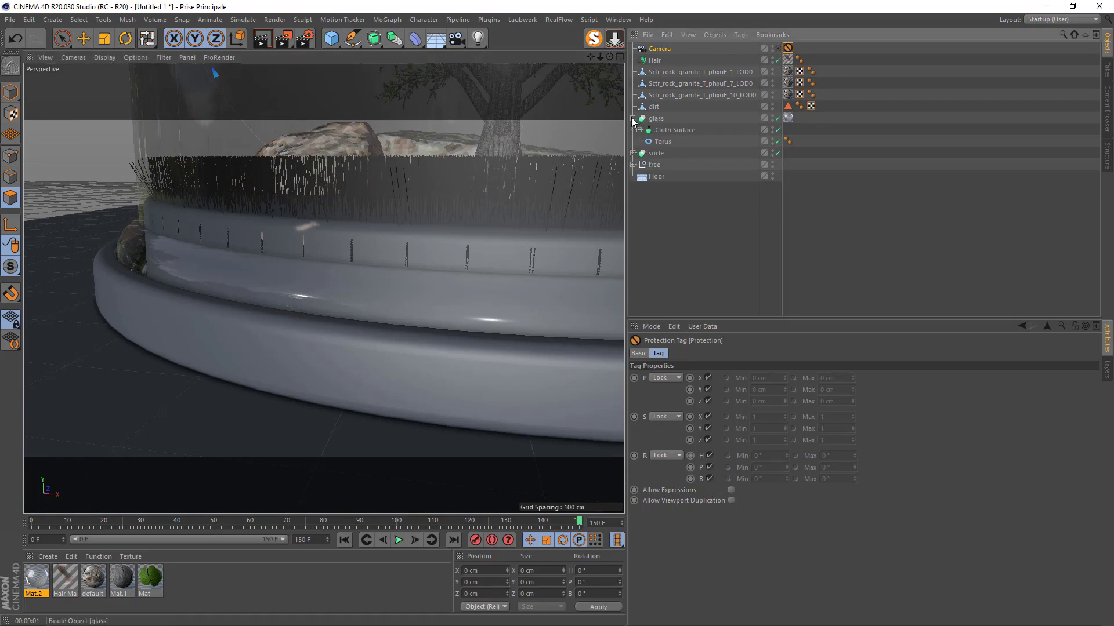
left_click_drag(801, 135, 793, 128)
double_click(676, 130)
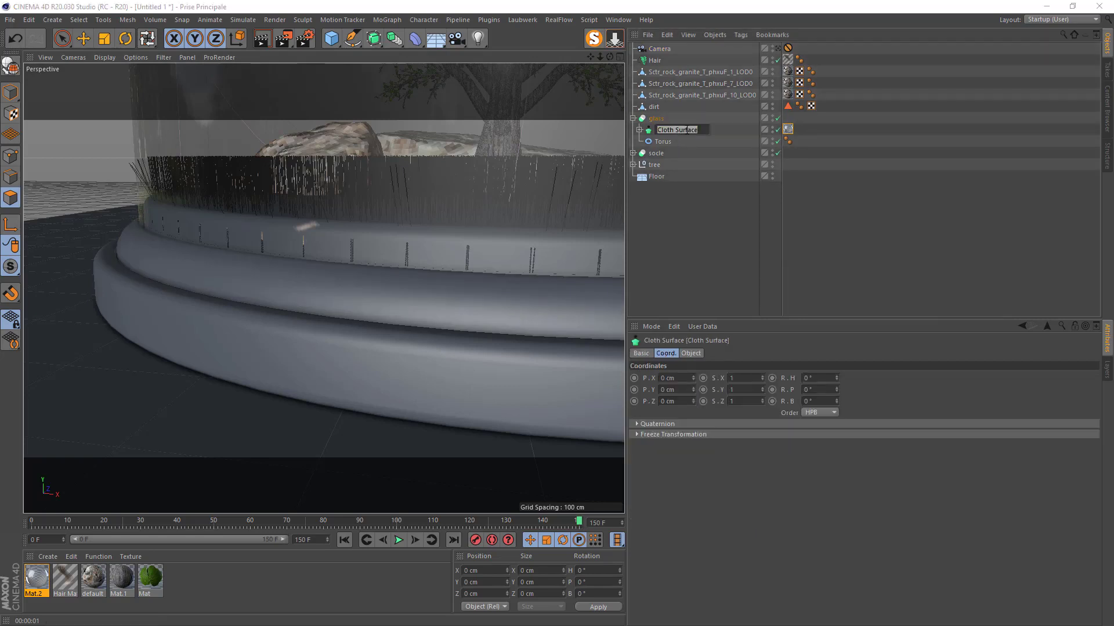
type("glass")
key("Return")
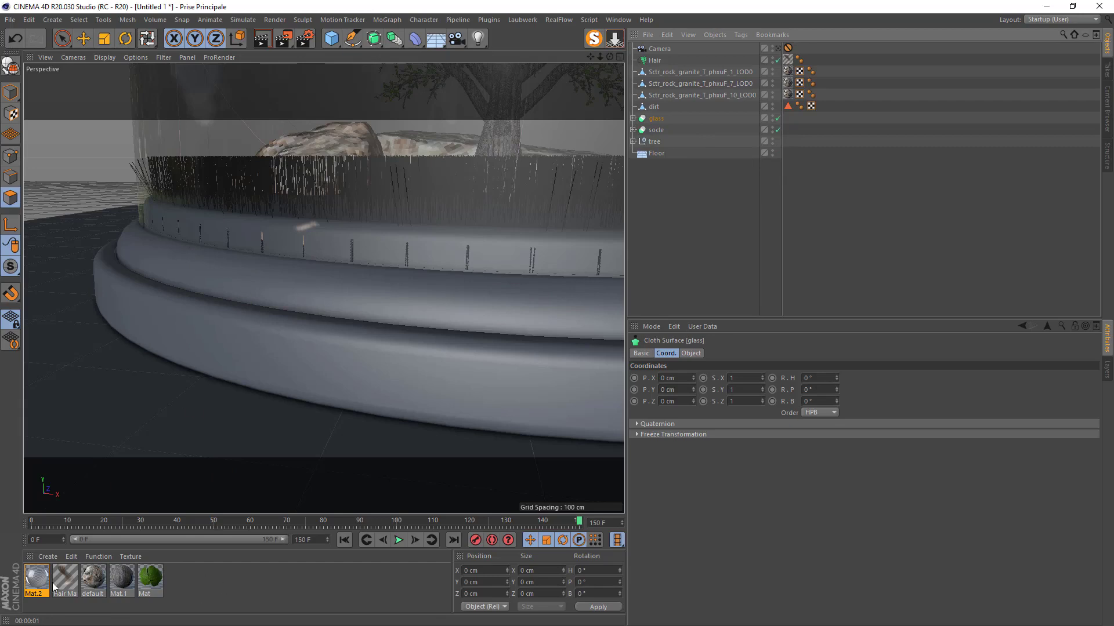
- Create a new material and apply it to the Torus inside the glass Boole and to the socle
double_click(207, 589)
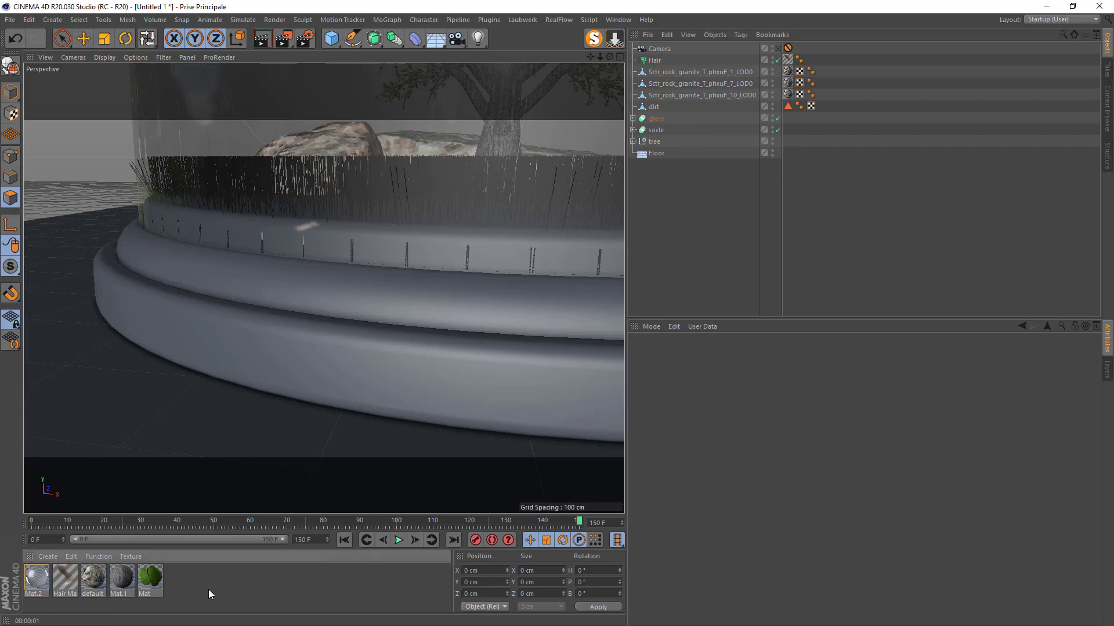
left_click_drag(30, 576, 156, 506)
left_click(633, 118)
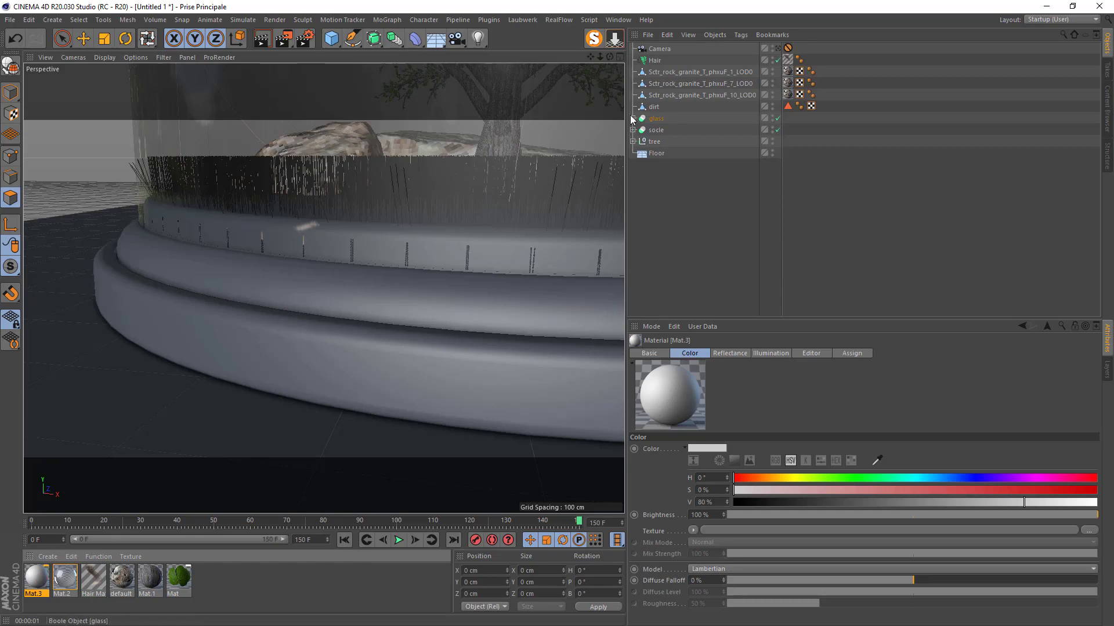
left_click(662, 142)
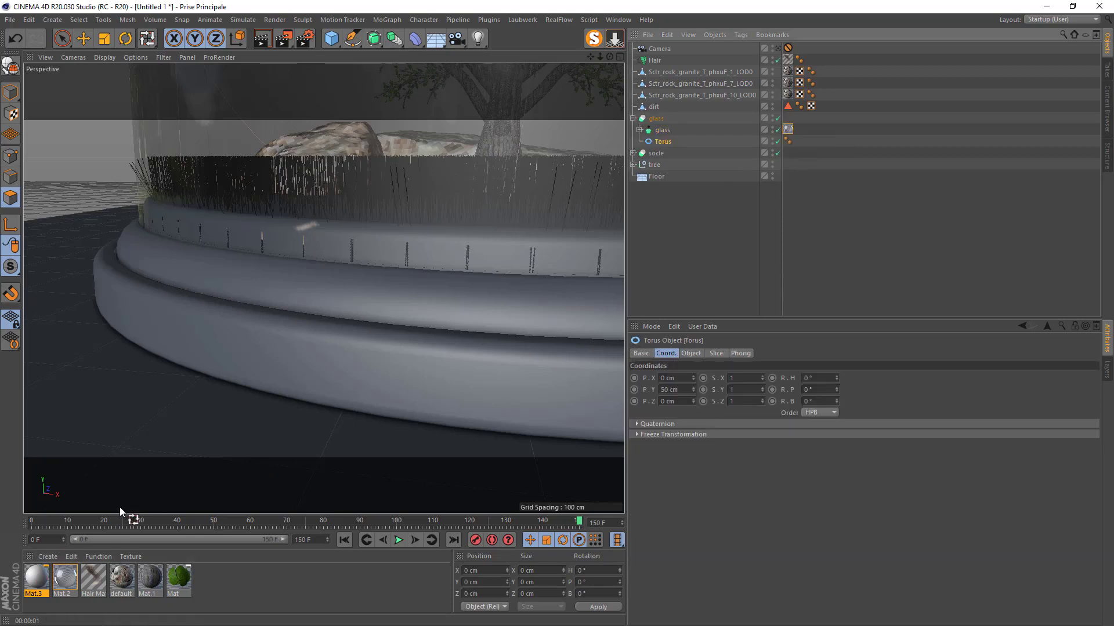
left_click_drag(41, 583, 660, 145)
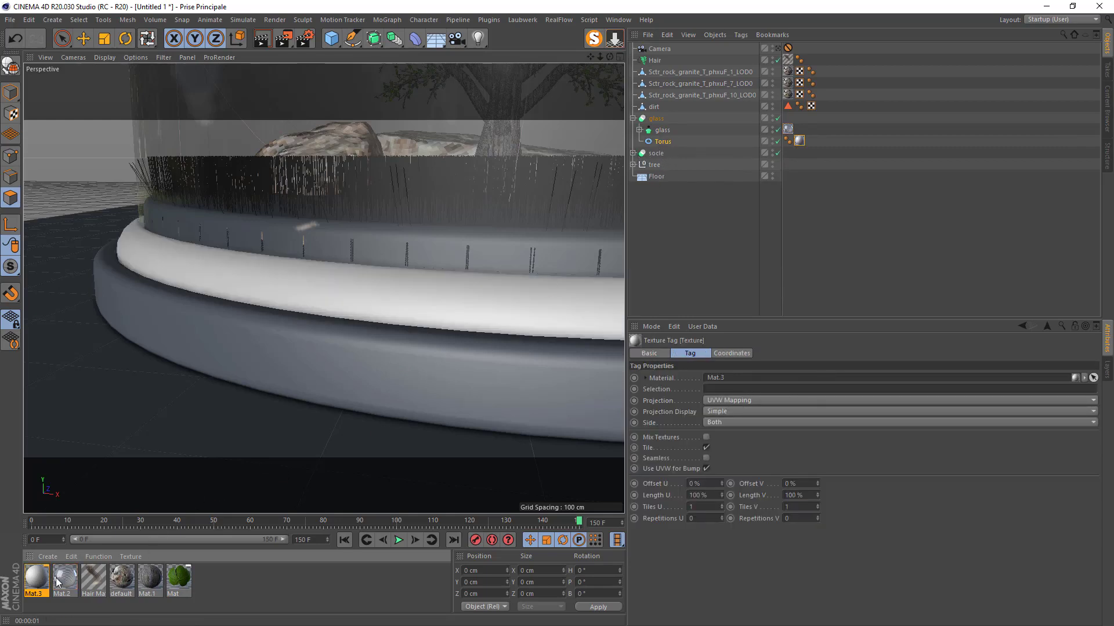
left_click_drag(46, 583, 656, 153)
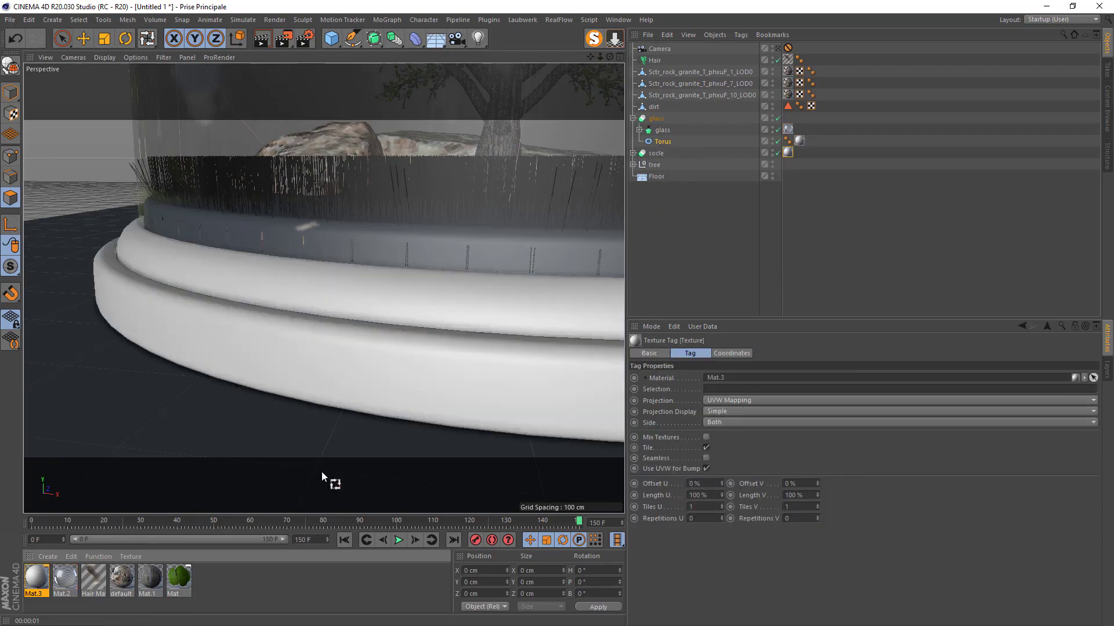
- Rename the transparent material to glass and the new base material to wood
double_click(65, 594)
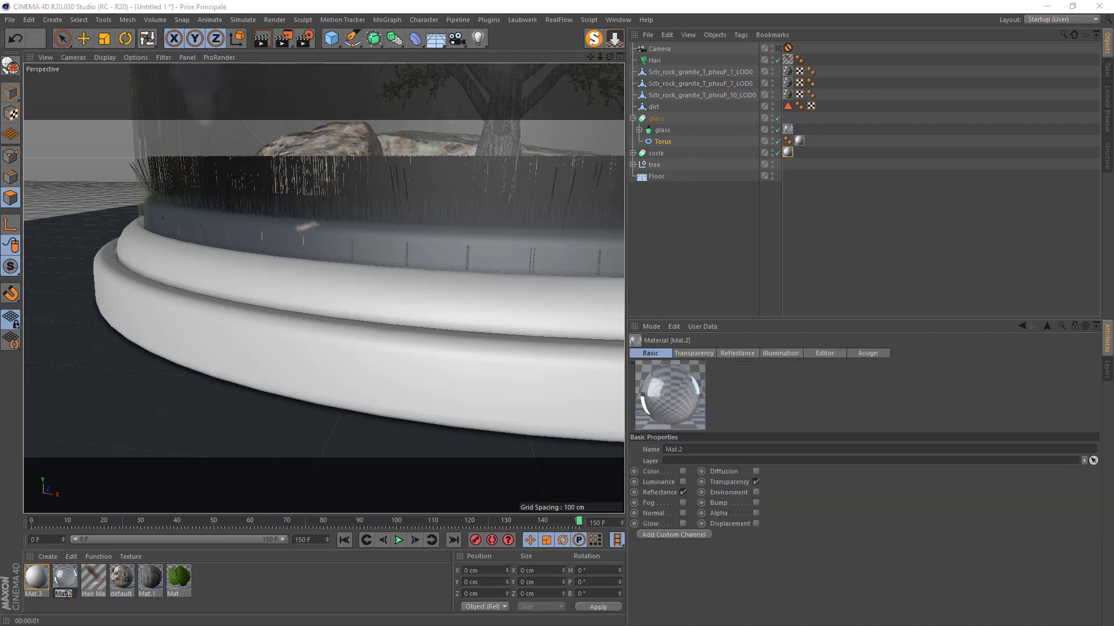
type("glass")
double_click(33, 593)
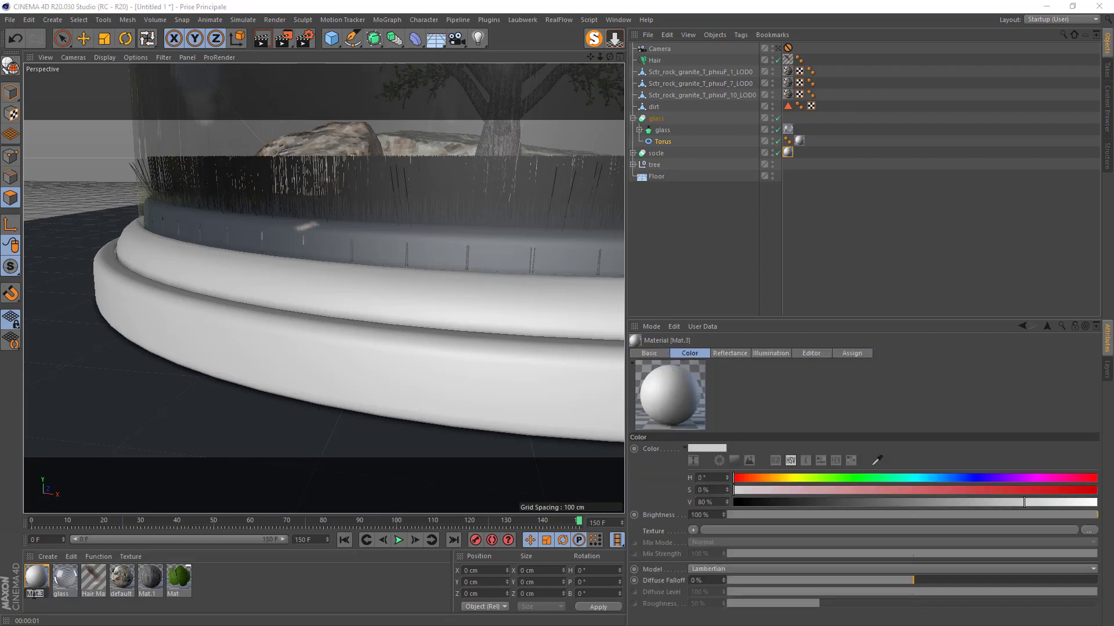
type("W")
left_click(250, 595)
left_click(1106, 108)
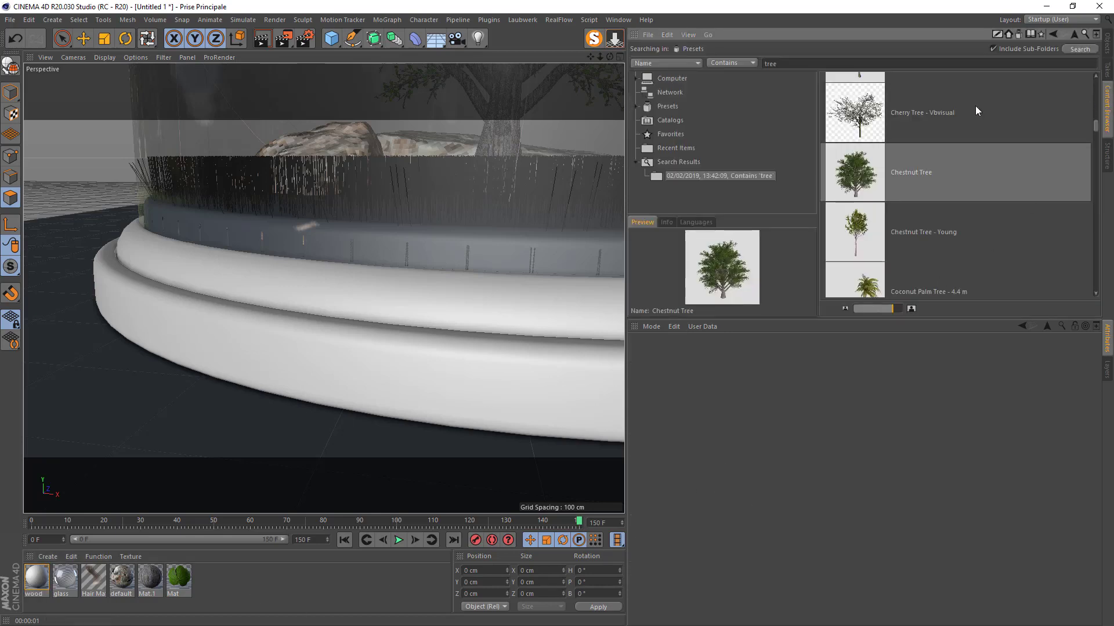
left_click_drag(784, 65, 715, 72)
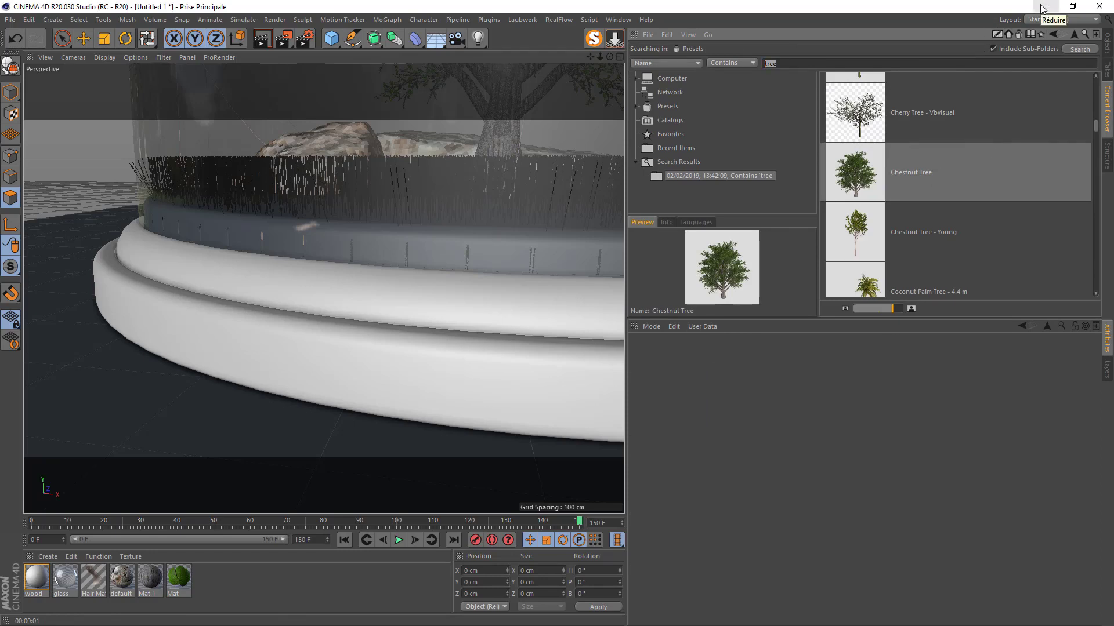
- Load Wood_COL.jpg from the tex folder as the wood material's Color texture, without copying it to the project location
double_click(35, 578)
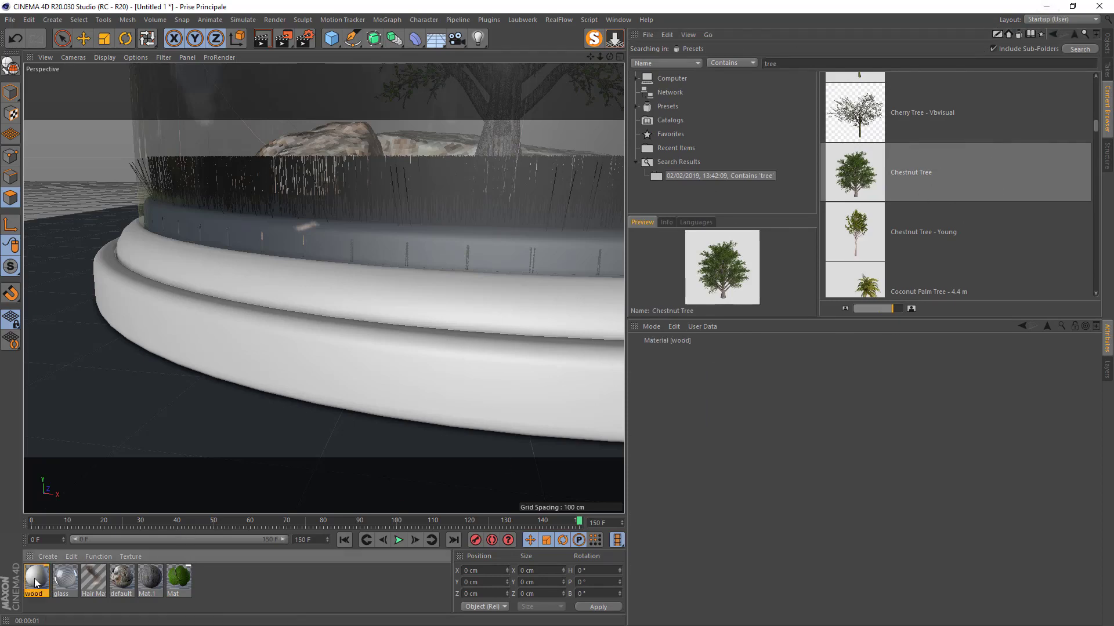
left_click(197, 200)
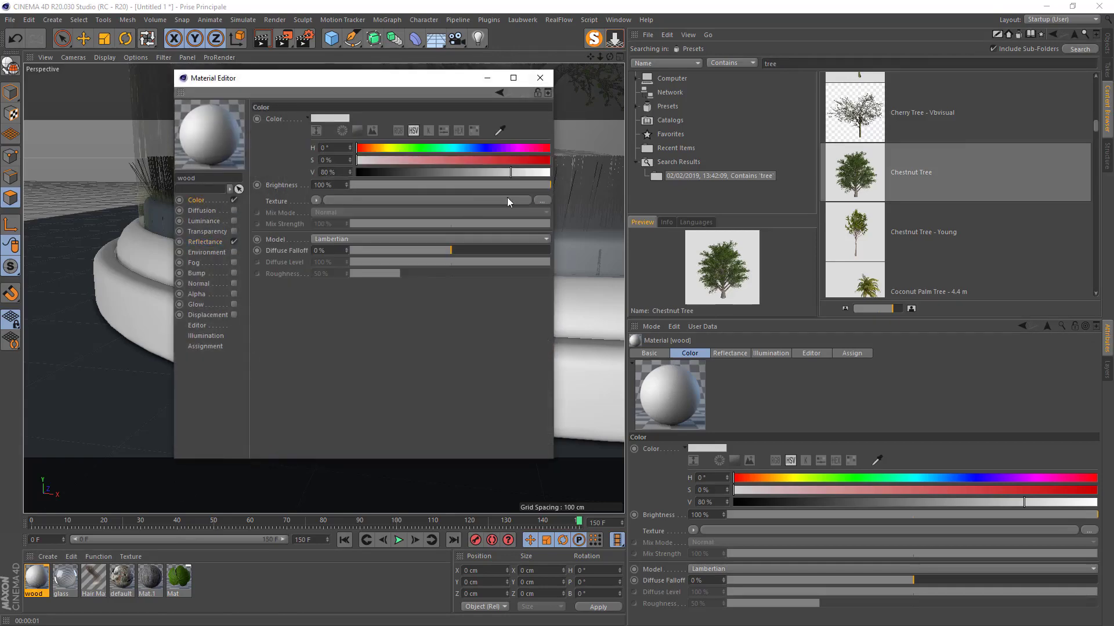
left_click(544, 200)
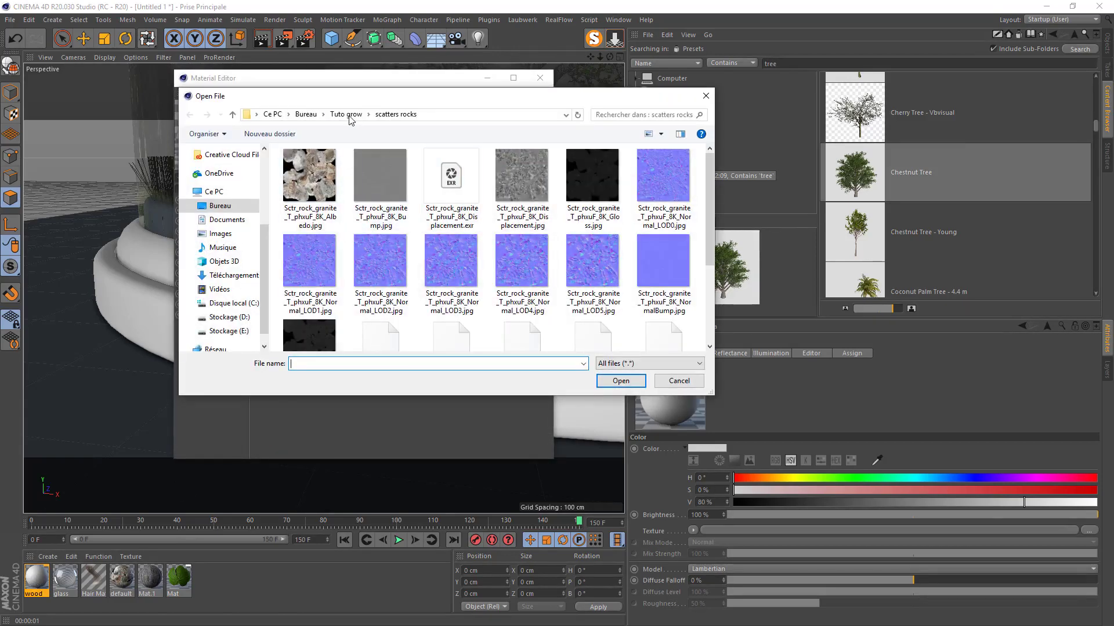
left_click(347, 115)
double_click(371, 180)
left_click(309, 177)
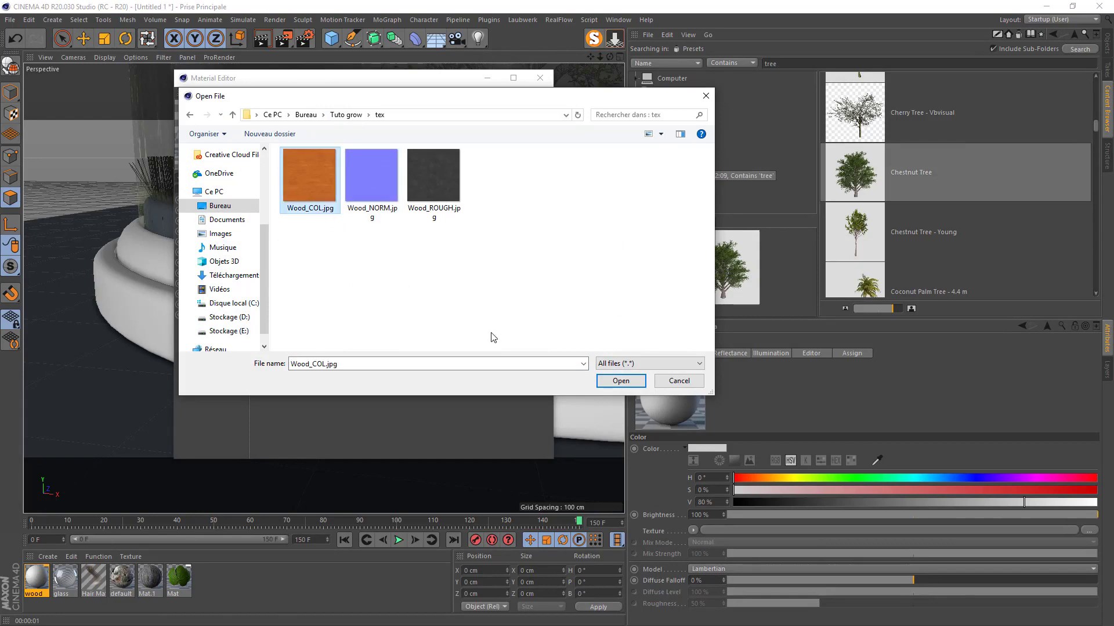
left_click(620, 381)
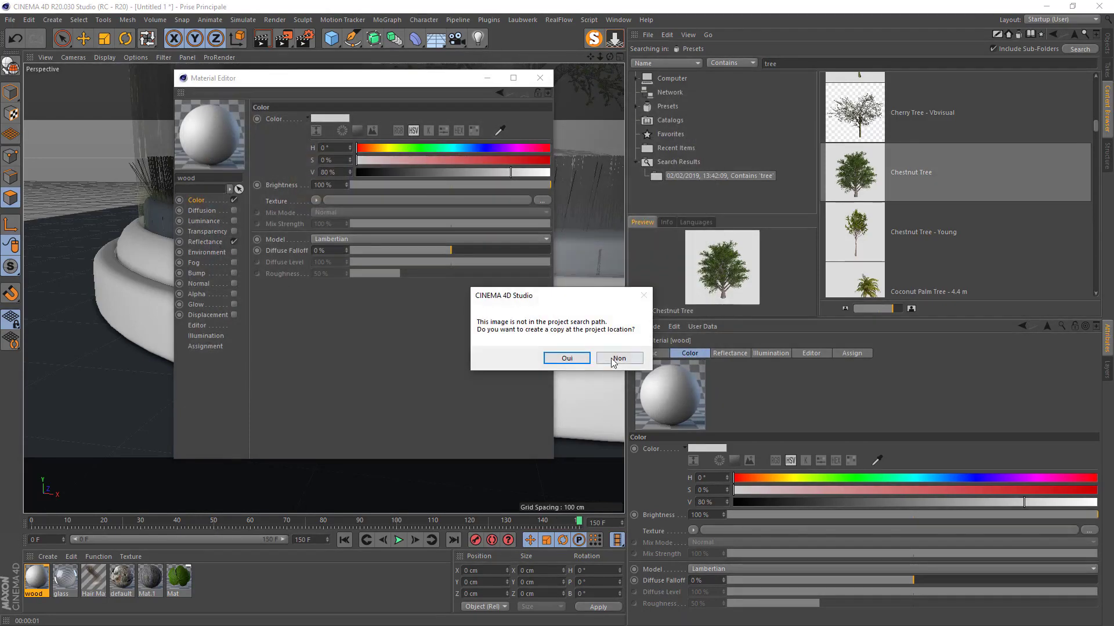
left_click(617, 356)
- Add a Beckmann reflection layer to the wood material's Reflectance channel
left_click(200, 243)
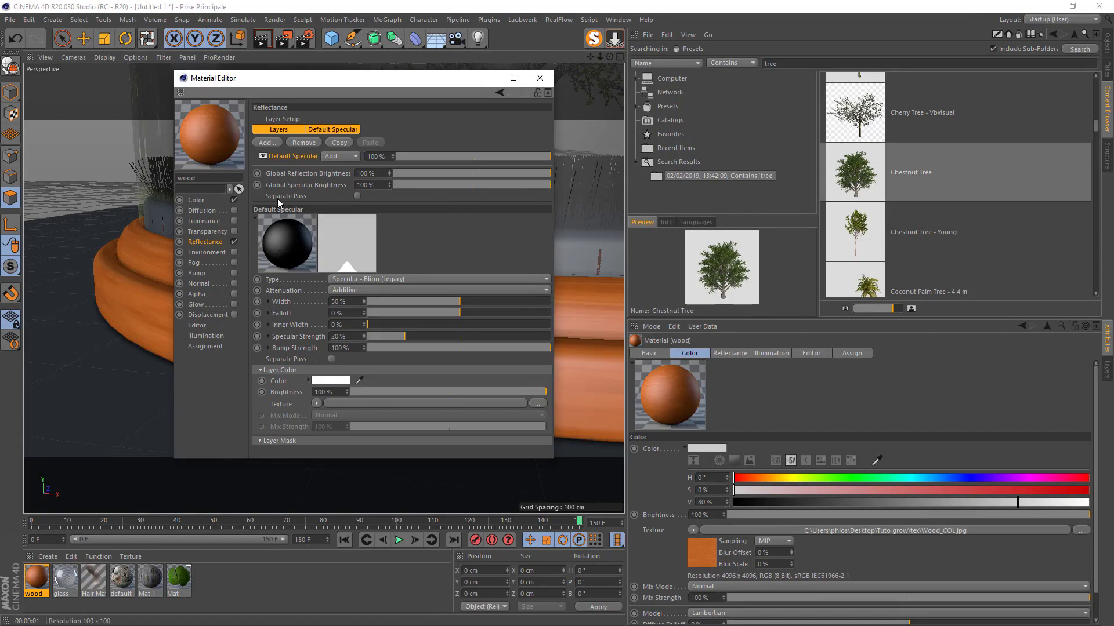
left_click(278, 143)
left_click(301, 146)
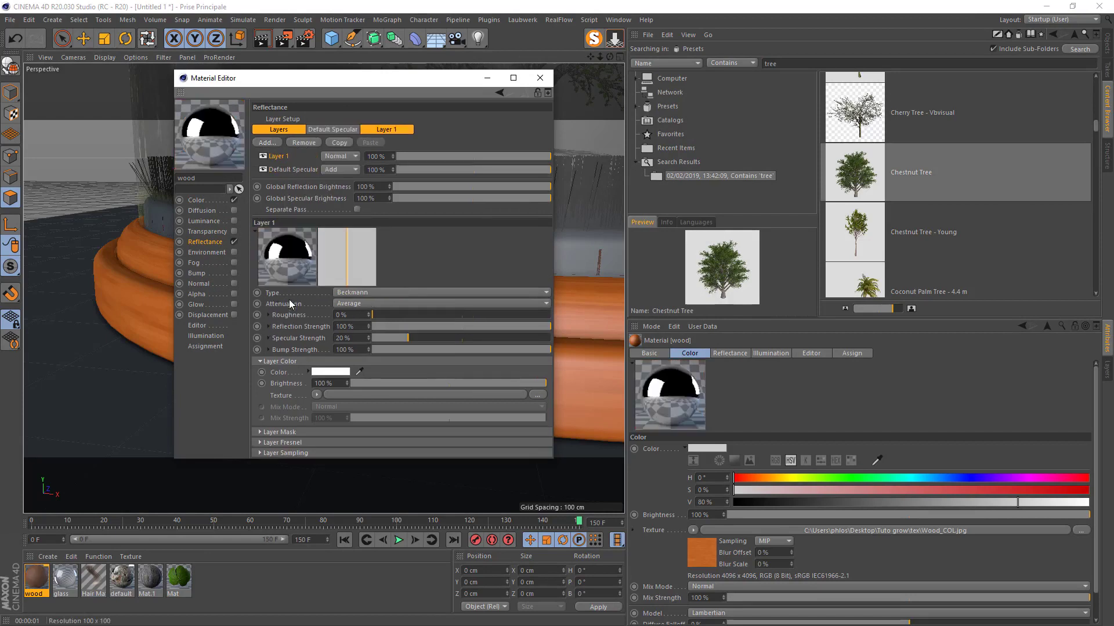
- Load Wood_ROUGH.jpg as the Beckmann layer's Roughness texture, without copying it to the project location
left_click(268, 315)
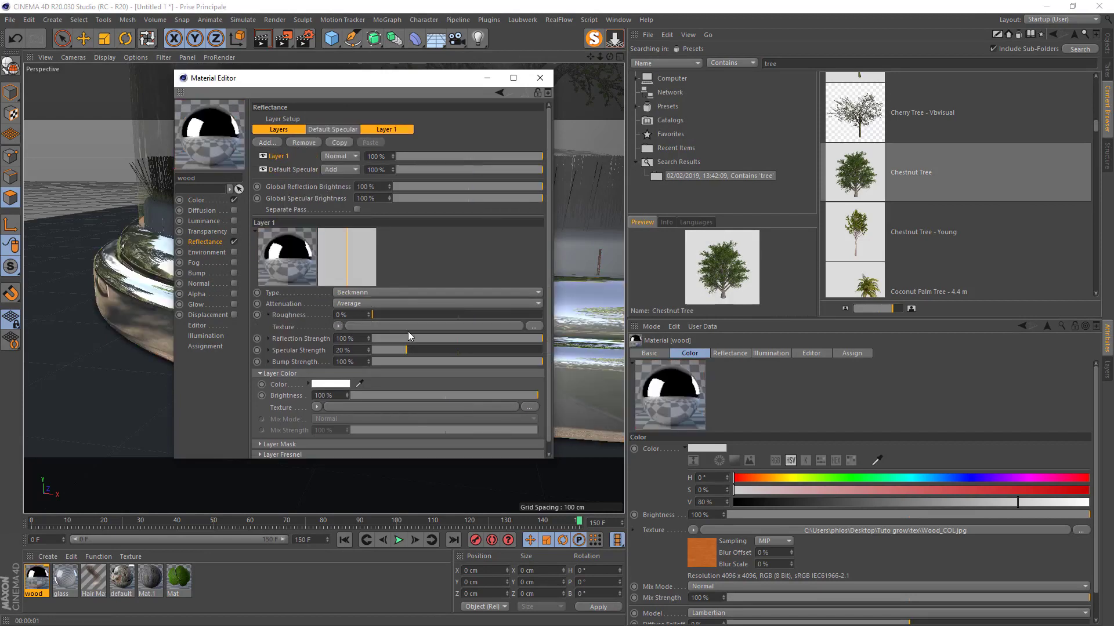
left_click(532, 327)
left_click(435, 171)
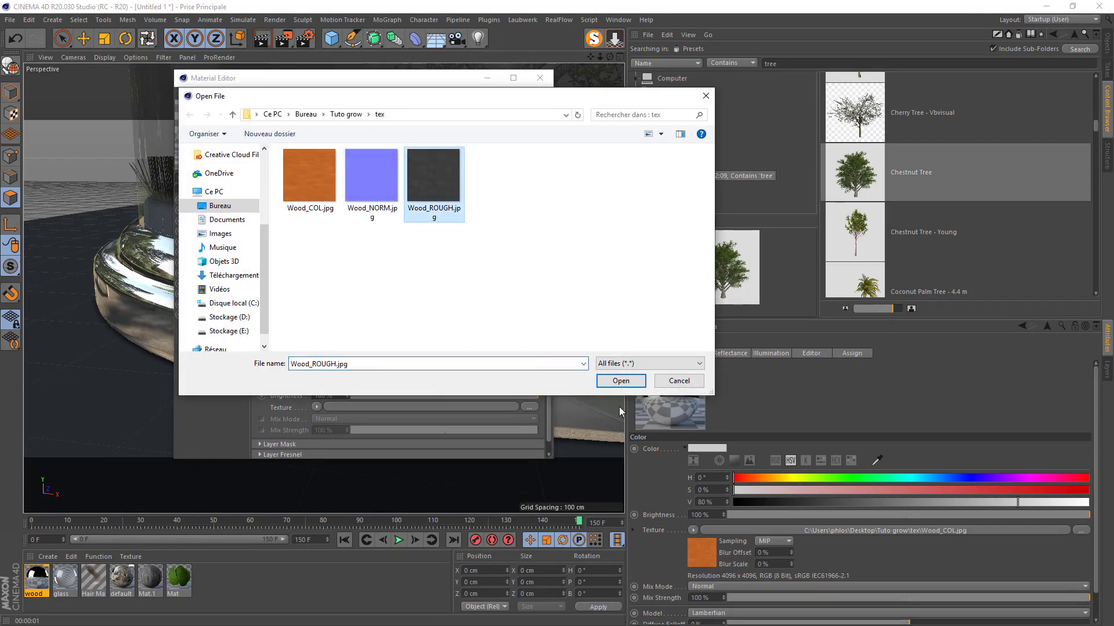
left_click(621, 381)
left_click(615, 355)
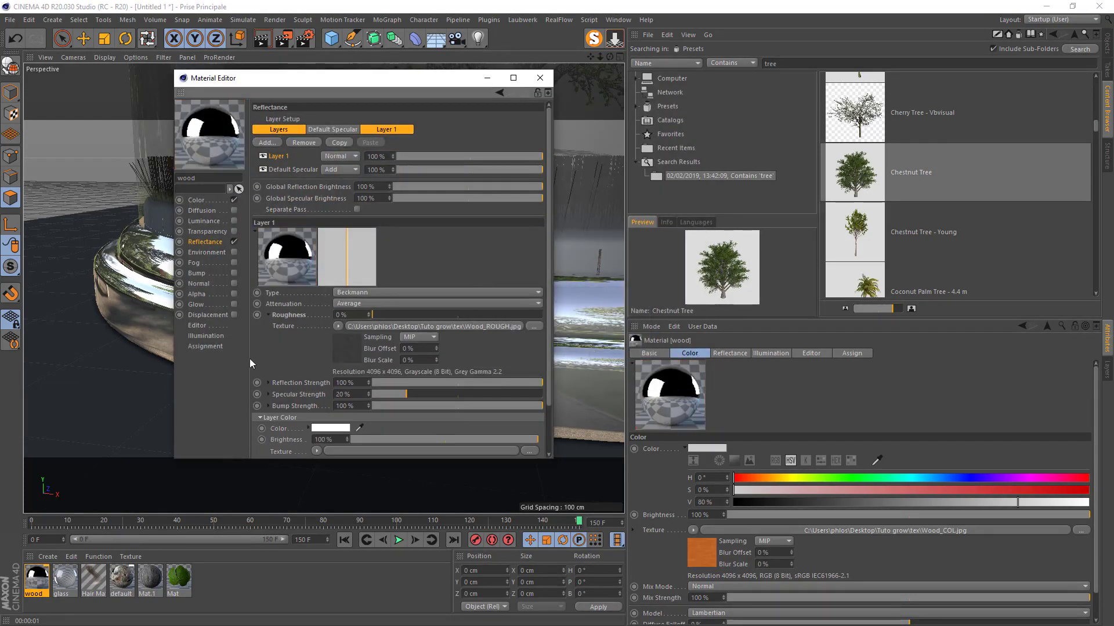
- Set the Beckmann layer's Fresnel to Dielectric
scroll(275, 444, "down", 3)
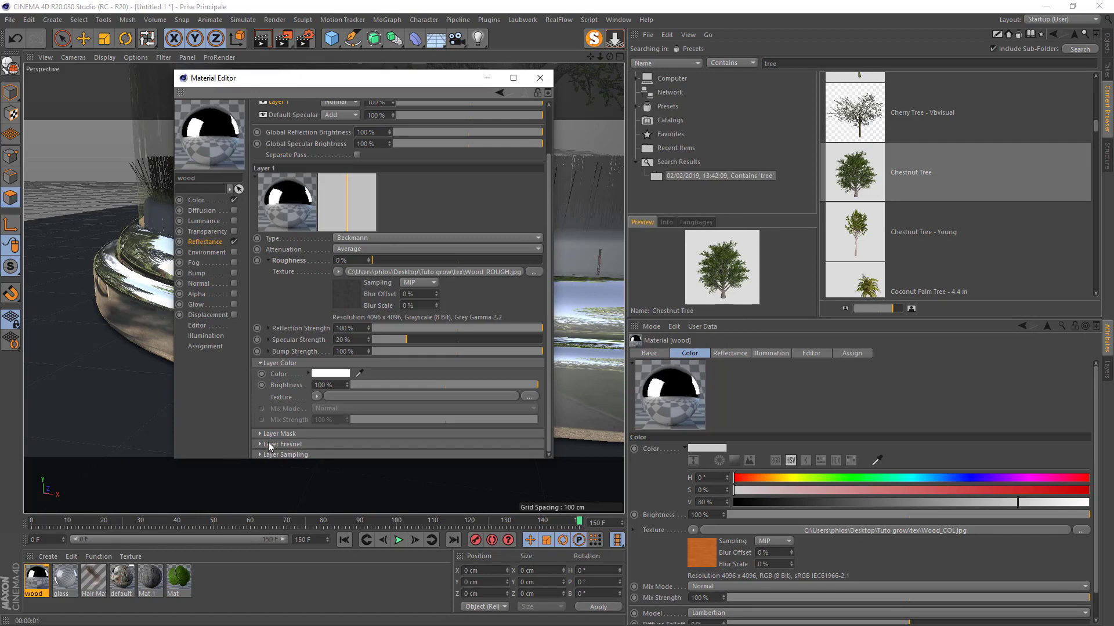
left_click(268, 444)
left_click(327, 454)
left_click(329, 478)
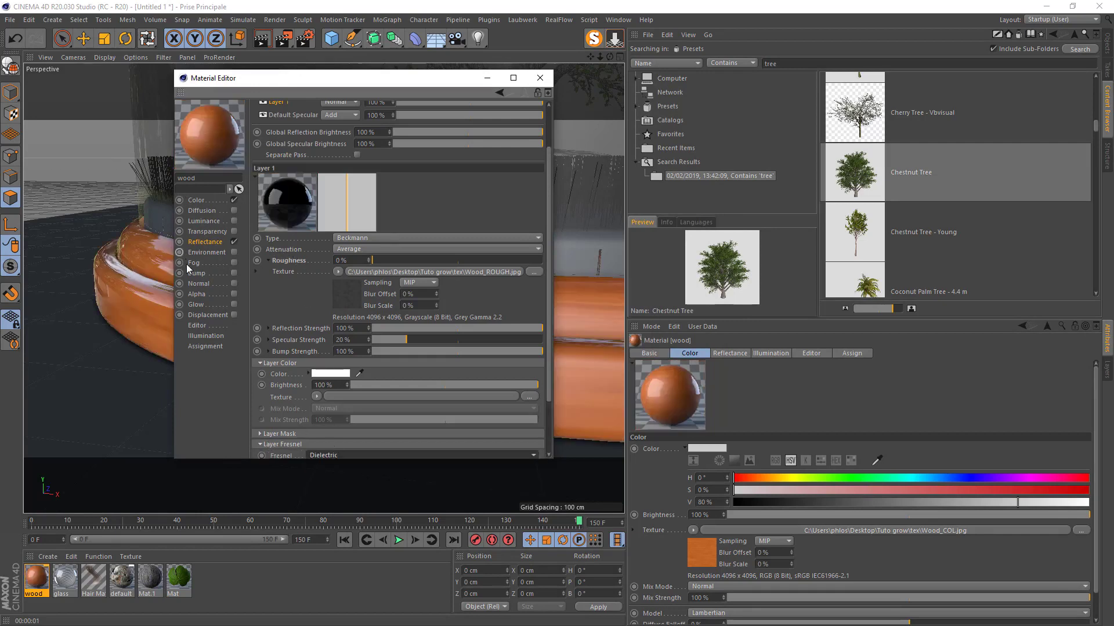
- Enable the wood material's Normal channel and load Wood_NORM.jpg as its texture, without copying it to the project location
left_click(233, 283)
left_click(198, 283)
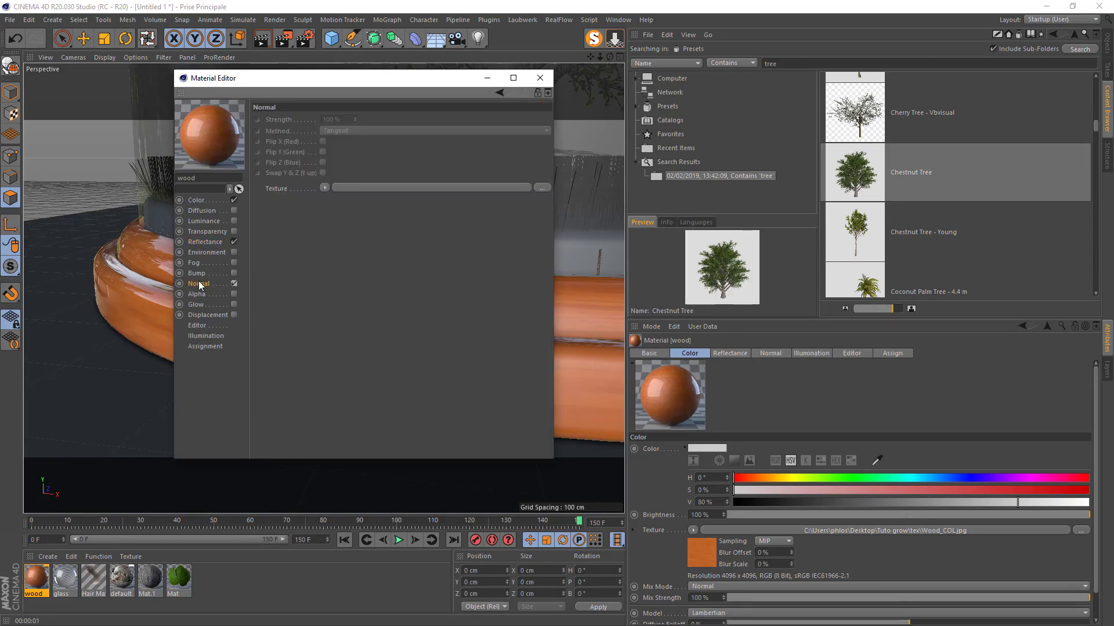
left_click(545, 187)
left_click(369, 174)
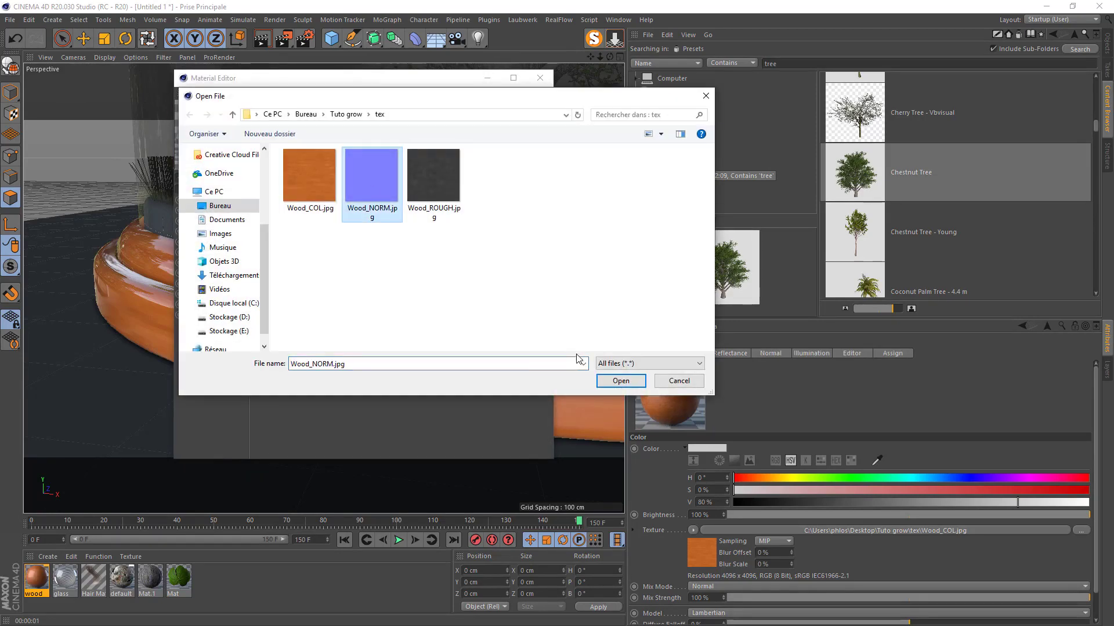
left_click(620, 382)
left_click(618, 357)
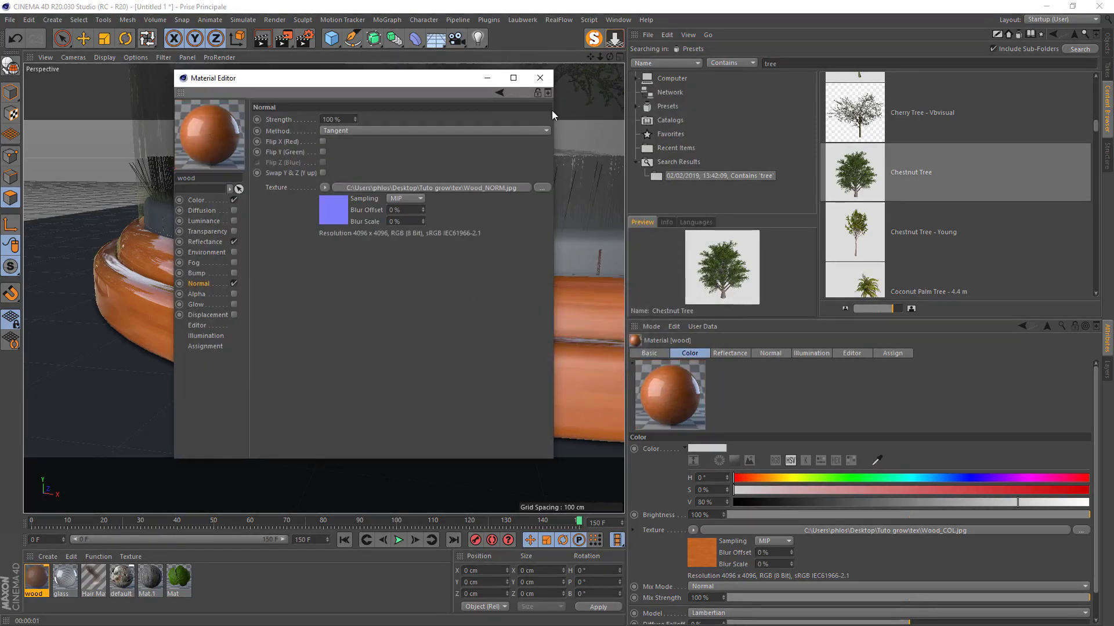
left_click(538, 79)
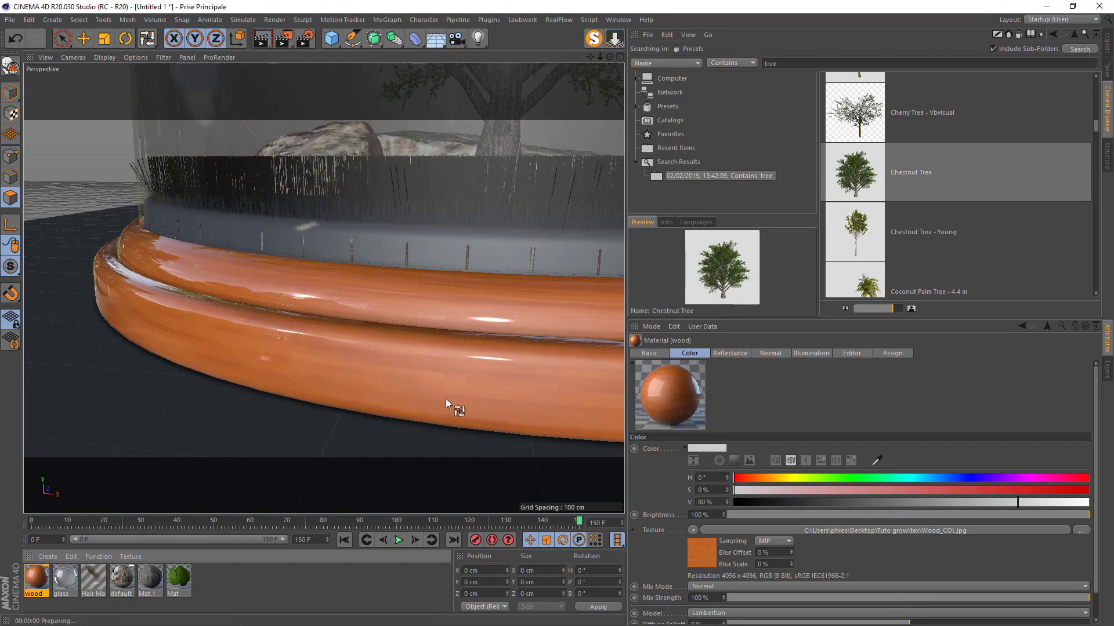
- Render a viewport preview of the wooden base, and return to the view through the scene camera
key("ctrl+r")
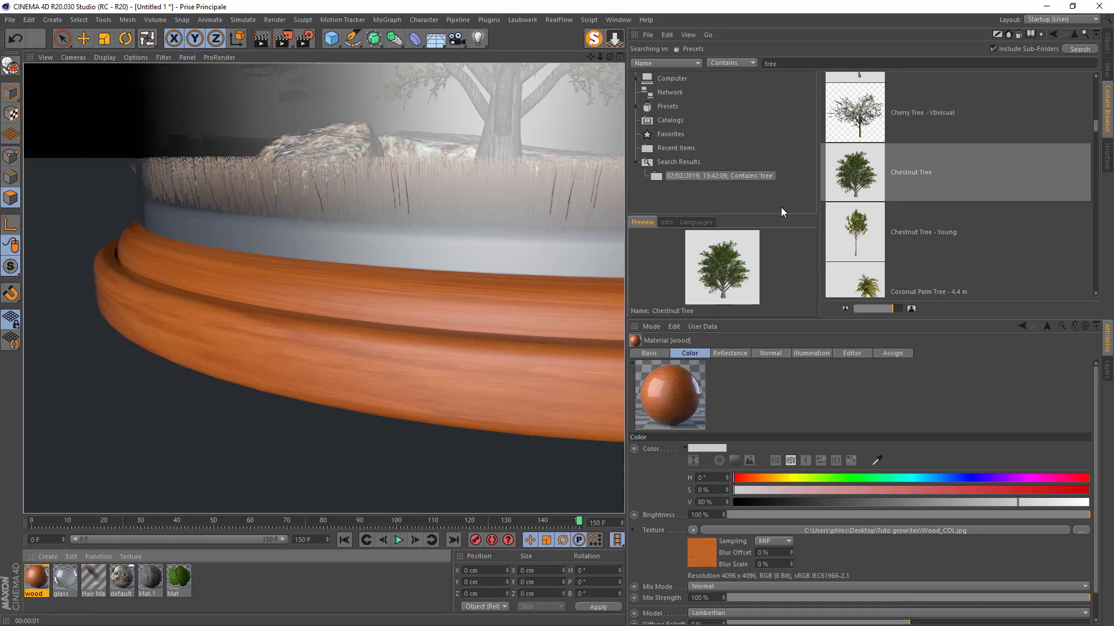
left_click(1107, 42)
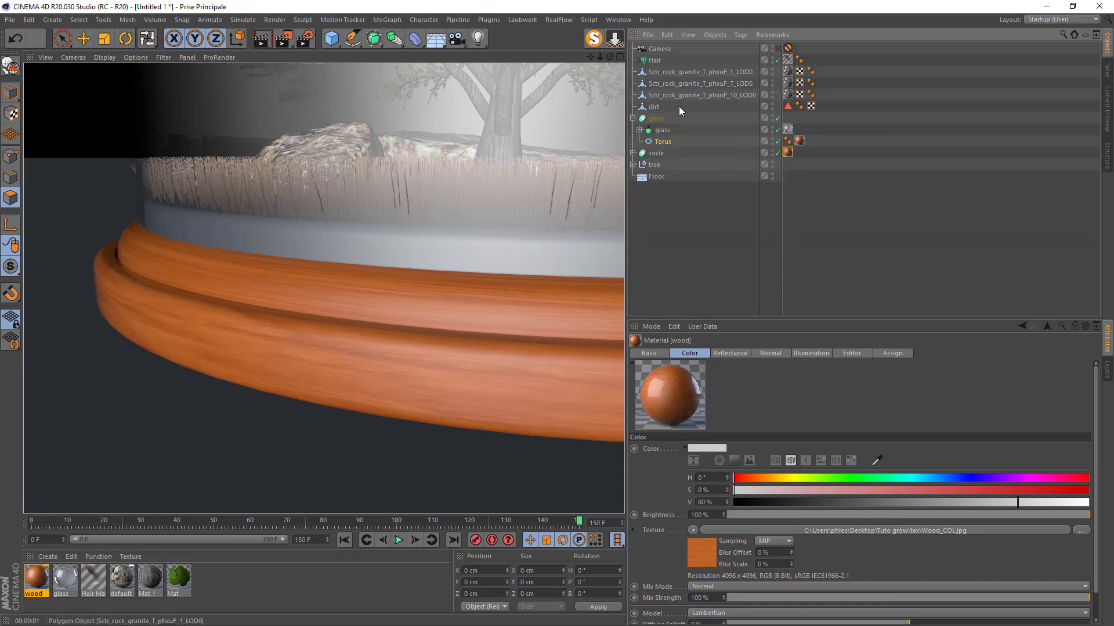
left_click(778, 48)
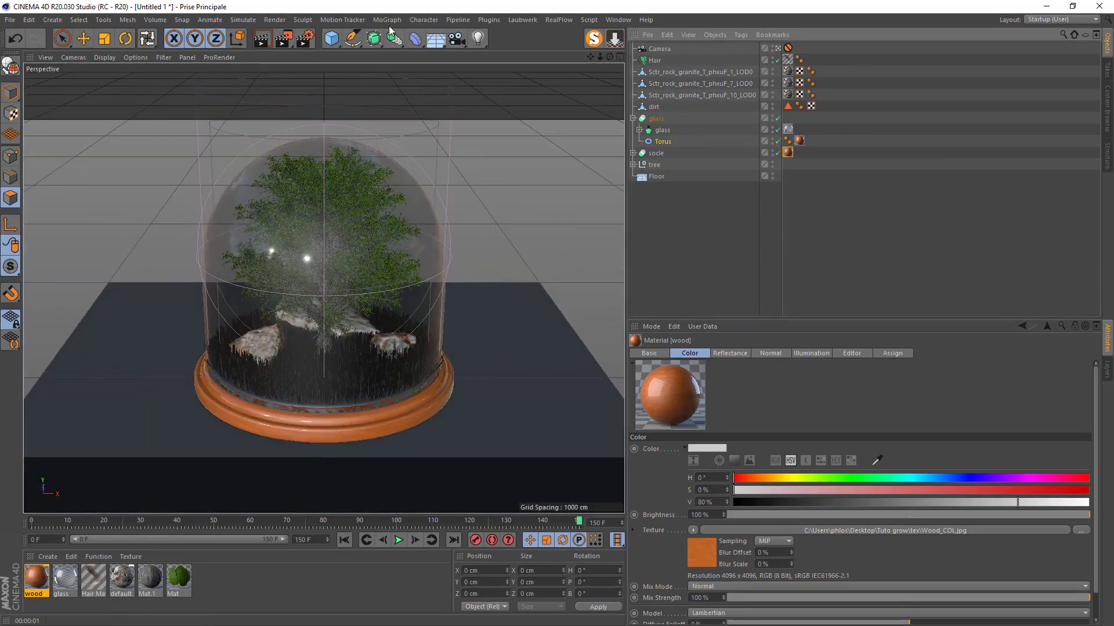
- Add a Sky object to the scene and apply a newly created material to it
left_click(436, 43)
left_click(461, 73)
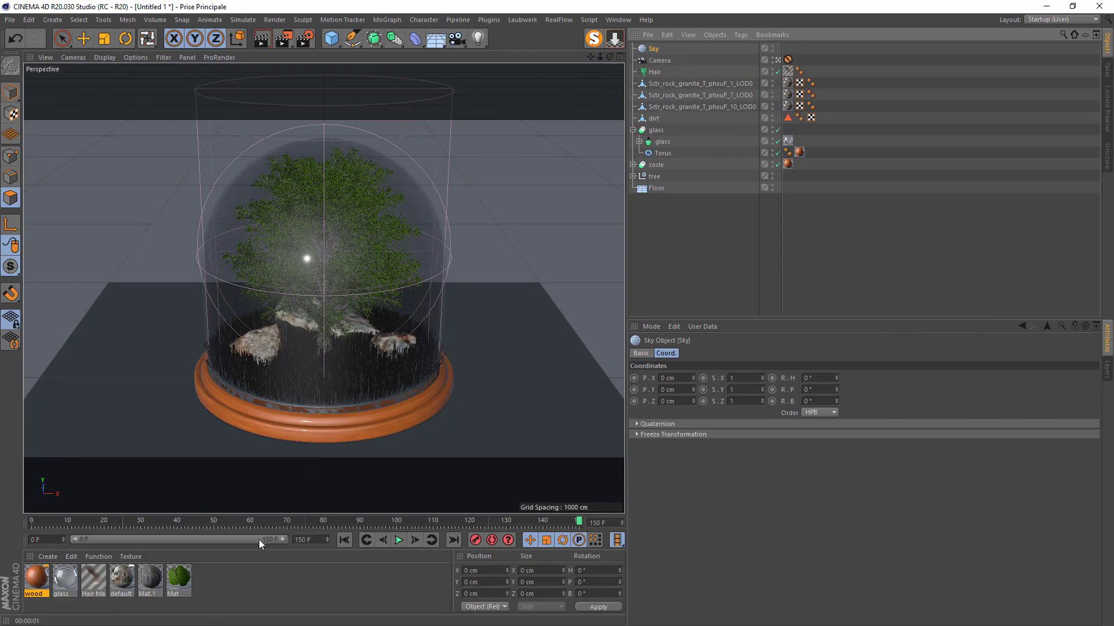
double_click(227, 586)
left_click_drag(42, 583, 666, 48)
- Disable Reflectance on the sky material and load Panorama.hdr from D:\hdr as its Color texture, without copying it to the project location
double_click(39, 578)
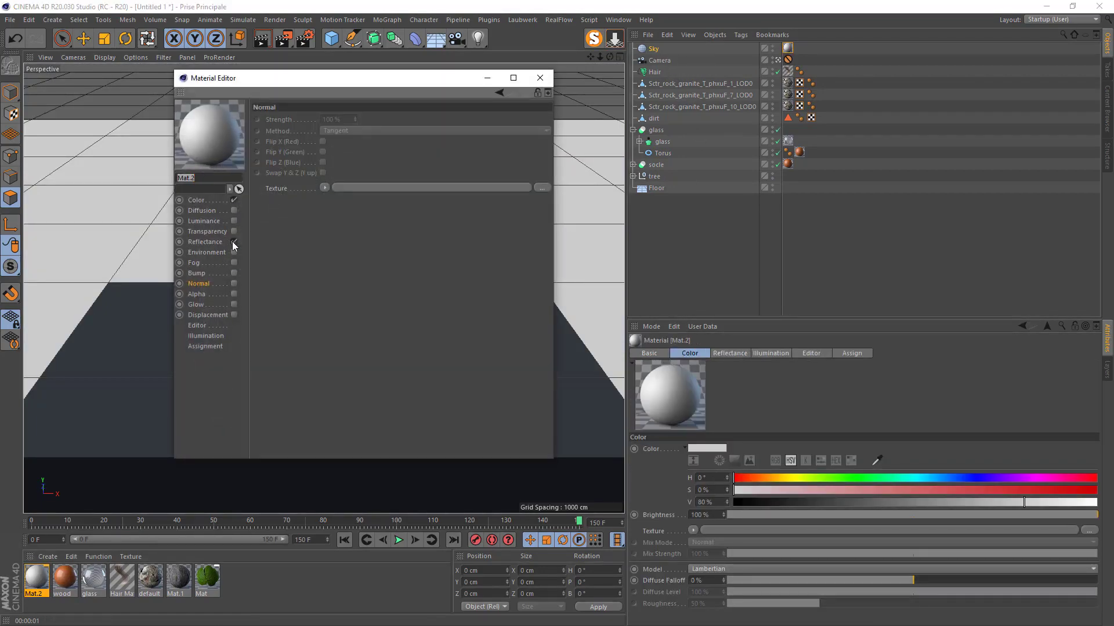
left_click(233, 242)
left_click(201, 200)
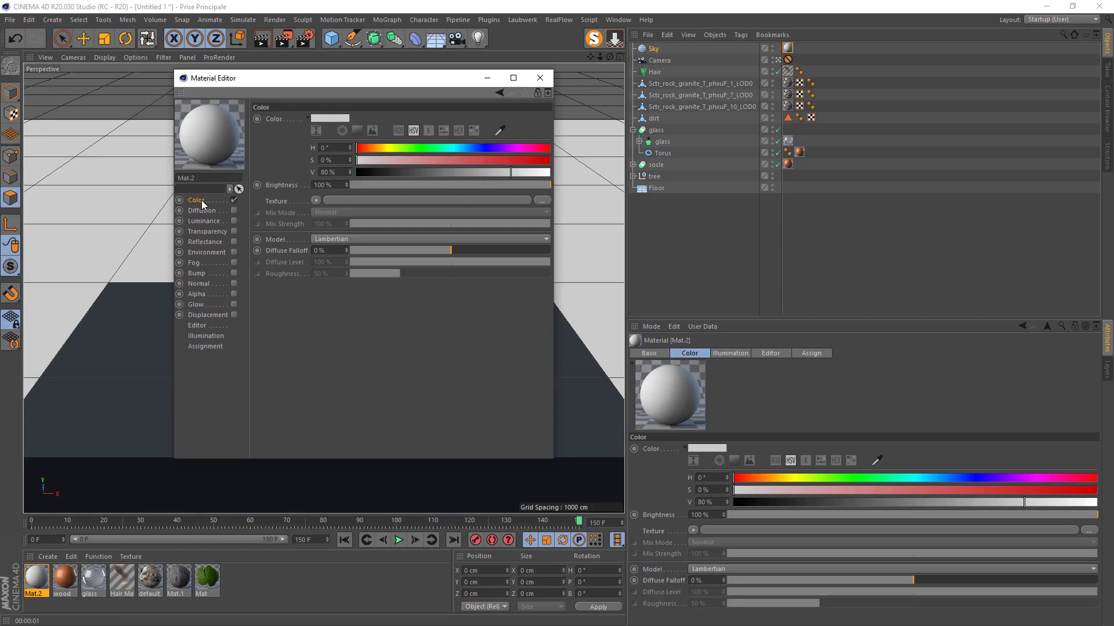
left_click(542, 201)
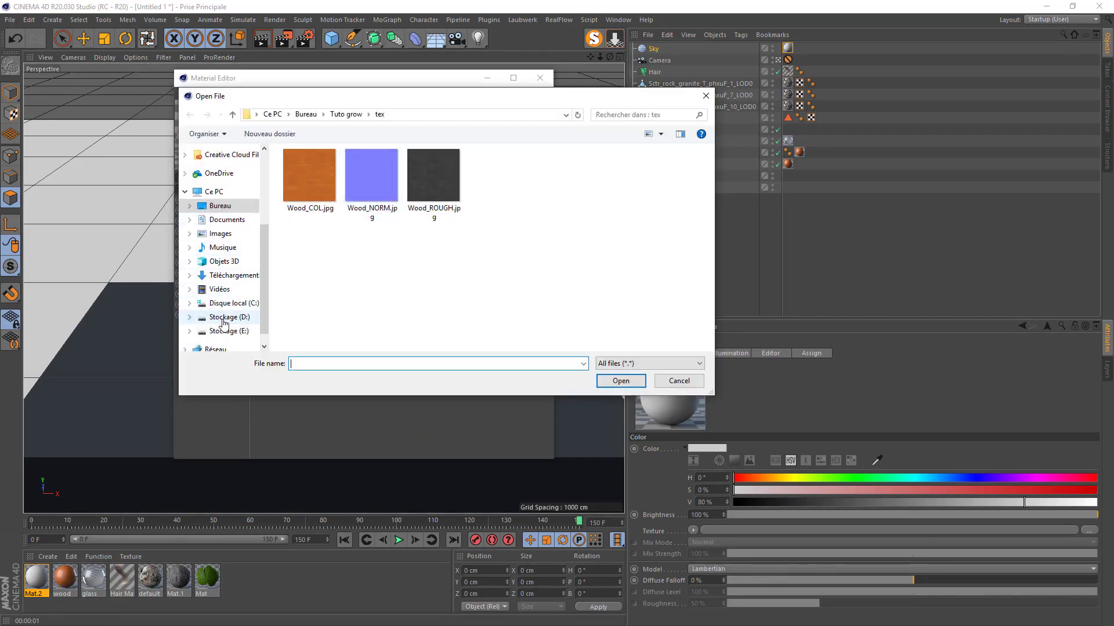
left_click(224, 319)
double_click(310, 174)
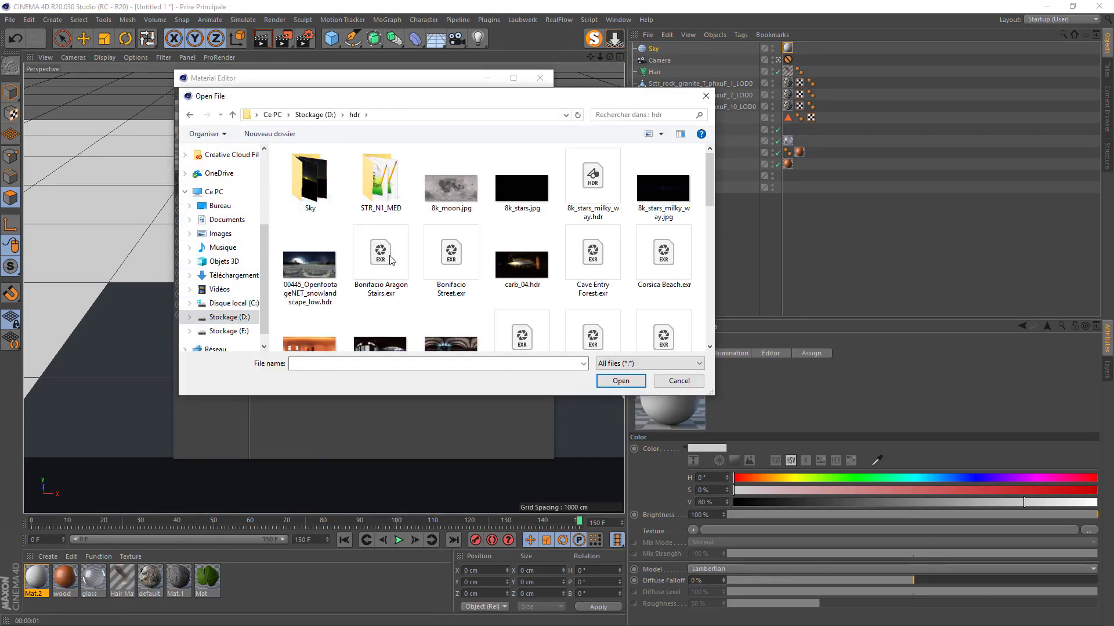
scroll(418, 289, "down", 3)
scroll(429, 288, "up", 3)
scroll(432, 288, "down", 1)
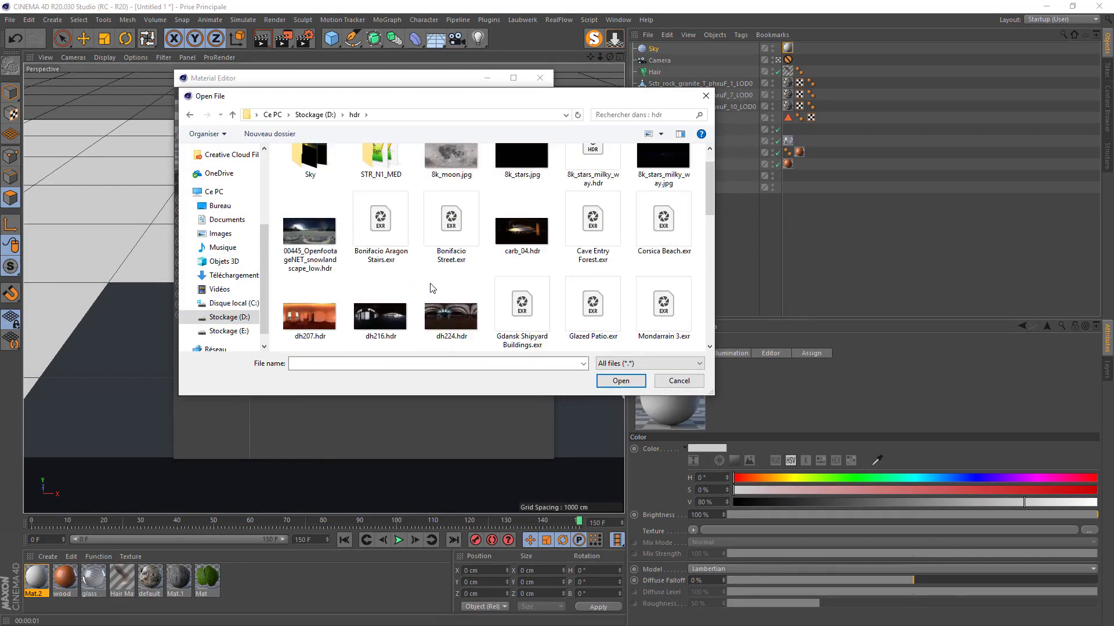
scroll(432, 288, "down", 3)
scroll(406, 272, "up", 2)
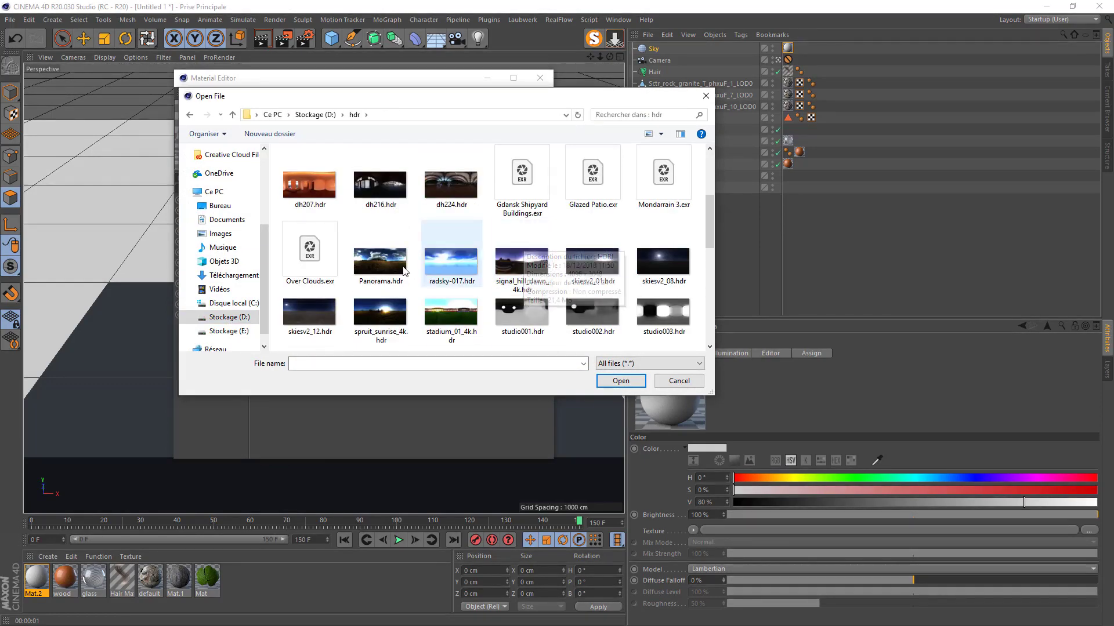
left_click(400, 268)
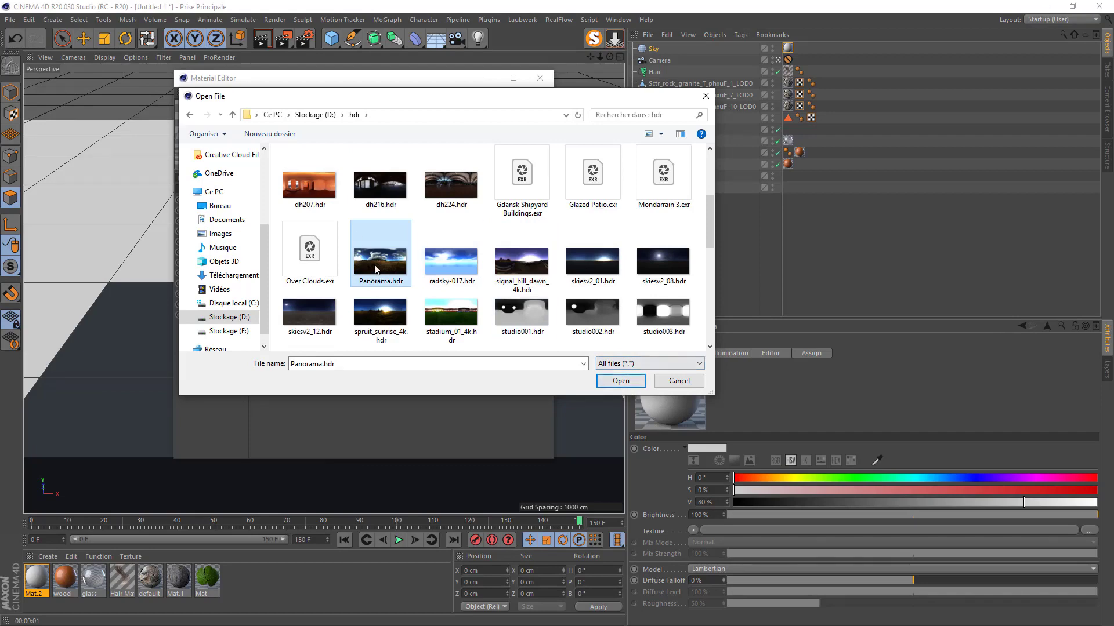
left_click(621, 380)
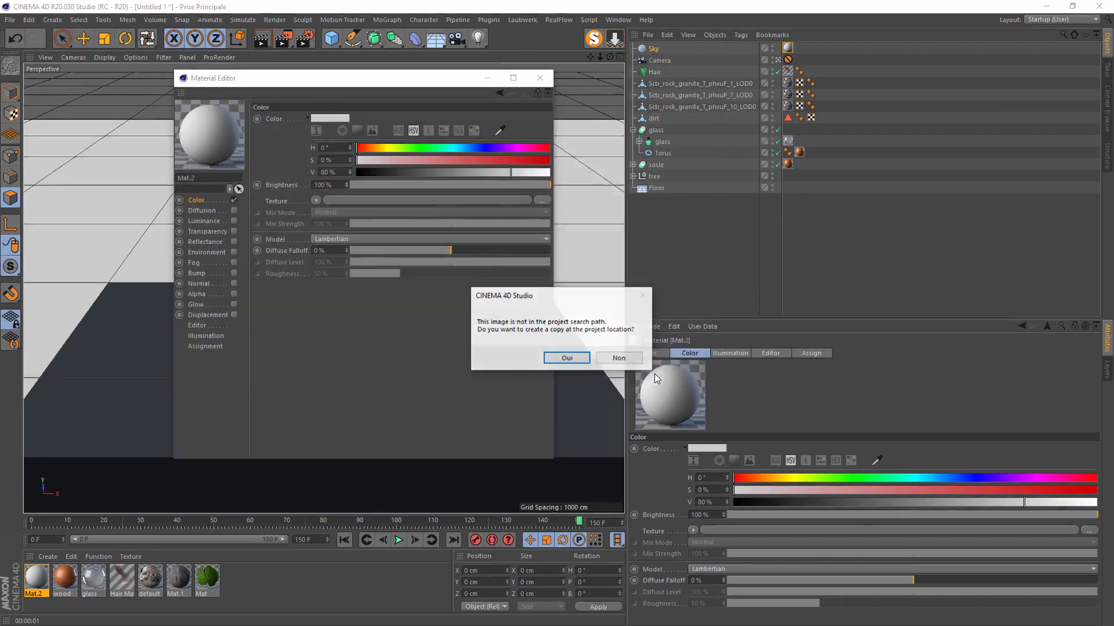
left_click(618, 358)
left_click(540, 77)
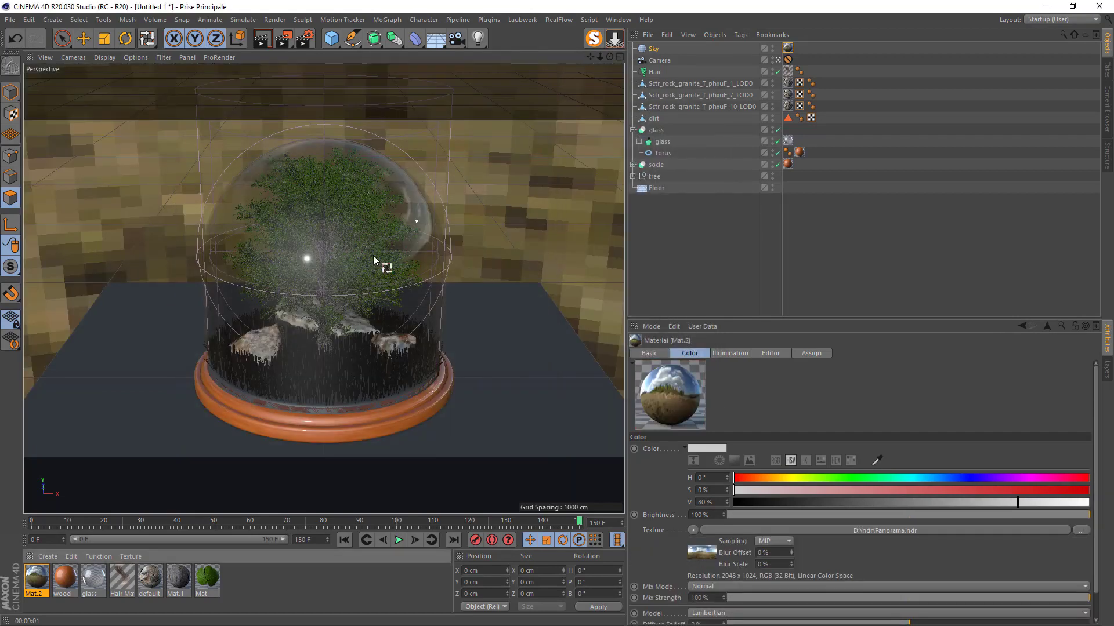
- Add a Compositing tag to the Sky object and disable Seen by Camera
right_click(650, 51)
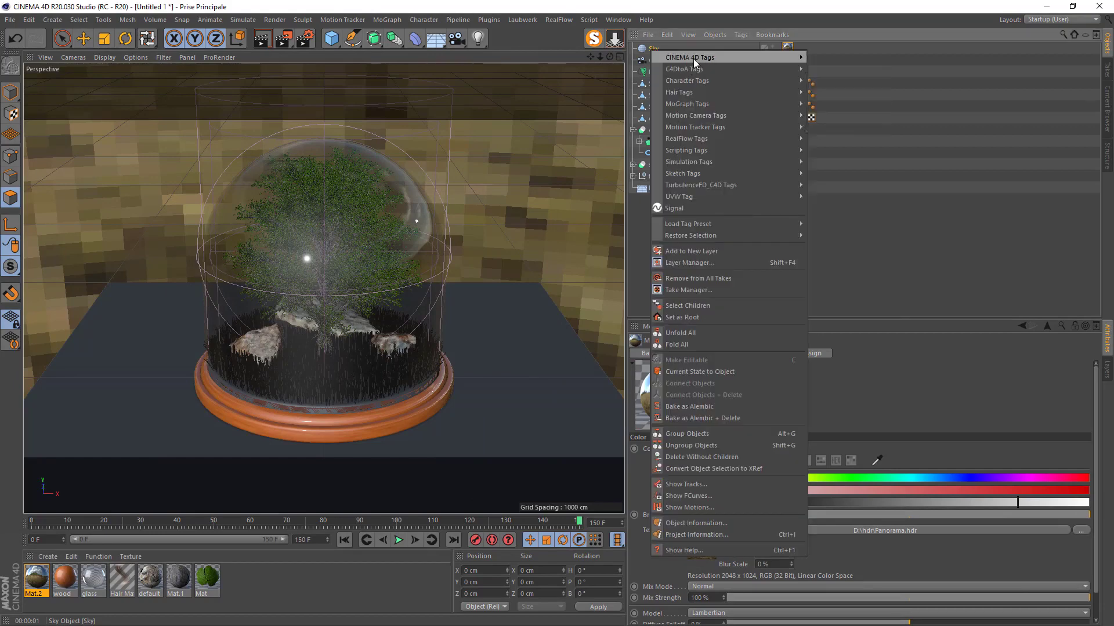
mouse_move(714, 56)
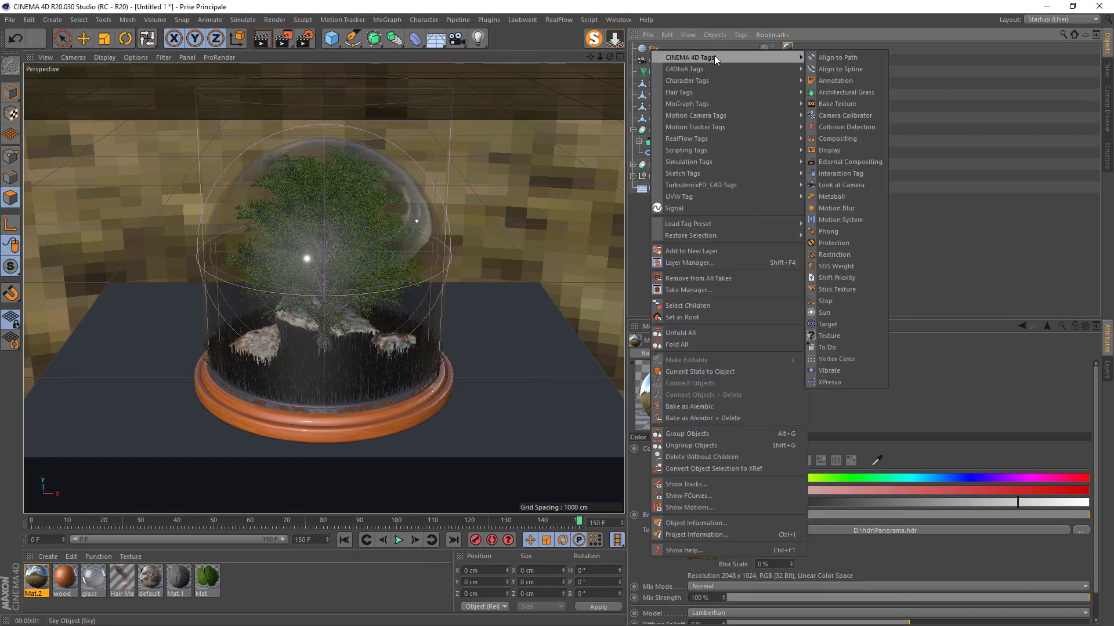
left_click(840, 138)
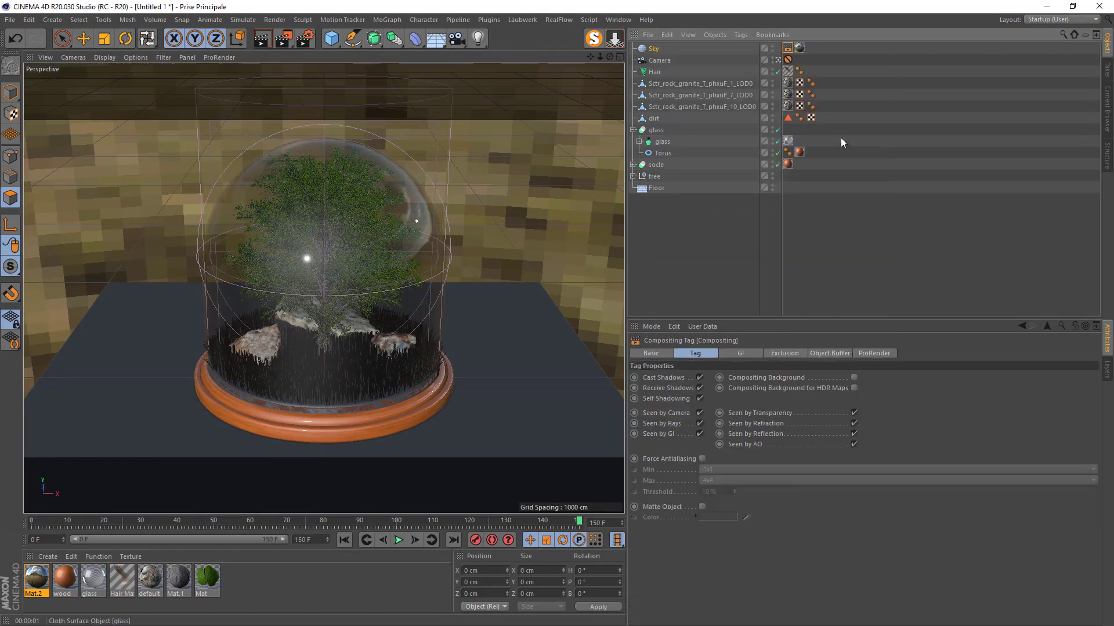
left_click(701, 413)
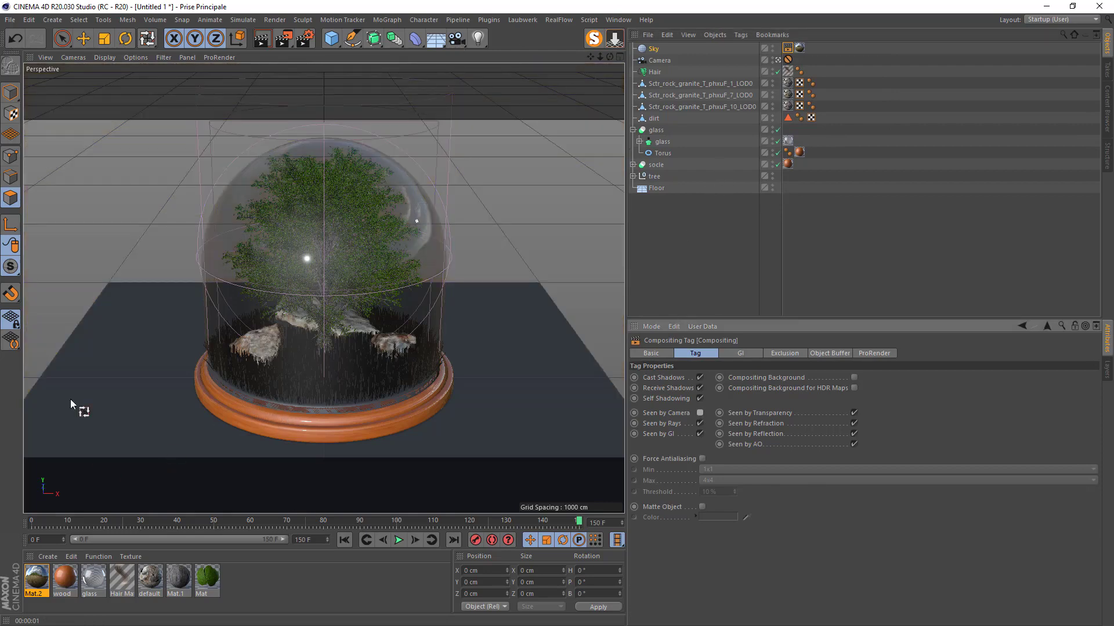
- Apply a new material to the Floor, with a blue color of H 198°, S 55%, V 72% and Reflectance disabled
double_click(262, 587)
left_click_drag(37, 582, 78, 402)
double_click(30, 585)
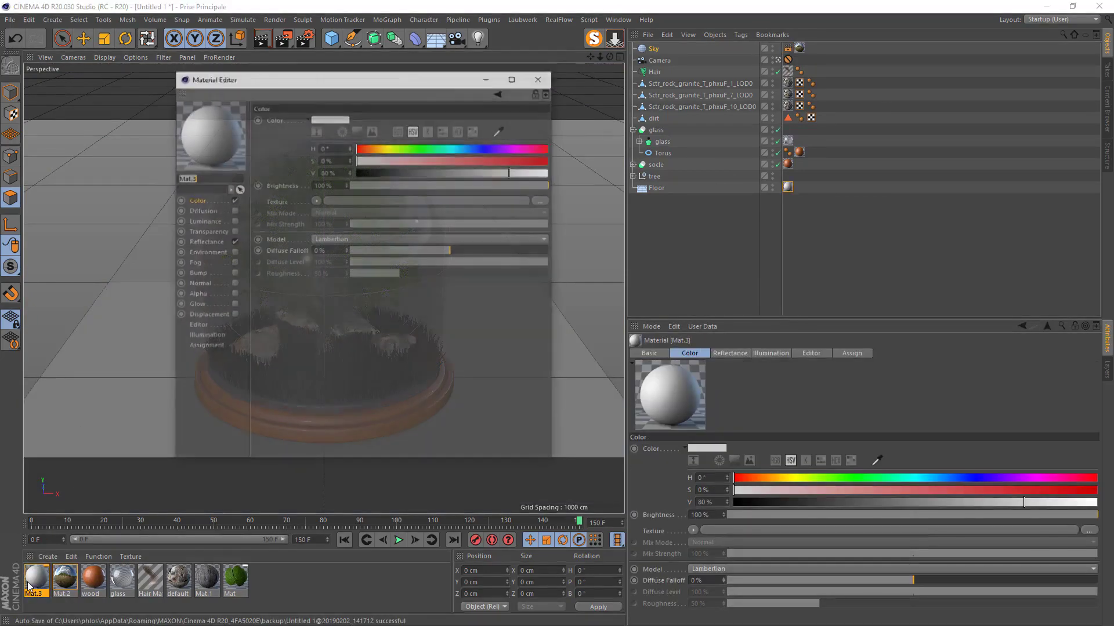
left_click(462, 149)
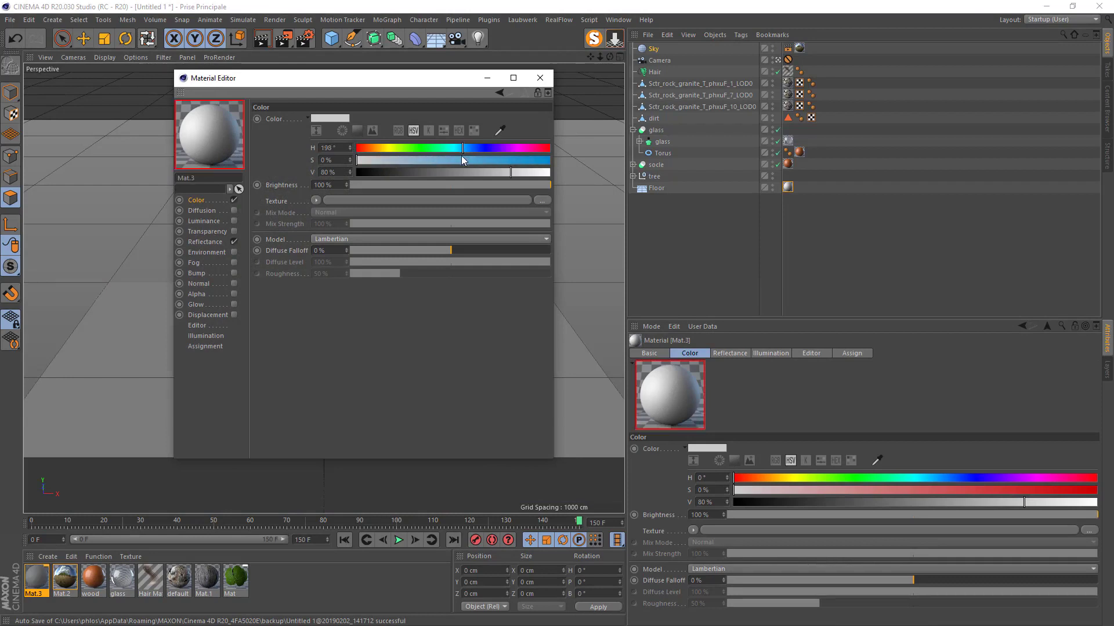
left_click(462, 159)
left_click_drag(504, 171, 496, 173)
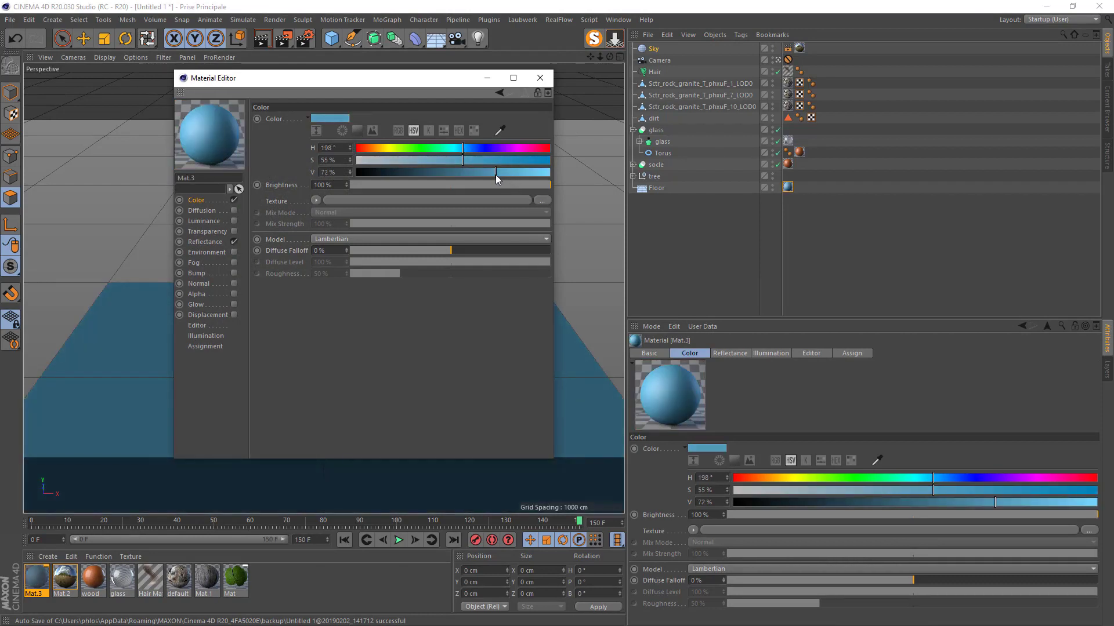
left_click(234, 243)
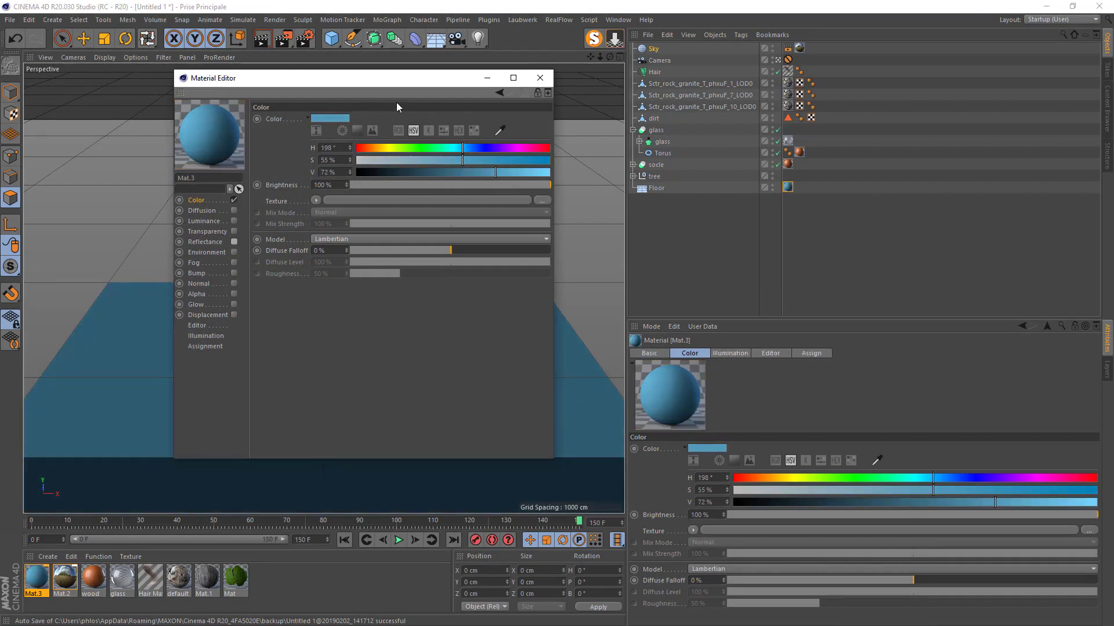
left_click(540, 78)
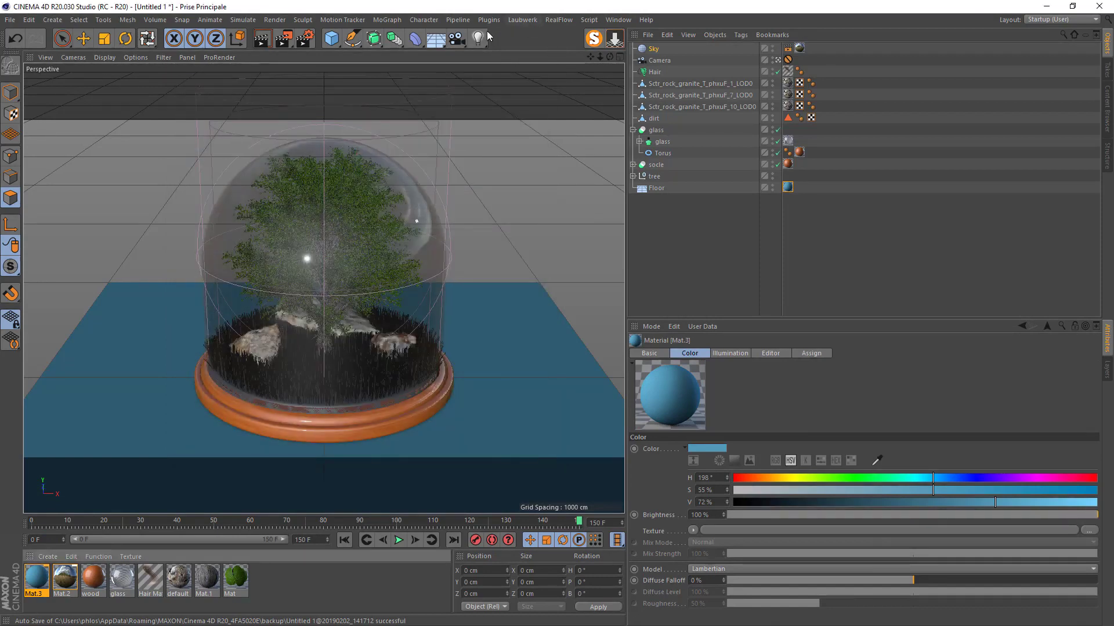
- Add a Background object and apply the blue floor material to it
left_click(436, 39)
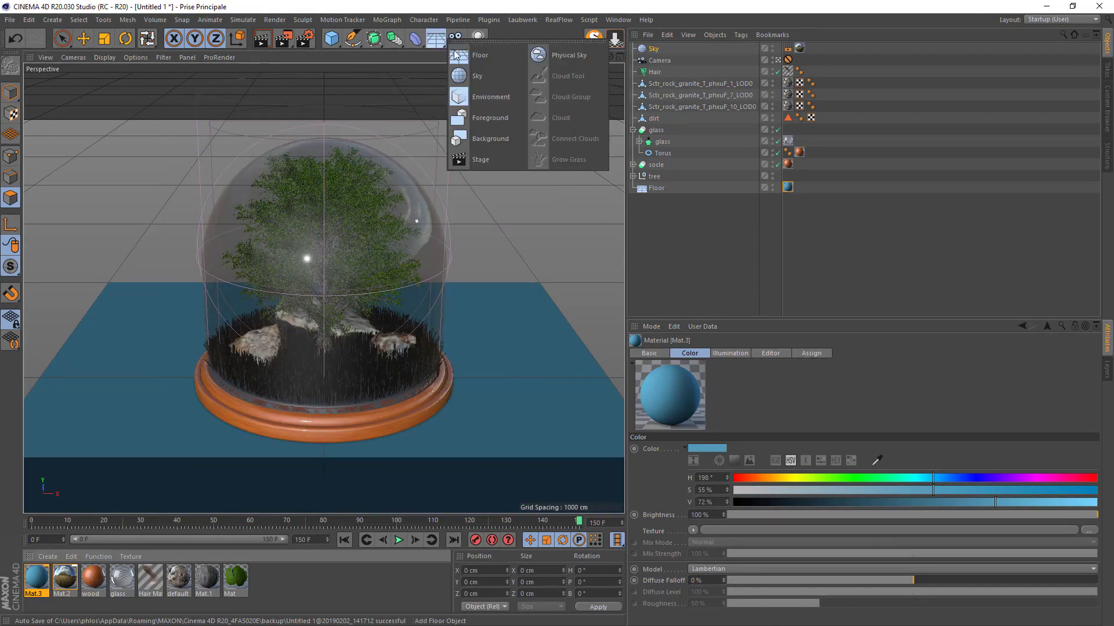
left_click(477, 144)
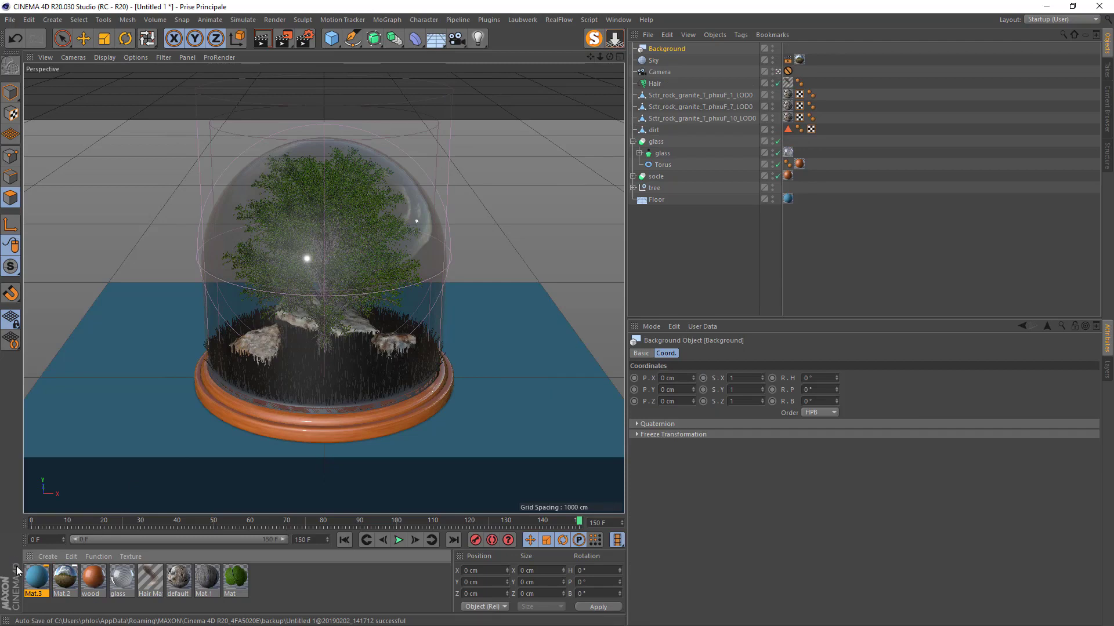
left_click_drag(33, 577, 658, 58)
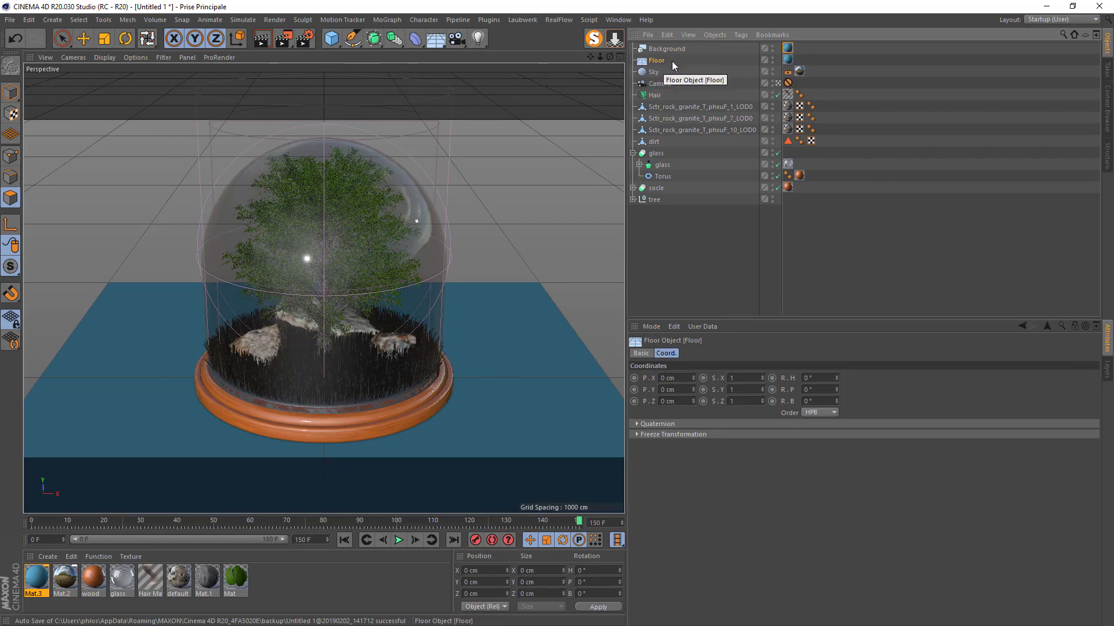
- Copy the Sky's Compositing tag to the Floor with Seen by Camera and Compositing Background enabled, and render the view
left_click(788, 72)
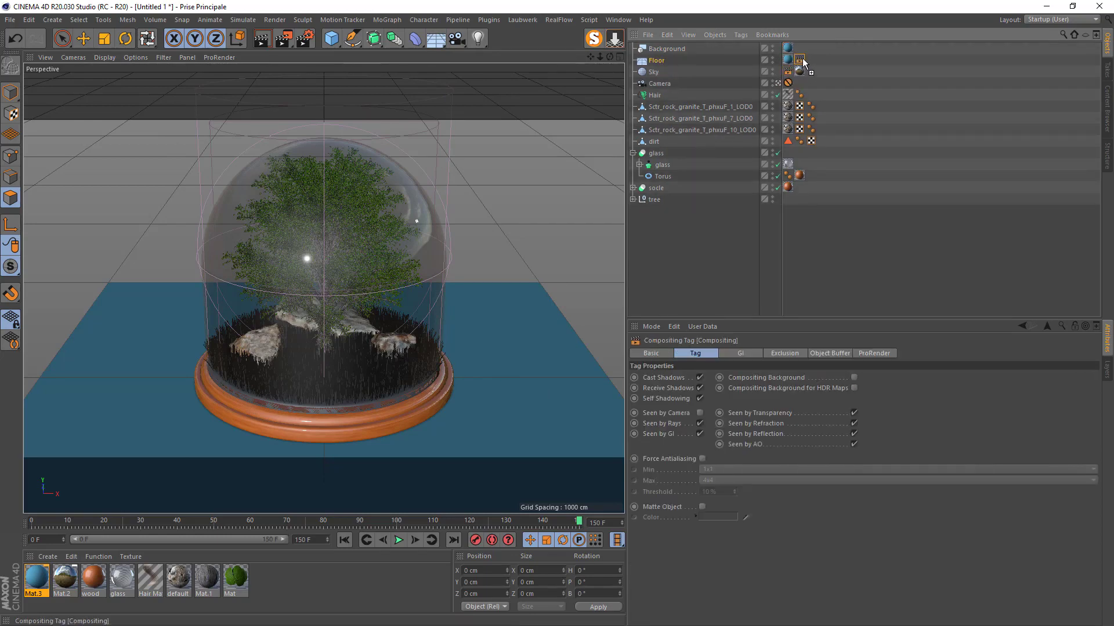
left_click_drag(803, 62, 800, 60, "ctrl")
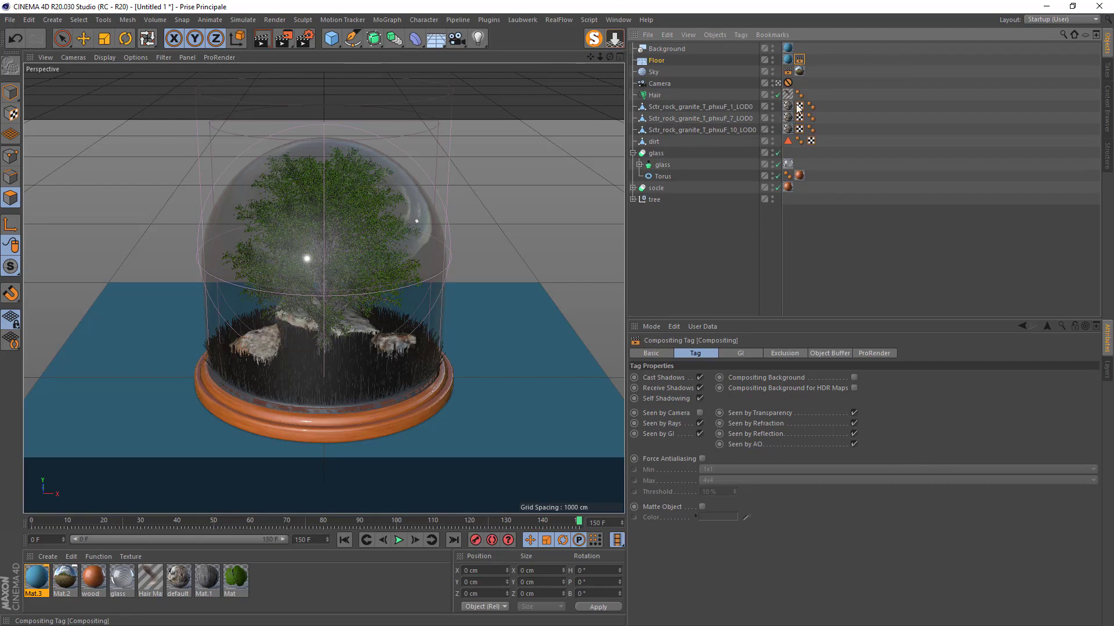
left_click(701, 412)
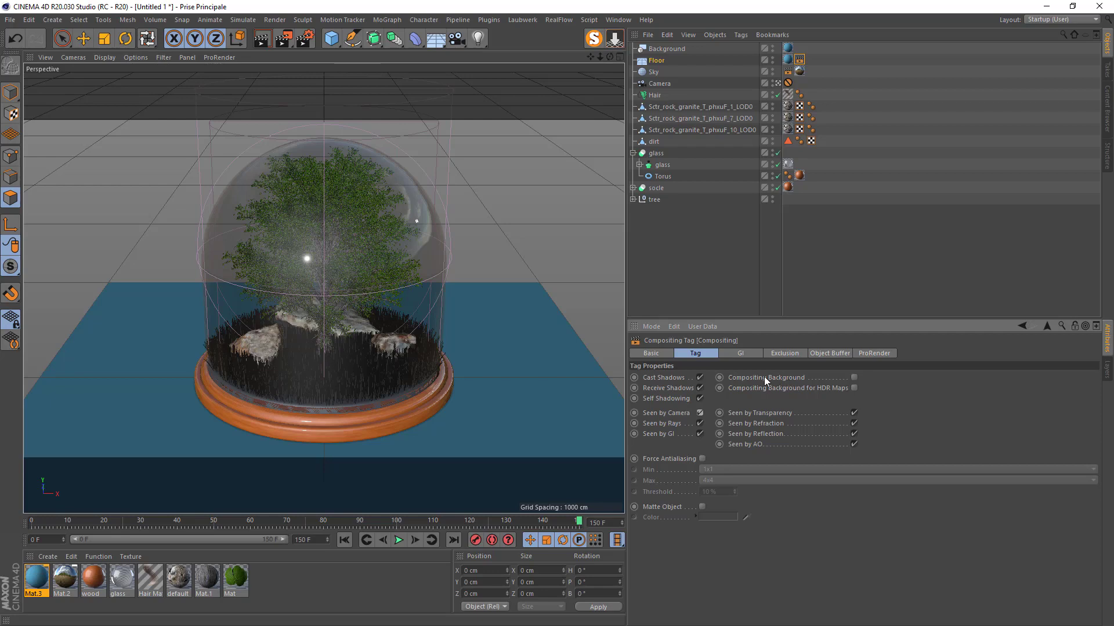
left_click(854, 377)
left_click(269, 44)
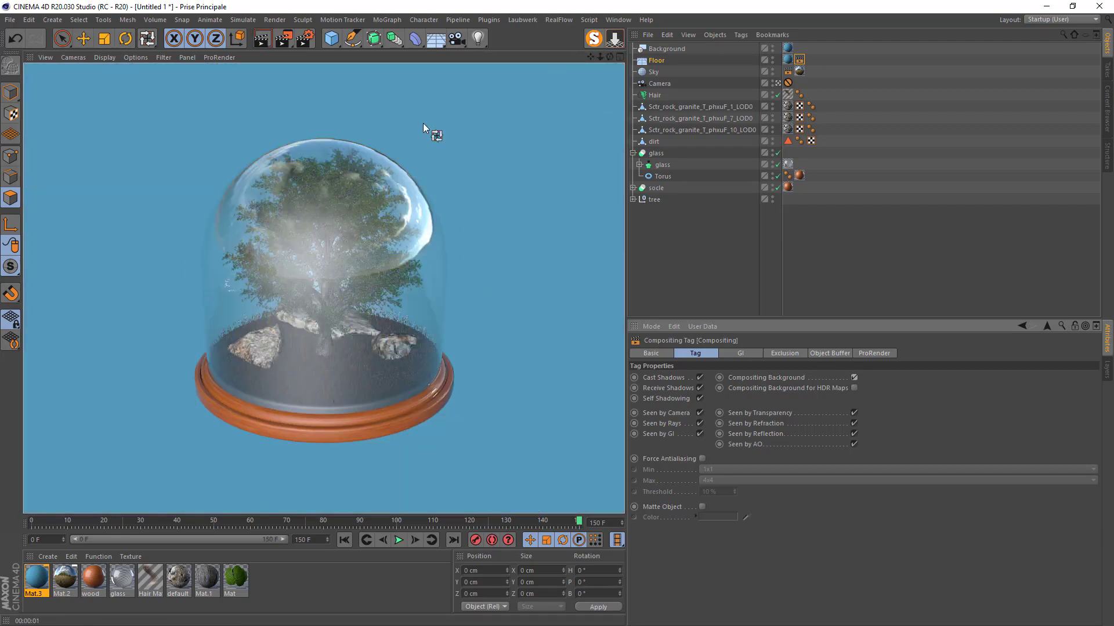
- Add an Infinite Light to the scene
left_click(478, 39)
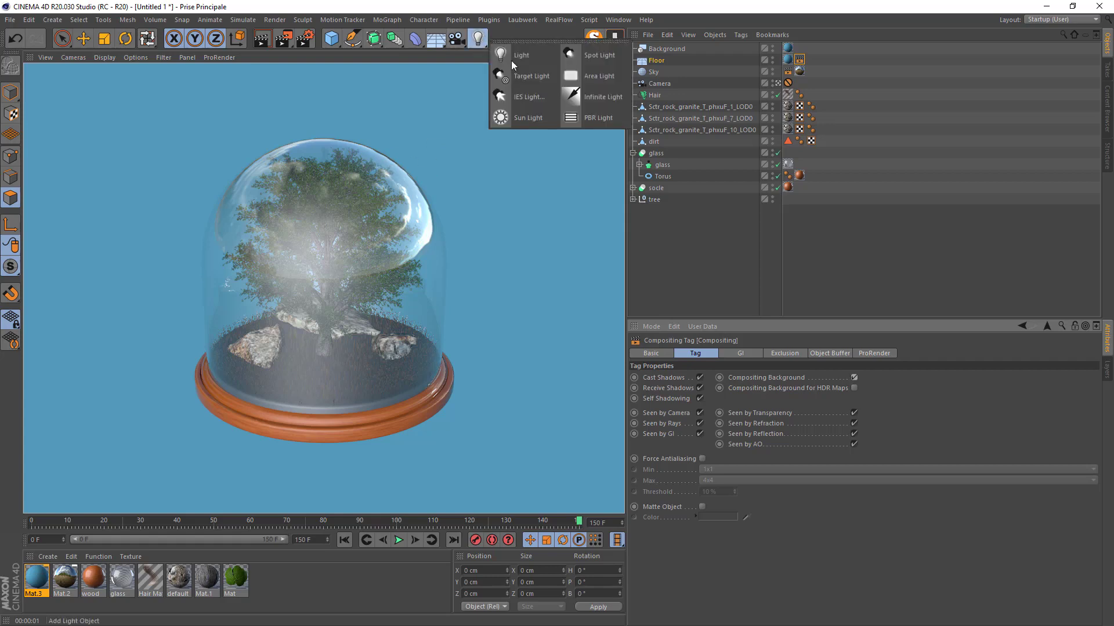
left_click(596, 95)
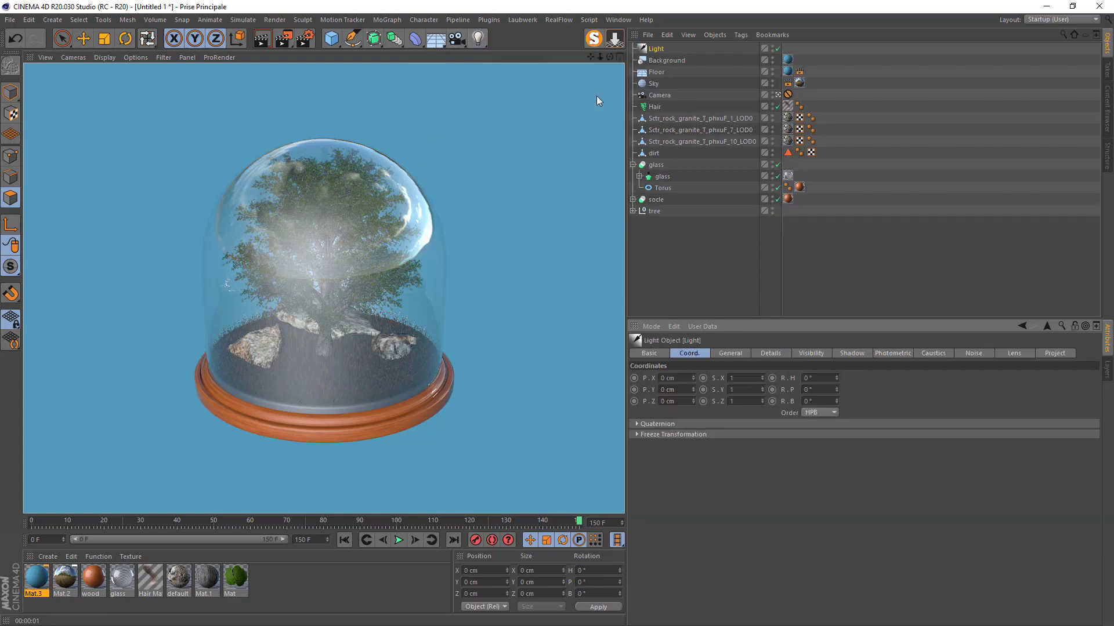
- Add a Null object and rename it "target light"
left_click(332, 38)
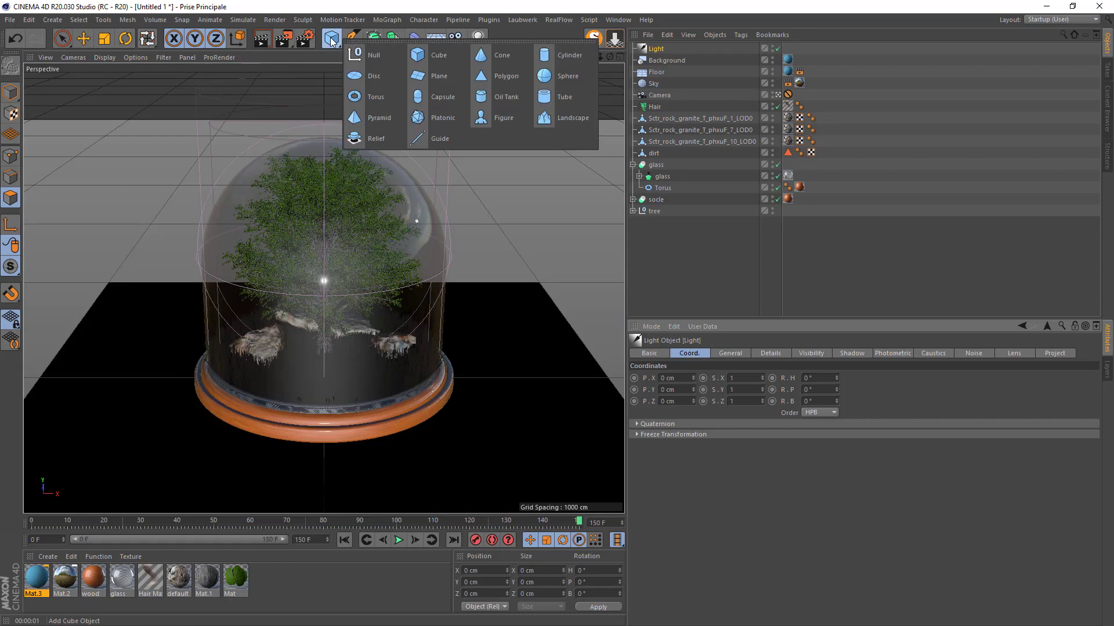
left_click(372, 56)
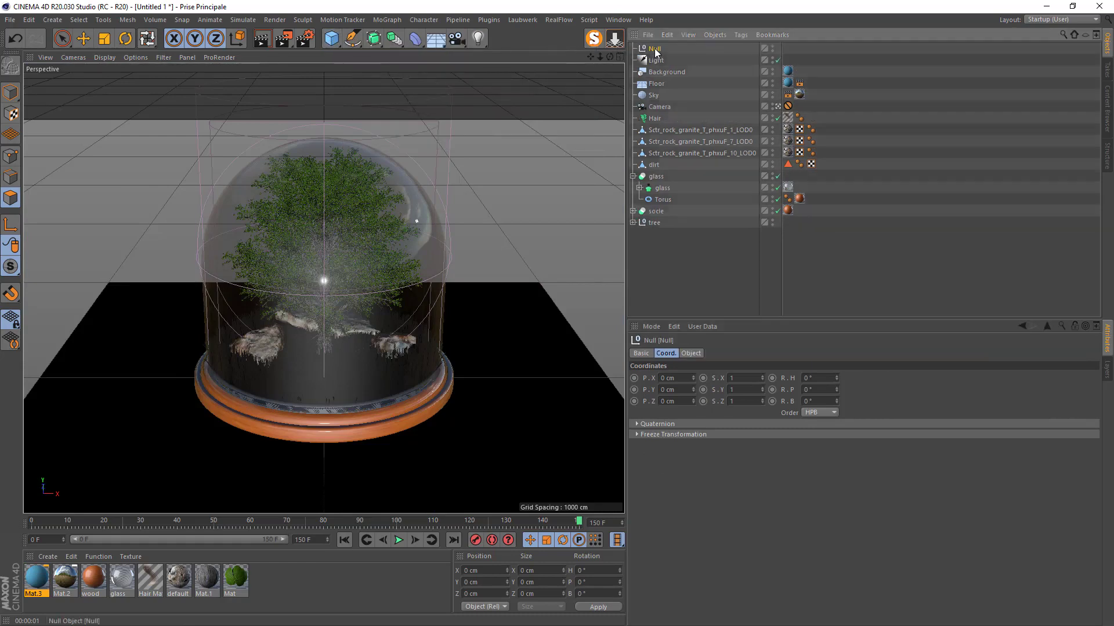
double_click(656, 48)
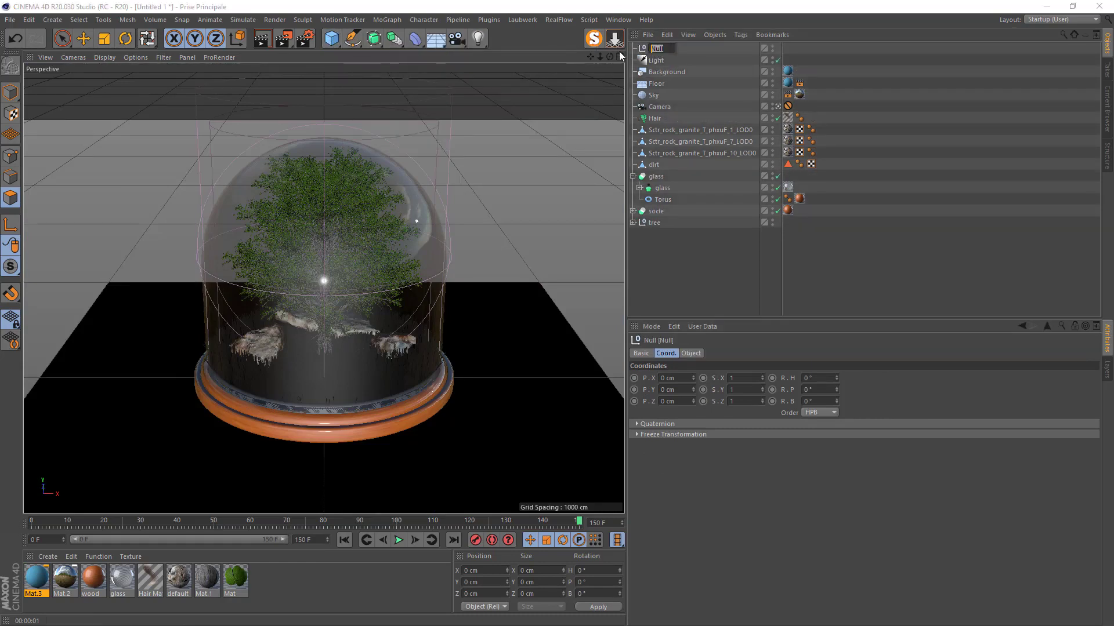
type("target")
type(" light")
key("Return")
- Add a Target tag to the Light and assign the "target light" null as its Target Object
right_click(656, 65)
mouse_move(748, 70)
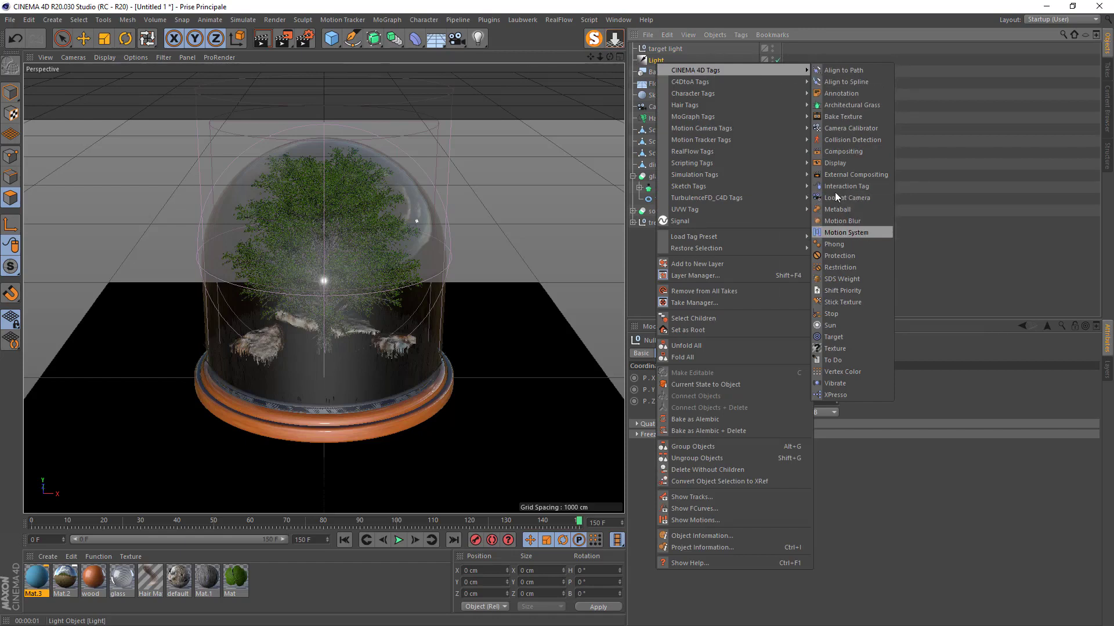
left_click(839, 339)
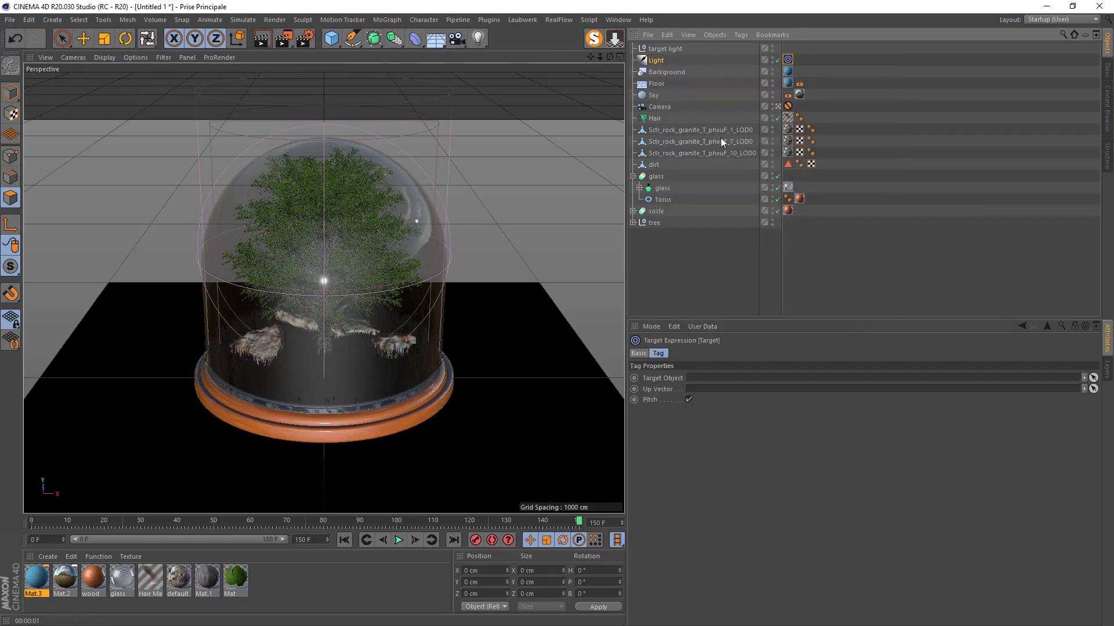
left_click_drag(655, 48, 706, 380)
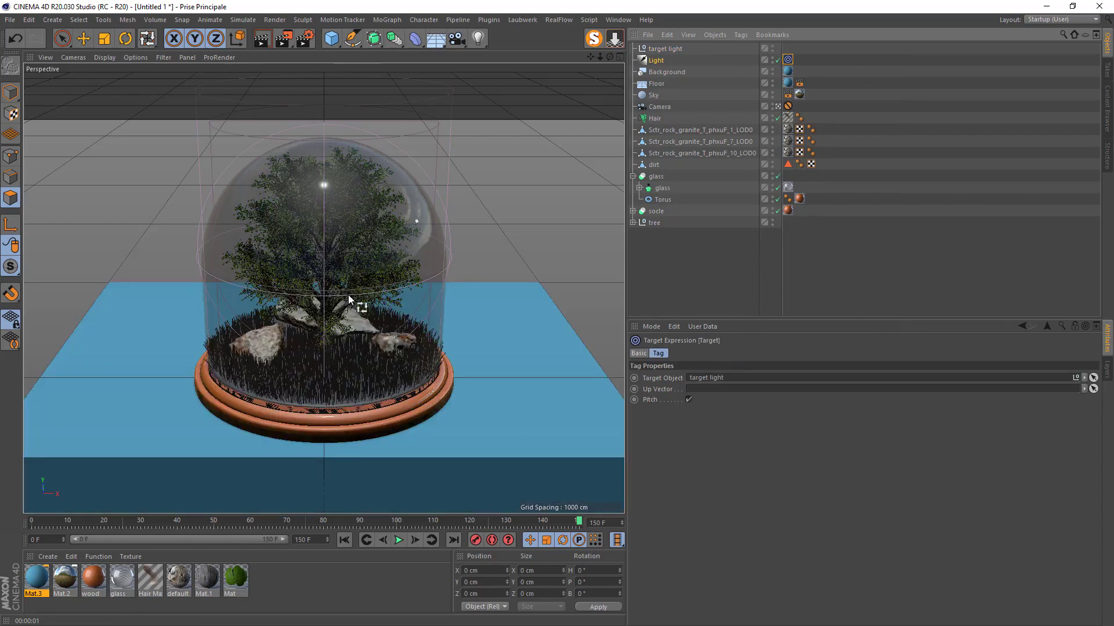
- Leave the scene camera's view and move the Light up and away from the dome
left_click(777, 107)
scroll(399, 344, "down", 10)
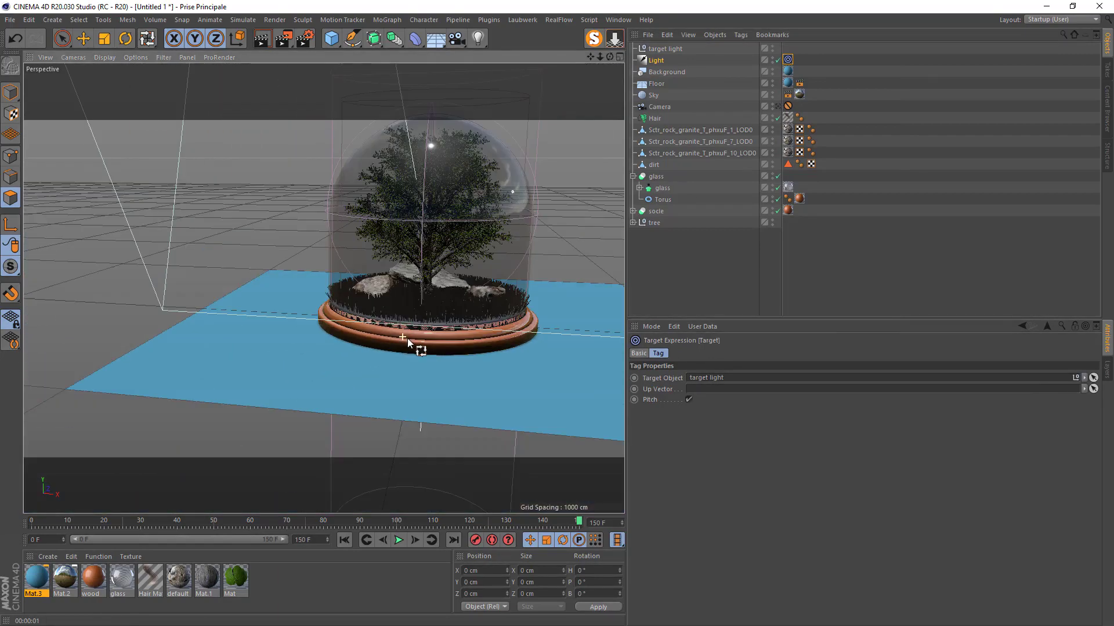
scroll(408, 344, "down", 6)
left_click_drag(590, 58, 609, 58)
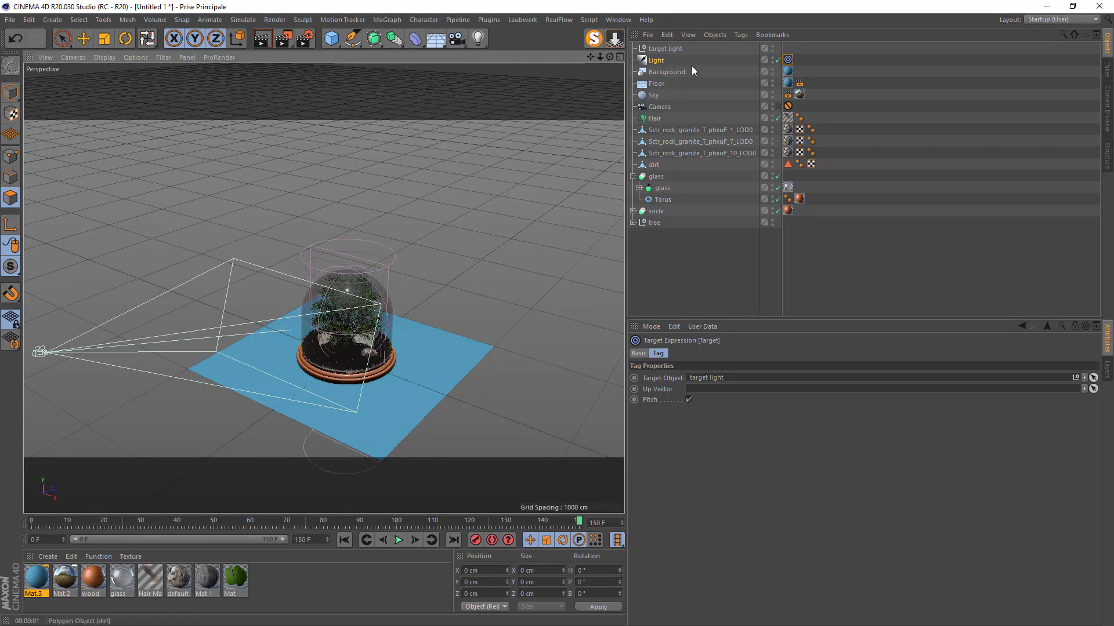
left_click(654, 61)
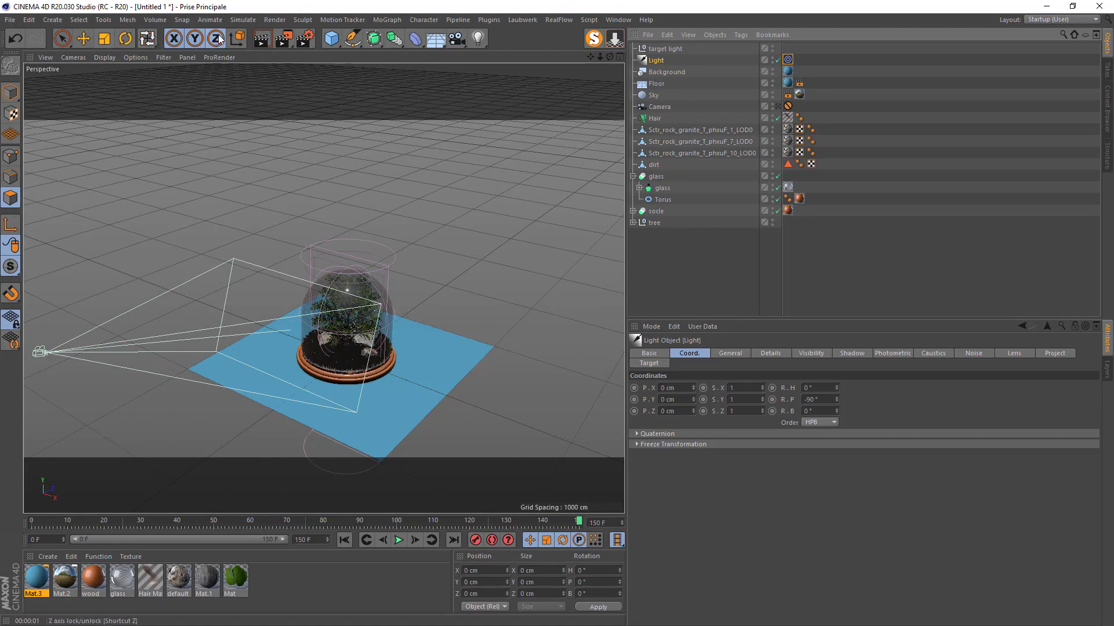
key("e")
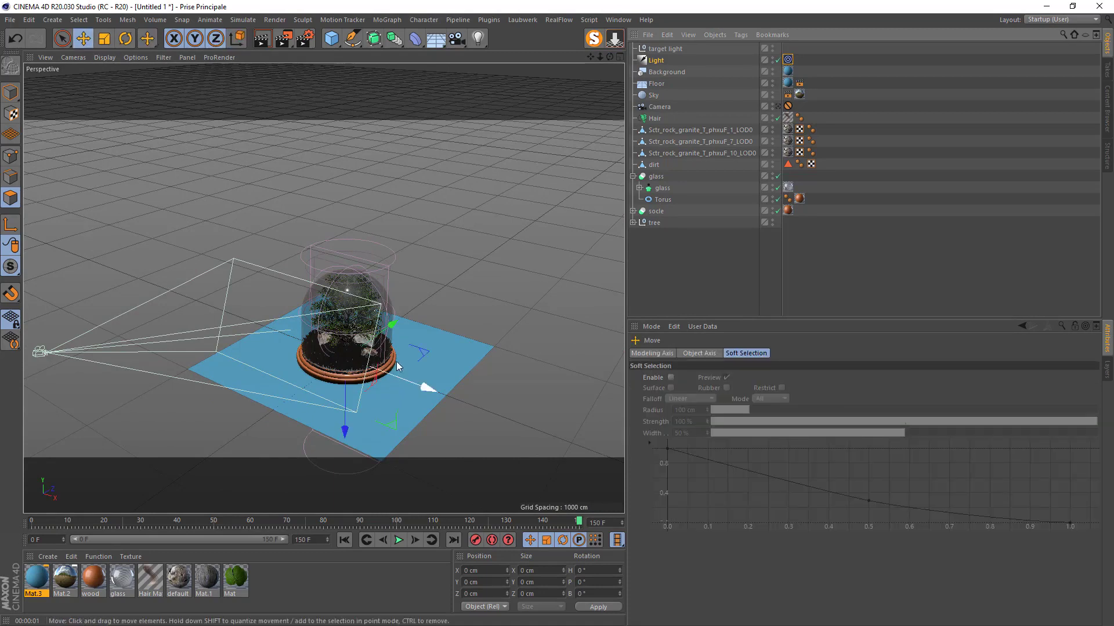
mouse_move(379, 335)
left_mouse_down()
mouse_move(263, 414)
mouse_move(245, 207)
mouse_move(215, 205)
left_mouse_up()
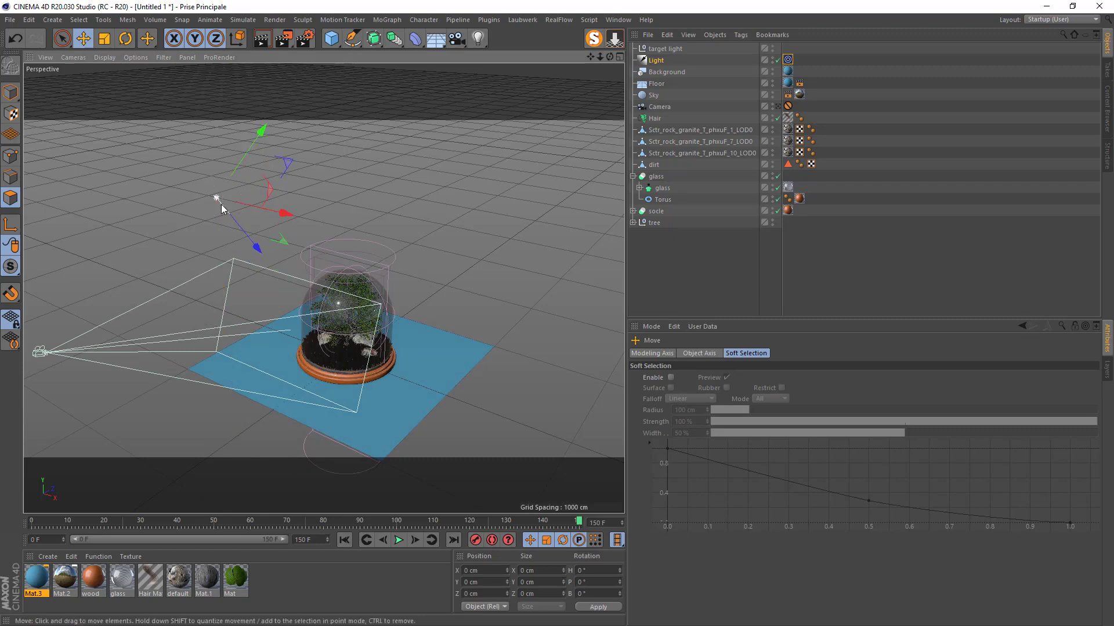
scroll(221, 204, "up", 4)
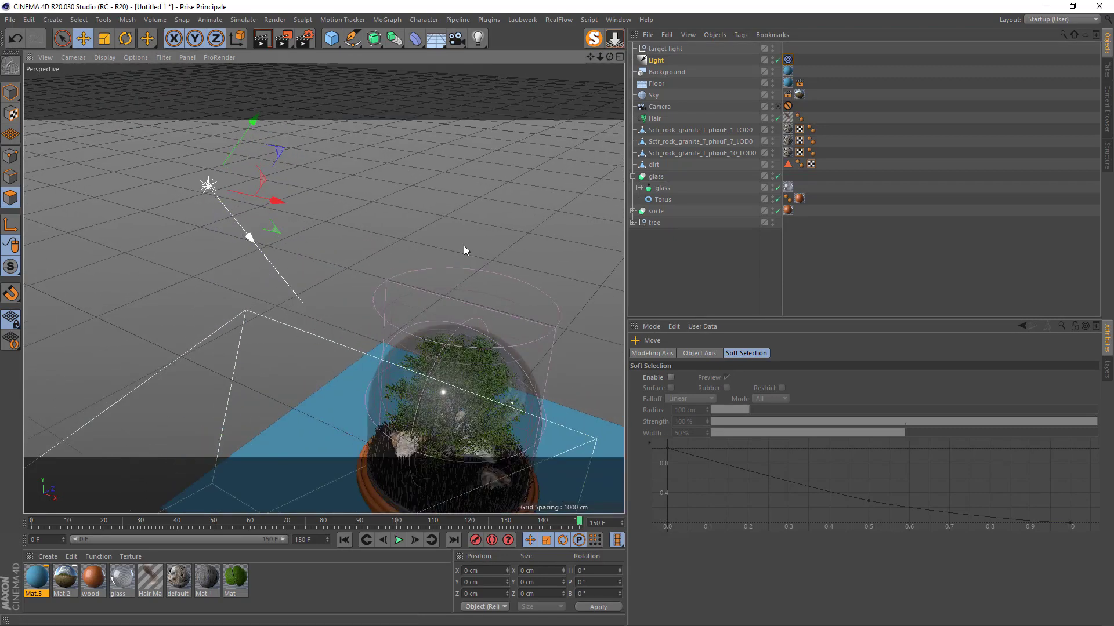
left_click_drag(611, 58, 310, 204)
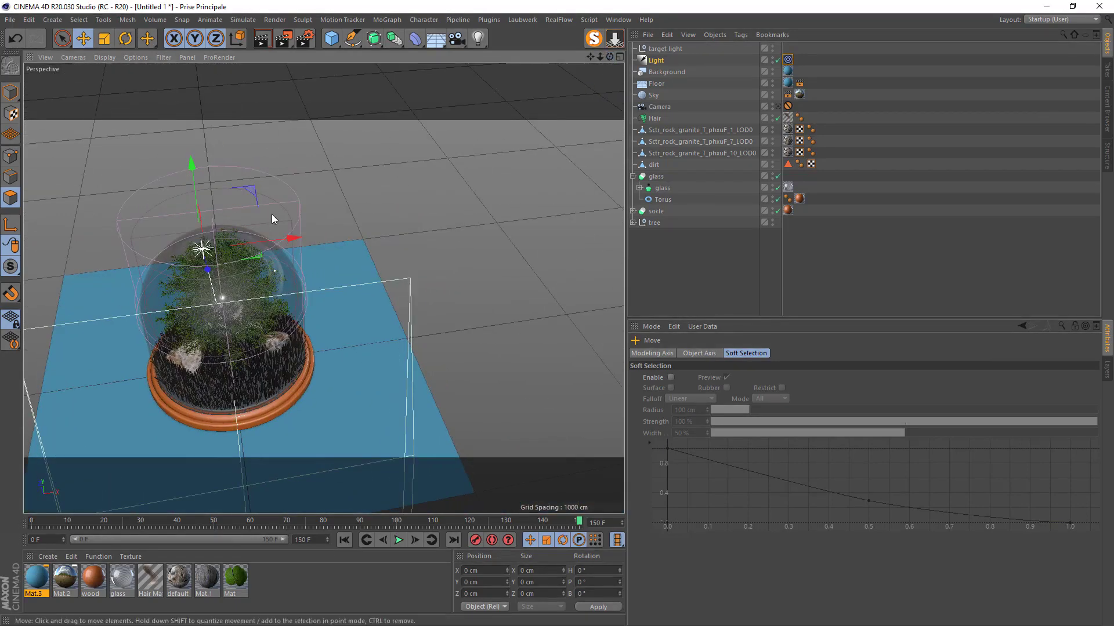
- Move the Light farther out, to about X -1550, Y 1821, Z -1742 cm, and render the view through the scene camera
scroll(145, 385, "down", 5)
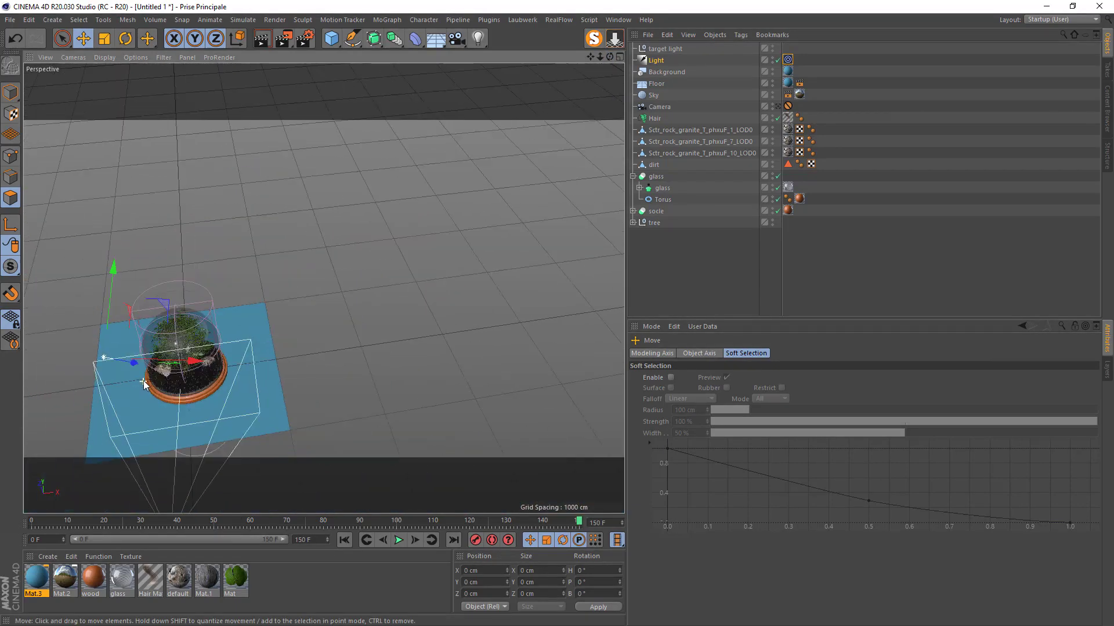
scroll(156, 395, "down", 2)
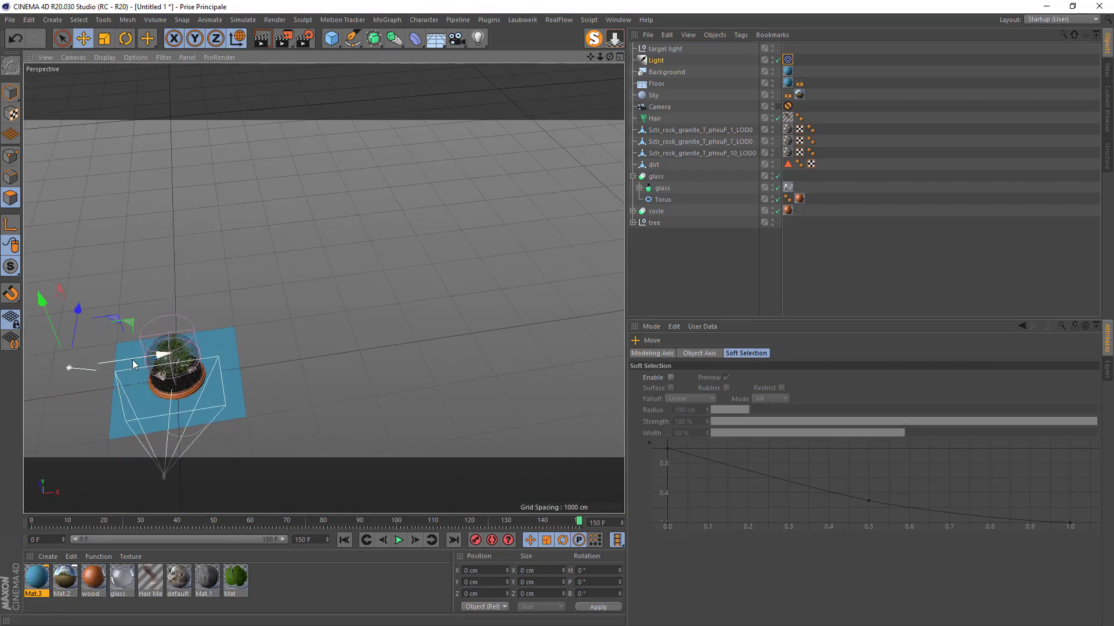
left_click_drag(132, 361, 92, 365)
scroll(97, 389, "down", 3)
left_click_drag(57, 328, 58, 348)
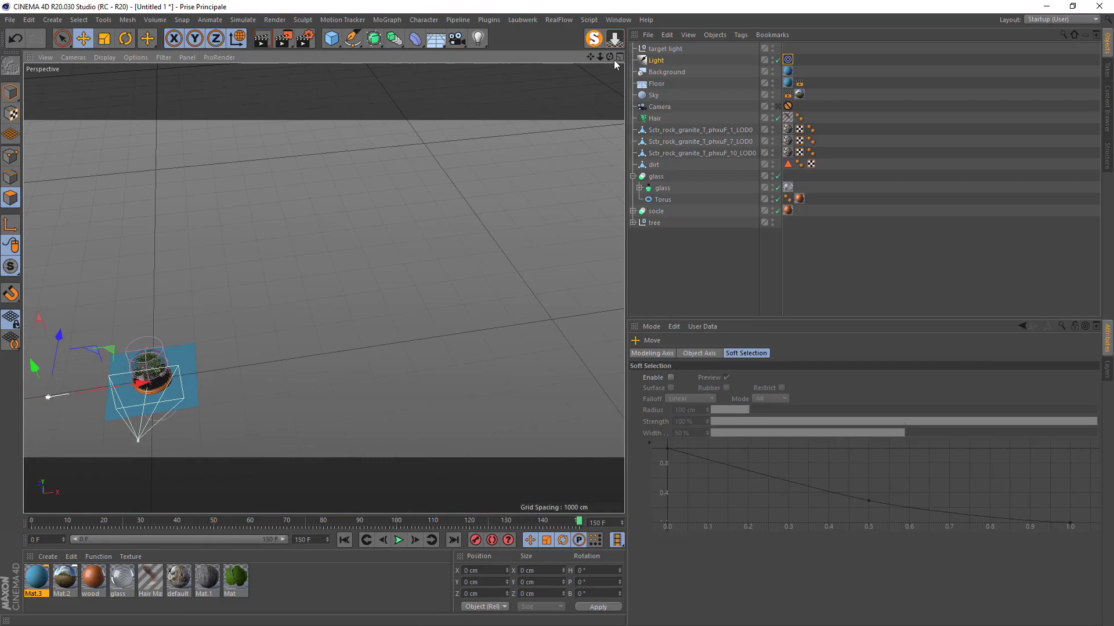
left_click(778, 106)
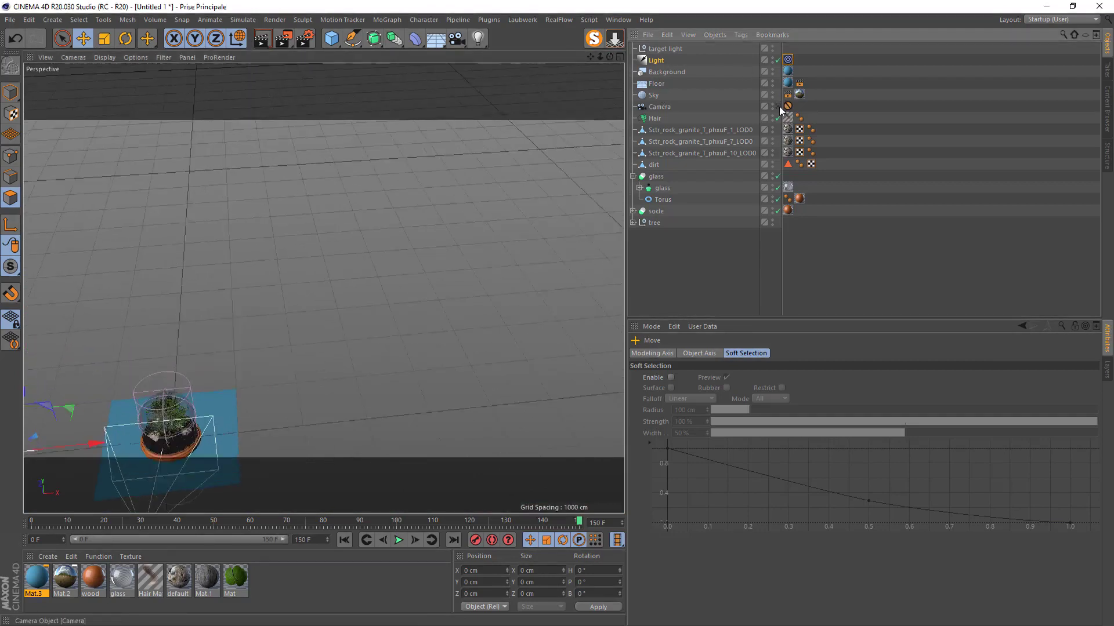
left_click(263, 38)
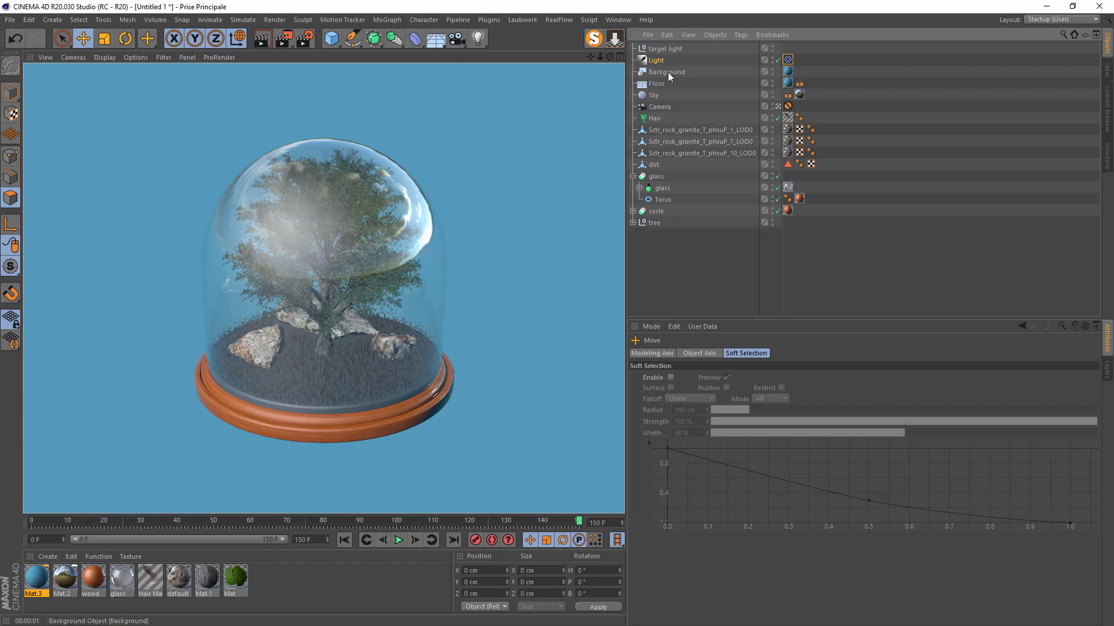
- Set the Light's shadow type to Raytraced (Hard) and render the view
left_click(658, 61)
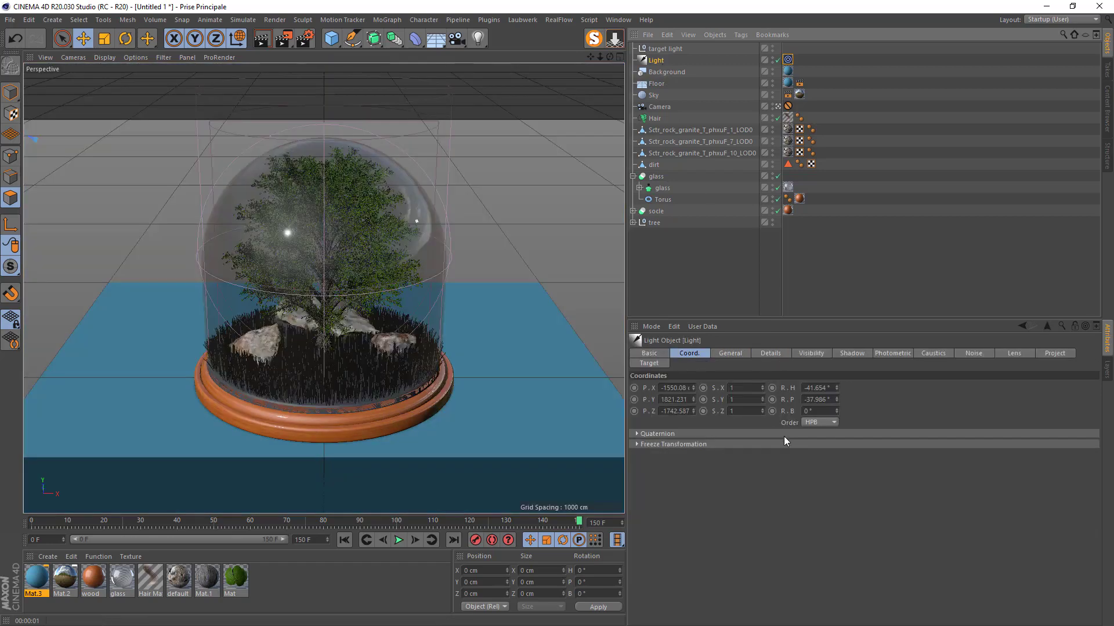
left_click(736, 354)
left_click(718, 500)
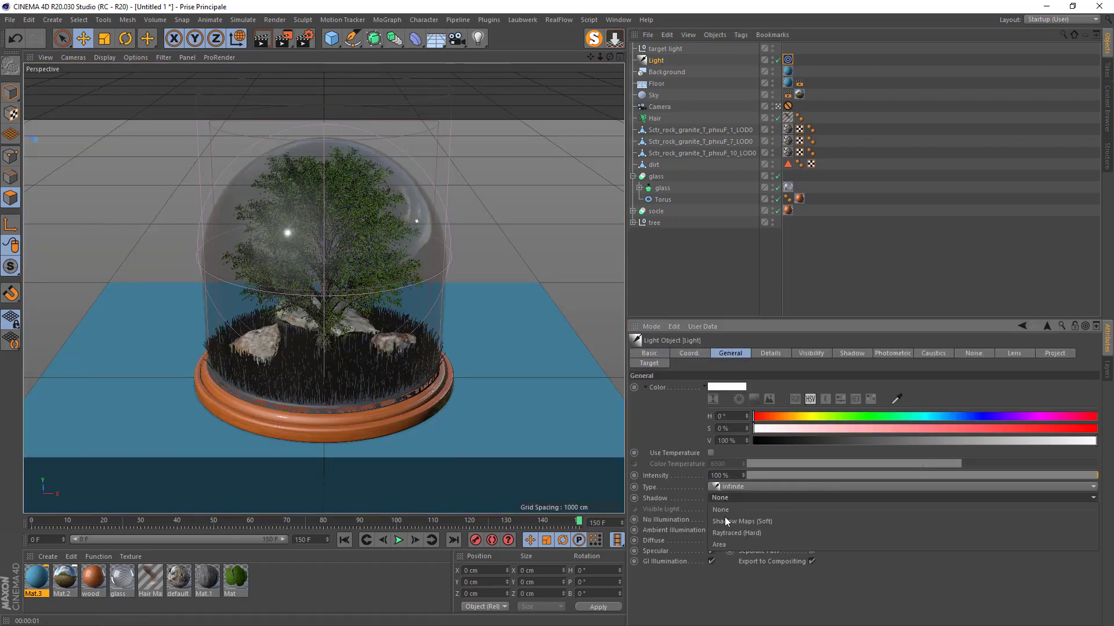
left_click(725, 533)
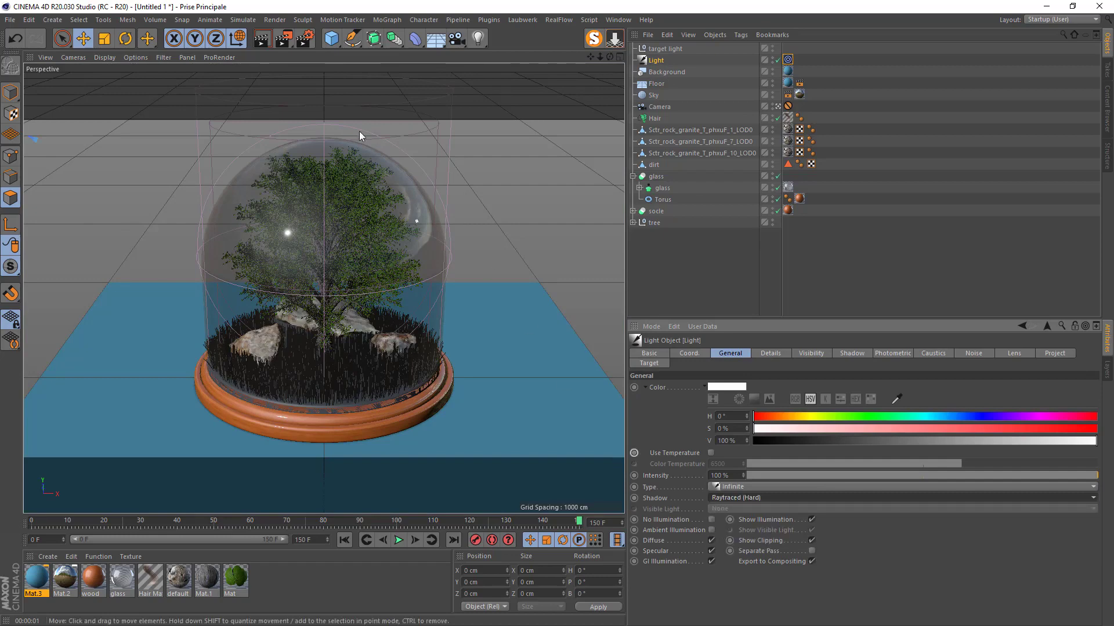
left_click(266, 45)
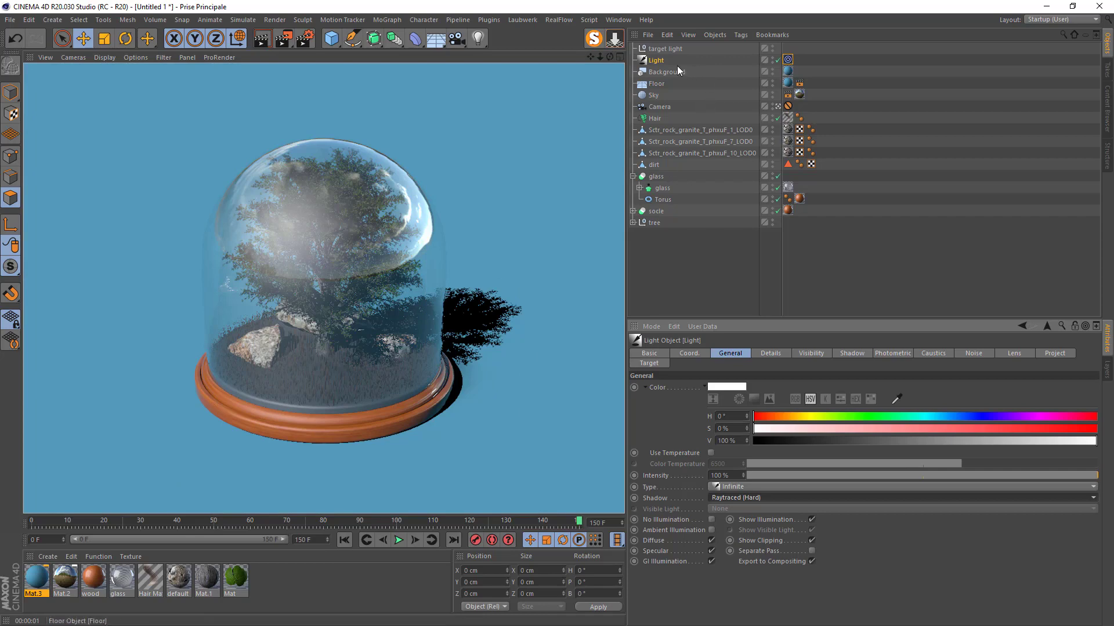
- Set the first color gradient knot of the grass's Hair Mat material to S 36% and V 26%
left_click(654, 118)
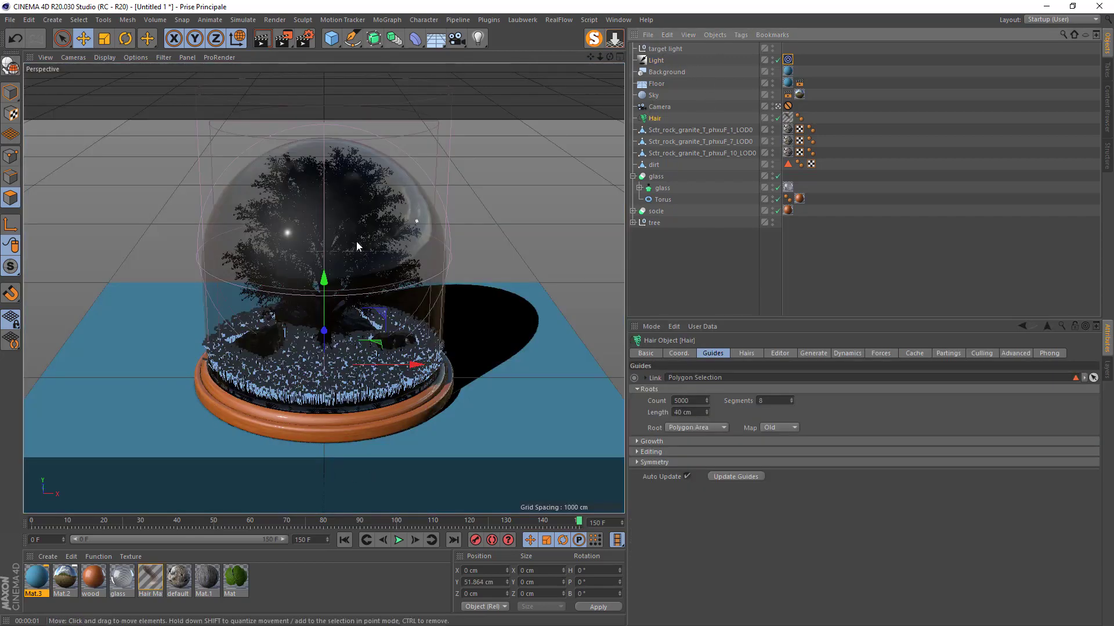
left_click(778, 107)
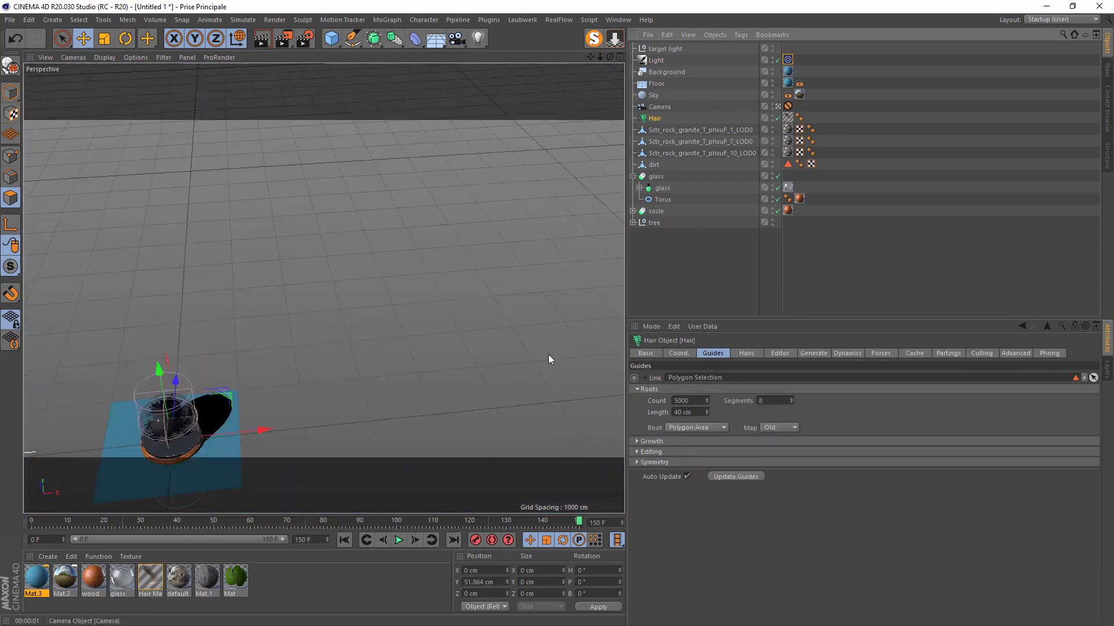
scroll(92, 405, "down", 3)
scroll(90, 410, "up", 10)
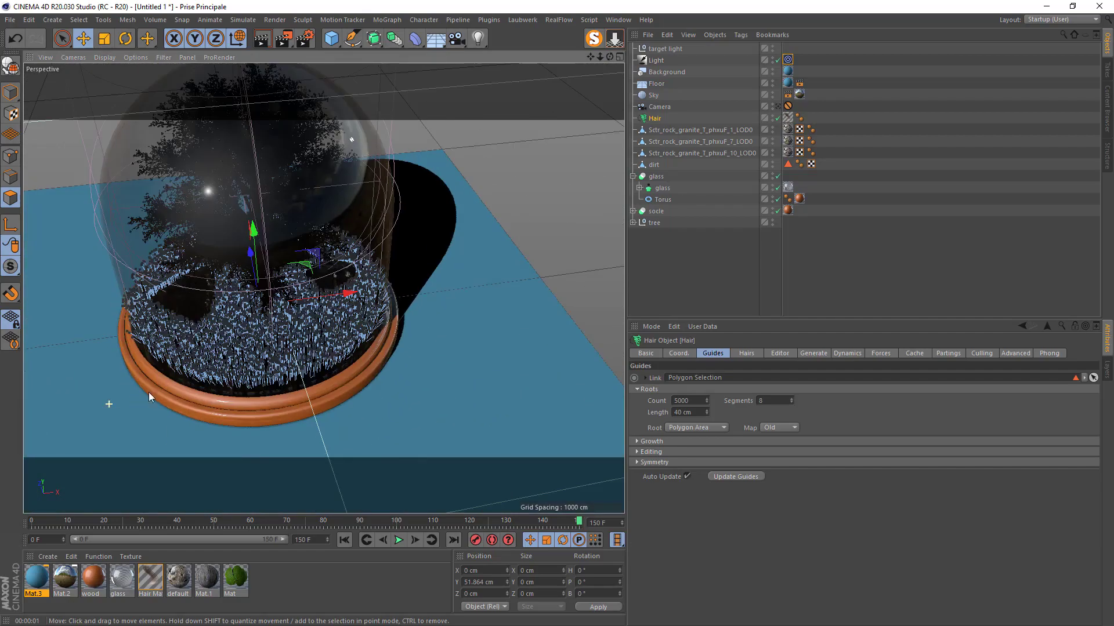
scroll(301, 341, "up", 3)
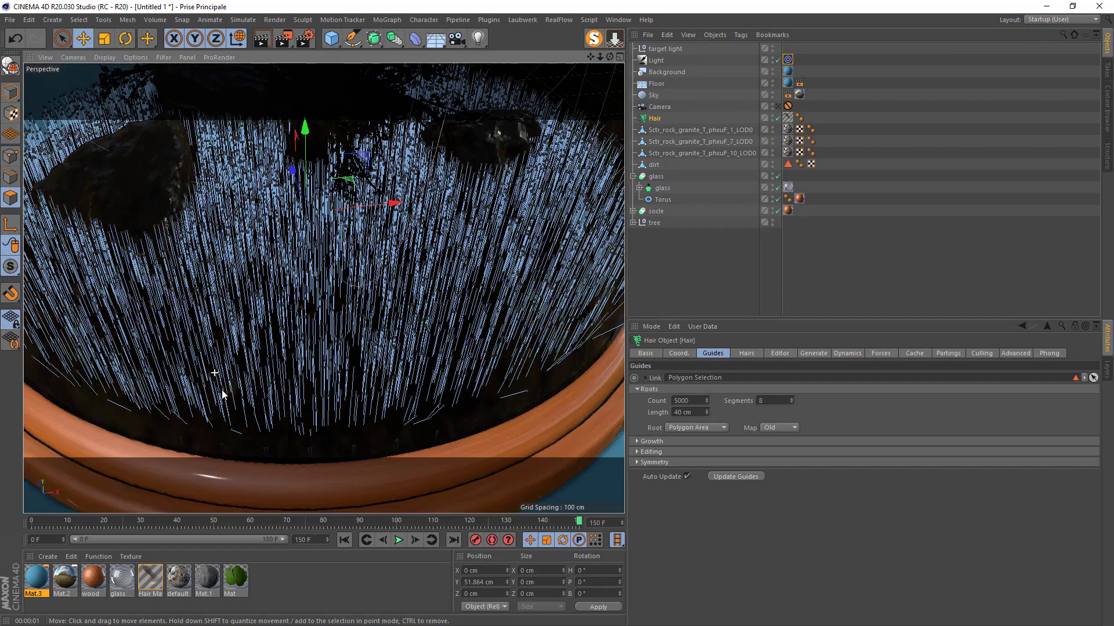
double_click(152, 580)
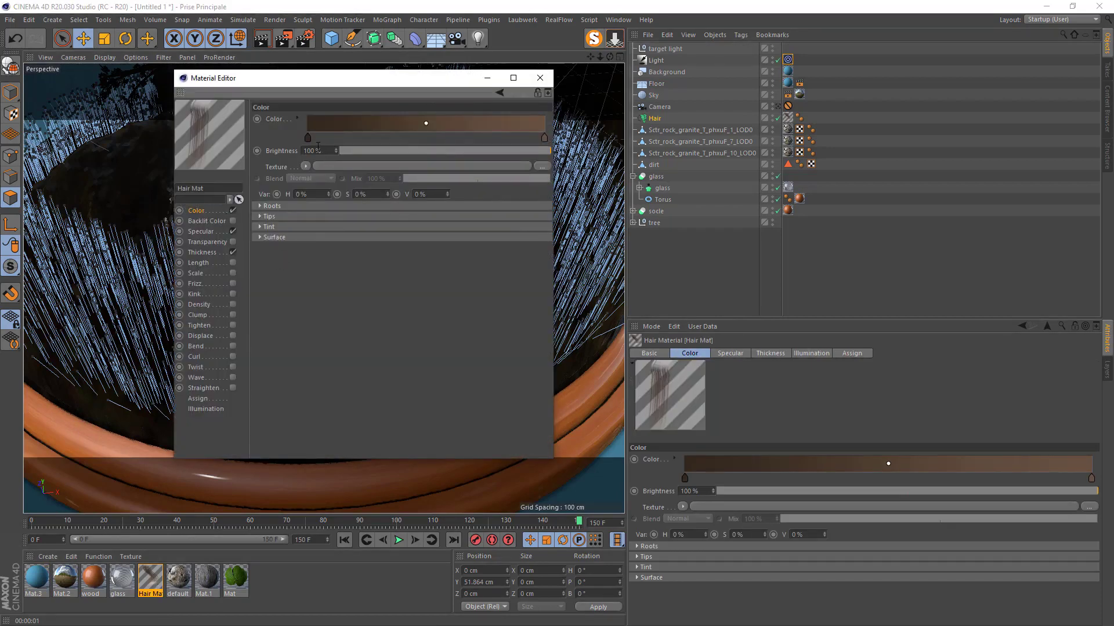
double_click(307, 137)
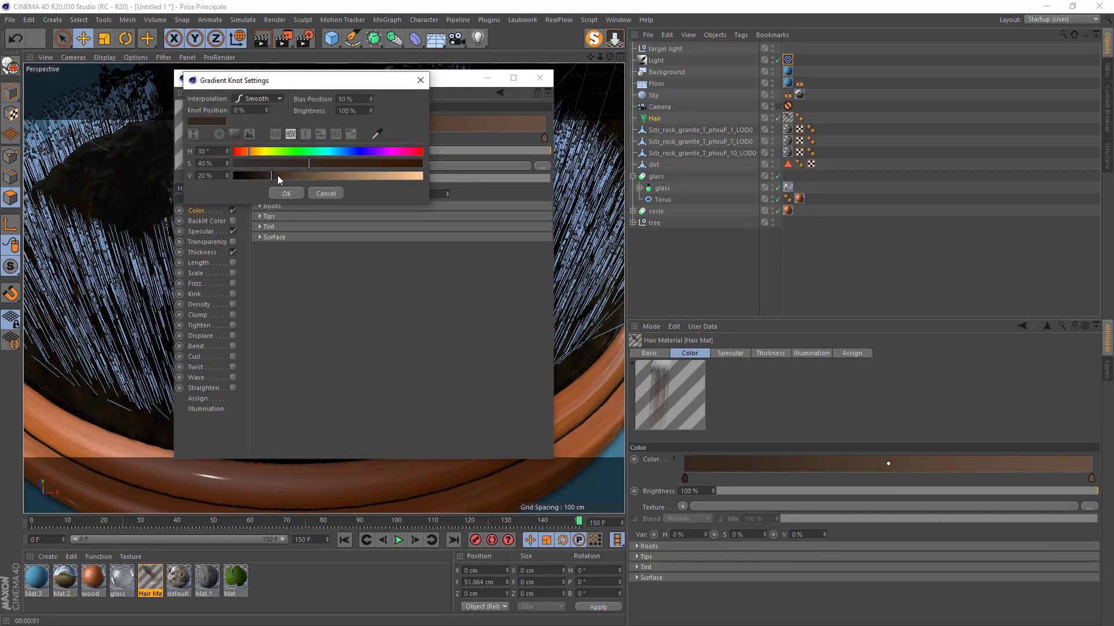
left_click_drag(278, 179, 301, 164)
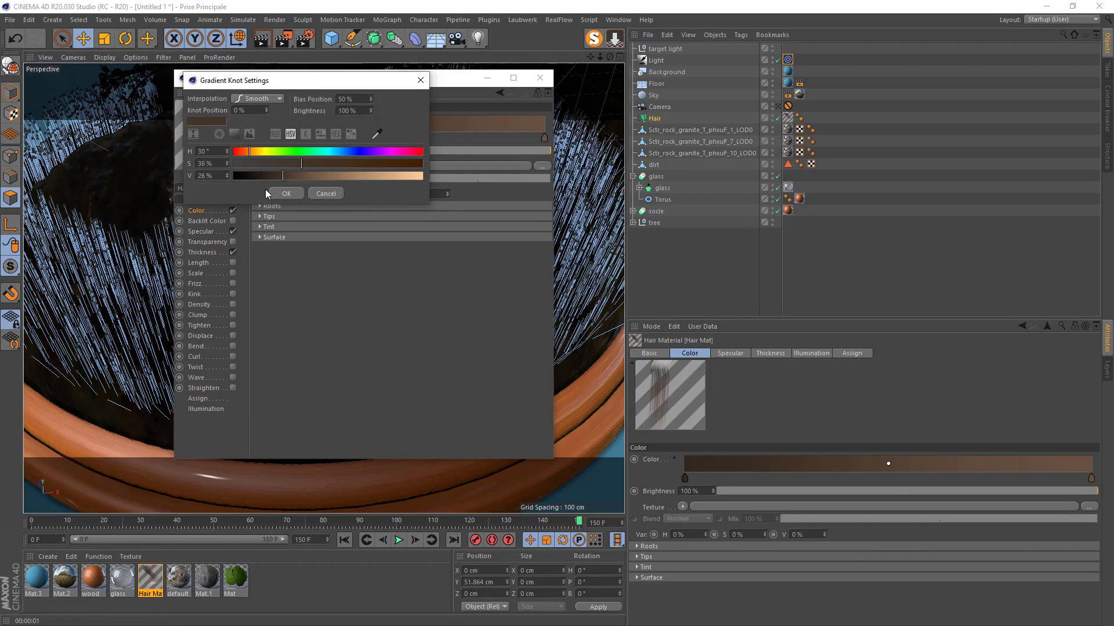
left_click(287, 194)
- Add a knot at about 33% of the Hair Mat color gradient, colored green with H 130°, S 35%, V 37%
left_click(386, 138)
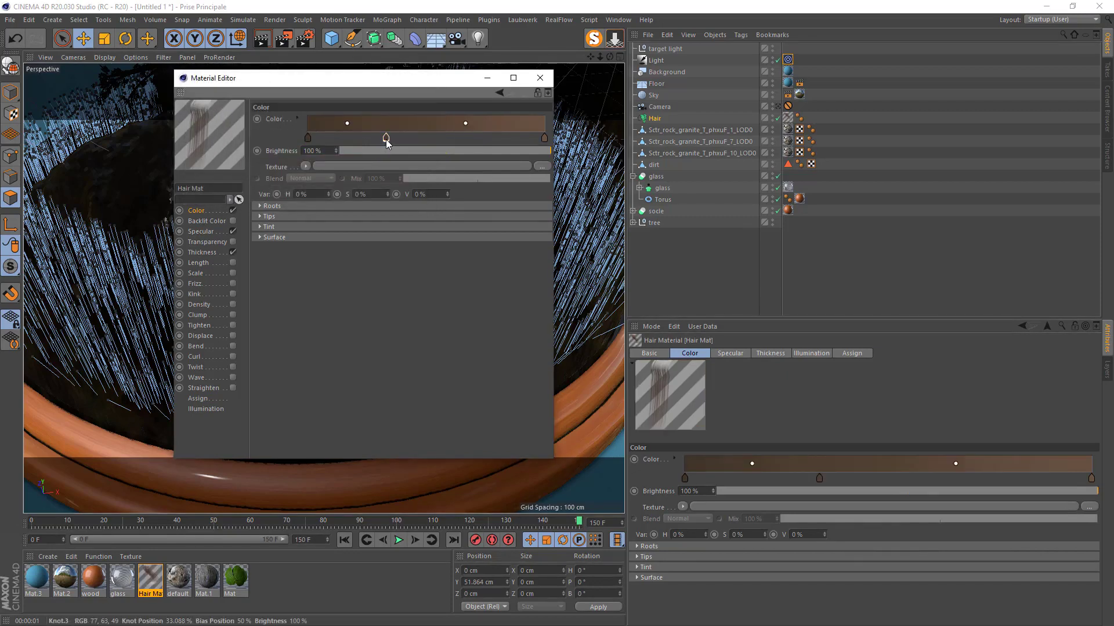
double_click(386, 138)
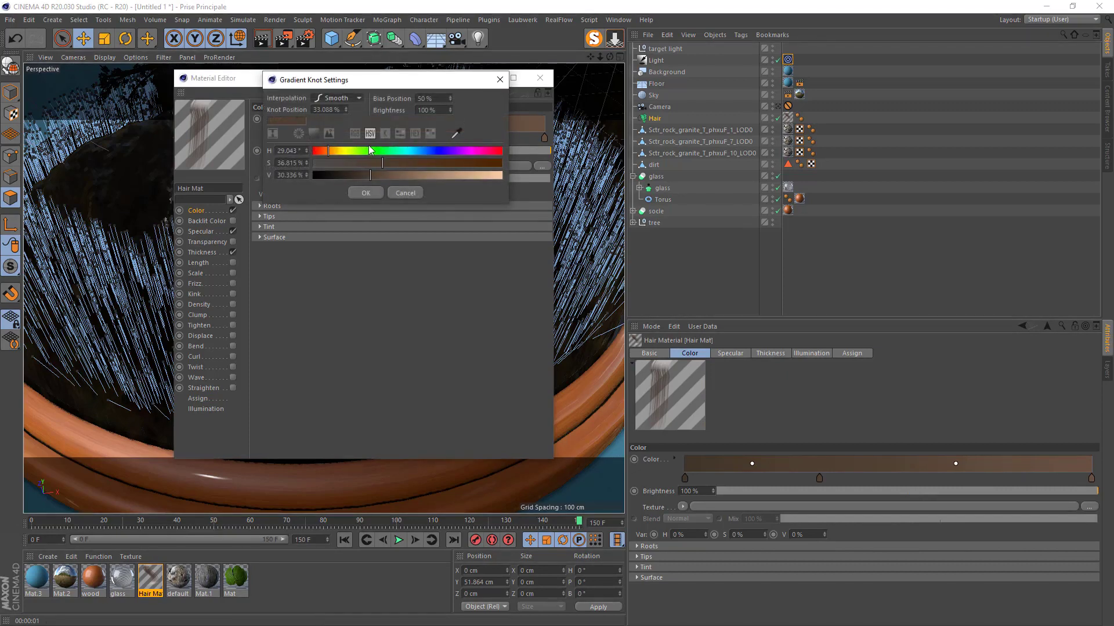
left_click_drag(369, 150, 377, 175)
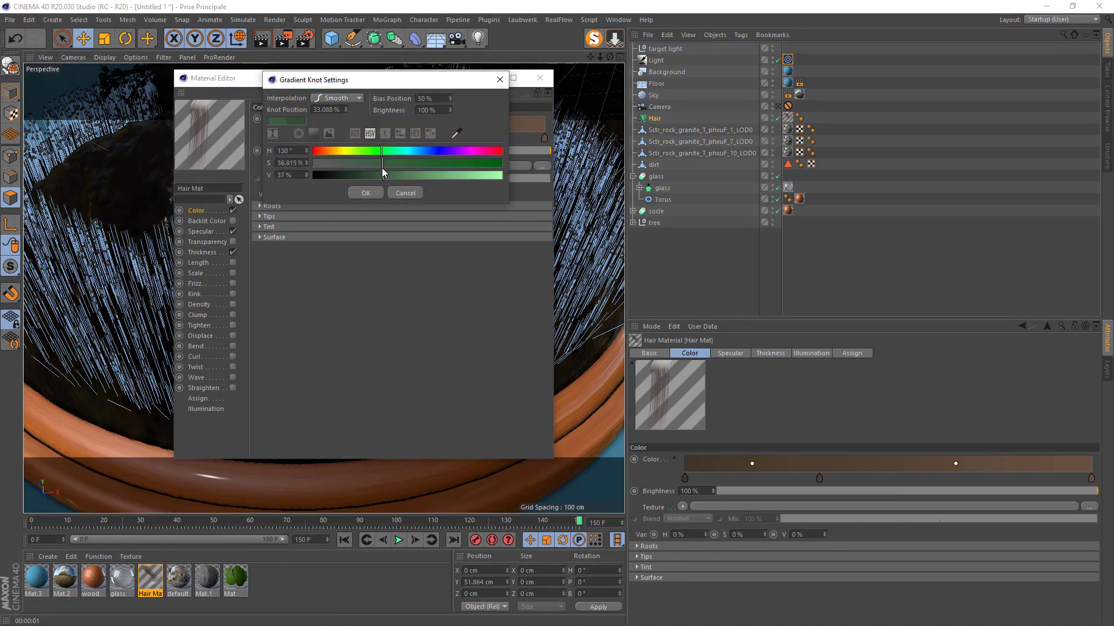
left_click(378, 163)
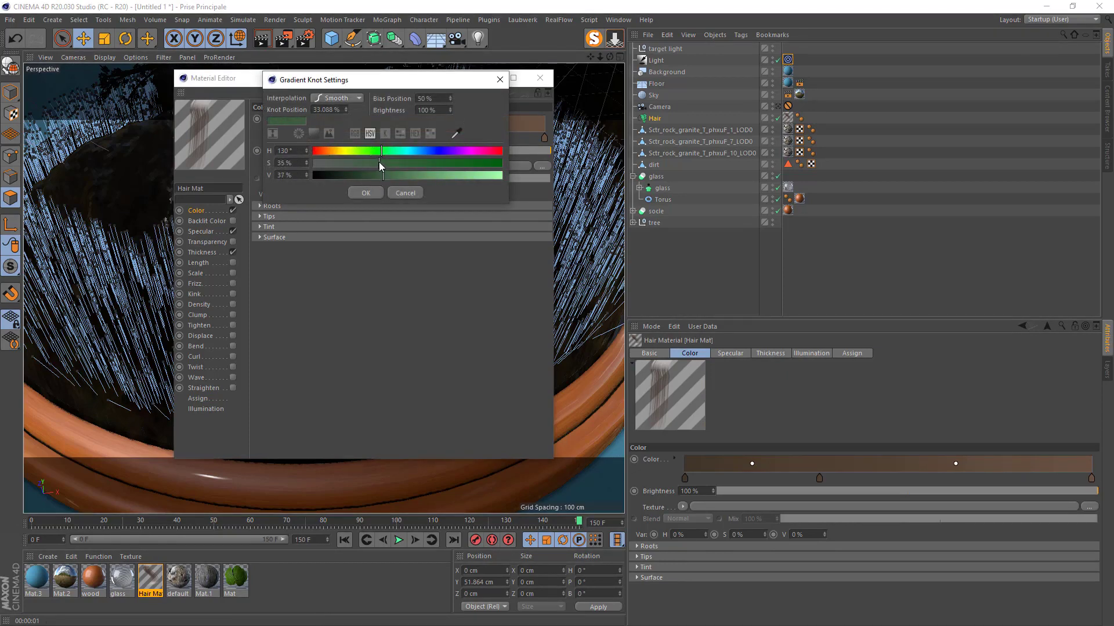
left_click(351, 192)
- Add a knot at about 64% of the Hair Mat color gradient, colored yellow-green with H 68°, S 37%, V 46%
double_click(459, 141)
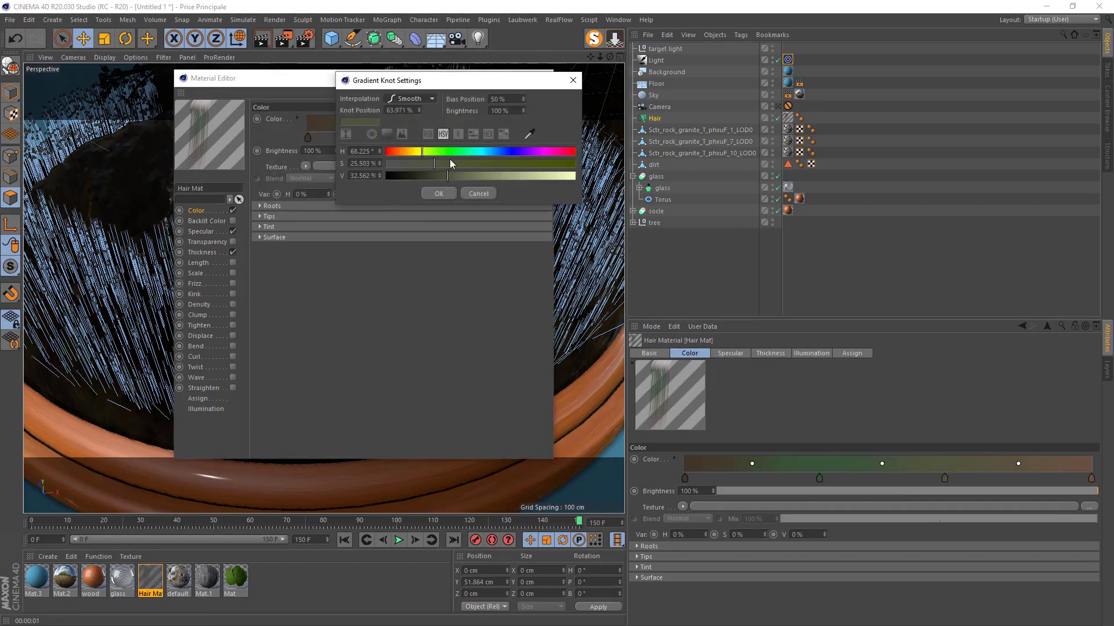
left_click_drag(447, 176, 473, 177)
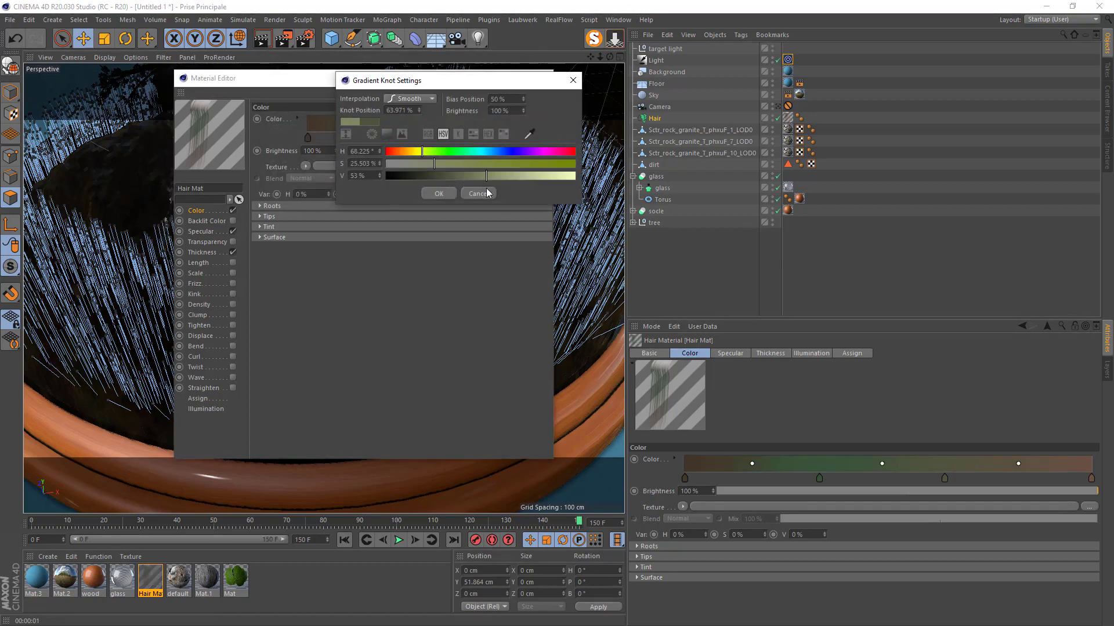
left_click(456, 162)
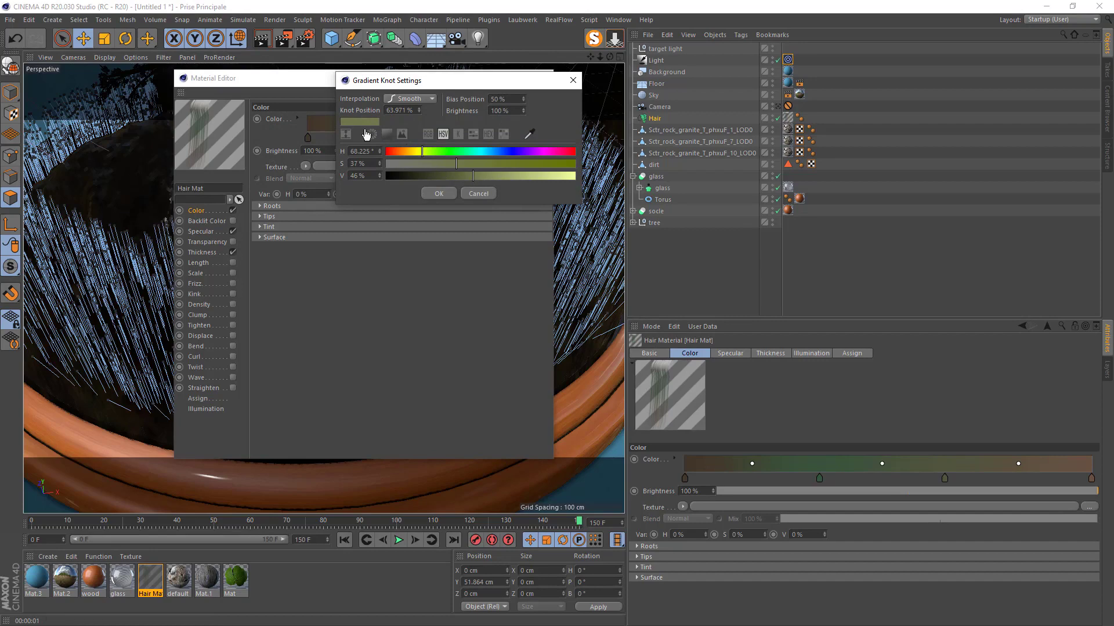
left_click(441, 194)
- Color the last knot of the Hair Mat gradient light green with H 77°, S 34%, V 64%
double_click(544, 140)
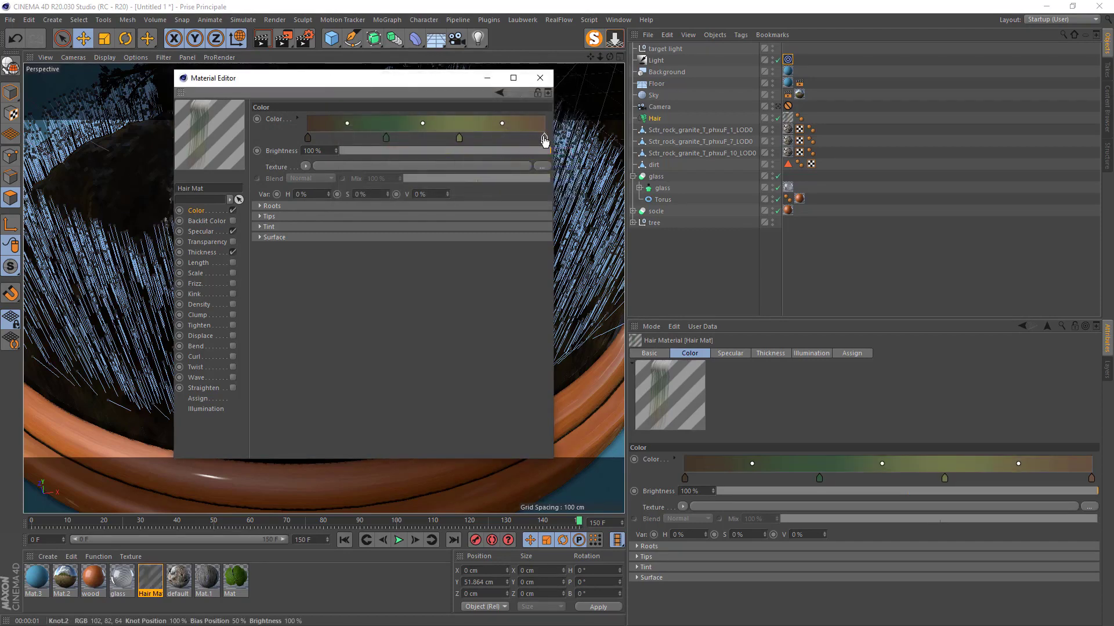
left_click(518, 149)
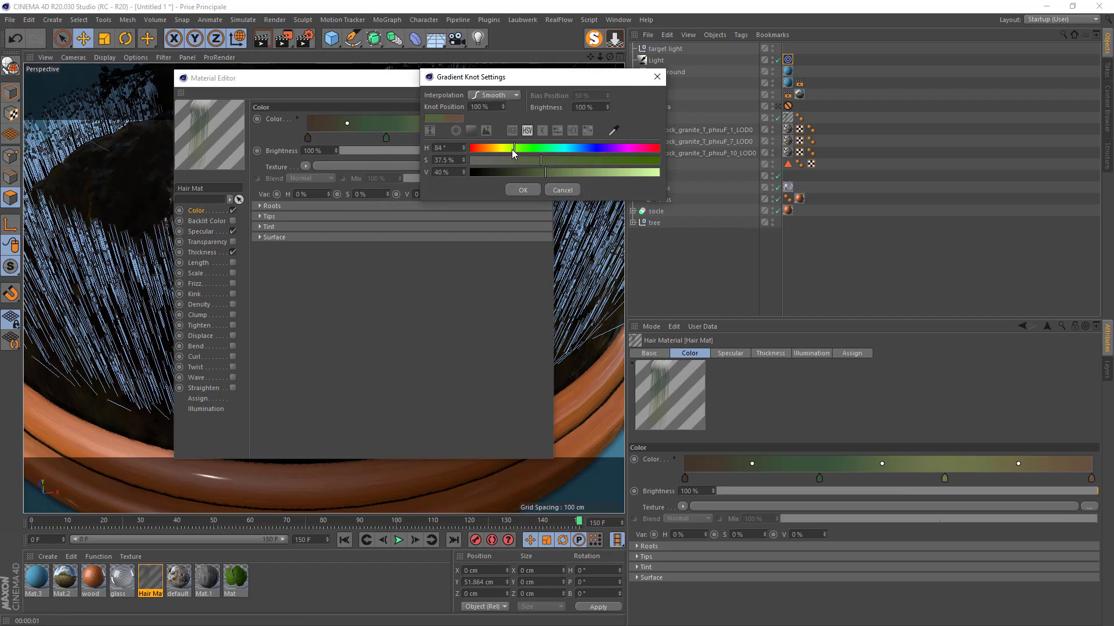
left_click_drag(516, 149, 591, 173)
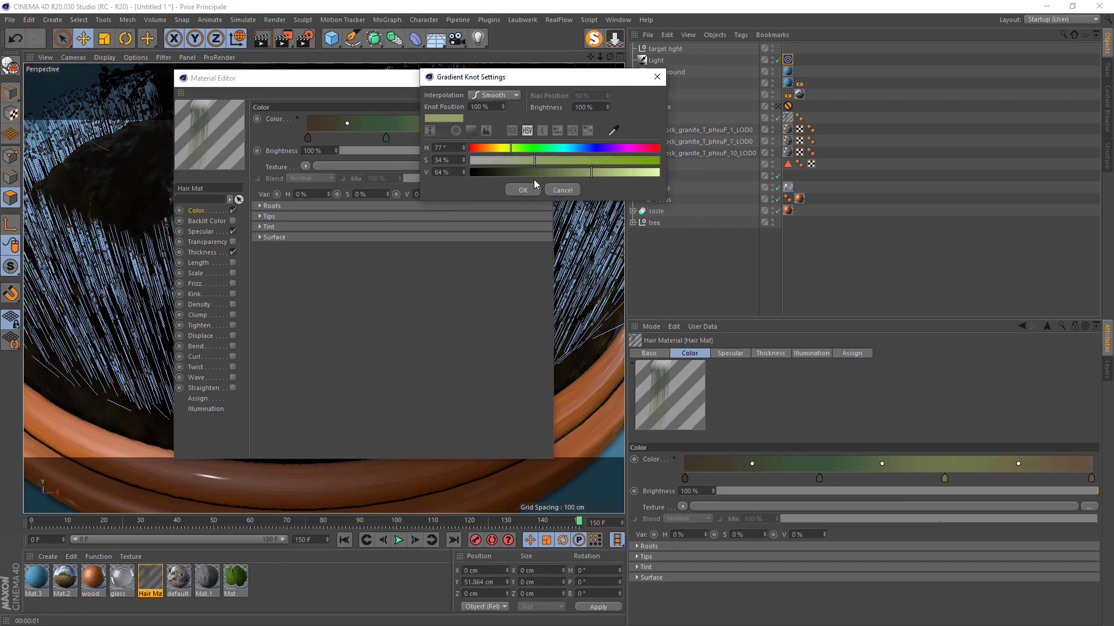
left_click(519, 189)
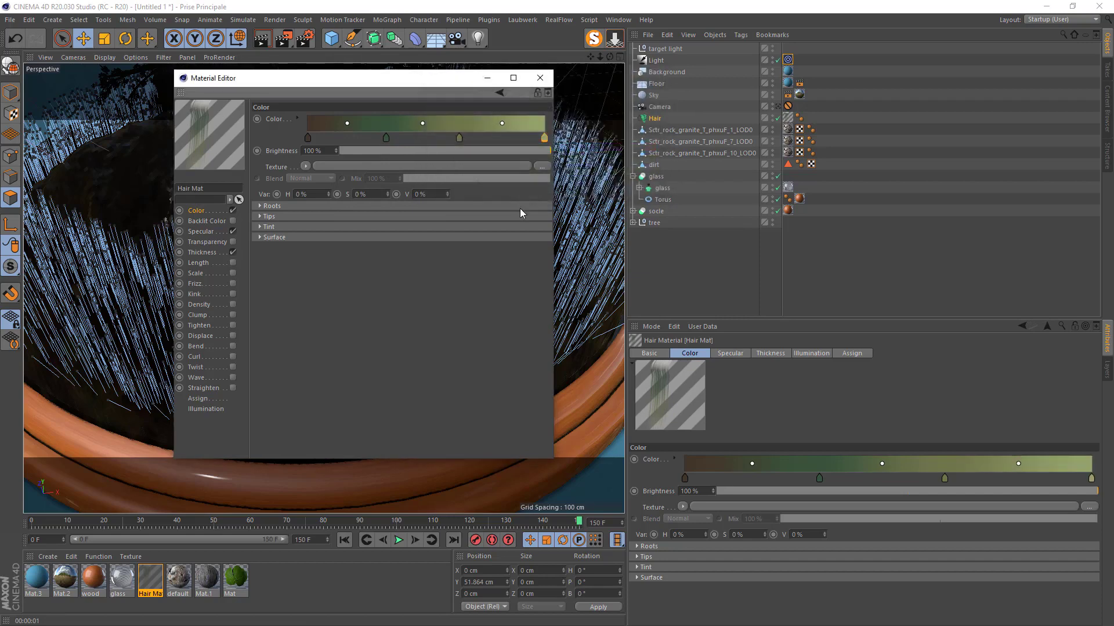
left_click(539, 81)
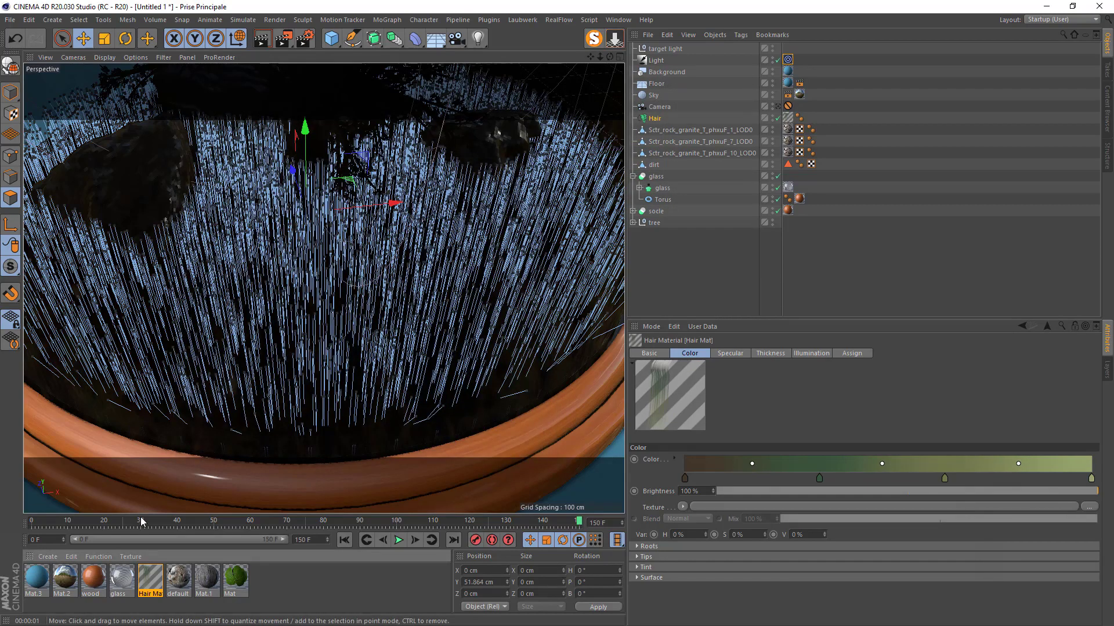
- Set the Hair Mat thickness to 3 cm at the root with a variation of 1 cm
double_click(148, 582)
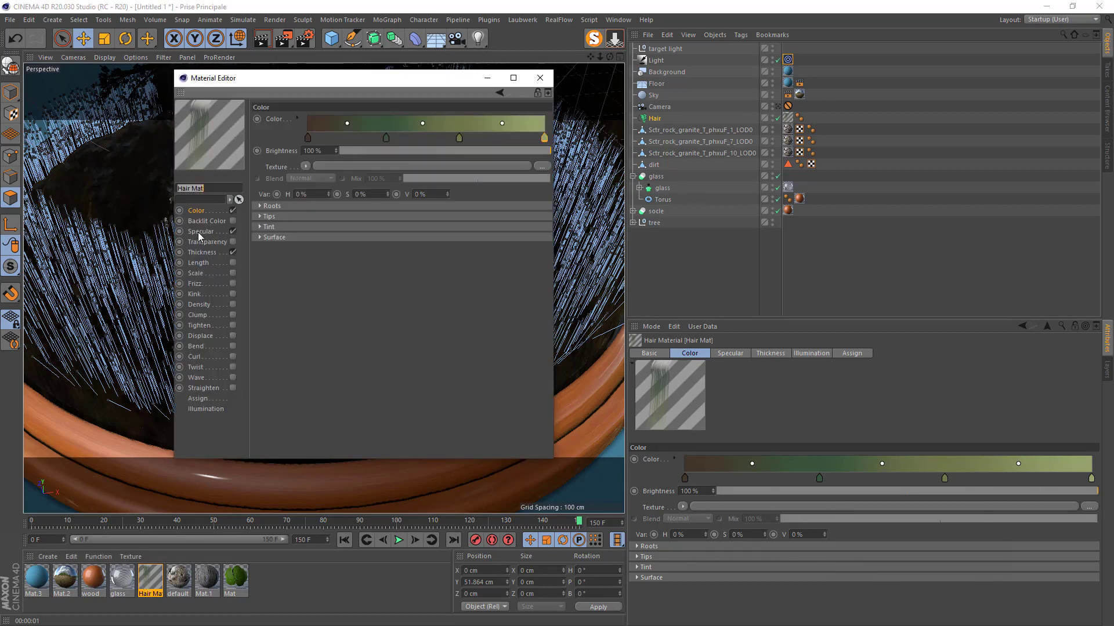
left_click(201, 253)
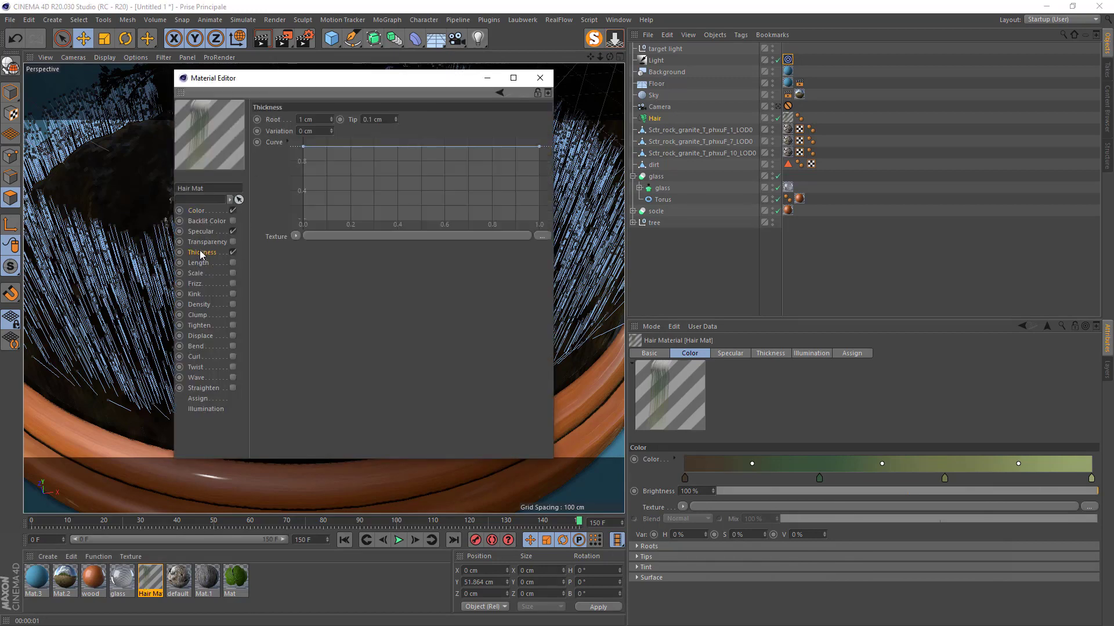
double_click(320, 121)
type("3")
key("Tab")
type("1")
key("Return")
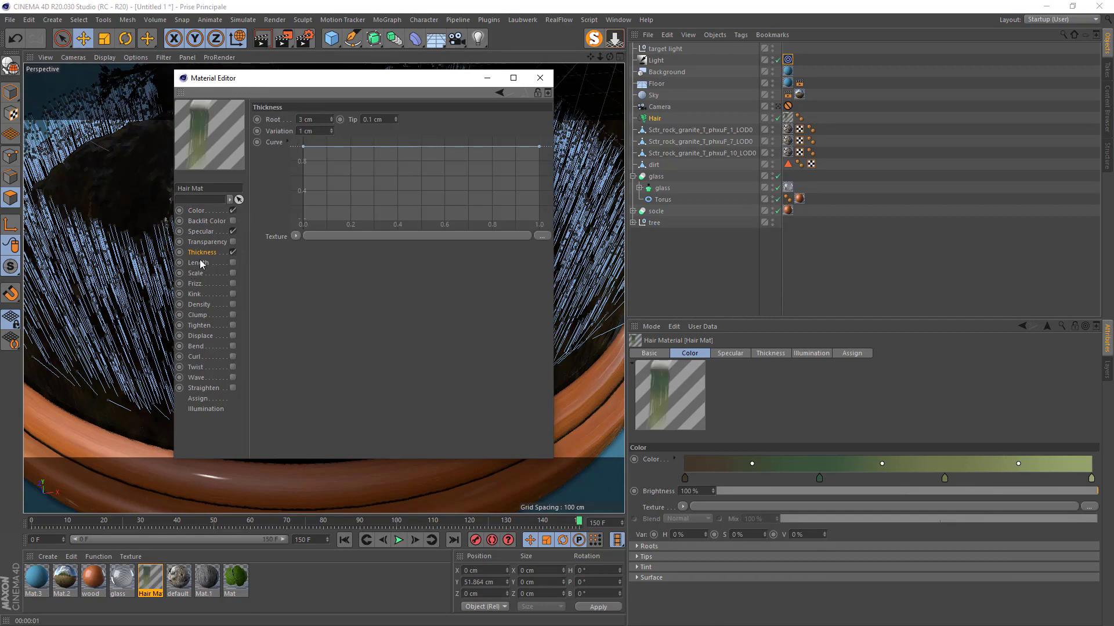
- Enable the Length and Frizz channels of the Hair Mat material and render the view
left_click(232, 262)
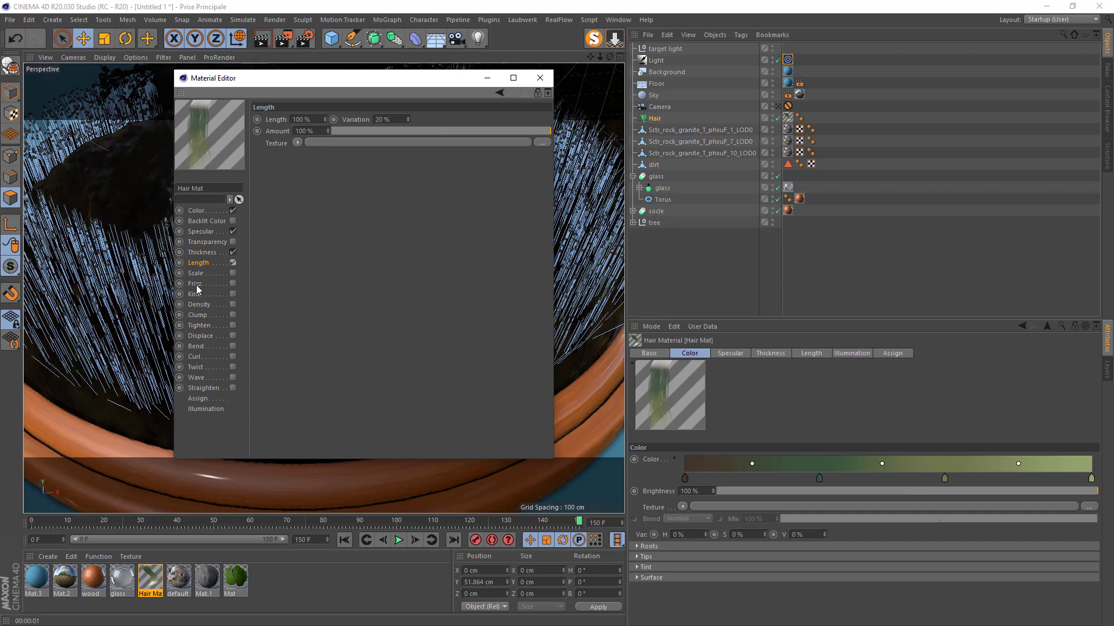
left_click(233, 284)
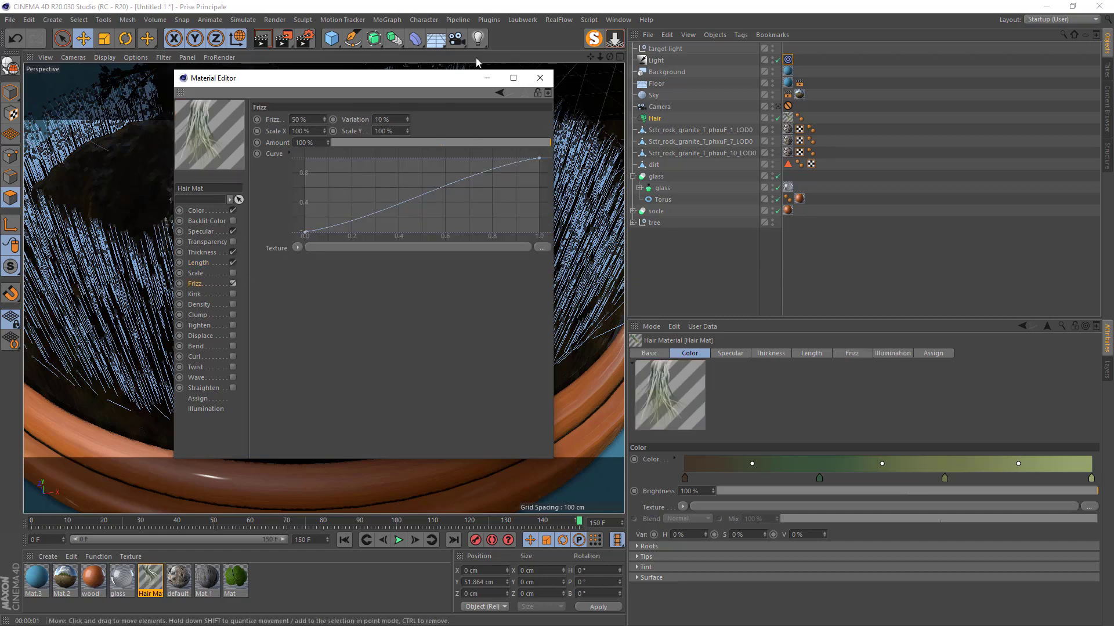
left_click(540, 78)
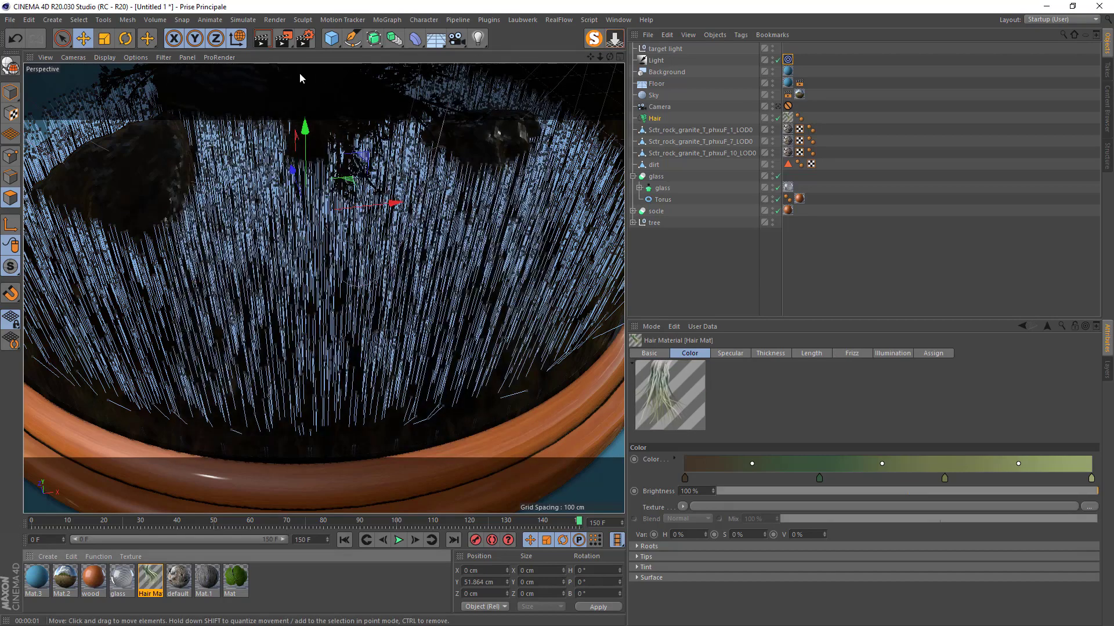
left_click(262, 39)
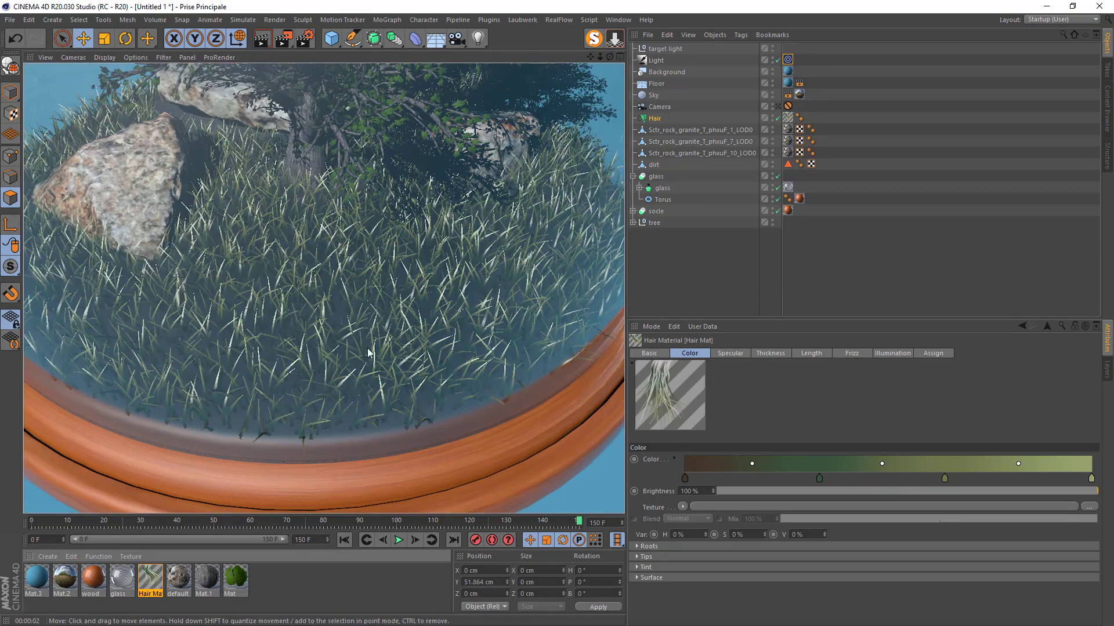
- Set the Hair object's guide count to 10000 and render the view
left_click(655, 117)
double_click(682, 400)
type("10")
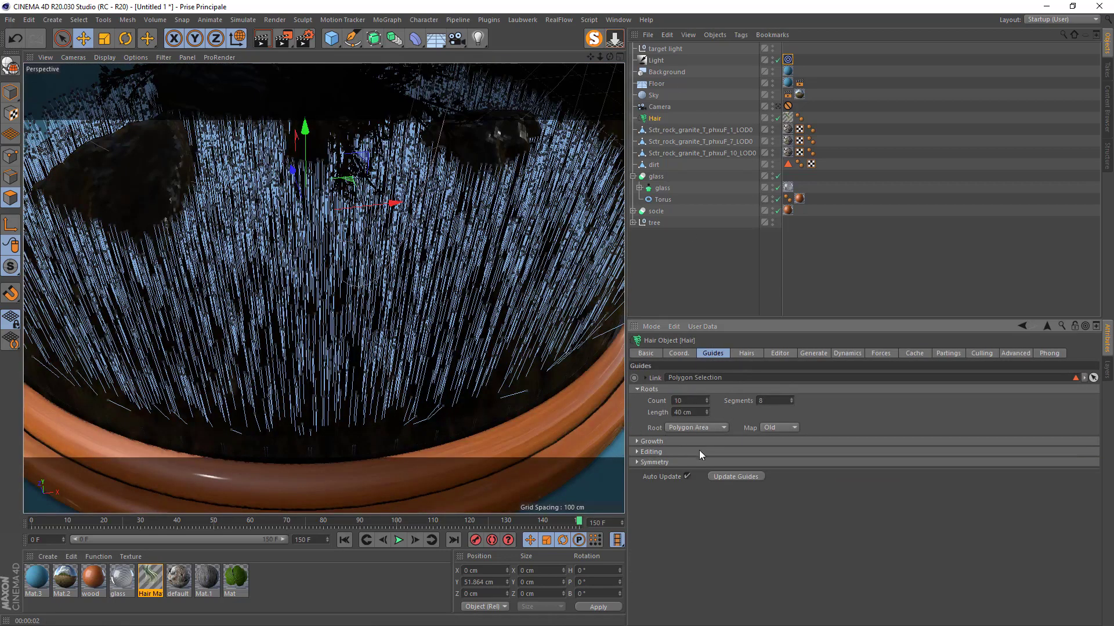
type("000")
key("Return")
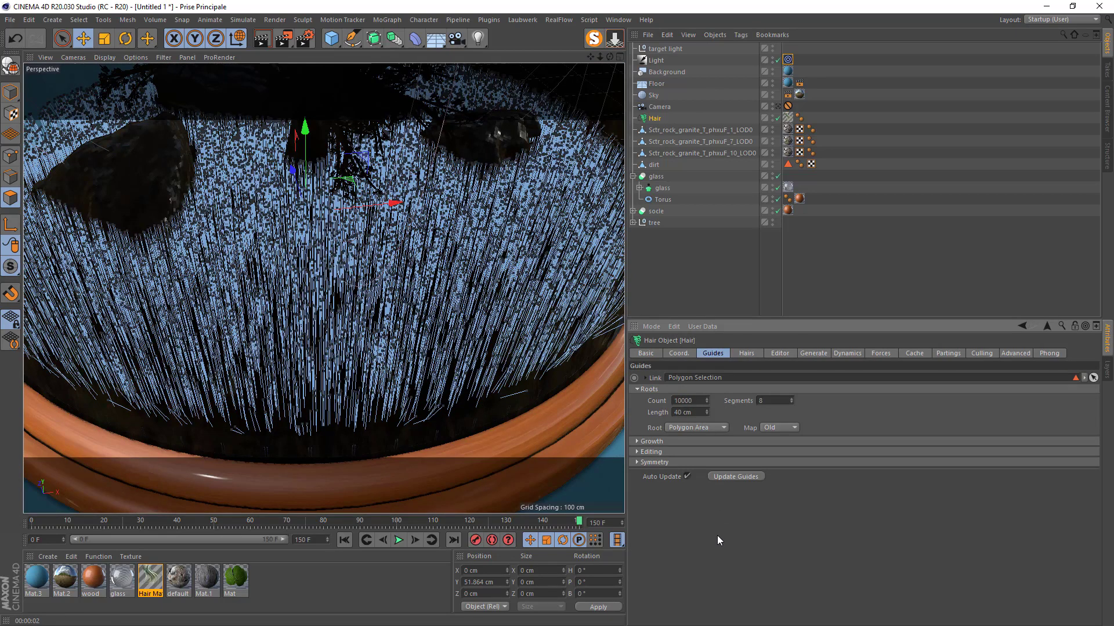
left_click(260, 39)
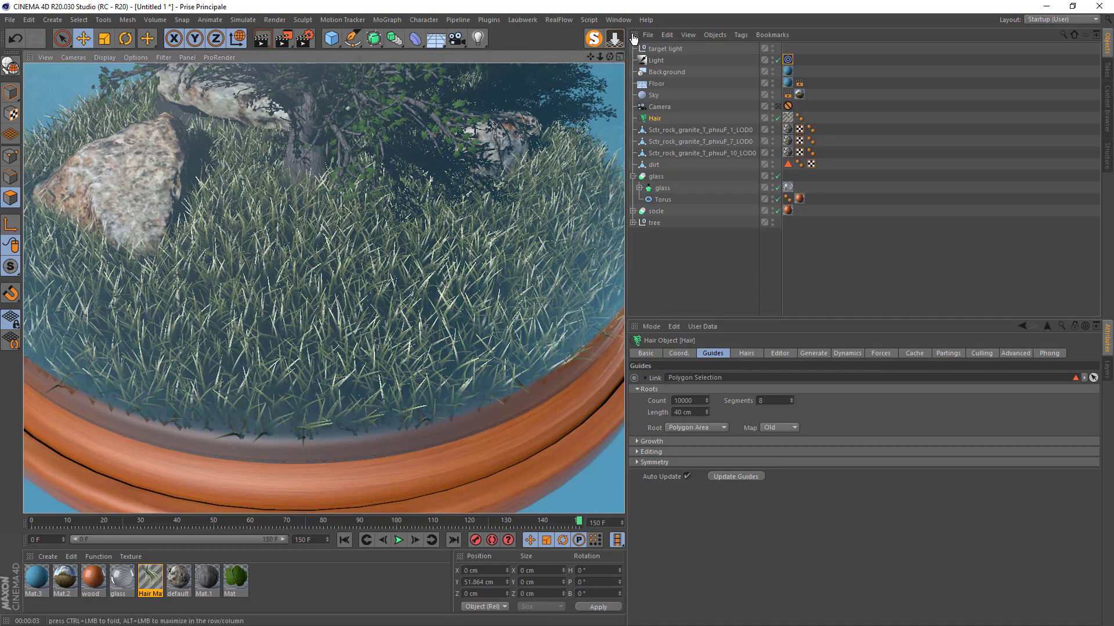
- Resize the whole dirt object to 750 cm in X and Z so the grass fits inside the glass
left_click_drag(609, 59, 351, 405)
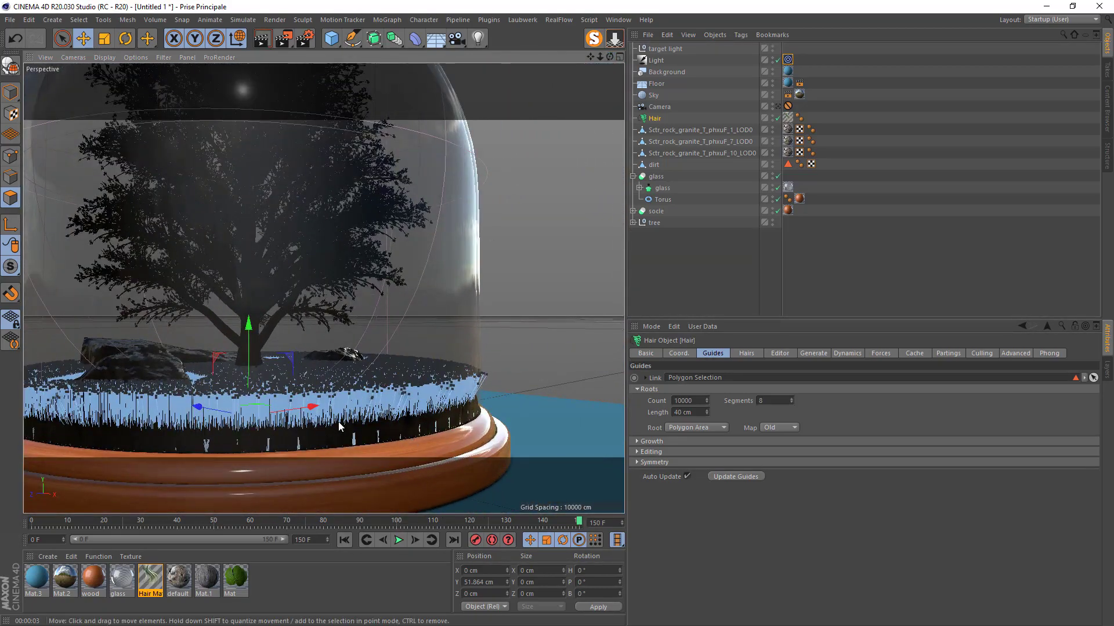
scroll(338, 422, "up", 5)
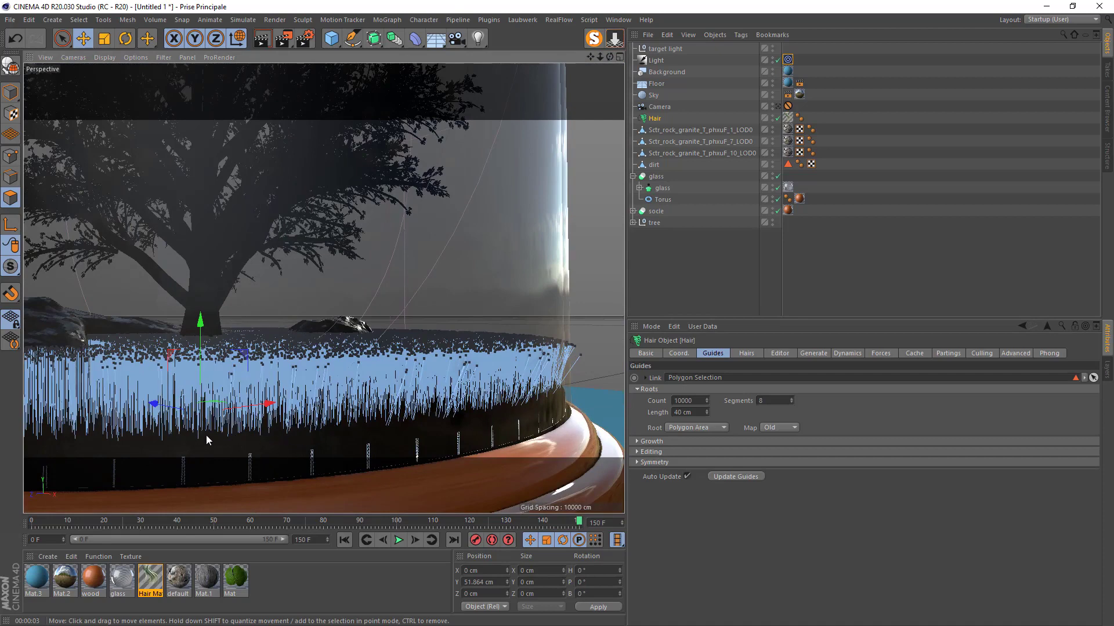
scroll(206, 435, "up", 5)
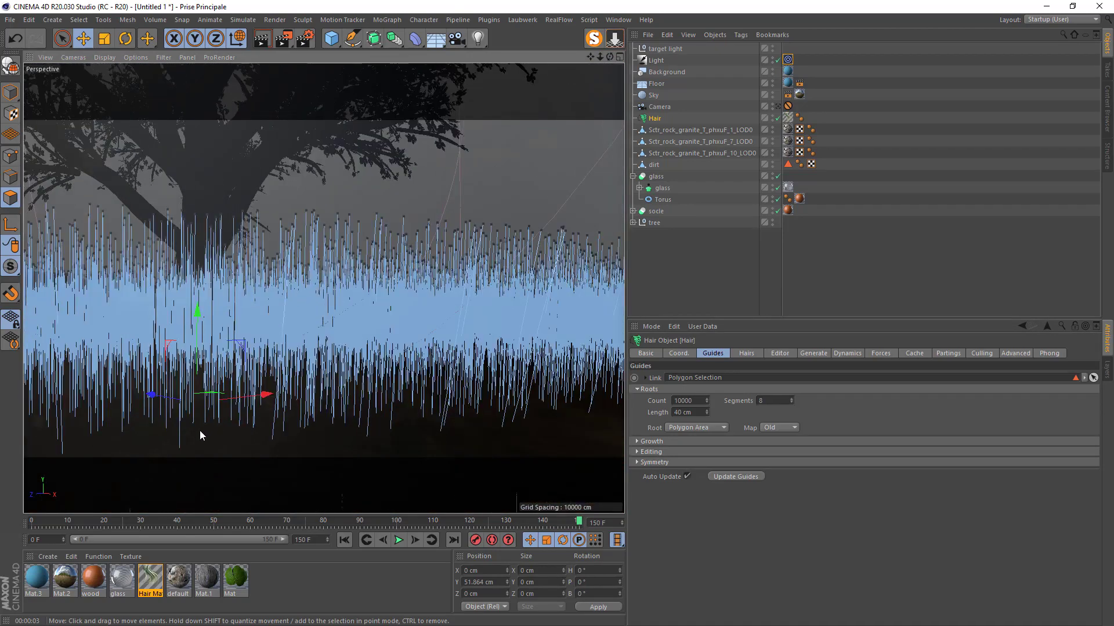
scroll(201, 430, "down", 5)
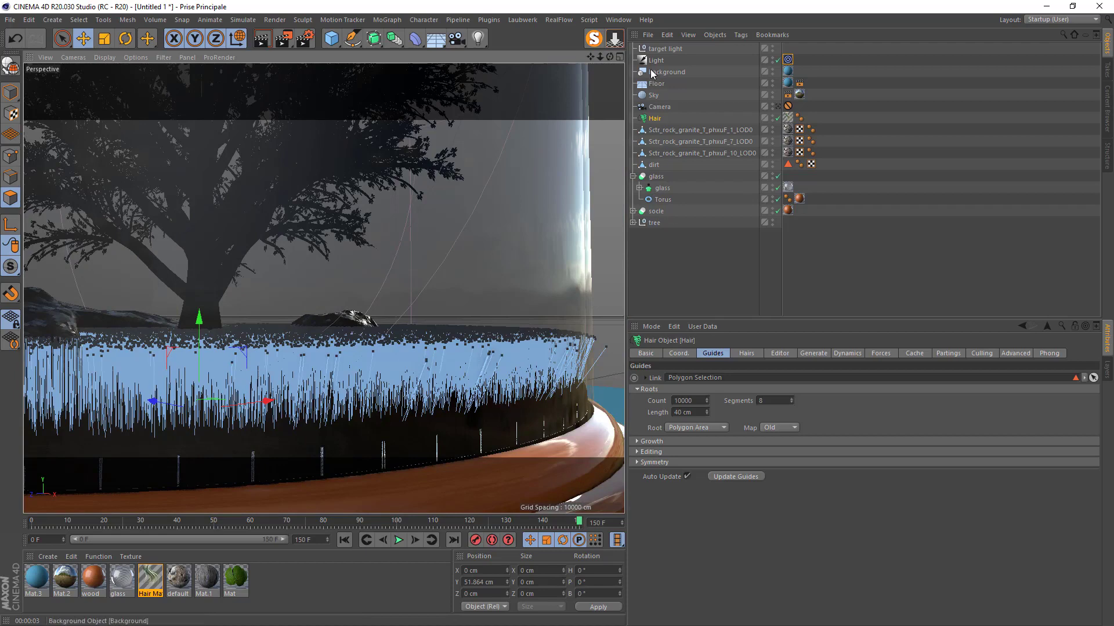
left_click(653, 166)
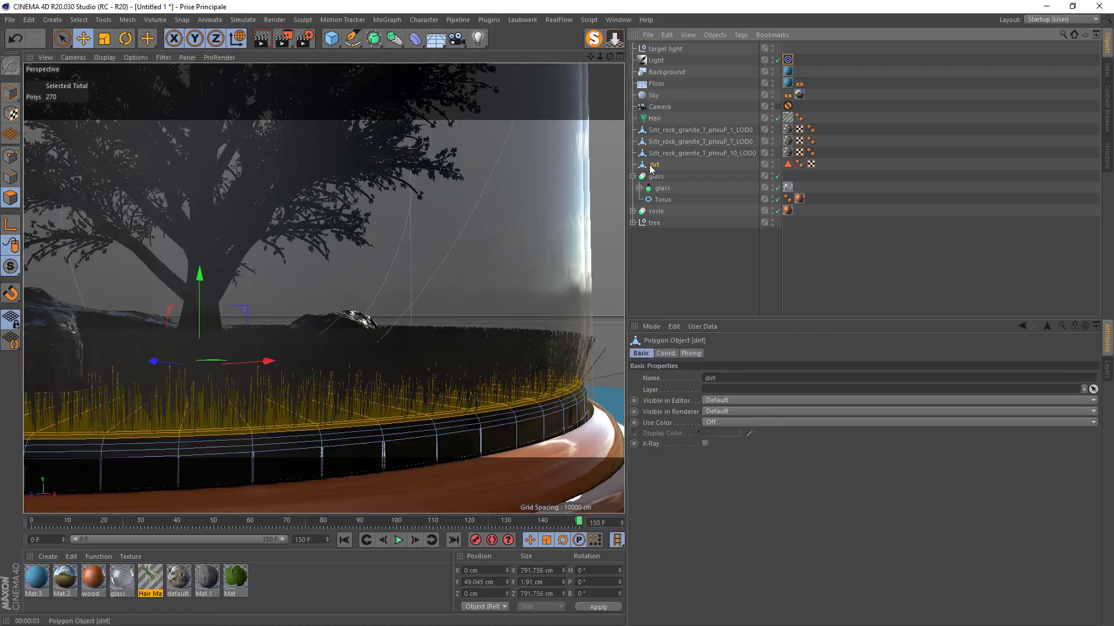
left_click(11, 92)
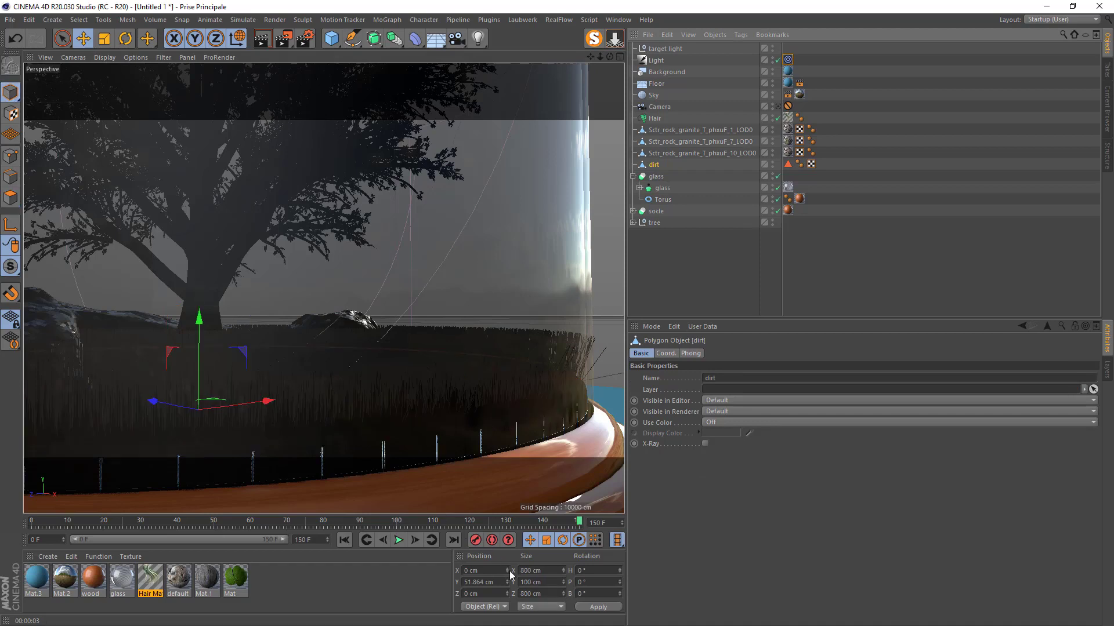
left_click(544, 571)
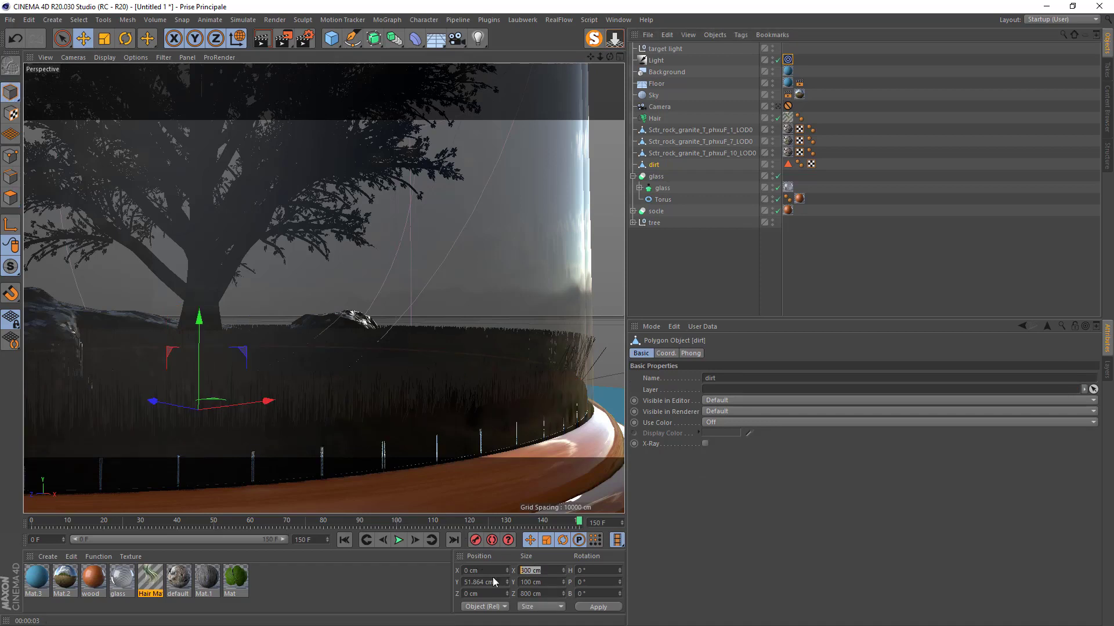
left_click(543, 593)
left_click_drag(545, 570, 467, 574)
left_click(542, 593)
type("750")
key("Return")
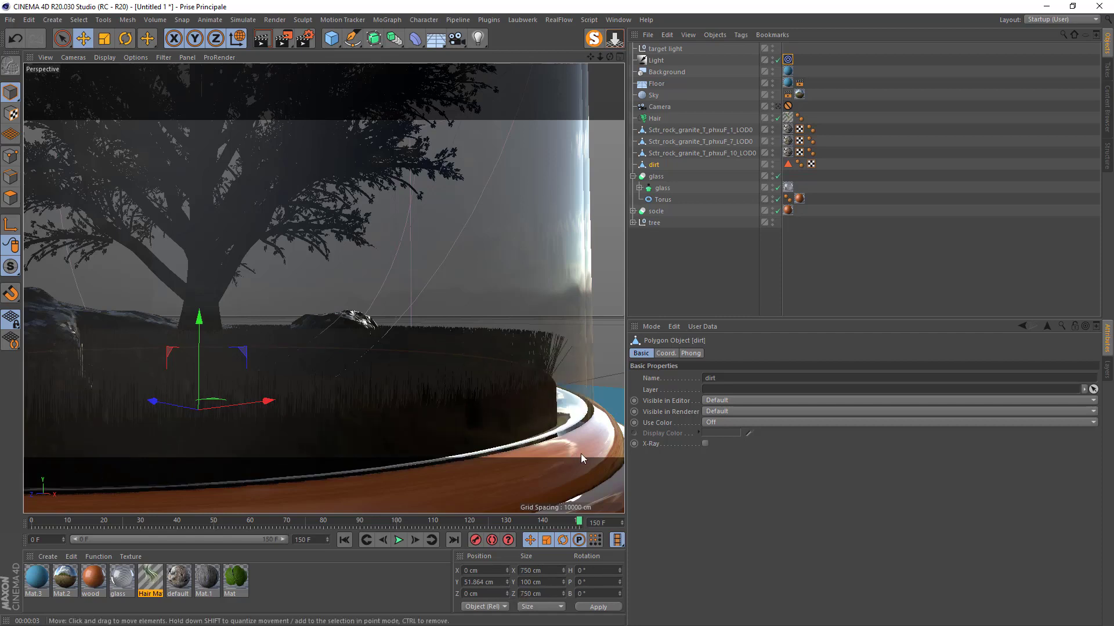
- Try to enlarge the dirt object to 760 cm in X and Z
left_click(524, 570)
type("760")
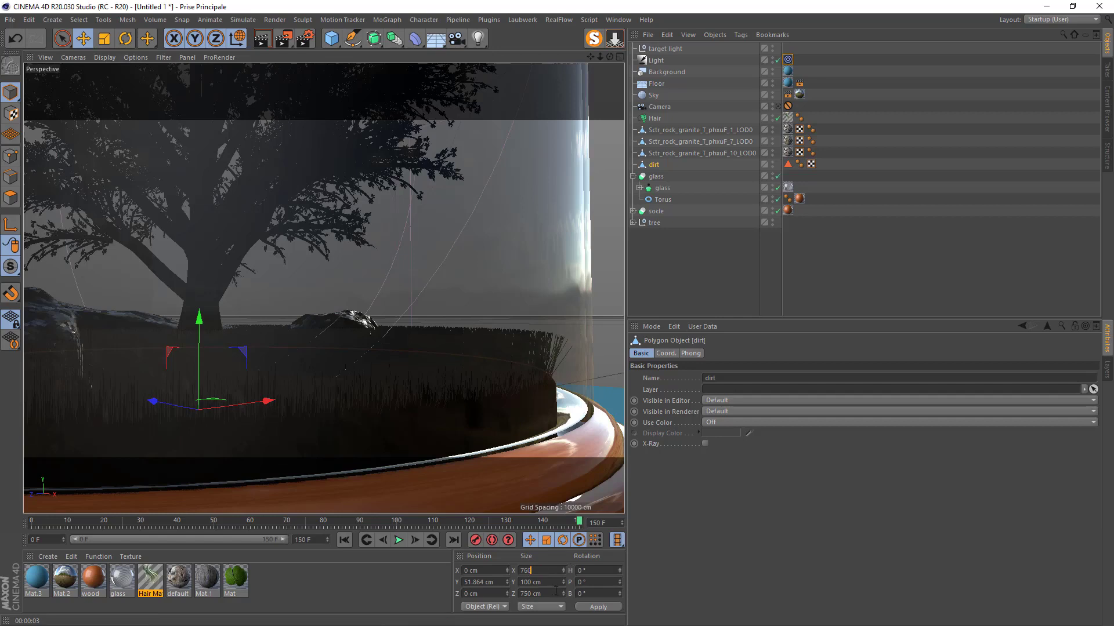
left_click_drag(524, 592, 566, 593)
type("60")
left_click(718, 589)
- Look through the scene camera and render the whole terrarium to check the grass and glass
left_click_drag(608, 55, 565, 64)
scroll(324, 289, "down", 5)
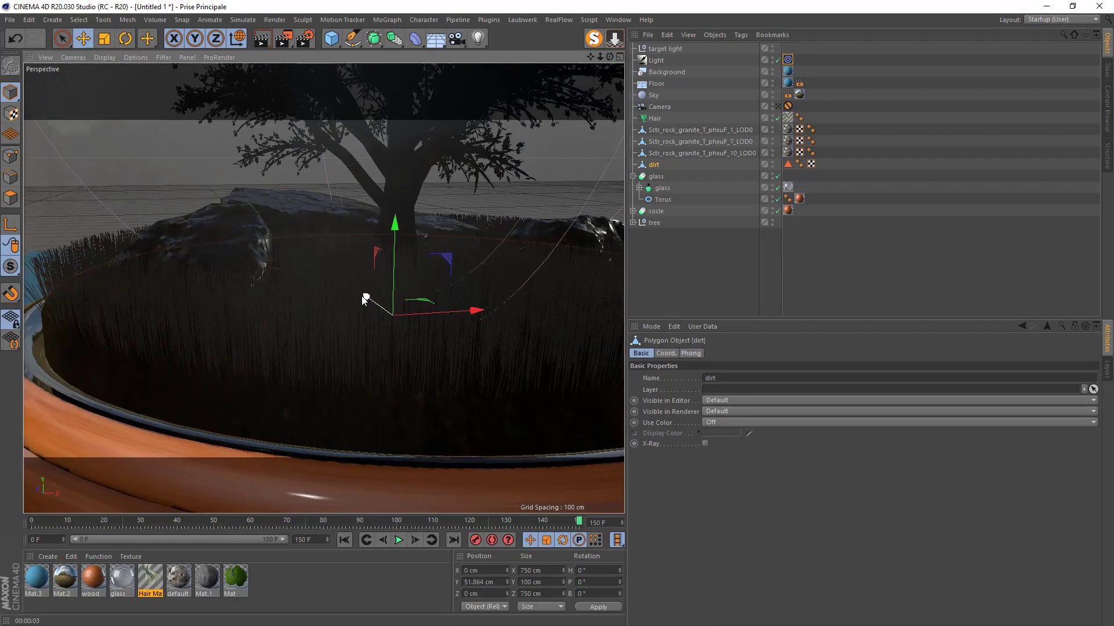
left_click(778, 106)
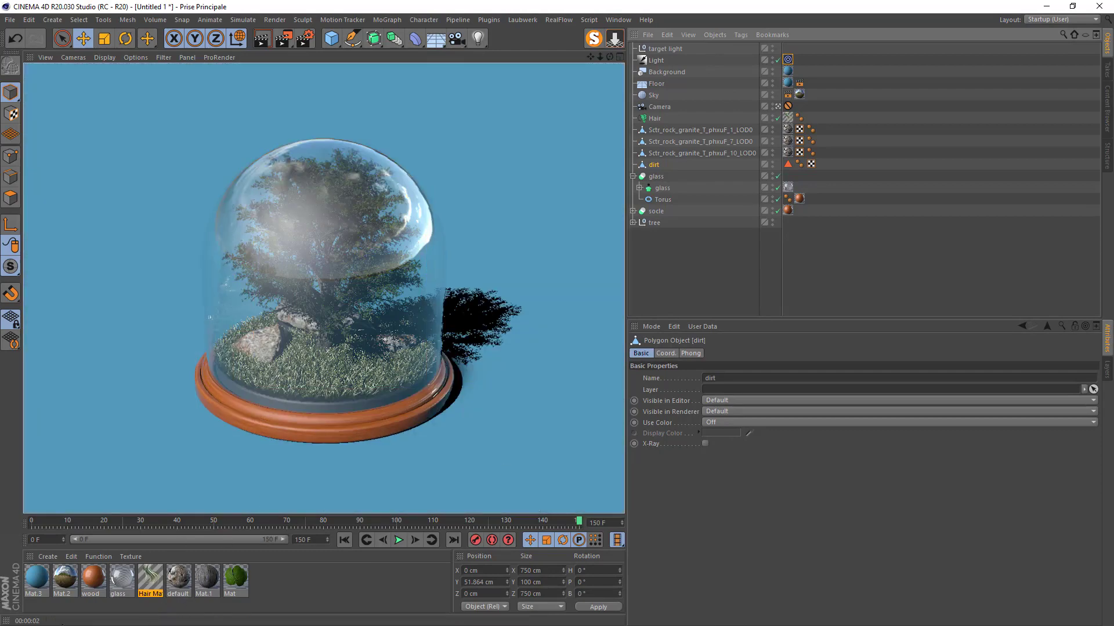
double_click(122, 577)
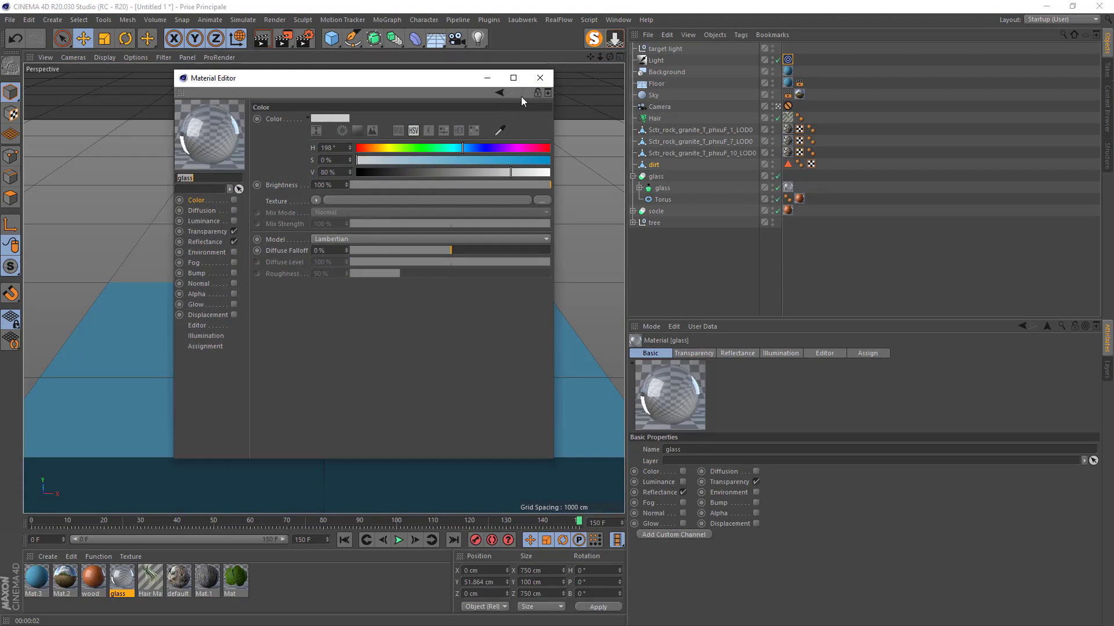
left_click(539, 78)
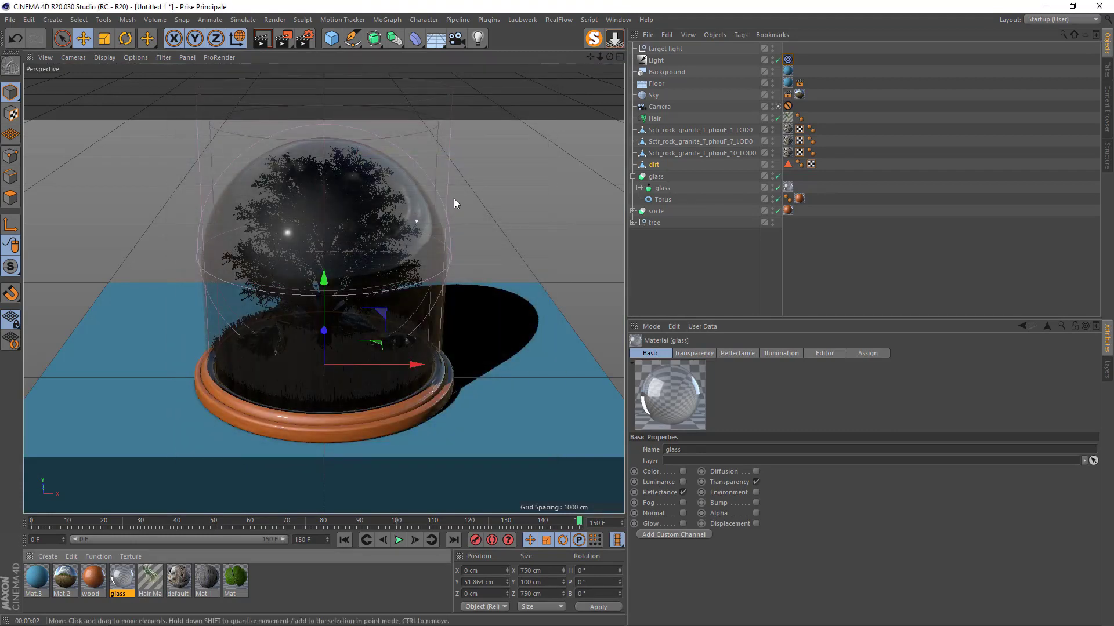
- Switch the renderer to Physical and set its sampling quality to Automatic
left_click(310, 39)
left_click(397, 56)
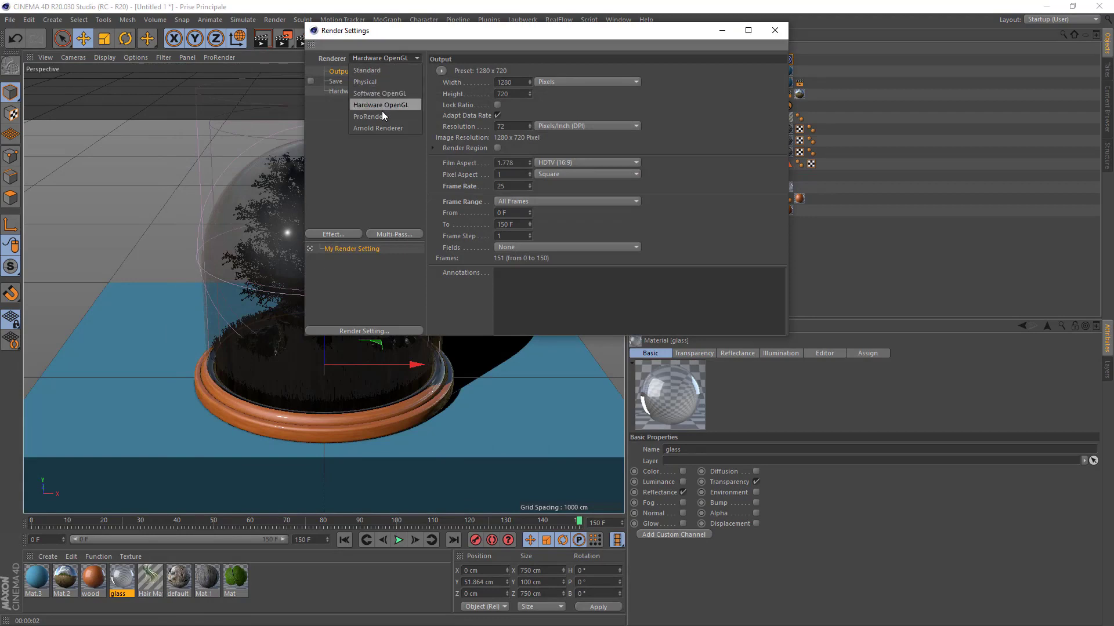
left_click(372, 81)
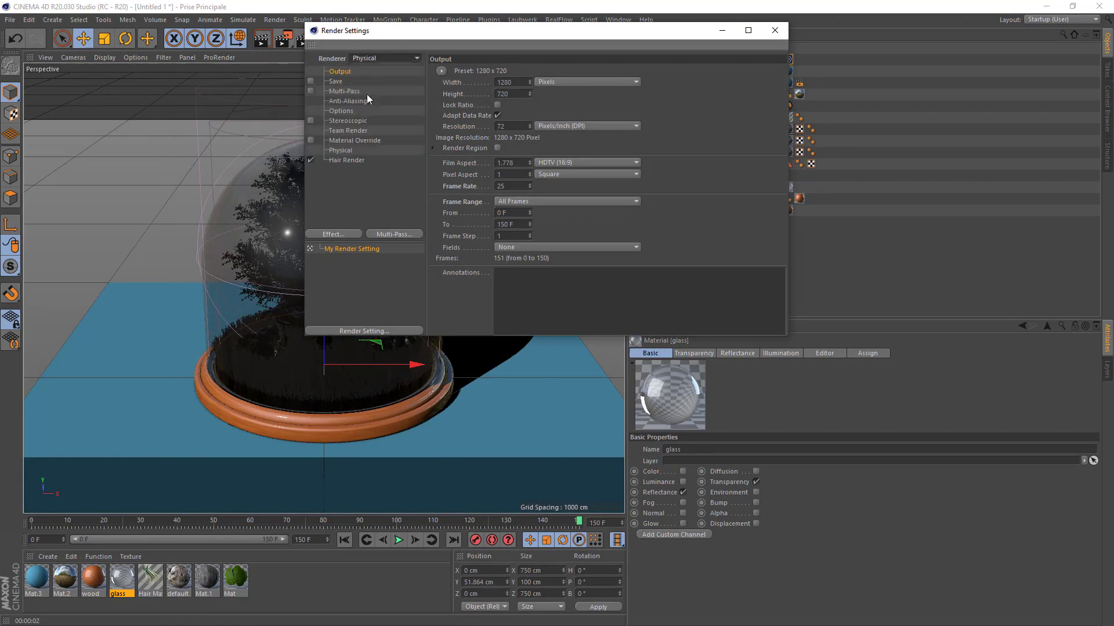
left_click(341, 151)
left_click(578, 171)
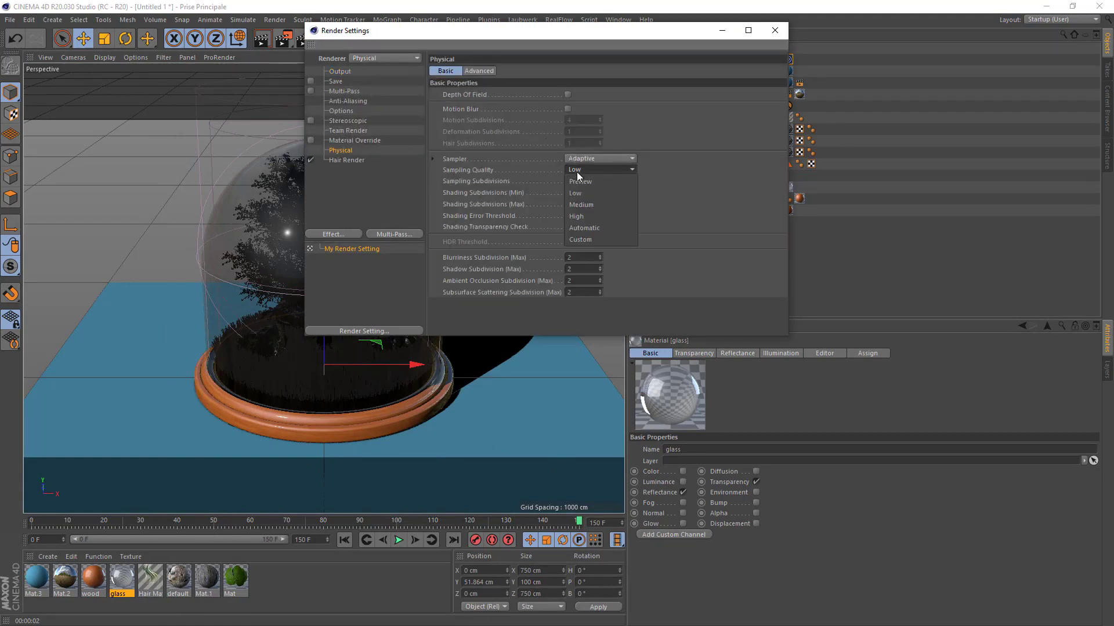
left_click(576, 228)
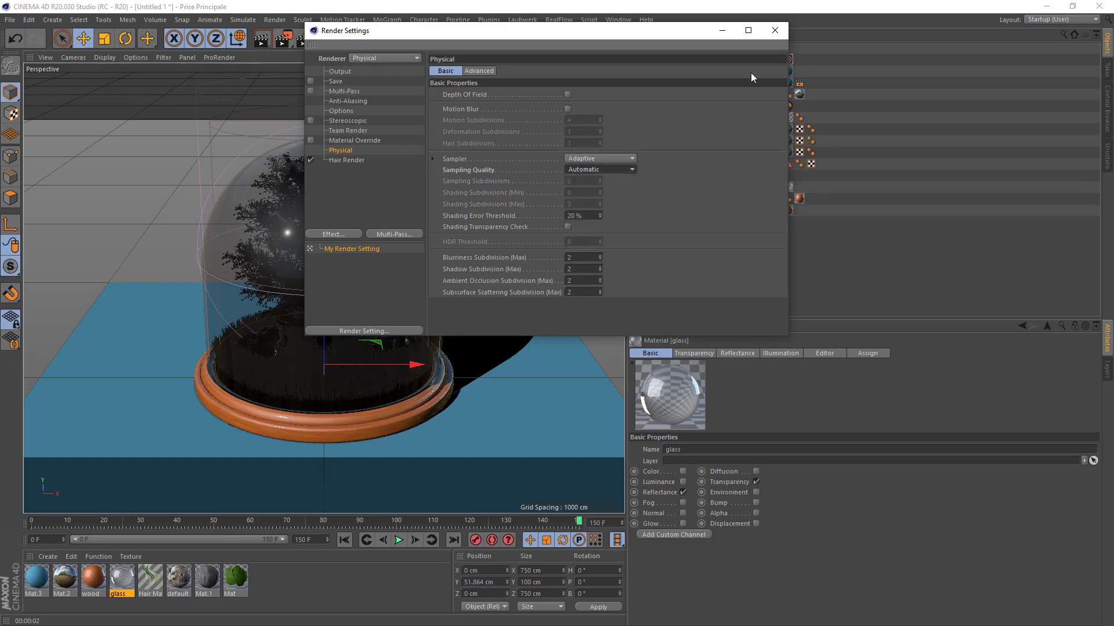
left_click(775, 32)
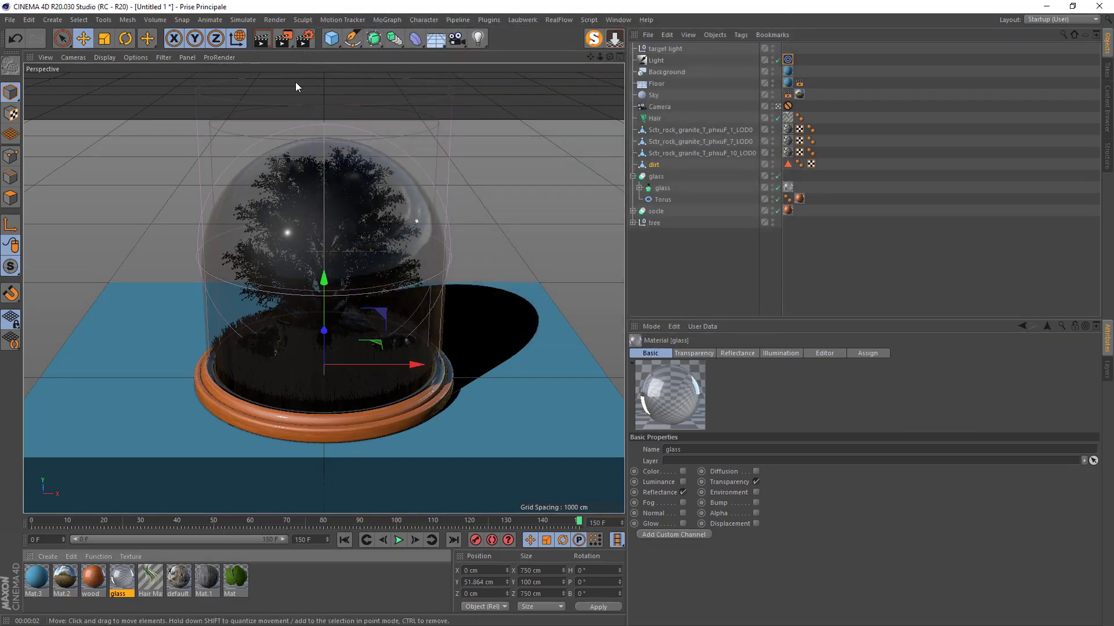
left_click(283, 40)
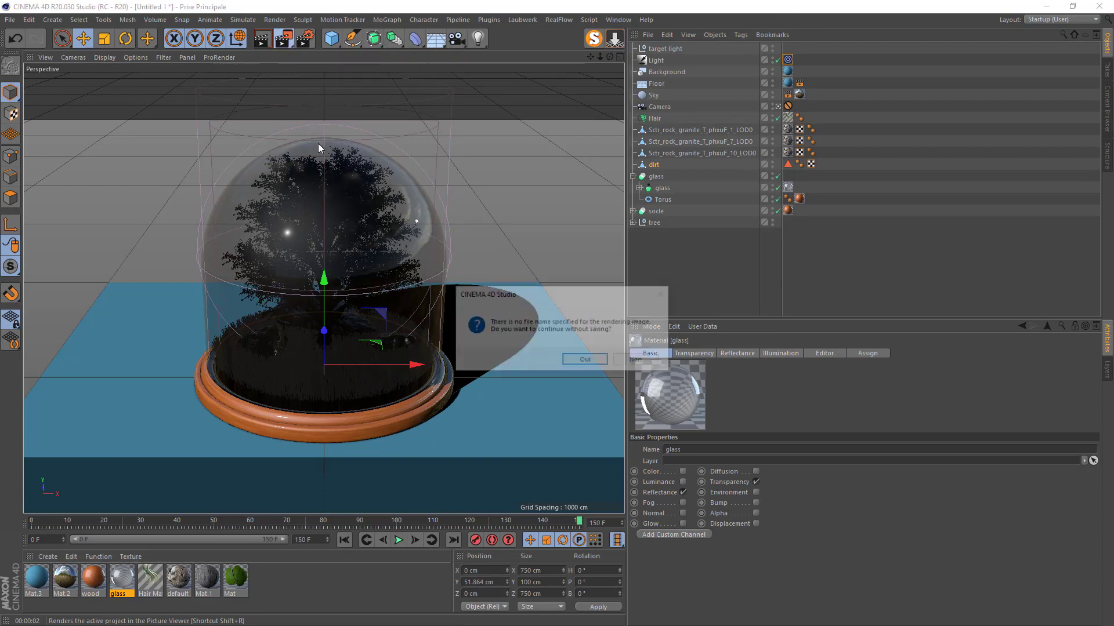
left_click(586, 361)
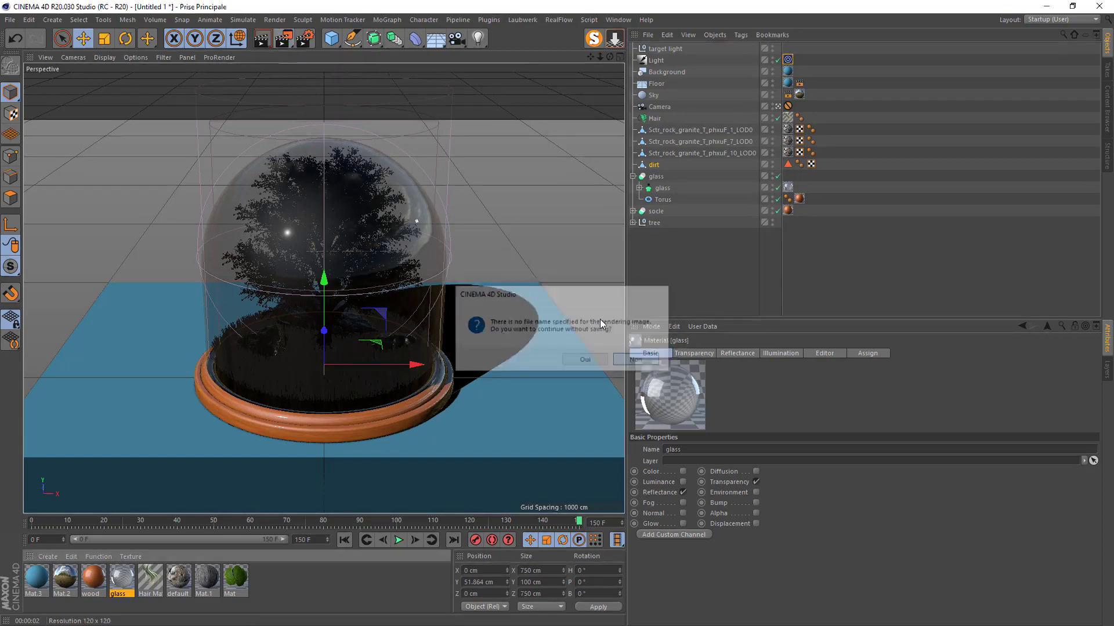
- Set the render output's frame range to Current Frame
left_click(305, 39)
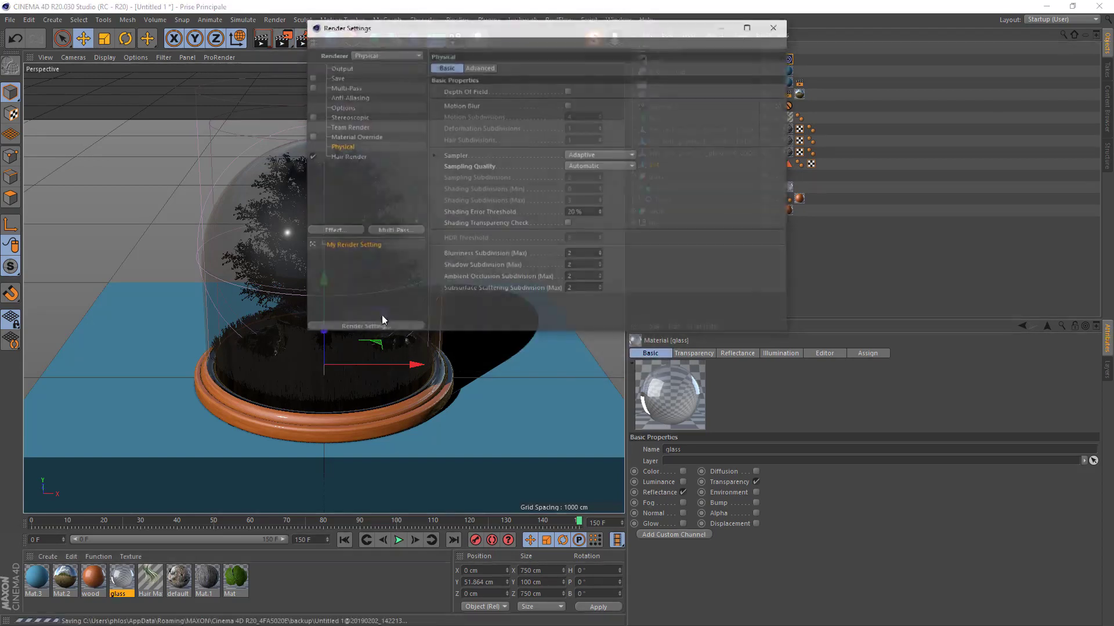
left_click(336, 67)
left_click(528, 198)
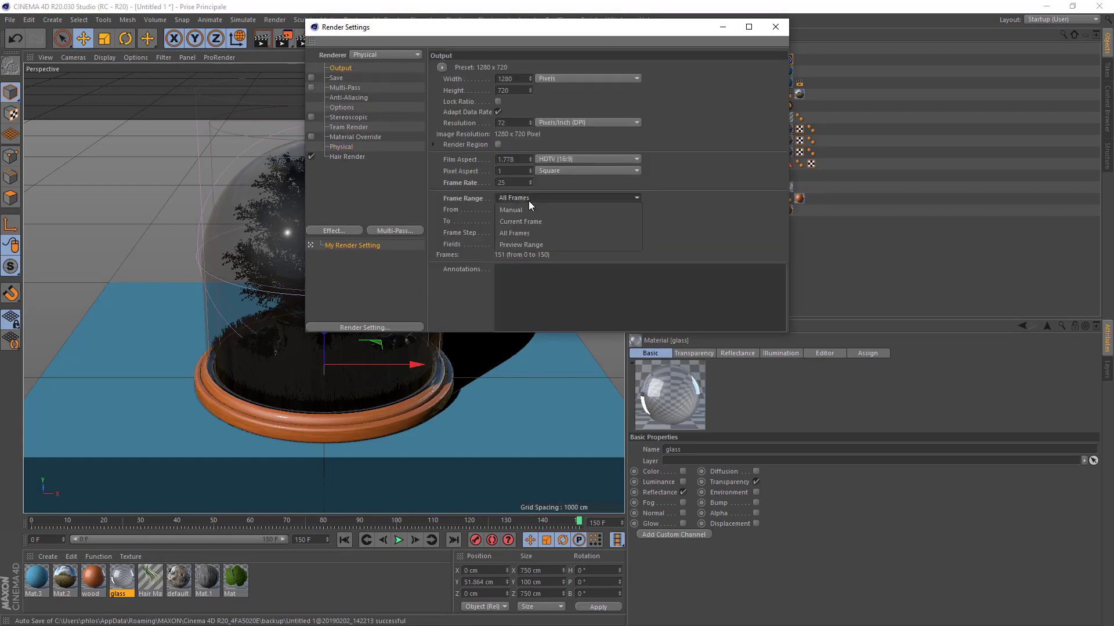
left_click(523, 221)
left_click(775, 27)
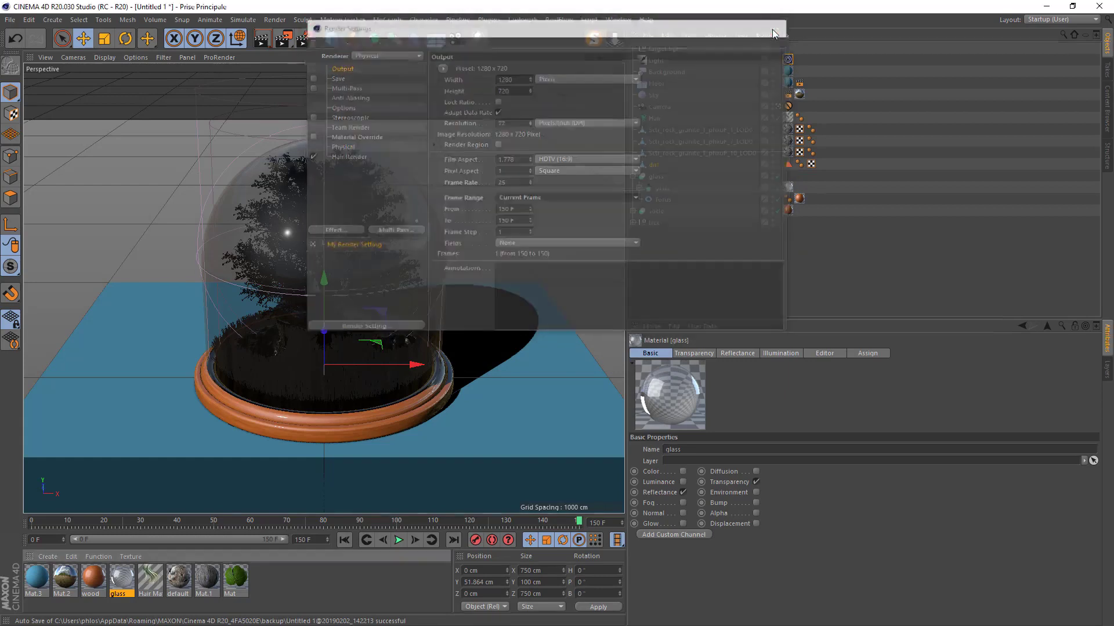
- Render the current frame in the Picture Viewer and examine the grass and glass up close
left_click(290, 38)
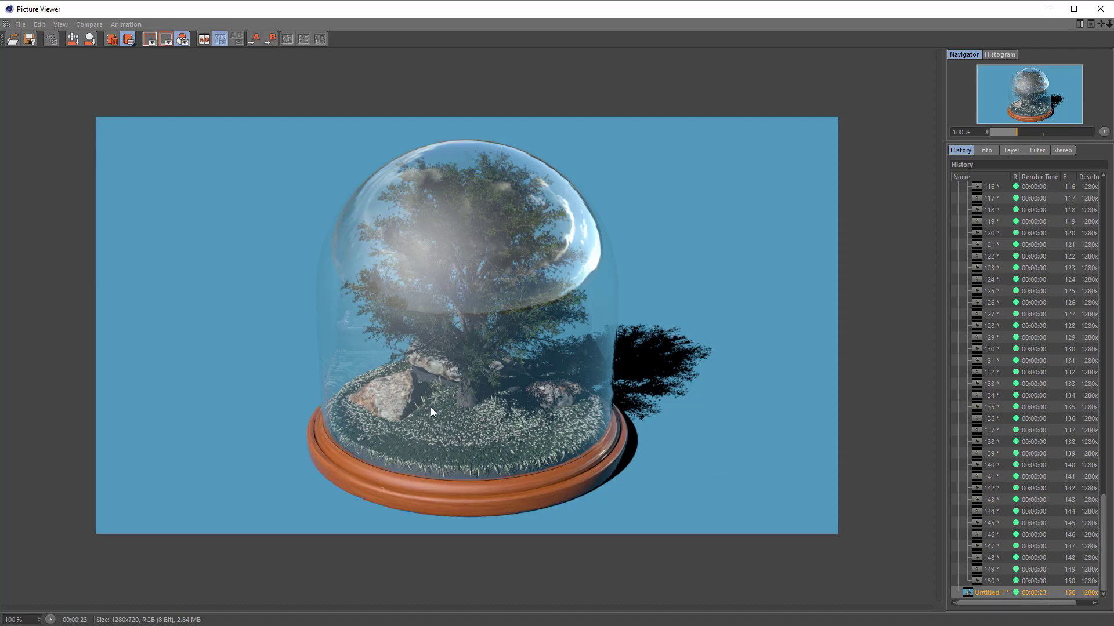
left_click(1046, 11)
scroll(458, 466, "up", 3)
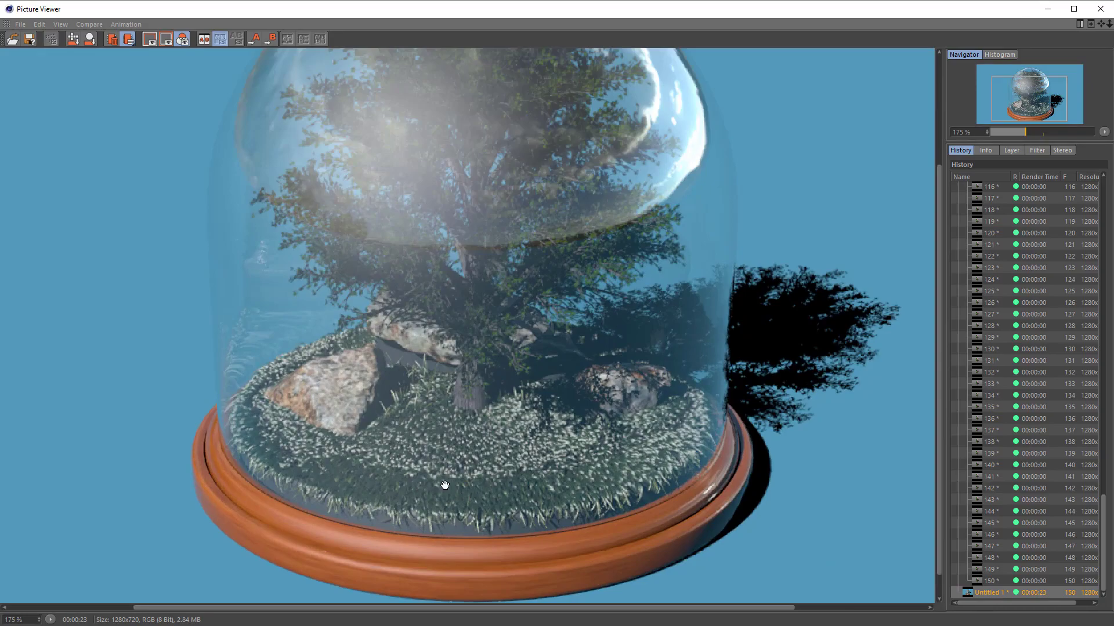
left_click(1100, 8)
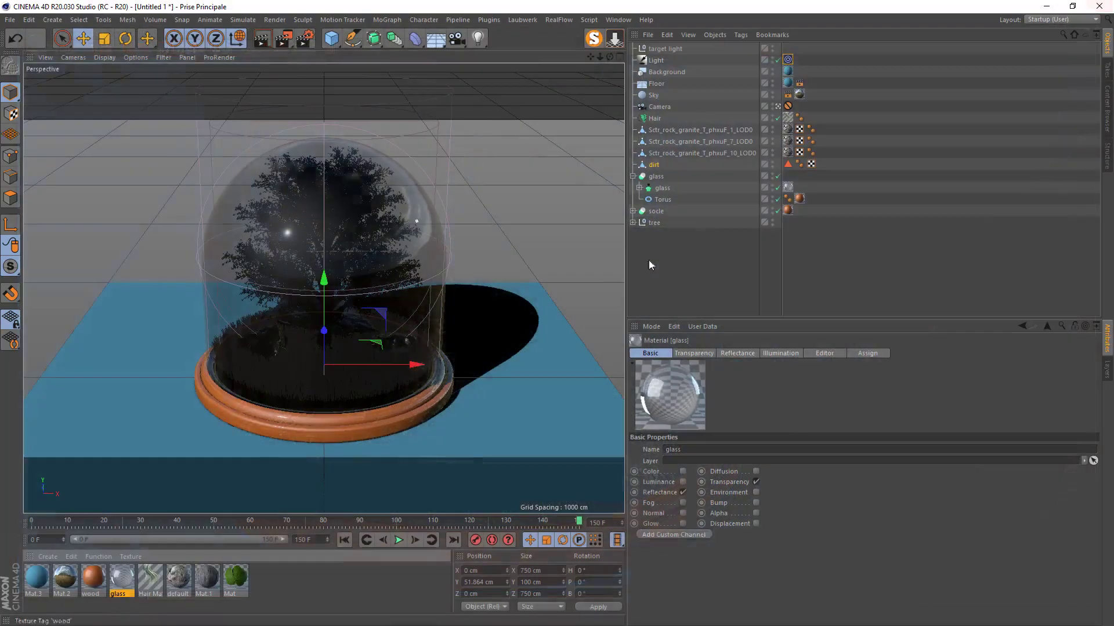
- Set the Hair object's gravity force to 0
left_click(655, 119)
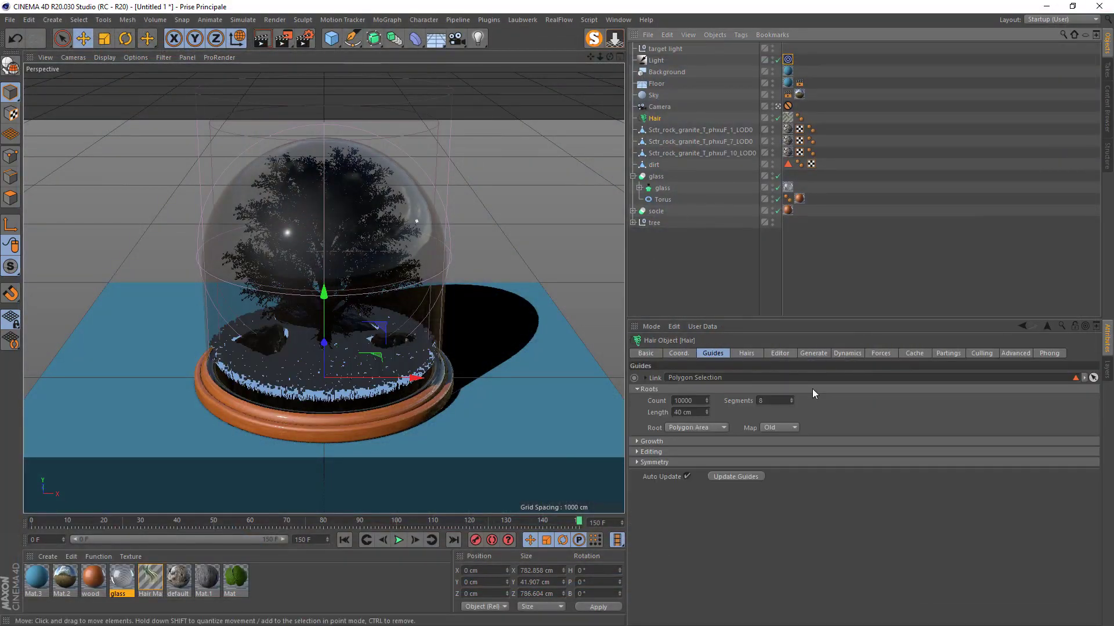
left_click(877, 353)
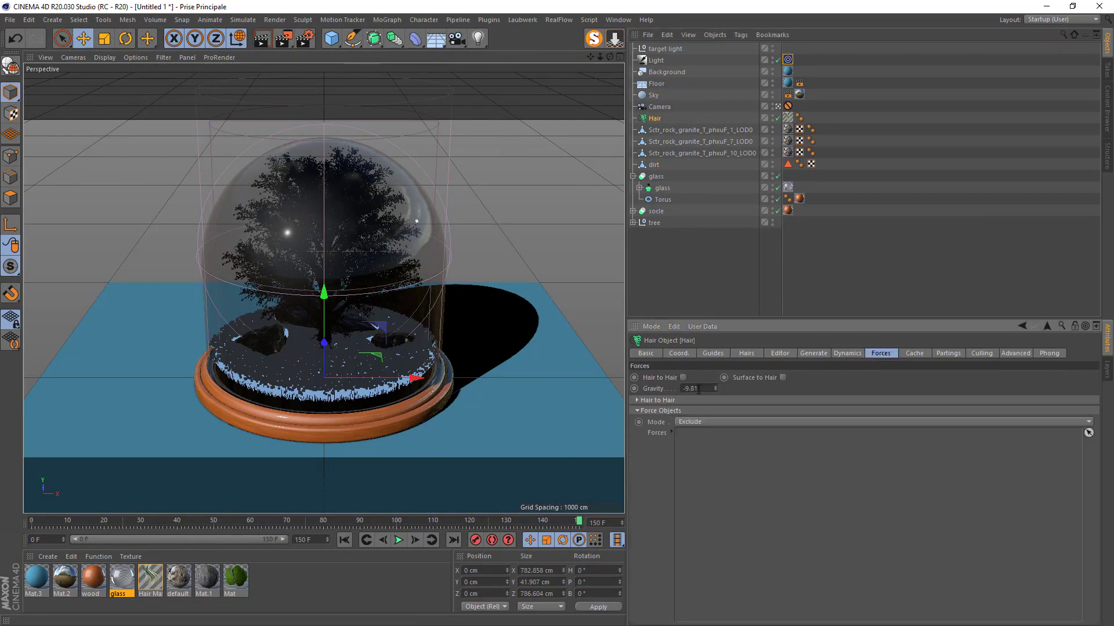
left_click(698, 390)
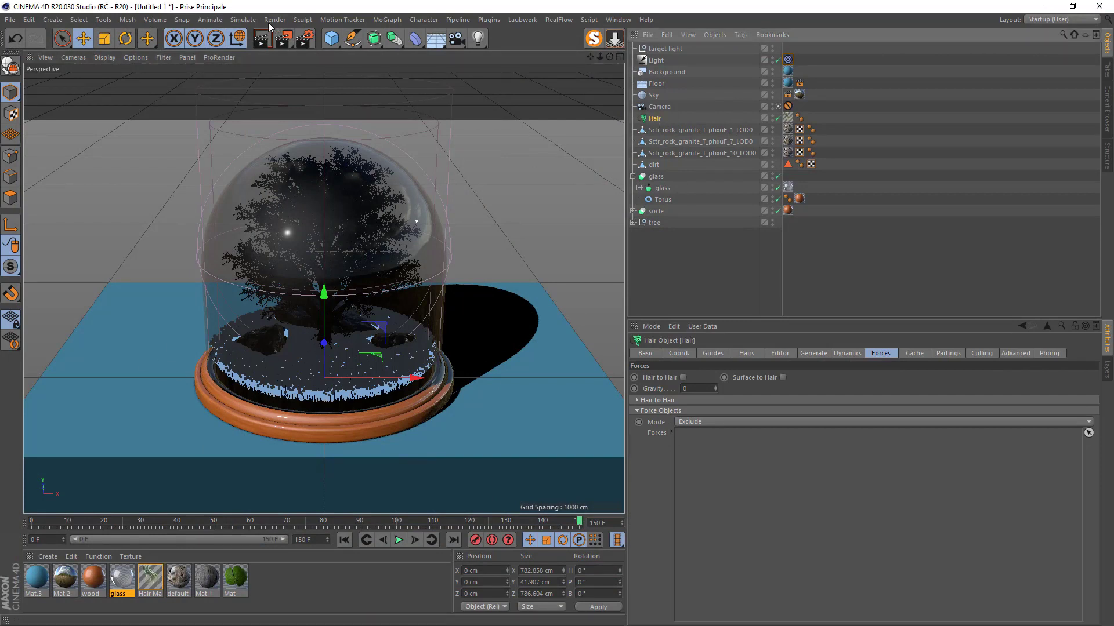
- Add a Turbulence particle force to the scene and set its mode to Aerodynamics Wind
left_click(242, 21)
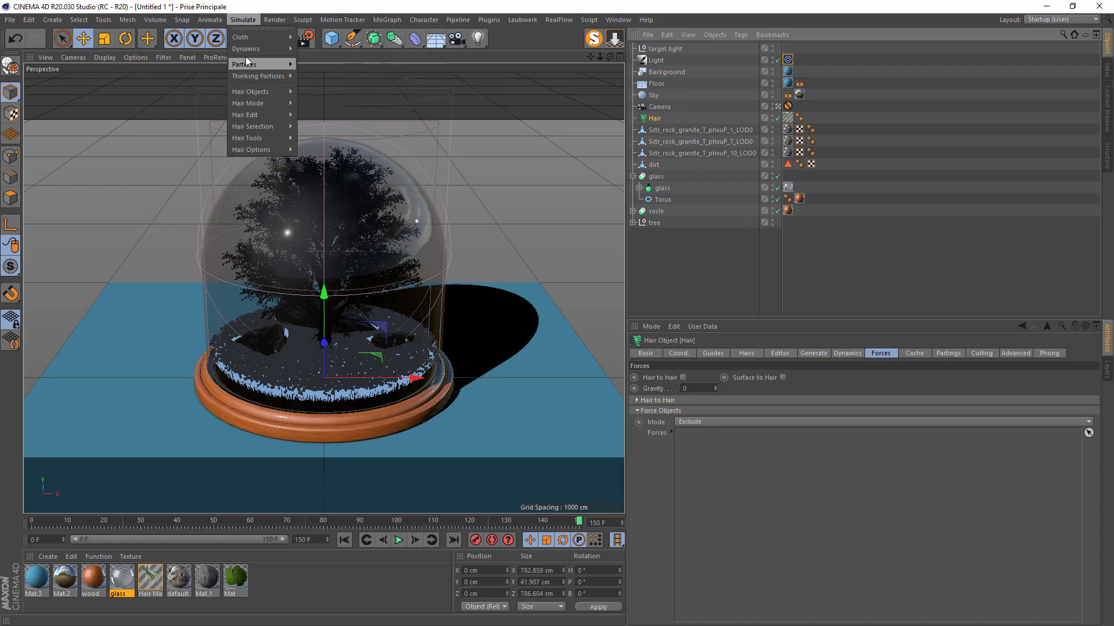
mouse_move(263, 64)
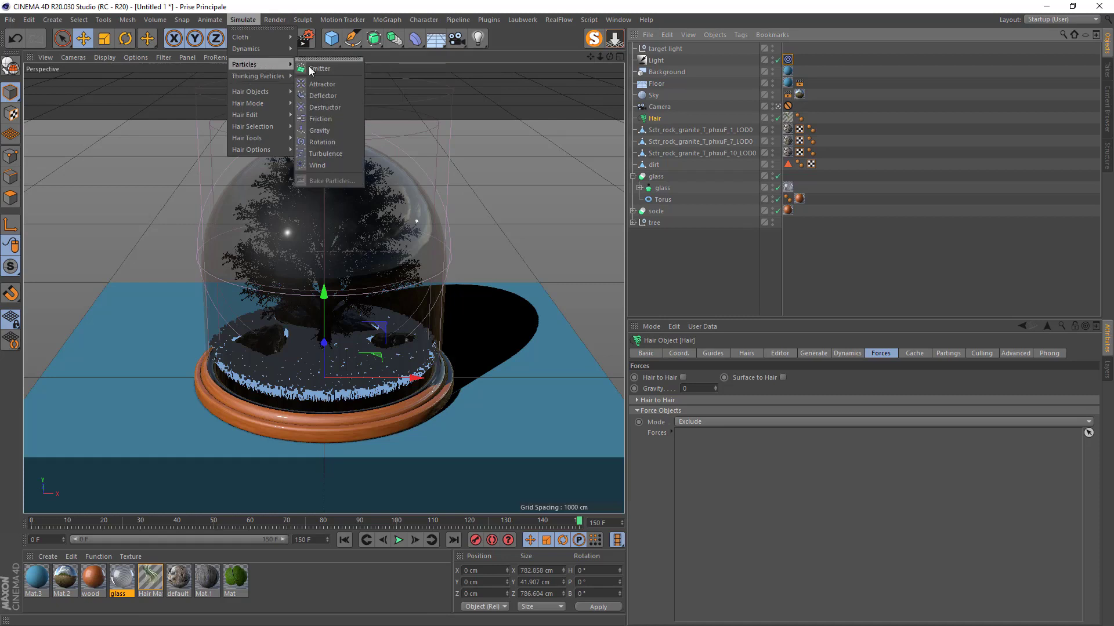
left_click(314, 153)
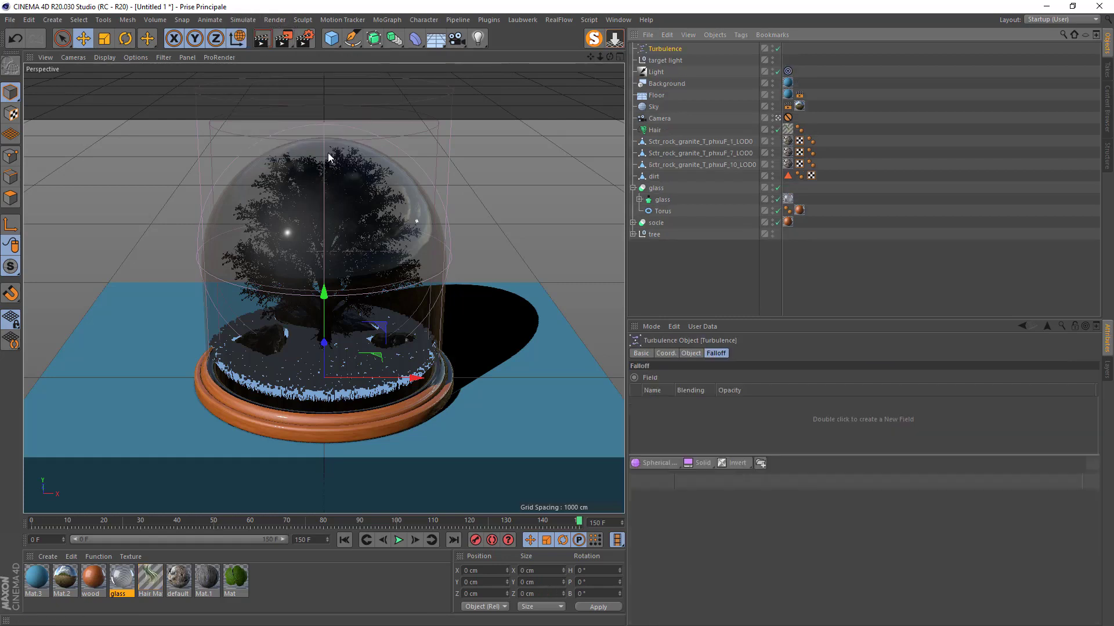
left_click(690, 353)
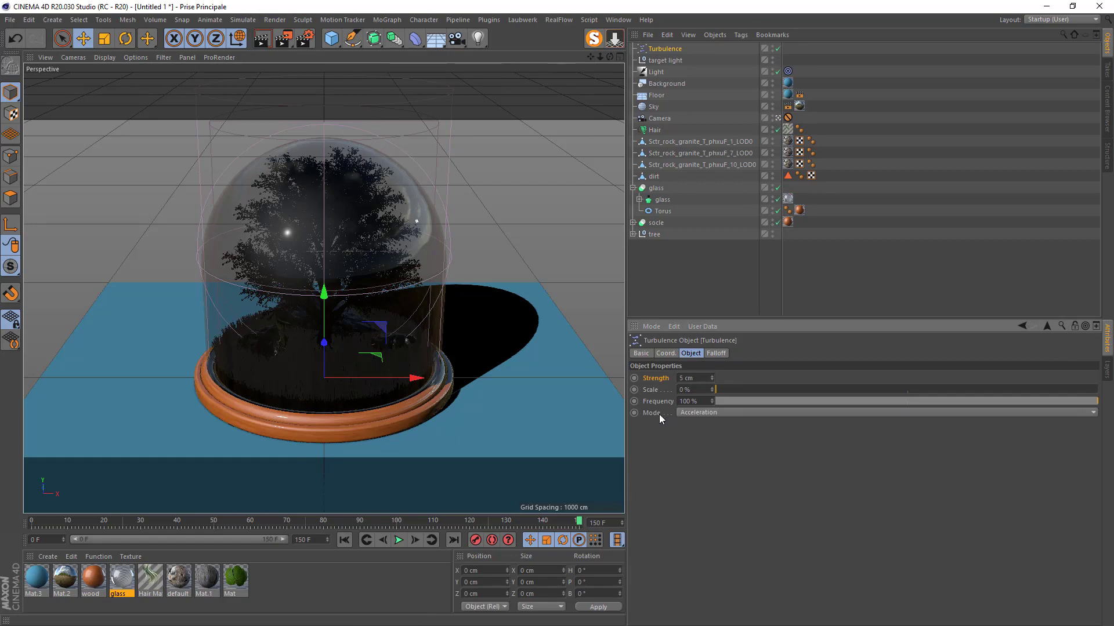
left_click(694, 413)
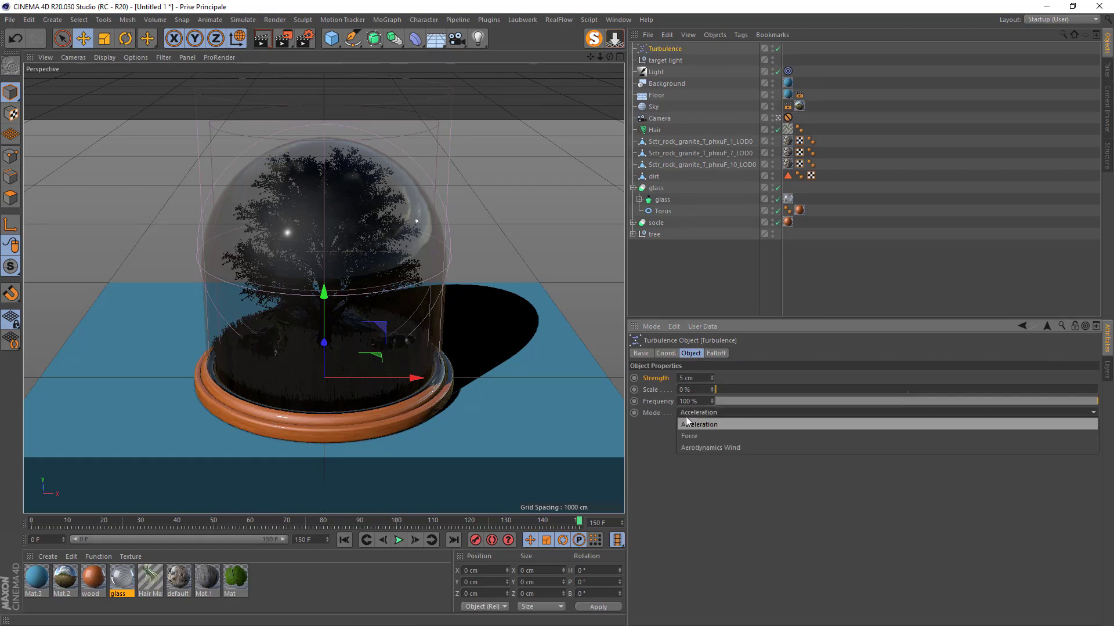
left_click(689, 448)
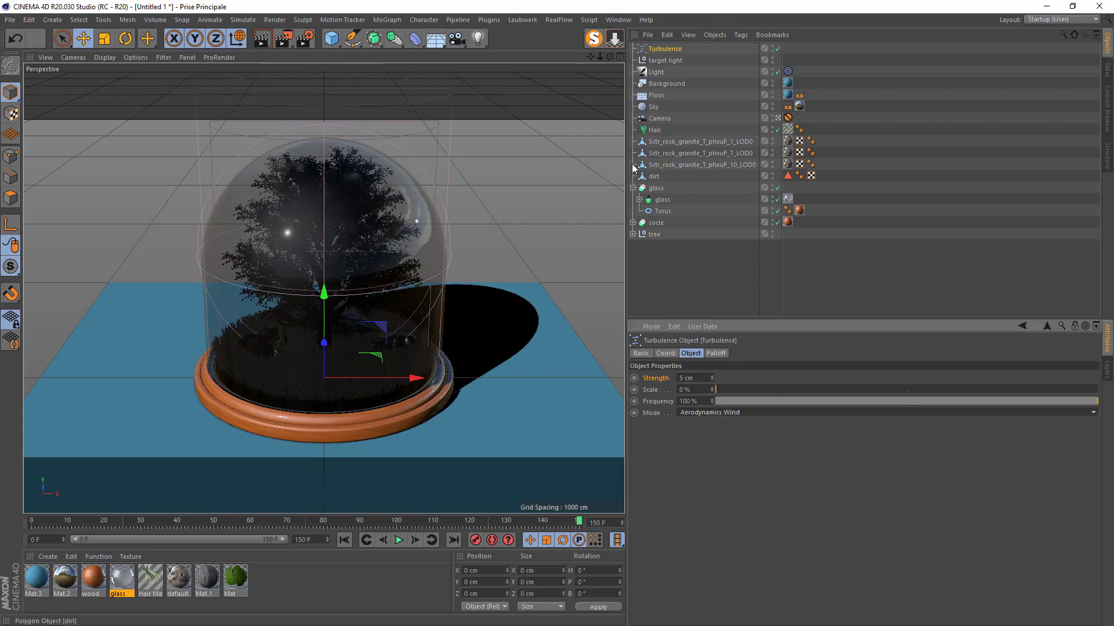
- Leave the scene camera view and hide the inner glass object to expose the grass up close
left_click(778, 118)
scroll(312, 404, "up", 5)
scroll(312, 405, "up", 3)
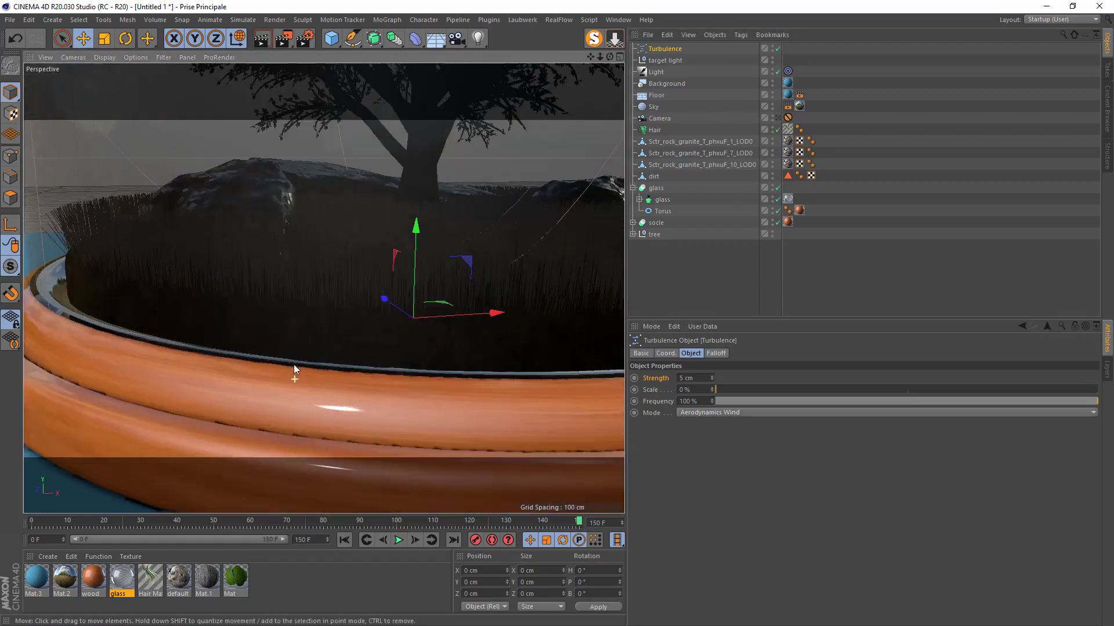
left_click(772, 199)
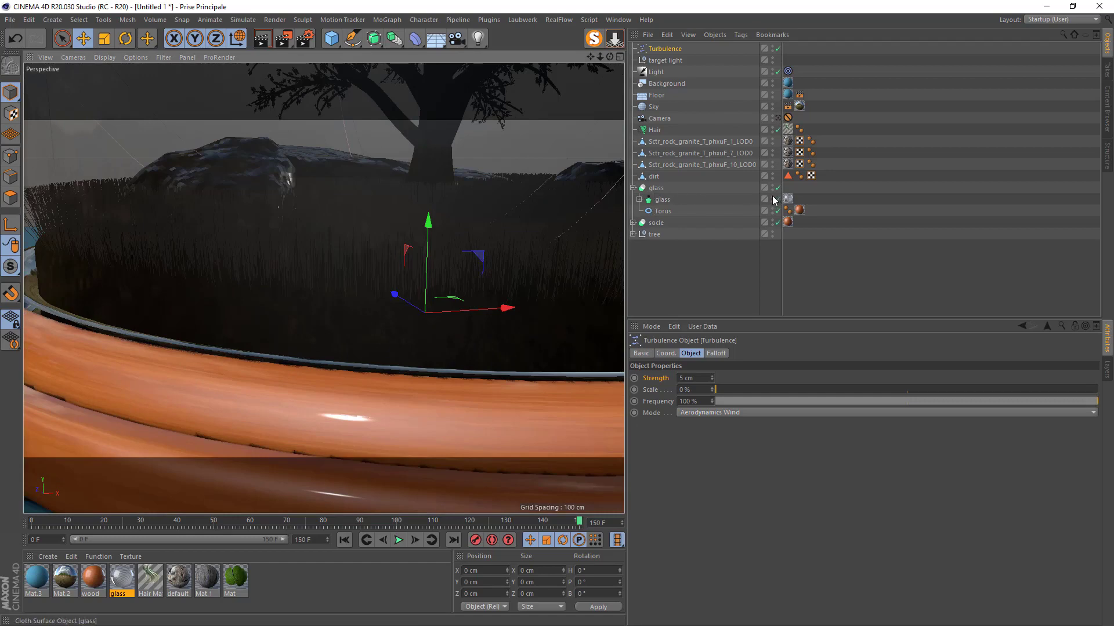
scroll(319, 254, "up", 4)
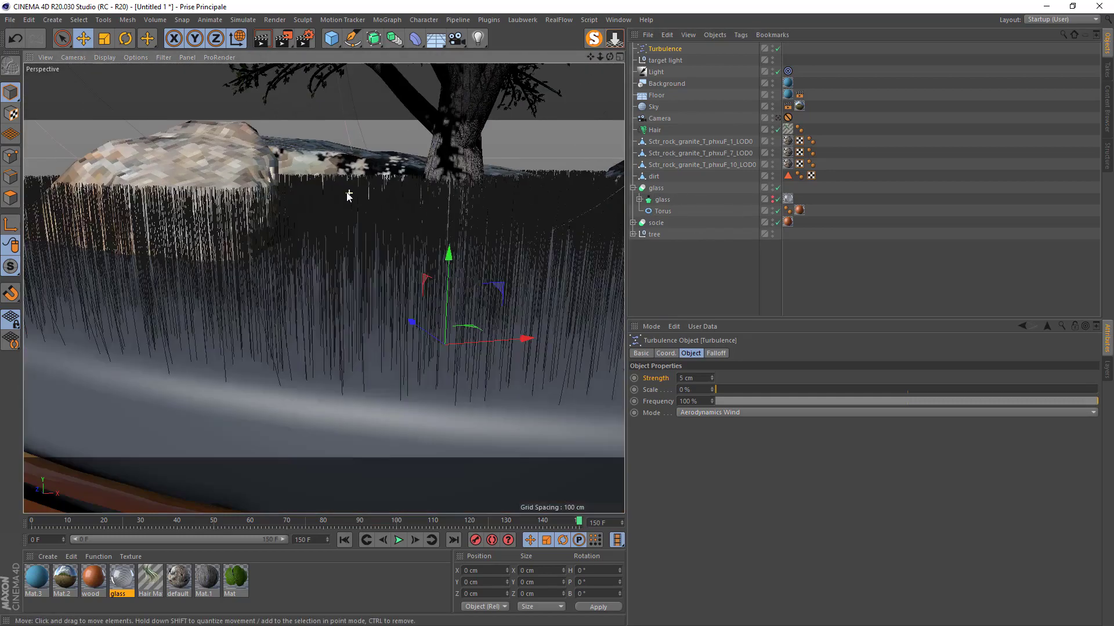
- Play the animation from the first frame to check how turbulence moves the grass, and return to frame 0
left_click(654, 130)
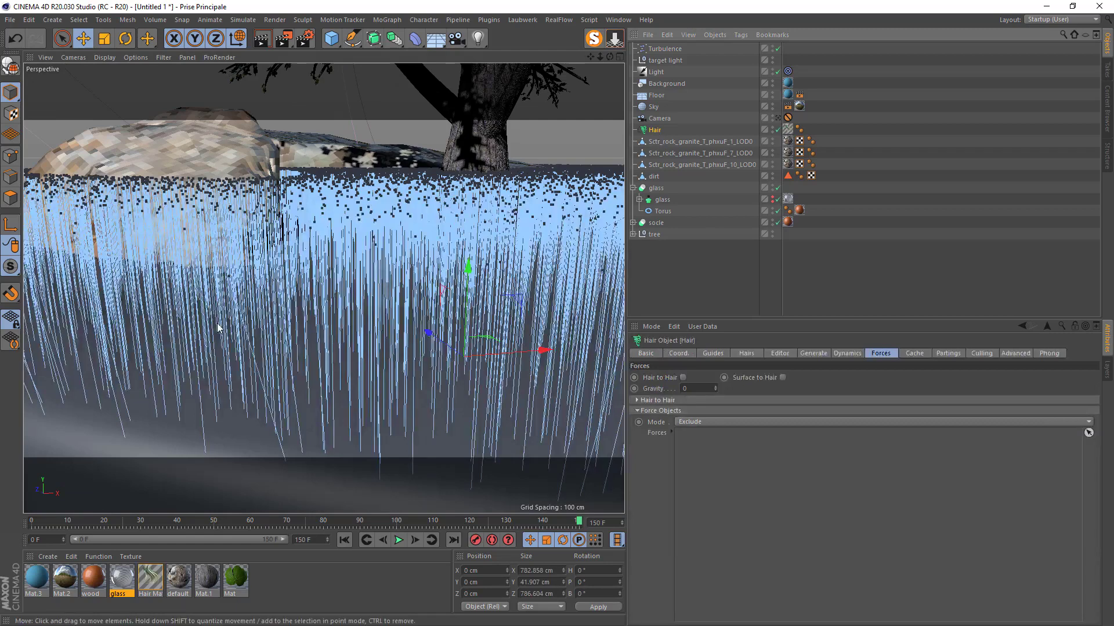
left_click(346, 540)
left_click(399, 540)
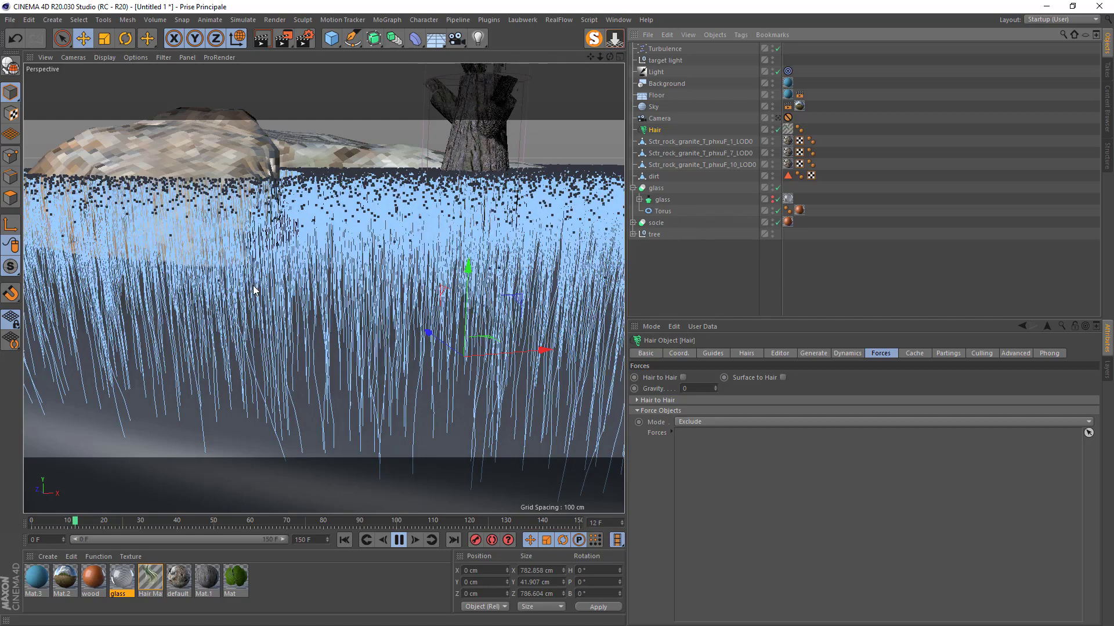
left_click(659, 47)
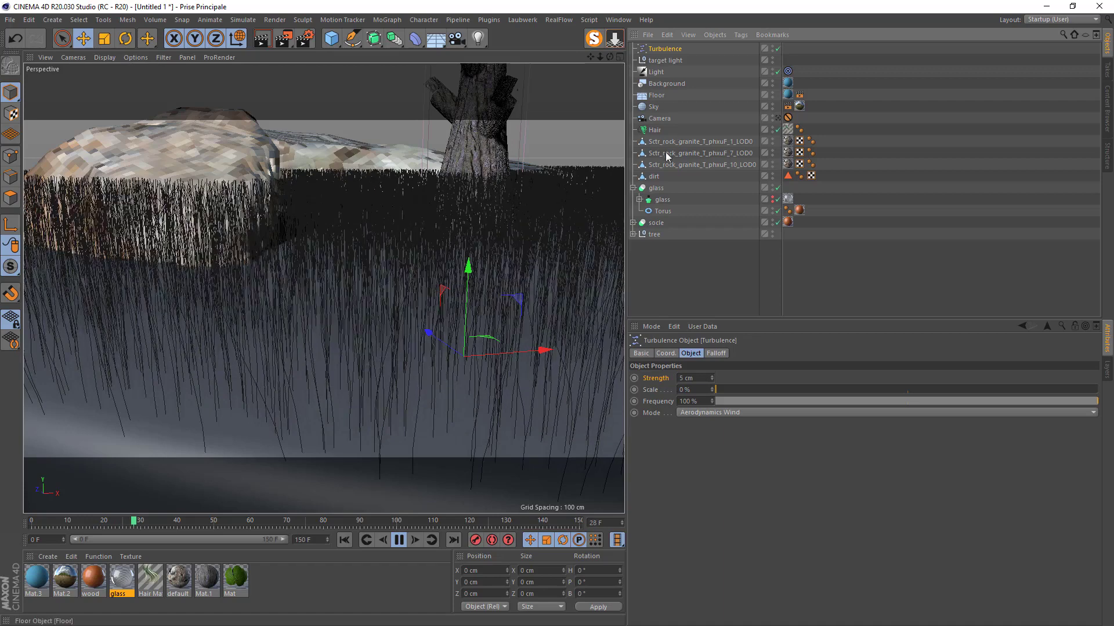
left_click(400, 541)
left_click(344, 540)
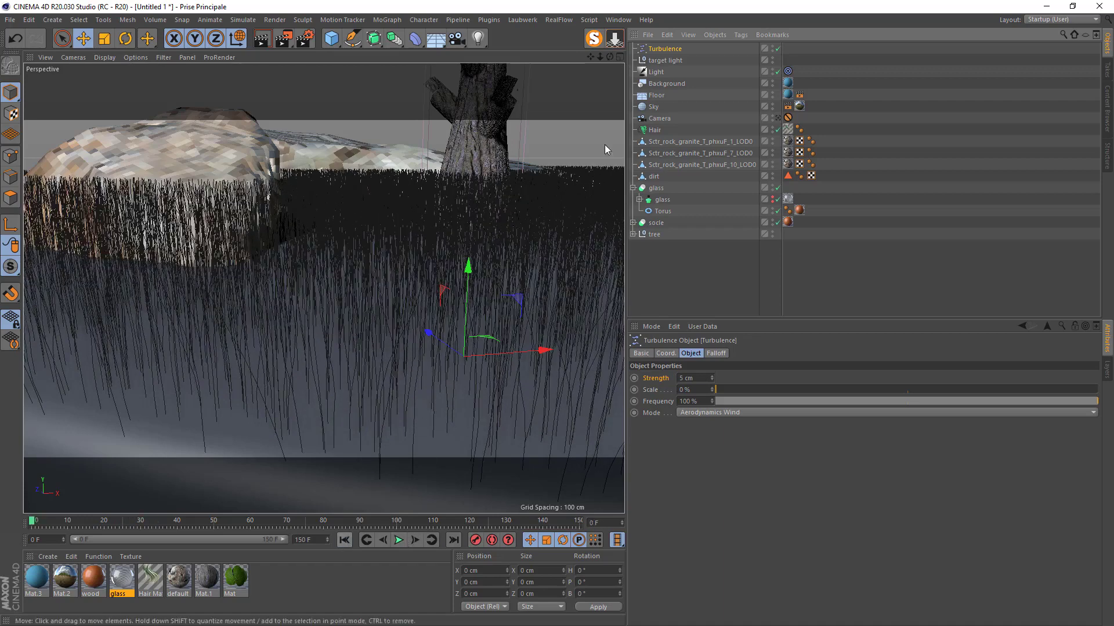
- Load the Generic Ground 01 material from the My mat presets into the scene's materials
left_click_drag(599, 57, 384, 308)
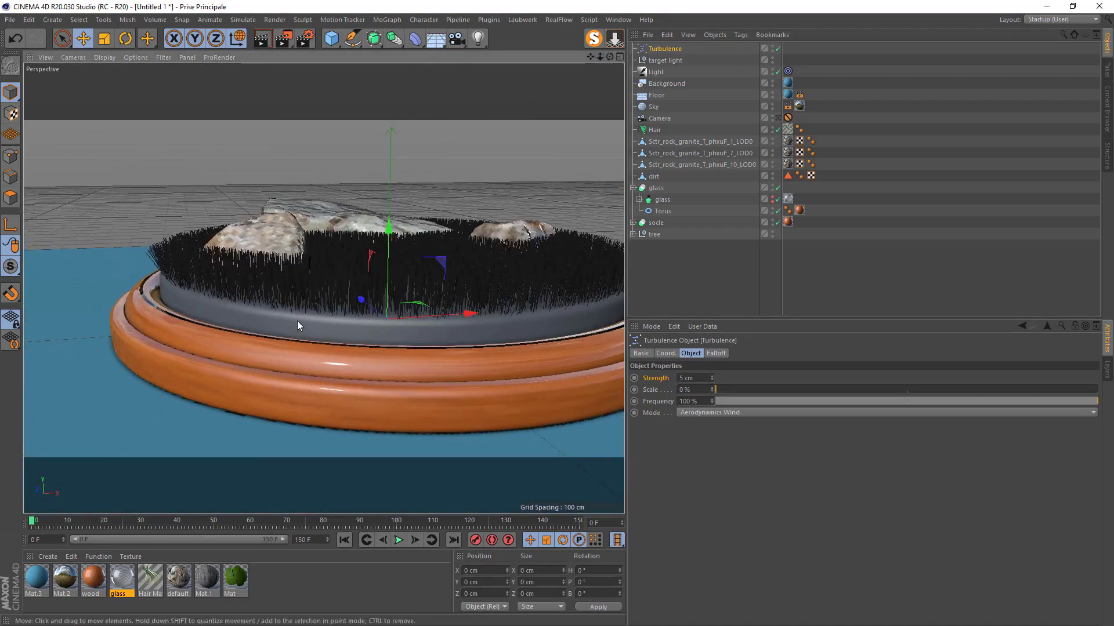
left_click(1106, 109)
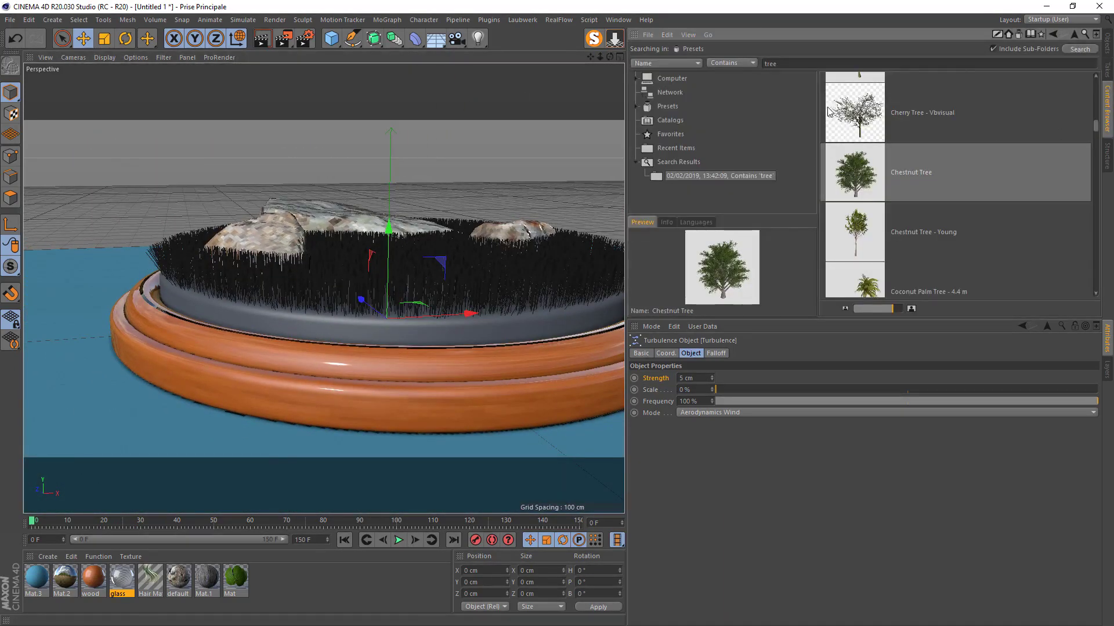
left_click(665, 105)
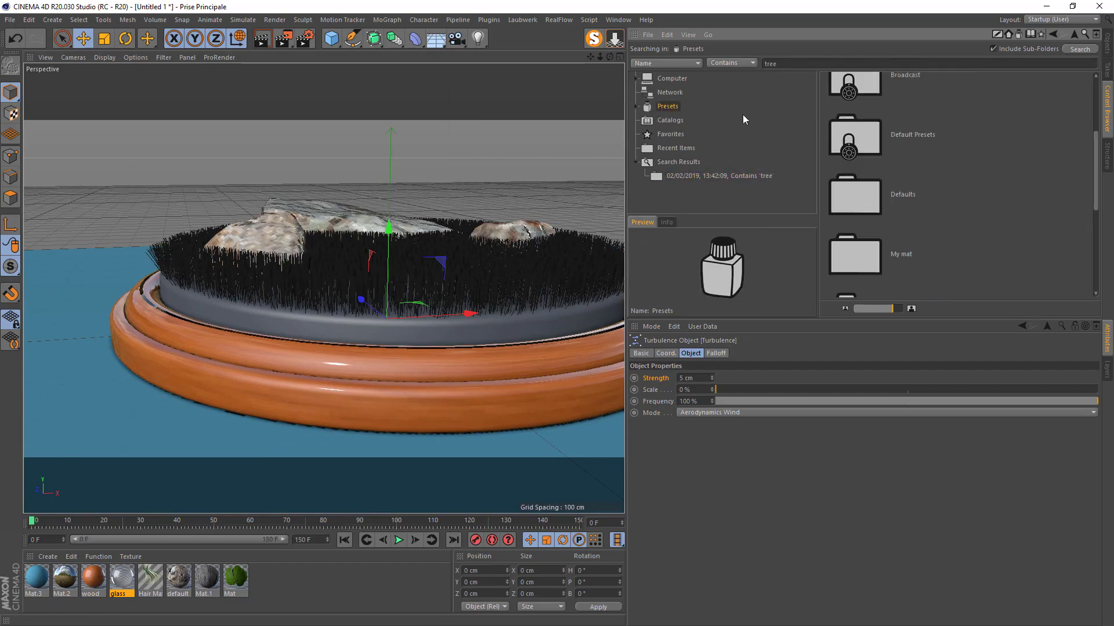
scroll(876, 159, "down", 3)
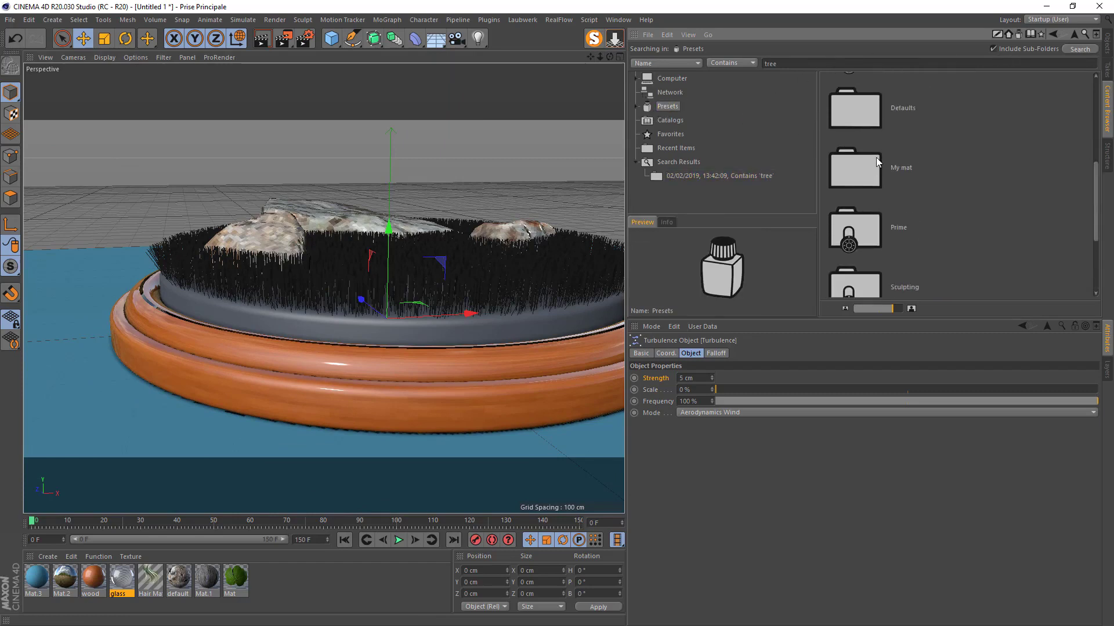
double_click(875, 167)
left_click_drag(864, 164, 294, 586)
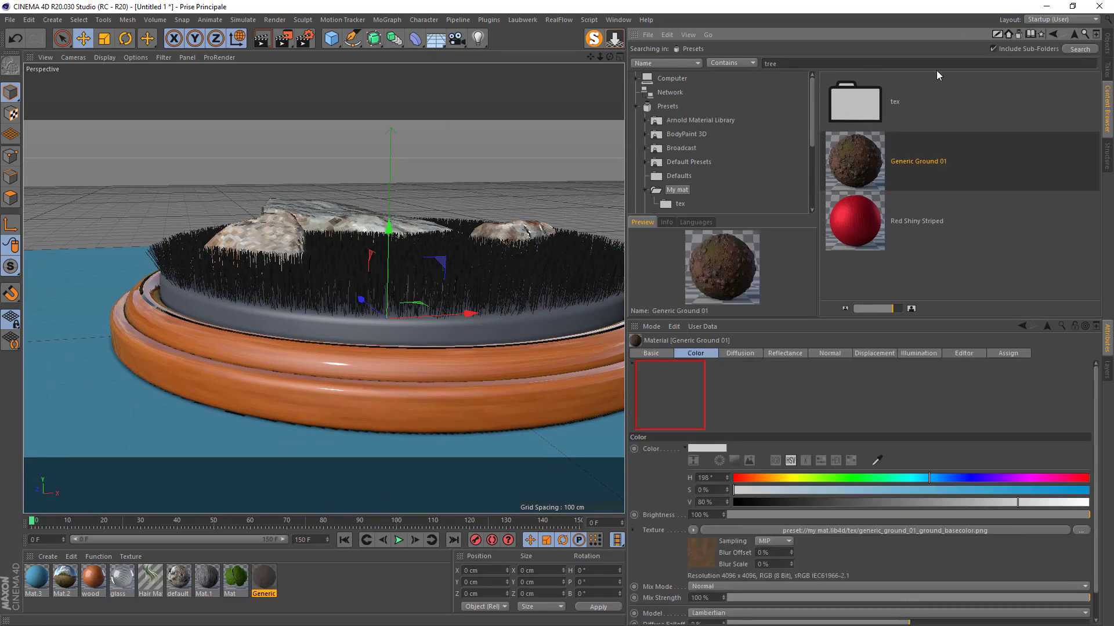
- Switch to the web browser and look up the Generic Ground 01 material on C4DCenter's free ground materials page
left_click(1046, 7)
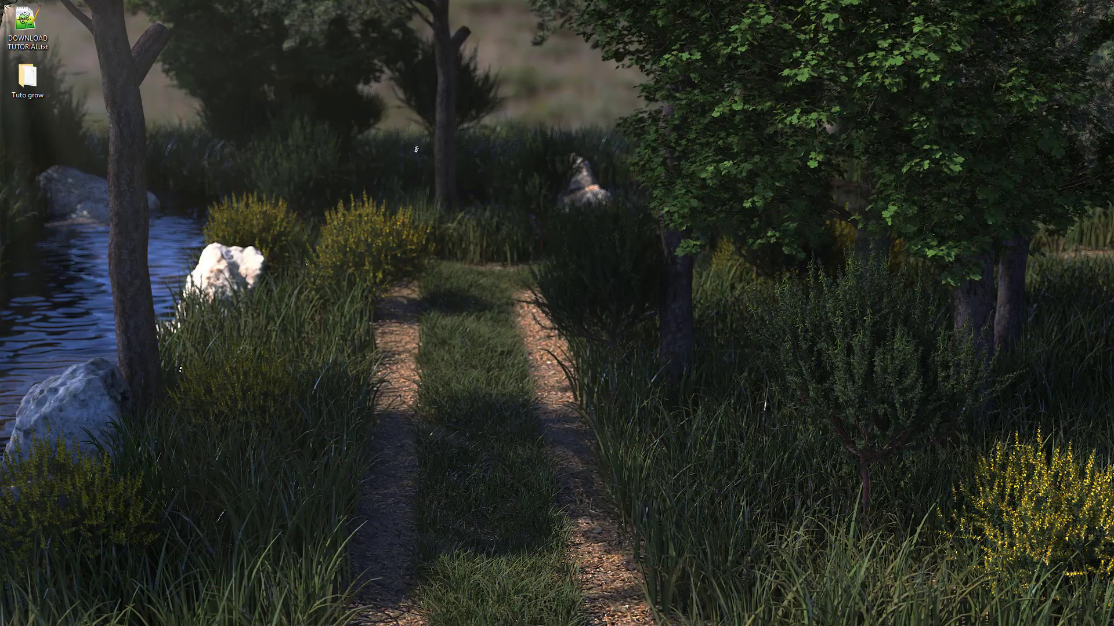
key("alt+Tab")
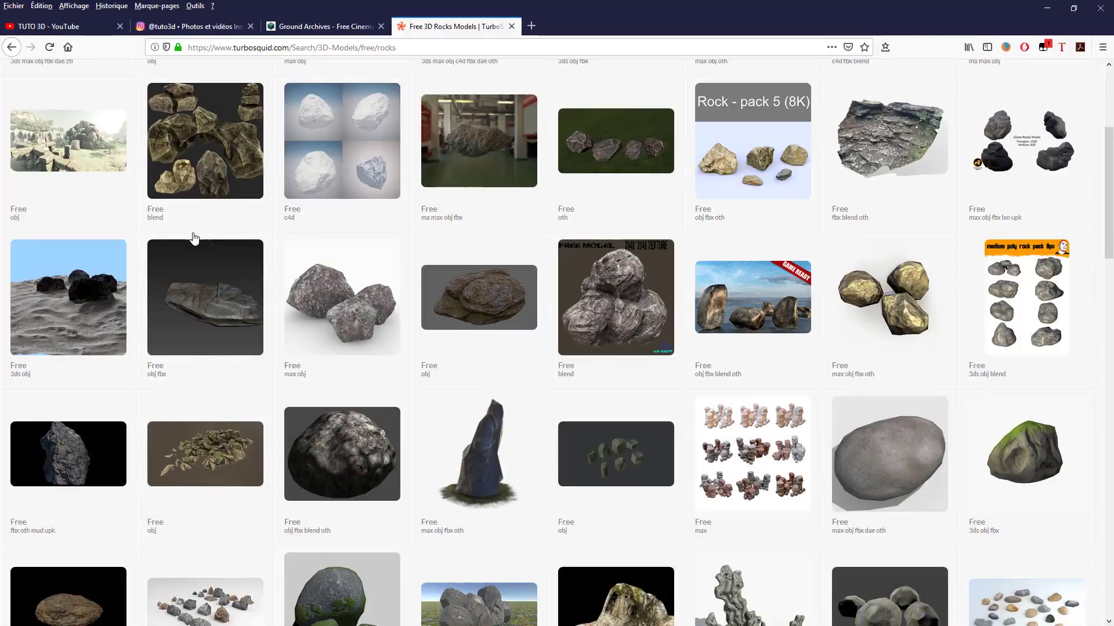
left_click(34, 27)
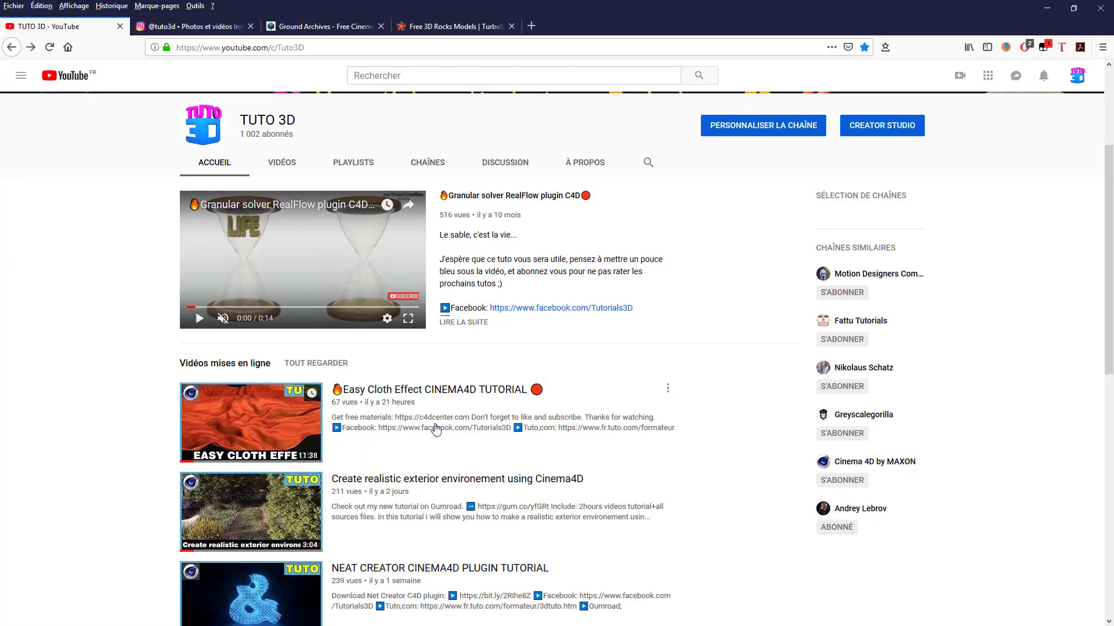
left_click(319, 27)
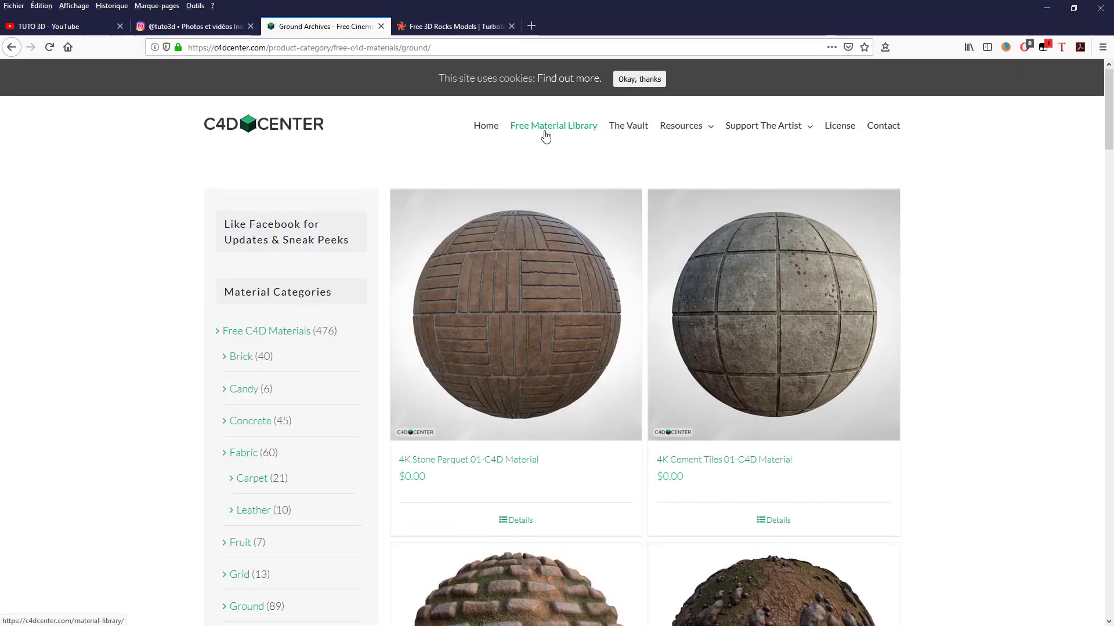
scroll(572, 452, "down", 3)
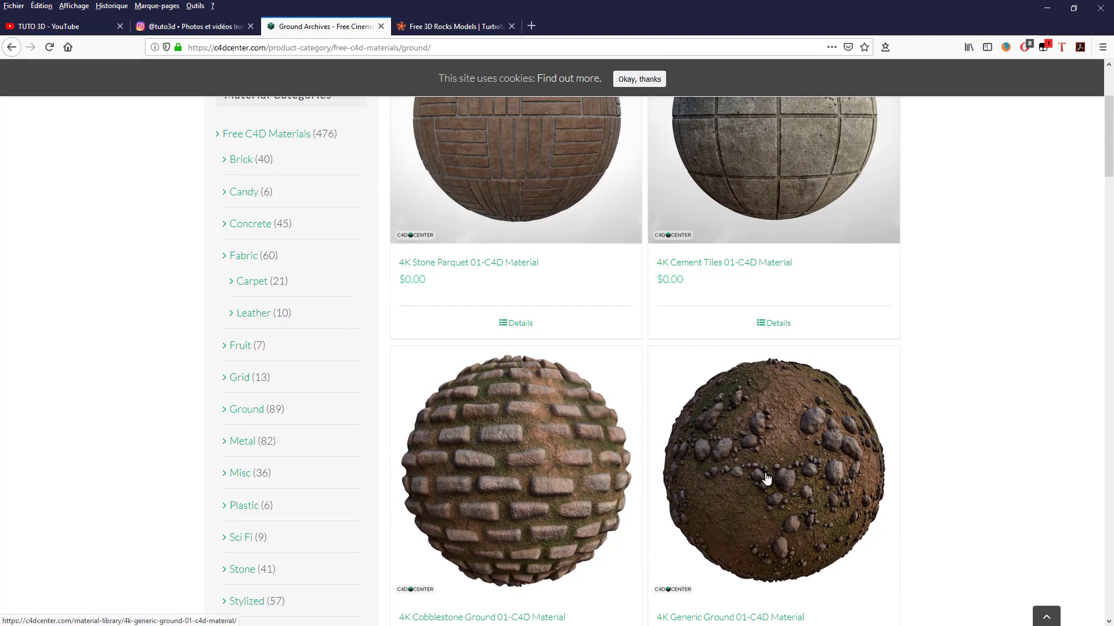
- Switch back to Cinema 4D and apply the Generic Ground 01 material to the dirt object
left_click(1060, 6)
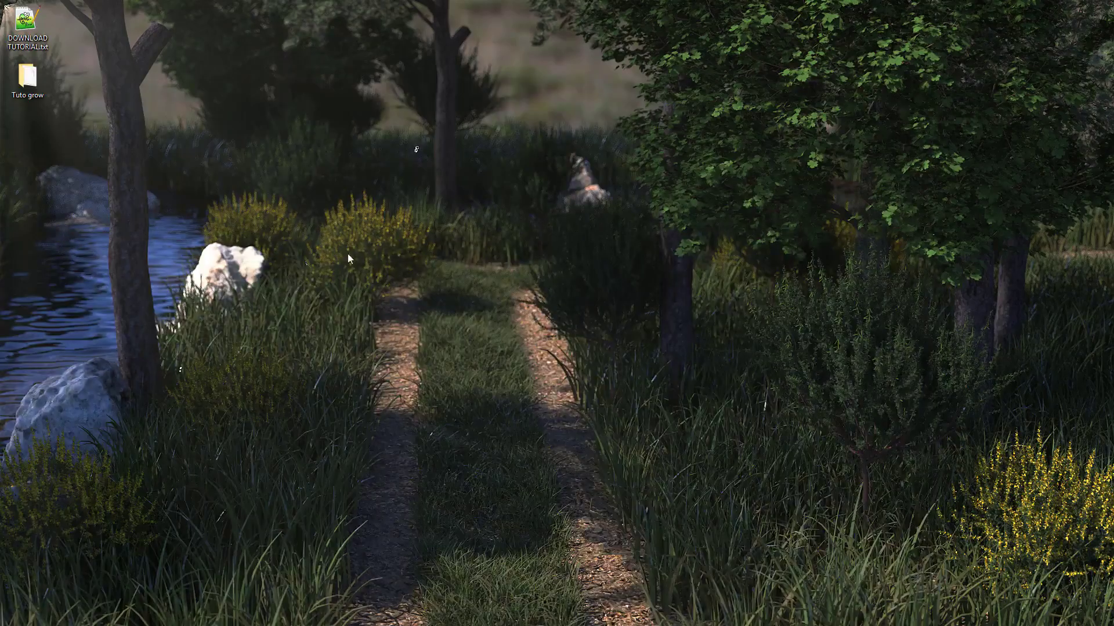
left_click(255, 622)
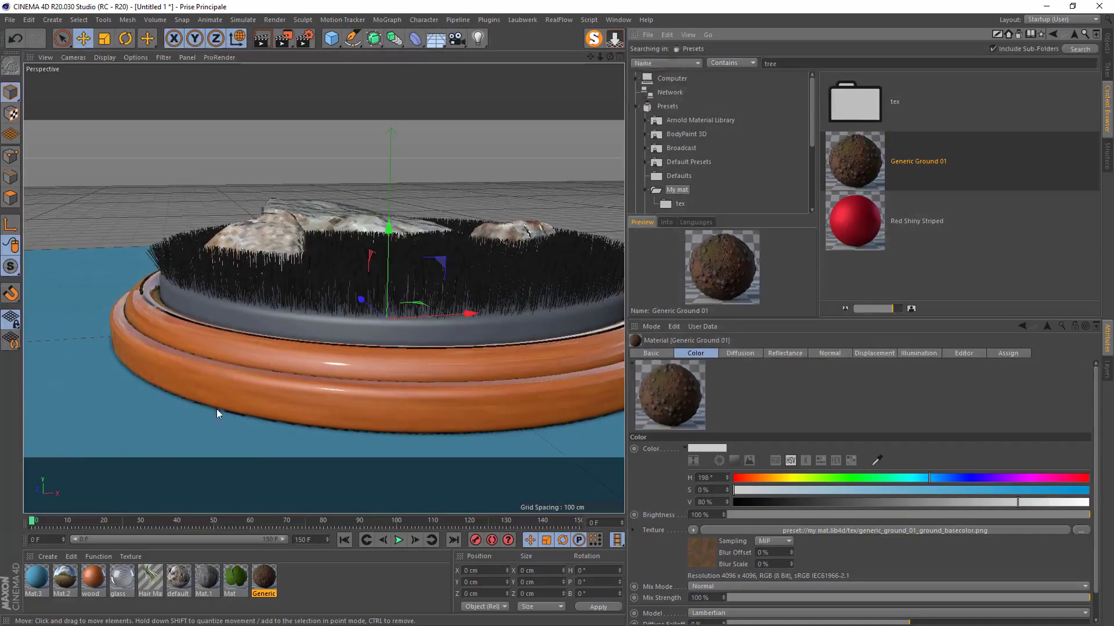
left_click(1106, 45)
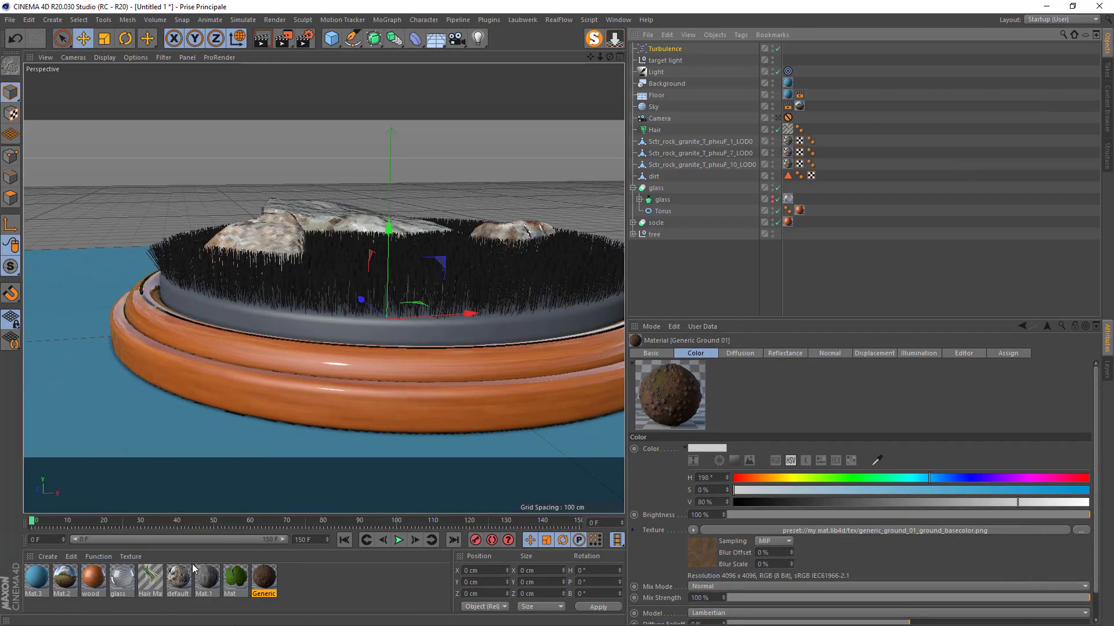
left_click_drag(267, 582, 658, 177)
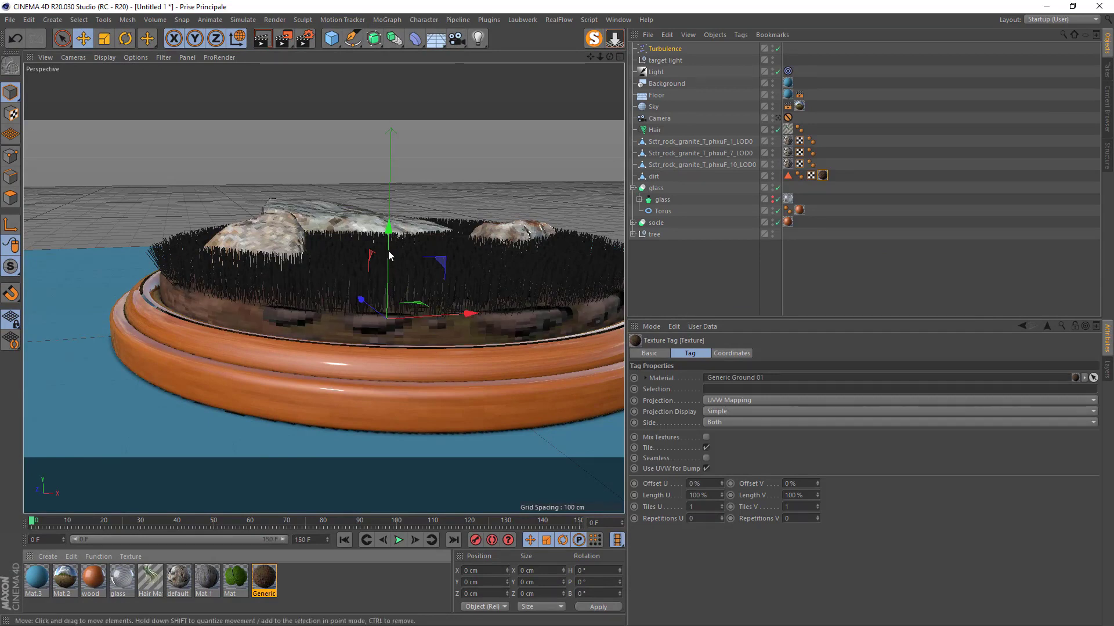
- Preview-render the view and set the dirt texture's projection to Cubic
left_click(268, 42)
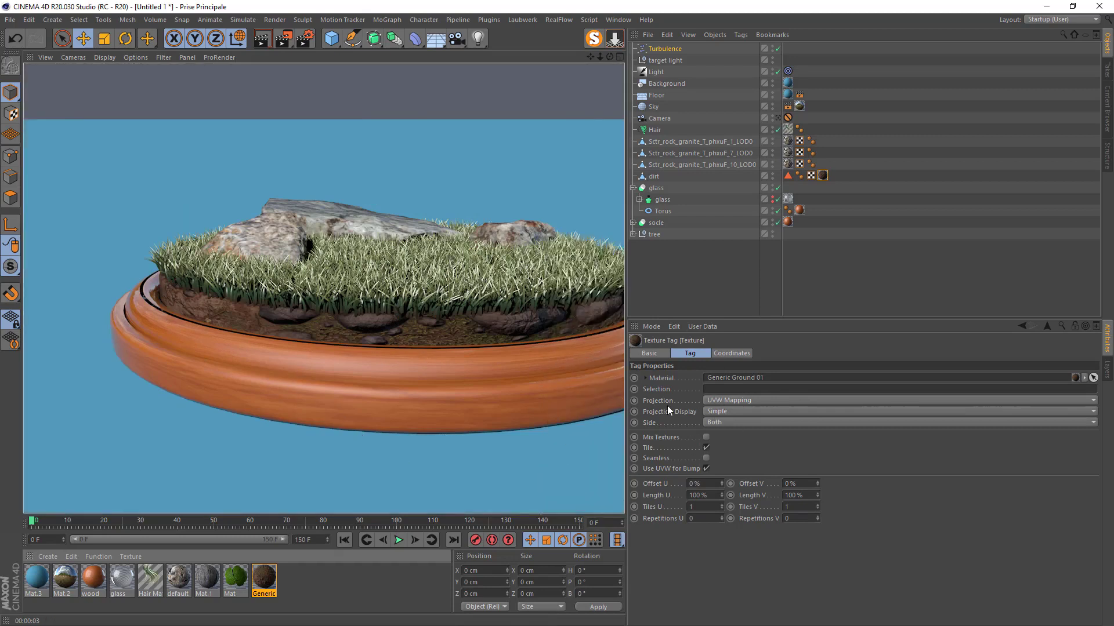
left_click(724, 398)
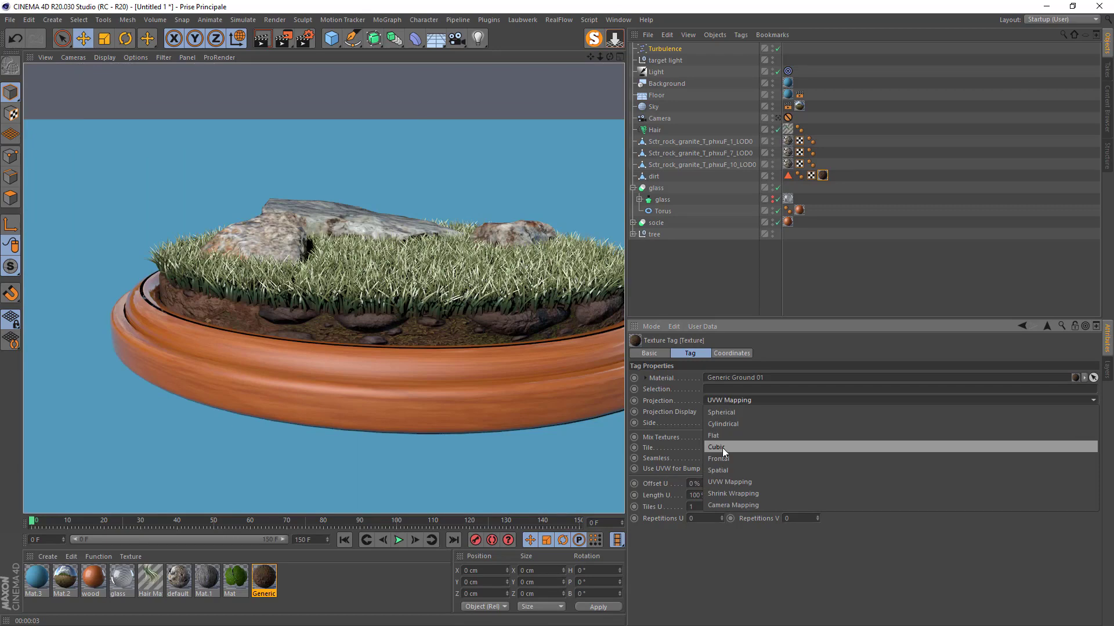
left_click(722, 448)
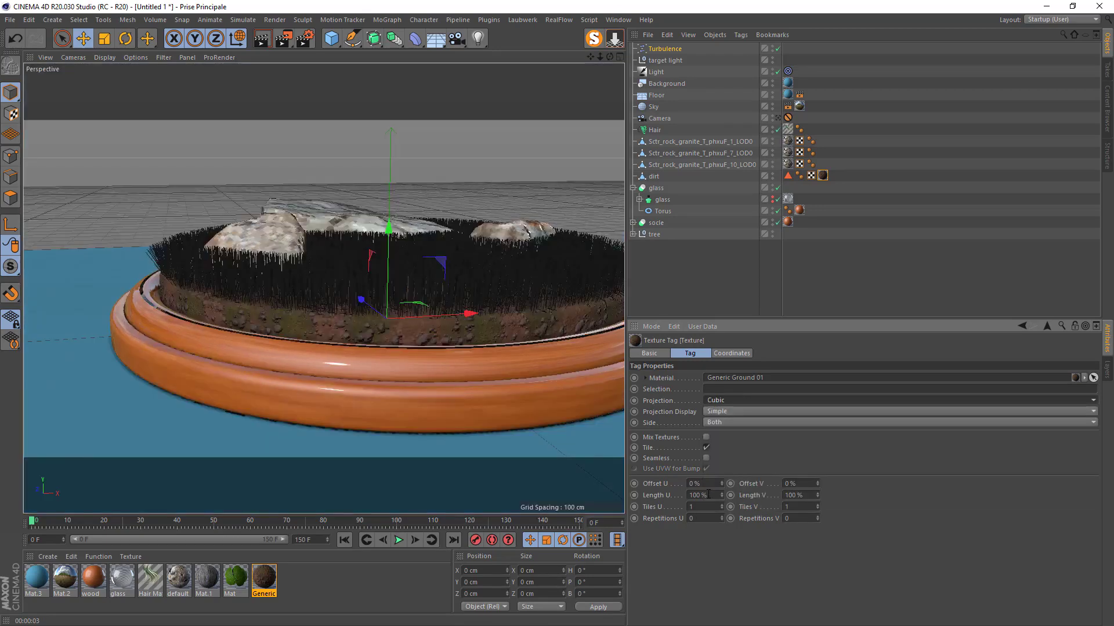
- Try U and V lengths of 50 % and 150 % for the dirt's ground texture
double_click(709, 495)
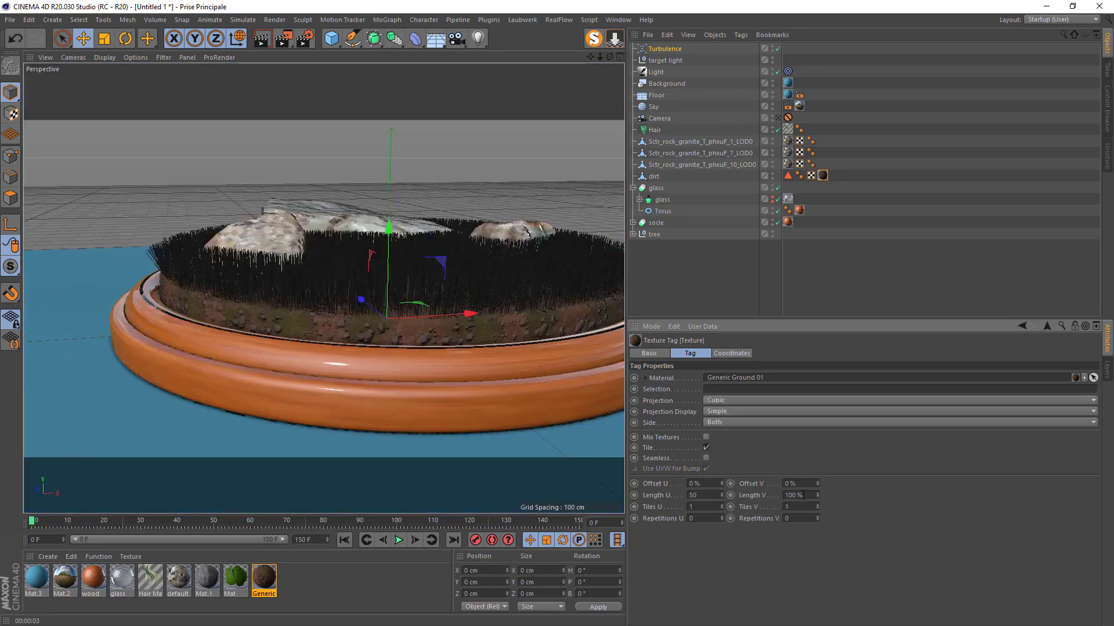
type("50")
key("Return")
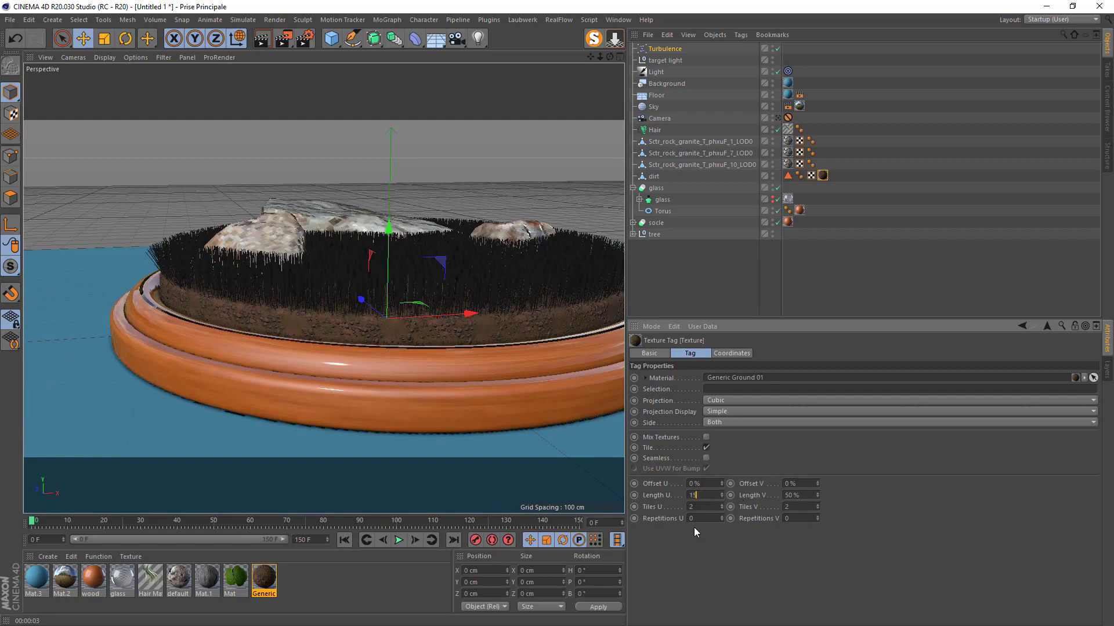
type("150")
key("Return")
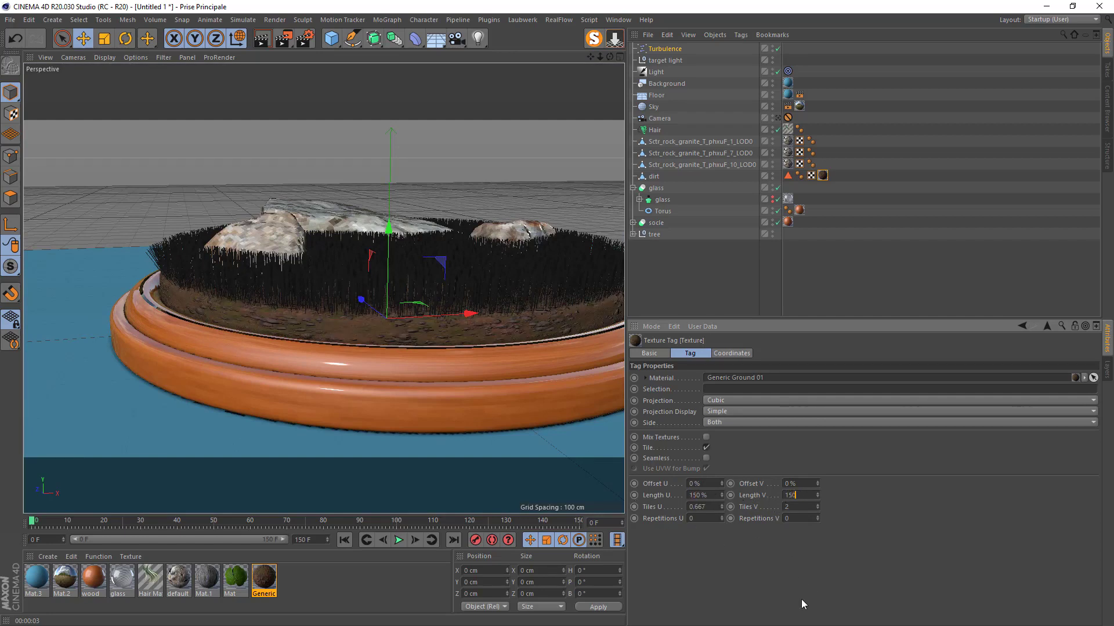
type("150")
key("Return")
- Set the dirt texture's U and V lengths to 200 %
double_click(708, 494)
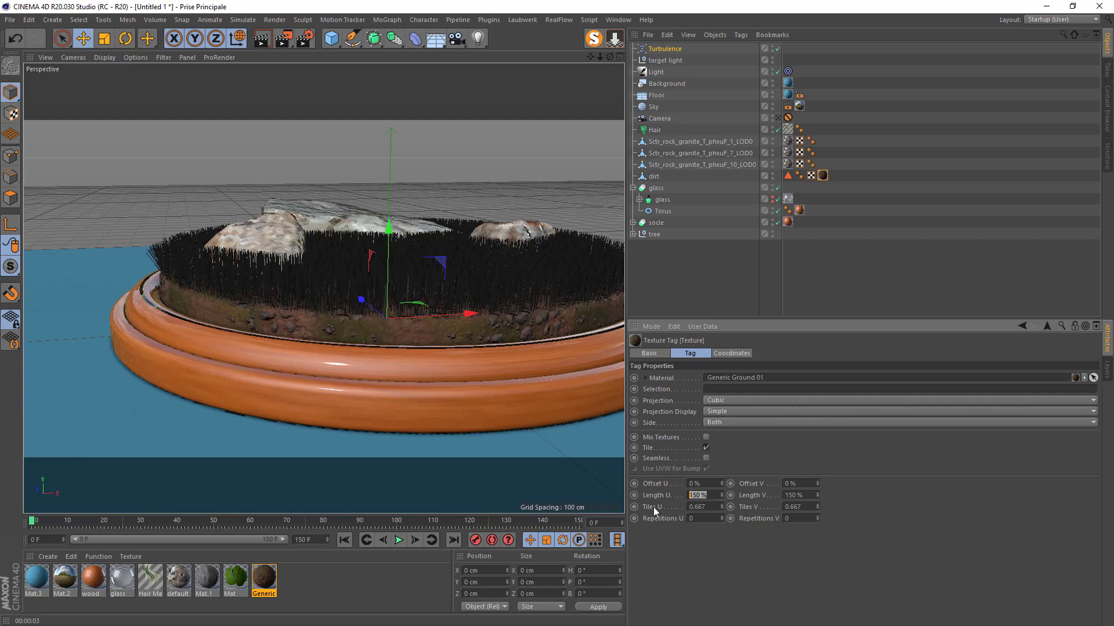
type("200")
double_click(803, 496)
type("20")
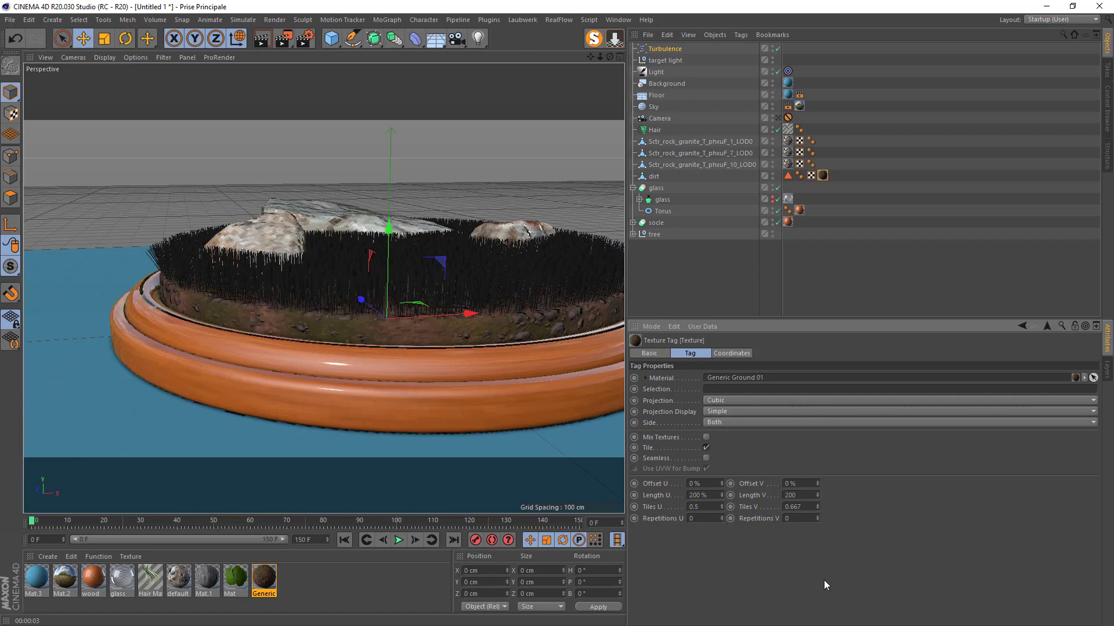
type("0")
key("Return")
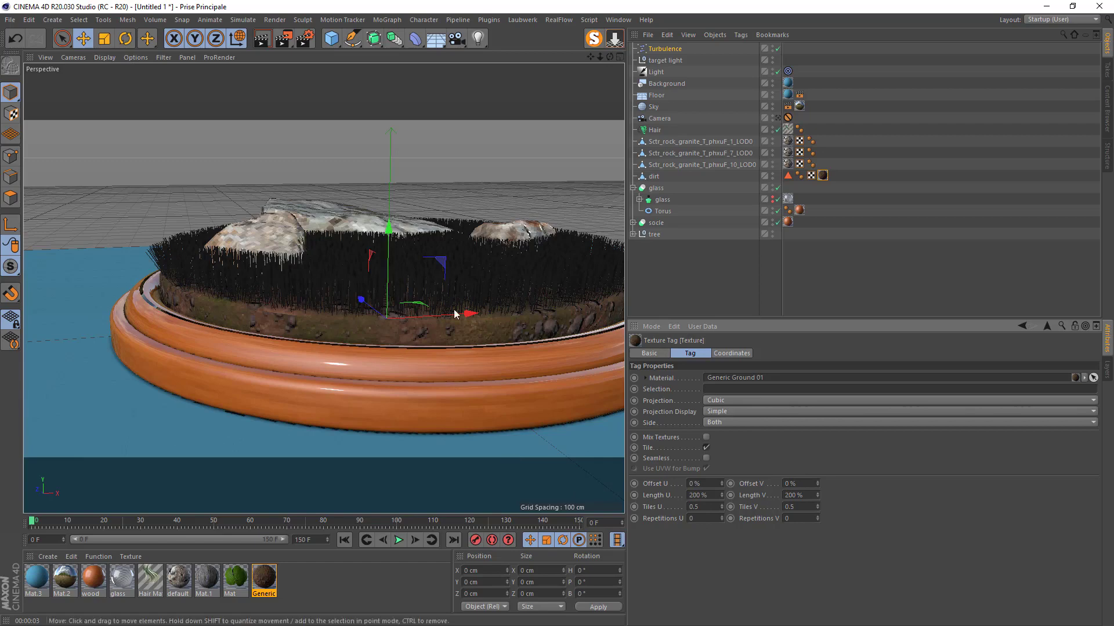
- Look through the scene camera again and re-enable the inner glass object
left_click(778, 119)
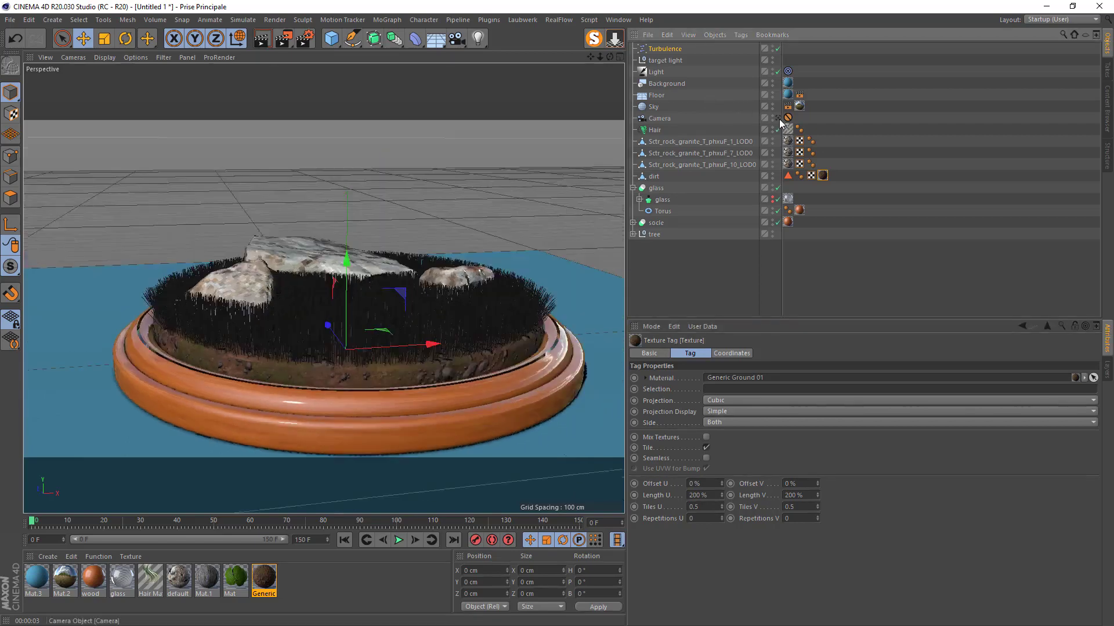
left_click(777, 199)
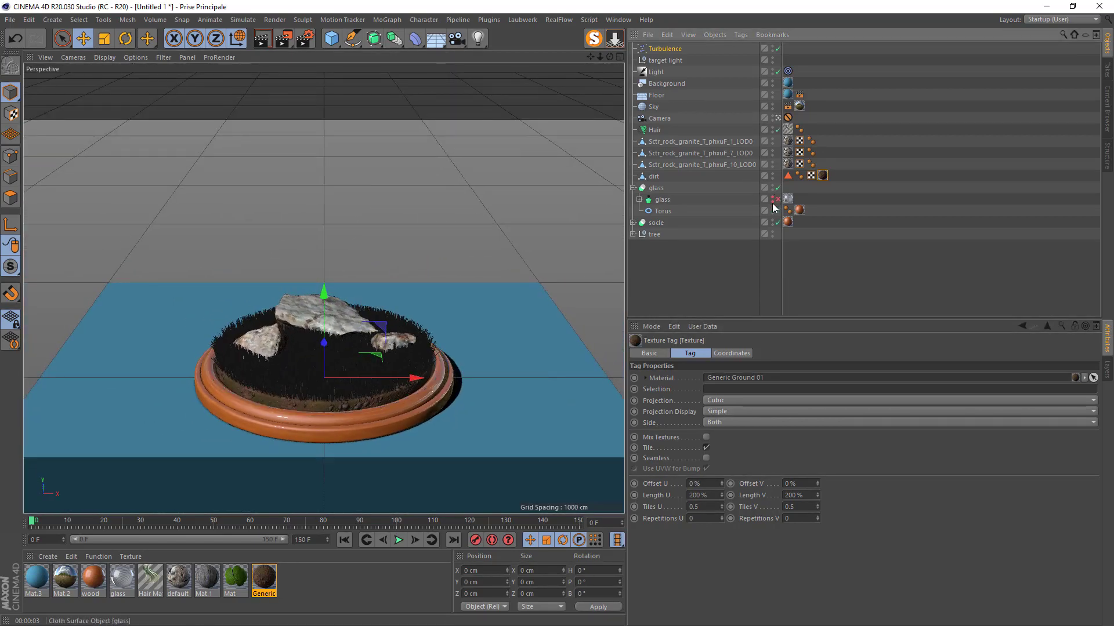
left_click(777, 200)
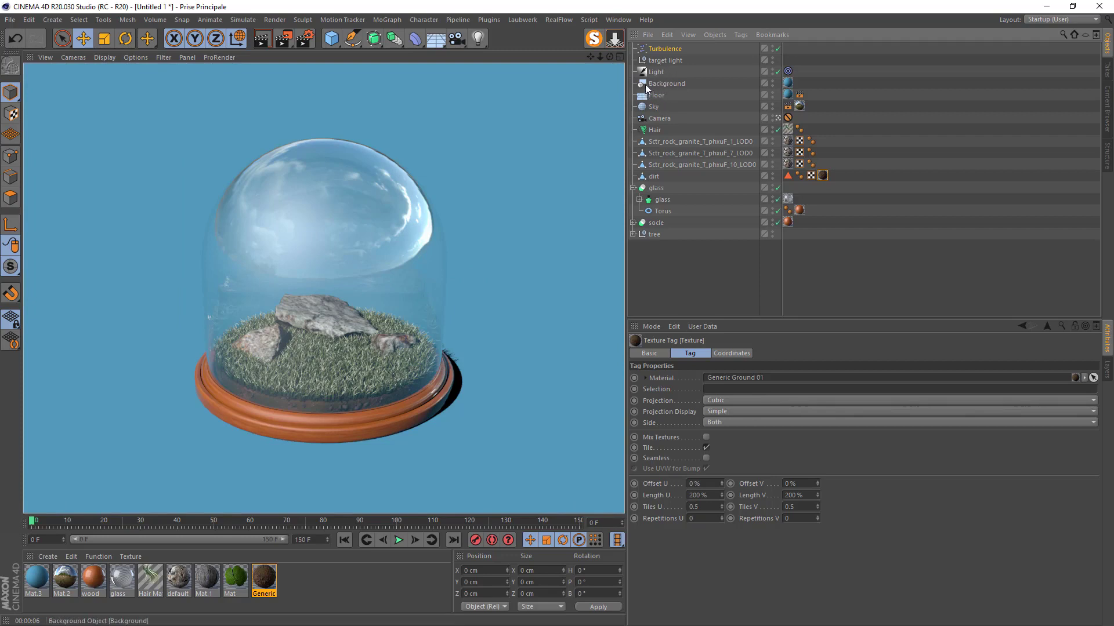
- Keyframe the Sky object's heading rotation from 0° at frame 0 to 45° at frame 150
left_click(654, 107)
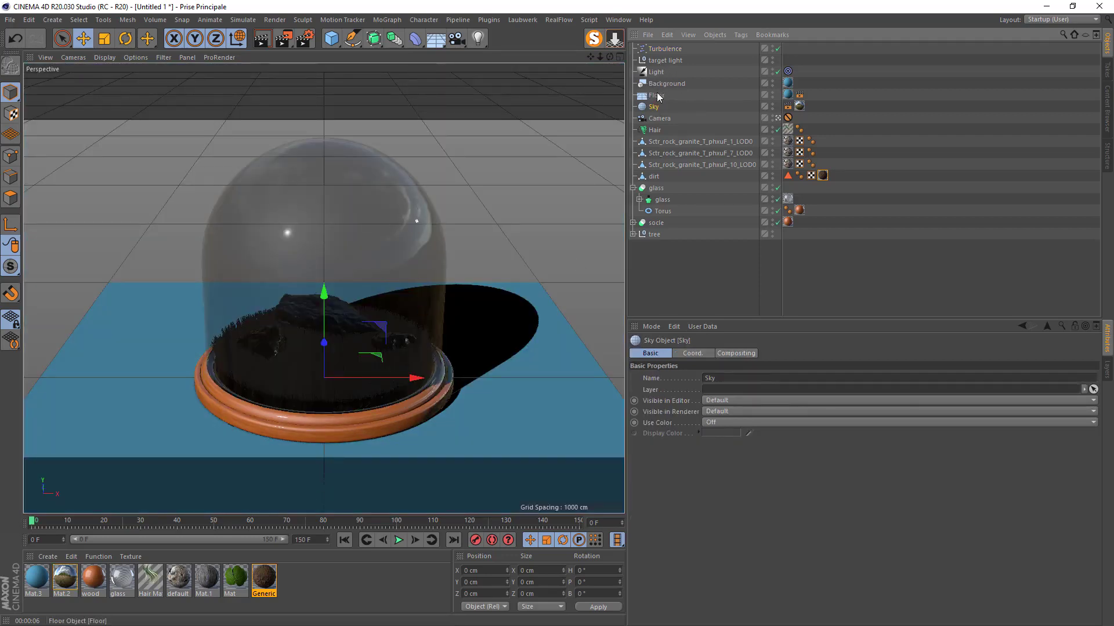
left_click(693, 354)
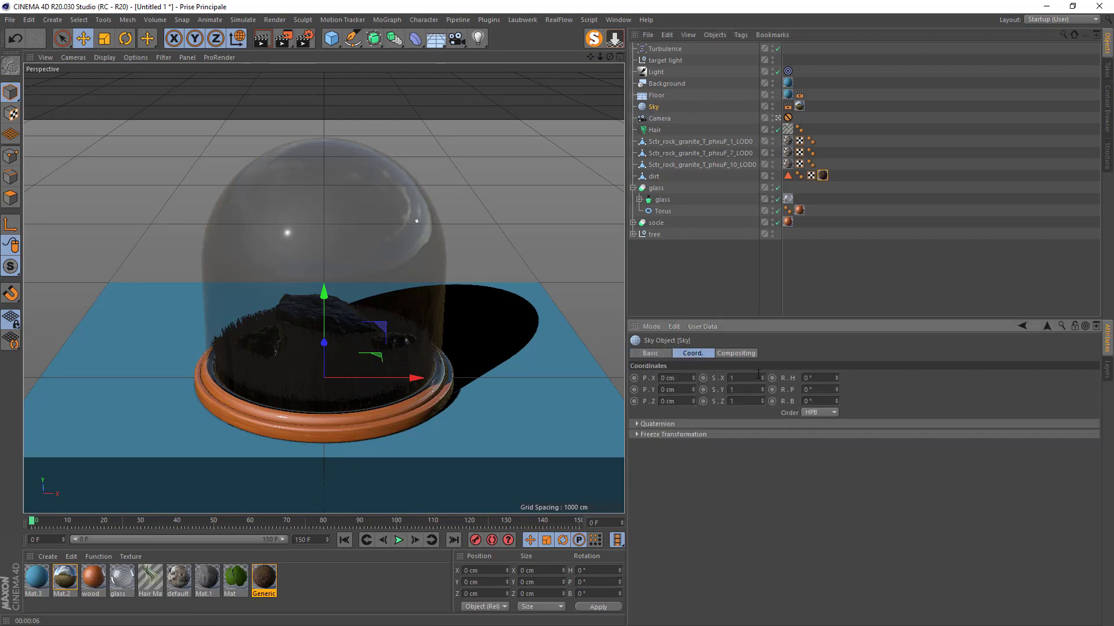
left_click(772, 379, "ctrl")
key("shift+g")
type("45")
key("Return")
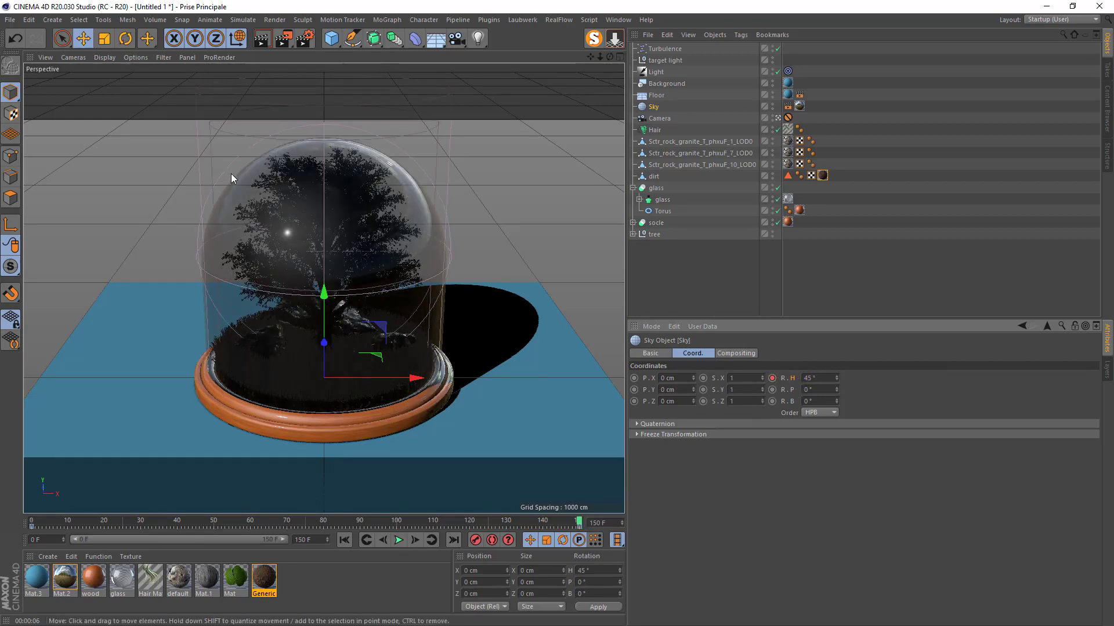
- Play the animation from the first frame to check the sky rotation, and return to frame 0
left_click(345, 540)
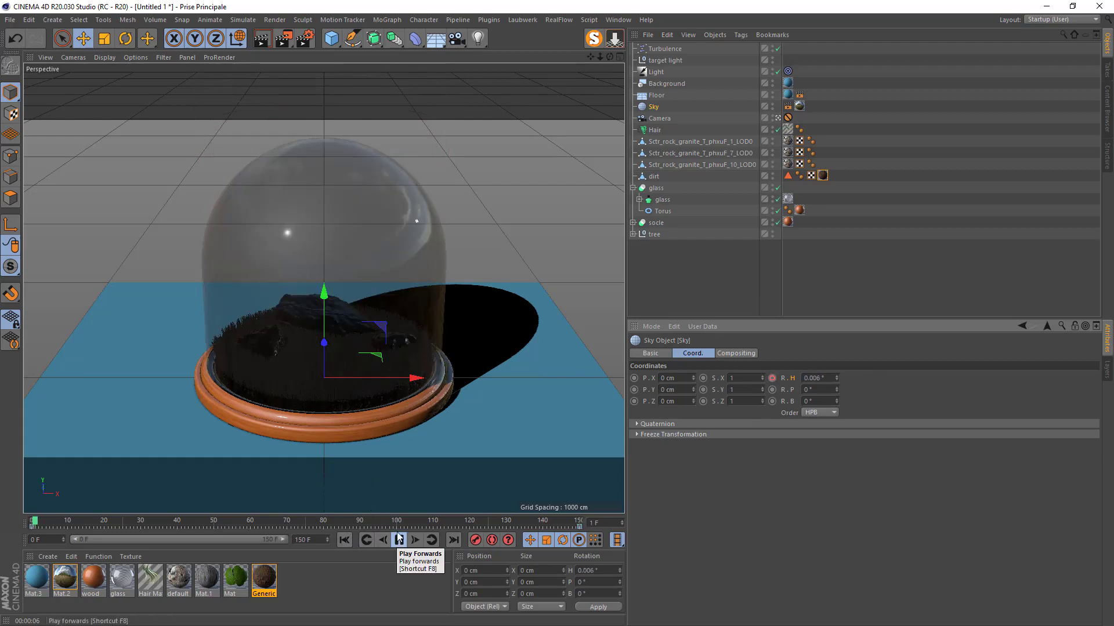
left_click(398, 540)
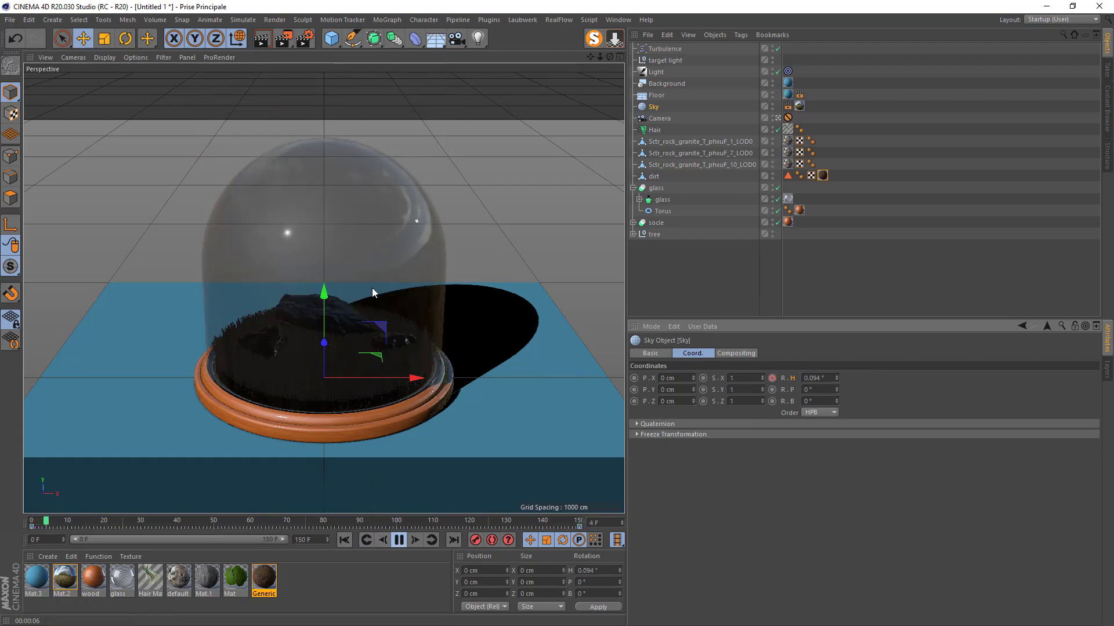
left_click(399, 540)
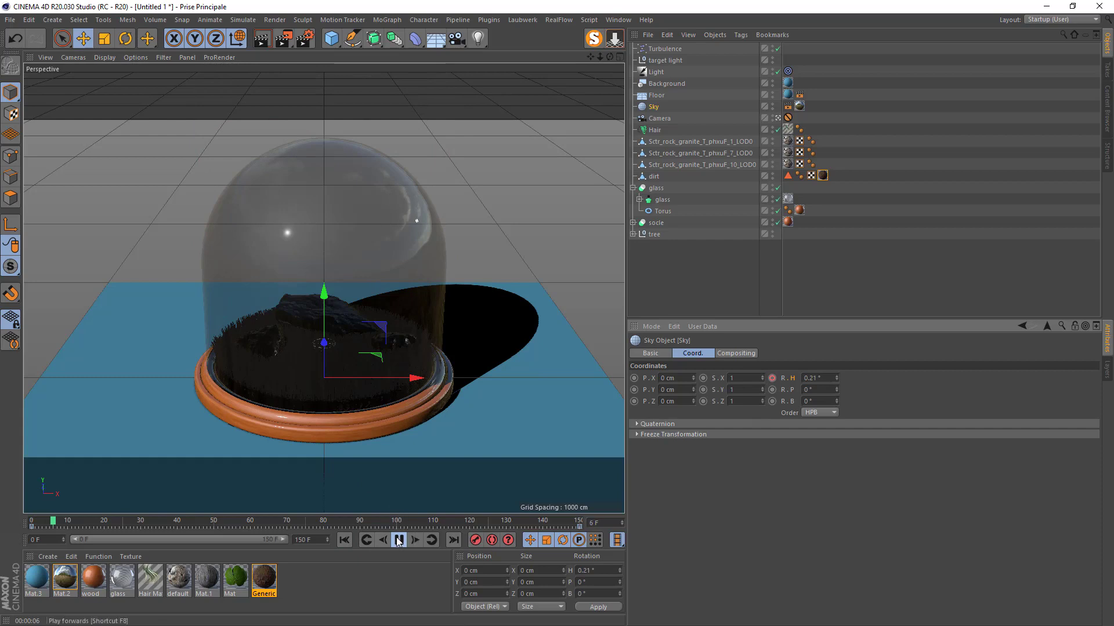
left_click(345, 540)
- Set the output frame range to All Frames in the render settings
left_click(304, 38)
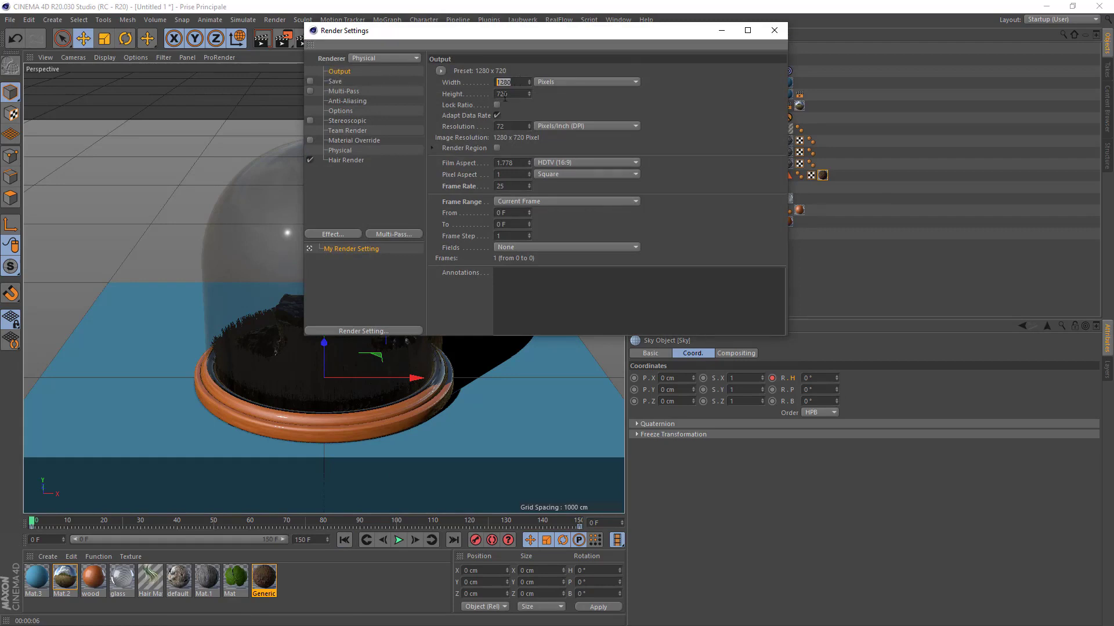
key("Tab")
left_click(521, 84)
left_click(337, 71)
left_click(534, 203)
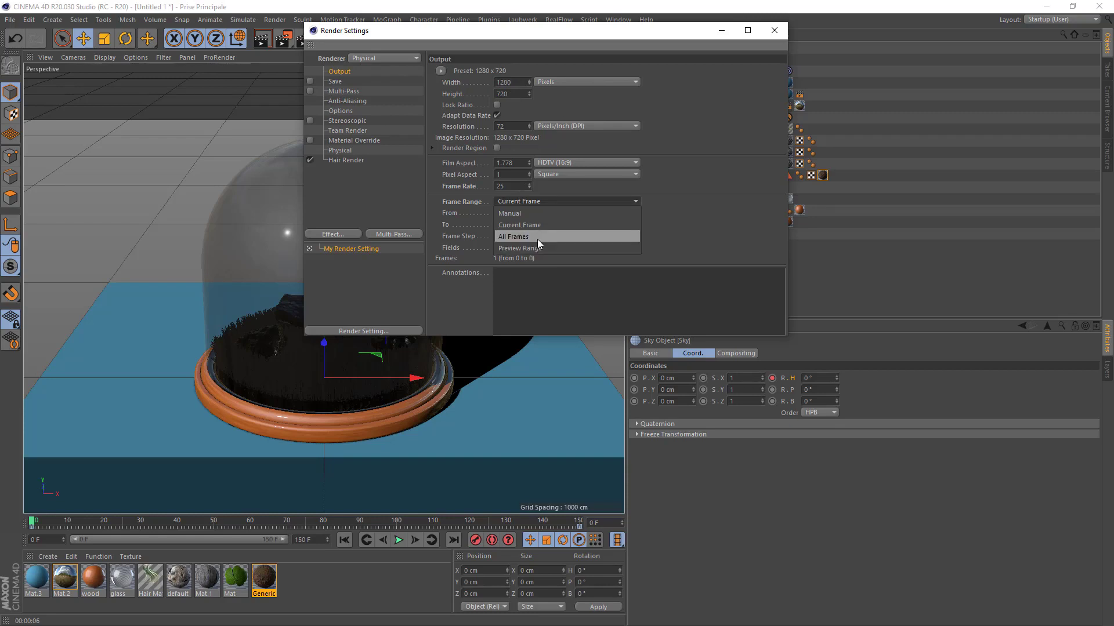
left_click(537, 239)
left_click(774, 31)
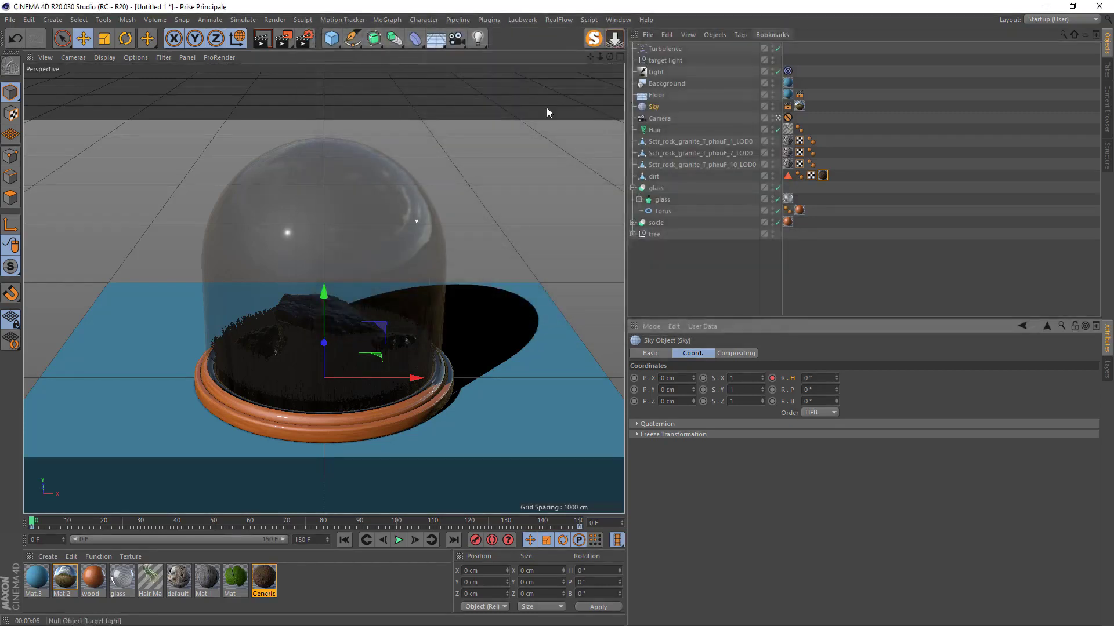
- Test-render the animation in the Picture Viewer without saving, and stop it after the first few frames
left_click(288, 43)
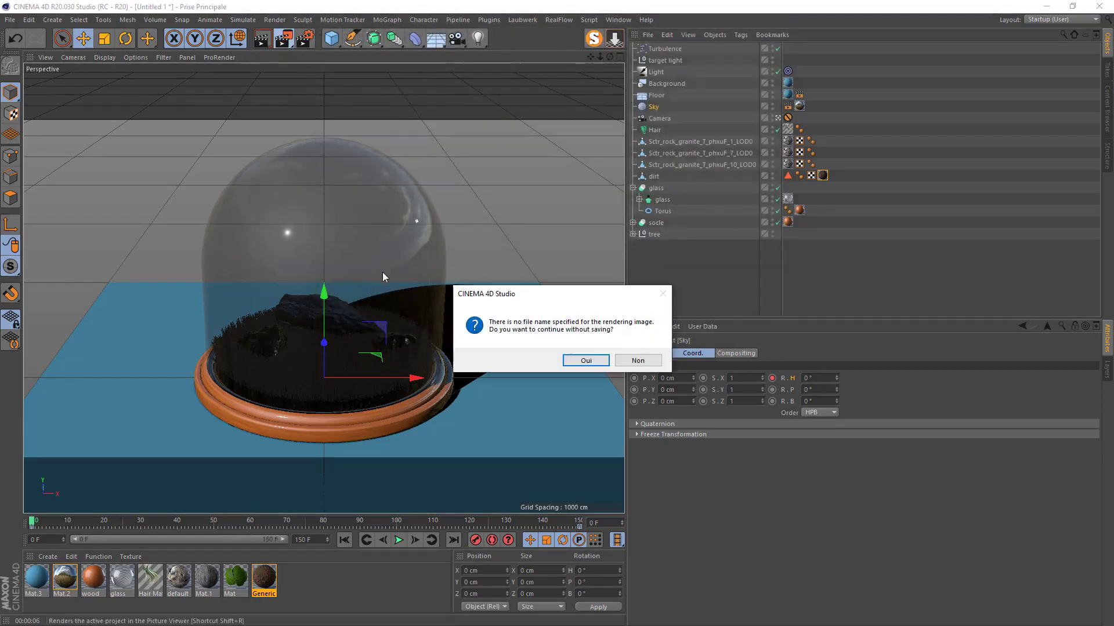
left_click(586, 361)
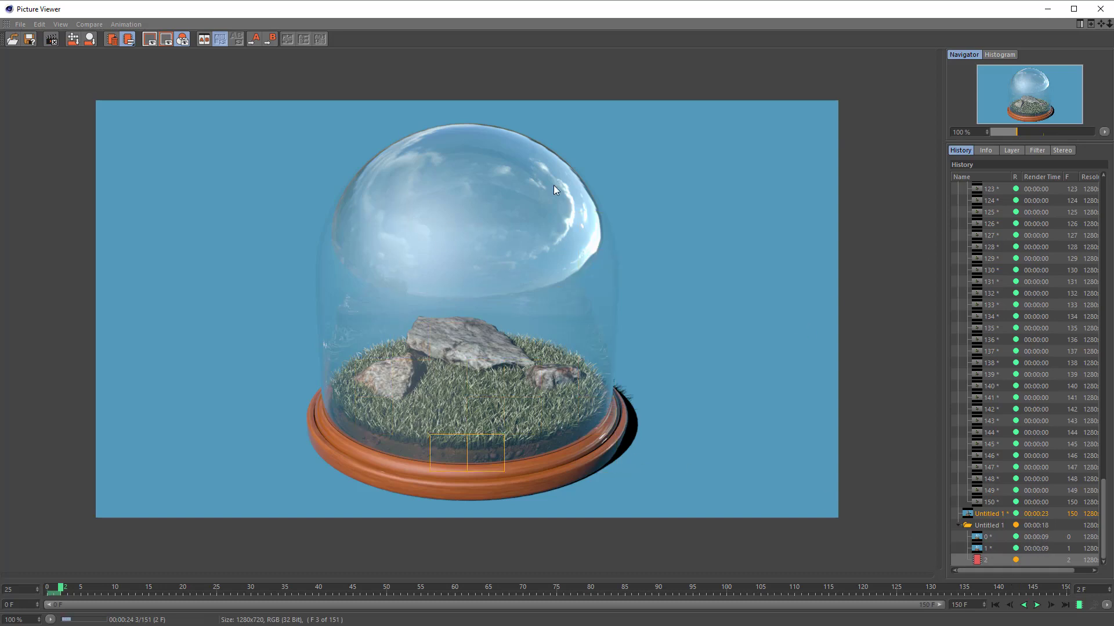
left_click(1100, 8)
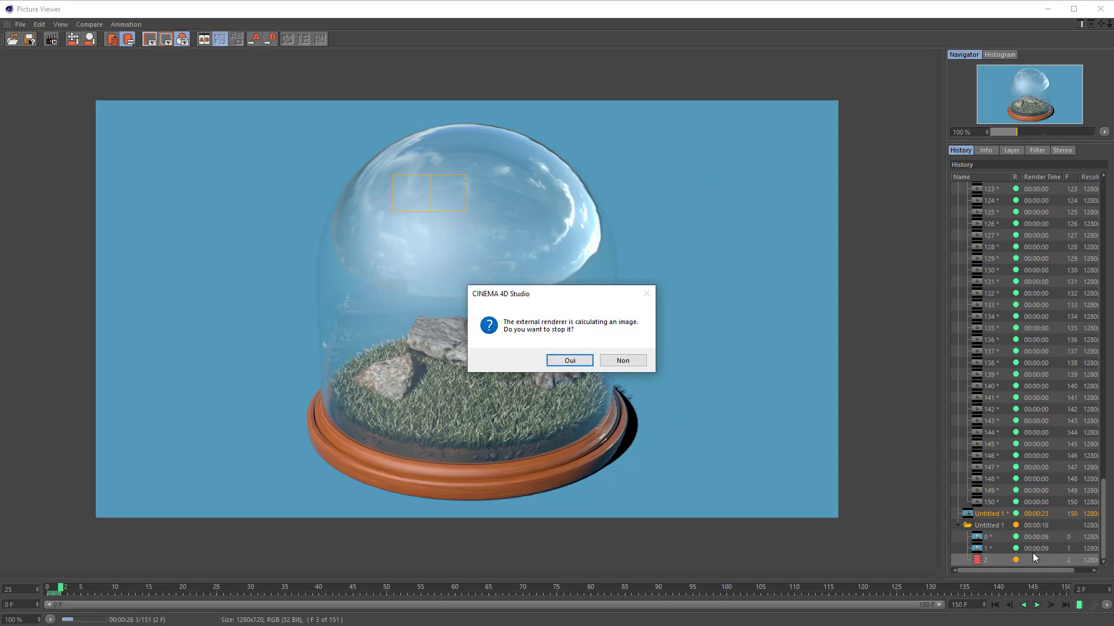
left_click(573, 360)
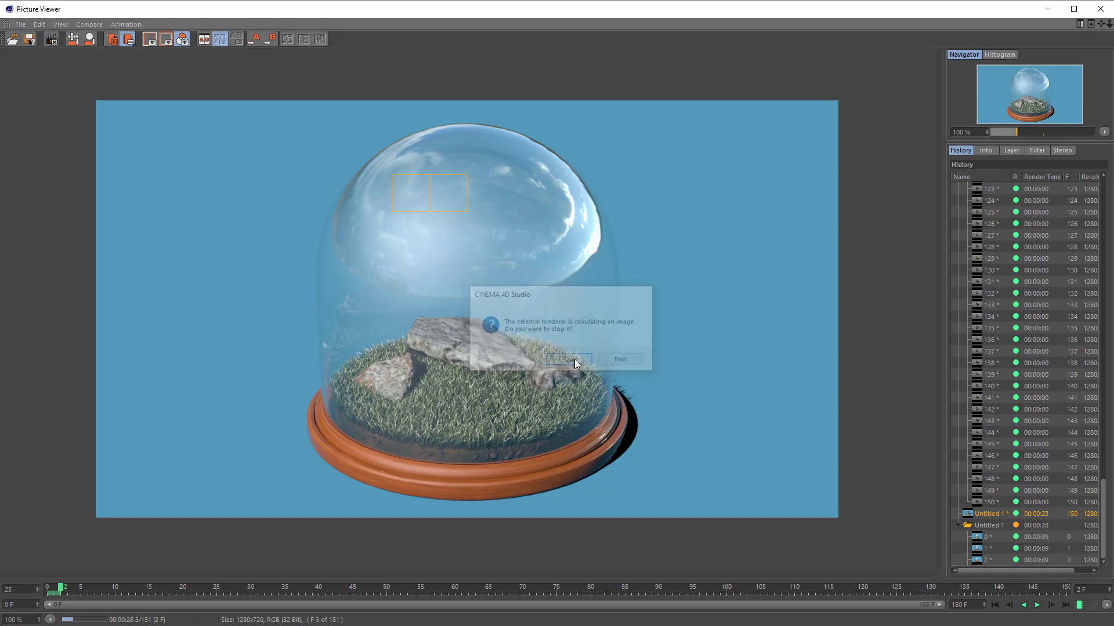
- Review the glass material's reflectance and transparency settings, toggling Exit Reflections off and back on
left_click(119, 577)
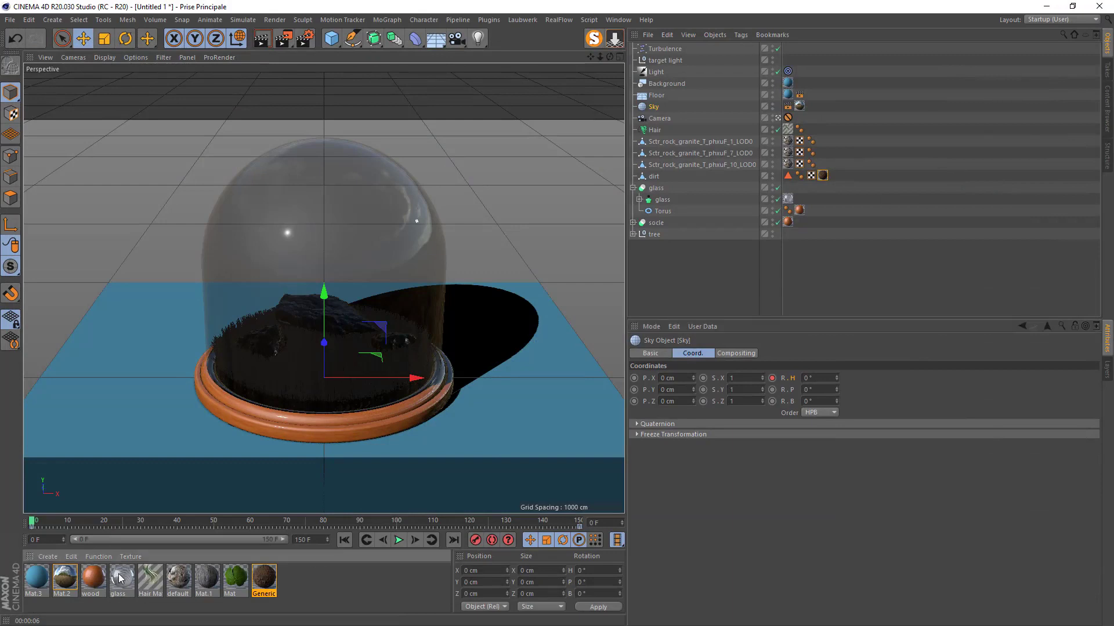
double_click(119, 576)
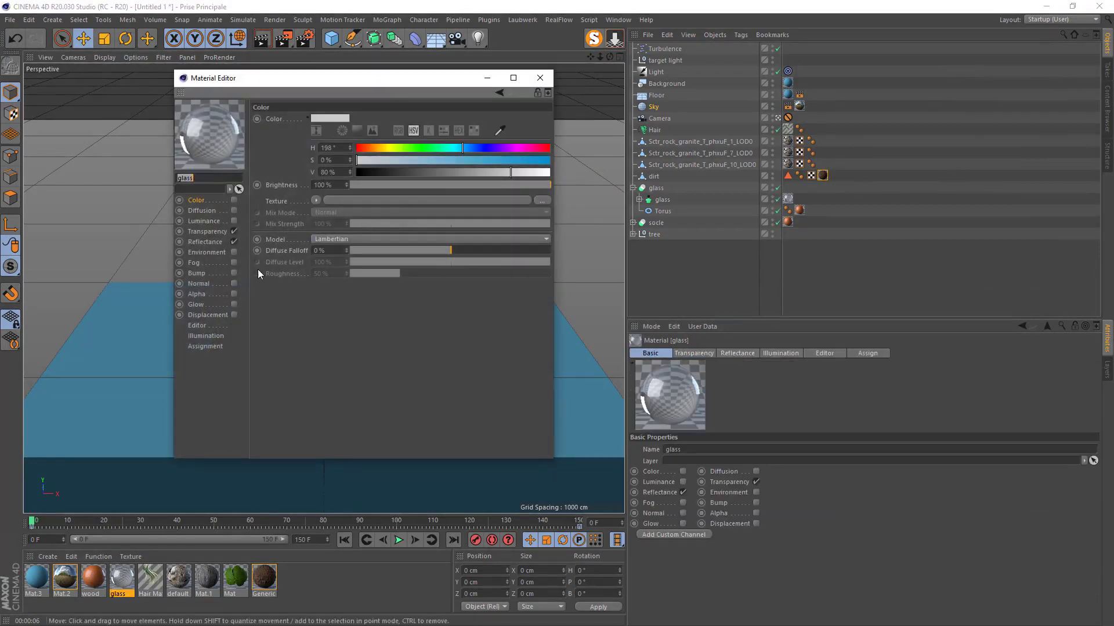
left_click(202, 242)
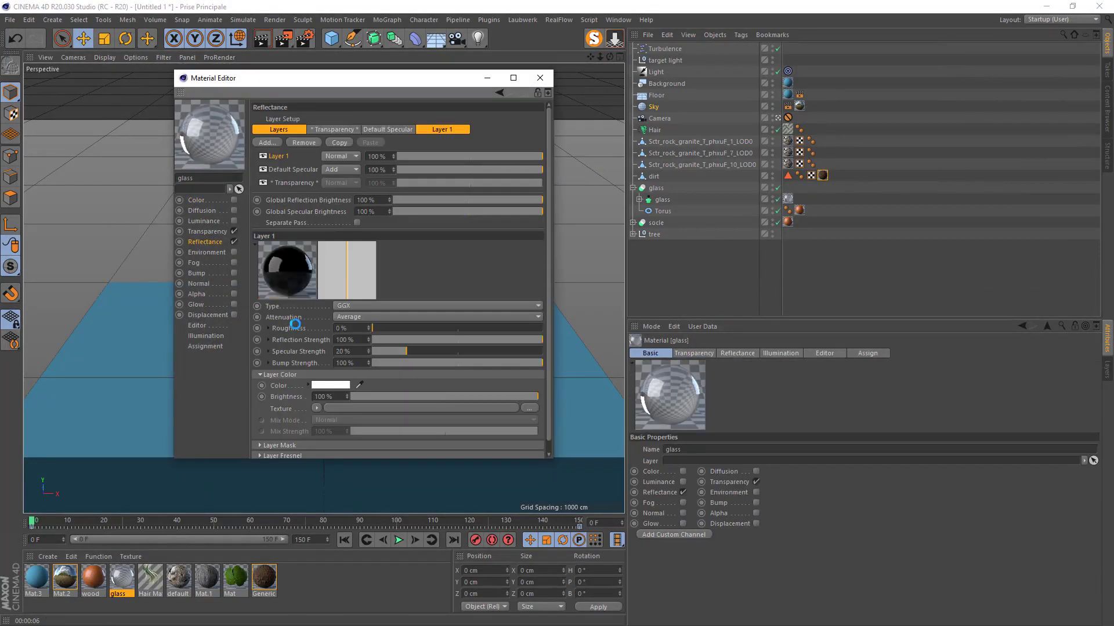
left_click(206, 232)
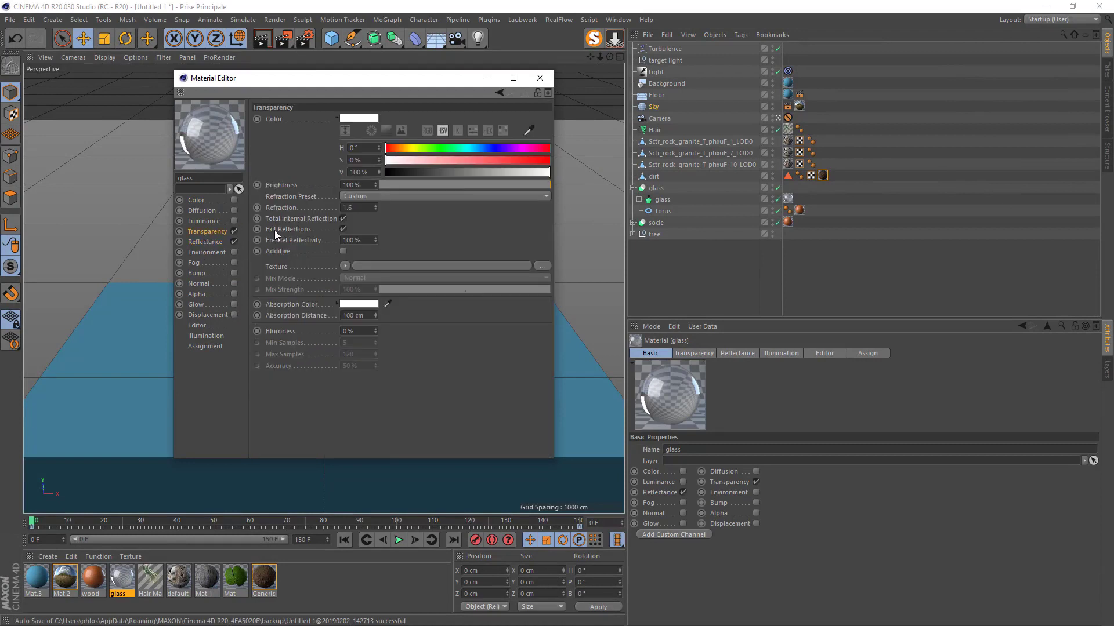
left_click(343, 229)
left_click(343, 229)
left_click(539, 78)
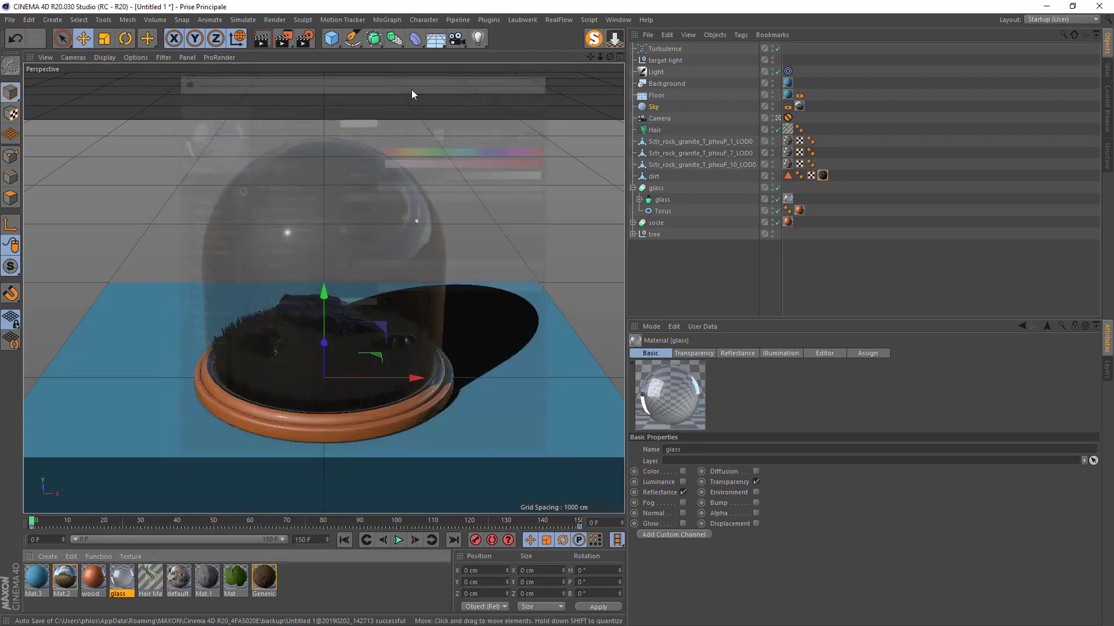
- Render the animation again in the Picture Viewer without saving it to a file
left_click(289, 39)
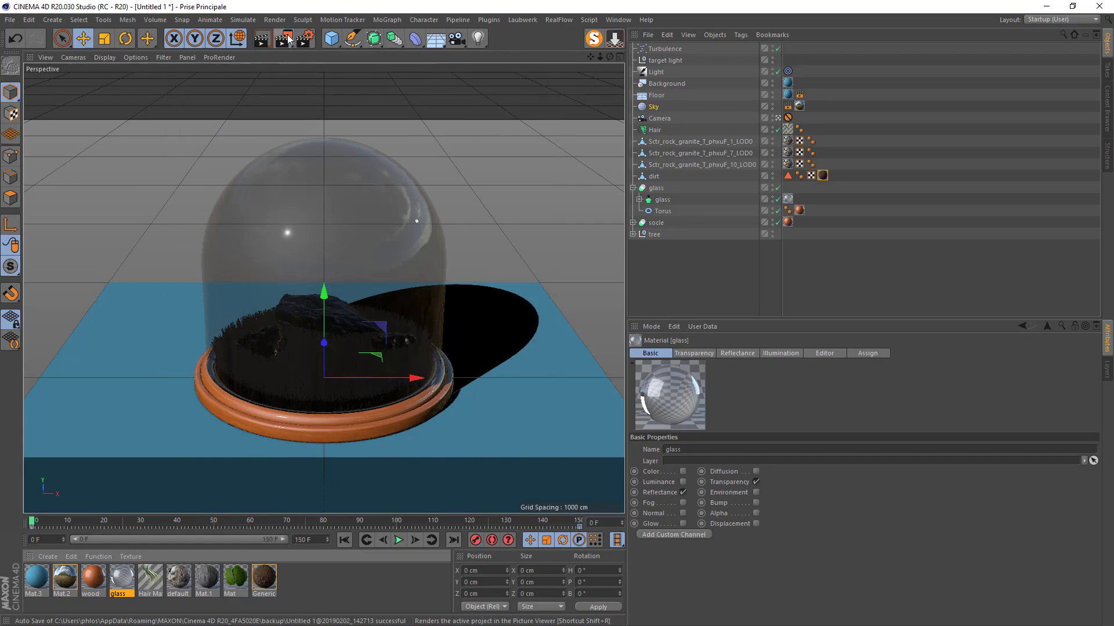
left_click(586, 360)
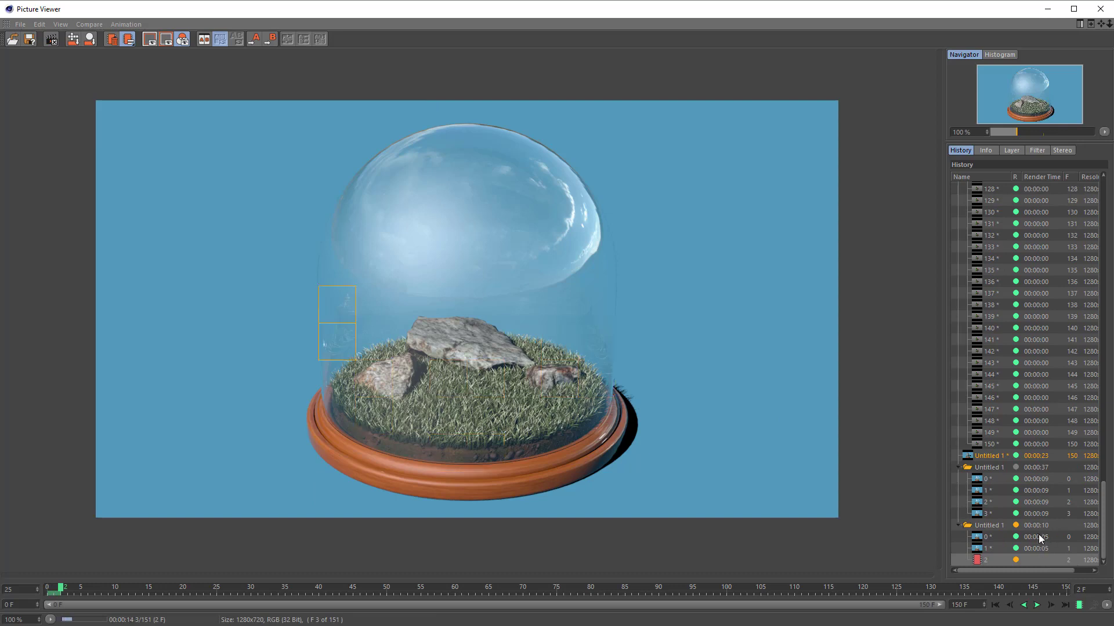
- Compare frame 0 of the new render with frame 0 of the previous render, and check the new render's following frames
left_click(1040, 538)
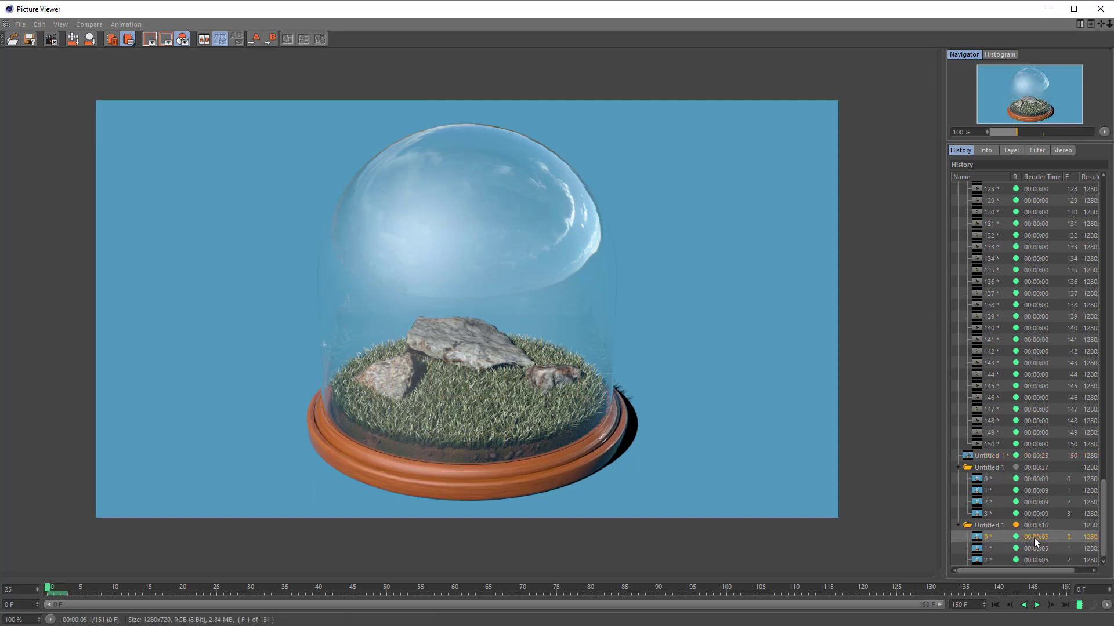
left_click(1042, 480)
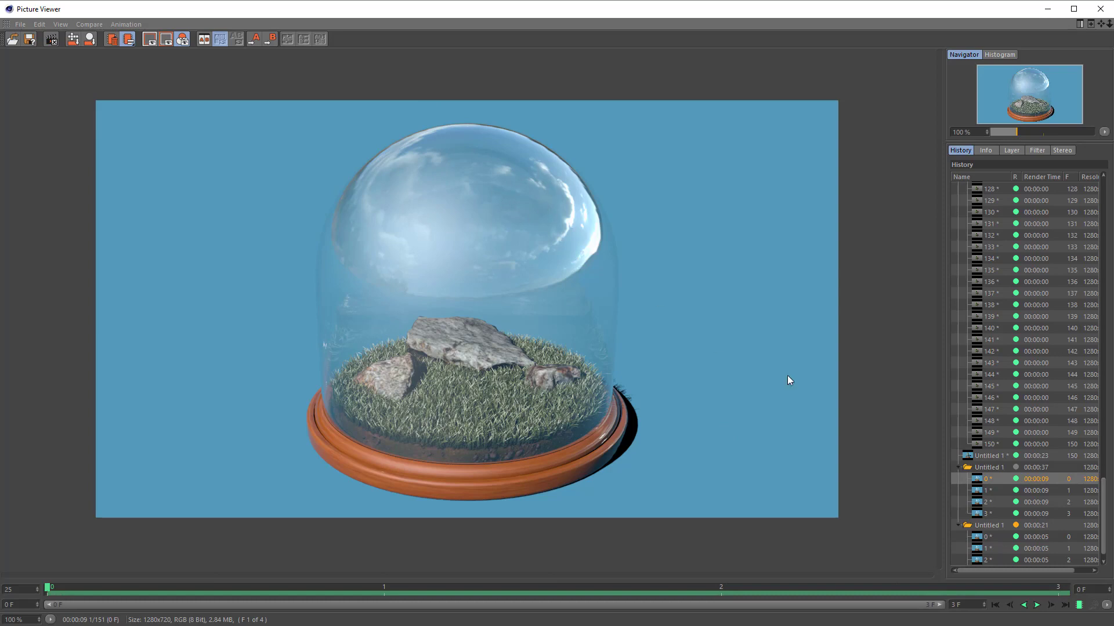
left_click(1037, 539)
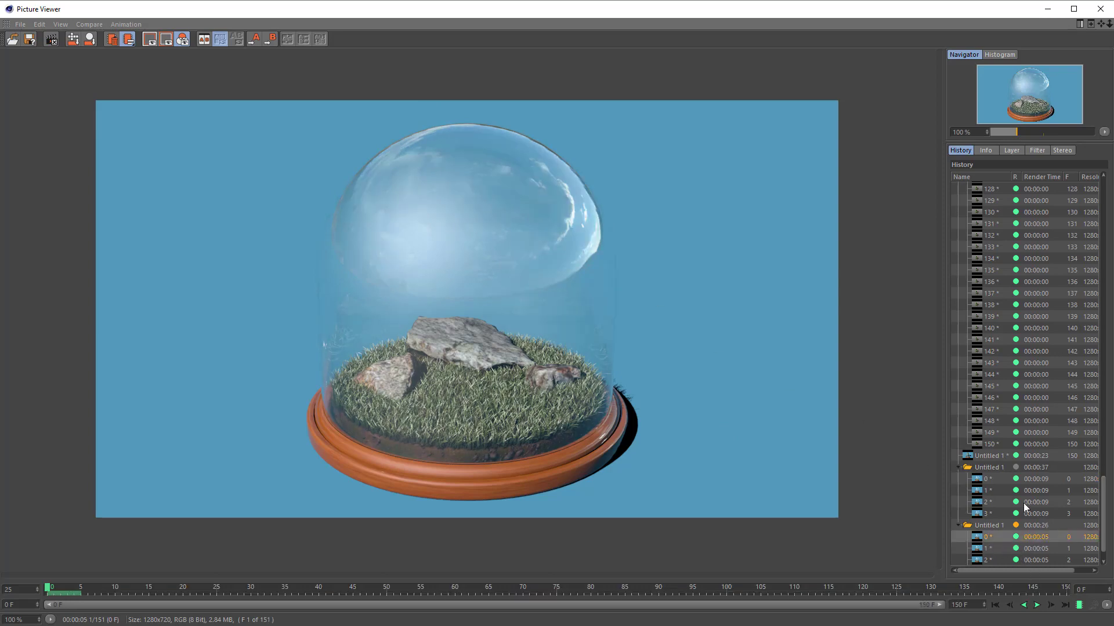
left_click(1035, 478)
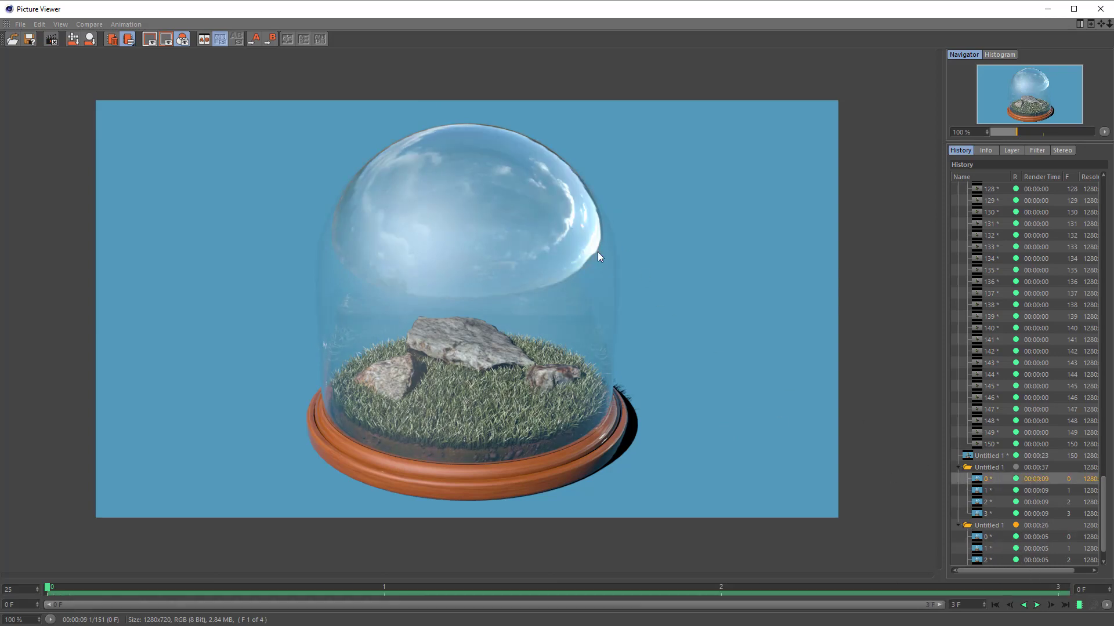
left_click(1031, 538)
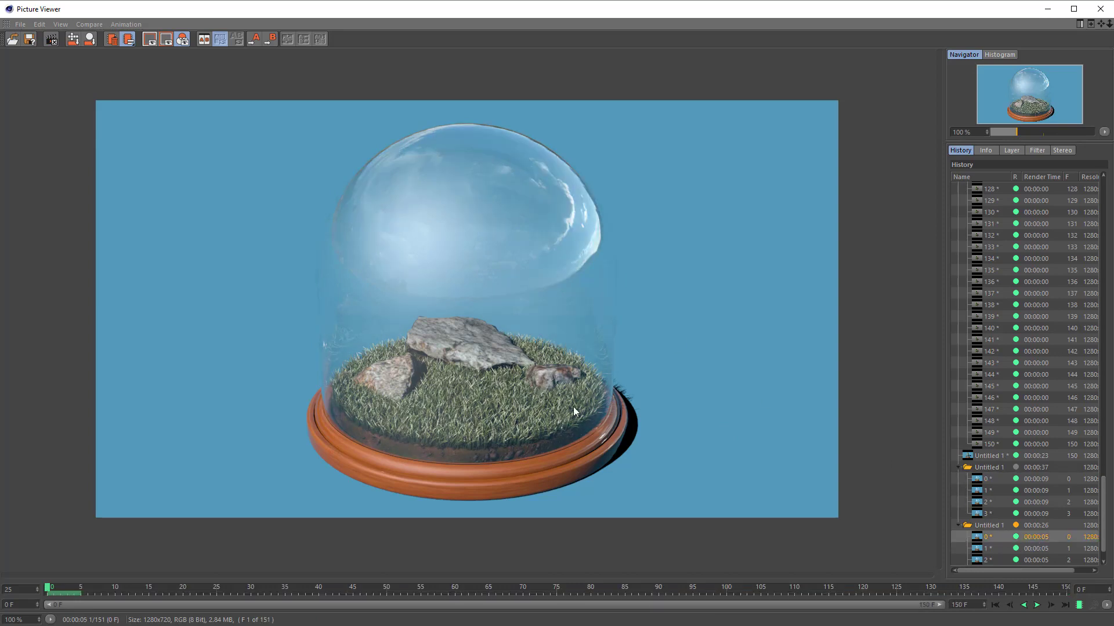
left_click(1036, 552)
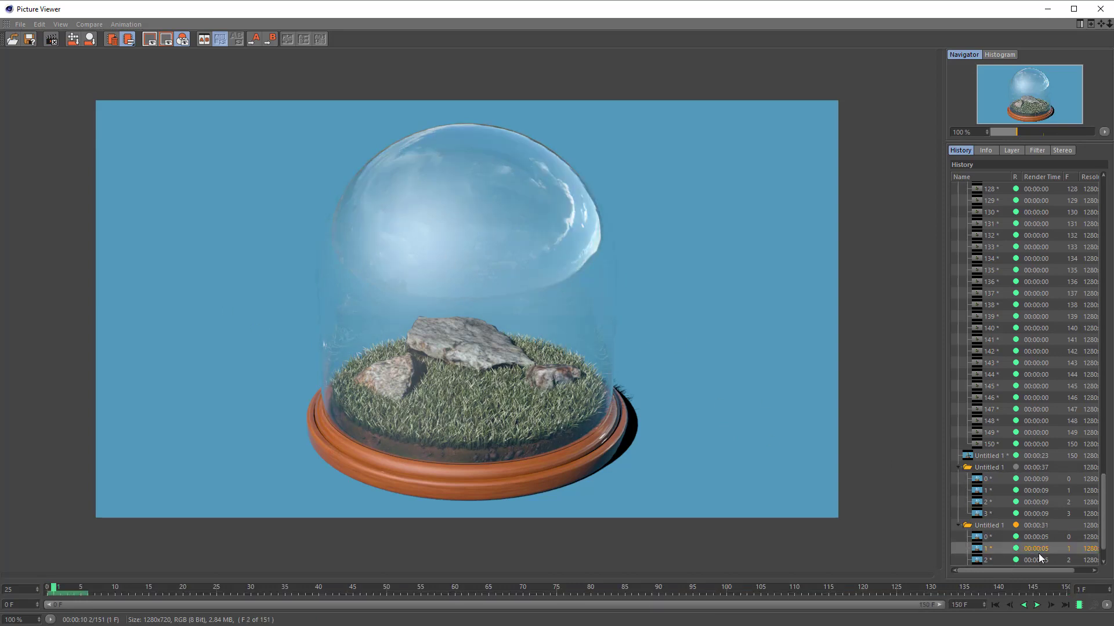
scroll(1038, 553, "down", 2)
left_click(1039, 551)
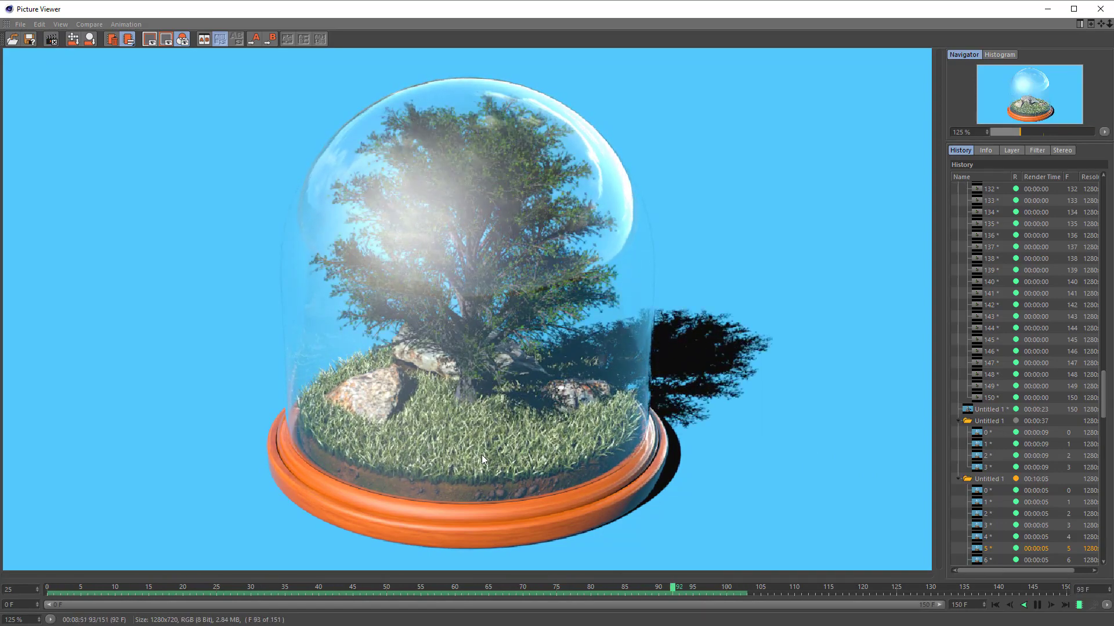
- Examine the rendered animation up close during playback, inspecting the grass, rocks, growing tree and sky reflections on the dome
scroll(479, 454, "up", 2)
scroll(458, 444, "up", 4)
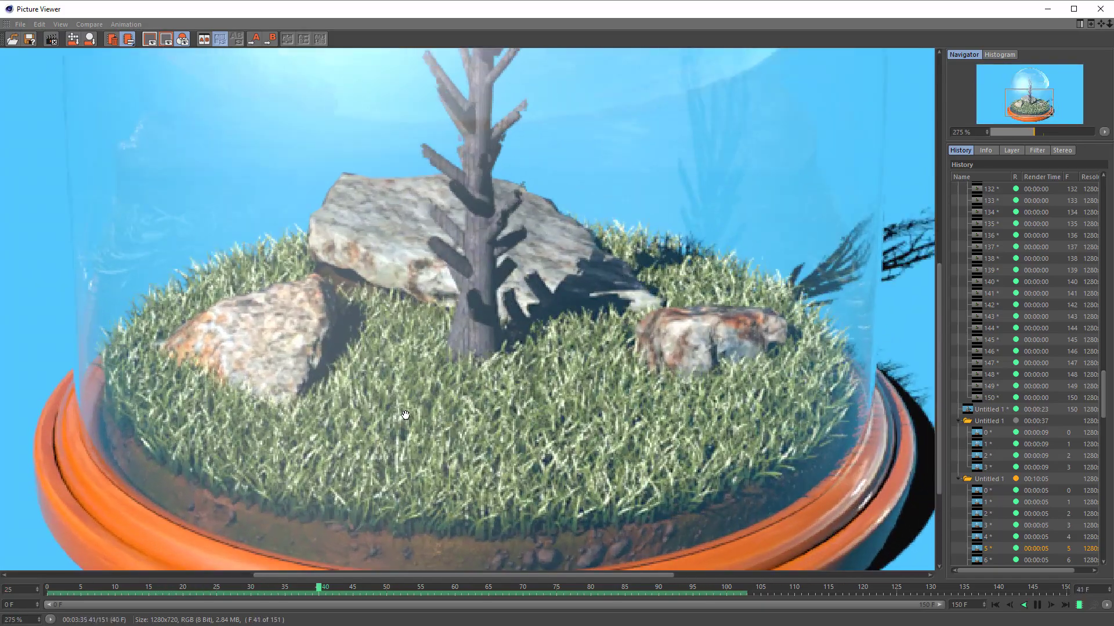
scroll(429, 422, "down", 4)
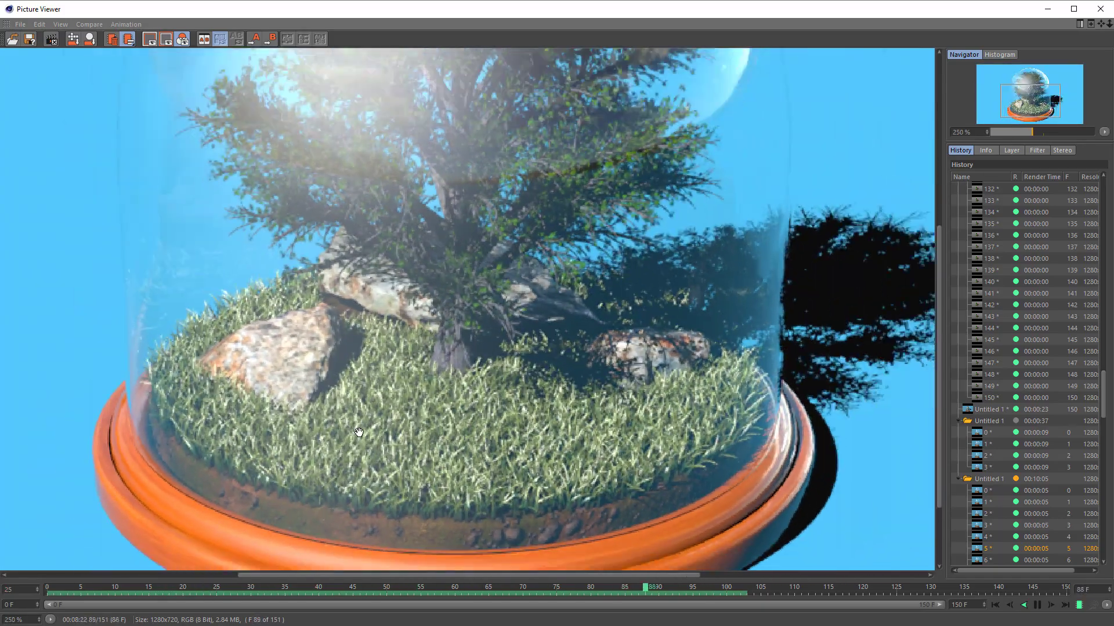
scroll(522, 183, "up", 1)
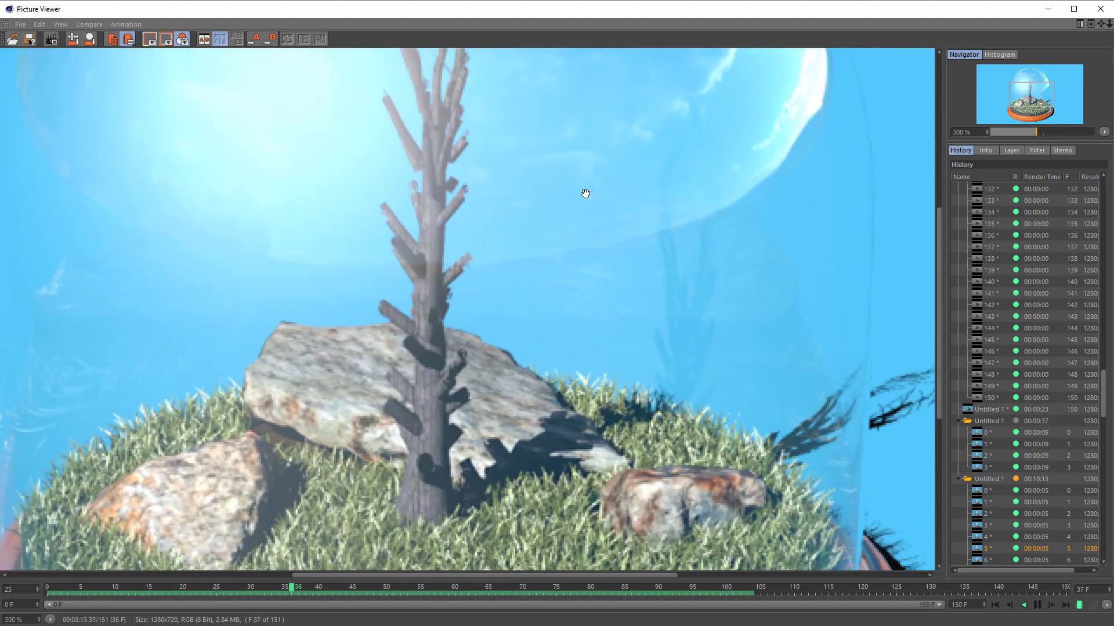
left_click_drag(617, 282, 587, 603)
scroll(396, 381, "up", 1)
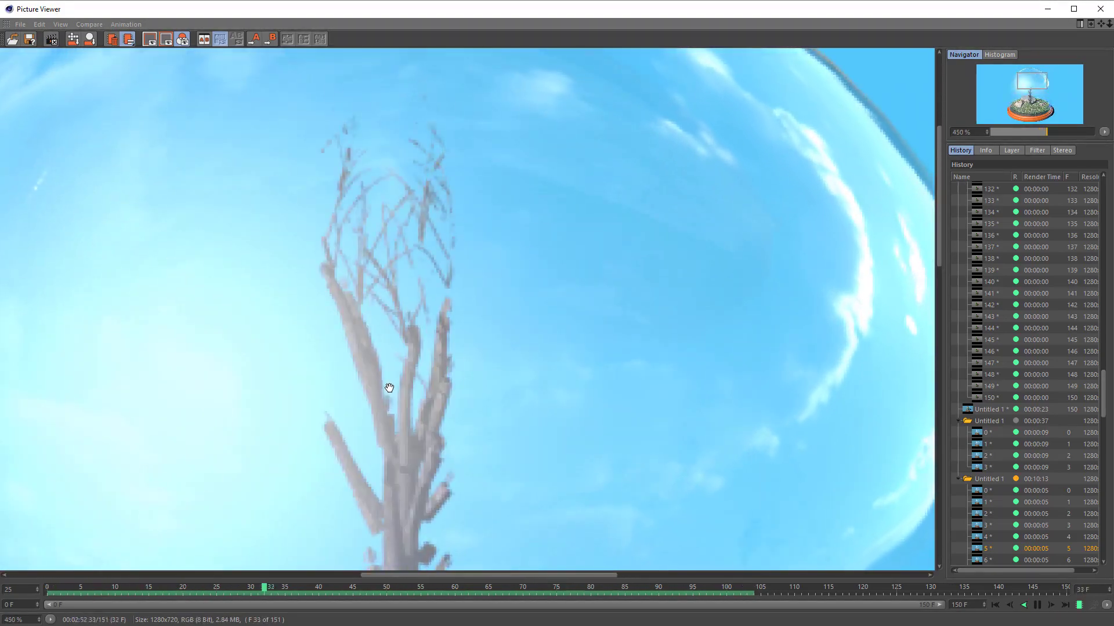
scroll(302, 211, "up", 1)
scroll(350, 236, "down", 6)
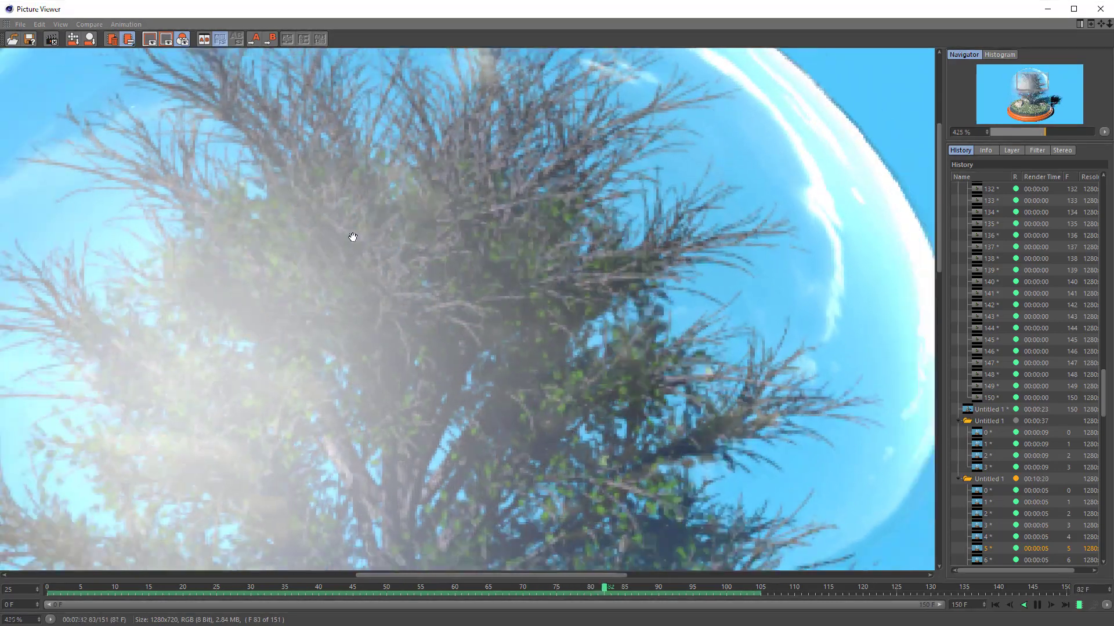
scroll(390, 282, "down", 2)
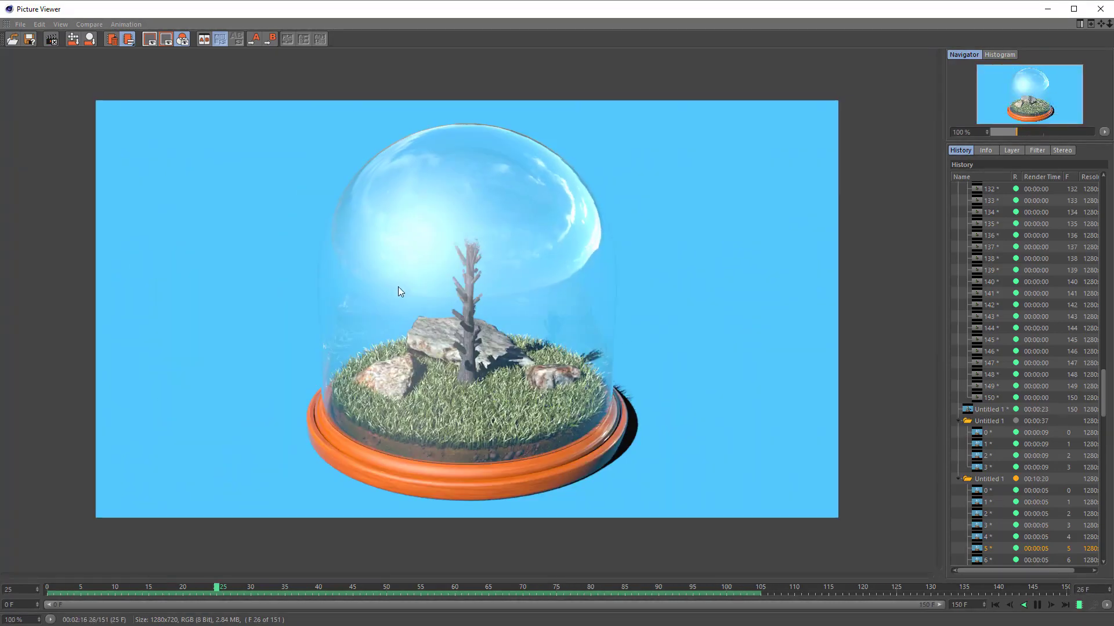
- Review the Physical renderer's Sampling Quality options in the render settings
left_click(1047, 9)
left_click(304, 43)
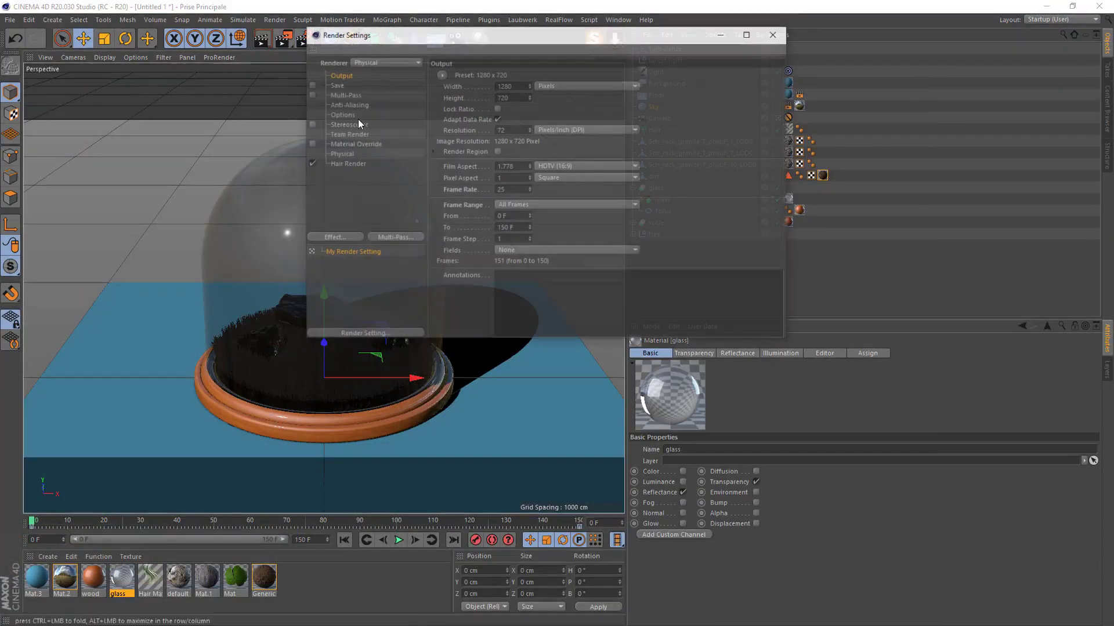
left_click(341, 153)
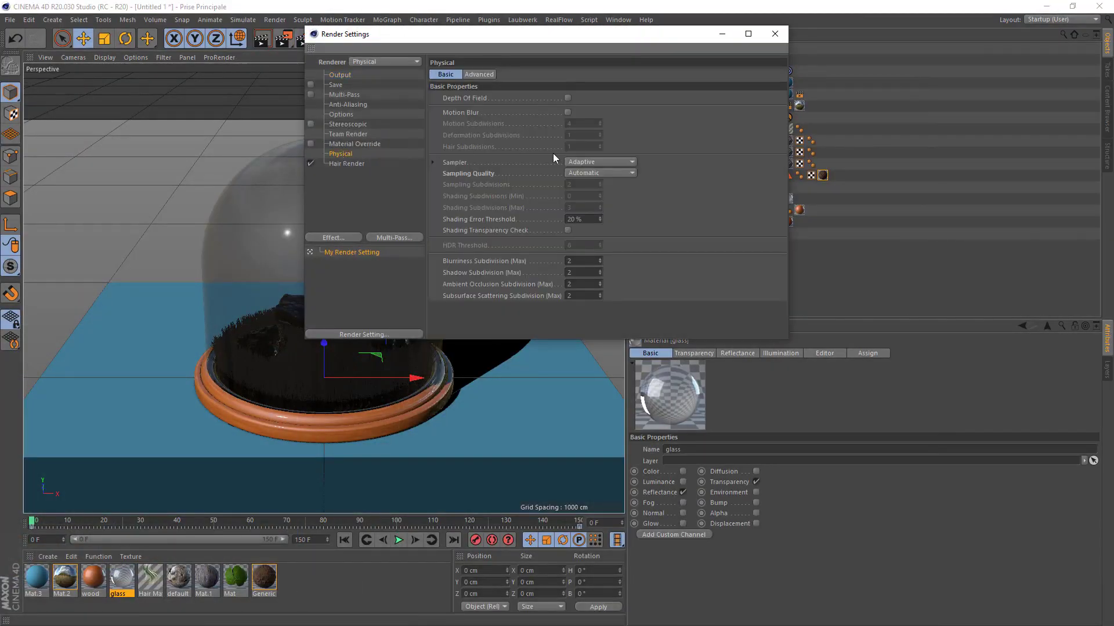
left_click(586, 173)
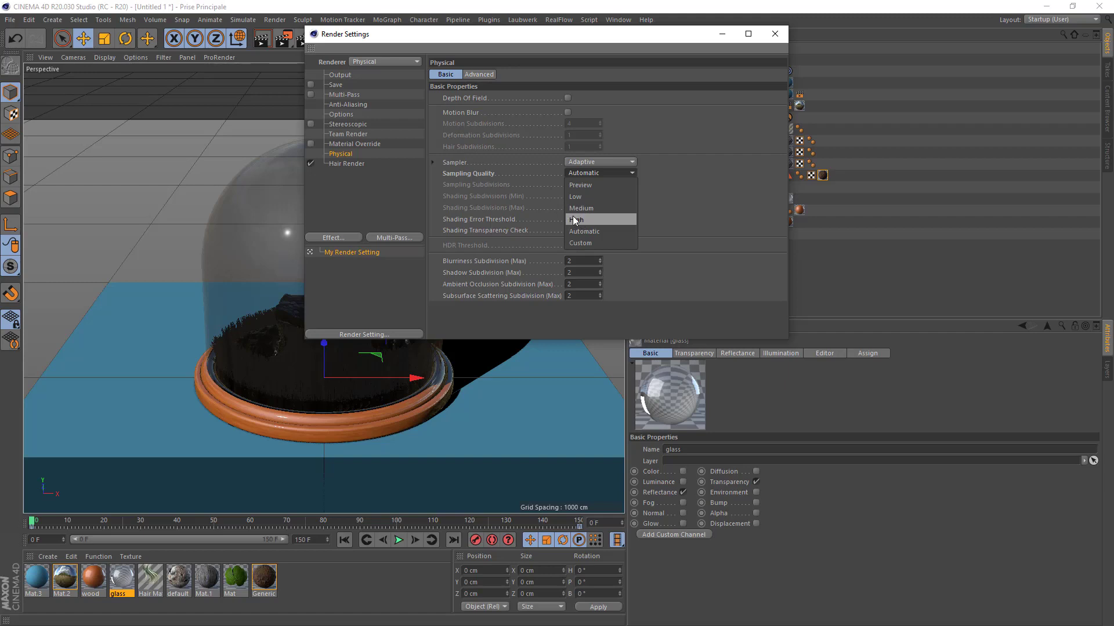
left_click(526, 201)
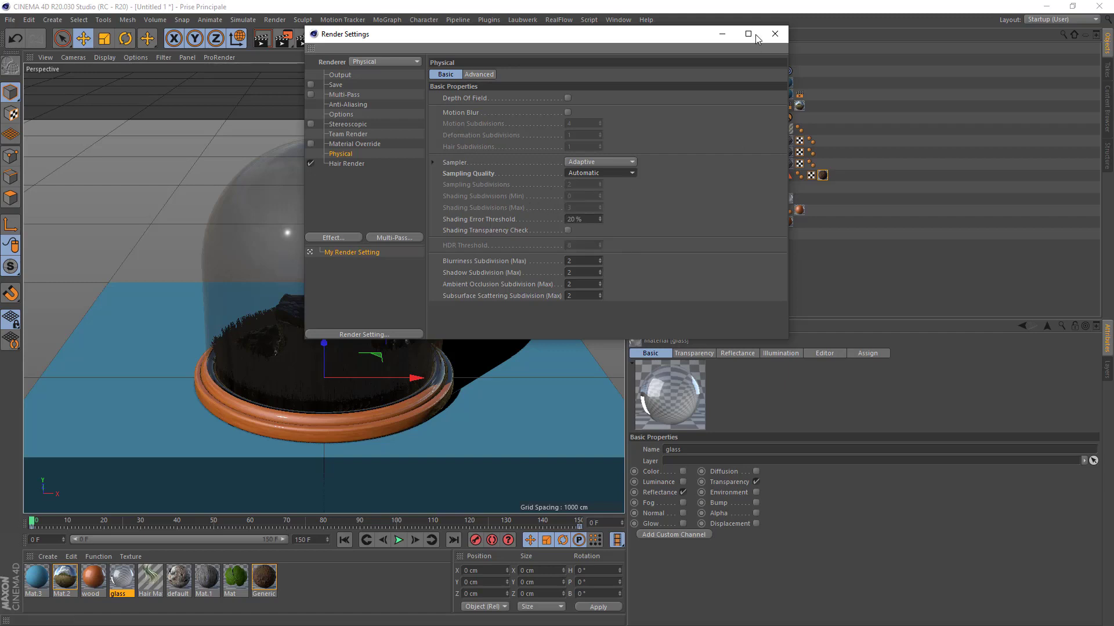
left_click(776, 34)
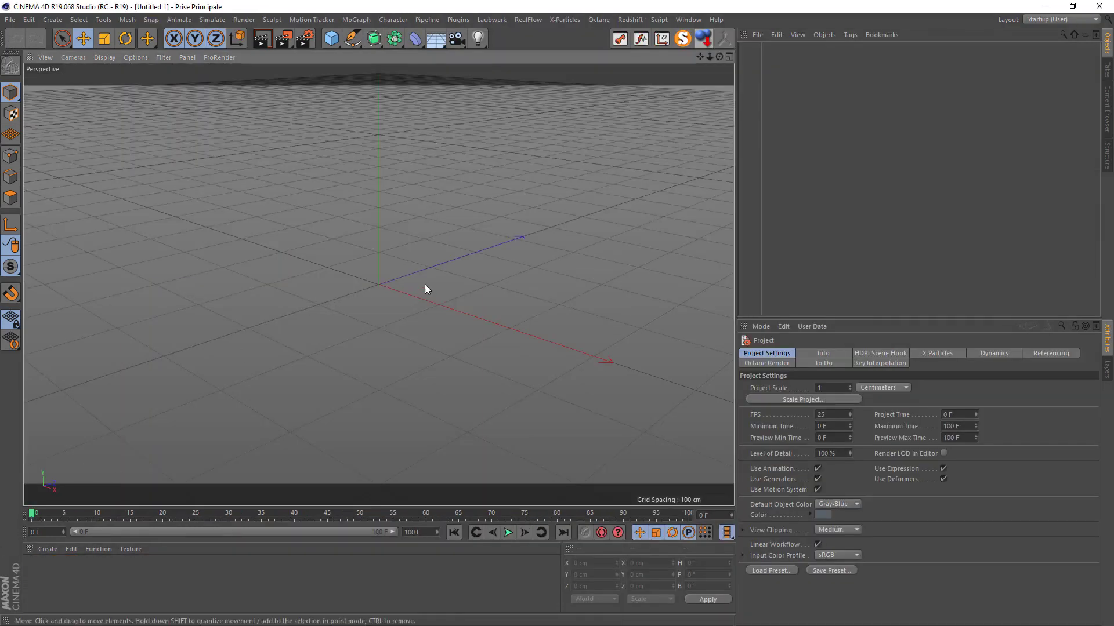
- Add a Forester Tree object to the empty scene
left_click(458, 20)
mouse_move(468, 64)
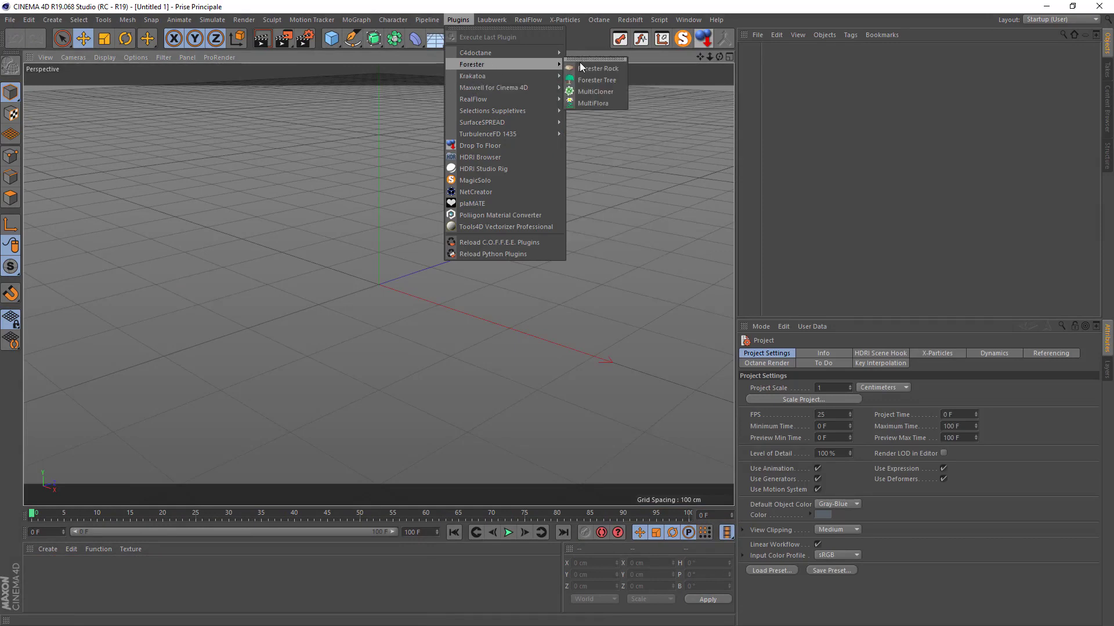
left_click(596, 81)
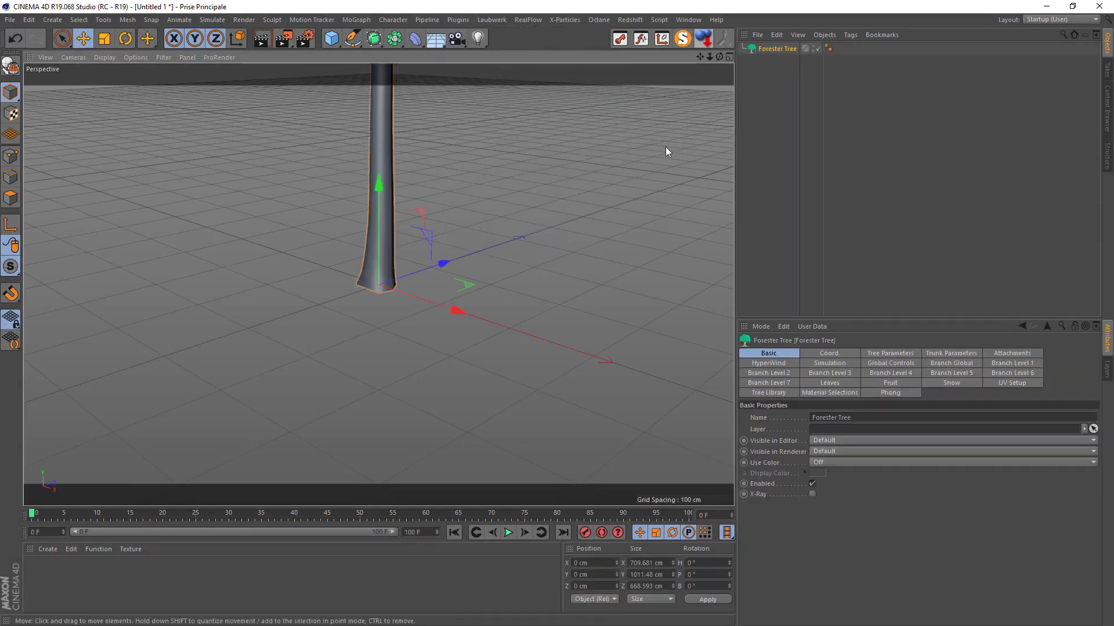
- Apply the Cork Tree preset from the Tree Library to the Forester Tree
left_click(770, 394)
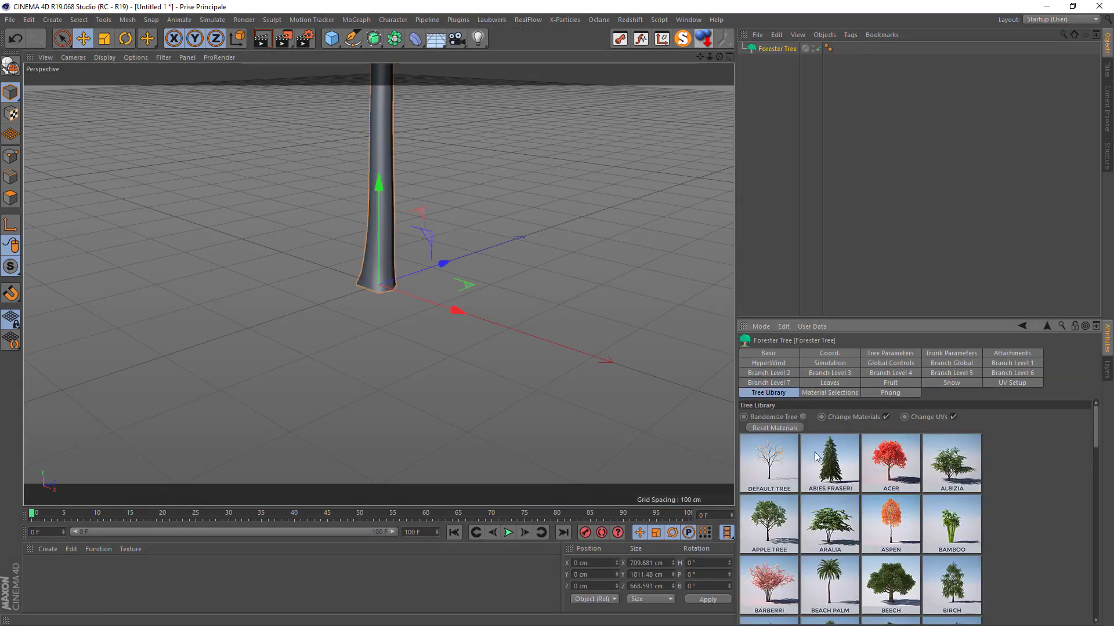
scroll(858, 536, "down", 3)
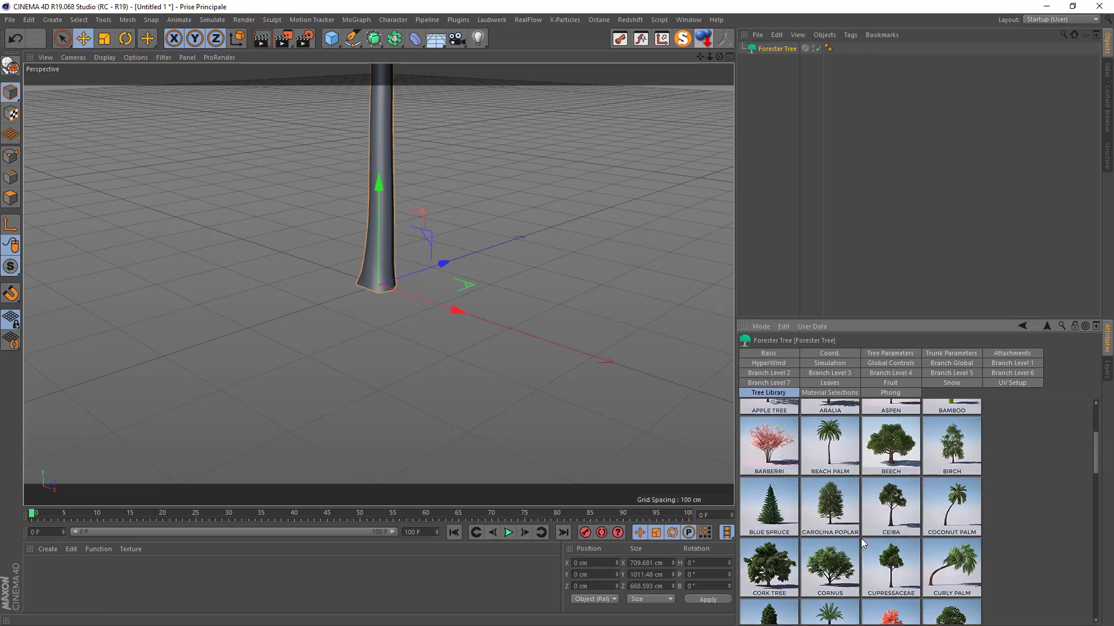
scroll(845, 571, "down", 1)
scroll(830, 502, "down", 2)
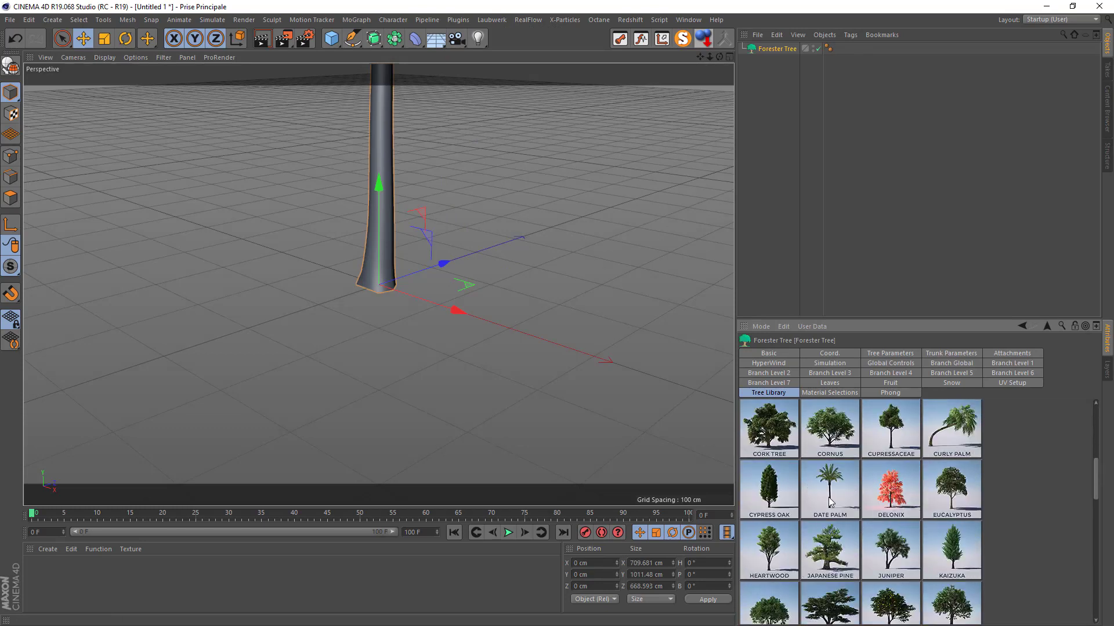
scroll(764, 438, "up", 1)
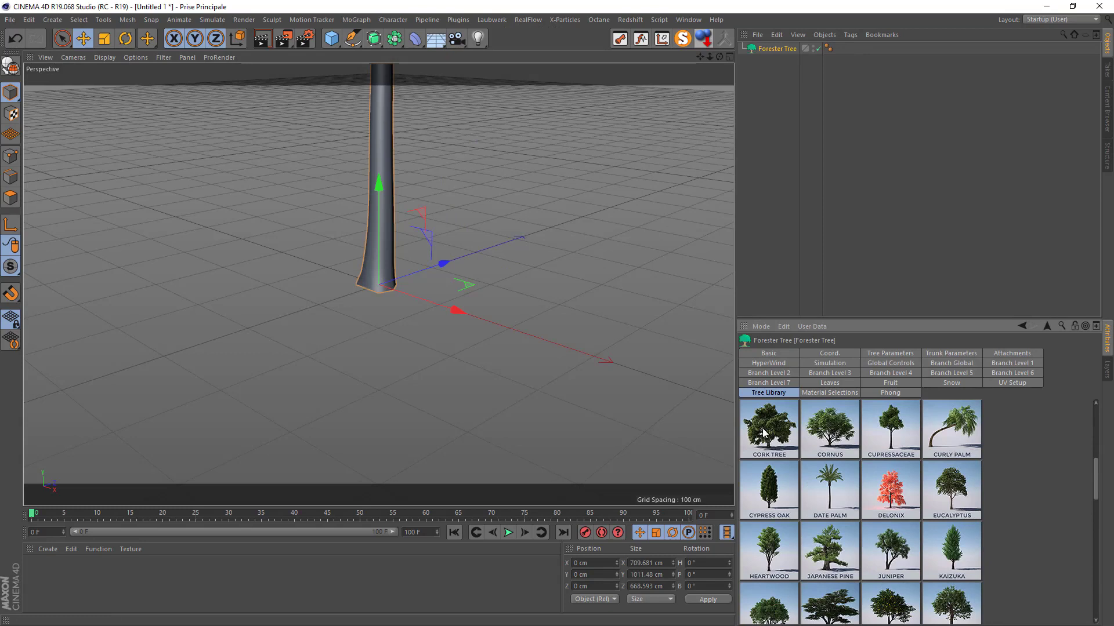
left_click(774, 420)
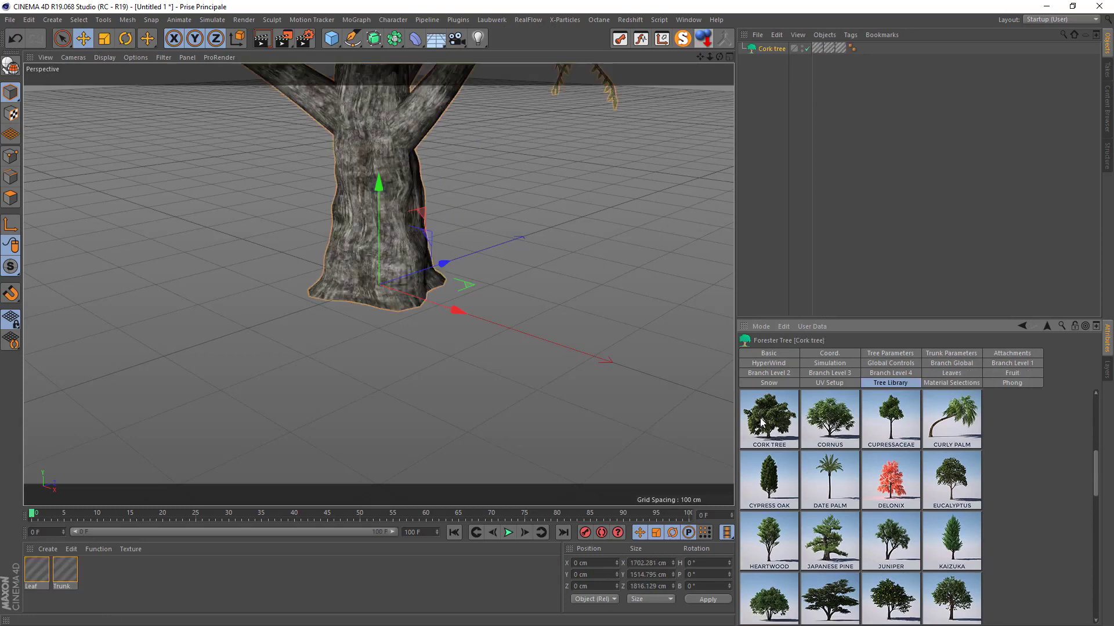
scroll(479, 299, "down", 4)
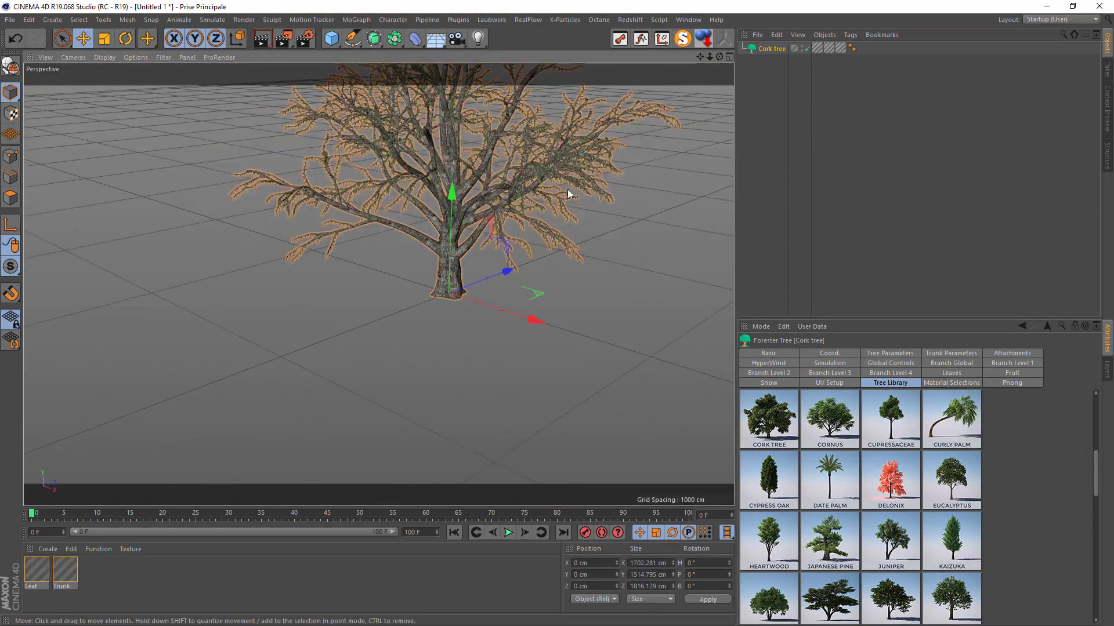
left_click_drag(704, 57, 662, 425)
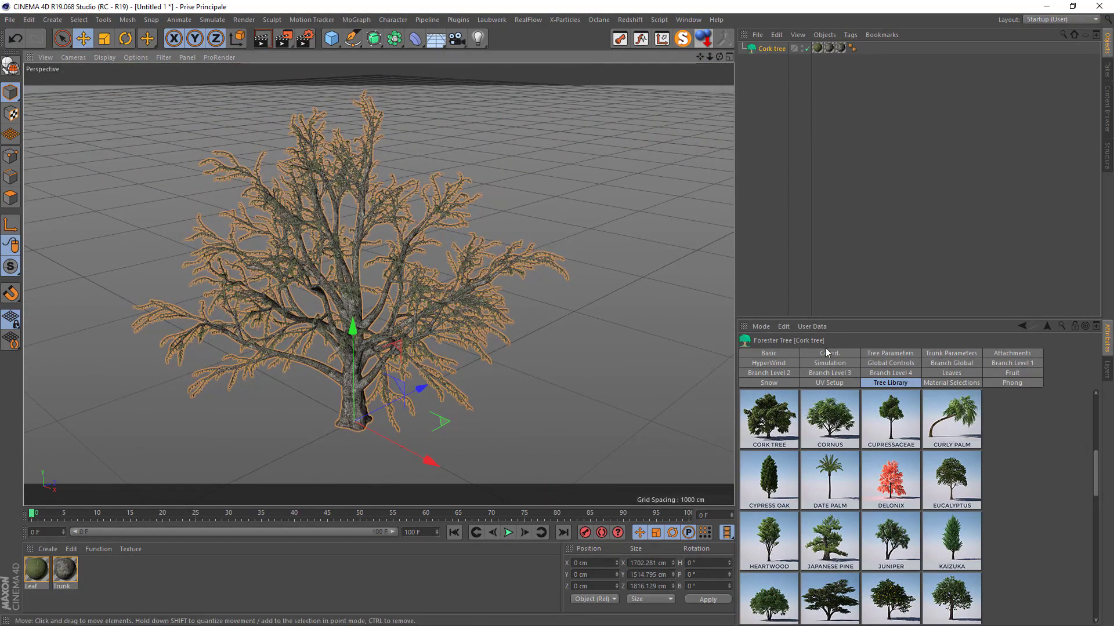
- Try viewport and render levels of 5 in the cork tree's parameters
left_click(891, 355)
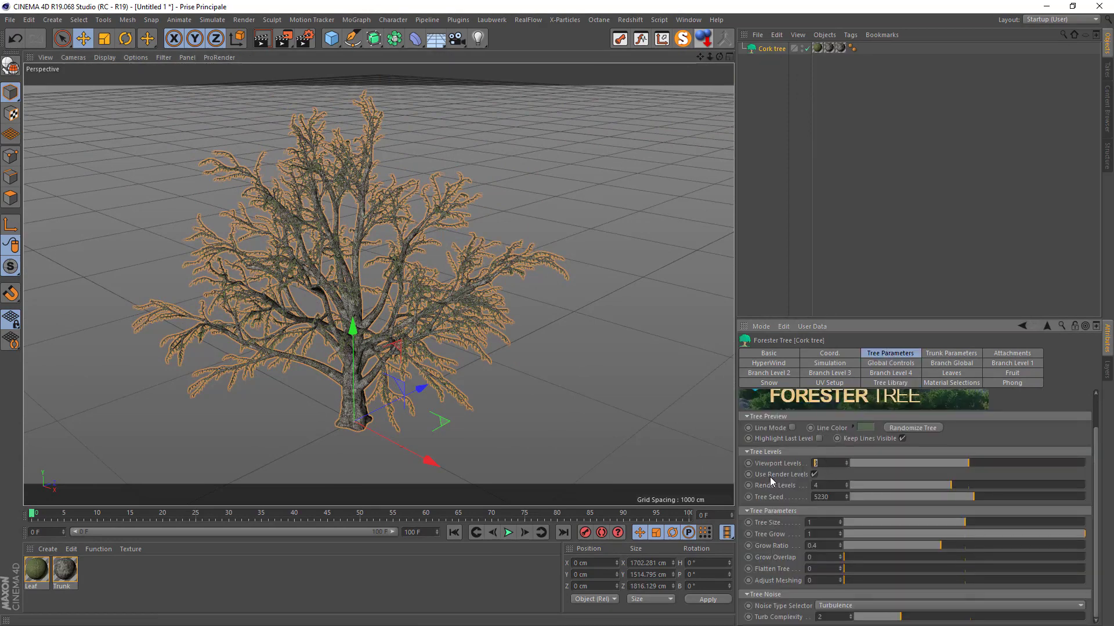
double_click(825, 484)
type("5")
key("Return")
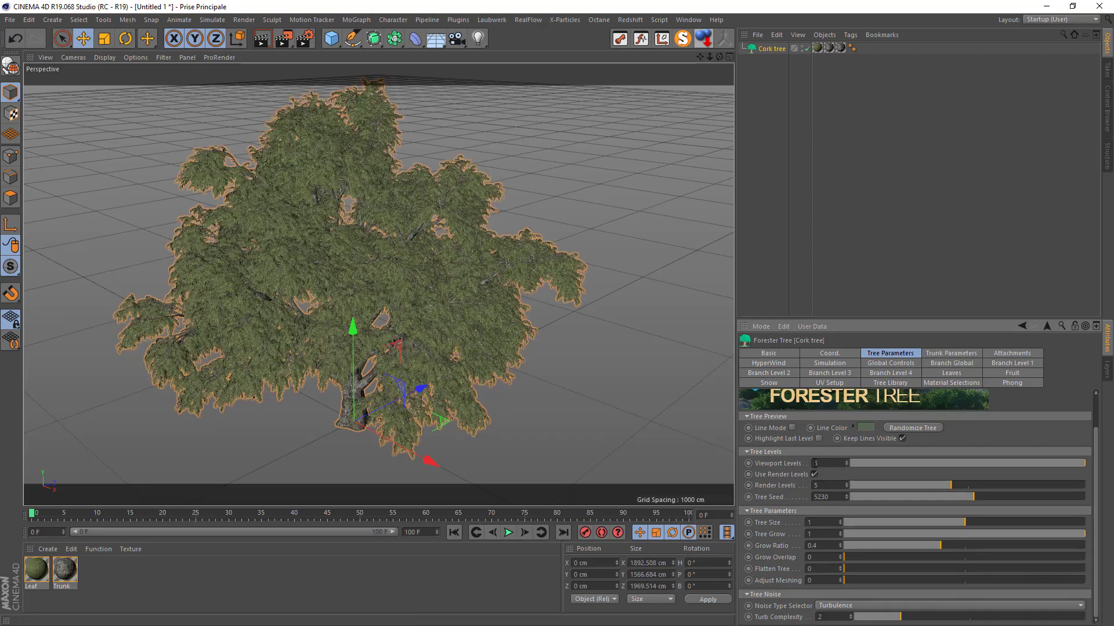
- Set the cork tree's viewport levels and render levels to 4
double_click(830, 464)
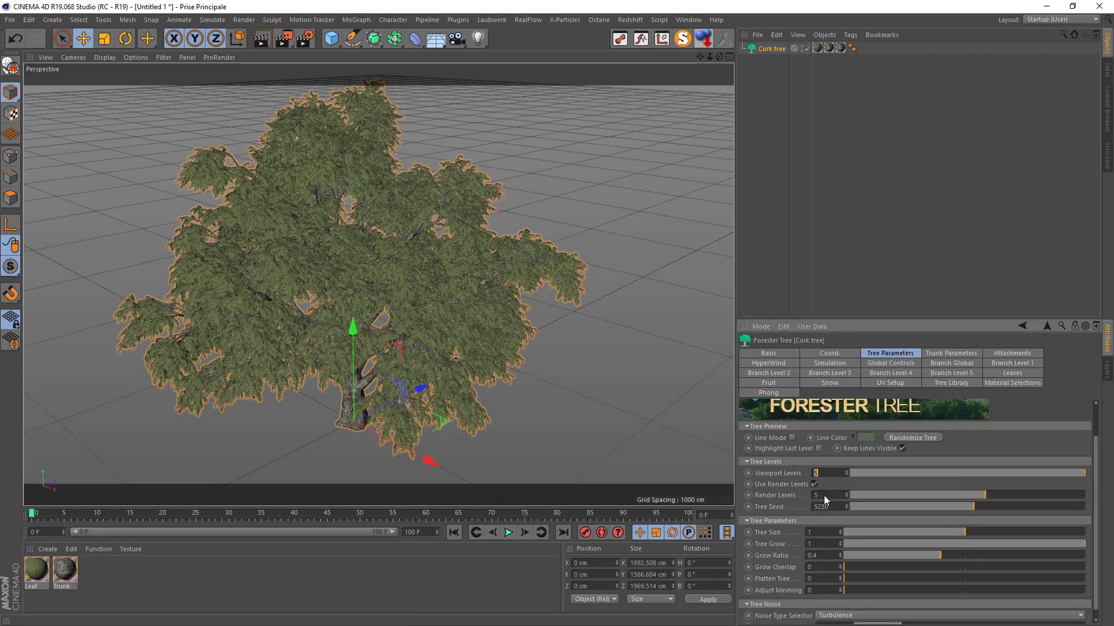
type("4")
key("Tab")
type("4")
key("Return")
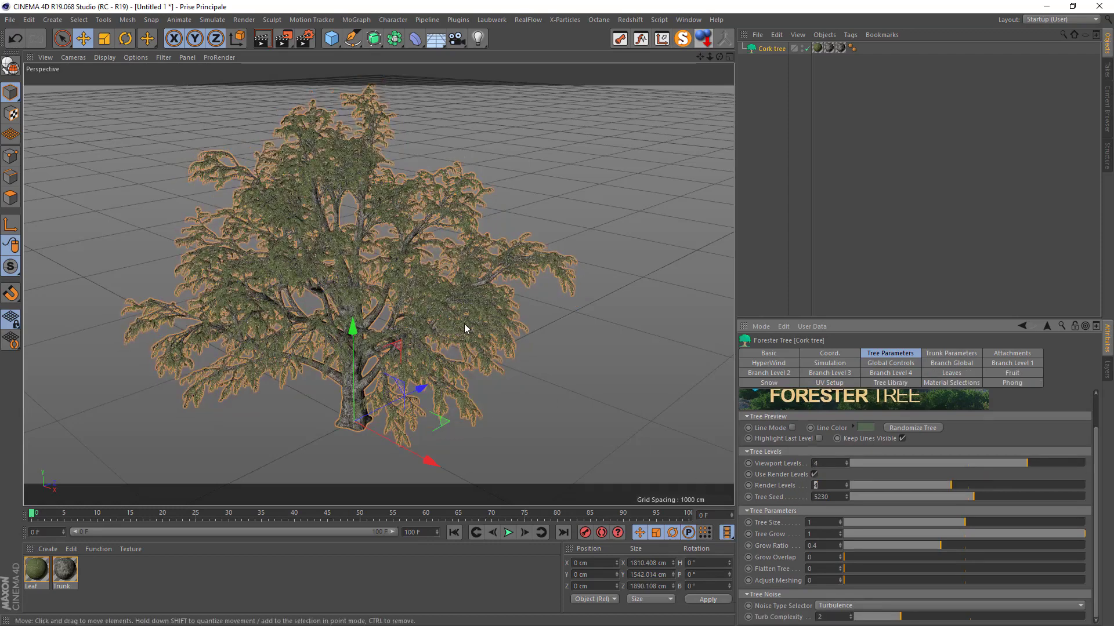
- Lower the cork tree's Tree Grow value to 0
left_click_drag(698, 60, 749, 57)
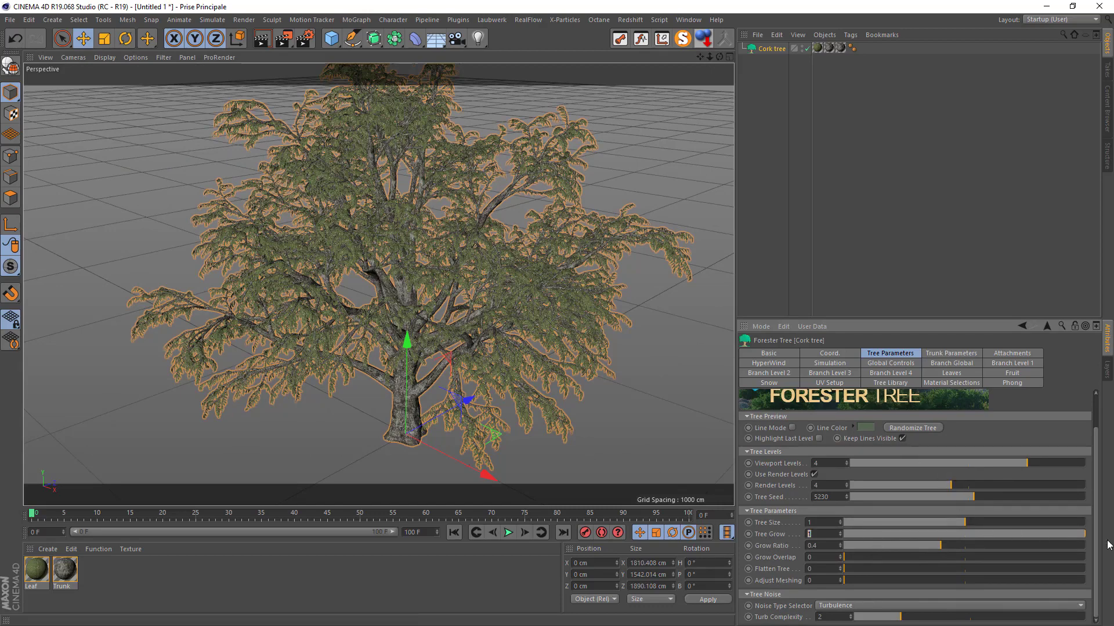
left_click_drag(1082, 534, 1080, 534)
left_click_drag(854, 534, 755, 546)
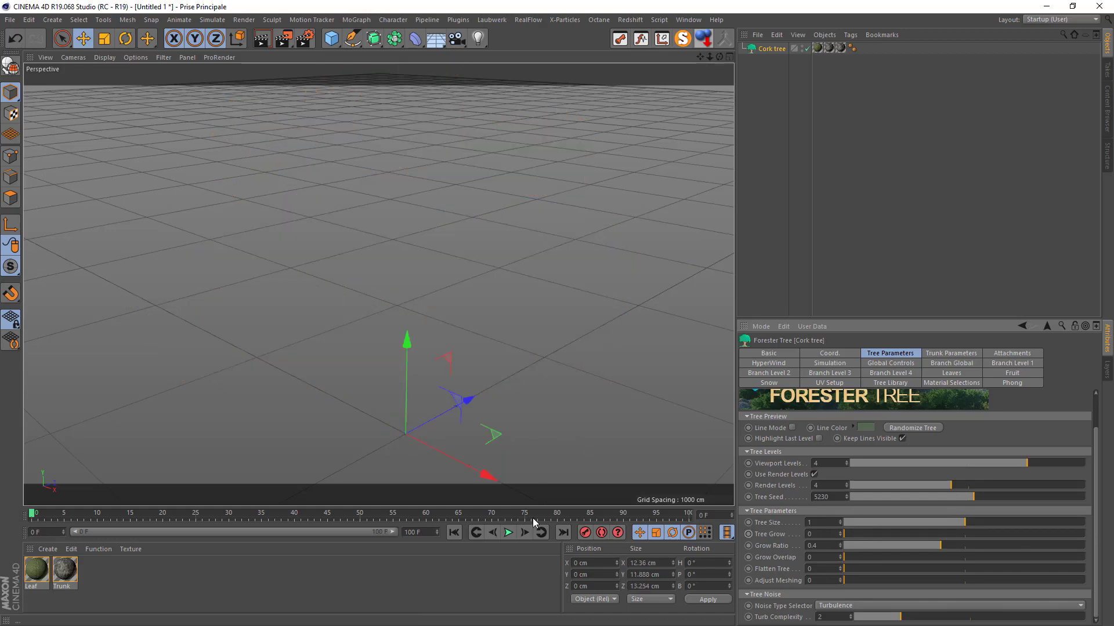
- Keyframe the cork tree's Tree Grow from 0 at frame 0 to 1 at frame 100
left_click(748, 534, "ctrl")
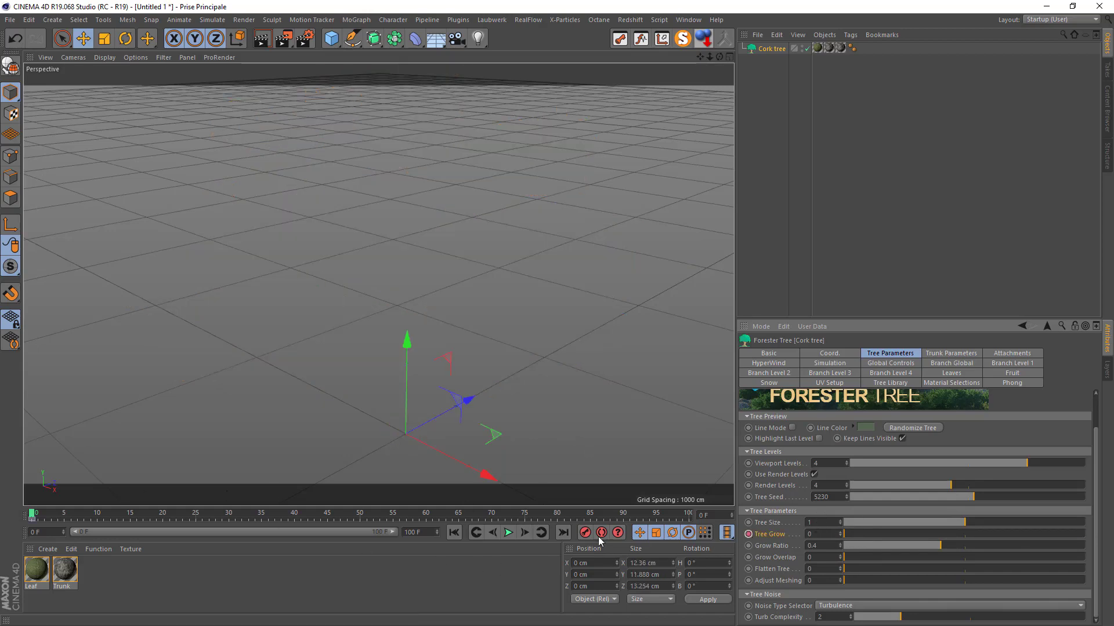
left_click(561, 532)
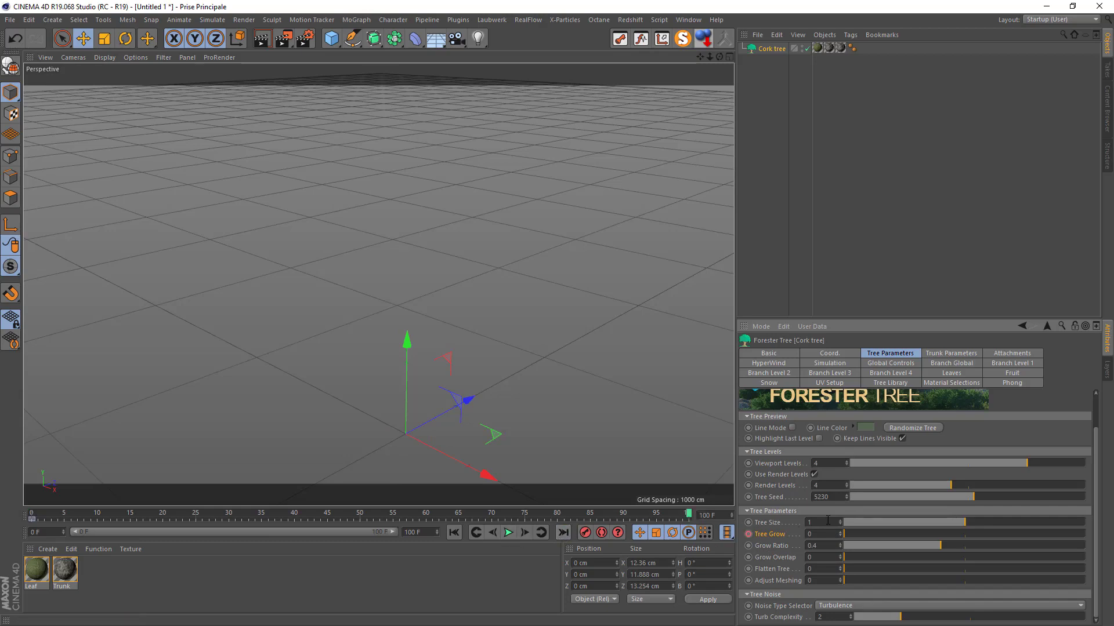
type("1")
key("Return")
left_click(748, 534, "ctrl")
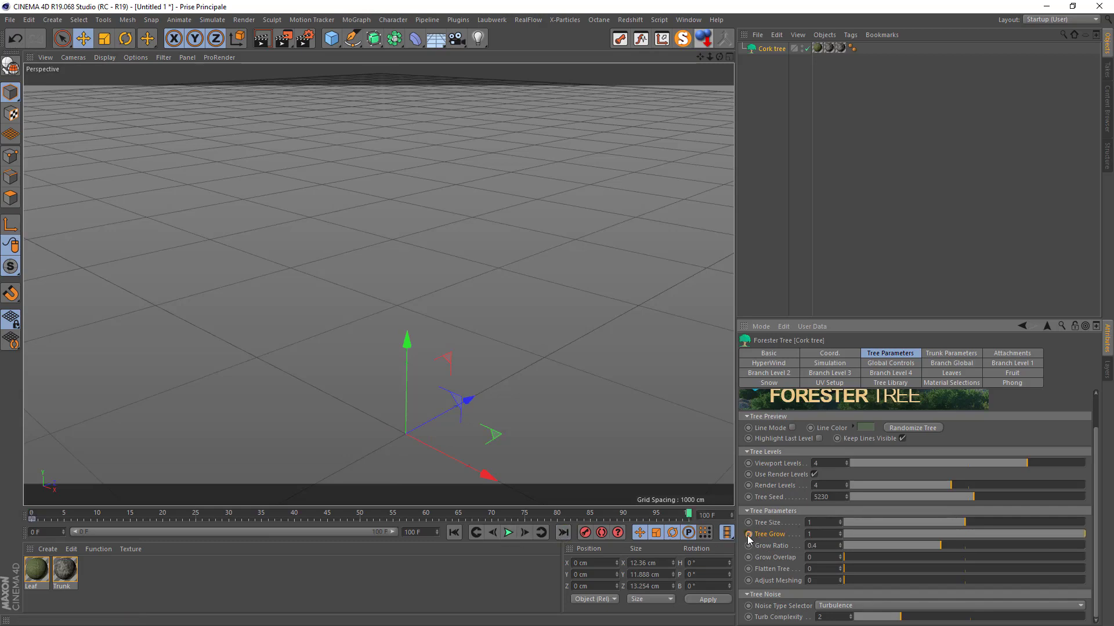
- Play the cork tree's growth animation from the first frame, stopping playback once checked
left_click(460, 531)
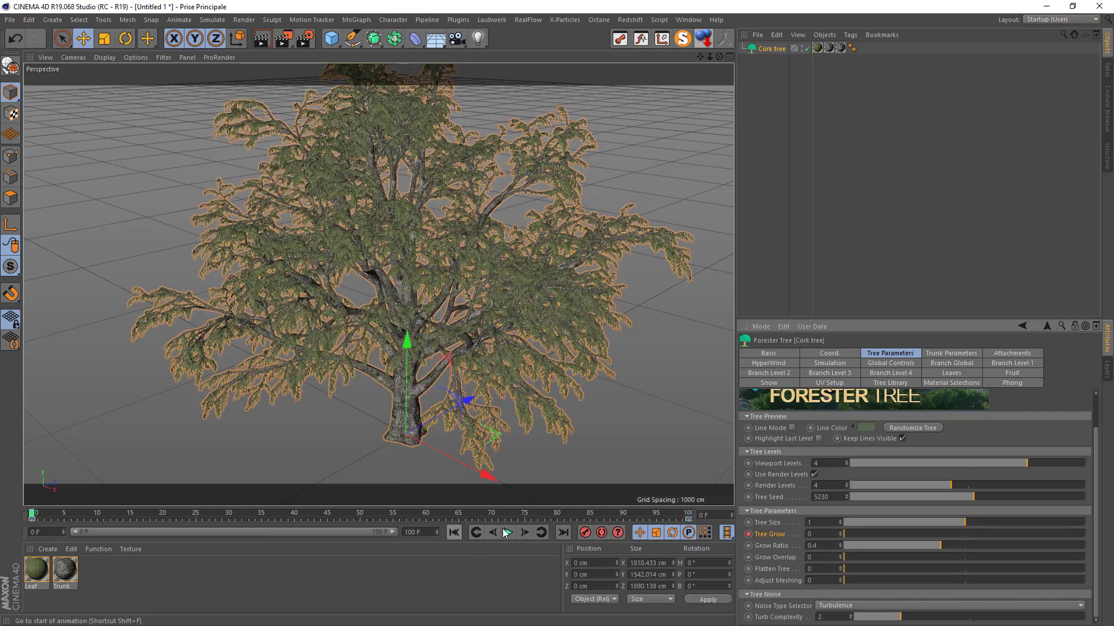
left_click(508, 533)
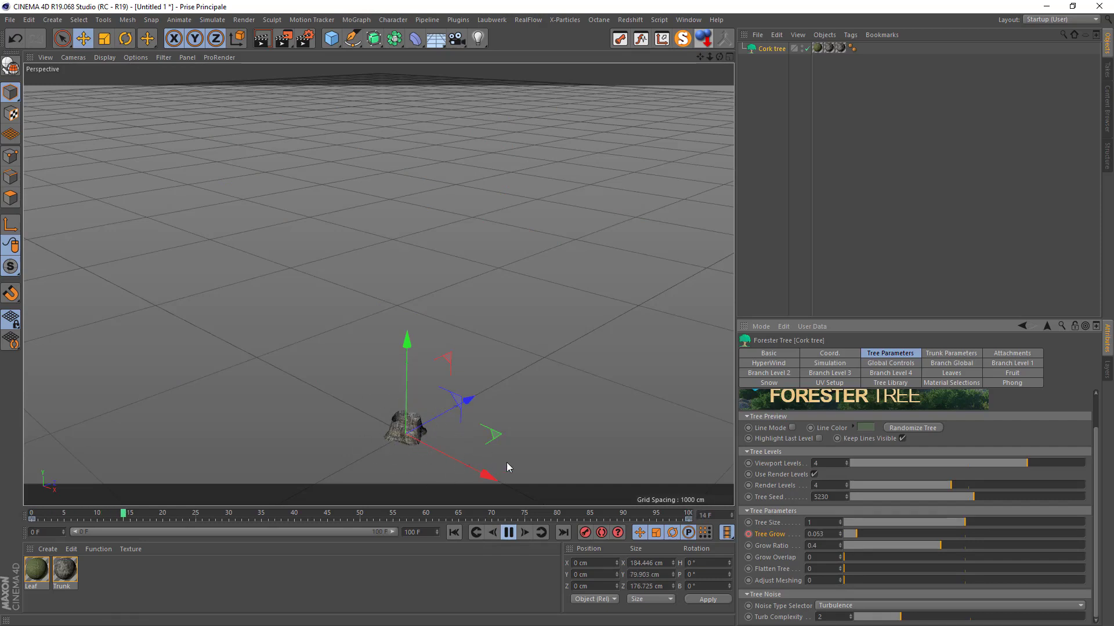
left_click(508, 531)
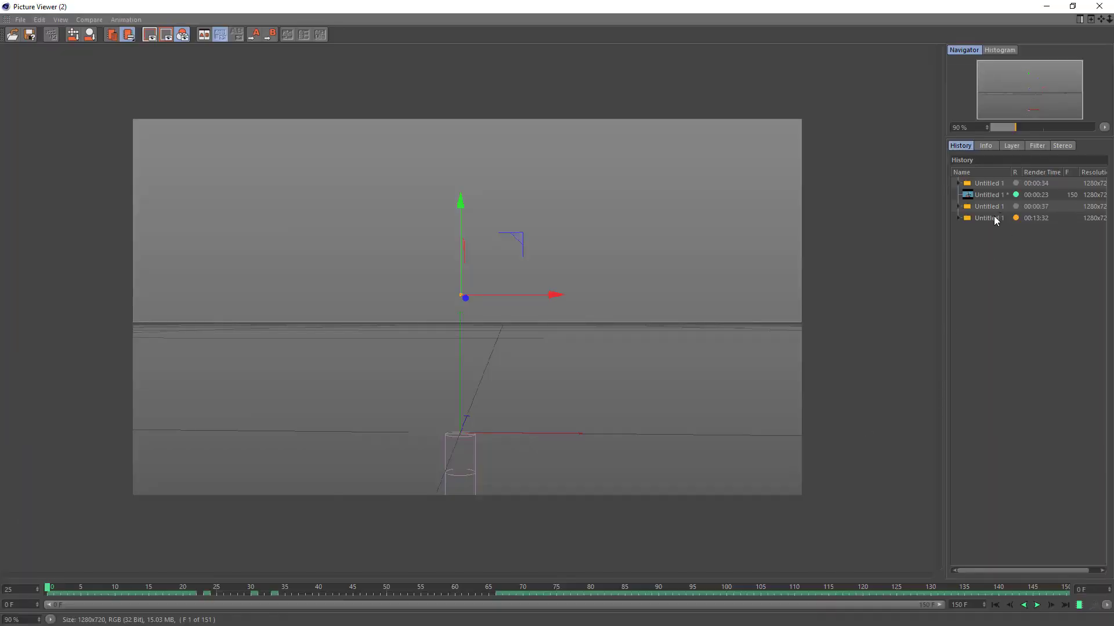
- Play back the rendered glass-dome sequence from the Picture Viewer history
left_click(993, 216)
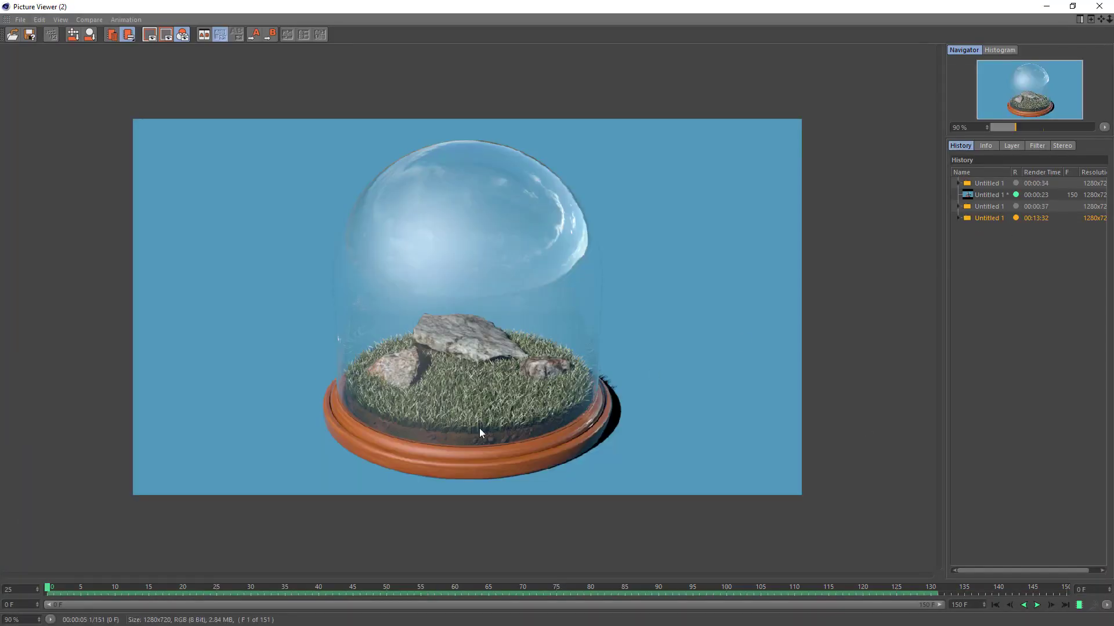
left_click(1036, 605)
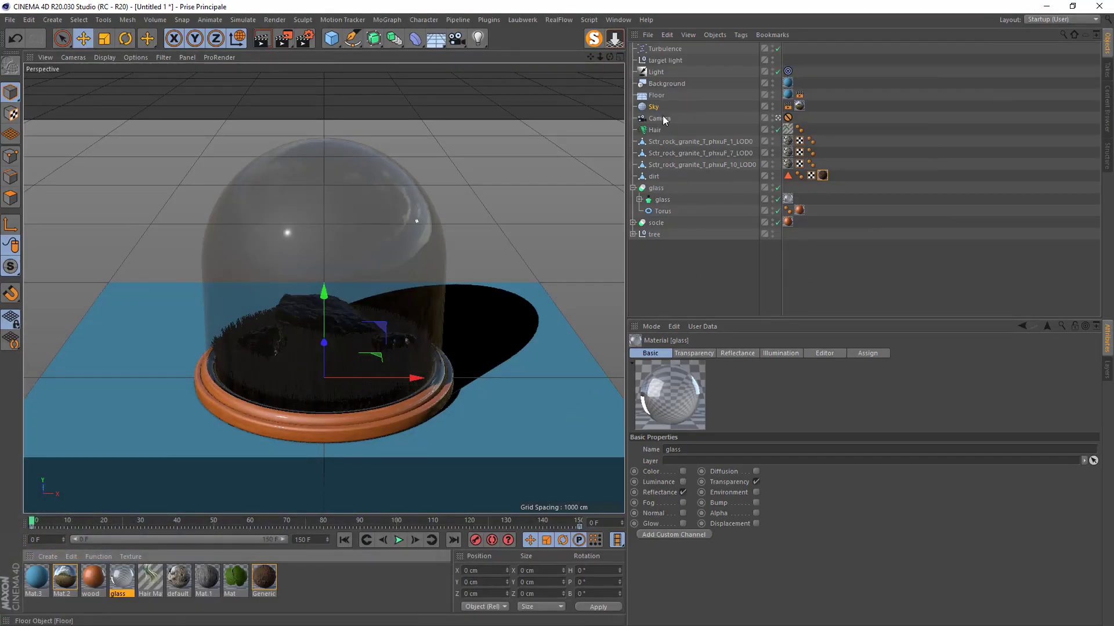
- Inspect the Sky object's heading rotation at frame 150, the end of the animation
left_click(654, 107)
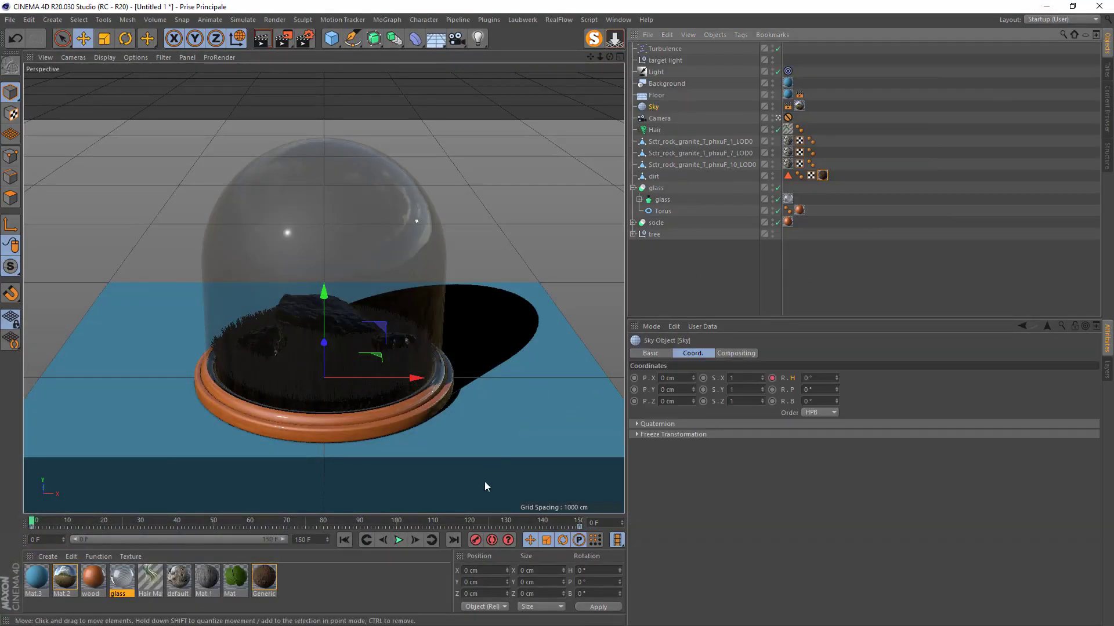
left_click(580, 524)
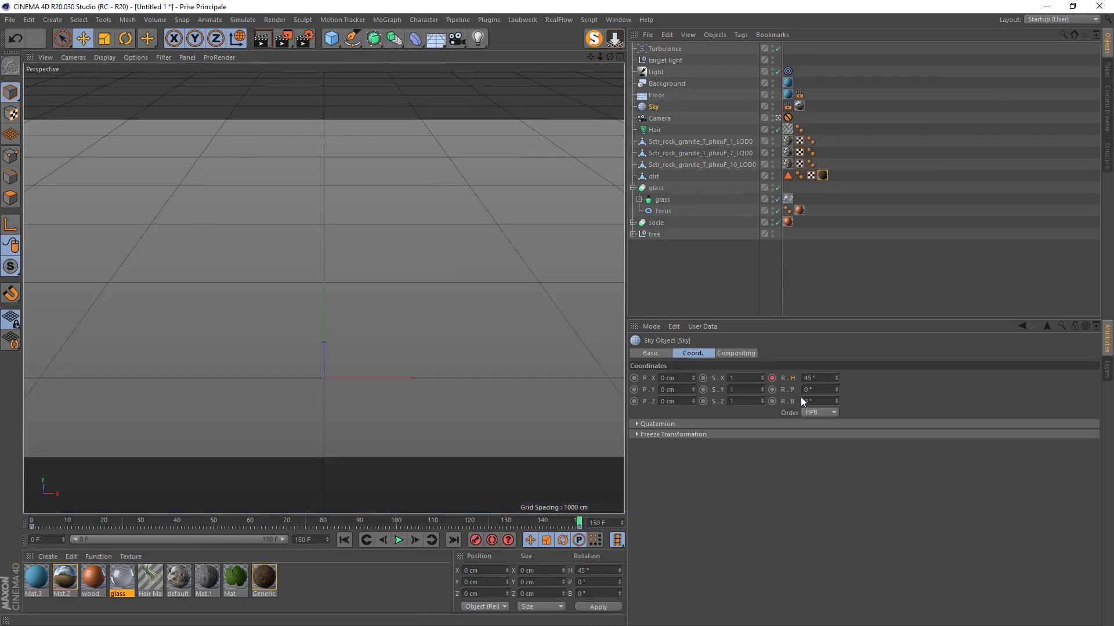
double_click(810, 378)
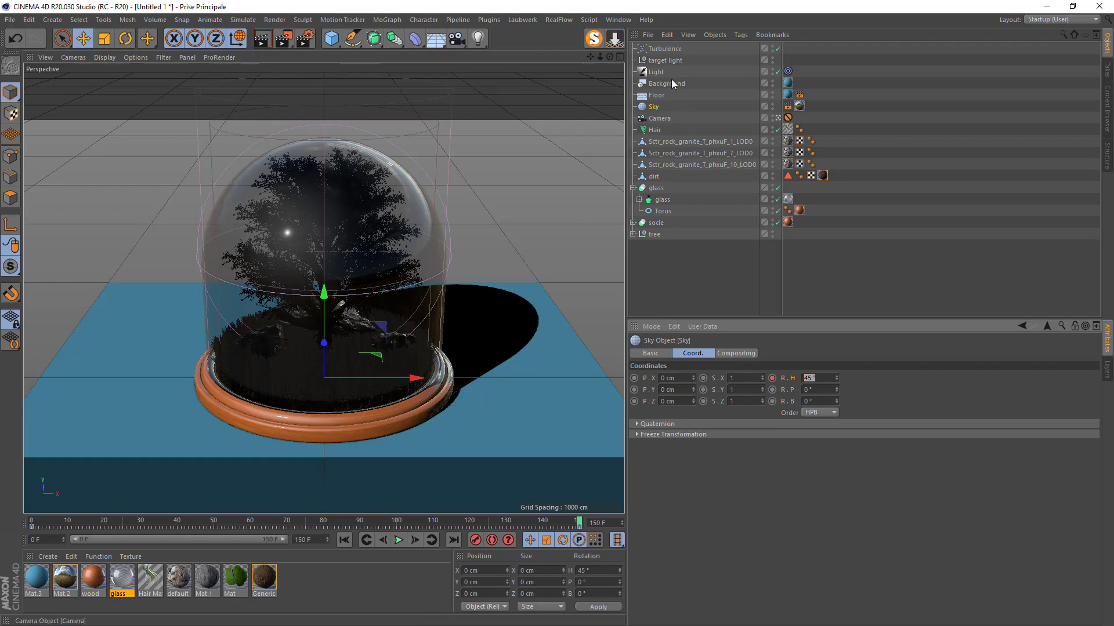
- Review the attributes of the Light, target light and Turbulence objects
left_click(656, 71)
left_click(656, 60)
left_click(657, 50)
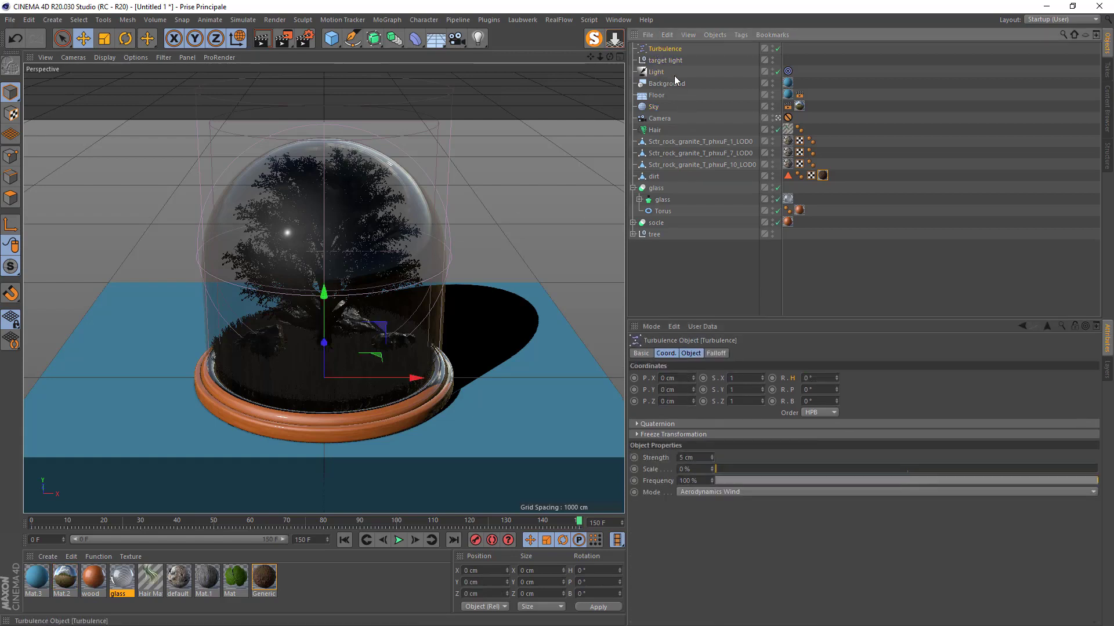